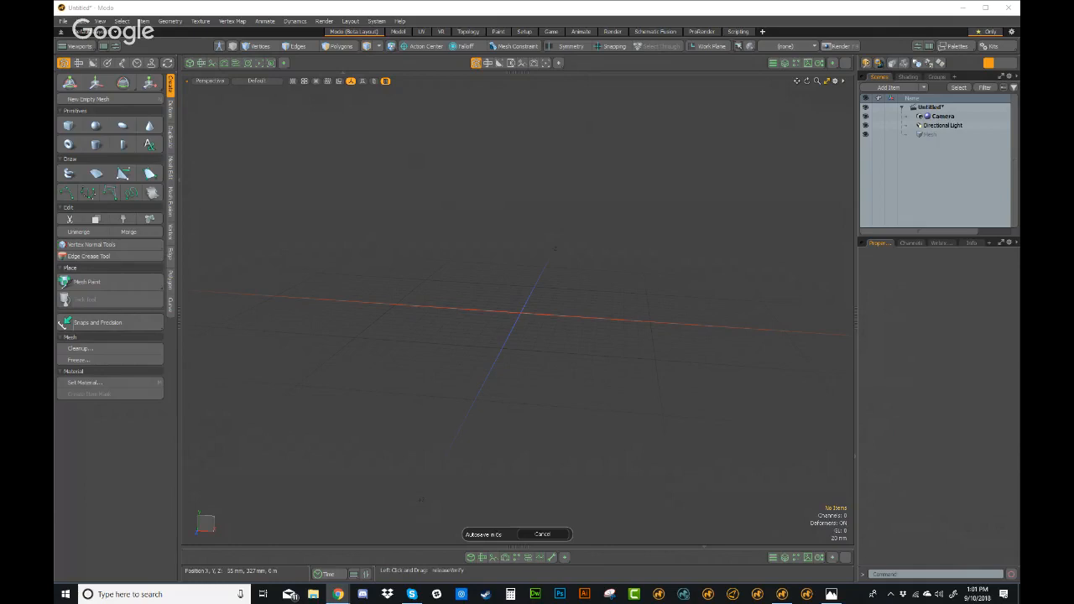
{"action": "left_click", "coordinate": [642, 8]}
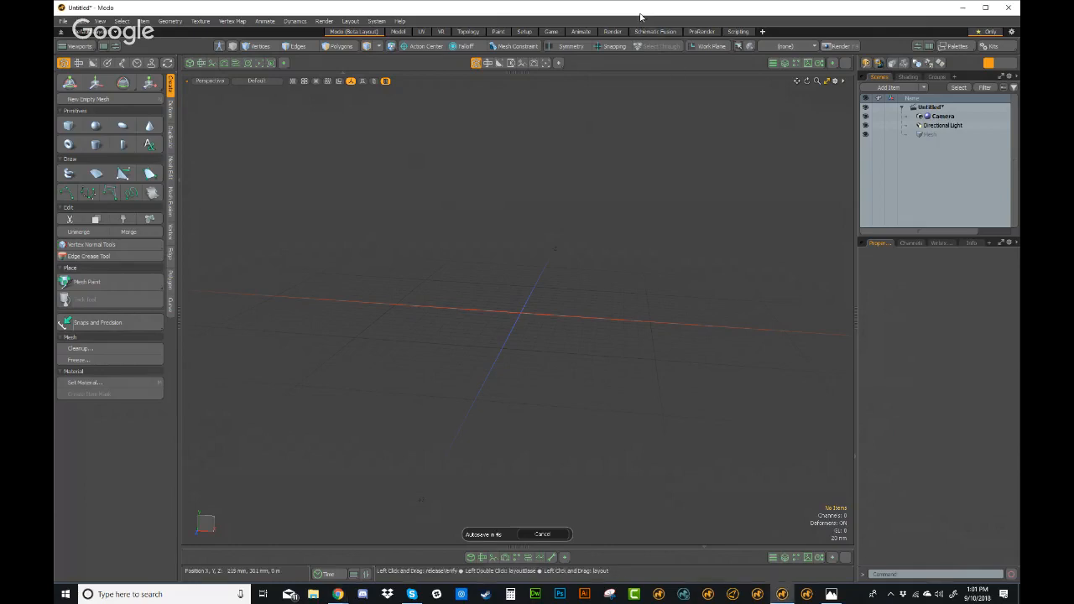
{"action": "left_click_drag", "start_coordinate": [621, 218], "coordinate": [698, 224], "text": "alt"}
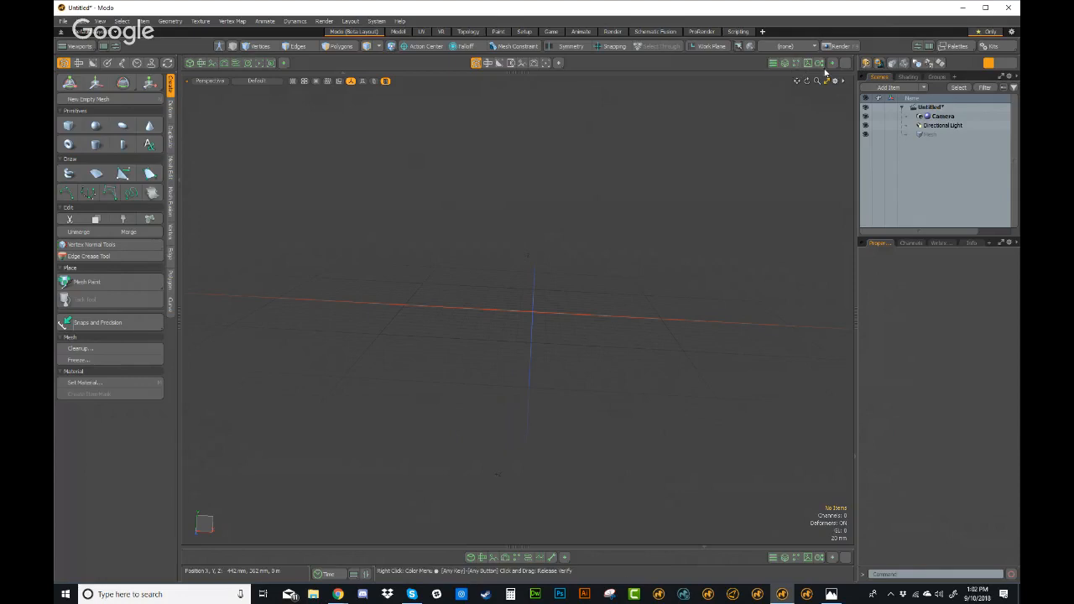
Step: Show the mesh operations list in the Model layout, enlarge it, and return to Modo (Beta Layout)
{"action": "left_click", "coordinate": [400, 32]}
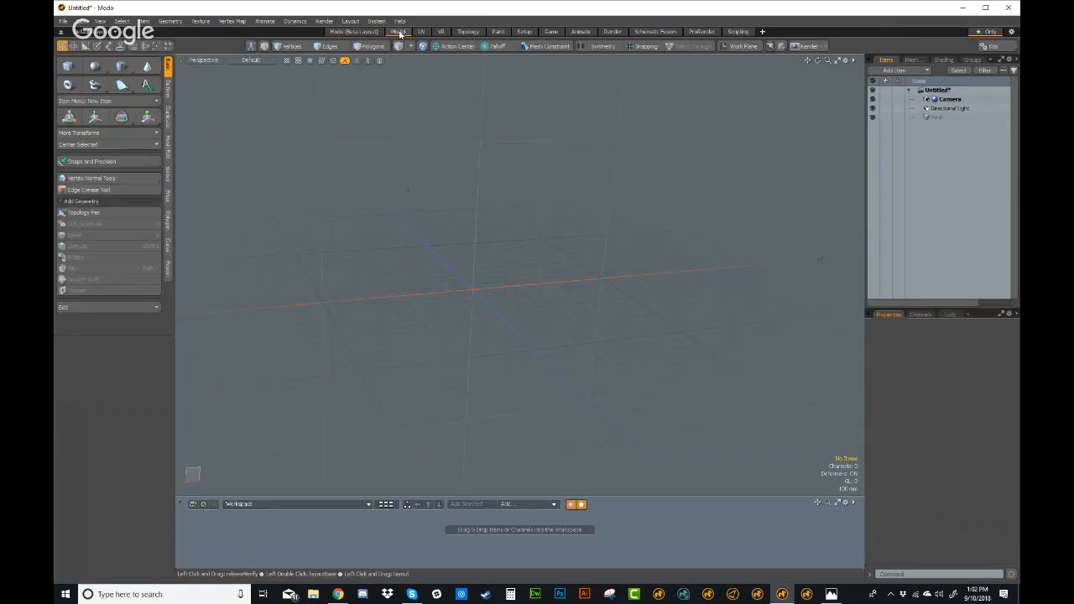
{"action": "left_click", "coordinate": [913, 60]}
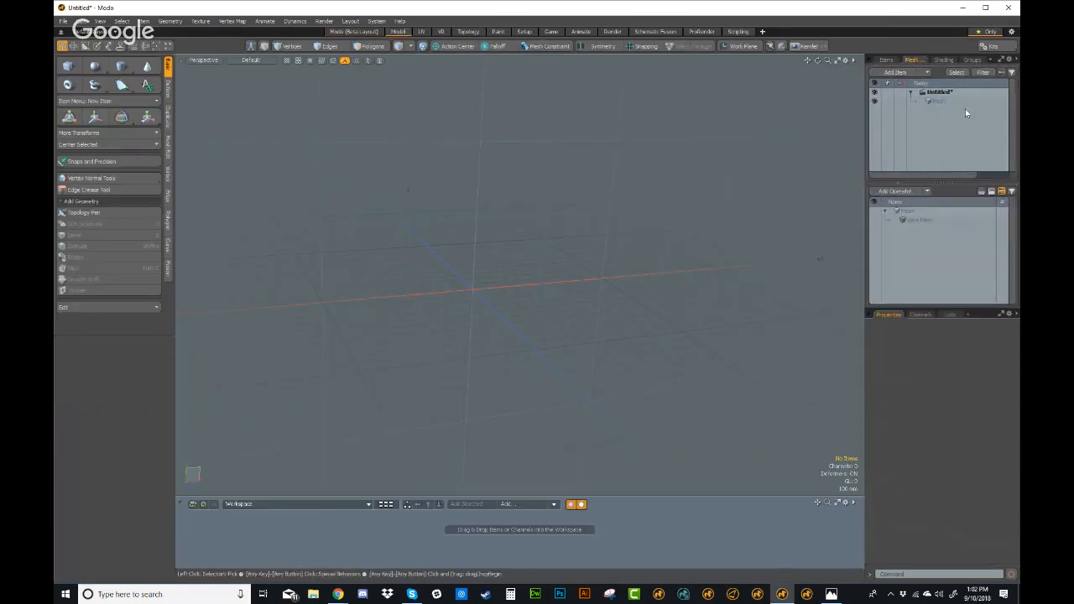
{"action": "left_click_drag", "start_coordinate": [938, 181], "coordinate": [938, 142]}
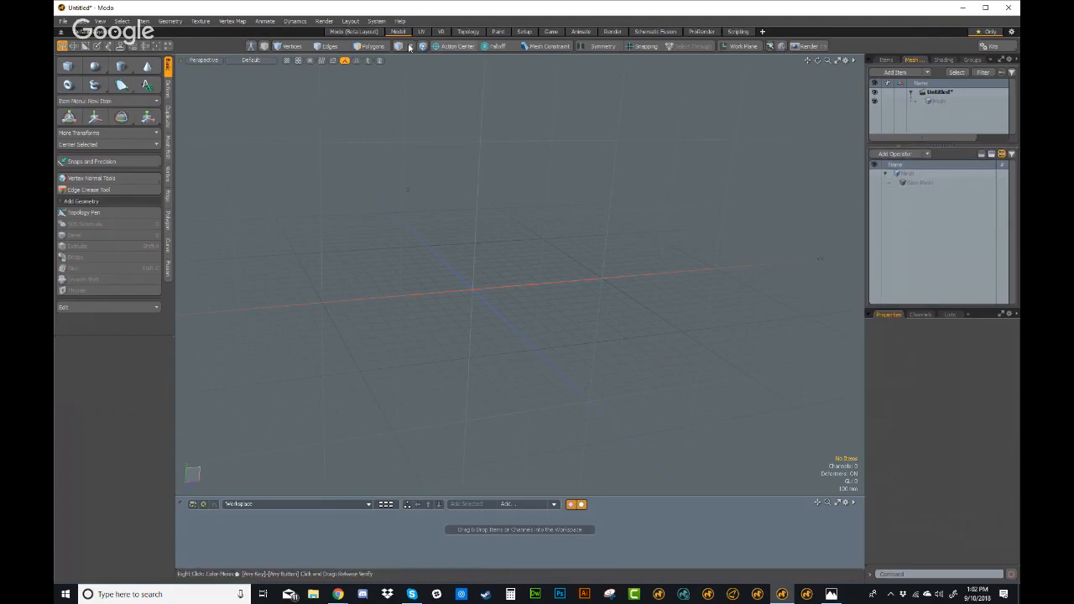
{"action": "left_click", "coordinate": [356, 31]}
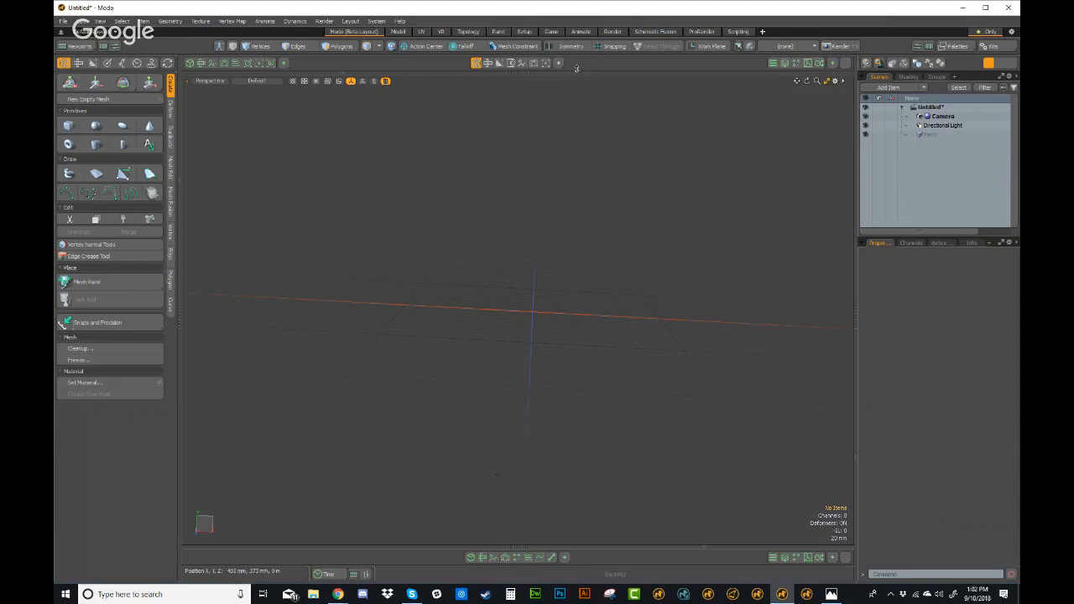
Step: Collapse and restore the switcher strip above the 3D view, and open the mesh operations list in the right viewport
{"action": "left_click_drag", "start_coordinate": [579, 73], "coordinate": [579, 59]}
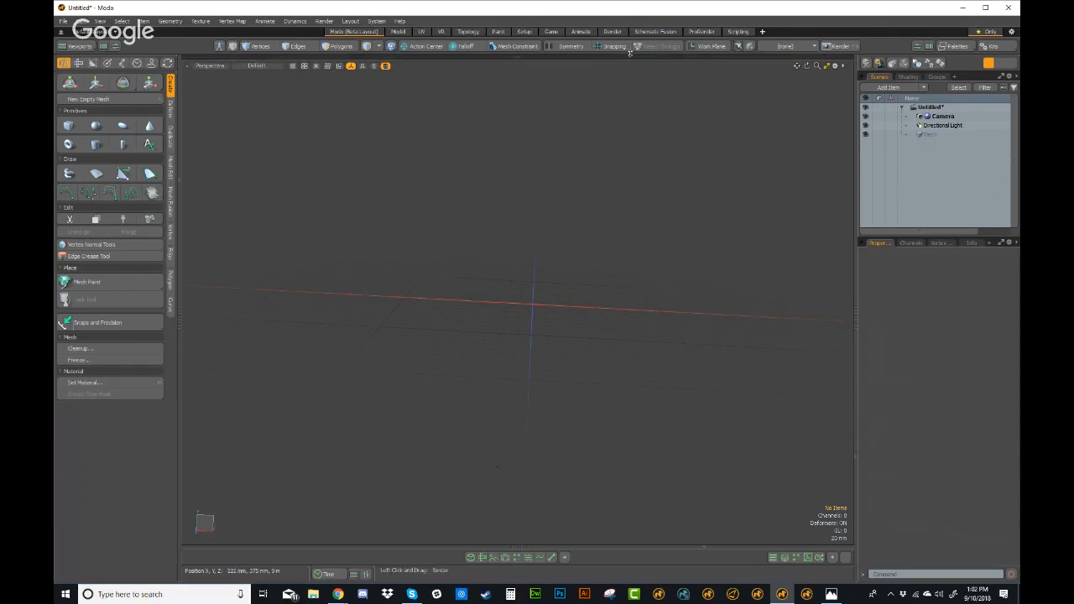
{"action": "left_click", "coordinate": [546, 59]}
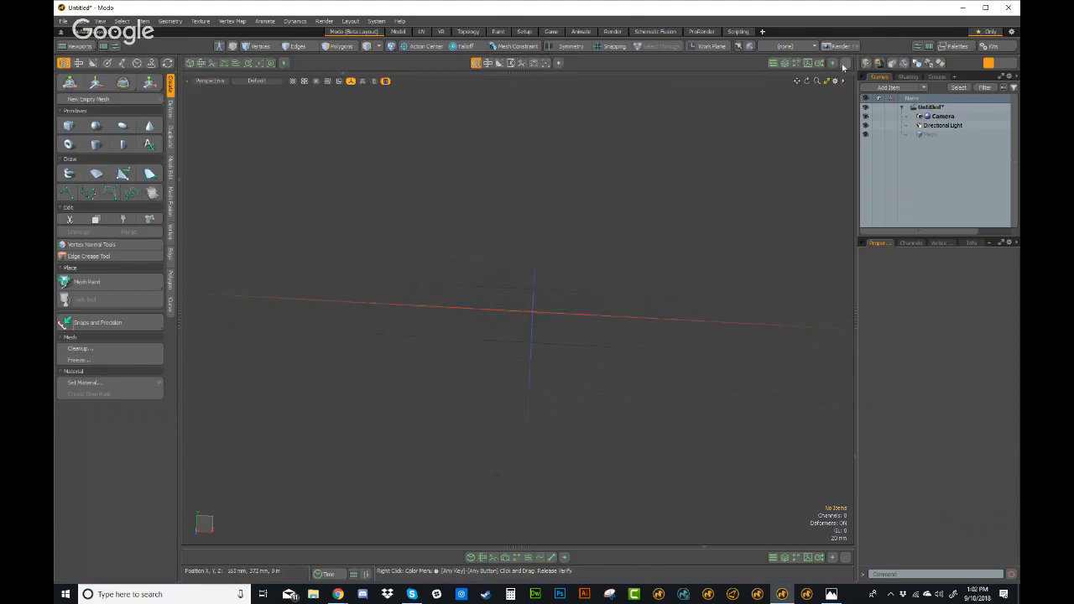
{"action": "left_click", "coordinate": [785, 64]}
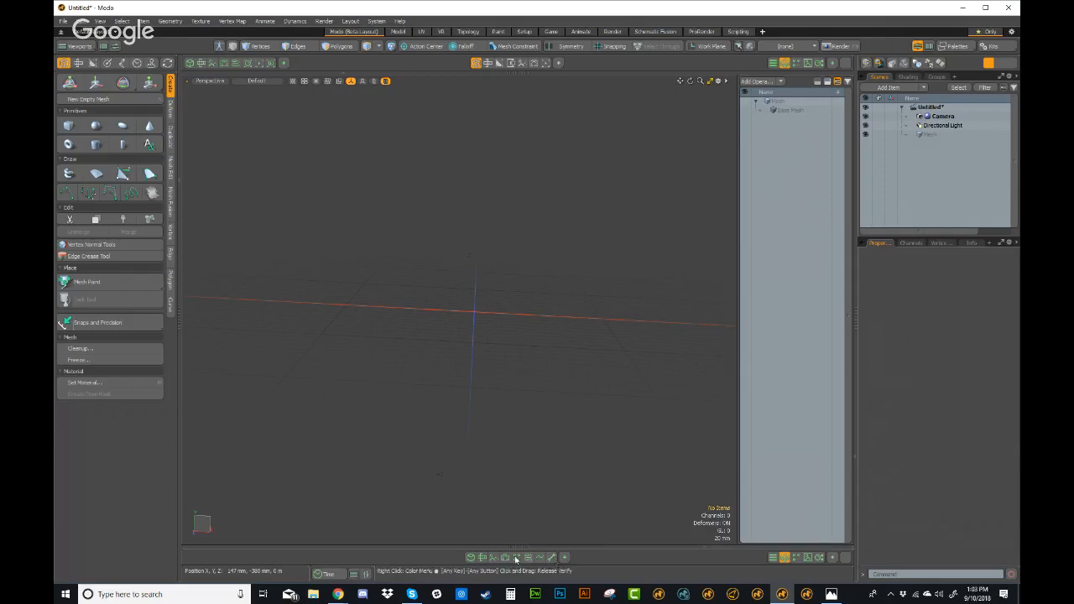
{"action": "mouse_move", "coordinate": [603, 548]}
{"action": "left_mouse_down"}
{"action": "mouse_move", "coordinate": [606, 559]}
{"action": "mouse_move", "coordinate": [612, 547]}
{"action": "left_mouse_up"}
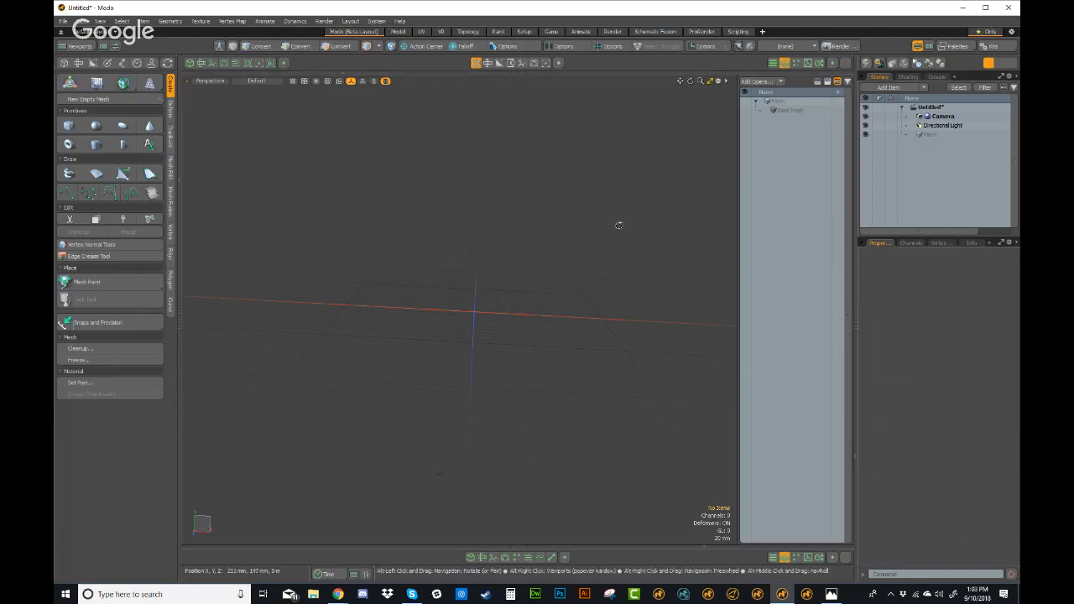
Step: Toggle the right, lower and left viewports around the 3D view, leaving only the right one open
{"action": "key", "text": "ctrl+alt+space"}
{"action": "left_click", "coordinate": [691, 223]}
{"action": "key", "text": "ctrl+alt+space"}
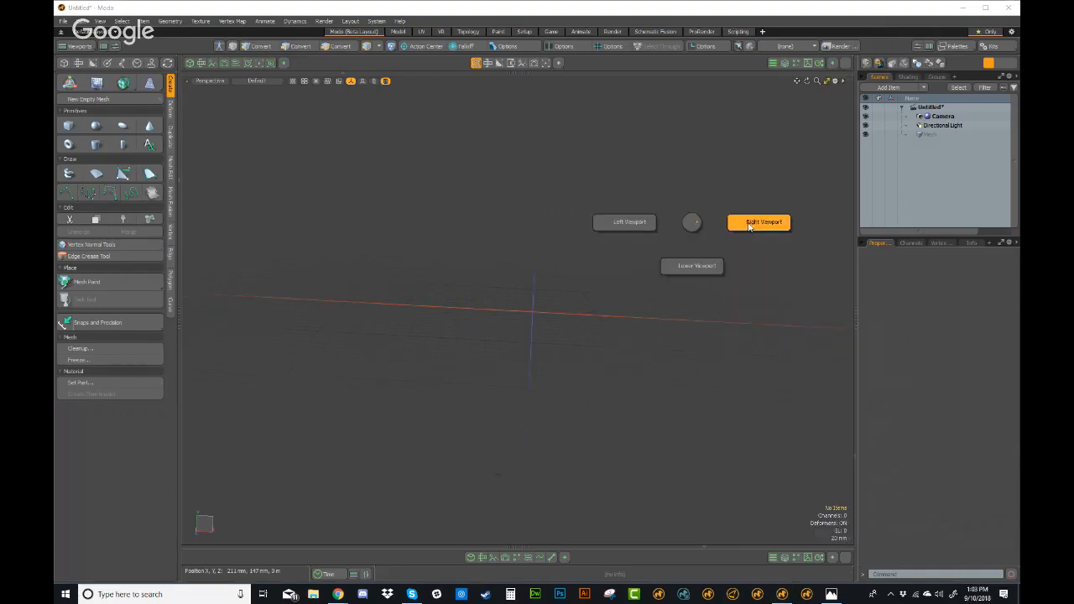
{"action": "left_click", "coordinate": [739, 221]}
{"action": "key", "text": "ctrl+alt+space"}
{"action": "left_click", "coordinate": [662, 263]}
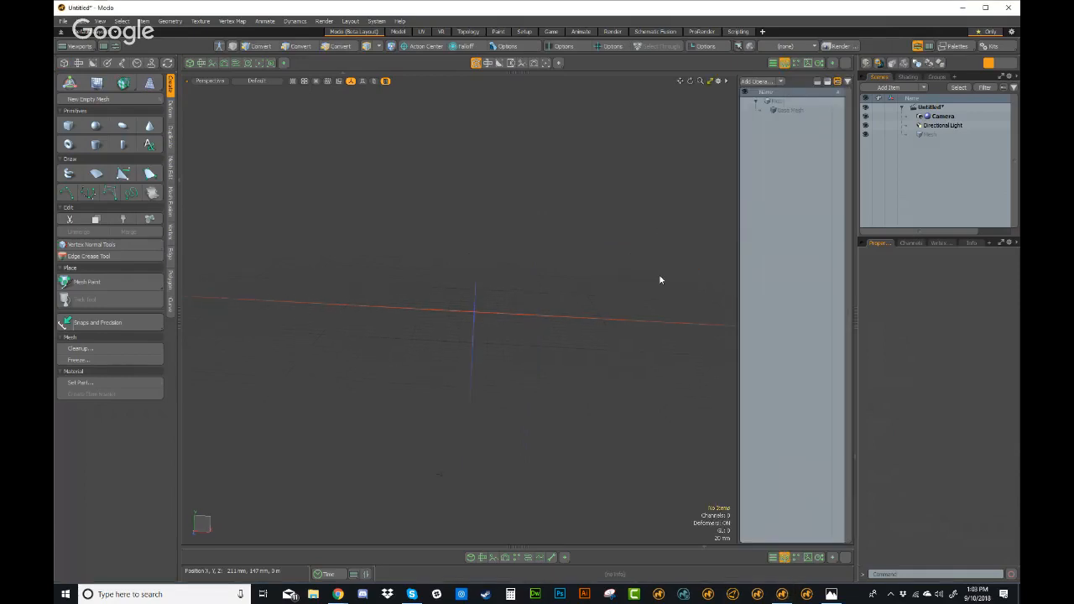
{"action": "key", "text": "ctrl+alt+space"}
{"action": "left_click", "coordinate": [564, 243]}
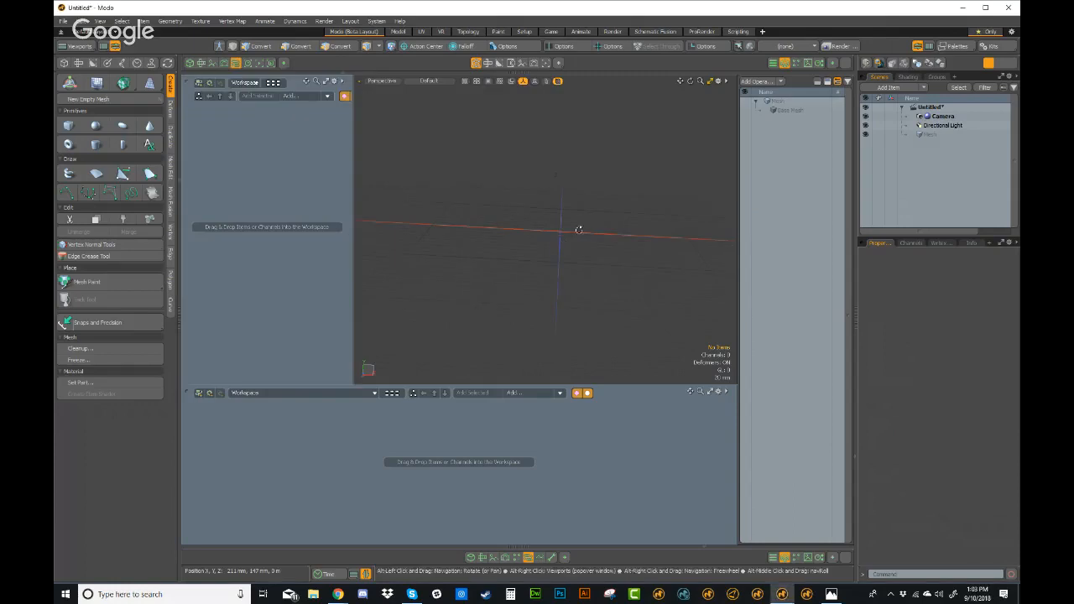
{"action": "key", "text": "ctrl+alt+space"}
{"action": "left_click", "coordinate": [521, 233]}
{"action": "key", "text": "ctrl+alt+space"}
{"action": "left_click", "coordinate": [599, 302]}
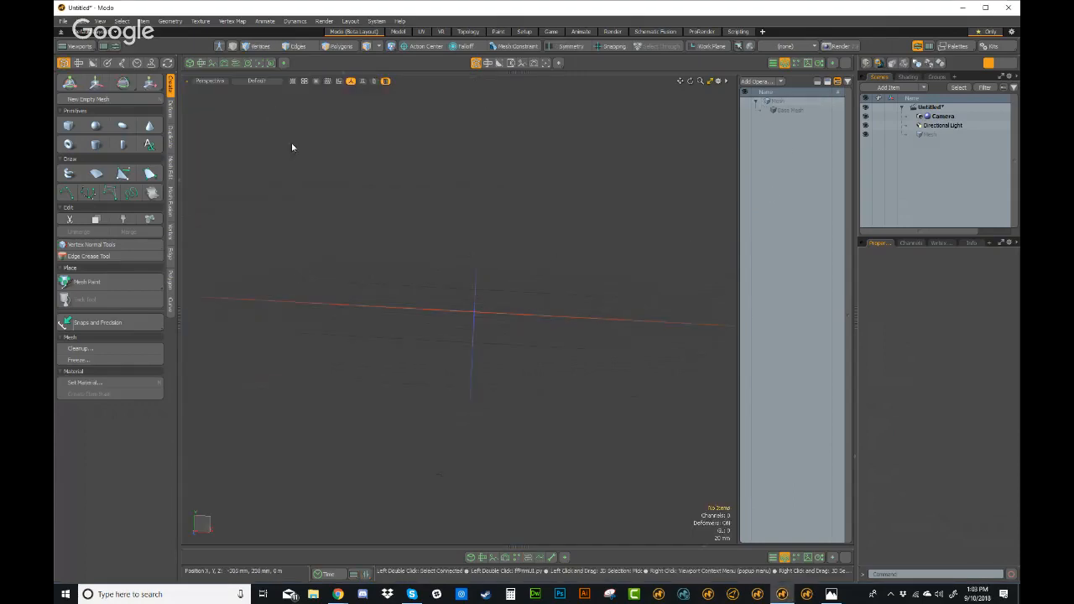
Step: Open the left viewport, switch it to the UV view, set Custom A to Expanded and show that custom slot there
{"action": "left_click", "coordinate": [236, 64]}
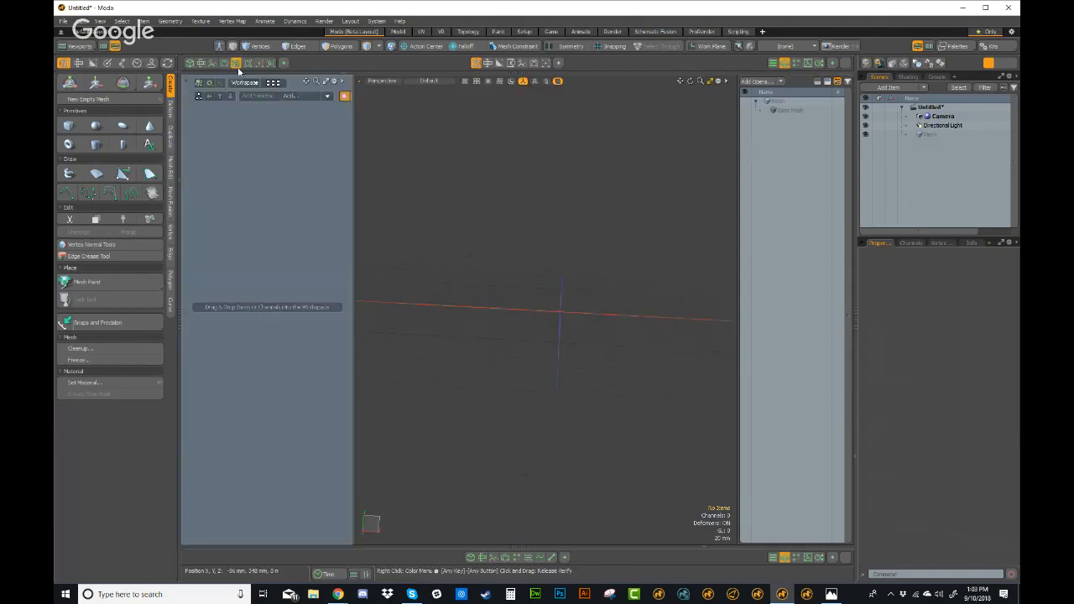
{"action": "left_click", "coordinate": [201, 65]}
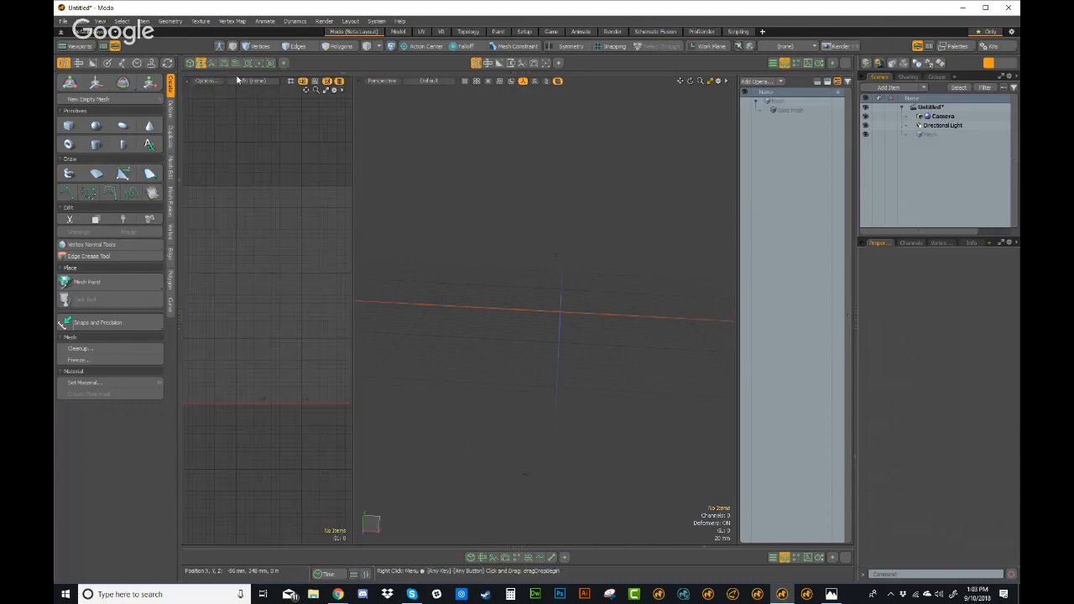
{"action": "left_click", "coordinate": [284, 64]}
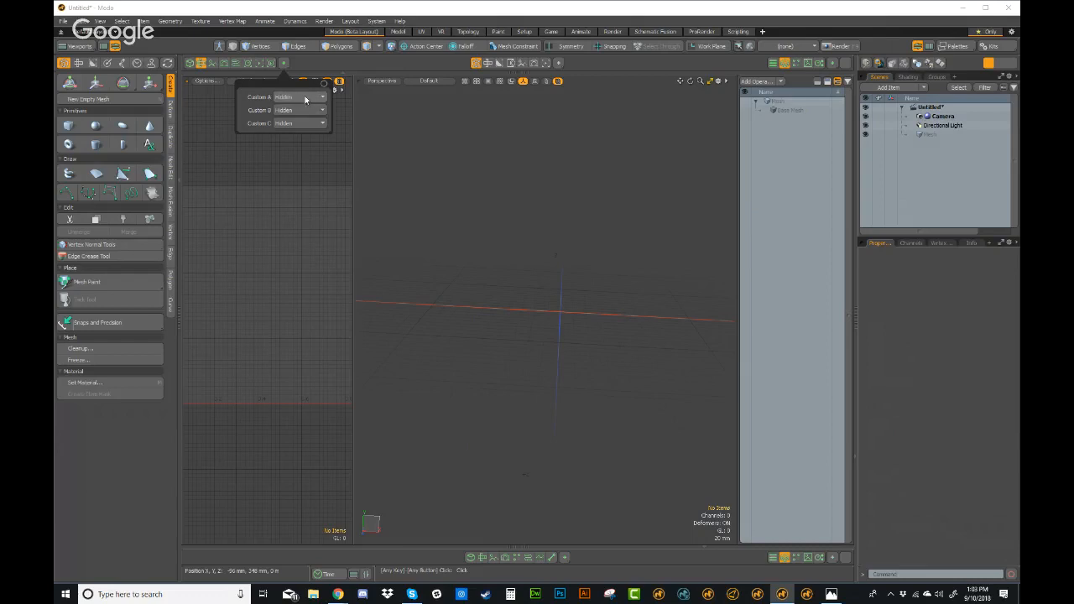
{"action": "left_click", "coordinate": [294, 99]}
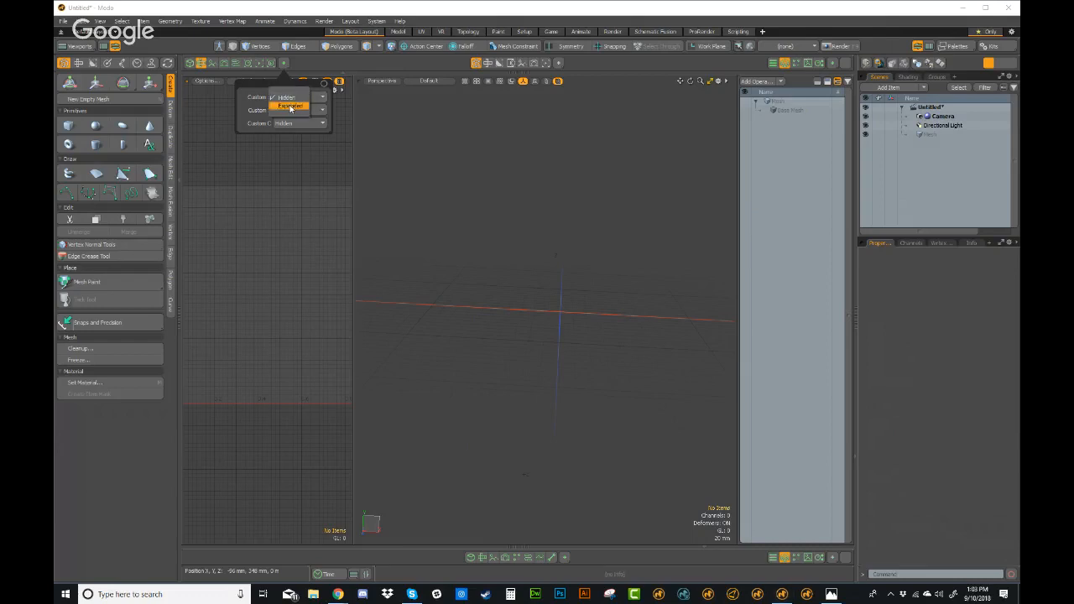
{"action": "left_click", "coordinate": [290, 107]}
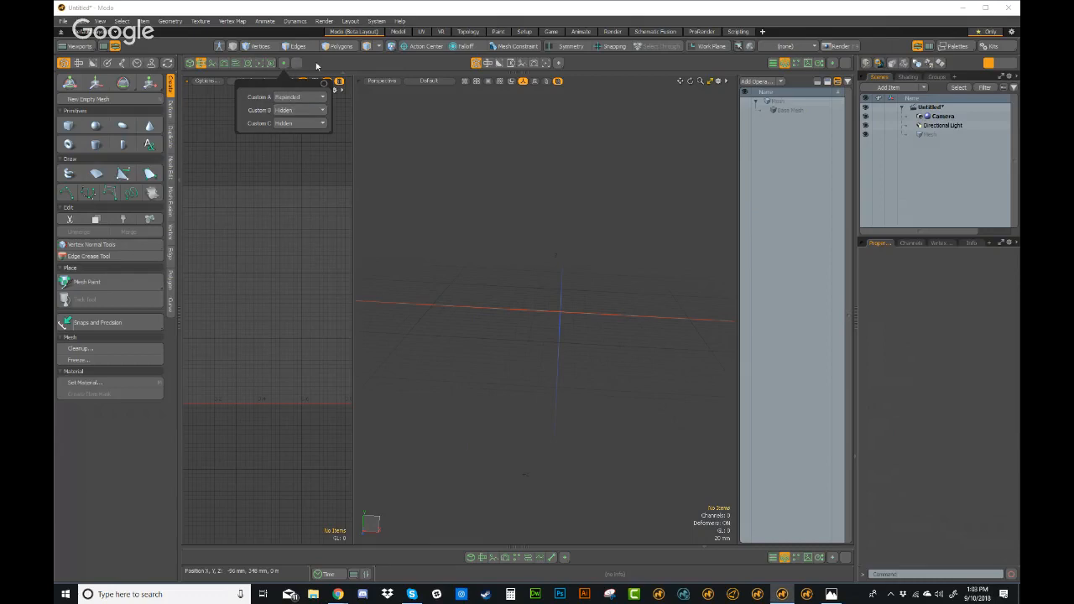
{"action": "left_click", "coordinate": [297, 63]}
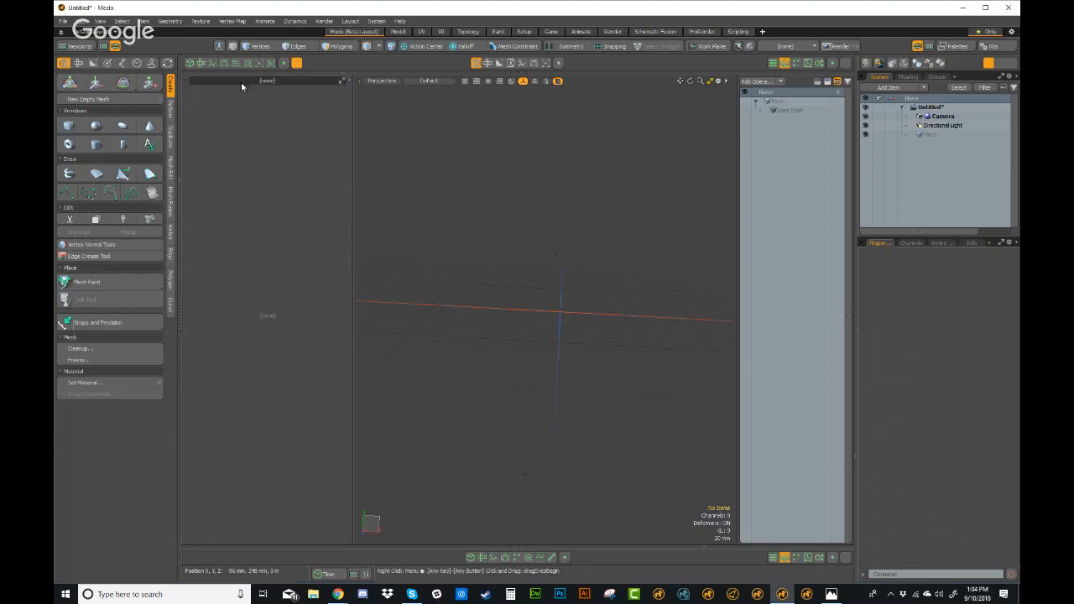
Step: Assign the Mesh Operations data list to the empty custom left viewport and make that viewport slightly narrower
{"action": "left_click", "coordinate": [350, 82]}
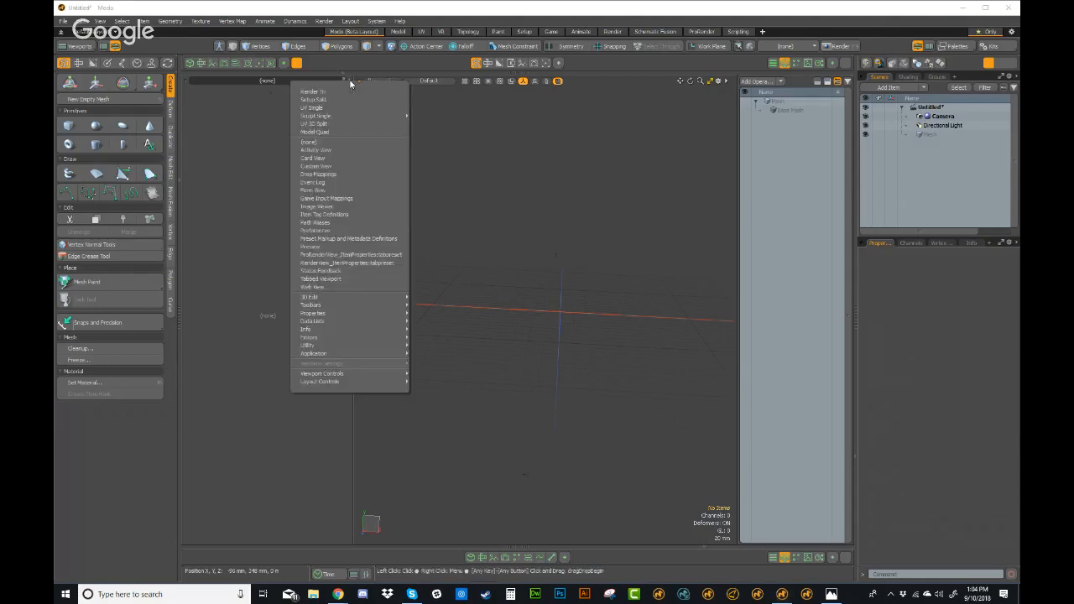
{"action": "mouse_move", "coordinate": [316, 316]}
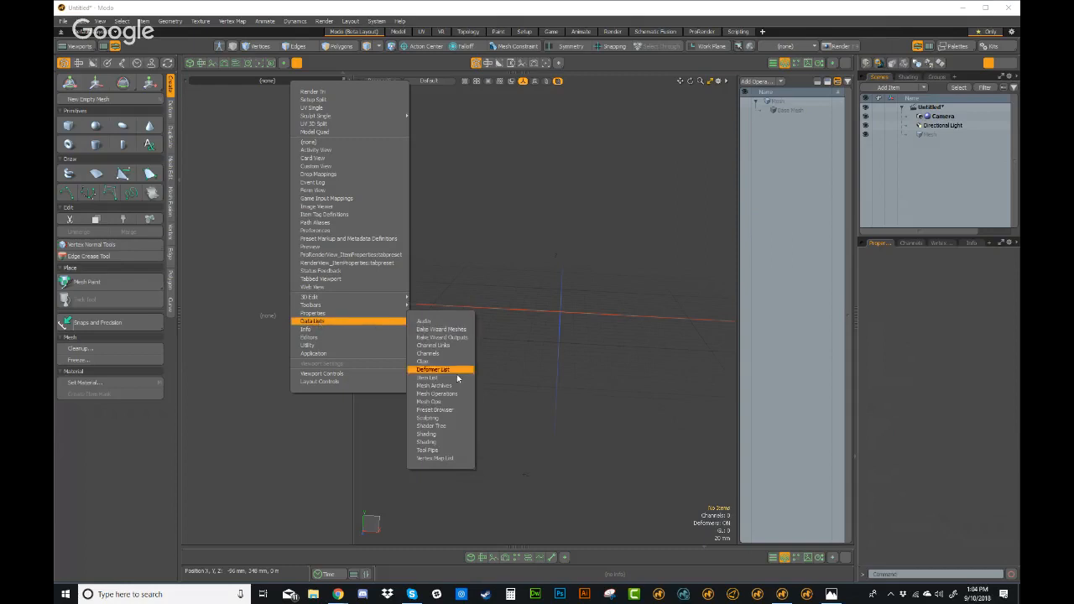
{"action": "left_click", "coordinate": [439, 394]}
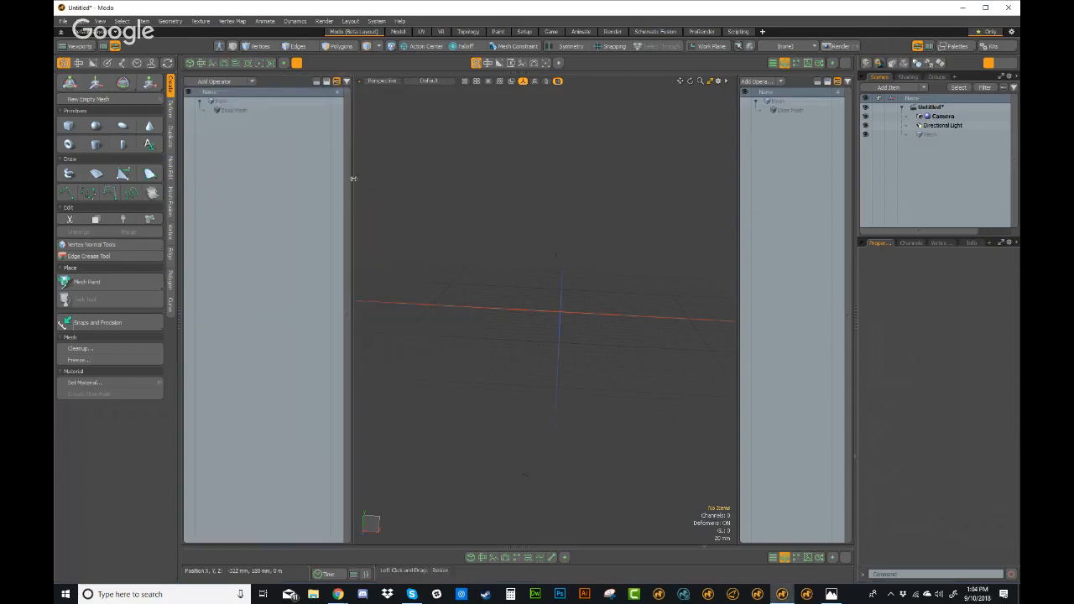
{"action": "left_click_drag", "start_coordinate": [352, 176], "coordinate": [335, 172]}
Step: Hide the right and left viewports, reopen the right one with the mesh operations list and widen it slightly
{"action": "key", "text": "ctrl+Tab"}
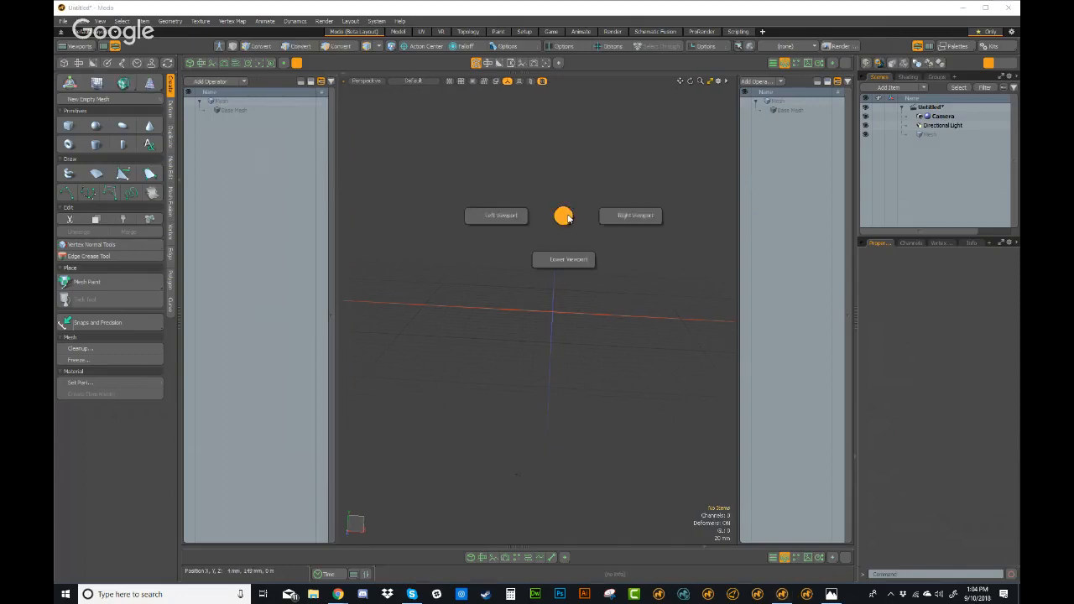
{"action": "left_click", "coordinate": [626, 214]}
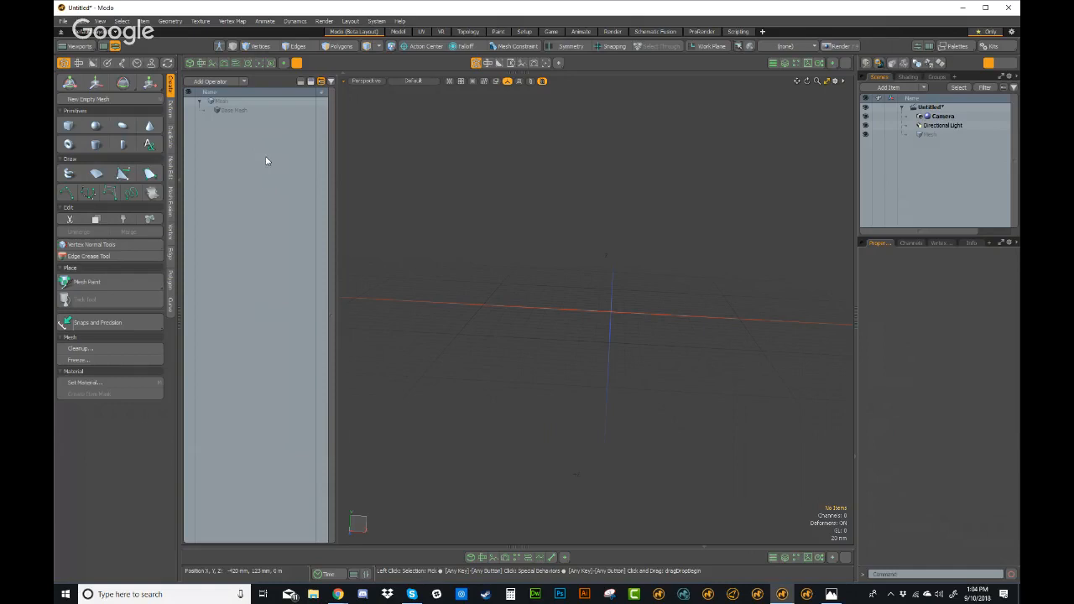
{"action": "key", "text": "ctrl+Tab"}
{"action": "left_click", "coordinate": [430, 199]}
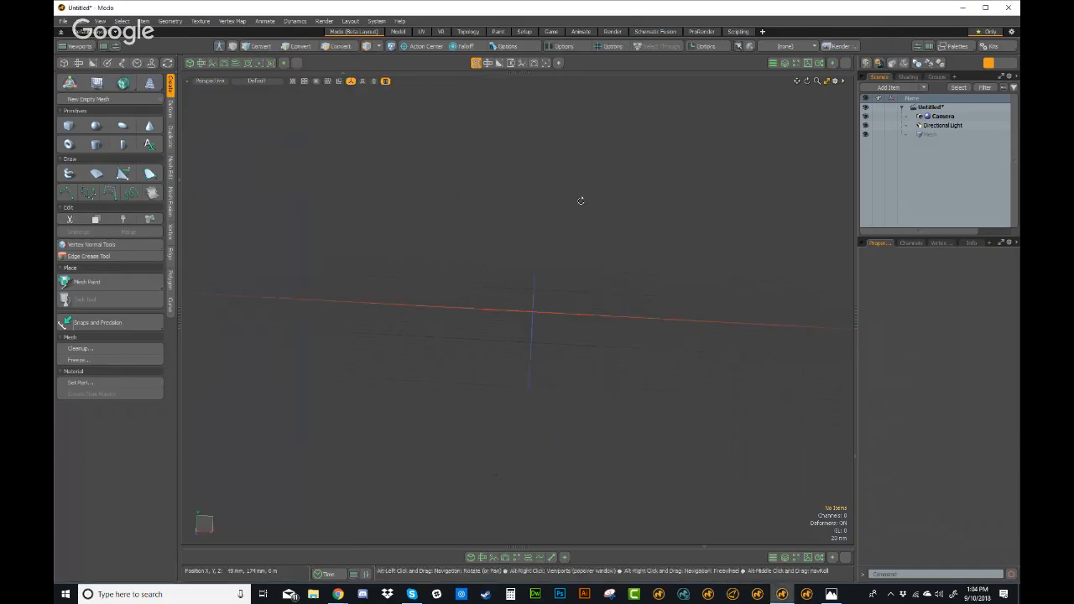
{"action": "key", "text": "ctrl+Tab"}
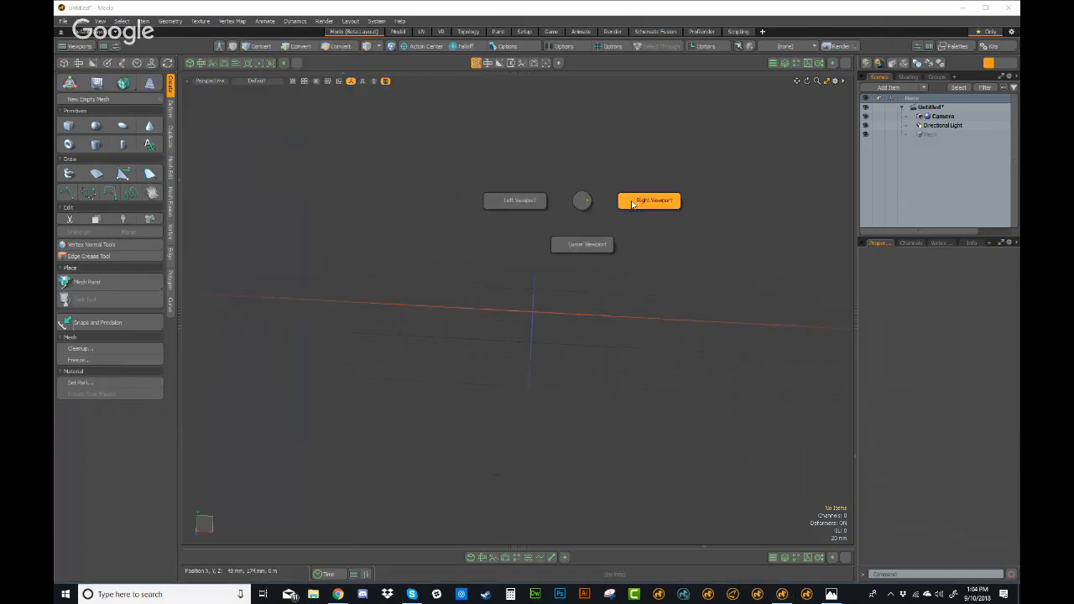
{"action": "left_click", "coordinate": [648, 202]}
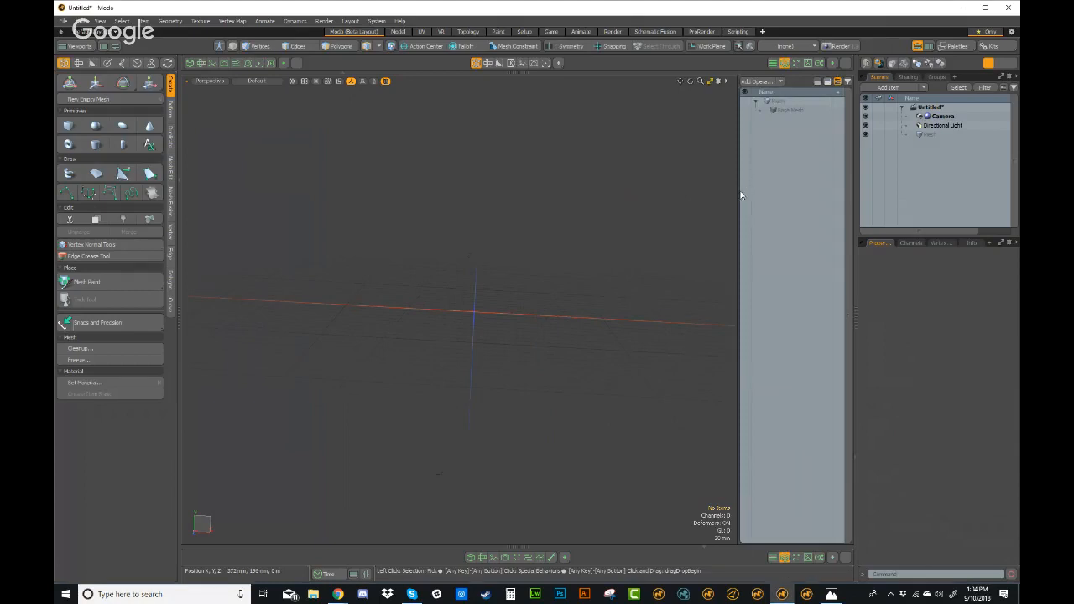
{"action": "left_click_drag", "start_coordinate": [735, 195], "coordinate": [730, 196]}
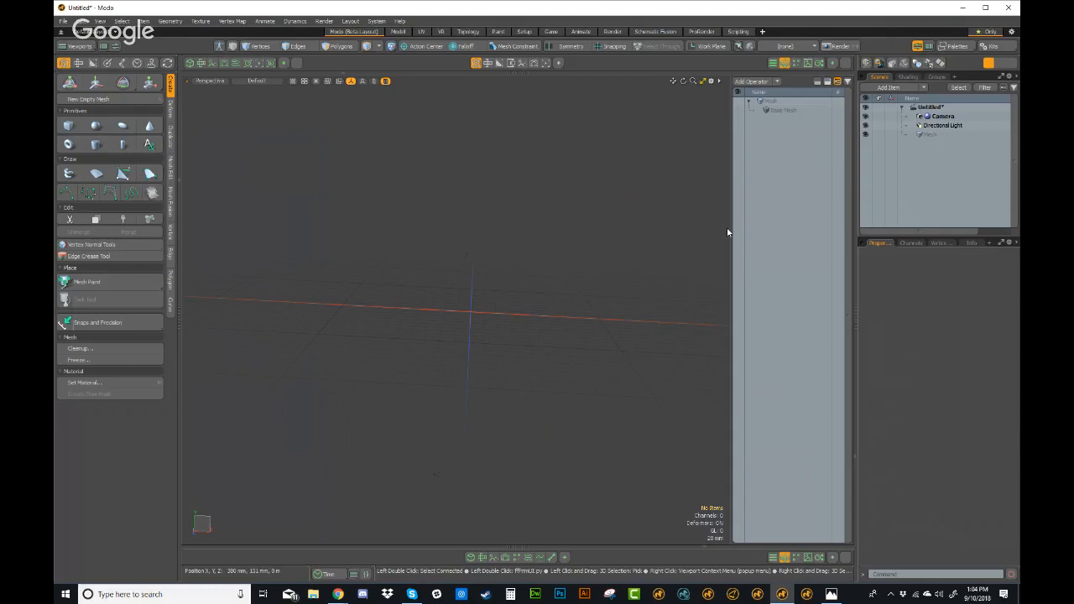
Step: Rename the mesh item in the scene as Skull_Base and keep it selected
{"action": "double_click", "coordinate": [933, 136]}
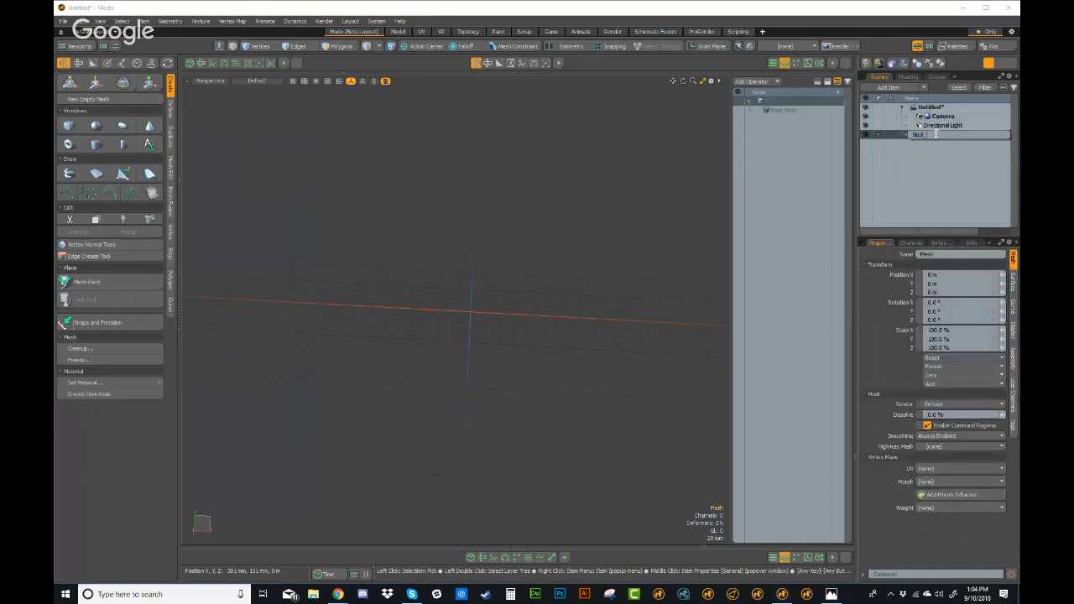
{"action": "key", "text": "Return"}
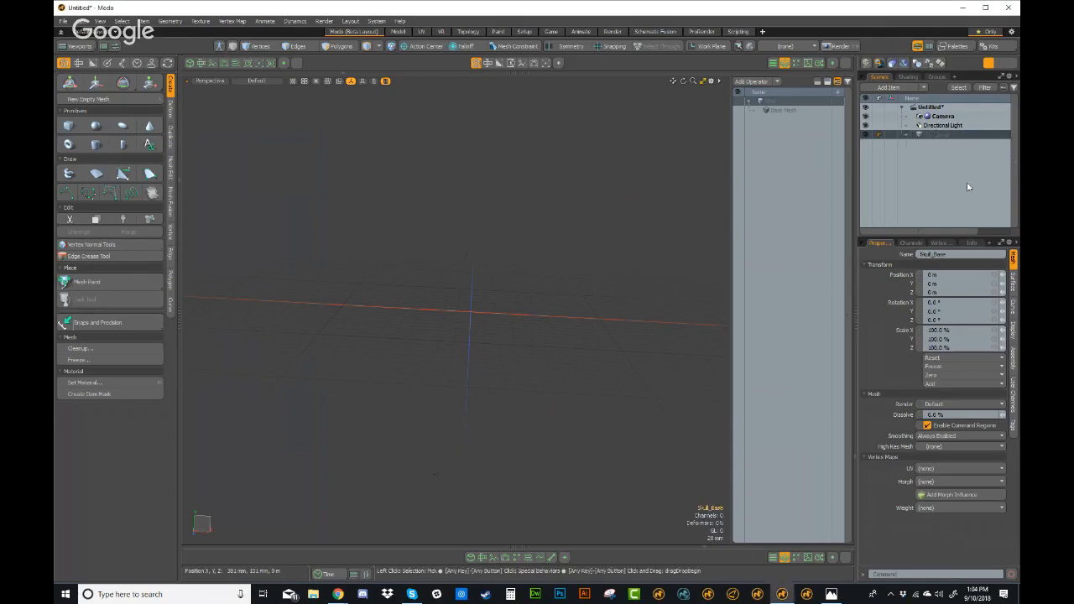
{"action": "left_click", "coordinate": [933, 142]}
{"action": "left_click", "coordinate": [937, 135]}
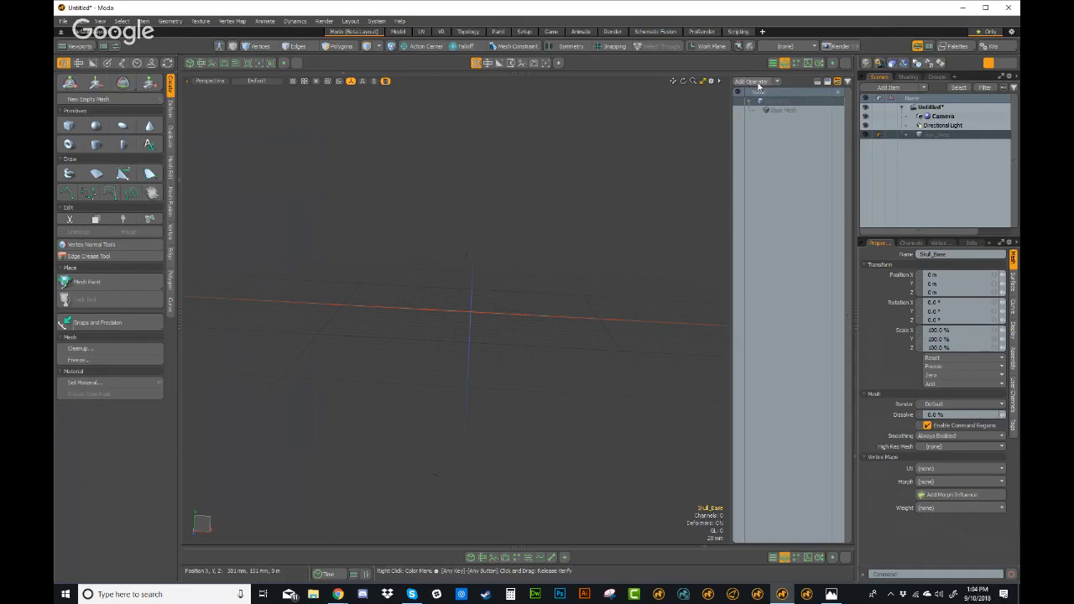
Step: Add a Cube mesh operation to Skull_Base
{"action": "left_click", "coordinate": [755, 81]}
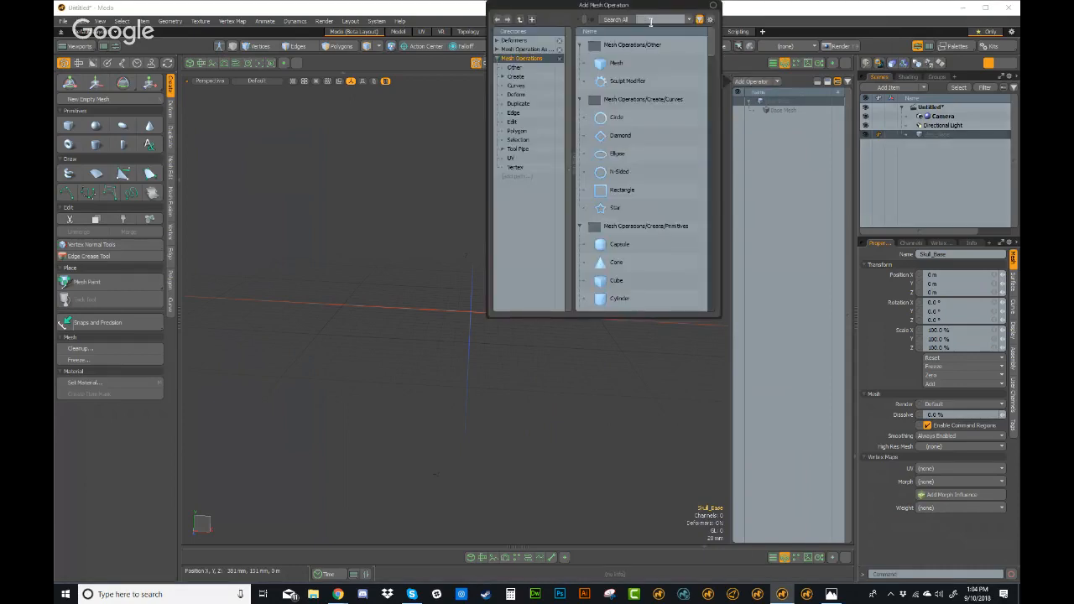
{"action": "double_click", "coordinate": [618, 281]}
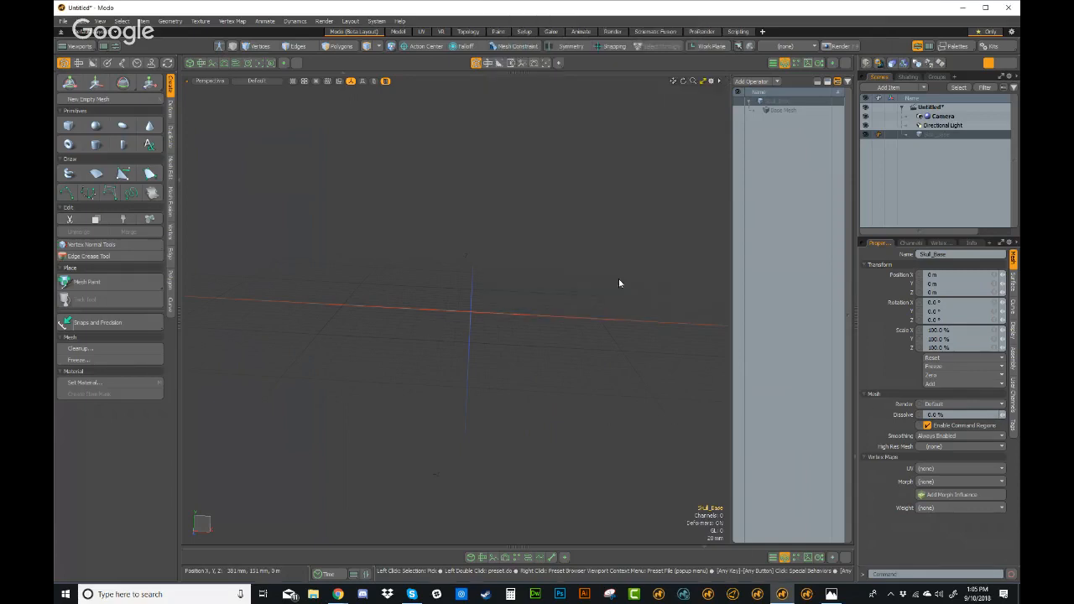
{"action": "scroll", "coordinate": [618, 282], "scroll_direction": "down", "scroll_amount": 5}
{"action": "left_click_drag", "start_coordinate": [562, 304], "coordinate": [437, 363], "text": "alt"}
{"action": "left_click_drag", "start_coordinate": [436, 364], "coordinate": [544, 348], "text": "alt"}
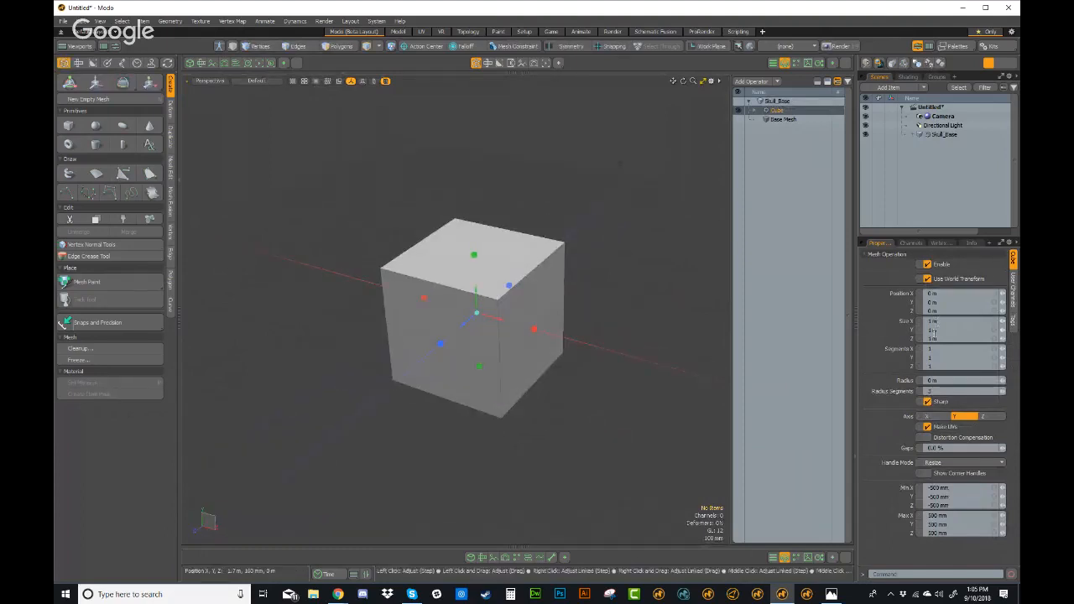
Step: Stretch the cube along X to about 2.2 m and set its Position X to 0
{"action": "left_click_drag", "start_coordinate": [659, 372], "coordinate": [650, 319], "text": "alt"}
{"action": "left_click_drag", "start_coordinate": [650, 320], "coordinate": [573, 342], "text": "alt"}
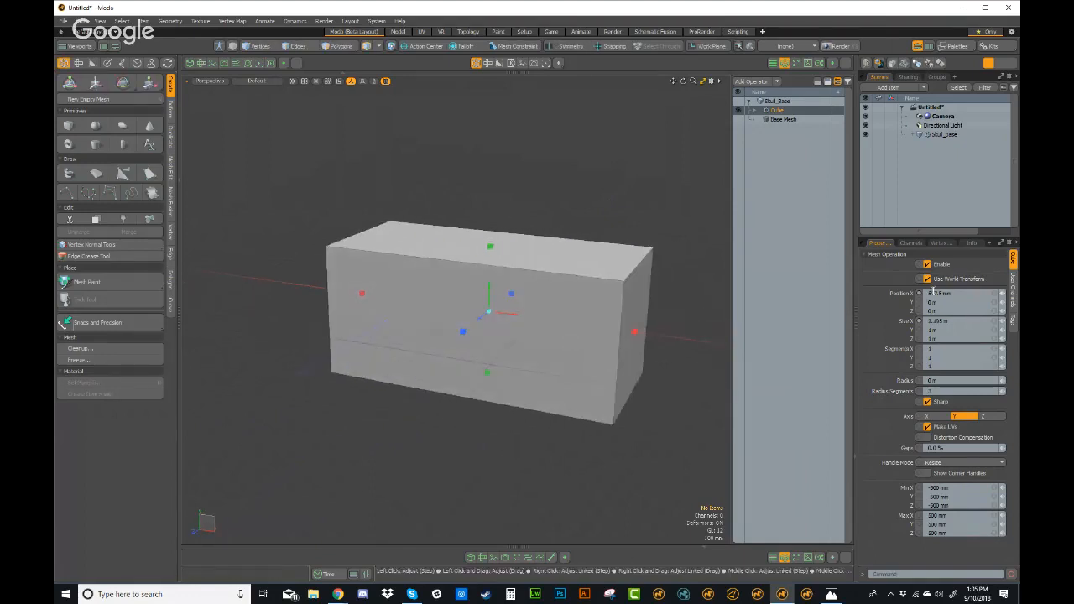
{"action": "left_click_drag", "start_coordinate": [480, 328], "coordinate": [446, 312], "text": "alt"}
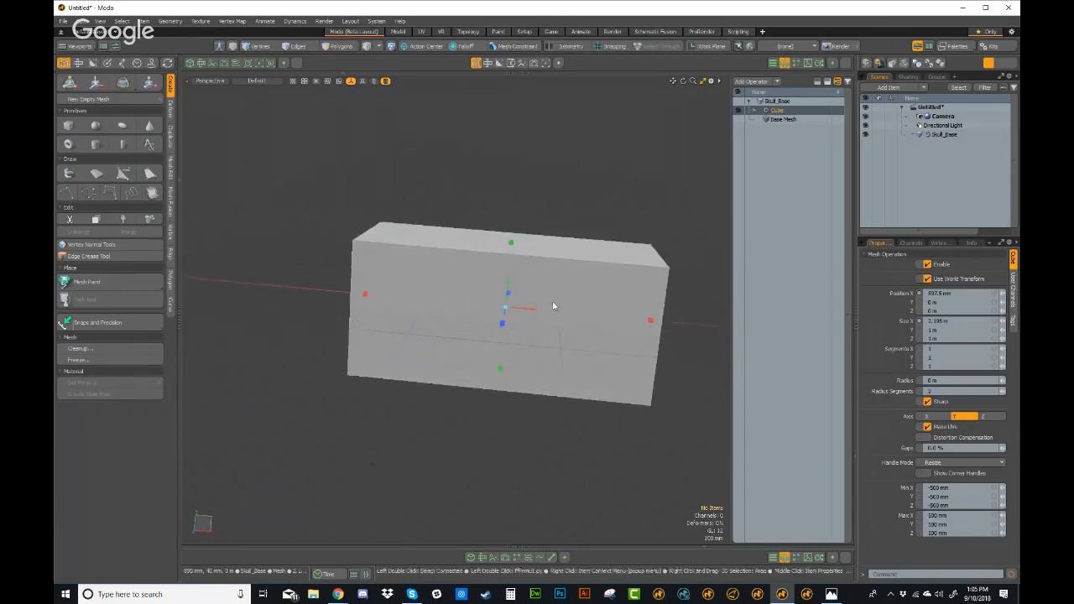
{"action": "left_click", "coordinate": [938, 293]}
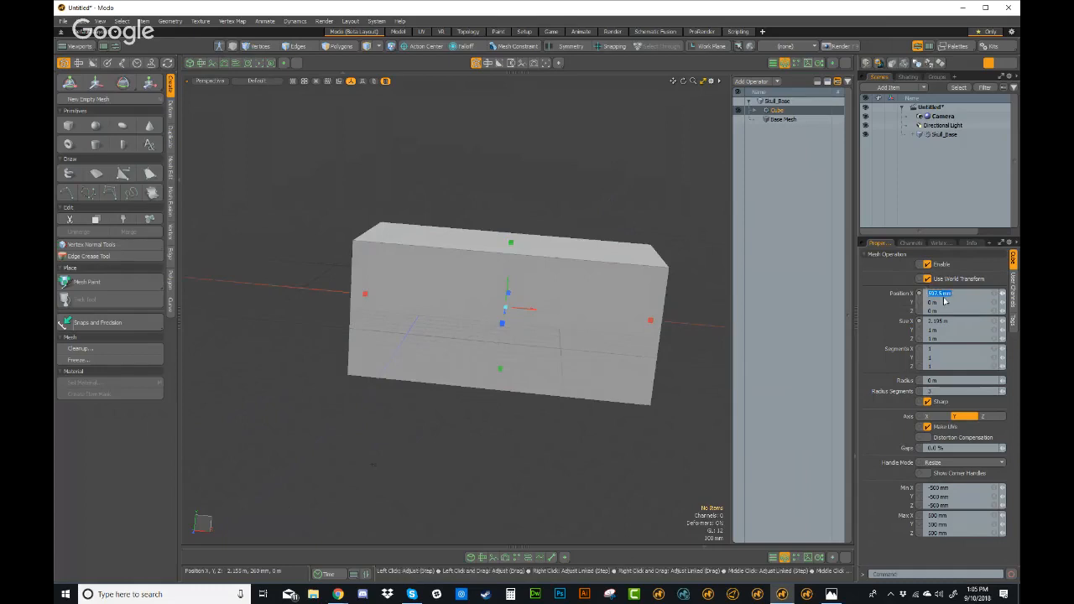
{"action": "type", "text": "0"}
{"action": "key", "text": "Return"}
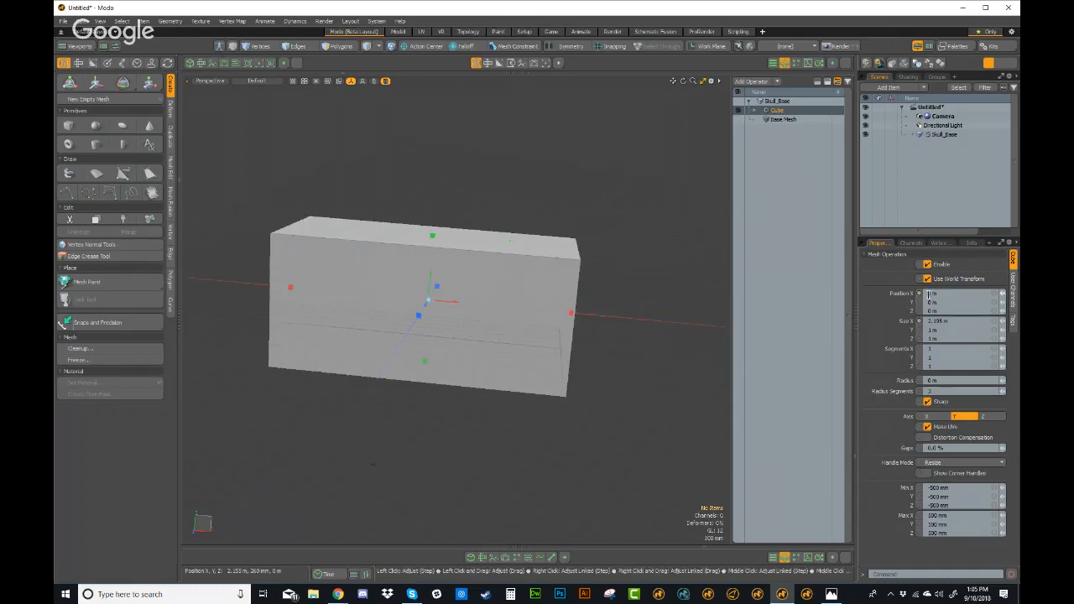
Step: Lengthen the cube further along X to about 3.37 m and recenter it with Position X at 0
{"action": "left_click_drag", "start_coordinate": [579, 319], "coordinate": [501, 337], "text": "alt"}
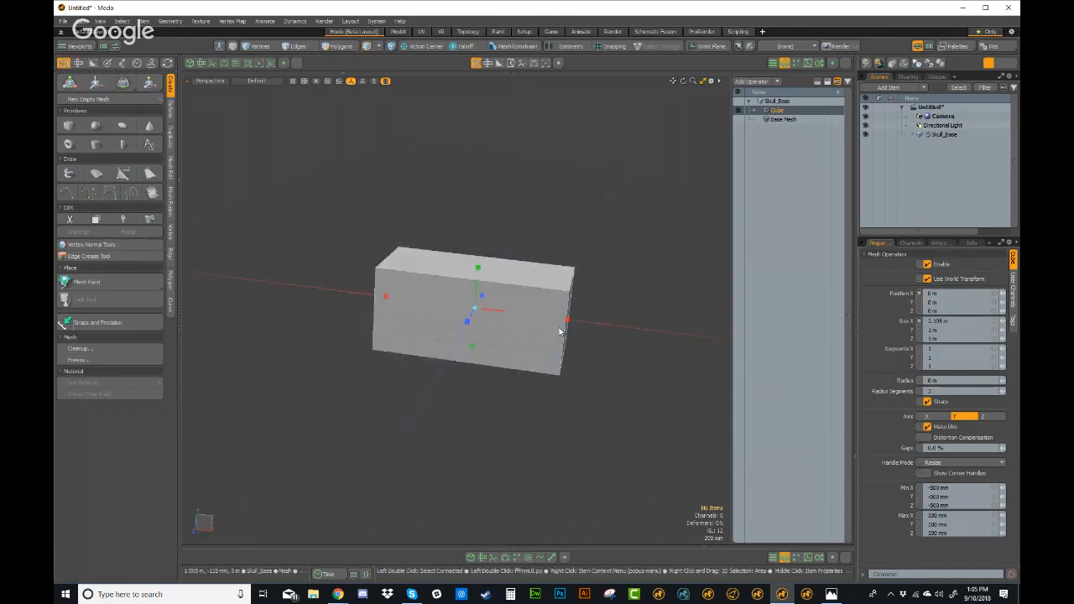
{"action": "left_click_drag", "start_coordinate": [568, 319], "coordinate": [669, 336]}
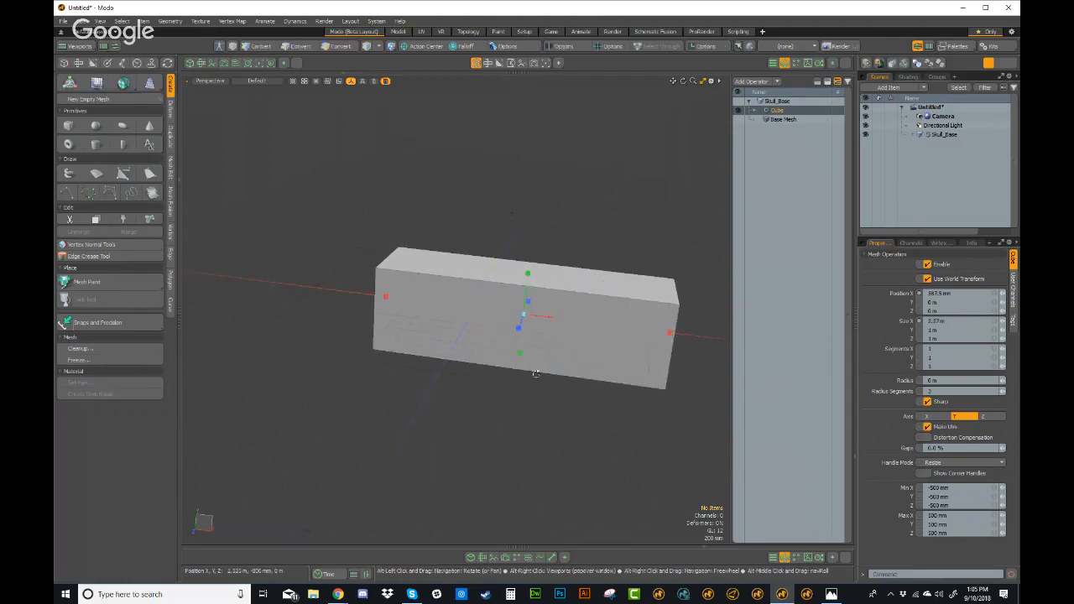
{"action": "left_click_drag", "start_coordinate": [534, 370], "coordinate": [503, 298], "text": "alt"}
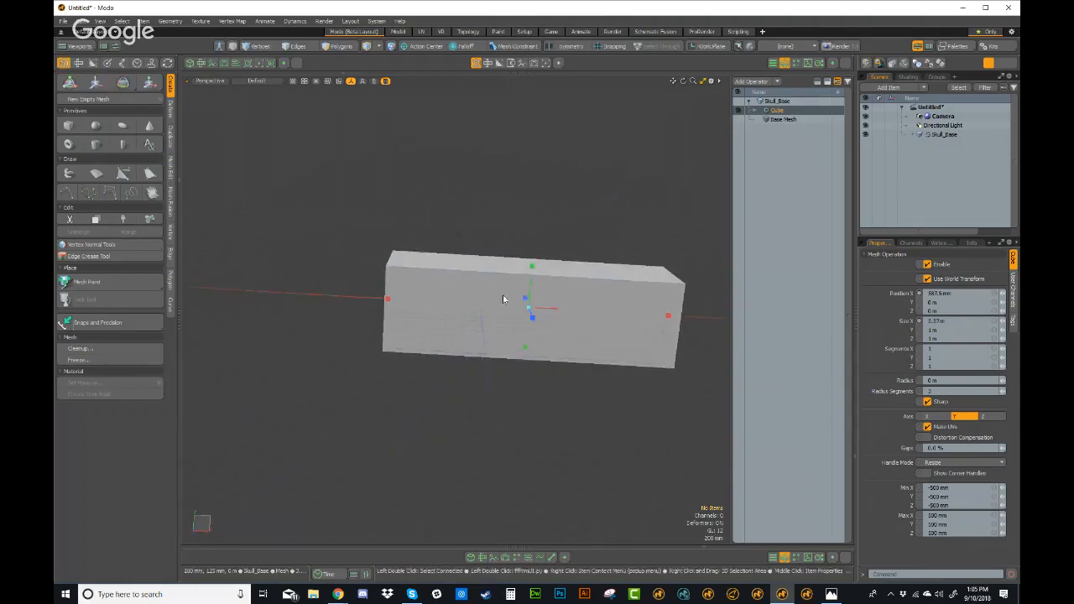
{"action": "left_click", "coordinate": [951, 292]}
{"action": "type", "text": "0"}
{"action": "key", "text": "Return"}
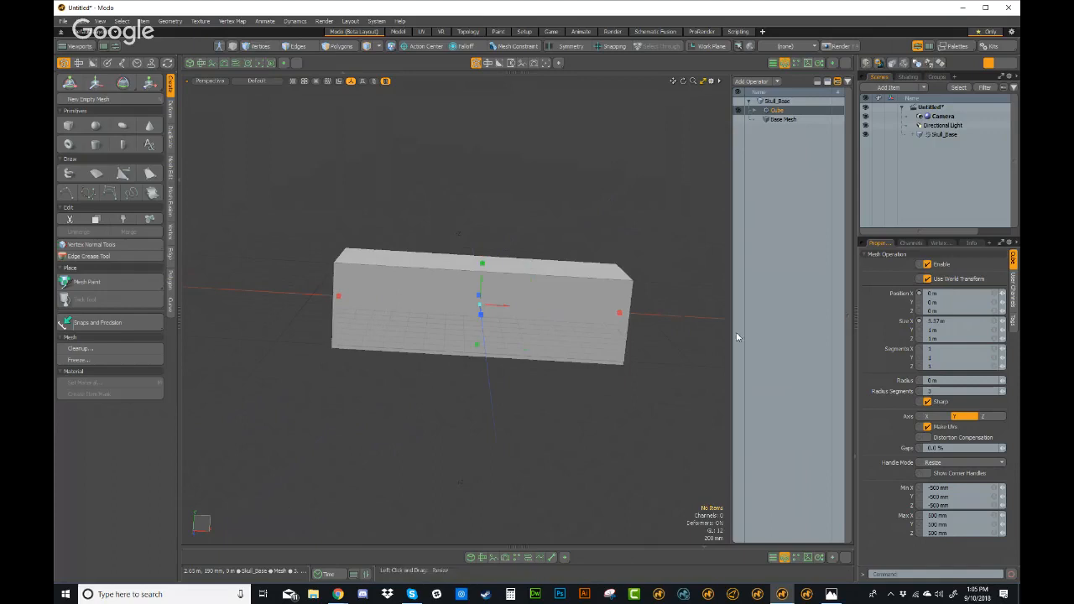
Step: Add a Sphere mesh operation about 1.46 m up in Y and stretch it to radii of about 1.3 m in X and 1.1 m in Z
{"action": "left_click_drag", "start_coordinate": [664, 360], "coordinate": [616, 280], "text": "alt"}
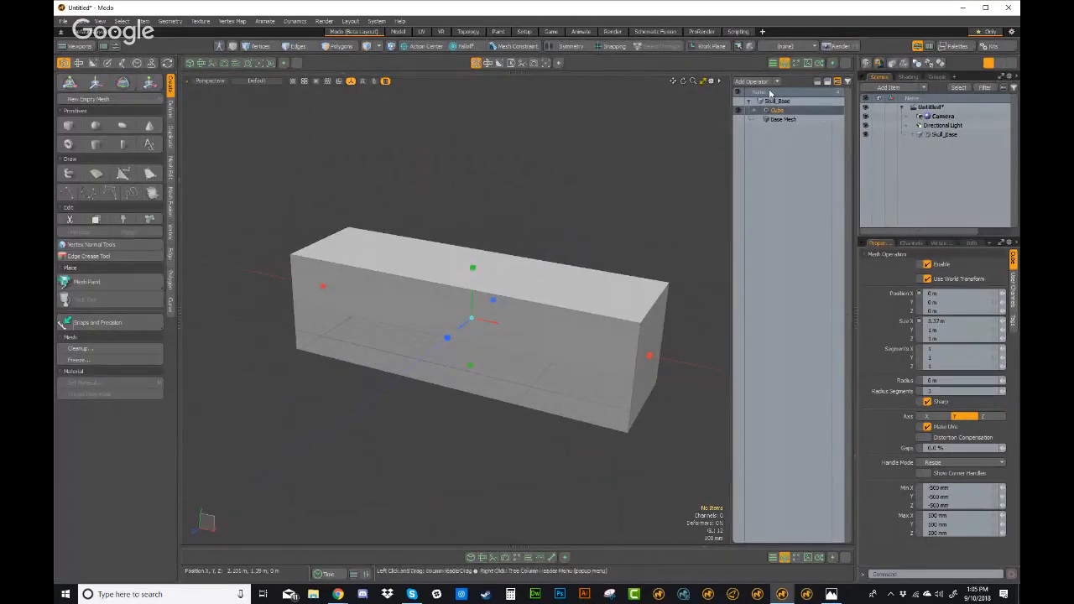
{"action": "left_click", "coordinate": [758, 82]}
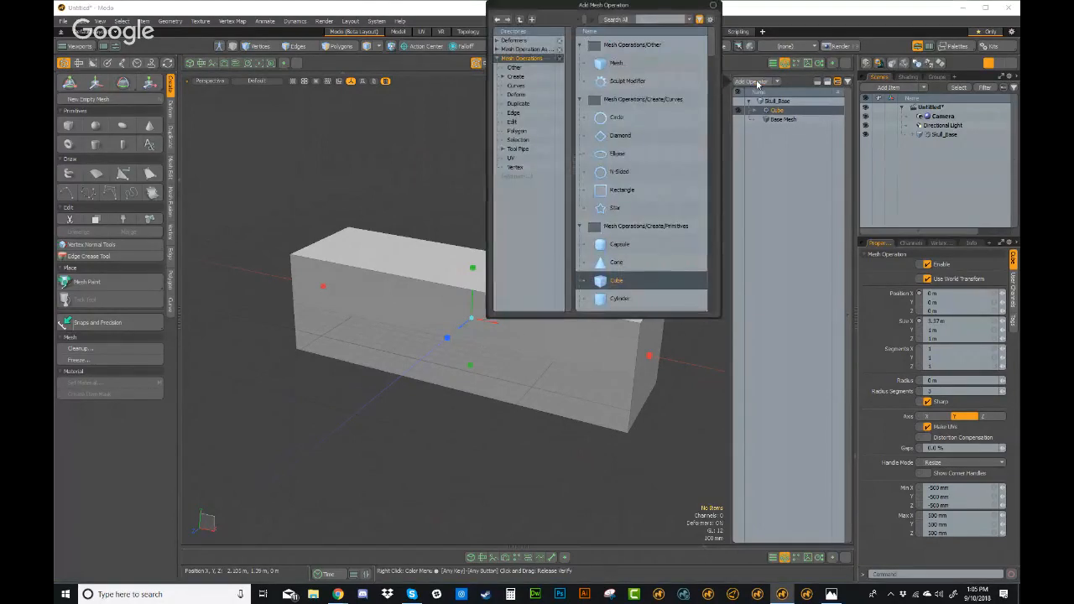
{"action": "scroll", "coordinate": [621, 225], "scroll_direction": "down", "scroll_amount": 3}
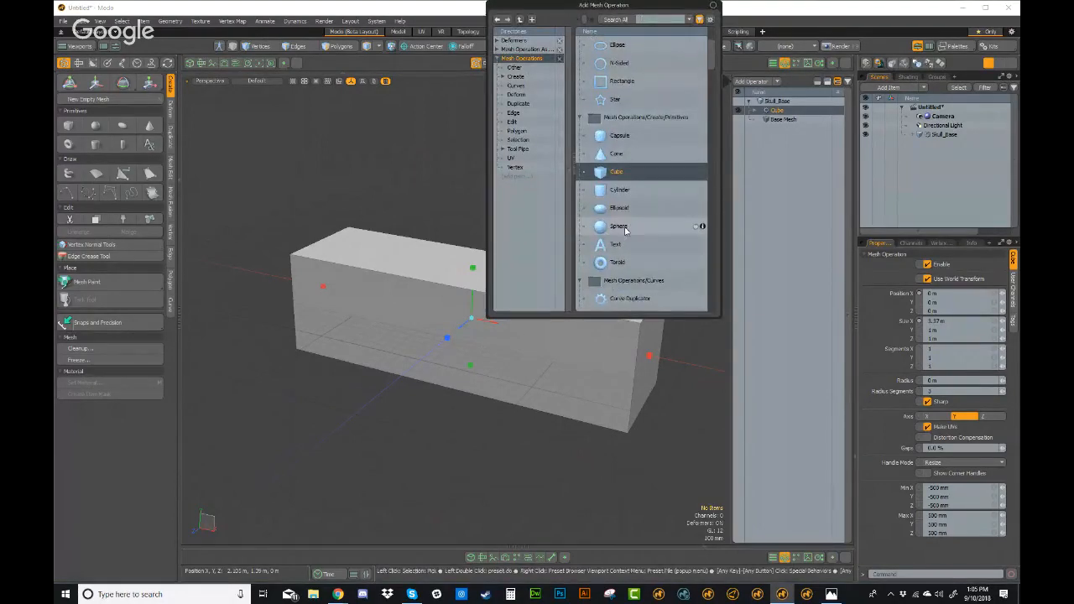
{"action": "double_click", "coordinate": [625, 231]}
{"action": "left_click_drag", "start_coordinate": [473, 303], "coordinate": [475, 151]}
{"action": "left_click_drag", "start_coordinate": [532, 173], "coordinate": [695, 239], "text": "alt+shift"}
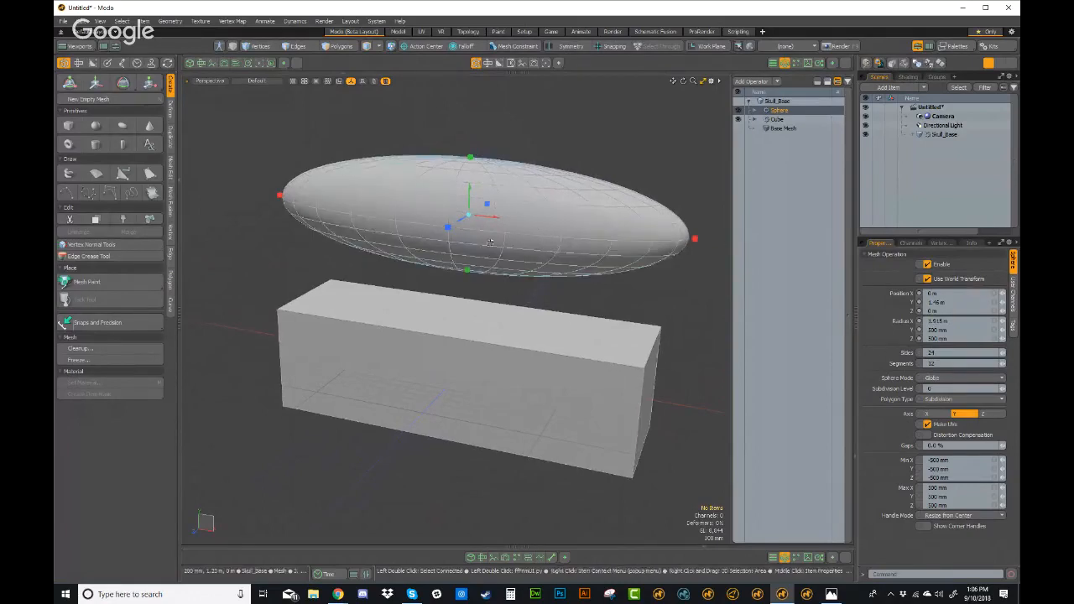
{"action": "left_click_drag", "start_coordinate": [490, 243], "coordinate": [542, 261], "text": "alt"}
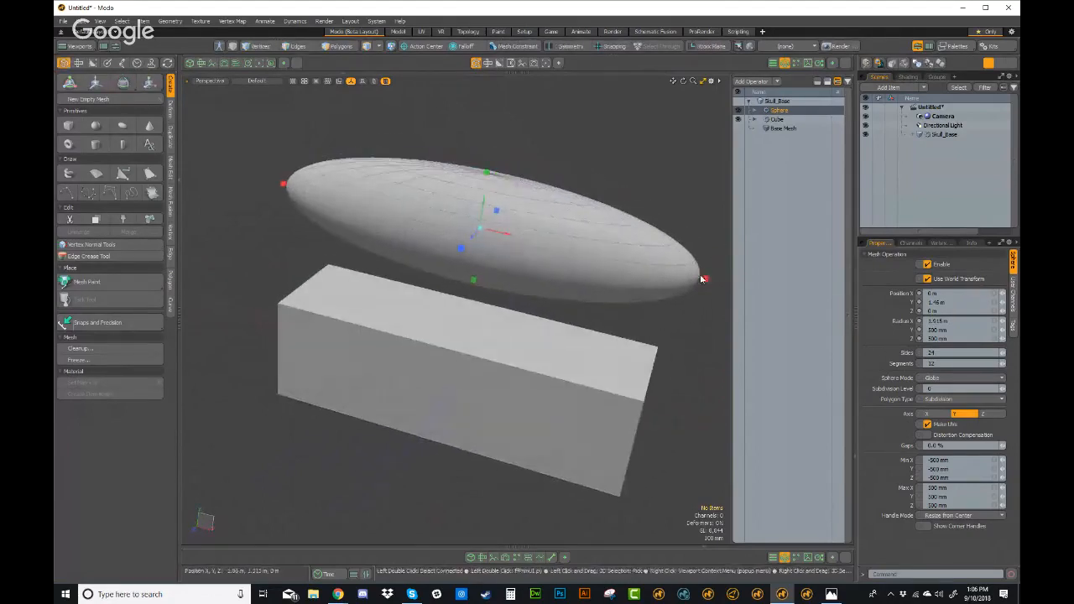
{"action": "left_click_drag", "start_coordinate": [703, 279], "coordinate": [369, 382]}
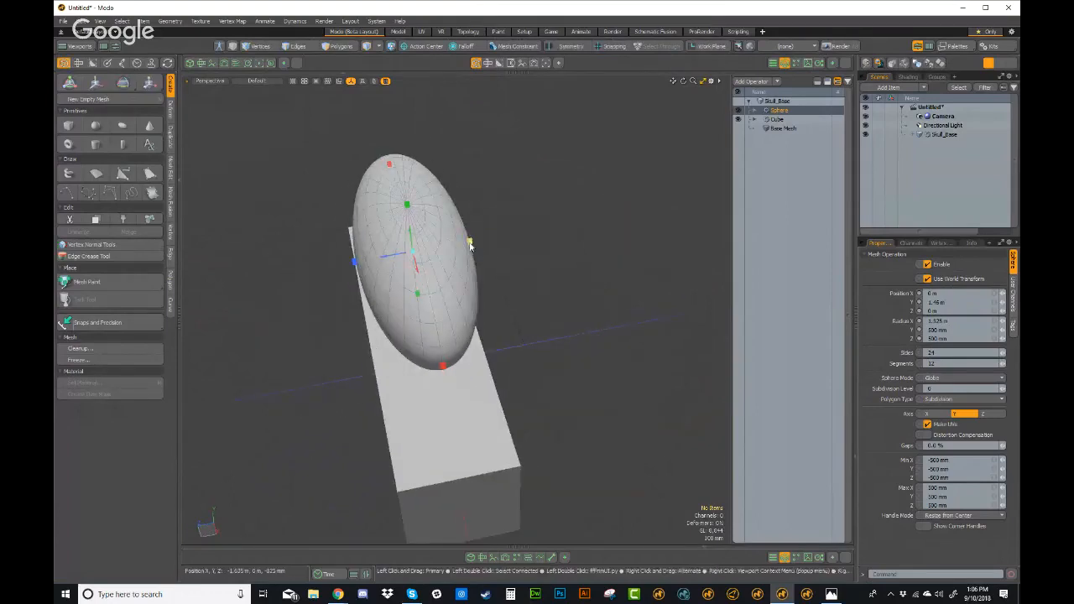
{"action": "left_click_drag", "start_coordinate": [470, 244], "coordinate": [782, 118]}
Step: Delete the Sphere operation from Skull_Base's mesh operations
{"action": "right_click", "coordinate": [782, 111]}
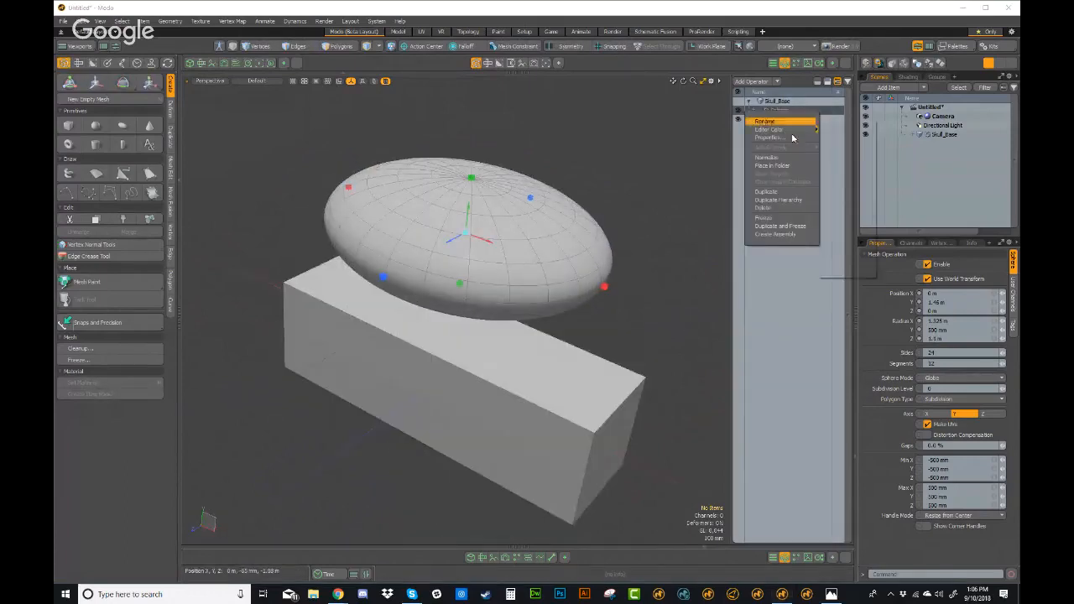
{"action": "left_click", "coordinate": [770, 201]}
{"action": "left_click_drag", "start_coordinate": [473, 410], "coordinate": [599, 308], "text": "alt"}
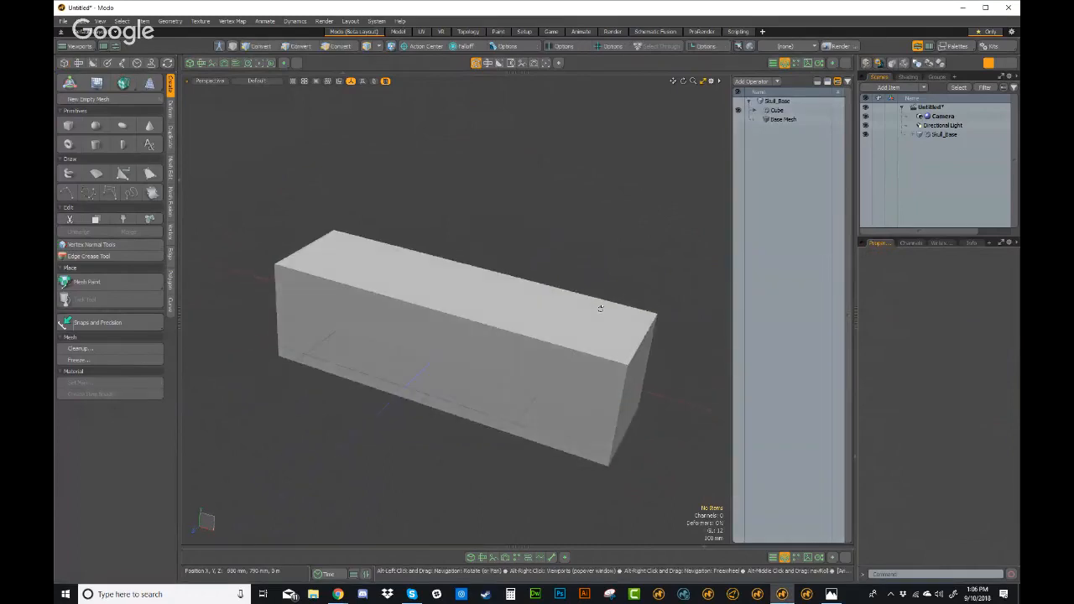
Step: Select the Cube operation, widen the cube along Z and set its Position Z to 0
{"action": "left_click", "coordinate": [781, 112]}
{"action": "left_click_drag", "start_coordinate": [682, 198], "coordinate": [475, 336], "text": "alt"}
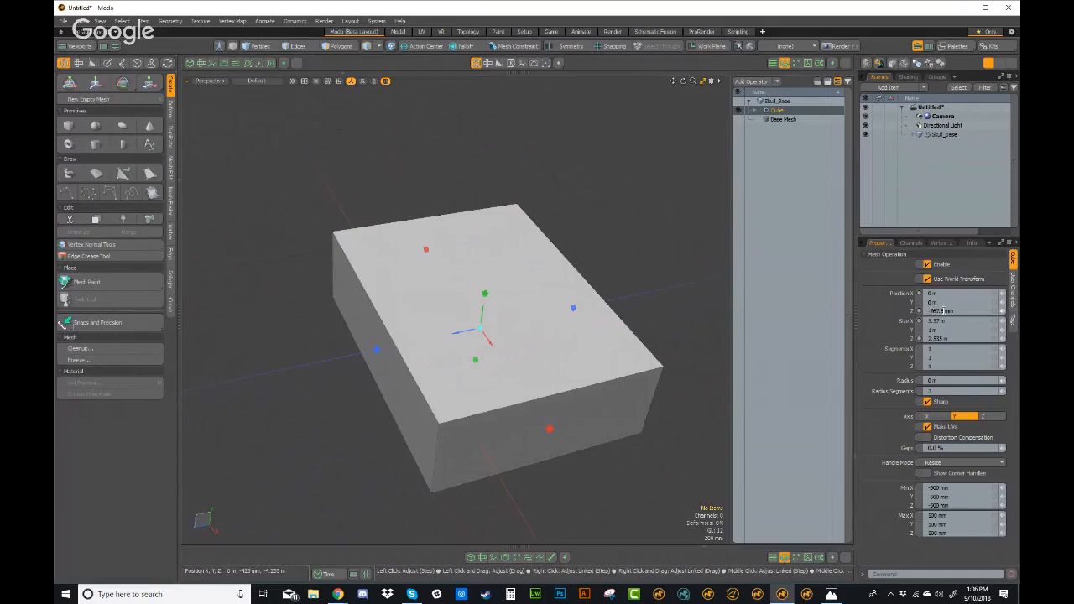
{"action": "key", "text": "Return"}
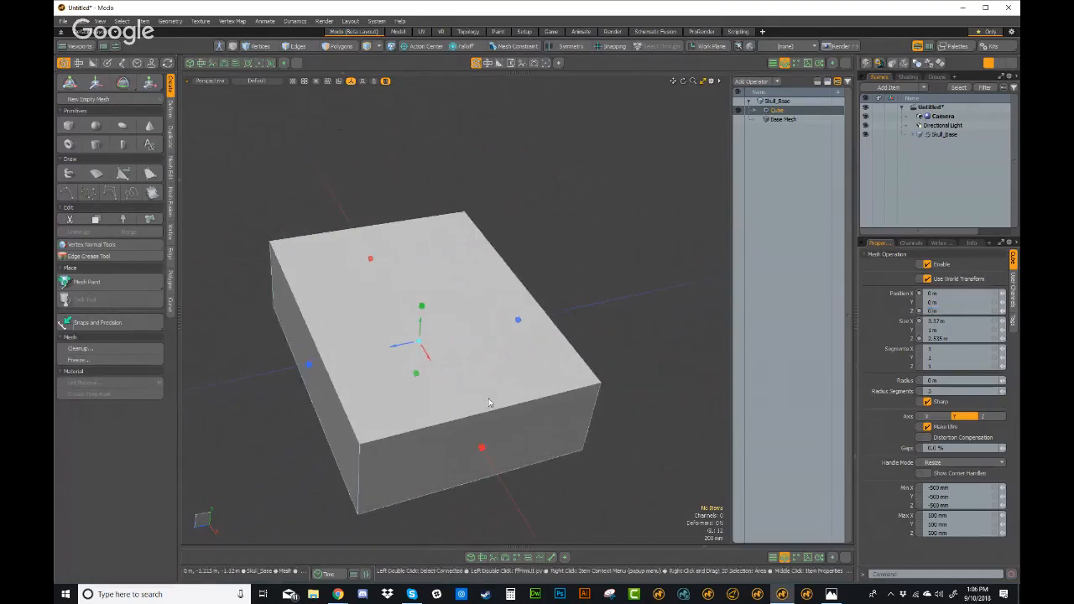
Step: Set the cube's Size X and Size Z to 1 m
{"action": "left_click_drag", "start_coordinate": [400, 425], "coordinate": [646, 308], "text": "alt"}
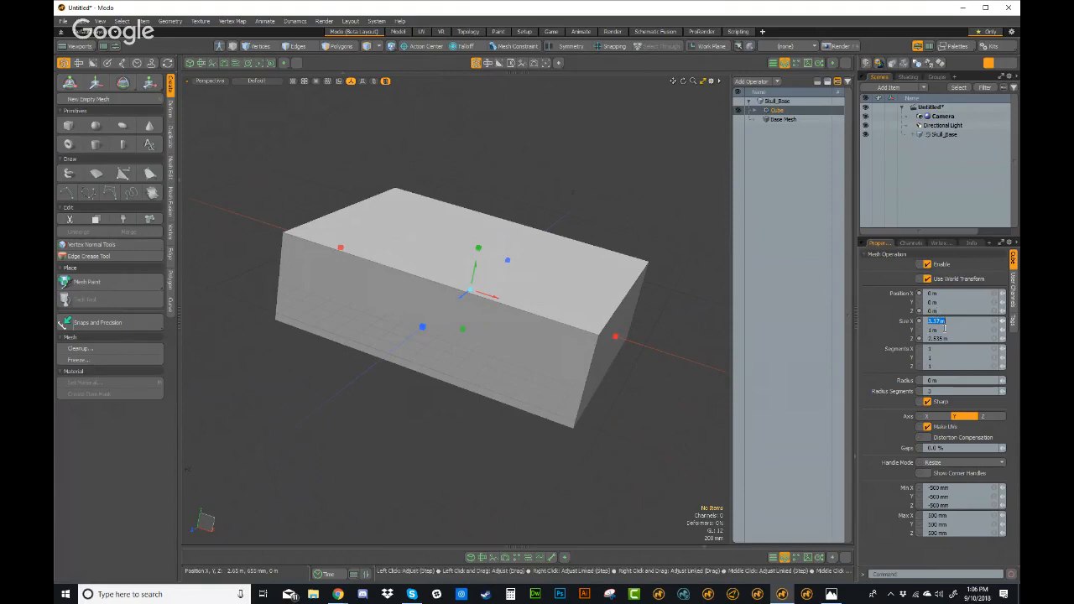
{"action": "key", "text": "Return"}
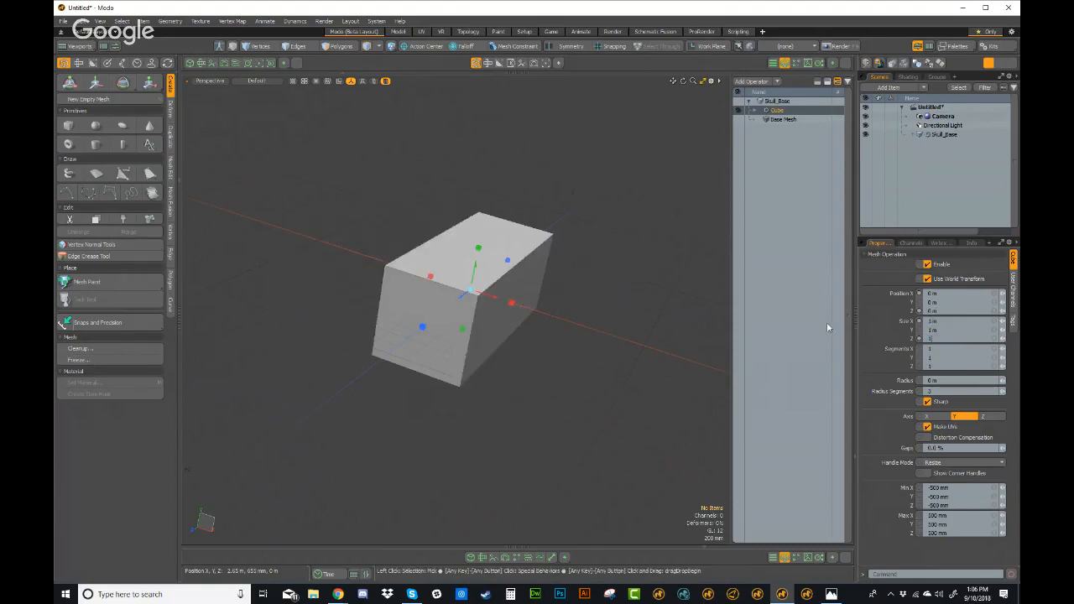
{"action": "left_click_drag", "start_coordinate": [549, 328], "coordinate": [595, 318], "text": "alt"}
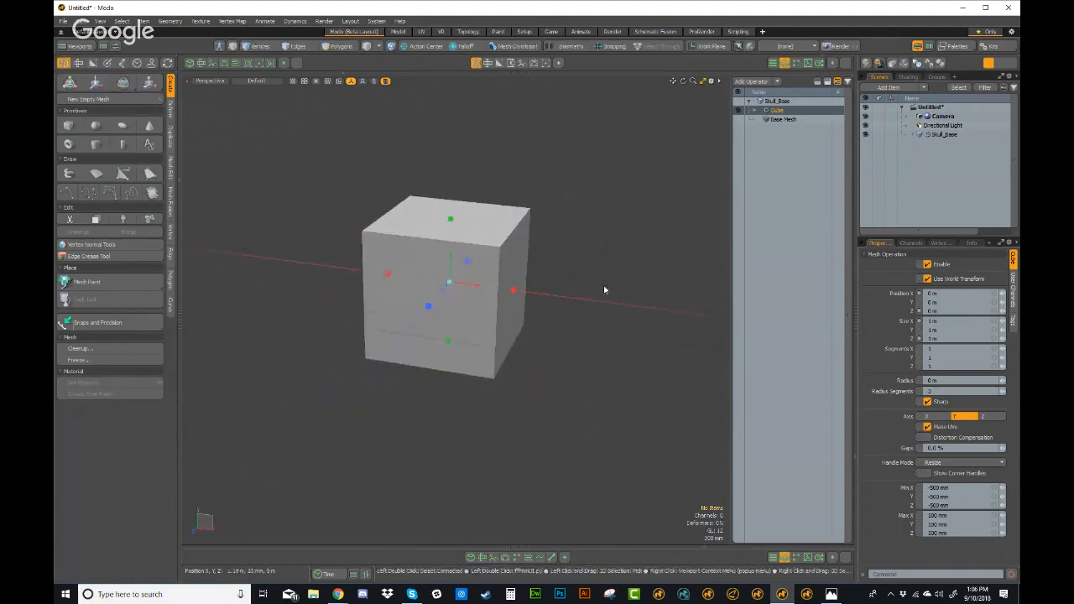
Step: Show the schematic viewport below the 3D view and add the Cube operation to a workspace as a node
{"action": "key", "text": "ctrl+alt+space"}
{"action": "left_click", "coordinate": [633, 282]}
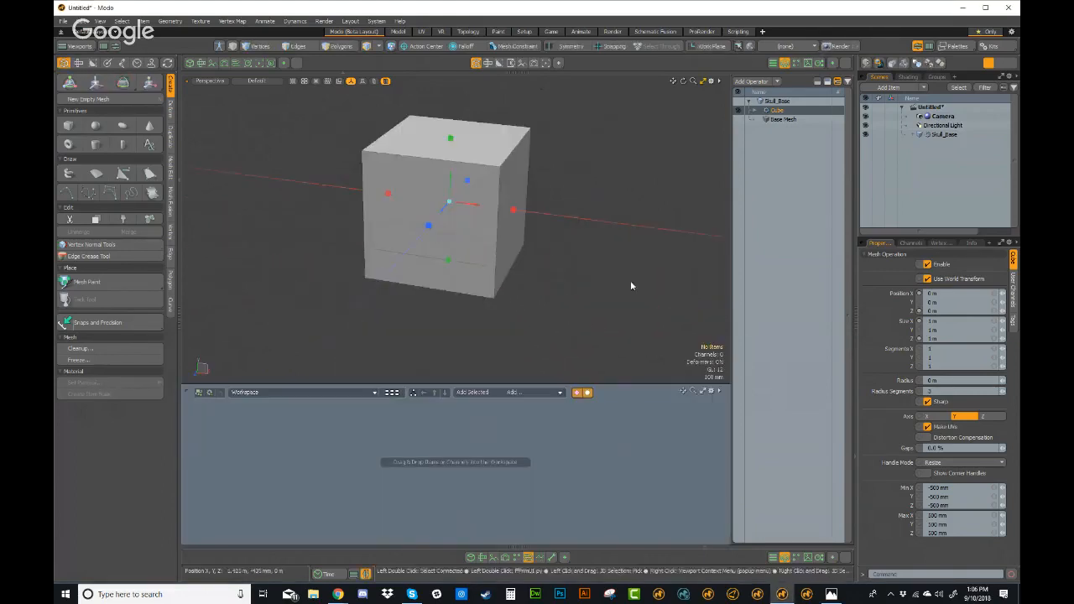
{"action": "mouse_move", "coordinate": [537, 301]}
{"action": "left_mouse_down", "text": "alt"}
{"action": "mouse_move", "coordinate": [530, 318]}
{"action": "mouse_move", "coordinate": [547, 300]}
{"action": "left_mouse_up", "text": "alt"}
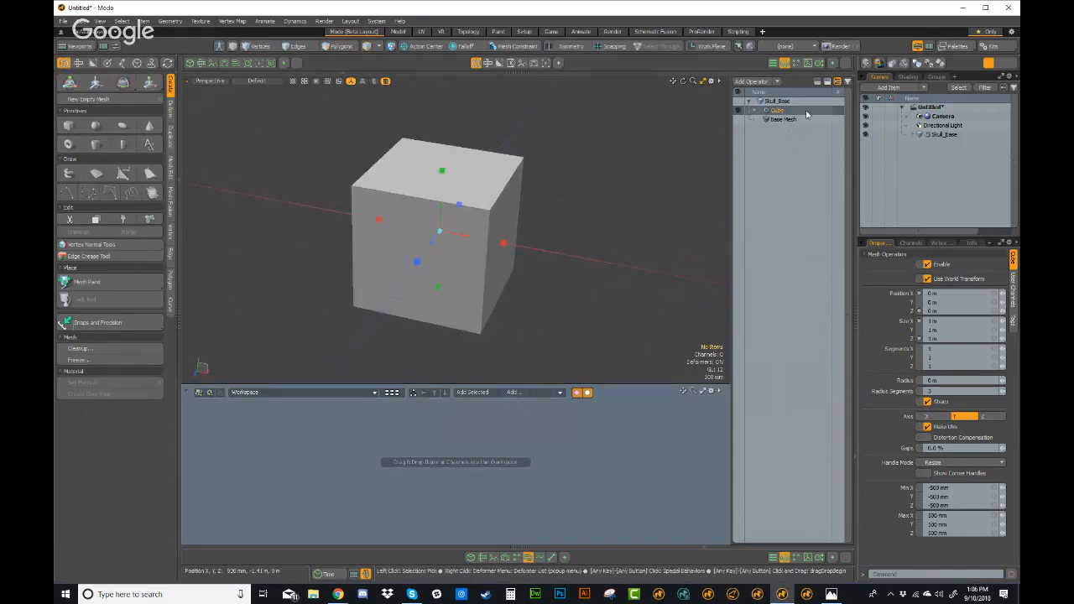
{"action": "left_click_drag", "start_coordinate": [784, 112], "coordinate": [367, 439]}
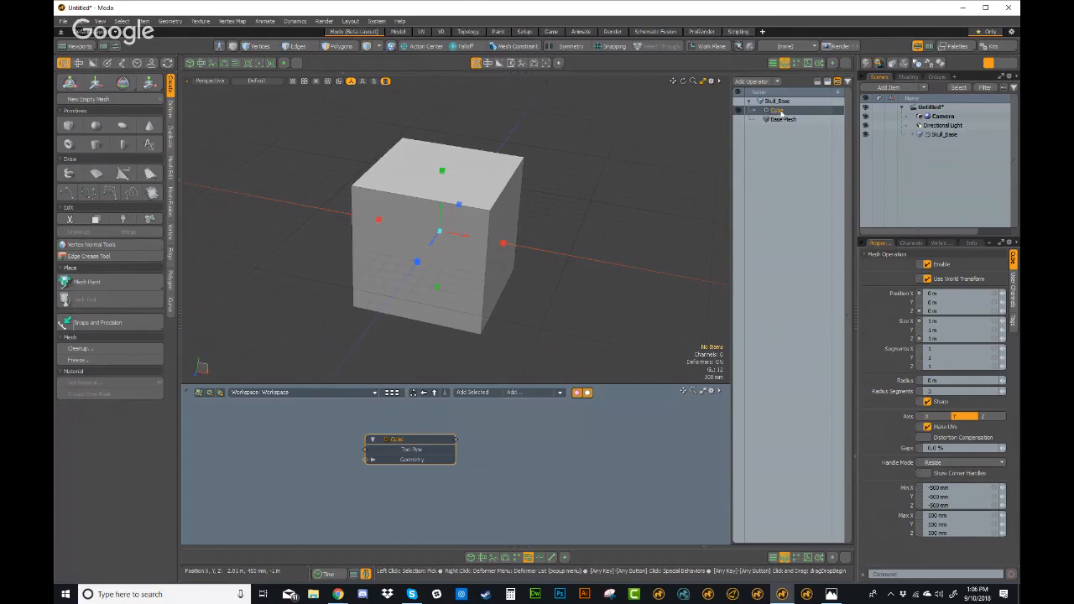
{"action": "left_click_drag", "start_coordinate": [381, 448], "coordinate": [391, 449]}
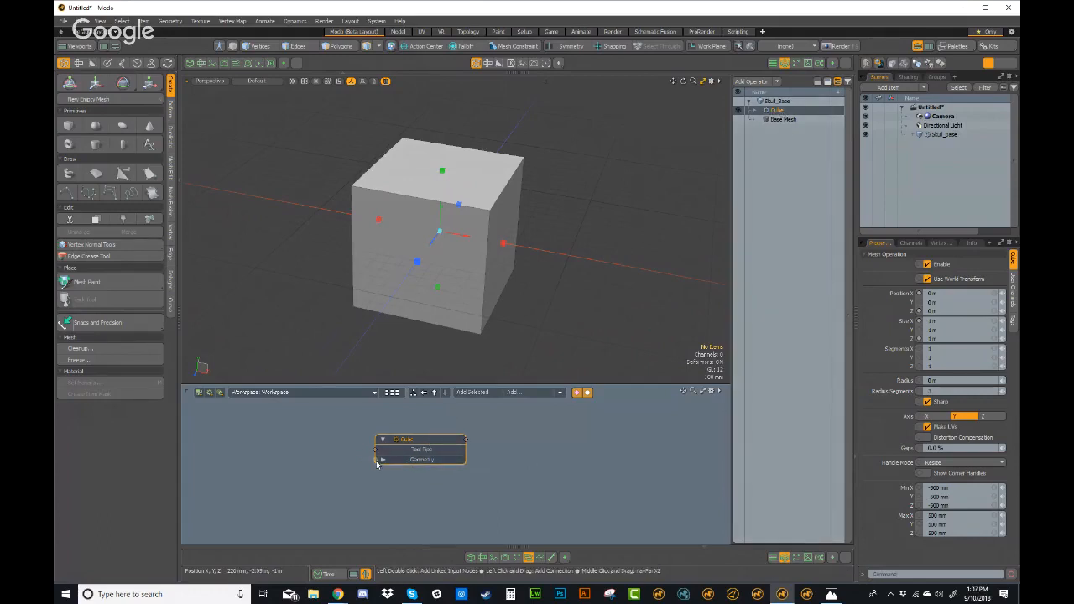
Step: Bring in the Skull_Base node linked to the Cube node's Geometry input and space the two nodes apart
{"action": "double_click", "coordinate": [375, 463]}
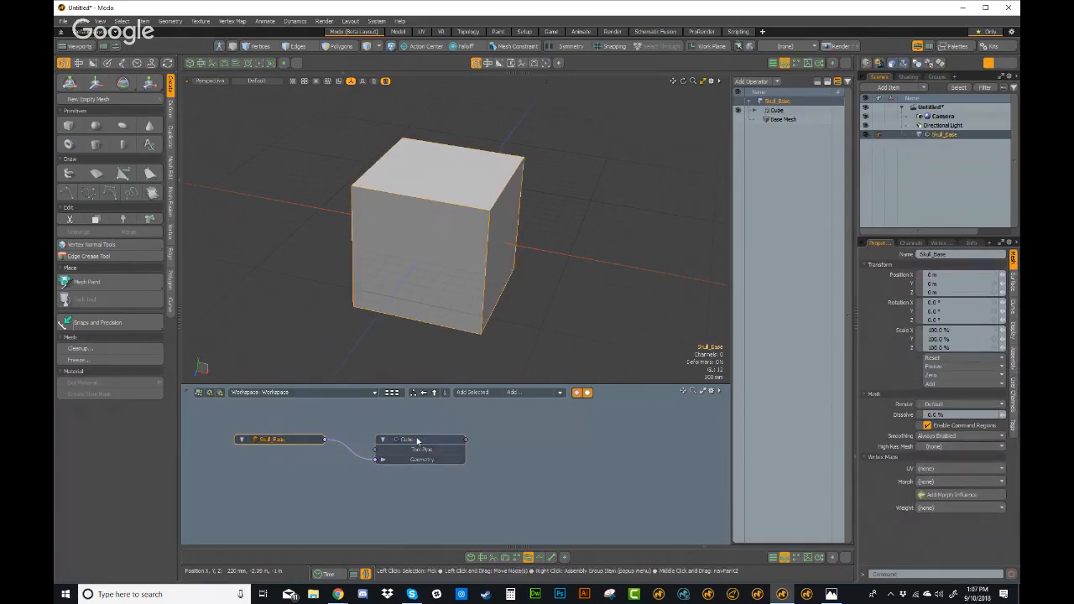
{"action": "left_click_drag", "start_coordinate": [417, 443], "coordinate": [425, 481]}
{"action": "left_click_drag", "start_coordinate": [485, 454], "coordinate": [506, 449], "text": "alt"}
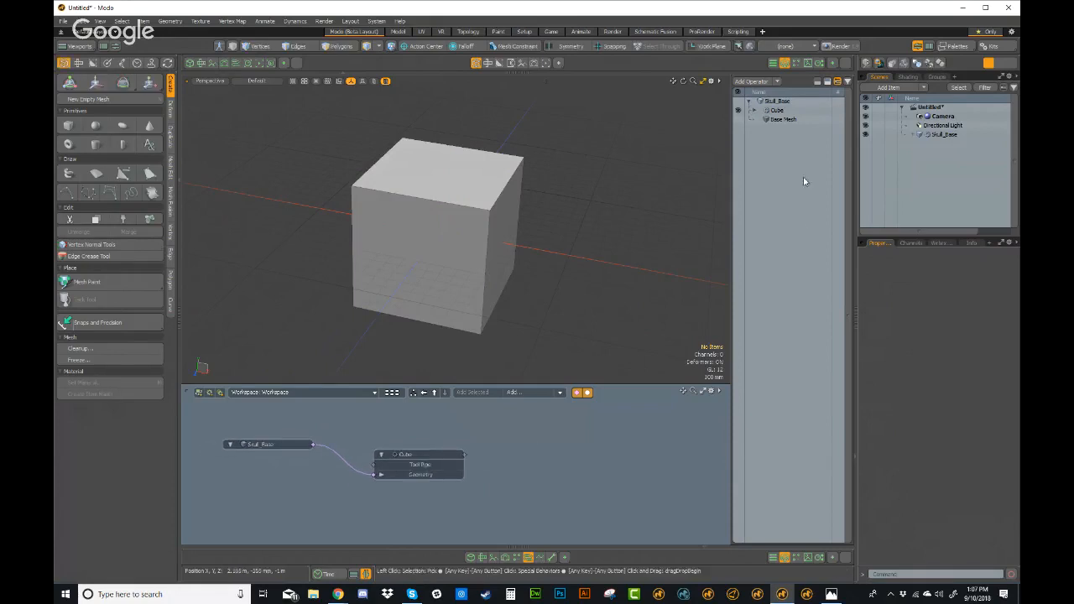
Step: Add the Cube operation's Position X, Y, Z and Size X, Y, Z channels to its schematic node
{"action": "left_click", "coordinate": [777, 112]}
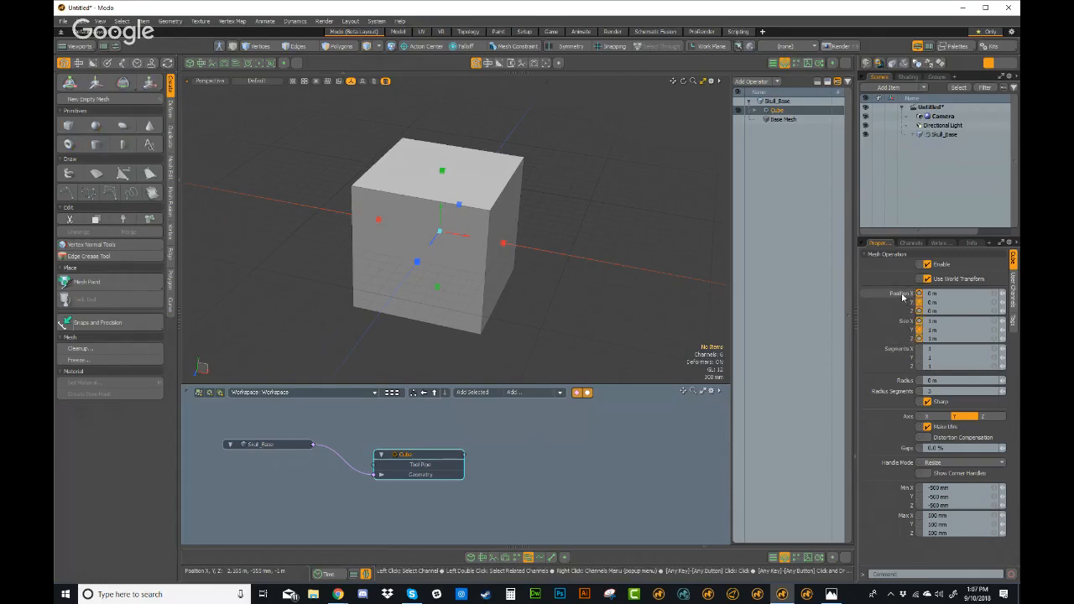
{"action": "left_click_drag", "start_coordinate": [469, 481], "coordinate": [452, 433]}
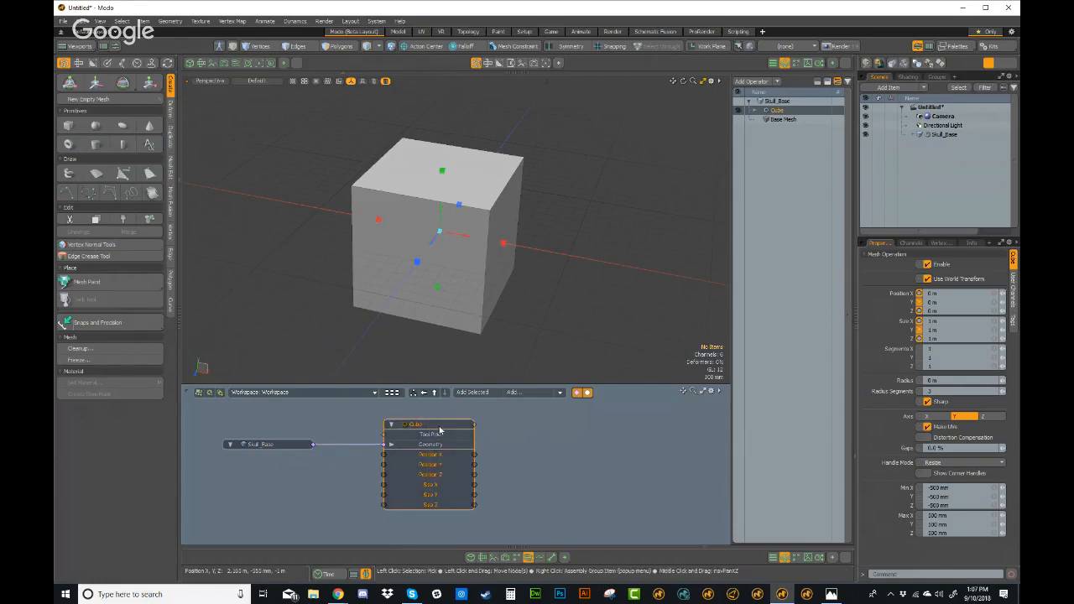
{"action": "left_click_drag", "start_coordinate": [441, 426], "coordinate": [442, 437]}
Step: Try to connect the Cube node's Size X output to its own Position X input
{"action": "left_click", "coordinate": [482, 443]}
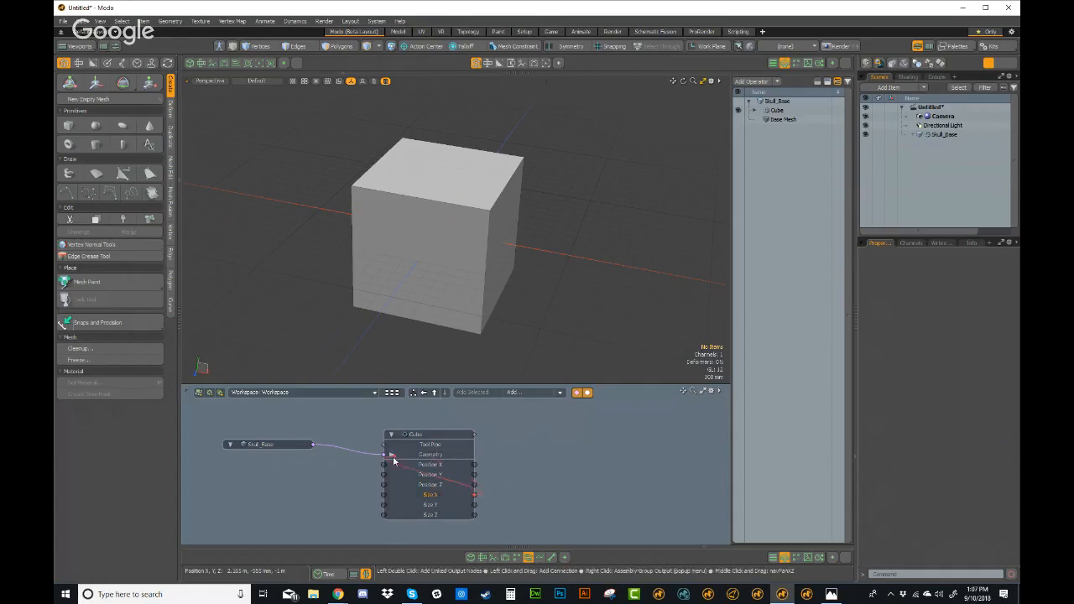
{"action": "left_click_drag", "start_coordinate": [384, 468], "coordinate": [384, 468]}
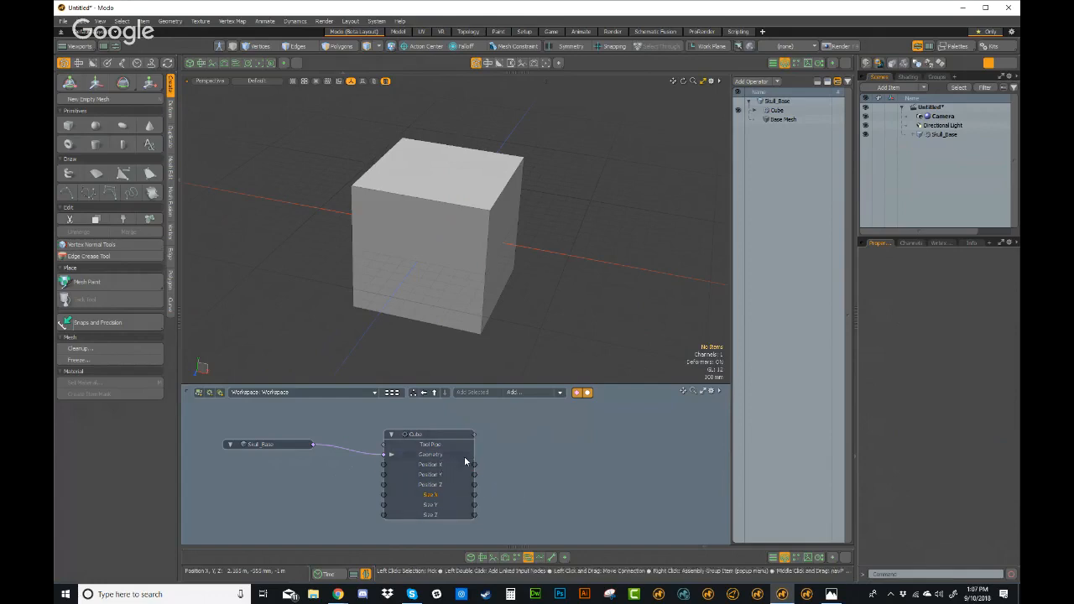
{"action": "left_click_drag", "start_coordinate": [448, 440], "coordinate": [438, 429]}
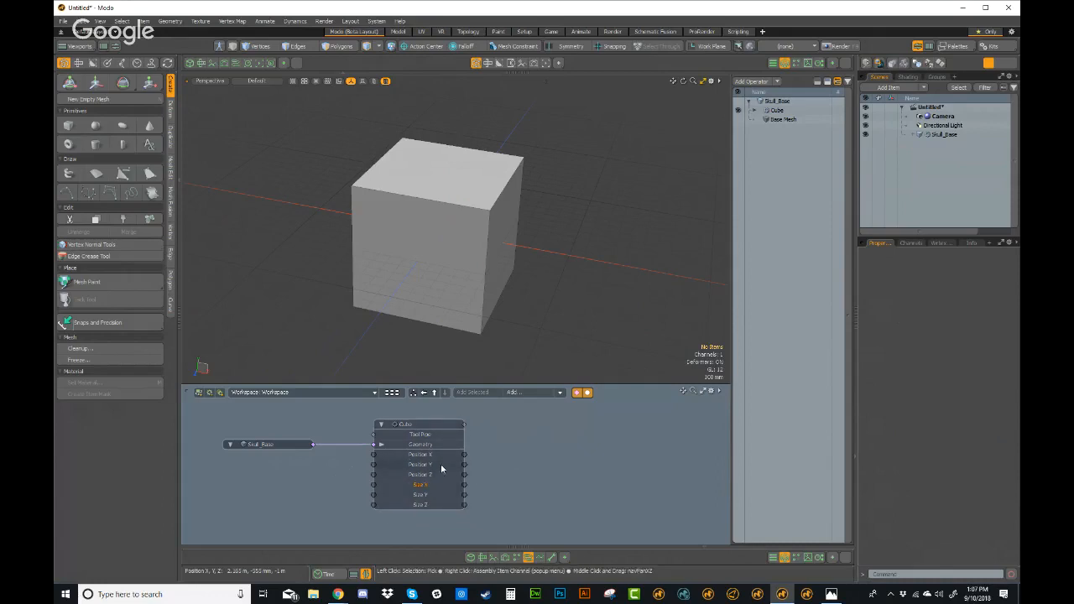
Step: Separate the Cube node's Position X, Y and Z channels into their own node and place it beside the original
{"action": "left_click", "coordinate": [424, 454]}
{"action": "left_click", "coordinate": [428, 466], "text": "shift"}
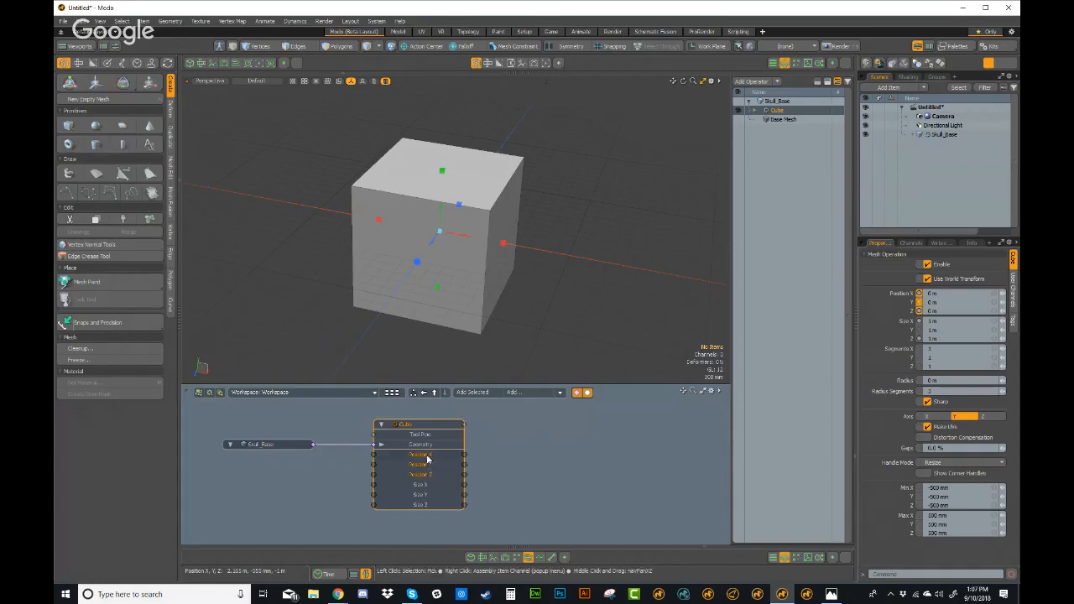
{"action": "right_click", "coordinate": [426, 458]}
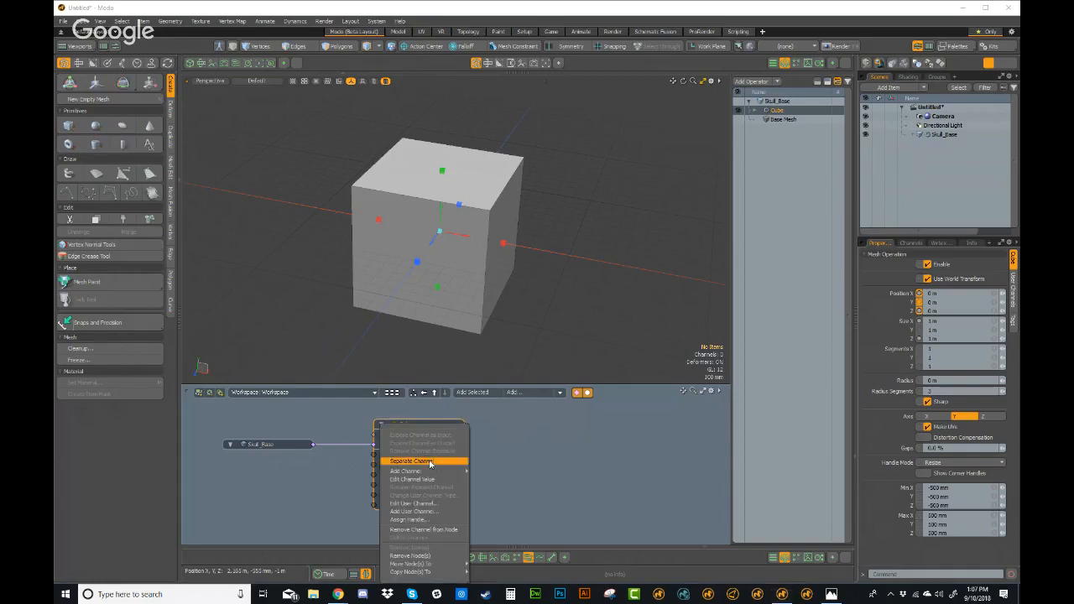
{"action": "left_click", "coordinate": [428, 462]}
{"action": "left_click_drag", "start_coordinate": [510, 436], "coordinate": [561, 443]}
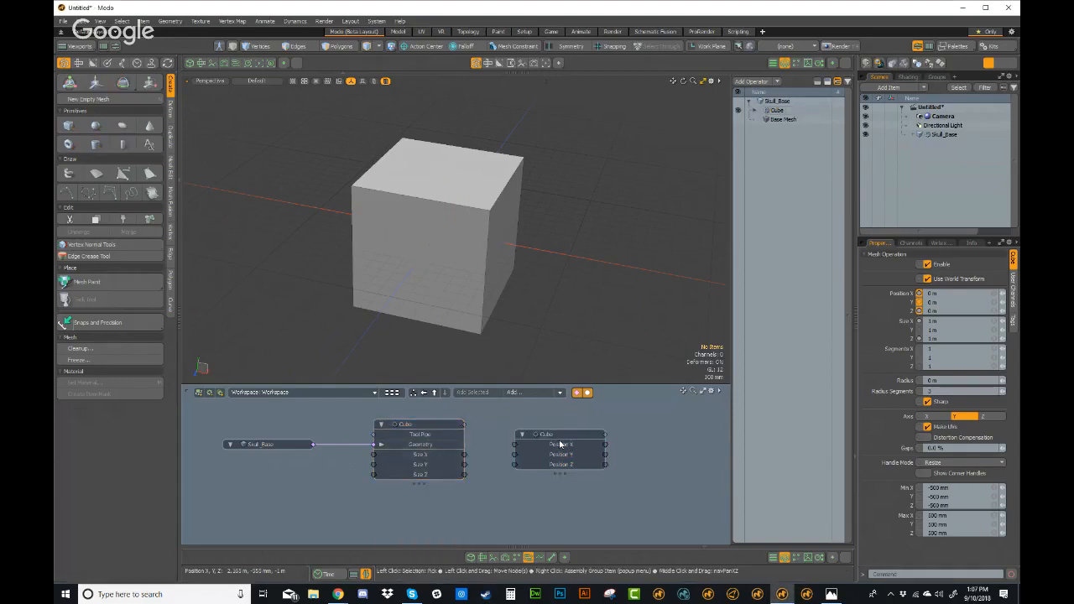
Step: Rename the Cube mesh operation under Skull_Base as Cube_A
{"action": "left_click", "coordinate": [535, 430]}
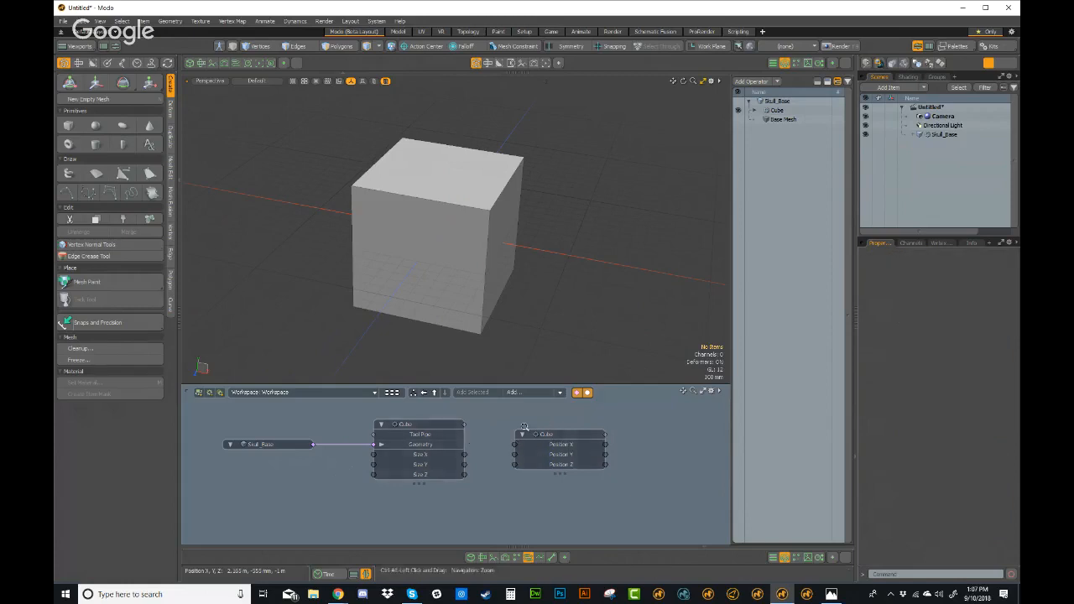
{"action": "scroll", "coordinate": [535, 424], "scroll_direction": "up", "scroll_amount": 1}
{"action": "left_click", "coordinate": [421, 442]}
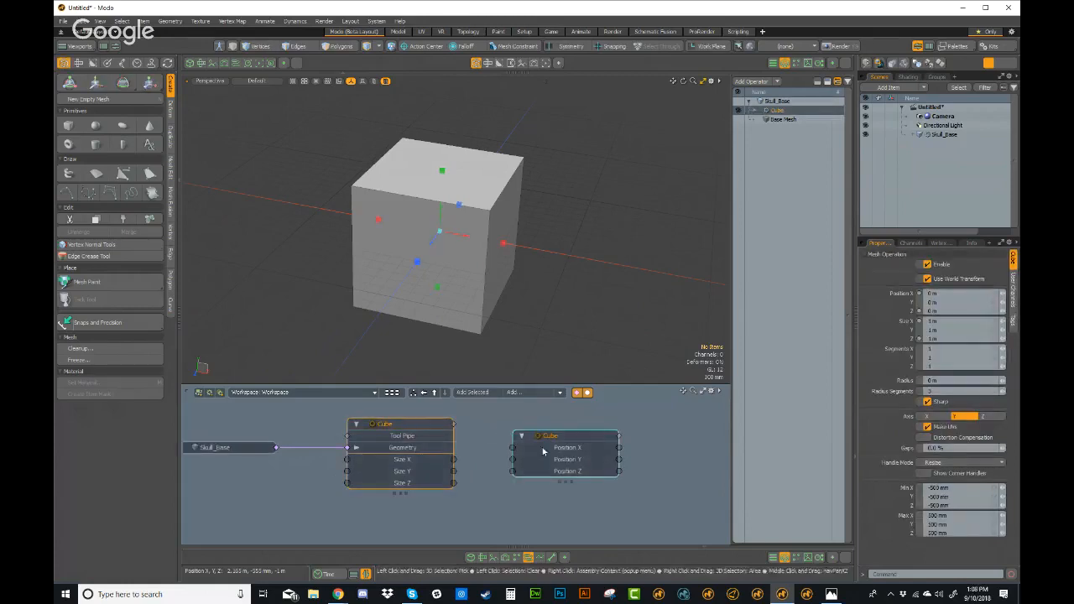
{"action": "double_click", "coordinate": [787, 112]}
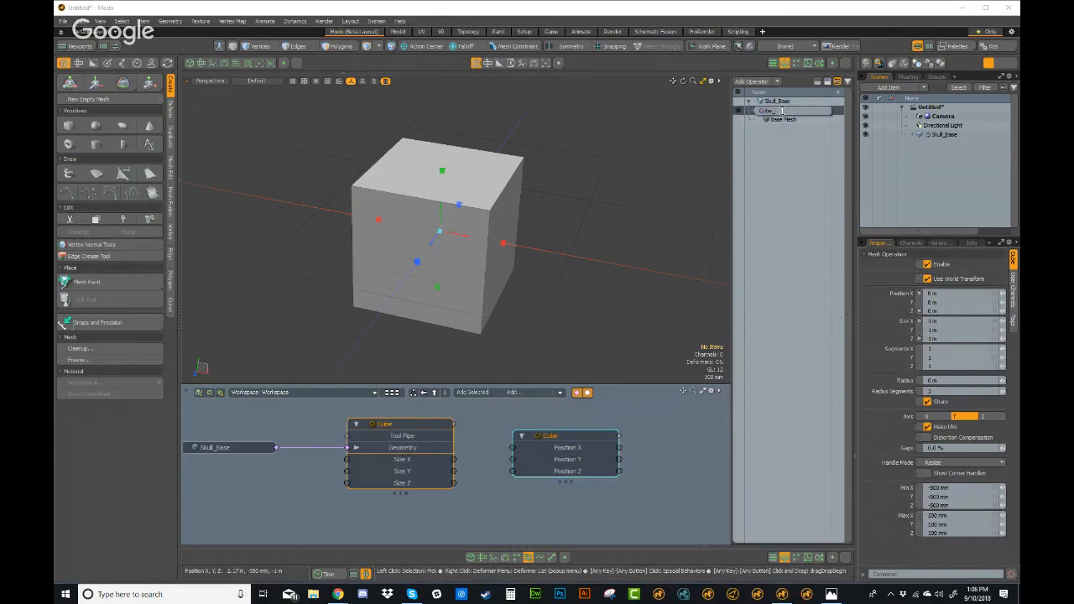
{"action": "key", "text": "Return"}
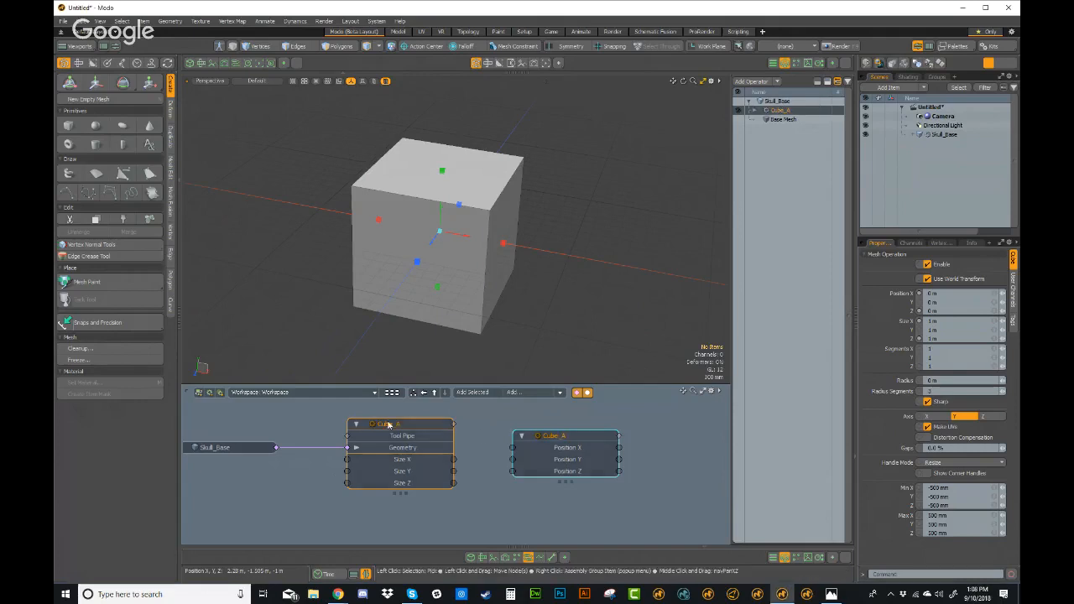
{"action": "left_click", "coordinate": [516, 426]}
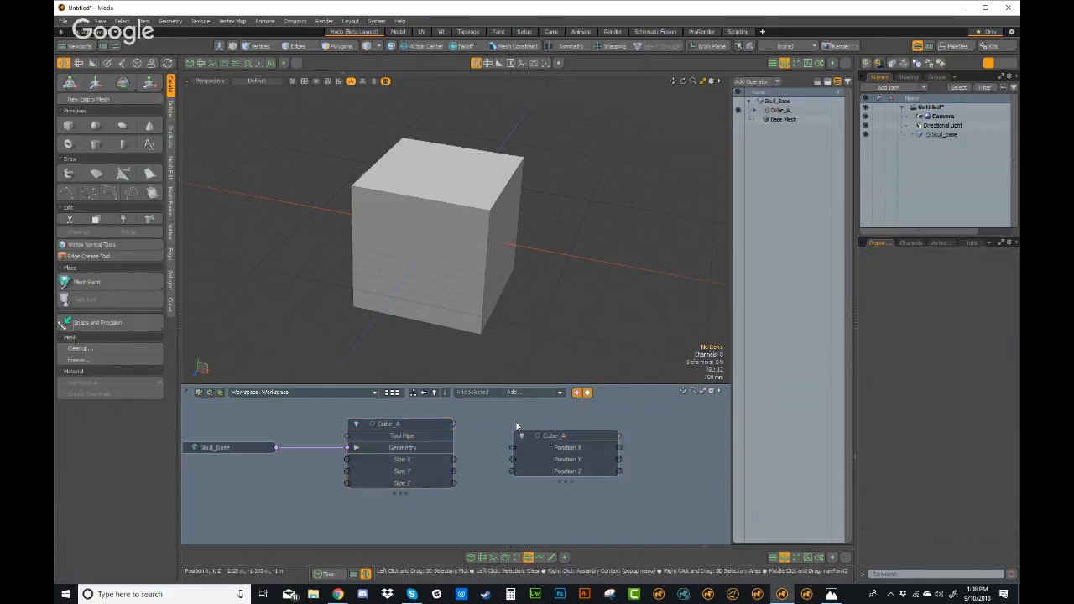
{"action": "left_click", "coordinate": [426, 430]}
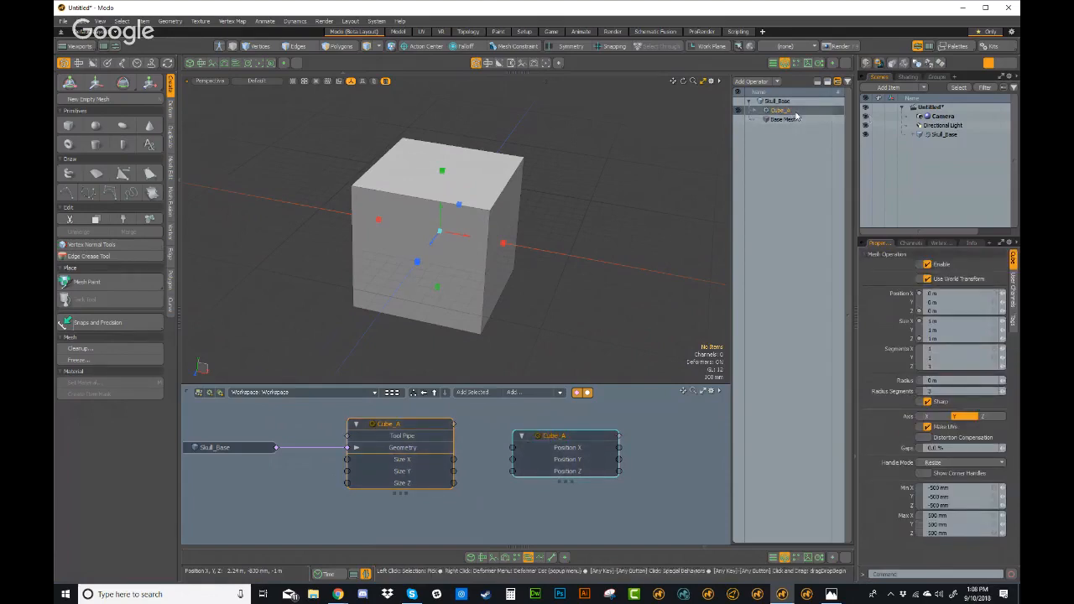
{"action": "left_click", "coordinate": [472, 509]}
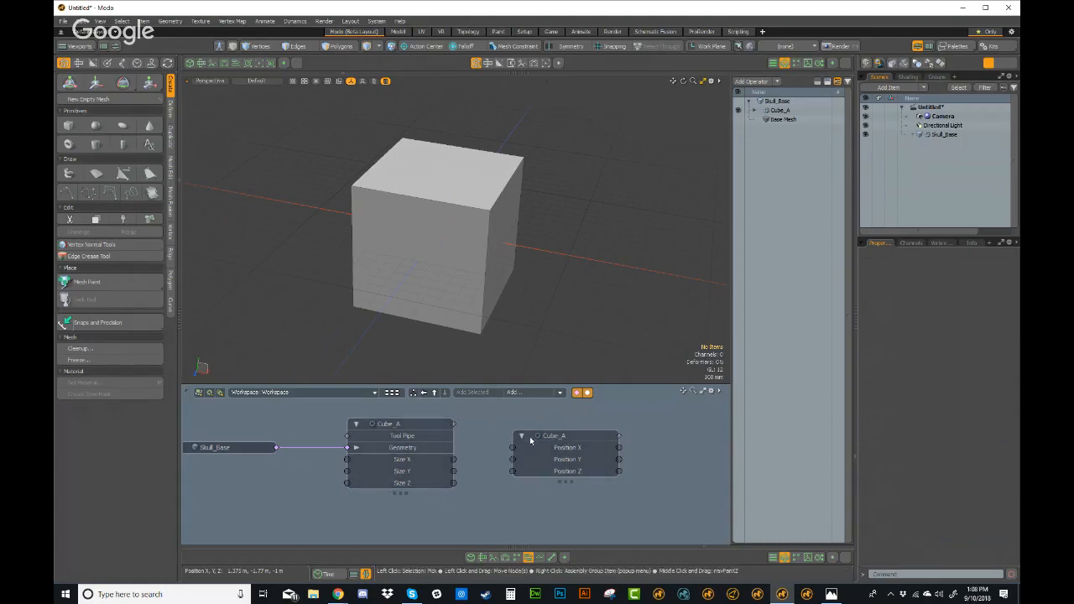
Step: Reposition the Cube_A node holding the Position X, Y and Z channels beside the node with the Size channels
{"action": "left_click_drag", "start_coordinate": [558, 437], "coordinate": [1015, 458]}
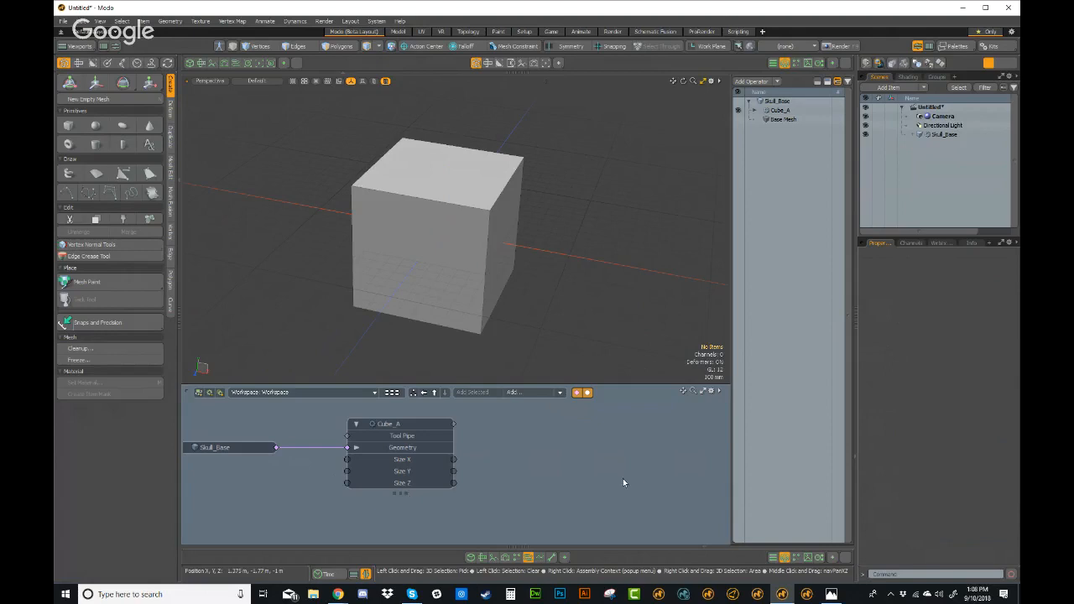
{"action": "scroll", "coordinate": [619, 451], "scroll_direction": "down", "scroll_amount": 3}
{"action": "left_click_drag", "start_coordinate": [618, 436], "coordinate": [472, 453], "text": "alt+shift"}
{"action": "left_click_drag", "start_coordinate": [670, 443], "coordinate": [546, 431]}
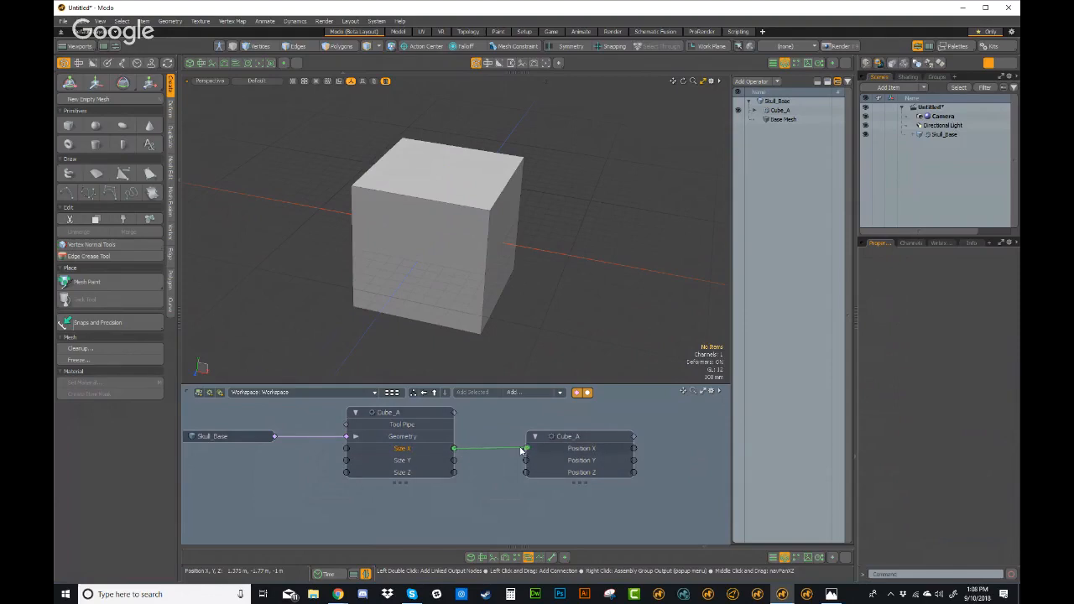
Step: Connect Cube_A's Size X, Y and Z outputs directly to the matching Position inputs and inspect the cube's offset
{"action": "left_click_drag", "start_coordinate": [521, 451], "coordinate": [526, 448]}
{"action": "left_click_drag", "start_coordinate": [454, 460], "coordinate": [525, 461]}
{"action": "left_click_drag", "start_coordinate": [453, 472], "coordinate": [526, 473]}
{"action": "left_click_drag", "start_coordinate": [543, 293], "coordinate": [518, 278], "text": "alt"}
{"action": "scroll", "coordinate": [460, 276], "scroll_direction": "down", "scroll_amount": 3}
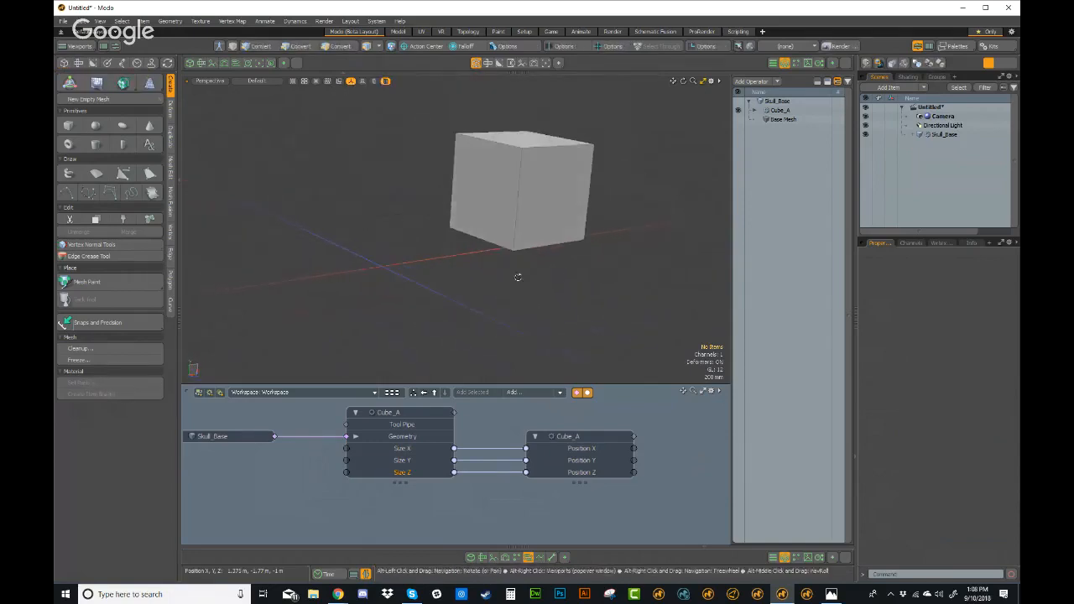
{"action": "double_click", "coordinate": [411, 473]}
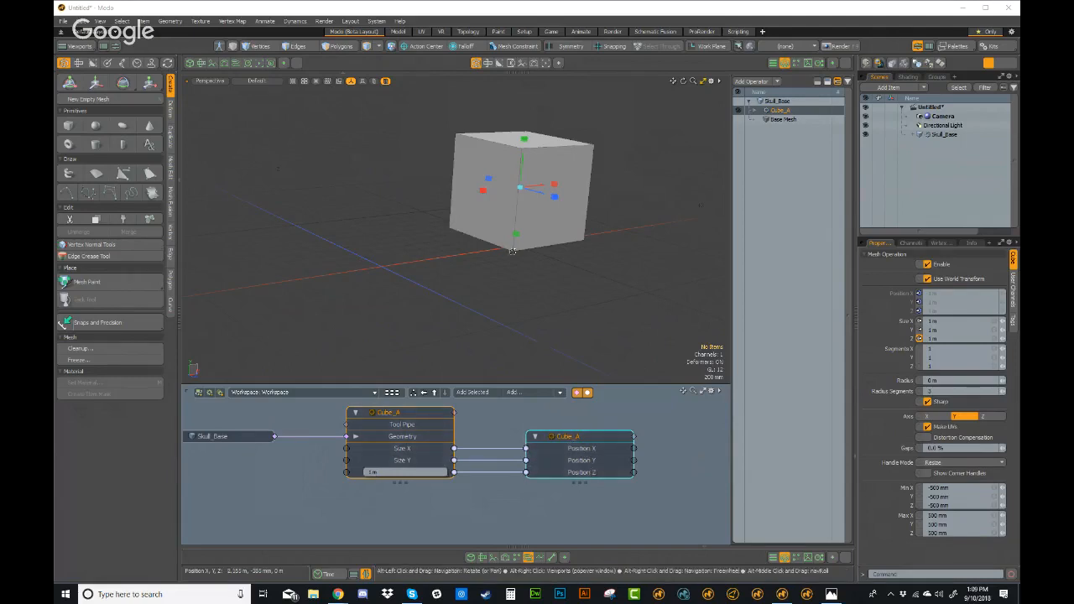
{"action": "left_click_drag", "start_coordinate": [532, 271], "coordinate": [429, 294], "text": "alt"}
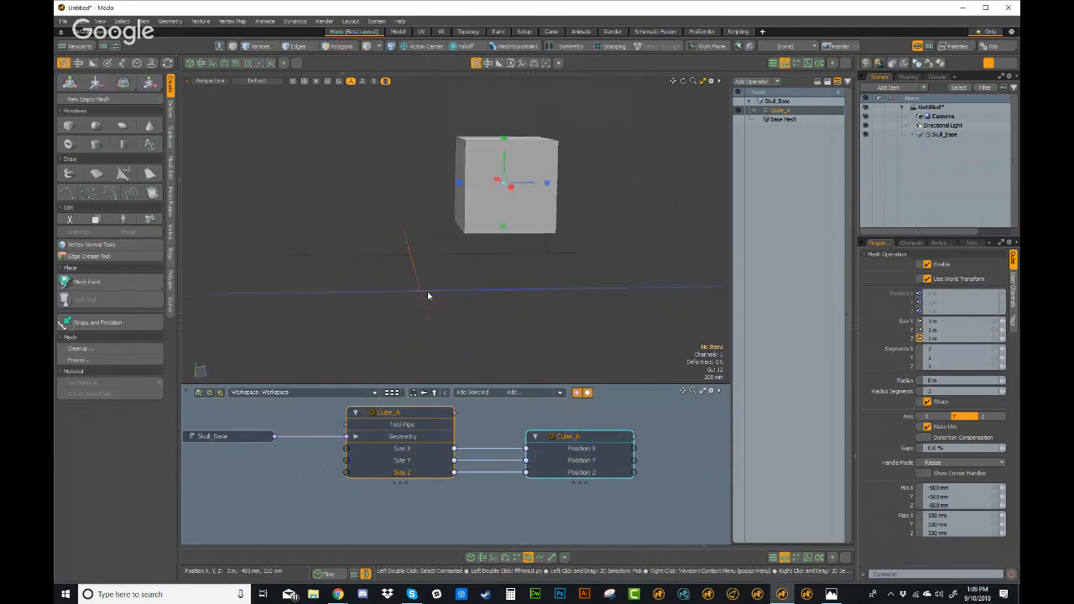
{"action": "left_click_drag", "start_coordinate": [461, 249], "coordinate": [424, 302], "text": "alt"}
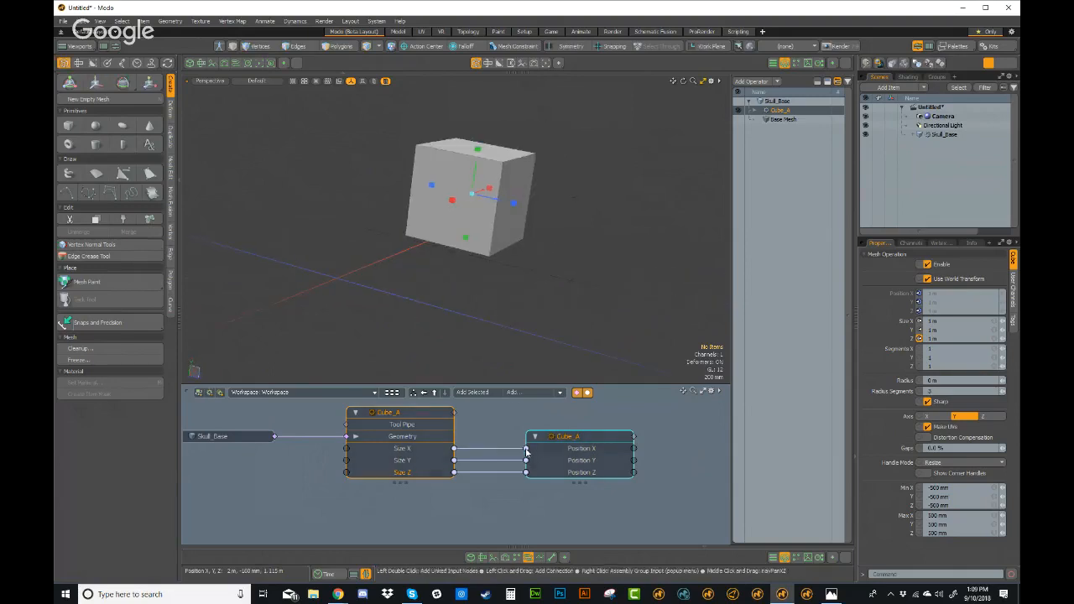
Step: Delete the three direct links between the Size and Position channels
{"action": "key", "text": "Delete"}
{"action": "key", "text": "Delete"}
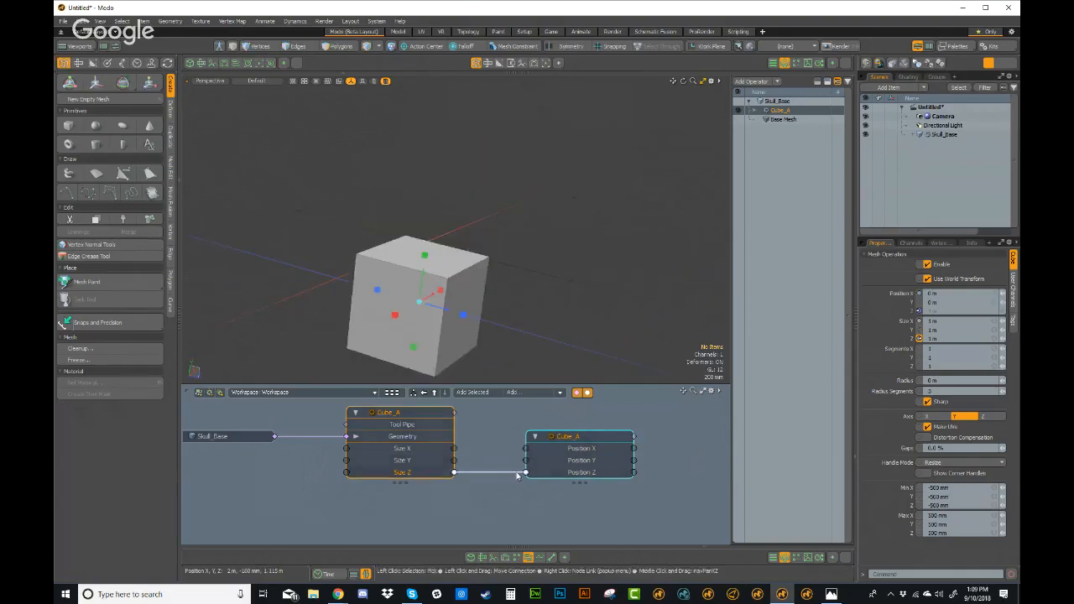
{"action": "key", "text": "Delete"}
Step: Add a Basic Math: Multiply node between the two Cube_A nodes and connect Size X to its Value A input
{"action": "left_click_drag", "start_coordinate": [516, 476], "coordinate": [492, 425], "text": "ctrl+alt"}
{"action": "left_click", "coordinate": [530, 395]}
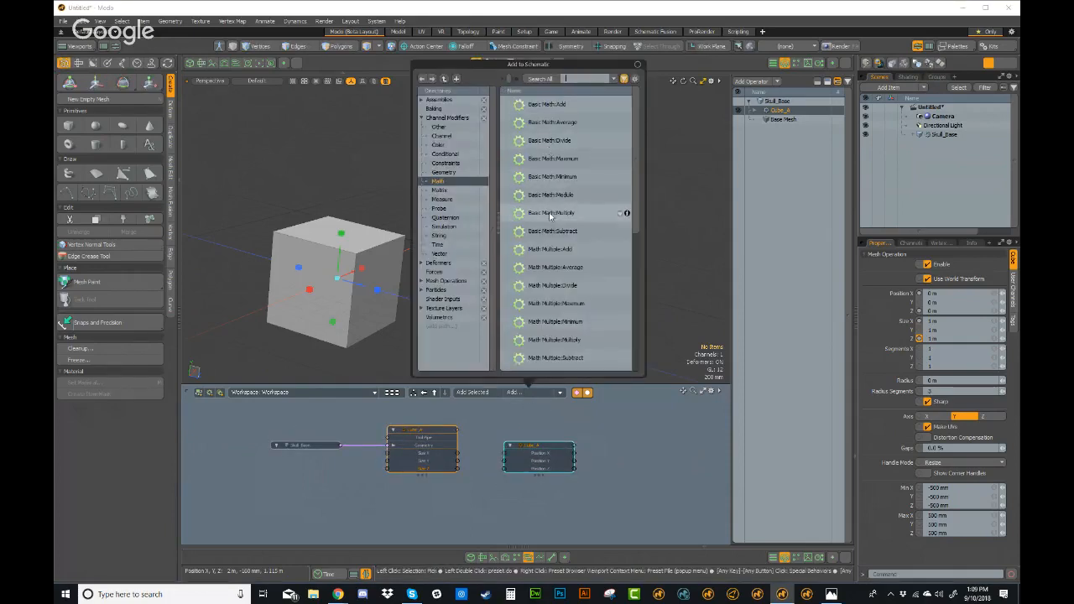
{"action": "double_click", "coordinate": [552, 214]}
{"action": "left_click_drag", "start_coordinate": [471, 429], "coordinate": [500, 427]}
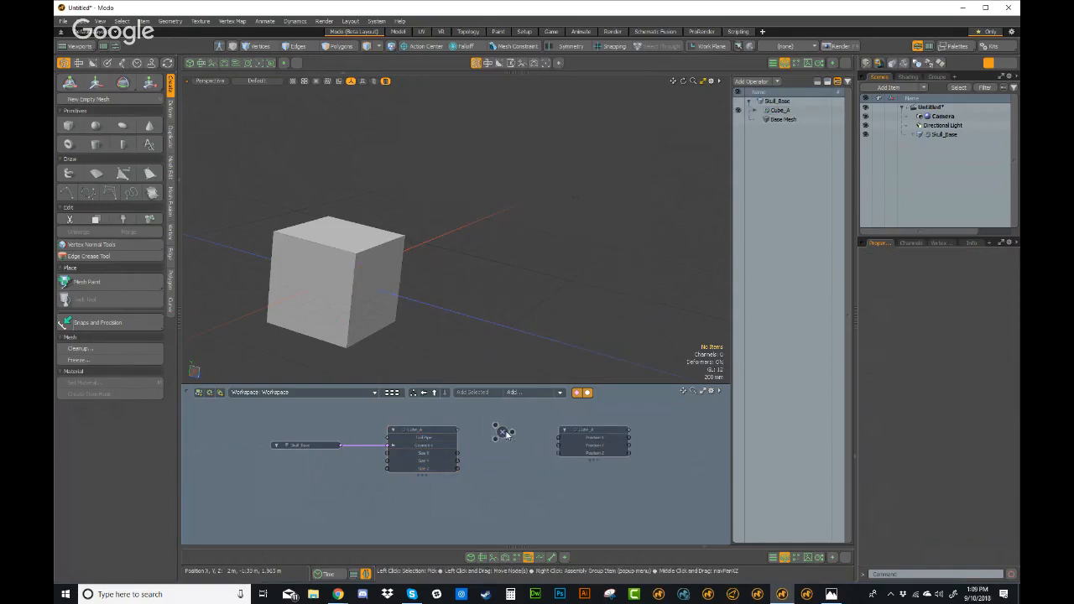
{"action": "scroll", "coordinate": [506, 434], "scroll_direction": "up", "scroll_amount": 4}
{"action": "left_click", "coordinate": [502, 432]}
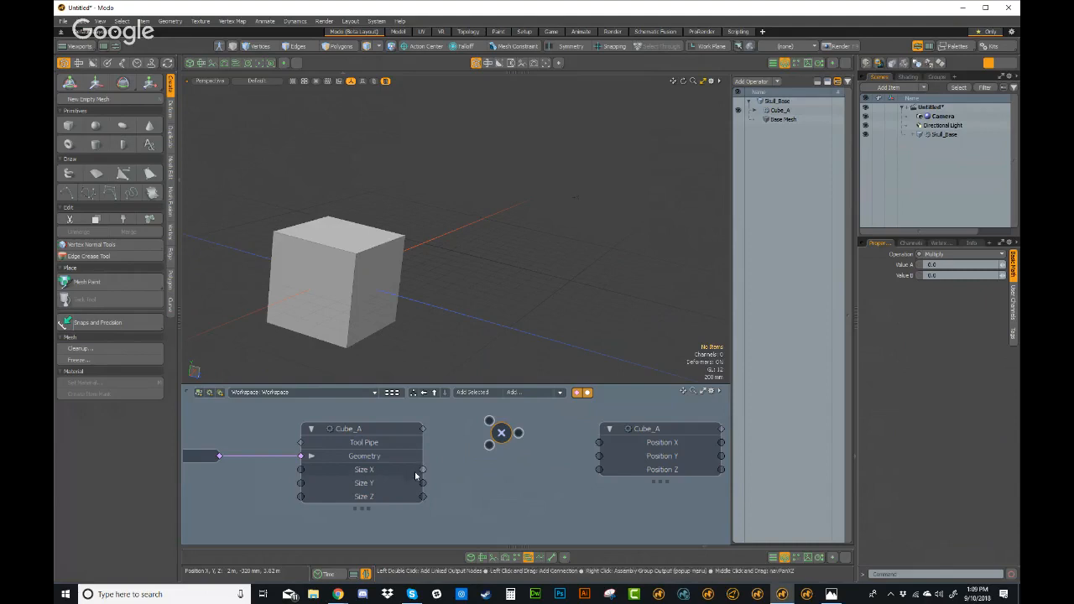
{"action": "left_click_drag", "start_coordinate": [478, 418], "coordinate": [491, 425]}
{"action": "scroll", "coordinate": [493, 461], "scroll_direction": "down", "scroll_amount": 1}
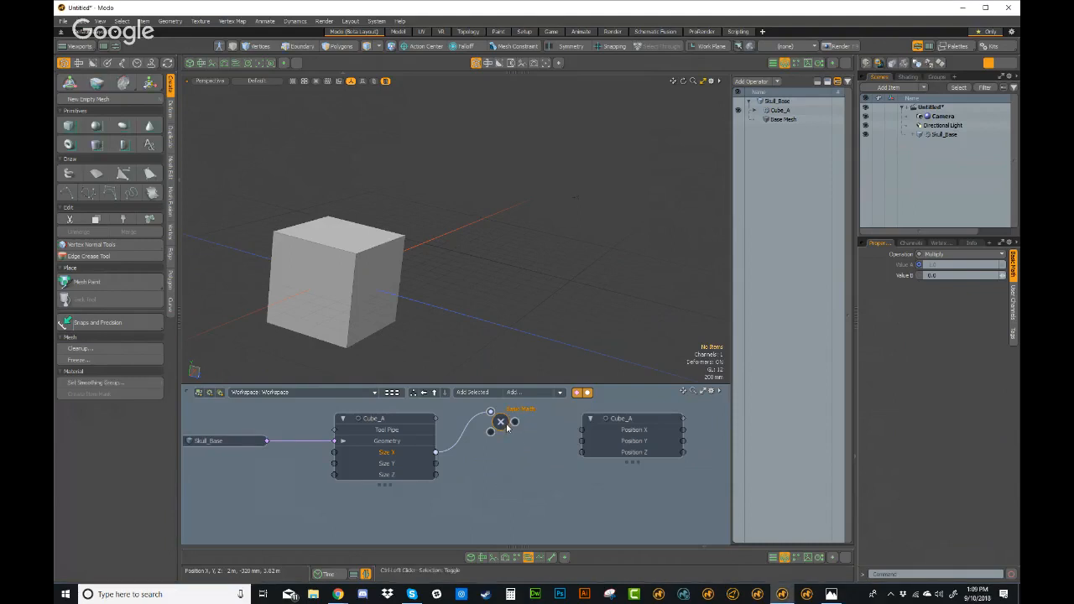
Step: Duplicate the Multiply node twice and place the copies below the original
{"action": "key", "text": "ctrl+d"}
{"action": "left_click_drag", "start_coordinate": [517, 530], "coordinate": [528, 467]}
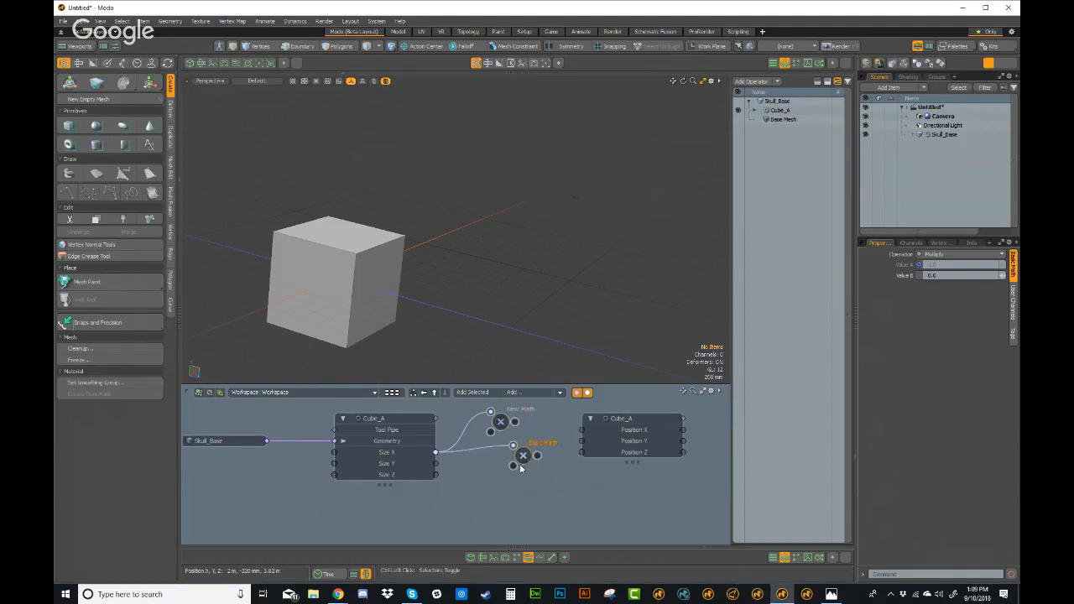
{"action": "key", "text": "ctrl+d"}
{"action": "left_click_drag", "start_coordinate": [446, 440], "coordinate": [527, 498]}
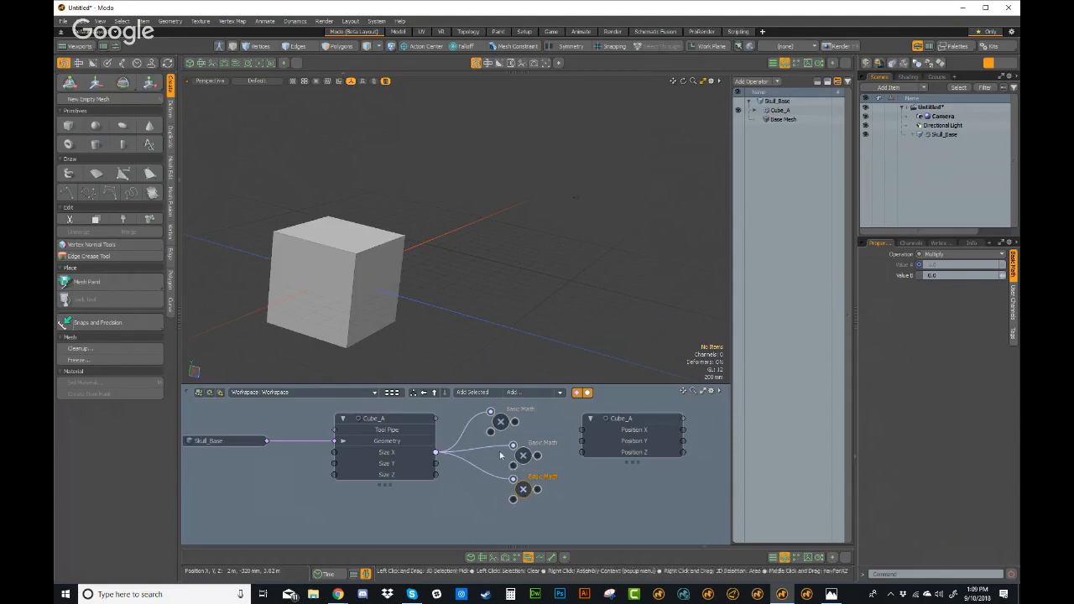
Step: Replace the two copied Multiply nodes' Size X links with Size Y on the second and Size Z on the third
{"action": "left_click", "coordinate": [496, 448]}
{"action": "key", "text": "Delete"}
{"action": "left_click", "coordinate": [492, 476]}
{"action": "key", "text": "Delete"}
{"action": "left_click", "coordinate": [438, 468]}
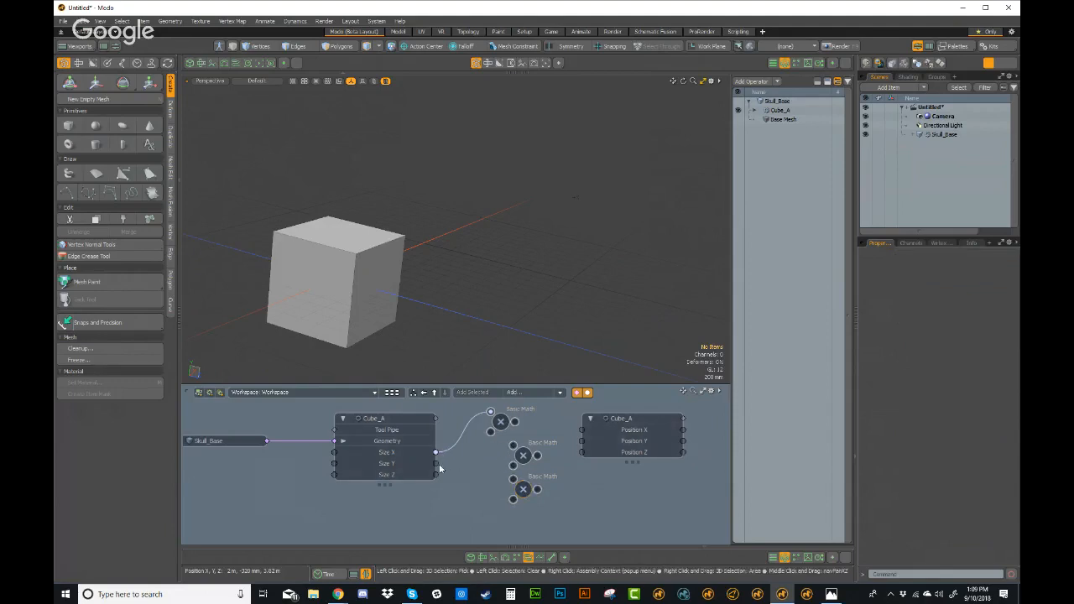
{"action": "left_click_drag", "start_coordinate": [514, 453], "coordinate": [513, 445]}
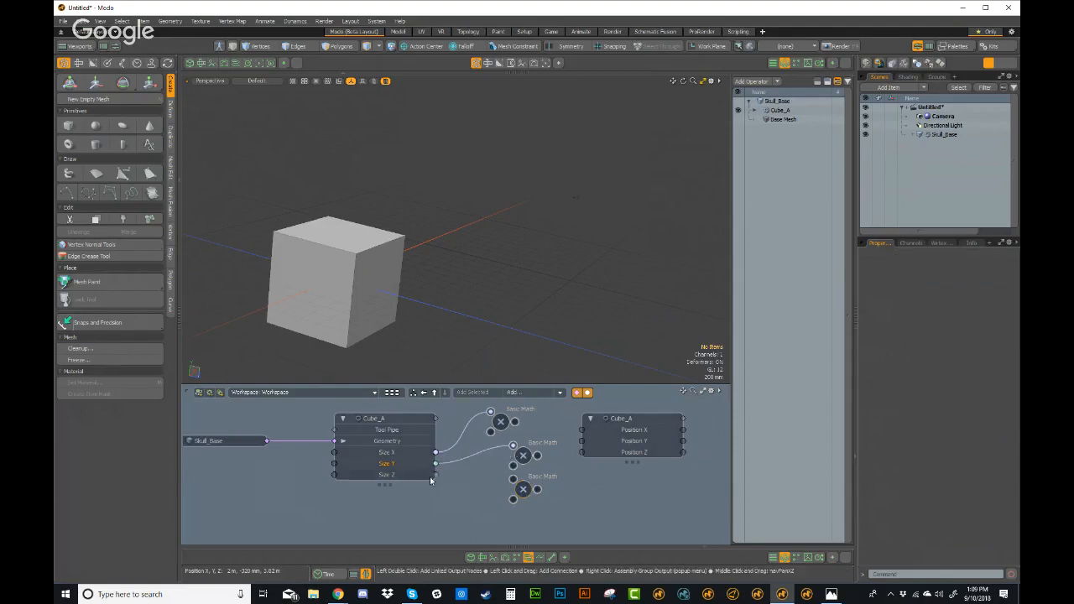
{"action": "left_click_drag", "start_coordinate": [513, 486], "coordinate": [513, 481]}
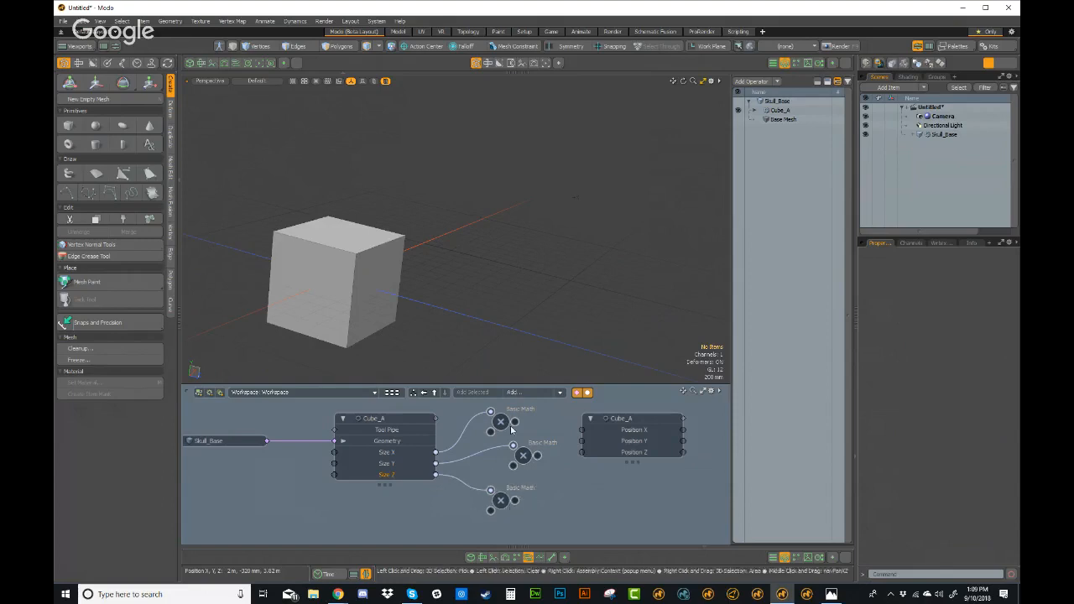
Step: Align the three Multiply nodes in a vertical column between the two Cube_A nodes
{"action": "middle_click_drag", "start_coordinate": [508, 417], "coordinate": [490, 456]}
{"action": "left_click_drag", "start_coordinate": [489, 457], "coordinate": [489, 445]}
{"action": "scroll", "coordinate": [498, 456], "scroll_direction": "down", "scroll_amount": 1}
{"action": "middle_click_drag", "start_coordinate": [505, 458], "coordinate": [515, 439]}
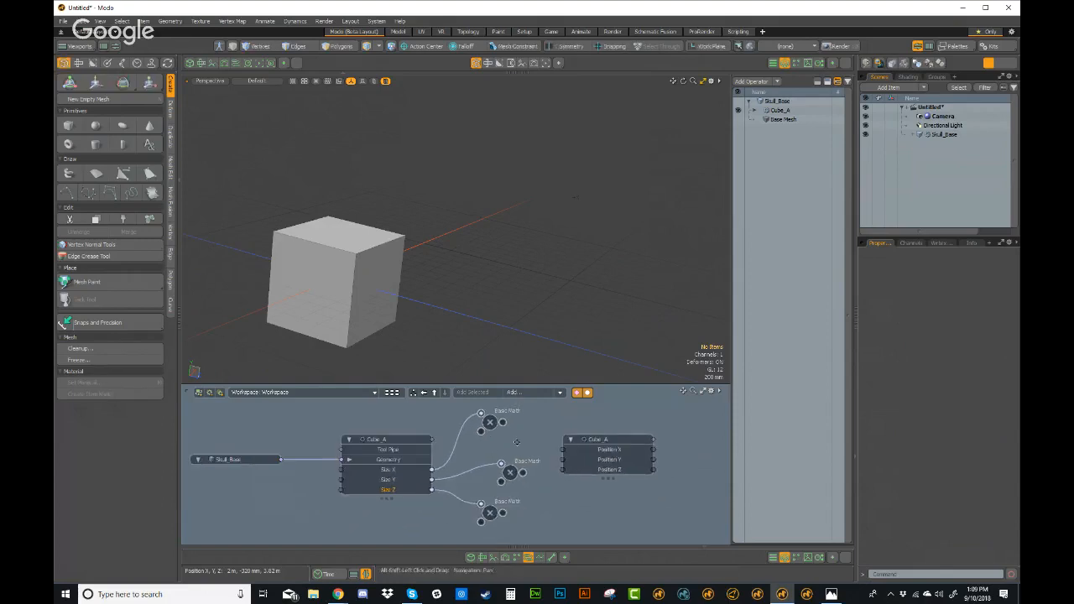
{"action": "left_click_drag", "start_coordinate": [512, 472], "coordinate": [492, 462]}
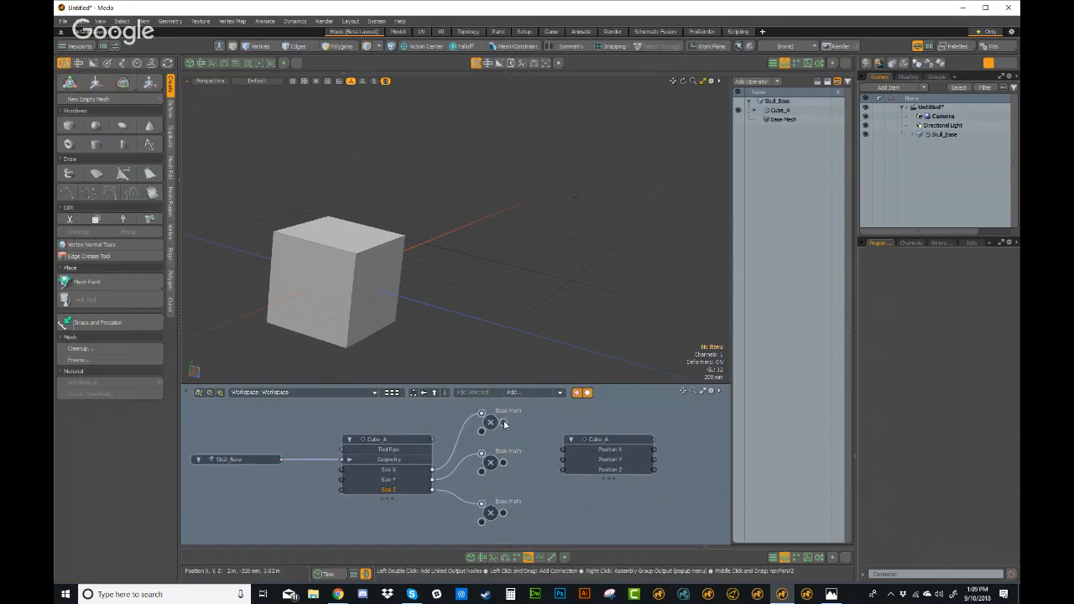
Step: Connect the three Multiply outputs to Position X, Y and Z, and space the Position node slightly farther from them
{"action": "left_click_drag", "start_coordinate": [565, 452], "coordinate": [563, 459]}
{"action": "left_click_drag", "start_coordinate": [503, 513], "coordinate": [562, 469]}
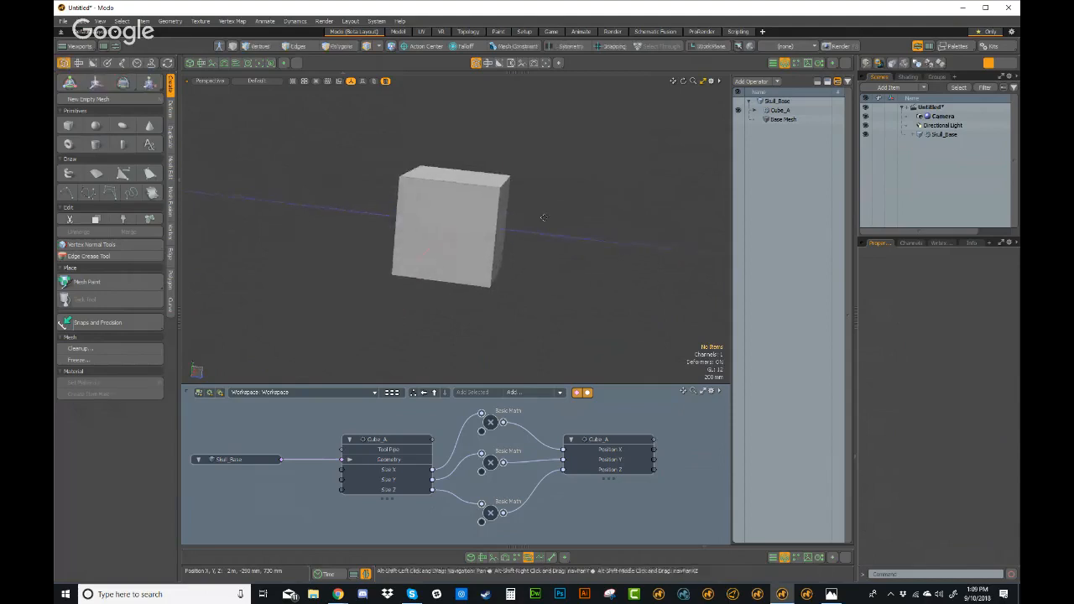
{"action": "left_click", "coordinate": [397, 480]}
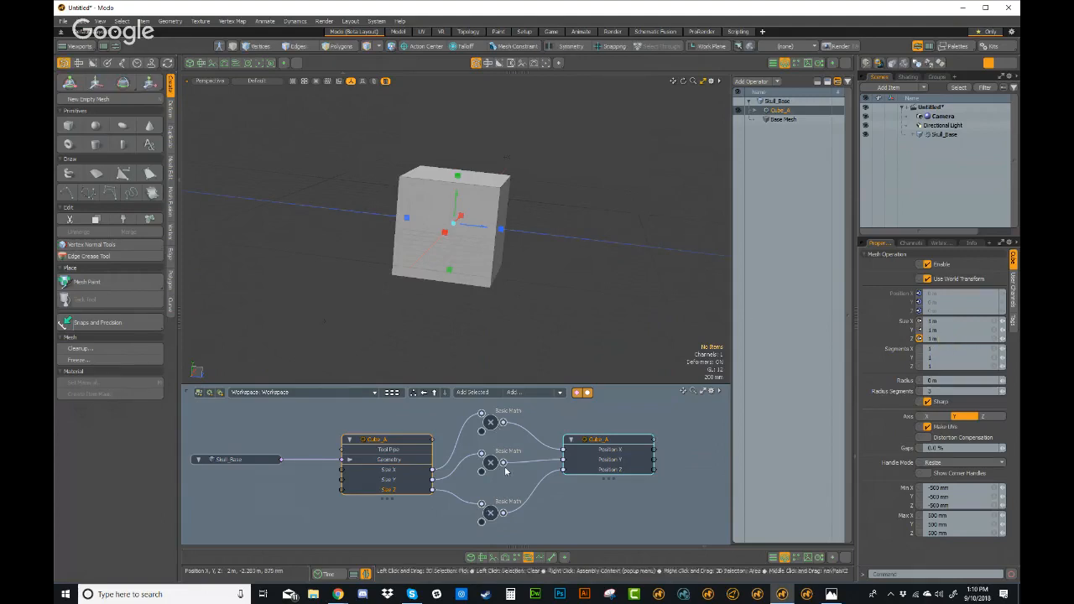
{"action": "scroll", "coordinate": [500, 428], "scroll_direction": "down", "scroll_amount": 3}
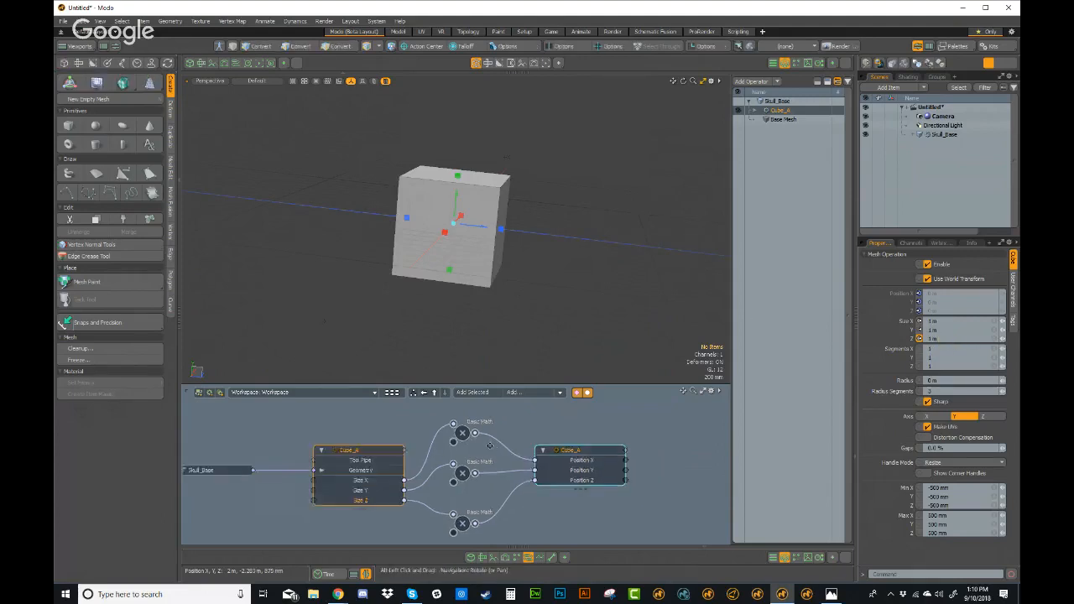
{"action": "left_click_drag", "start_coordinate": [541, 443], "coordinate": [565, 450]}
{"action": "left_click", "coordinate": [577, 452]}
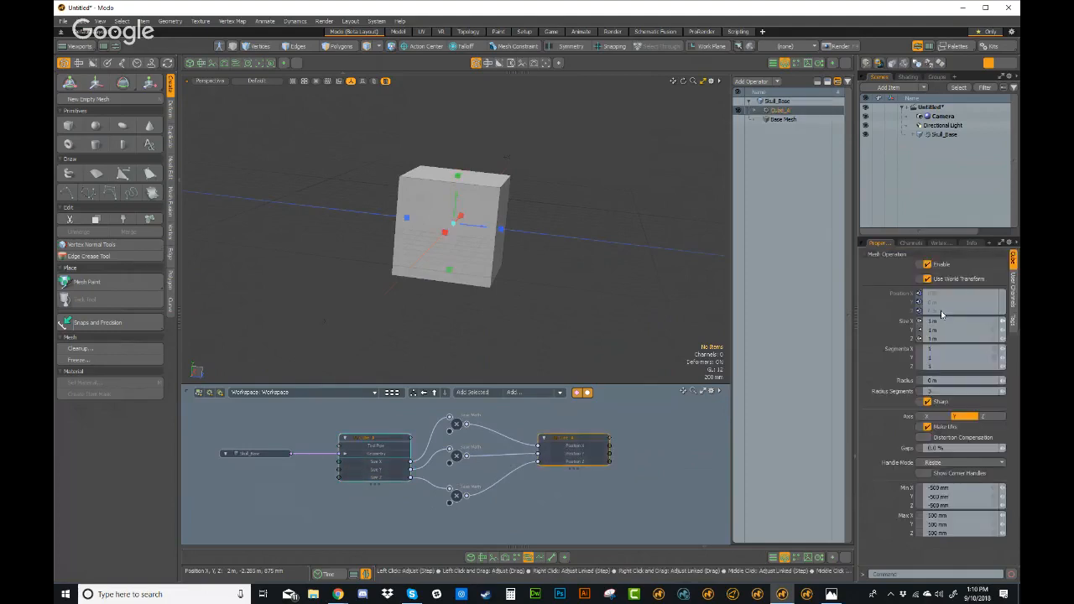
Step: Resize the cube with its viewport handles into a tall, thin slab about 180 mm deep in Z
{"action": "mouse_move", "coordinate": [534, 230]}
{"action": "left_mouse_down", "text": "alt"}
{"action": "mouse_move", "coordinate": [487, 252]}
{"action": "mouse_move", "coordinate": [542, 230]}
{"action": "left_mouse_up", "text": "alt"}
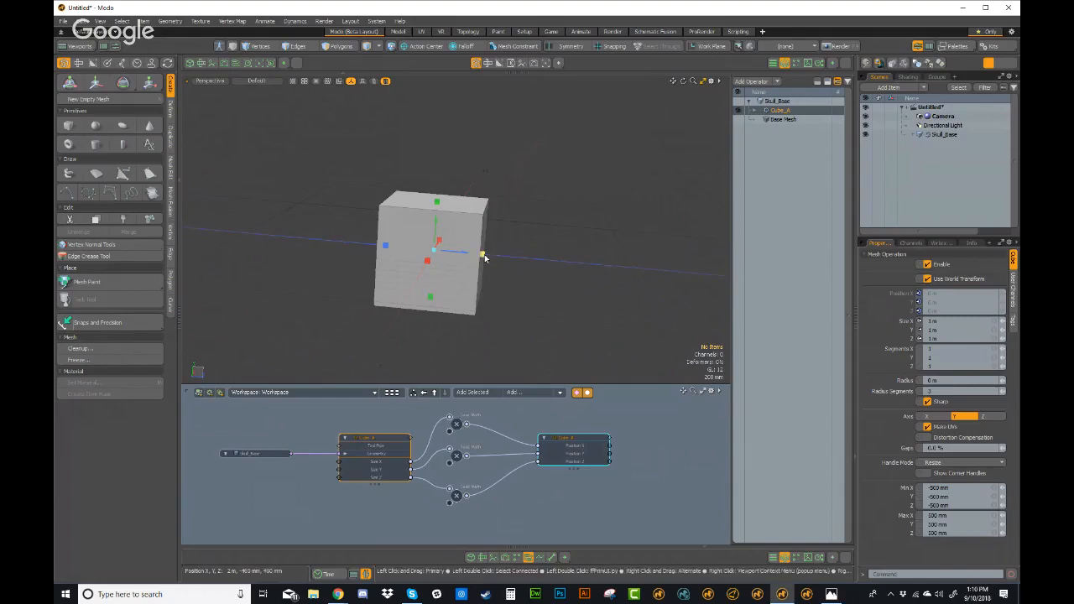
{"action": "left_click_drag", "start_coordinate": [521, 253], "coordinate": [437, 81], "text": "alt"}
{"action": "scroll", "coordinate": [526, 170], "scroll_direction": "down", "scroll_amount": 2}
{"action": "left_click_drag", "start_coordinate": [526, 170], "coordinate": [467, 226], "text": "alt"}
{"action": "left_click_drag", "start_coordinate": [677, 258], "coordinate": [673, 207], "text": "alt"}
{"action": "left_click_drag", "start_coordinate": [568, 230], "coordinate": [527, 450]}
{"action": "scroll", "coordinate": [518, 209], "scroll_direction": "up", "scroll_amount": 3}
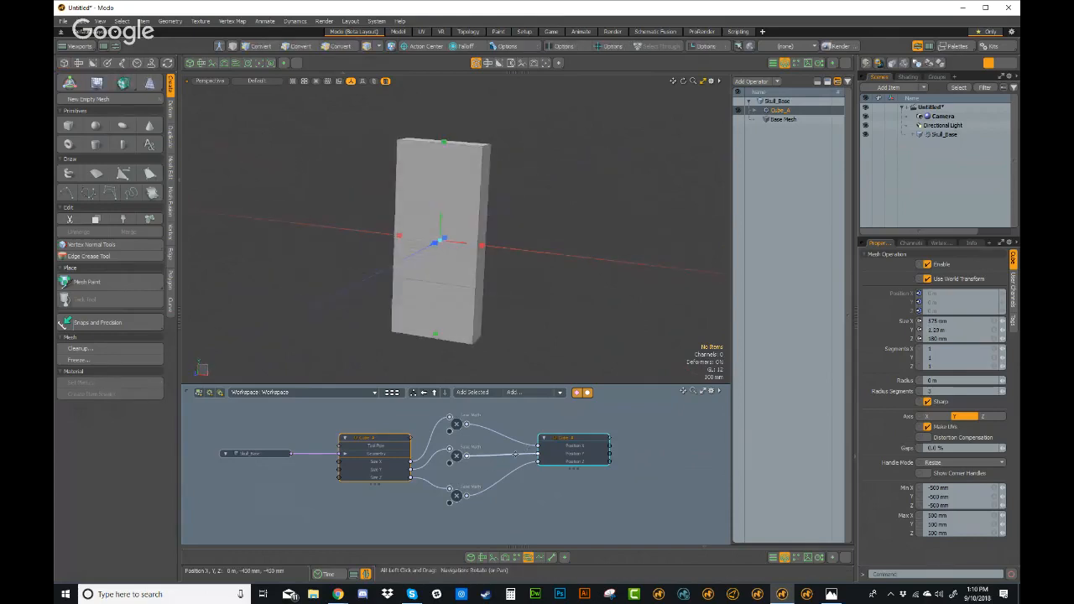
Step: Shorten the slab in Y with its viewport size handle and select the Skull_Base mesh
{"action": "scroll", "coordinate": [533, 453], "scroll_direction": "down", "scroll_amount": 2}
{"action": "middle_click_drag", "start_coordinate": [537, 453], "coordinate": [500, 453]}
{"action": "key", "text": "space"}
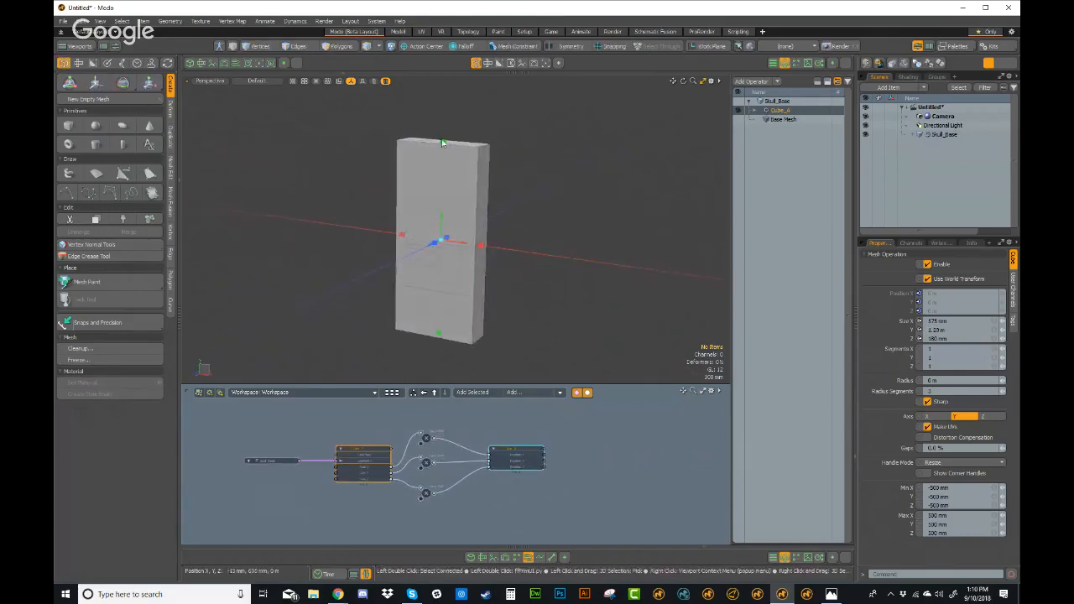
{"action": "left_click_drag", "start_coordinate": [438, 334], "coordinate": [440, 310]}
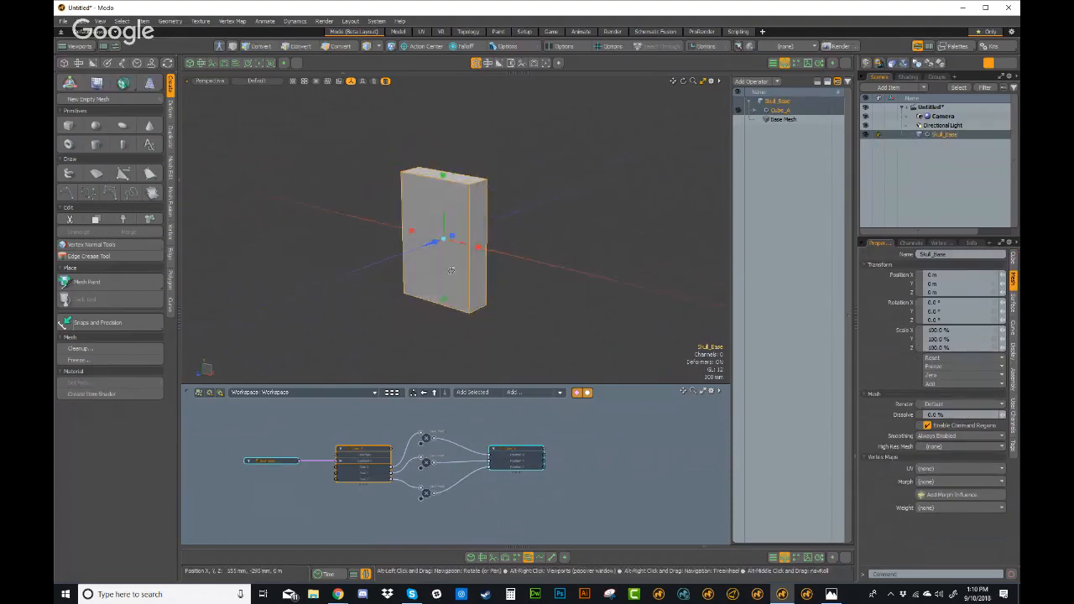
{"action": "scroll", "coordinate": [573, 260], "scroll_direction": "up", "scroll_amount": 5}
{"action": "scroll", "coordinate": [573, 260], "scroll_direction": "down", "scroll_amount": 3}
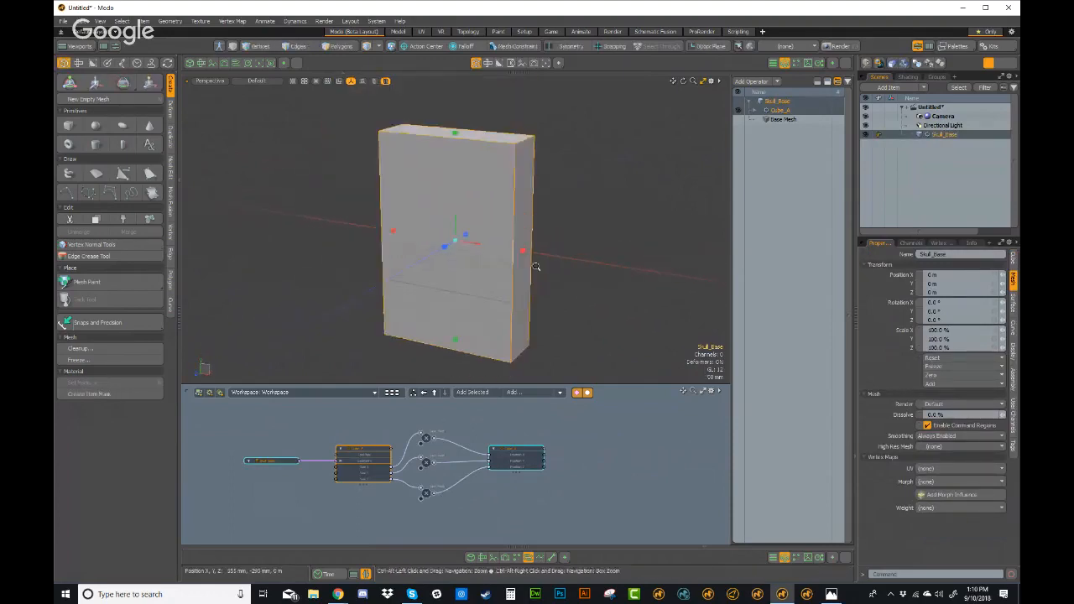
{"action": "left_click_drag", "start_coordinate": [573, 260], "coordinate": [536, 399], "text": "alt"}
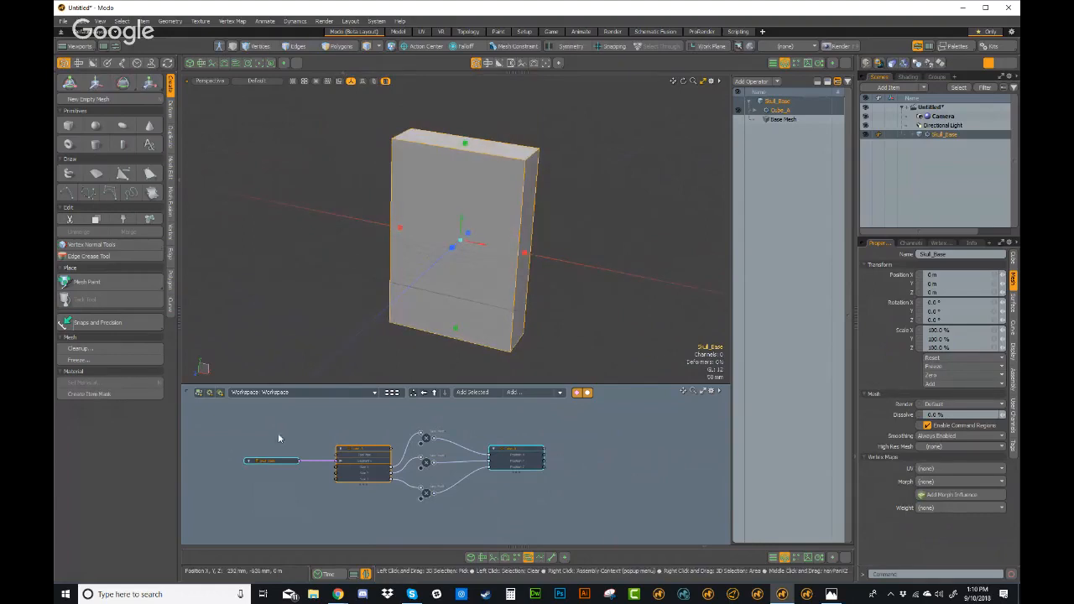
Step: Set Cube_A's size to 1 m in X, Y and Z
{"action": "left_click", "coordinate": [363, 450]}
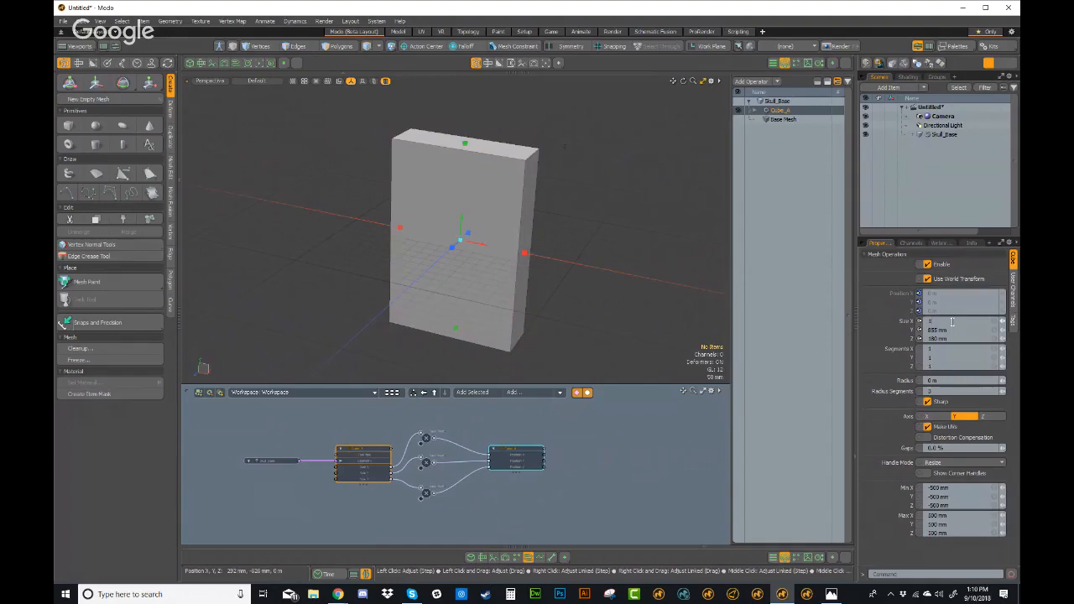
{"action": "key", "text": "Return"}
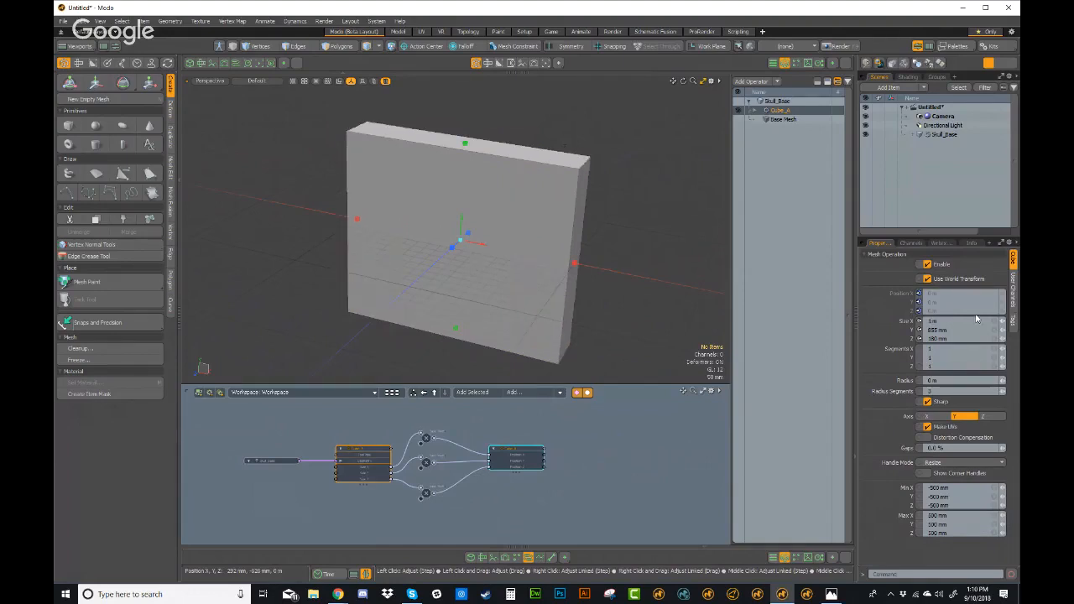
{"action": "left_click", "coordinate": [986, 330]}
{"action": "key", "text": "ctrl+Return"}
{"action": "scroll", "coordinate": [508, 187], "scroll_direction": "down", "scroll_amount": 4}
{"action": "left_click_drag", "start_coordinate": [508, 187], "coordinate": [619, 276], "text": "alt"}
{"action": "left_click_drag", "start_coordinate": [635, 235], "coordinate": [605, 264], "text": "alt"}
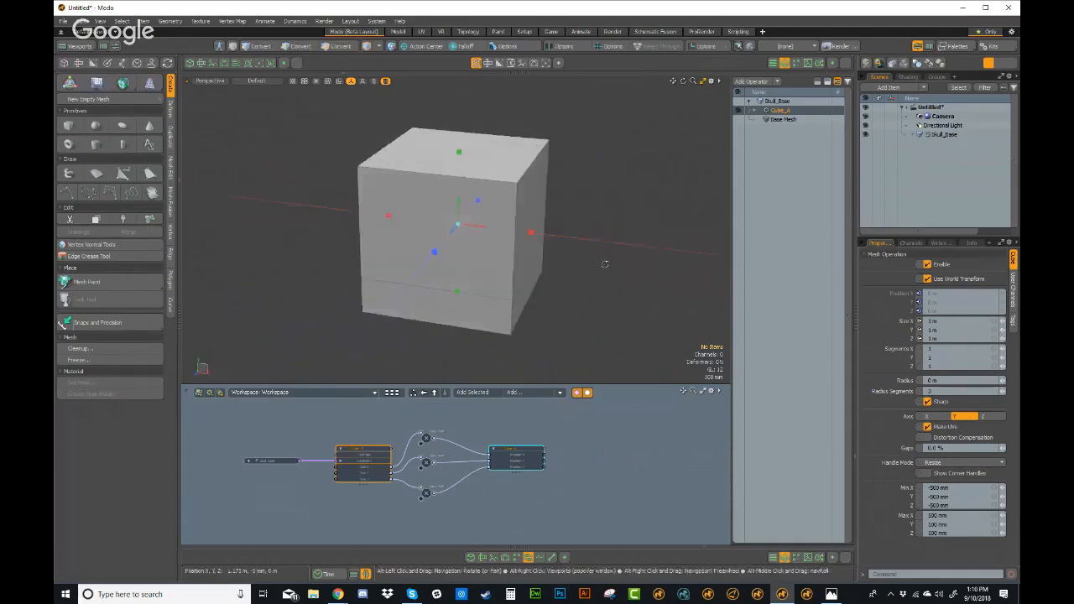
{"action": "left_click_drag", "start_coordinate": [604, 208], "coordinate": [608, 243], "text": "alt"}
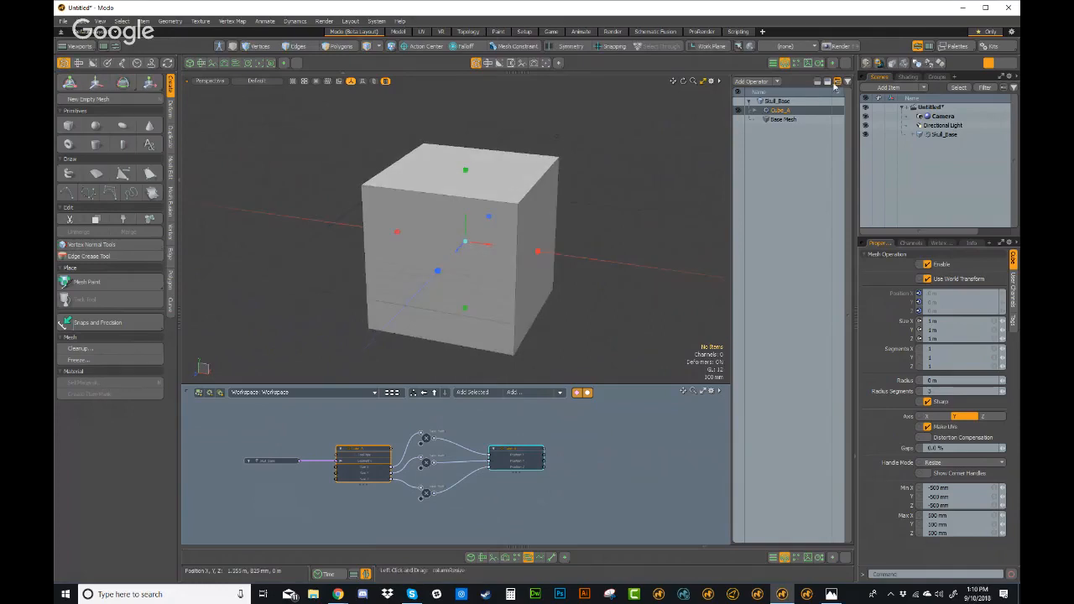
Step: Add a Subdivide mesh operation above Cube_A in the Skull_Base operation stack
{"action": "left_click", "coordinate": [764, 84]}
{"action": "type", "text": "subd"}
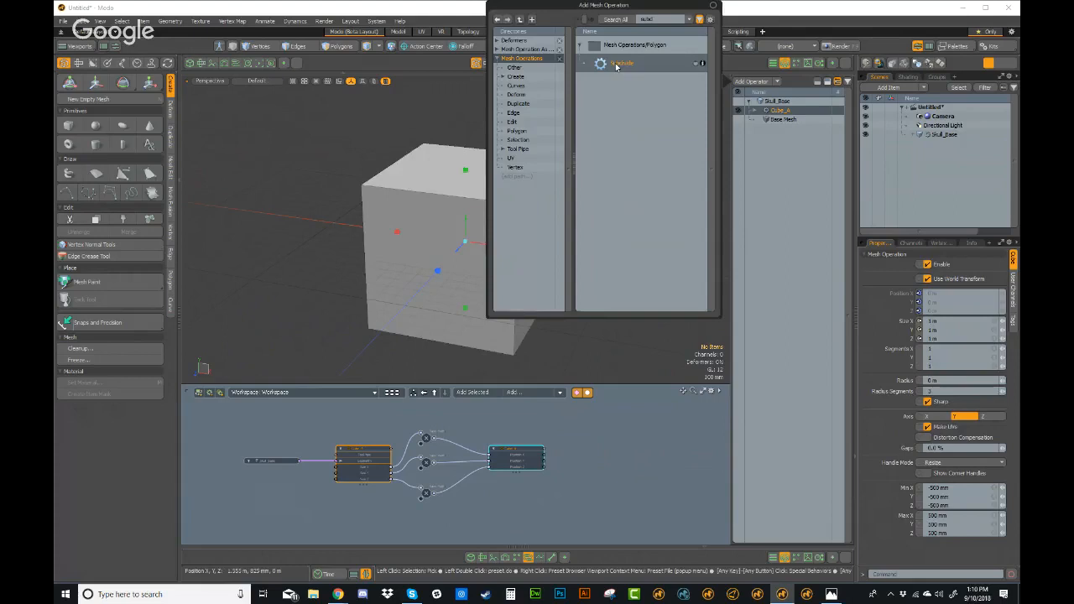
{"action": "double_click", "coordinate": [617, 65]}
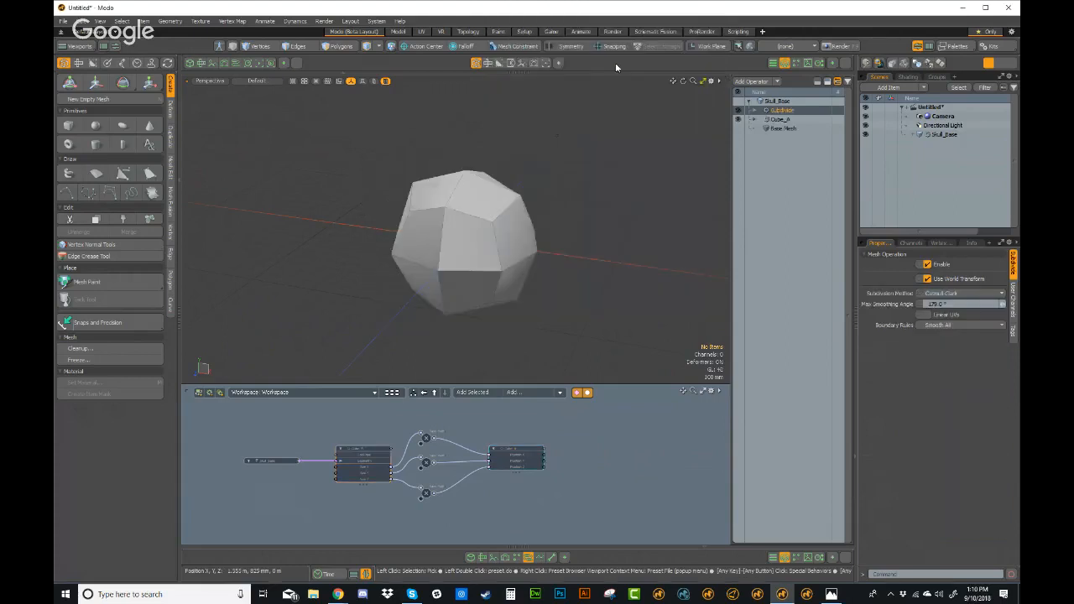
{"action": "right_click", "coordinate": [782, 112]}
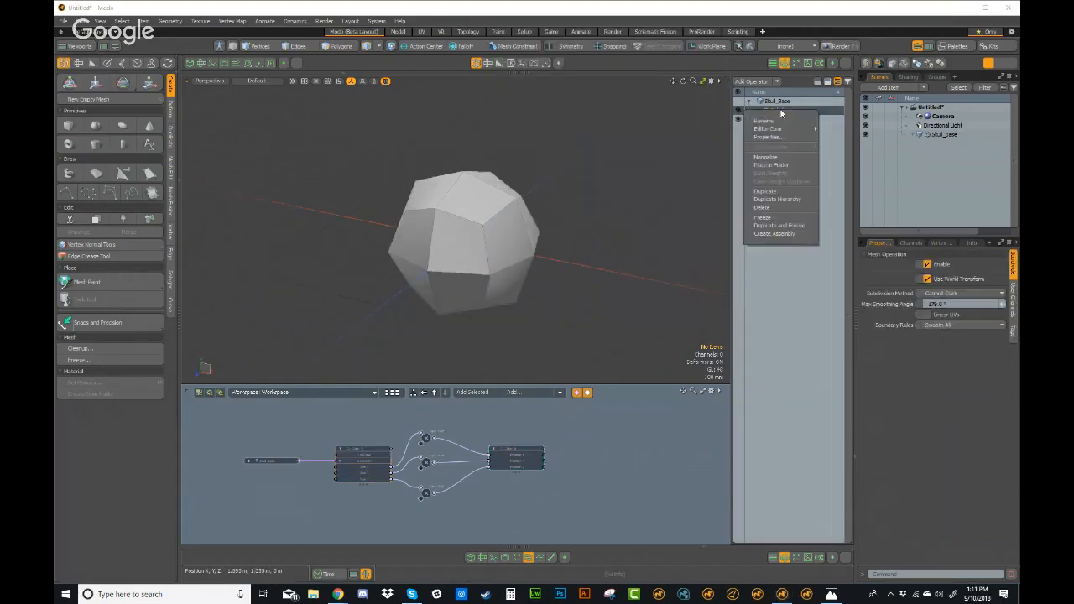
{"action": "key", "text": "Escape"}
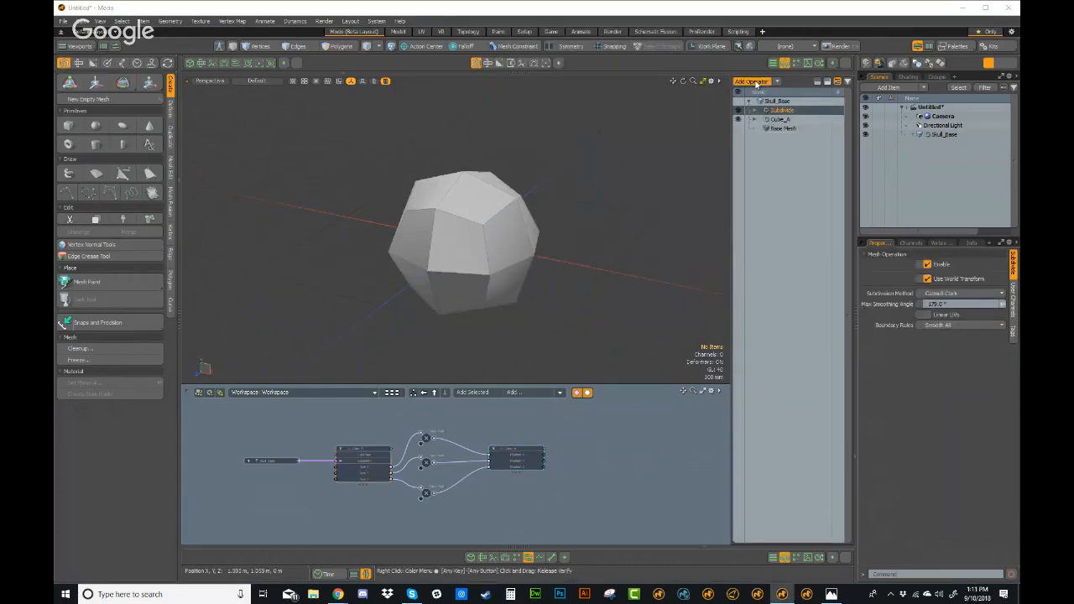
Step: Add two more Subdivide mesh operations on top of the first one in the Skull_Base stack
{"action": "left_click", "coordinate": [754, 81]}
{"action": "type", "text": "subdivide"}
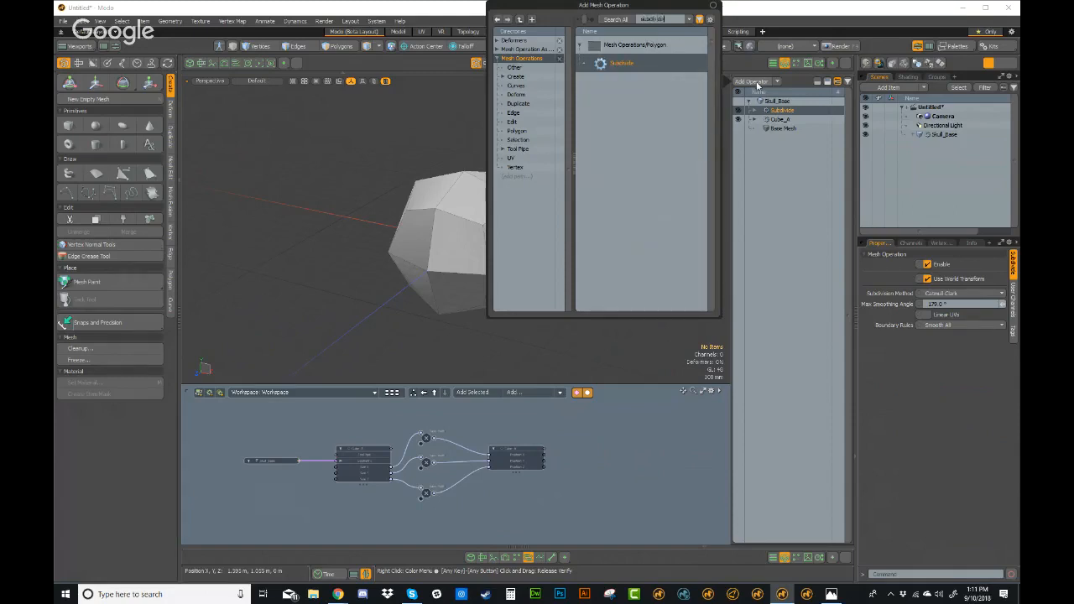
{"action": "double_click", "coordinate": [621, 62]}
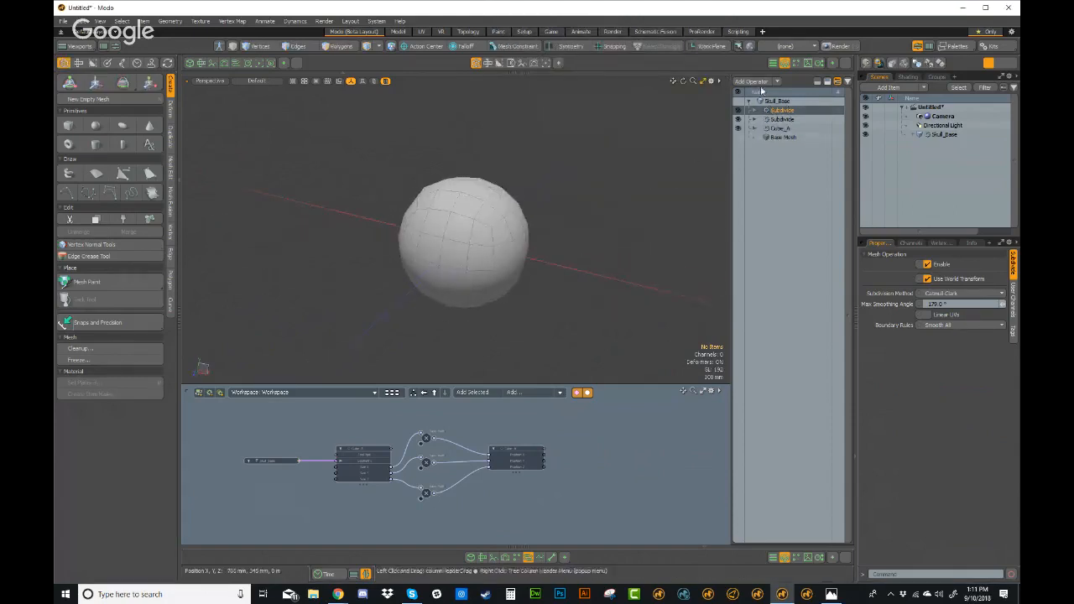
{"action": "left_click", "coordinate": [753, 82]}
{"action": "type", "text": "sub"}
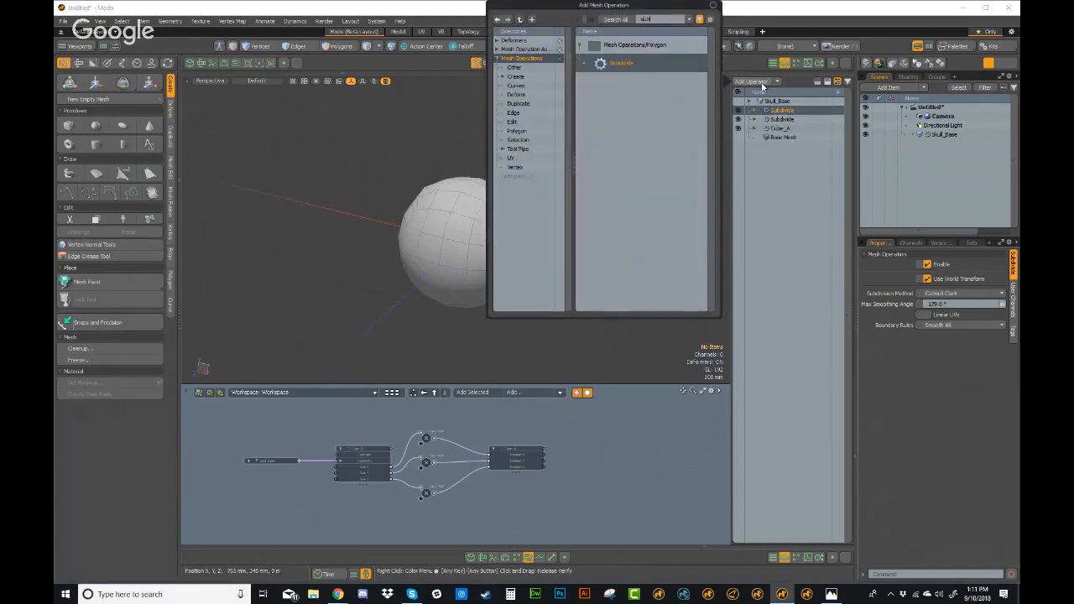
{"action": "type", "text": "d"}
{"action": "double_click", "coordinate": [619, 64]}
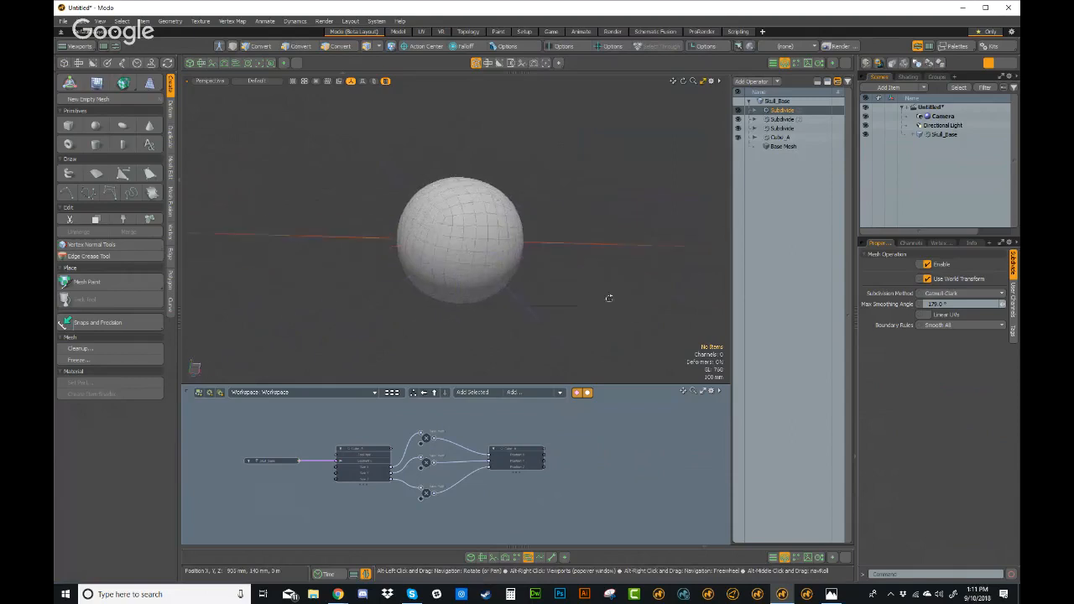
{"action": "scroll", "coordinate": [535, 261], "scroll_direction": "up", "scroll_amount": 2}
{"action": "left_click_drag", "start_coordinate": [536, 261], "coordinate": [659, 166], "text": "alt"}
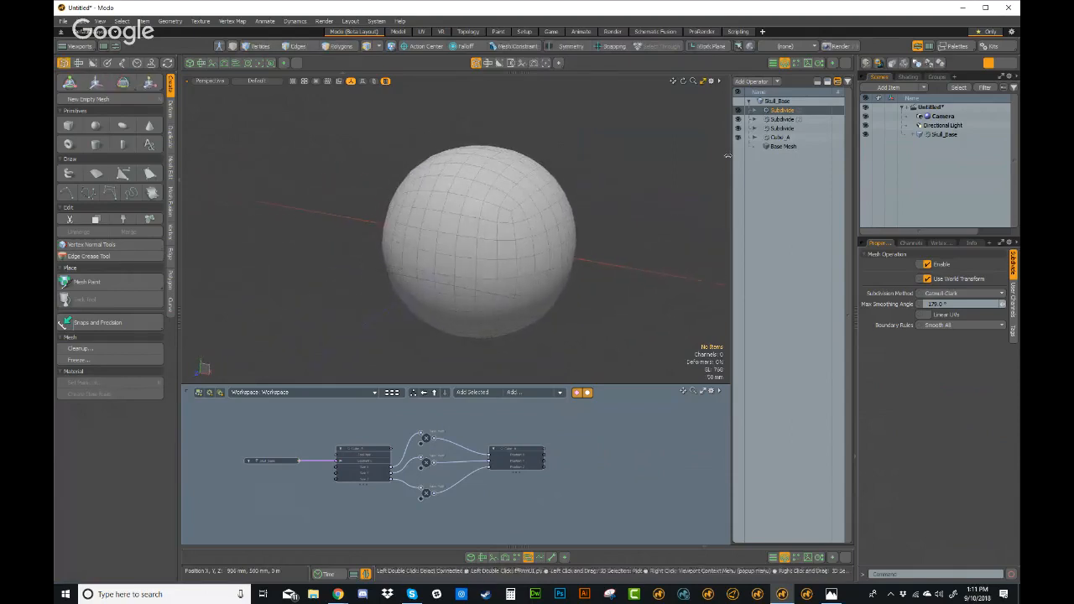
Step: Set the subdivision method of the Subdivide operation directly above Cube_A to Faceted
{"action": "left_click", "coordinate": [782, 129]}
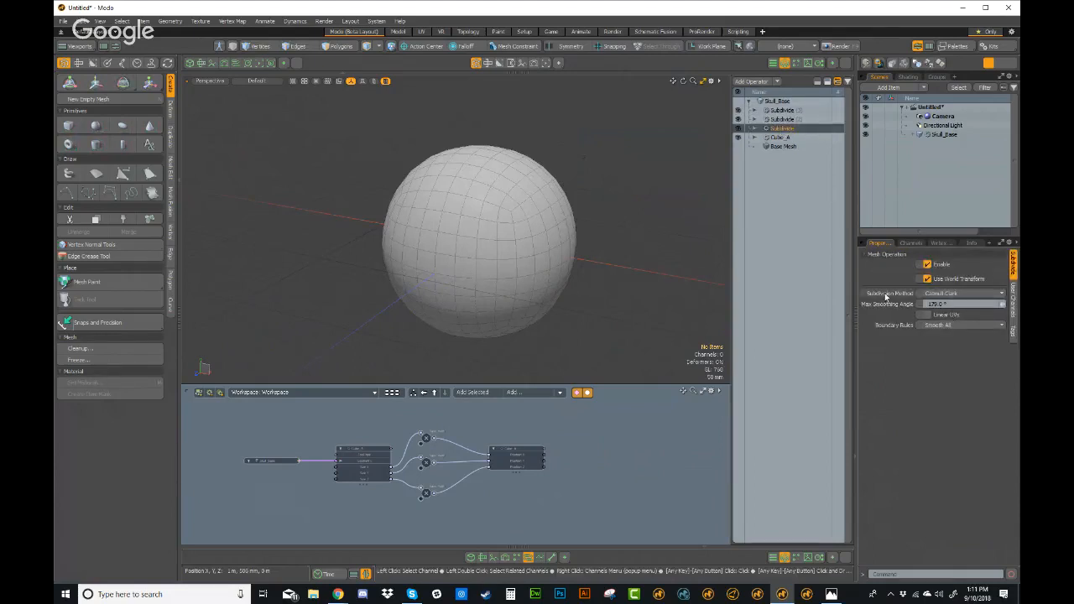
{"action": "left_click", "coordinate": [946, 293]}
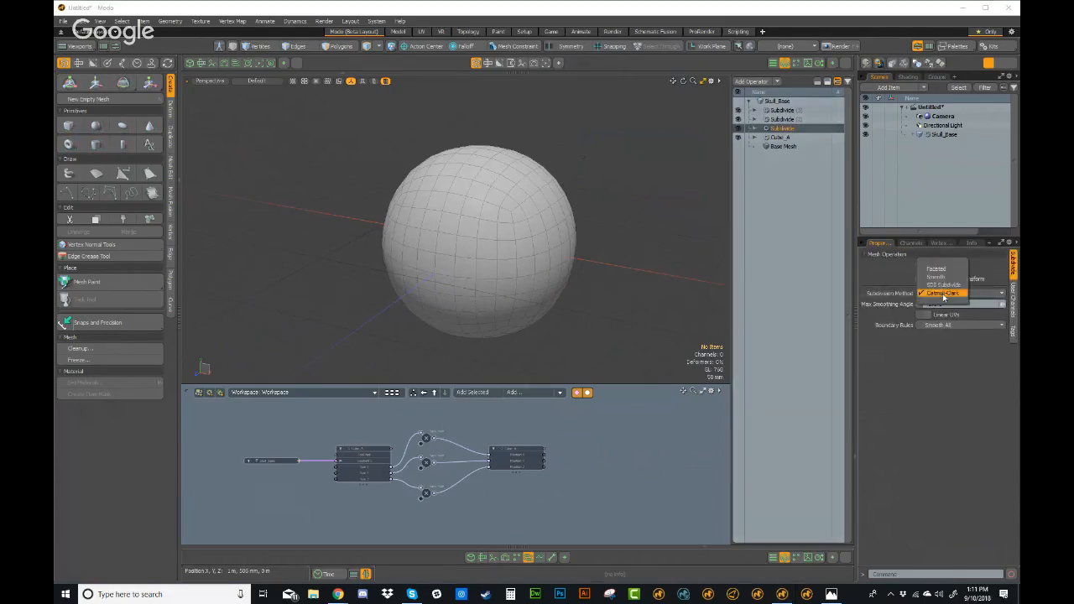
{"action": "left_click", "coordinate": [939, 270]}
{"action": "scroll", "coordinate": [458, 243], "scroll_direction": "down", "scroll_amount": 3}
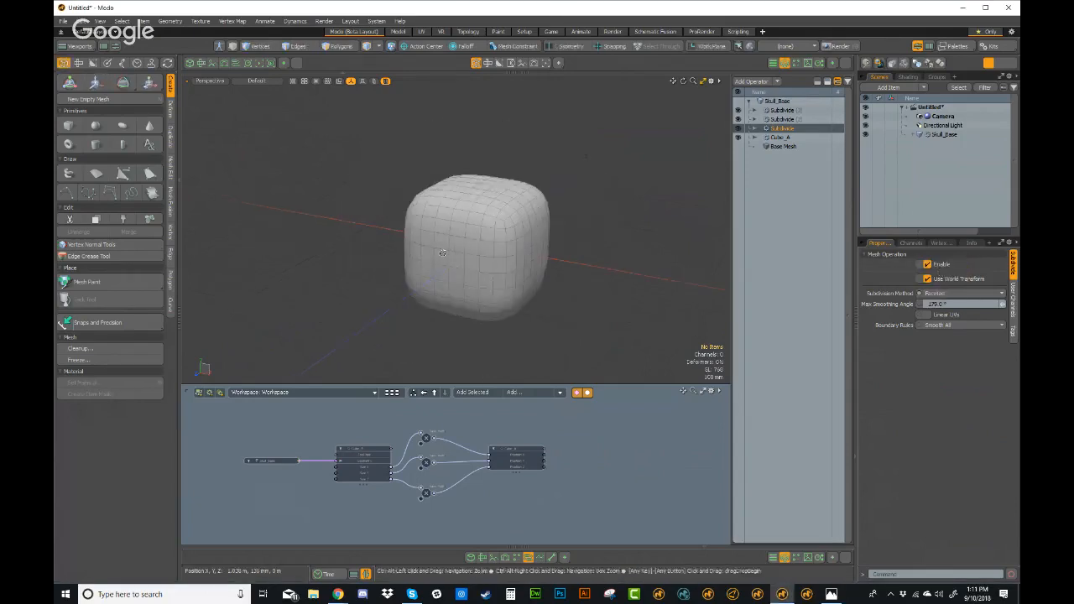
{"action": "left_click_drag", "start_coordinate": [460, 211], "coordinate": [494, 233], "text": "alt"}
{"action": "scroll", "coordinate": [546, 237], "scroll_direction": "up", "scroll_amount": 3}
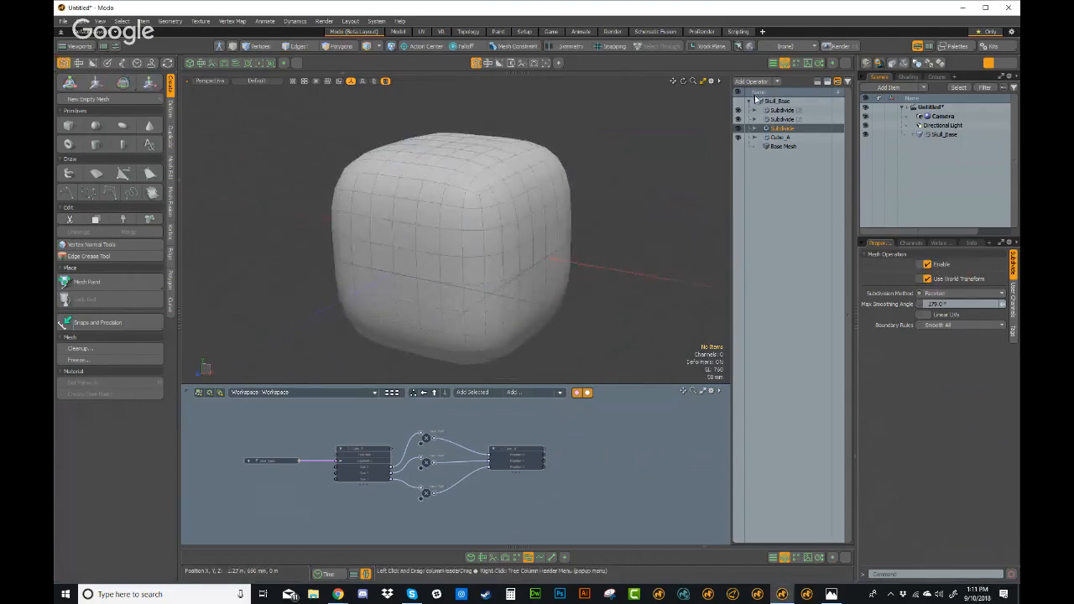
Step: Examine the mesh's polygon grid while going through the middle and uppermost Subdivide operations, and switch to polygon selection
{"action": "left_click", "coordinate": [781, 119]}
{"action": "mouse_move", "coordinate": [453, 251]}
{"action": "left_mouse_down", "text": "alt"}
{"action": "mouse_move", "coordinate": [504, 261]}
{"action": "mouse_move", "coordinate": [457, 271]}
{"action": "left_mouse_up", "text": "alt"}
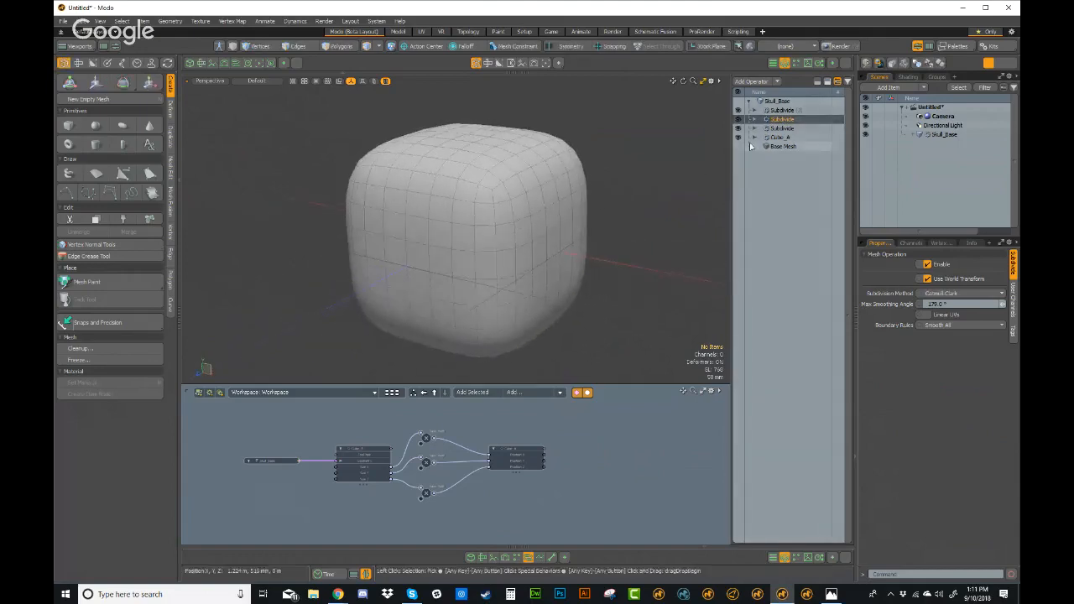
{"action": "left_click", "coordinate": [783, 110]}
{"action": "mouse_move", "coordinate": [525, 186]}
{"action": "left_mouse_down", "text": "alt"}
{"action": "mouse_move", "coordinate": [530, 208]}
{"action": "mouse_move", "coordinate": [515, 187]}
{"action": "mouse_move", "coordinate": [562, 232]}
{"action": "mouse_move", "coordinate": [578, 210]}
{"action": "left_mouse_up", "text": "alt"}
{"action": "key", "text": "3"}
{"action": "left_click_drag", "start_coordinate": [591, 203], "coordinate": [642, 187], "text": "alt"}
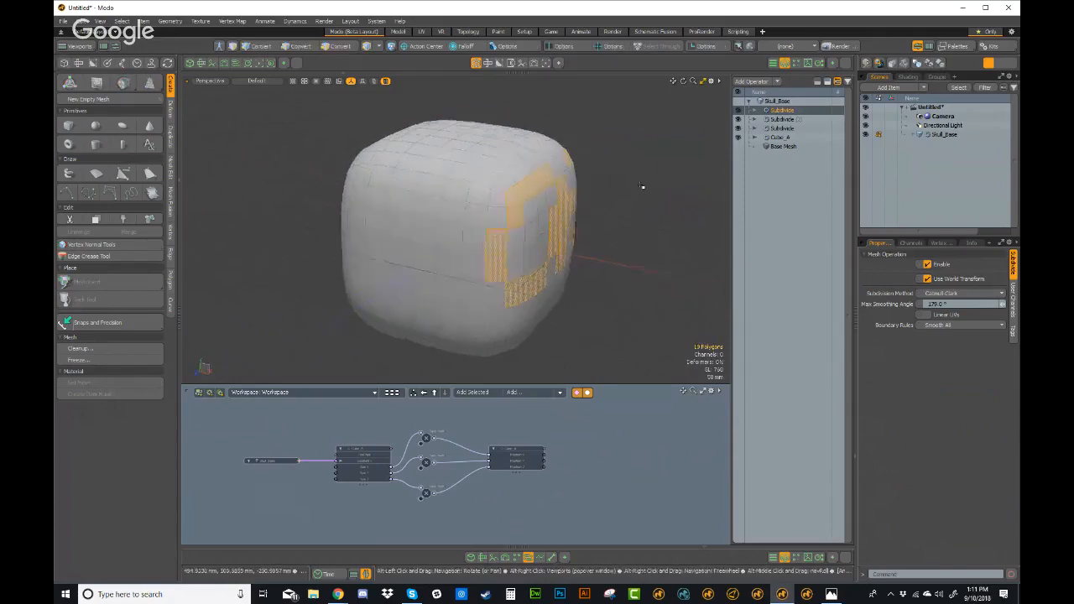
{"action": "left_click", "coordinate": [643, 187]}
{"action": "mouse_move", "coordinate": [567, 221]}
{"action": "left_mouse_down", "text": "alt"}
{"action": "mouse_move", "coordinate": [587, 225]}
{"action": "mouse_move", "coordinate": [521, 188]}
{"action": "mouse_move", "coordinate": [538, 199]}
{"action": "left_mouse_up", "text": "alt"}
{"action": "left_click", "coordinate": [631, 188]}
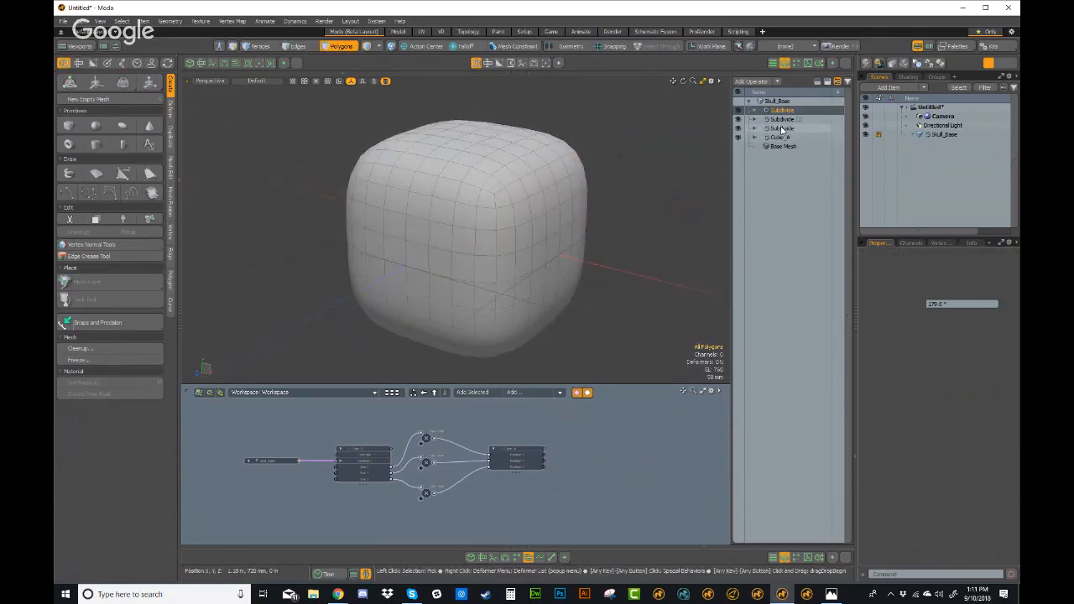
Step: Set the middle Subdivide operation's subdivision method to Faceted
{"action": "left_click", "coordinate": [781, 119]}
{"action": "left_click", "coordinate": [983, 298]}
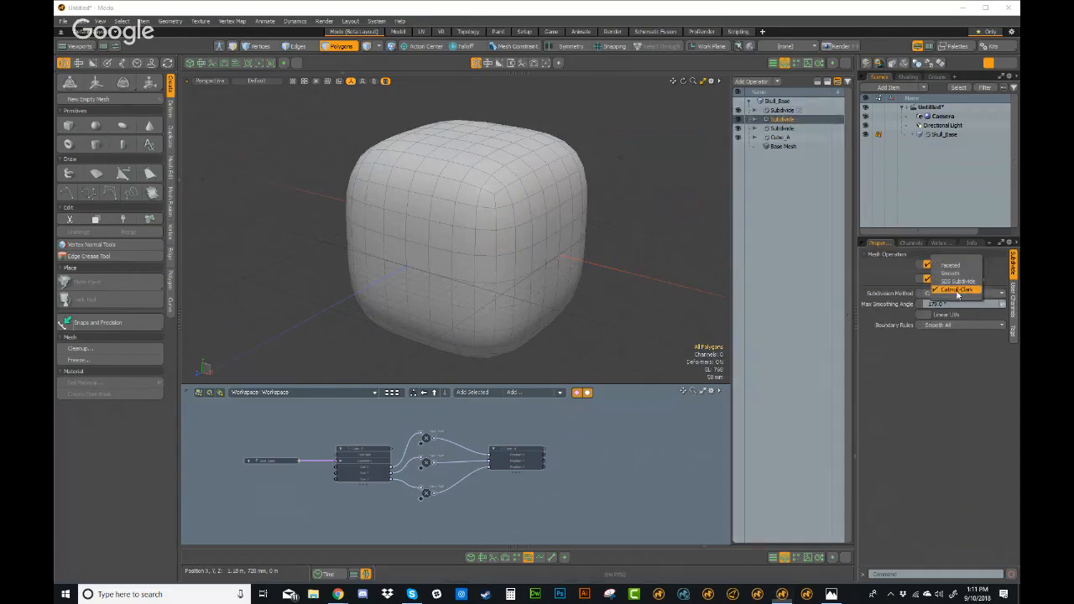
{"action": "left_click", "coordinate": [951, 267]}
{"action": "left_click_drag", "start_coordinate": [594, 198], "coordinate": [655, 227], "text": "alt"}
{"action": "mouse_move", "coordinate": [654, 227]}
{"action": "left_mouse_down", "text": "ctrl+alt"}
{"action": "mouse_move", "coordinate": [582, 227]}
{"action": "mouse_move", "coordinate": [667, 224]}
{"action": "mouse_move", "coordinate": [658, 225]}
{"action": "left_mouse_up", "text": "ctrl+alt"}
Step: Move the Cube_A operation above all three Subdivide operations in the Skull_Base stack
{"action": "left_click", "coordinate": [789, 129]}
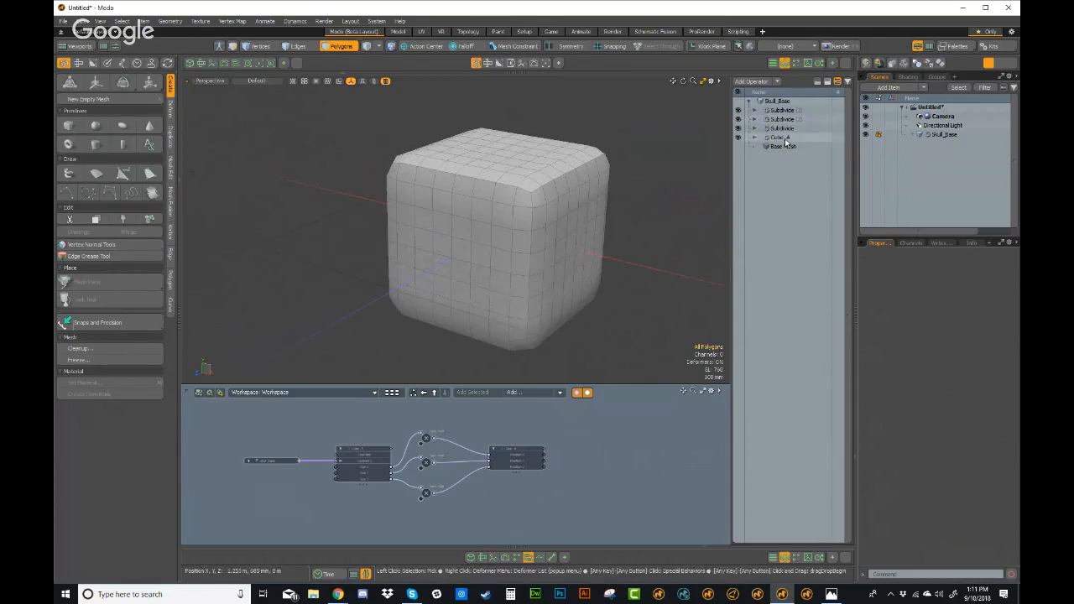
{"action": "left_click", "coordinate": [785, 138]}
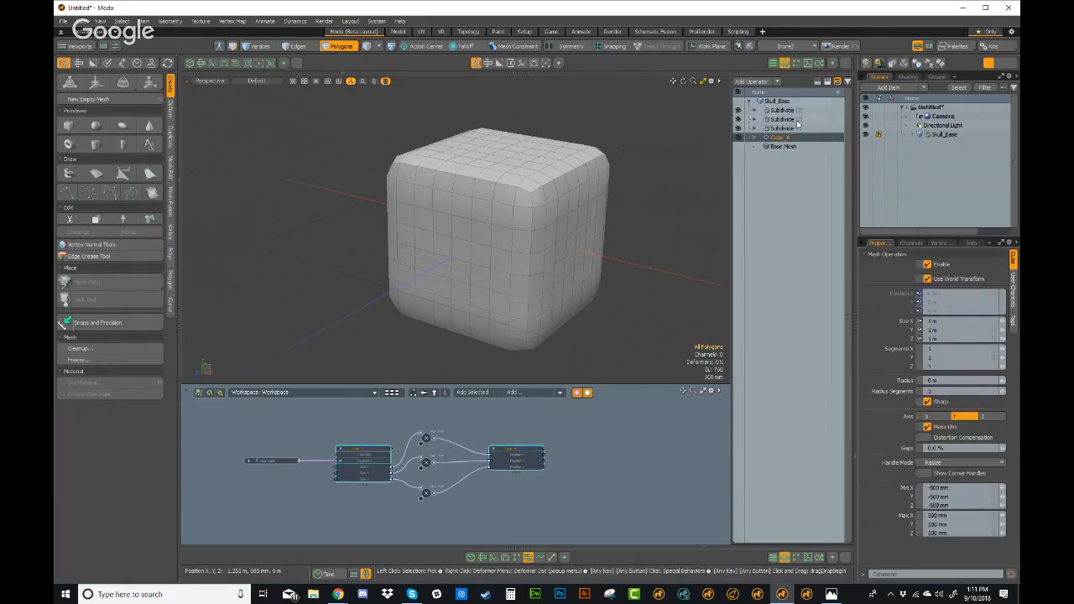
{"action": "left_click", "coordinate": [783, 171]}
{"action": "left_click_drag", "start_coordinate": [638, 217], "coordinate": [678, 198], "text": "alt"}
{"action": "left_click", "coordinate": [785, 140]}
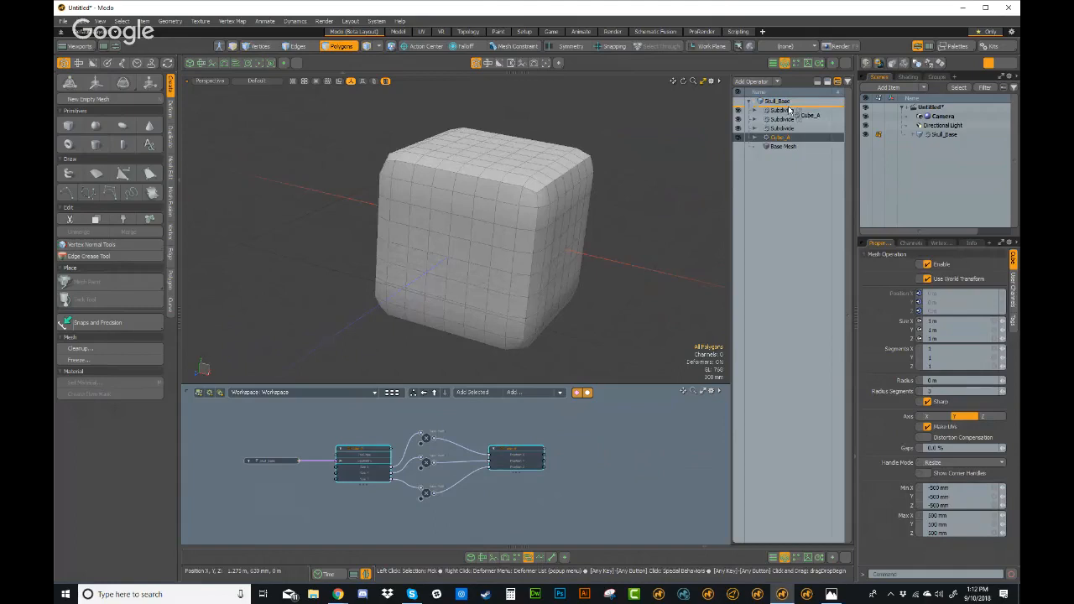
{"action": "left_click_drag", "start_coordinate": [789, 110], "coordinate": [787, 110]}
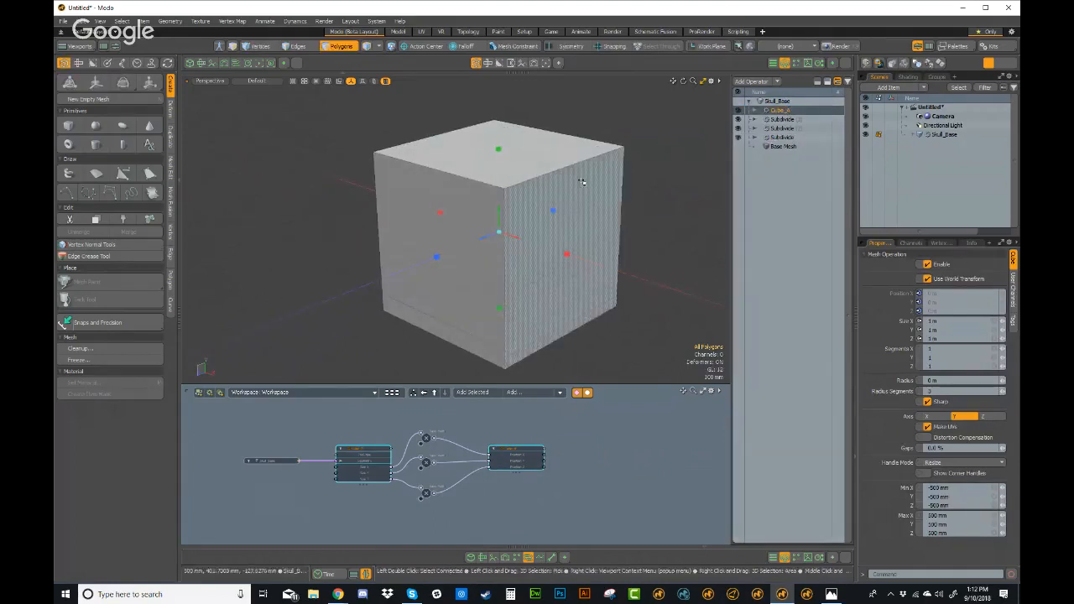
Step: Select the three Subdivide operations for comparison and move Cube_A back beneath them in the stack
{"action": "left_click", "coordinate": [786, 137]}
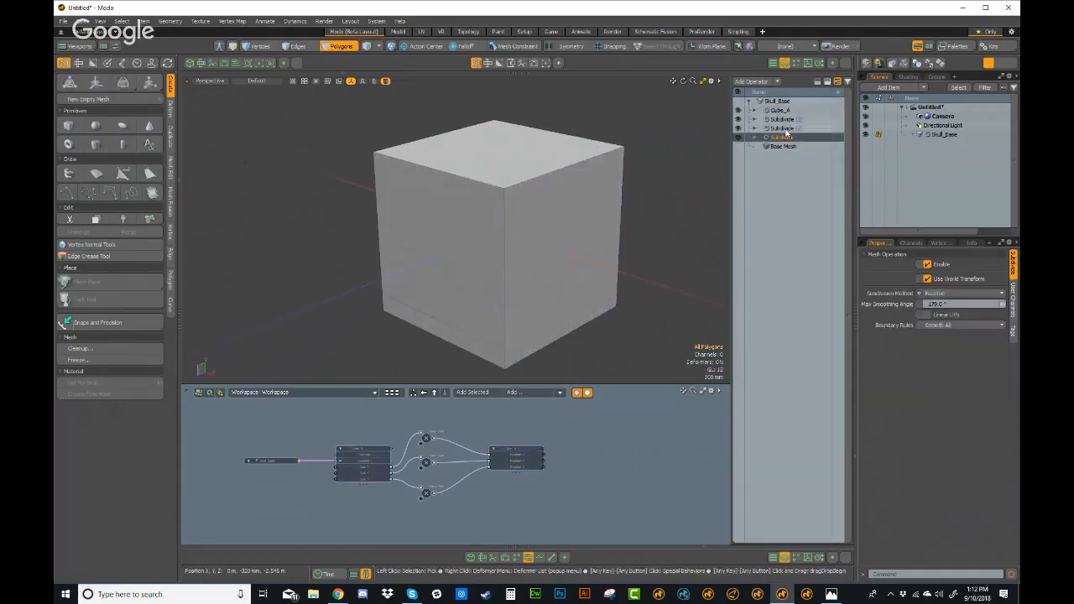
{"action": "left_click", "coordinate": [785, 127], "text": "ctrl"}
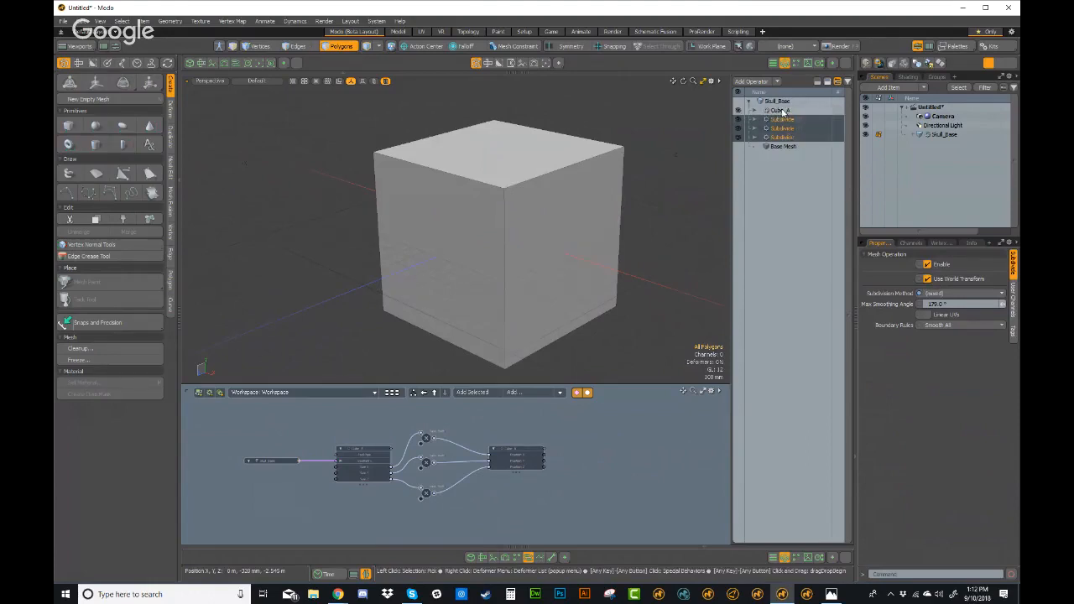
{"action": "left_click", "coordinate": [780, 111]}
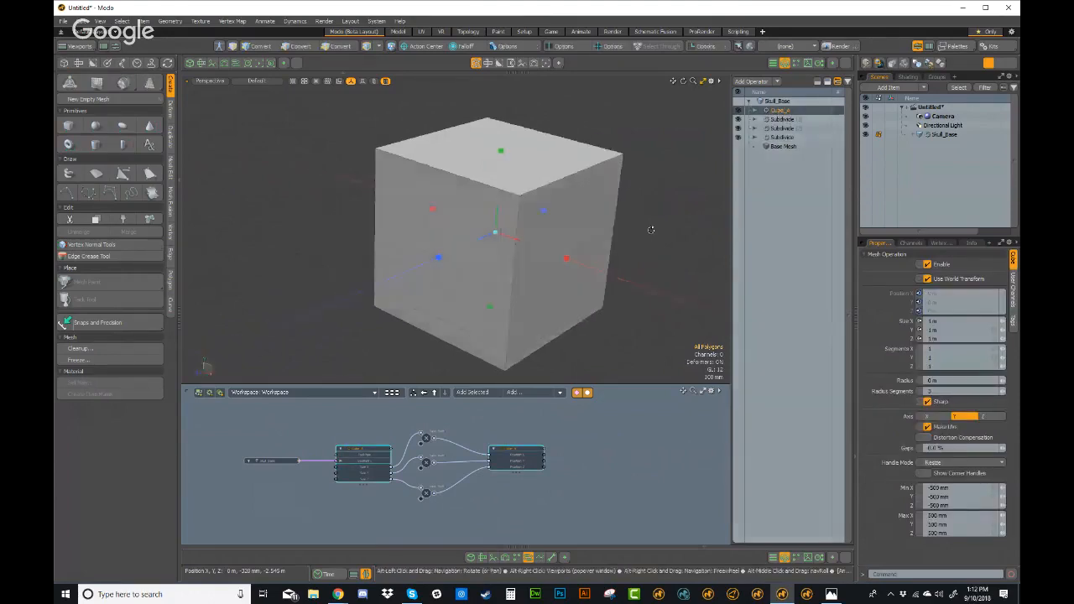
{"action": "left_click_drag", "start_coordinate": [652, 230], "coordinate": [640, 213], "text": "alt"}
{"action": "left_click_drag", "start_coordinate": [773, 111], "coordinate": [784, 139]}
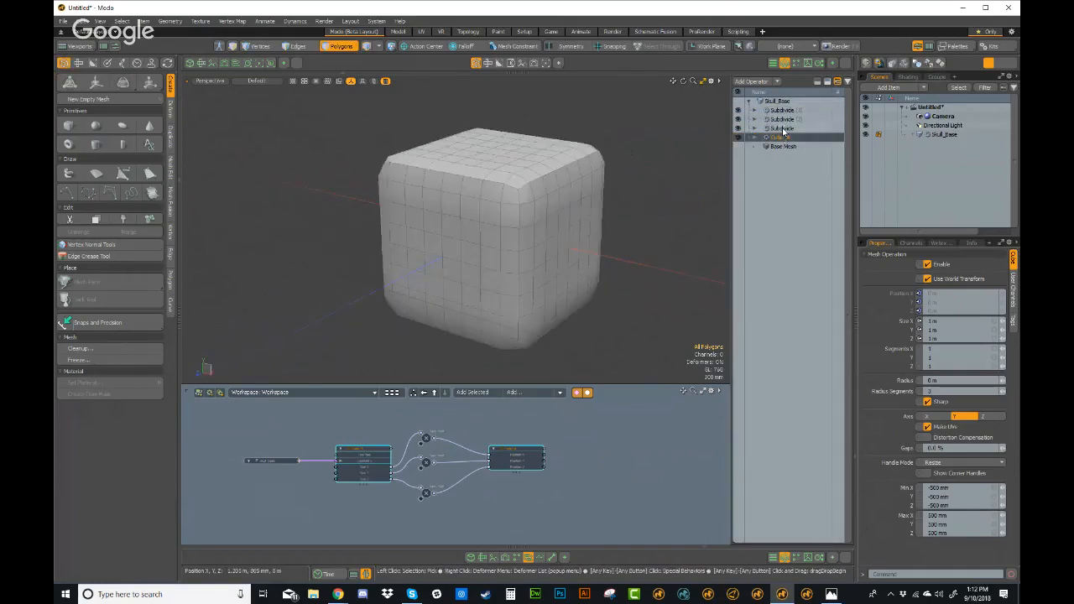
Step: Set the subdivision method of the lowest and middle Subdivide operations back to Catmull-Clark
{"action": "left_click", "coordinate": [782, 128]}
{"action": "left_click", "coordinate": [941, 292]}
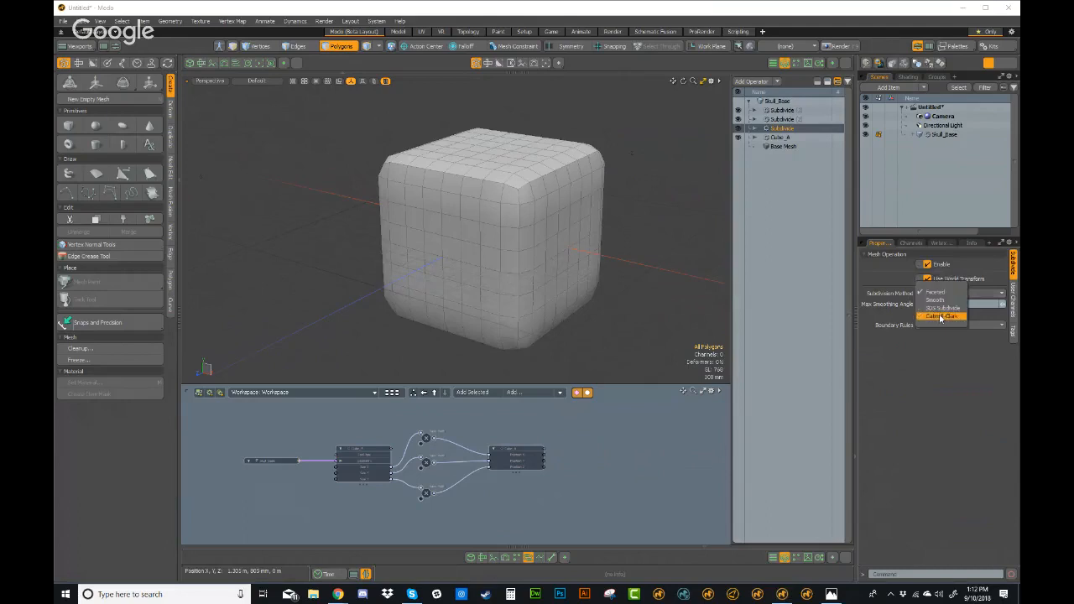
{"action": "left_click", "coordinate": [940, 317]}
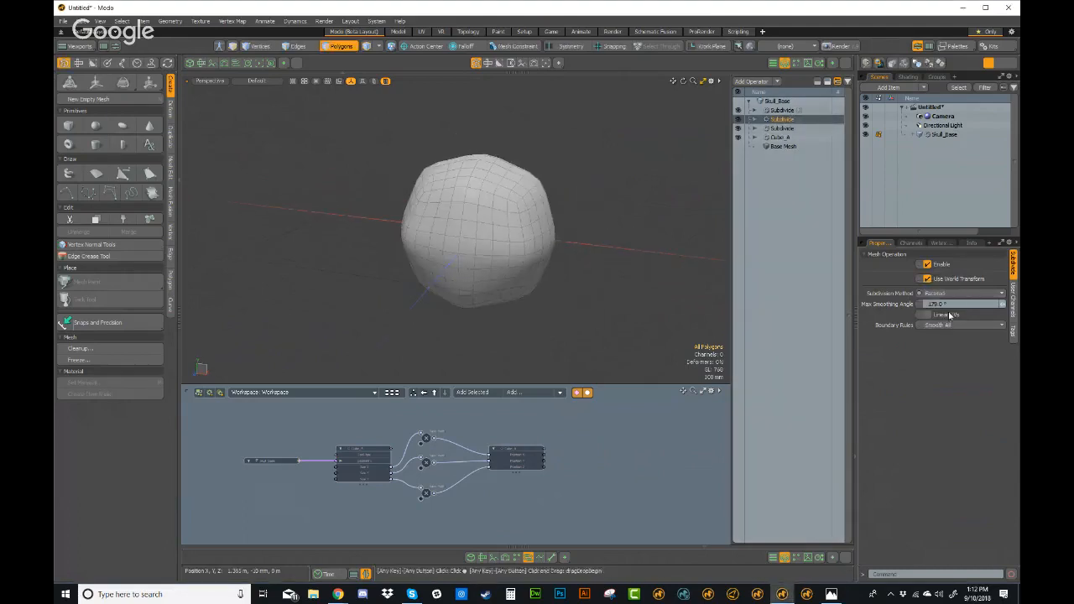
{"action": "left_click", "coordinate": [941, 294]}
{"action": "left_click", "coordinate": [948, 317]}
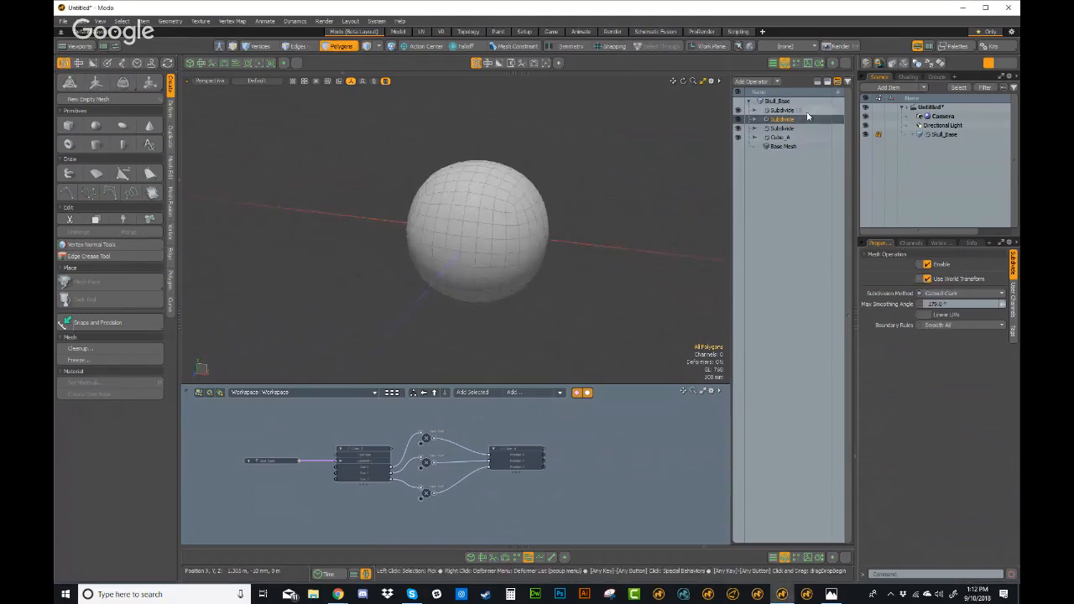
{"action": "left_click", "coordinate": [797, 111]}
{"action": "left_click_drag", "start_coordinate": [659, 212], "coordinate": [578, 314], "text": "alt"}
{"action": "scroll", "coordinate": [563, 270], "scroll_direction": "up", "scroll_amount": 2}
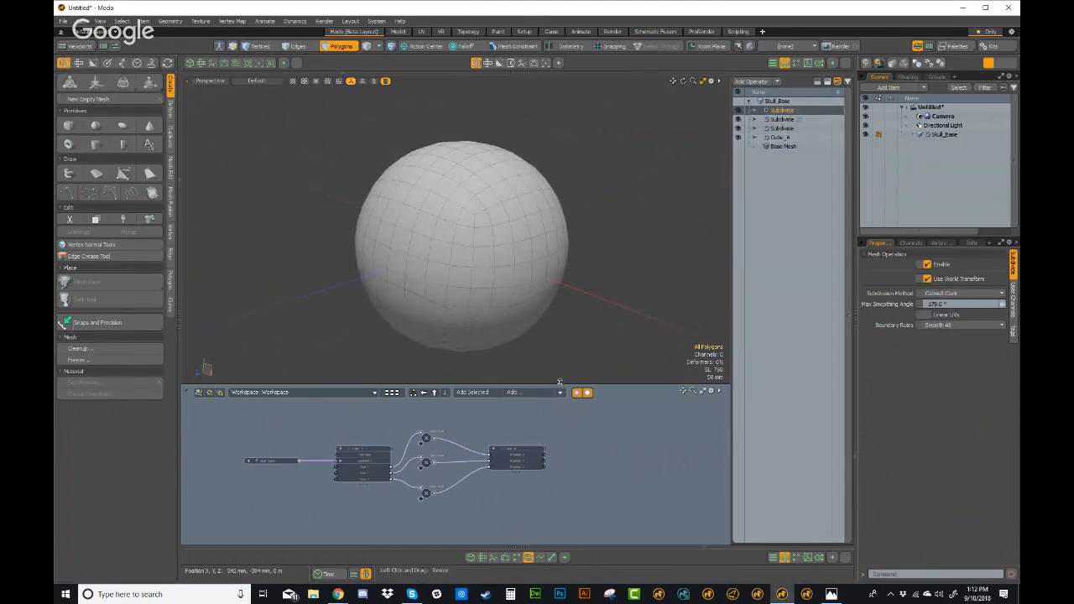
Step: Enlarge the 3D viewport by shrinking the schematic area and hiding the lower viewport
{"action": "left_click_drag", "start_coordinate": [559, 383], "coordinate": [560, 442]}
{"action": "left_click_drag", "start_coordinate": [633, 233], "coordinate": [598, 158], "text": "alt"}
{"action": "right_click", "coordinate": [598, 132], "text": "alt"}
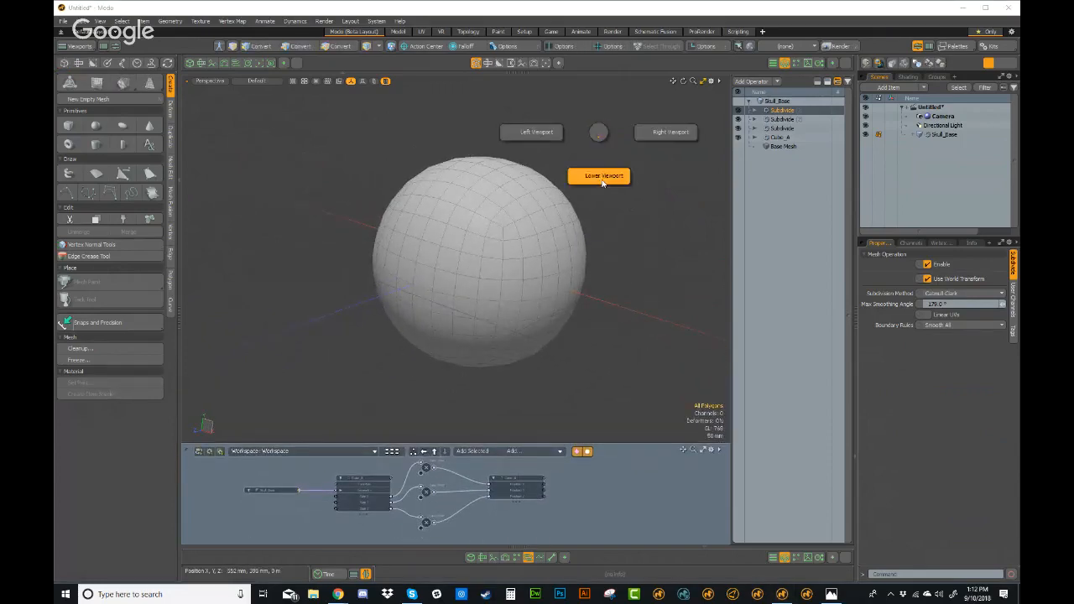
{"action": "left_click", "coordinate": [604, 183]}
{"action": "left_click_drag", "start_coordinate": [604, 179], "coordinate": [614, 225], "text": "alt"}
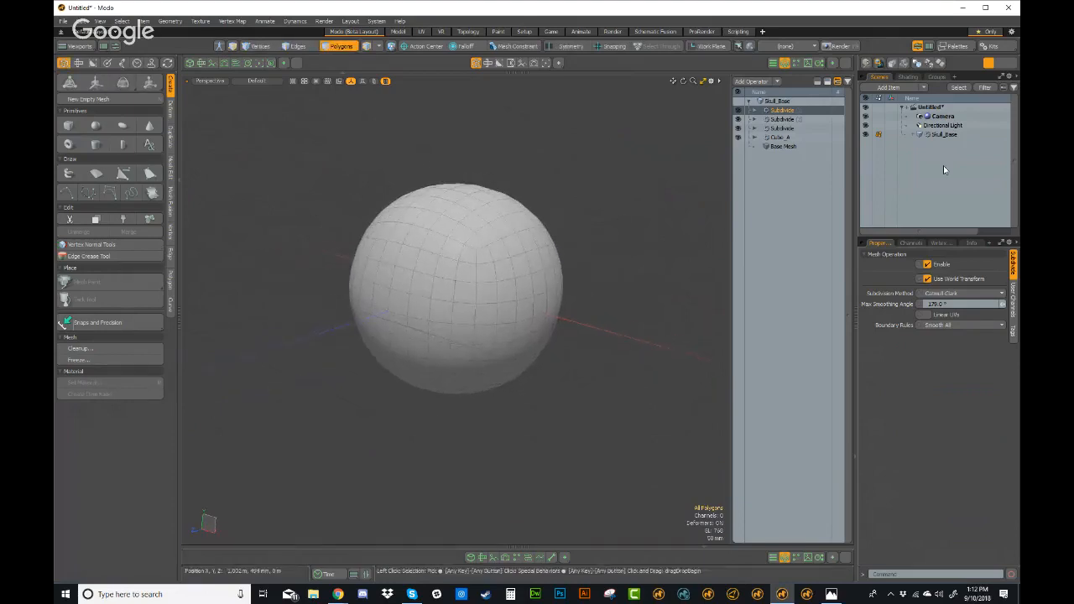
Step: Create a new mesh item named Skull_Outer and hide the Skull_Base item
{"action": "key", "text": "n"}
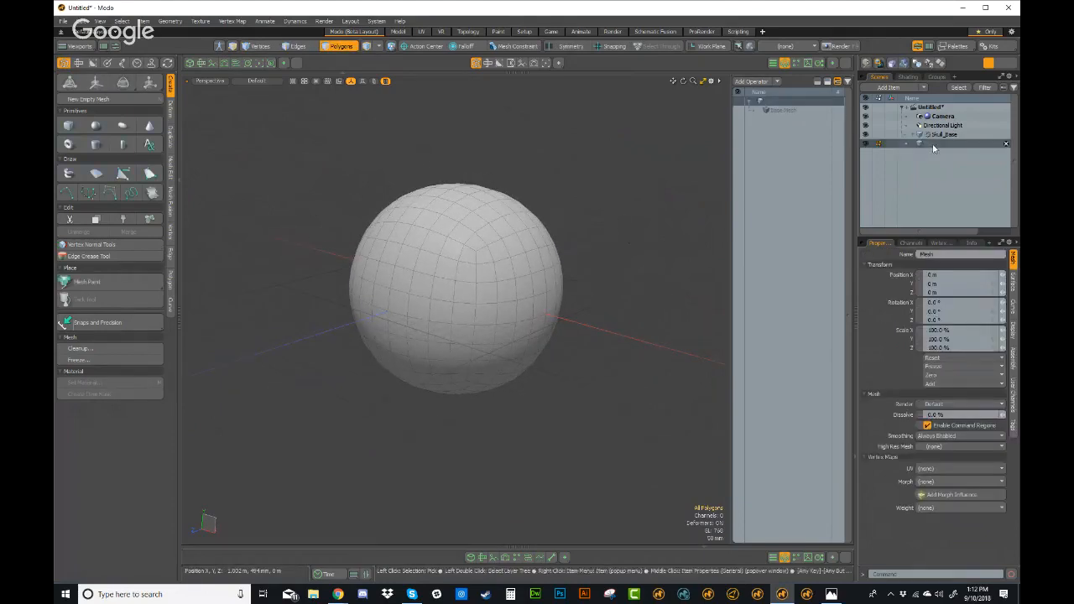
{"action": "left_click", "coordinate": [935, 144]}
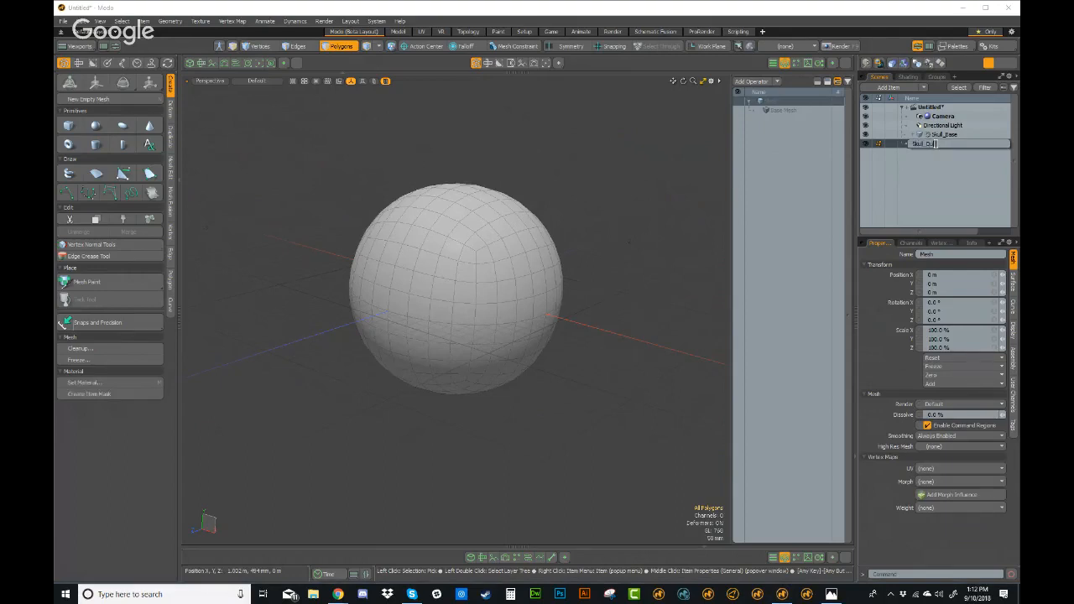
{"action": "key", "text": "Return"}
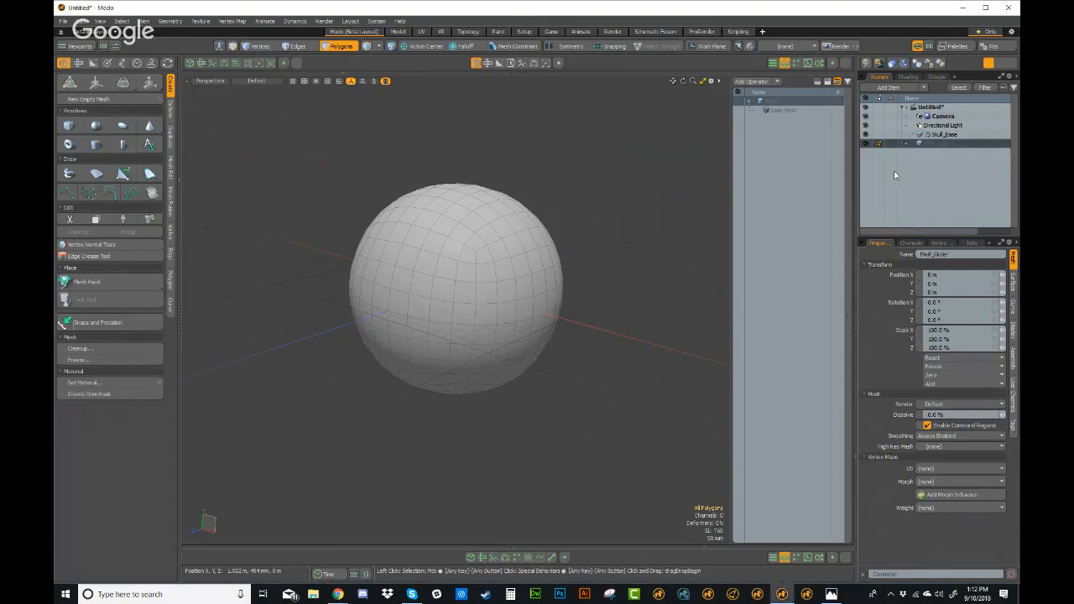
{"action": "left_click_drag", "start_coordinate": [568, 384], "coordinate": [584, 325], "text": "alt"}
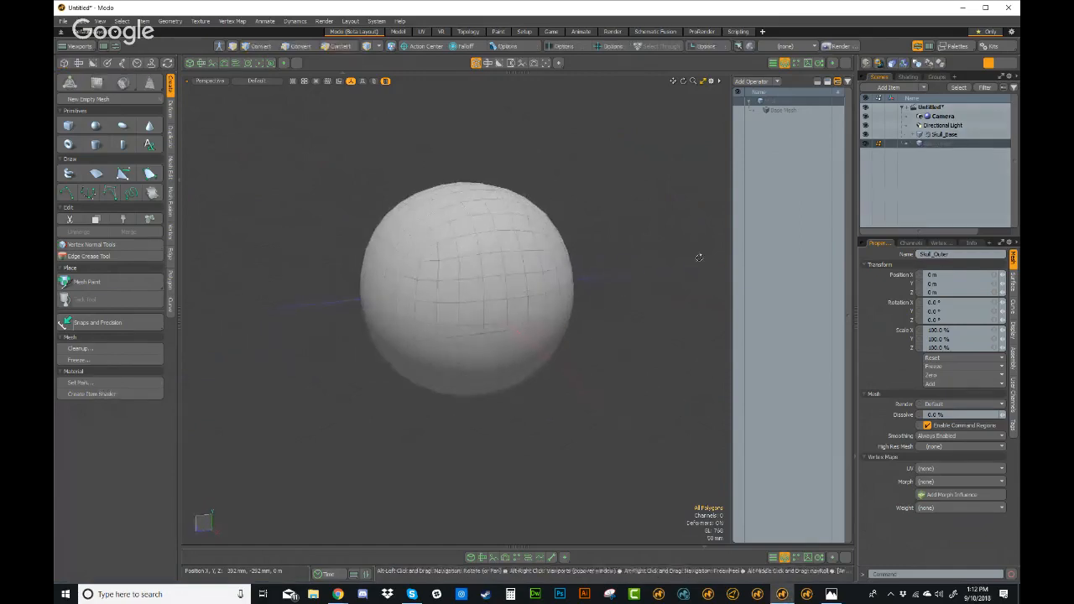
{"action": "left_click", "coordinate": [865, 136]}
{"action": "left_click", "coordinate": [932, 150]}
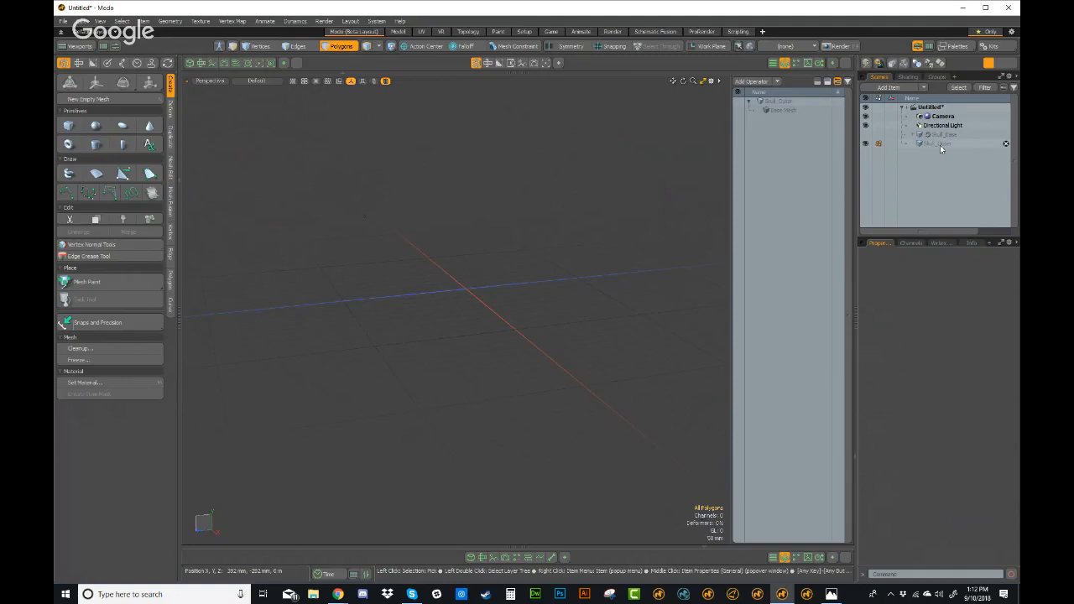
Step: Add a Merge Meshes operation to the Skull_Outer mesh
{"action": "left_click", "coordinate": [757, 82]}
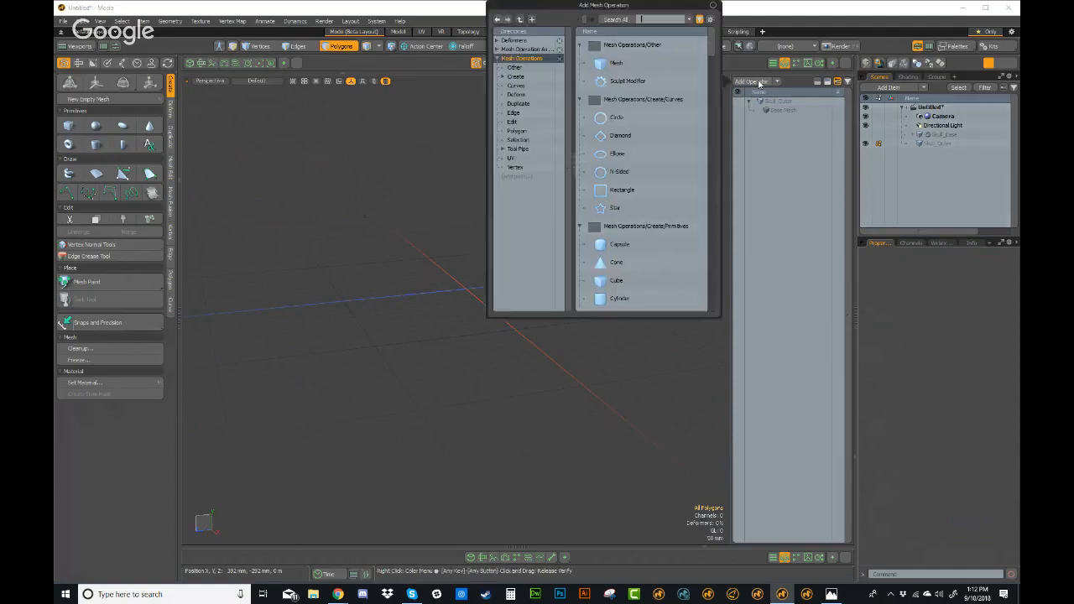
{"action": "type", "text": "merge"}
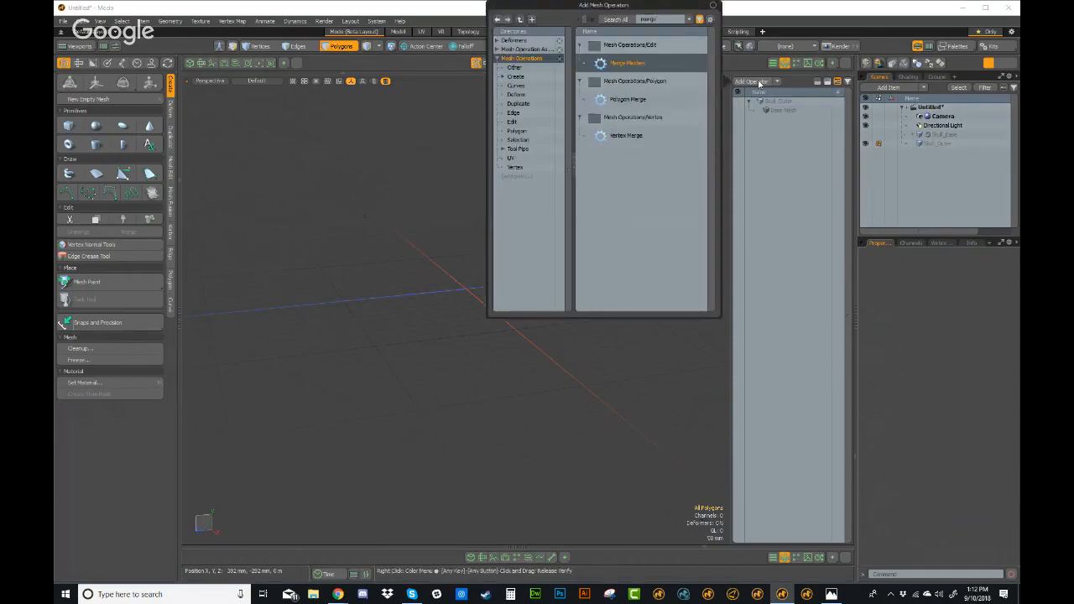
{"action": "double_click", "coordinate": [639, 64]}
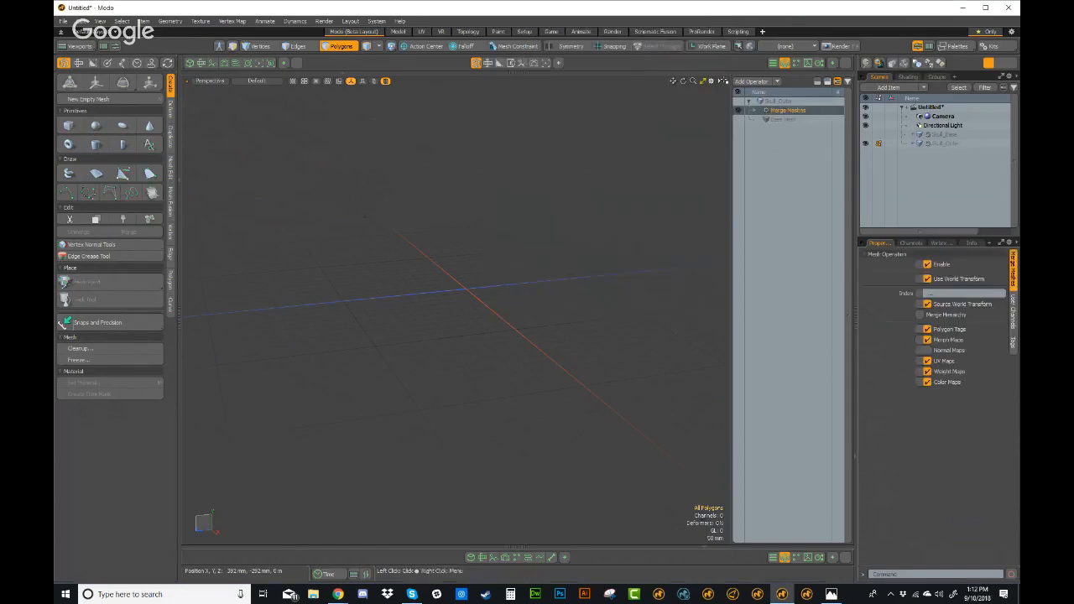
Step: Assign Skull_Base as the source of Skull_Outer's Merge Meshes operation and check the merged sphere
{"action": "left_click", "coordinate": [755, 111]}
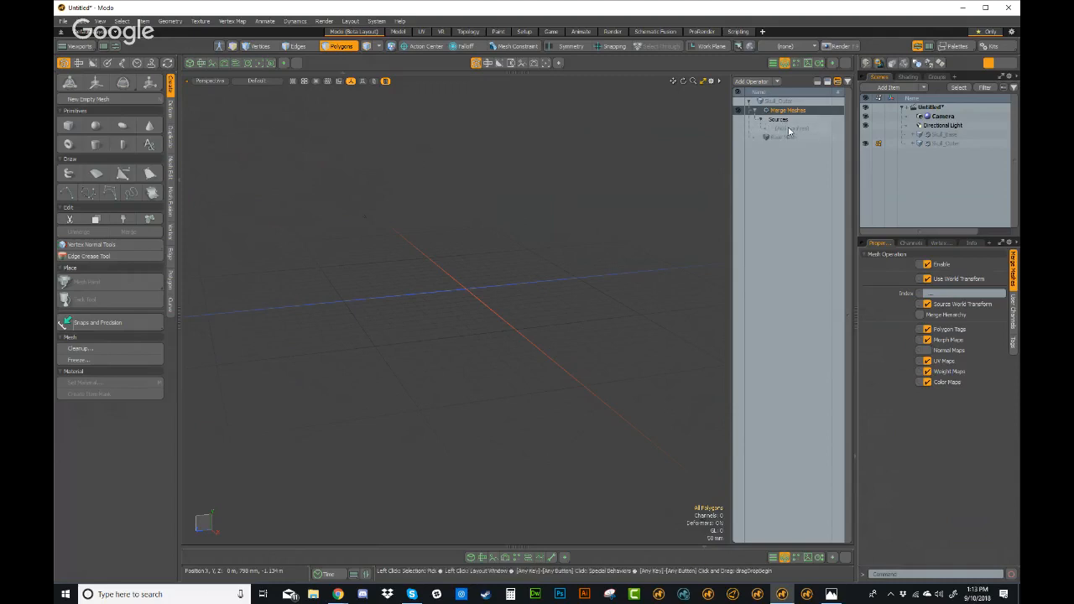
{"action": "left_click", "coordinate": [787, 131]}
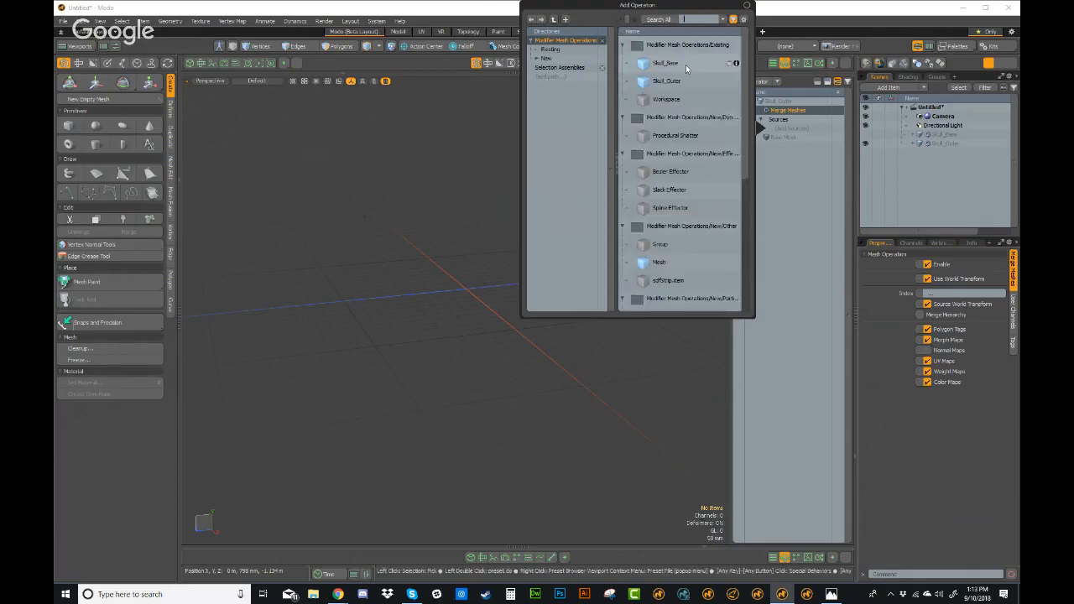
{"action": "double_click", "coordinate": [674, 66]}
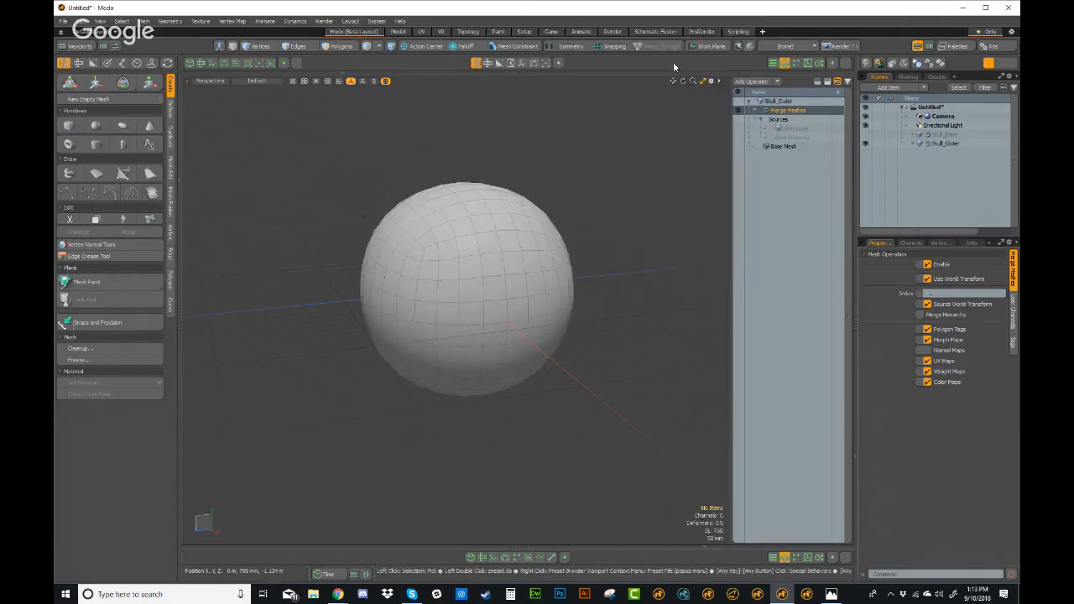
{"action": "left_click_drag", "start_coordinate": [565, 353], "coordinate": [618, 202], "text": "alt"}
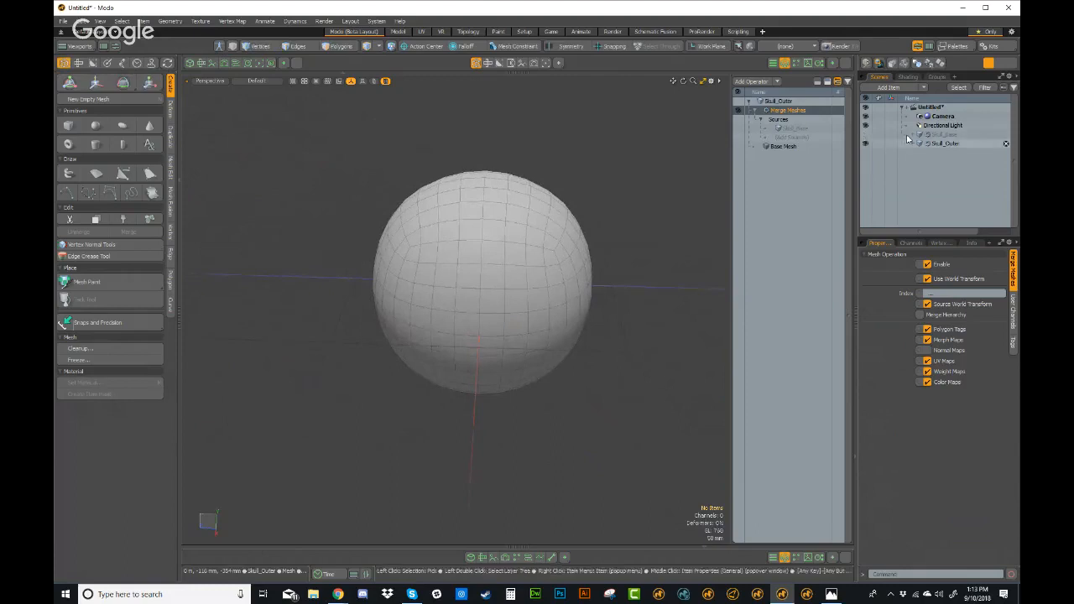
{"action": "left_click", "coordinate": [759, 119]}
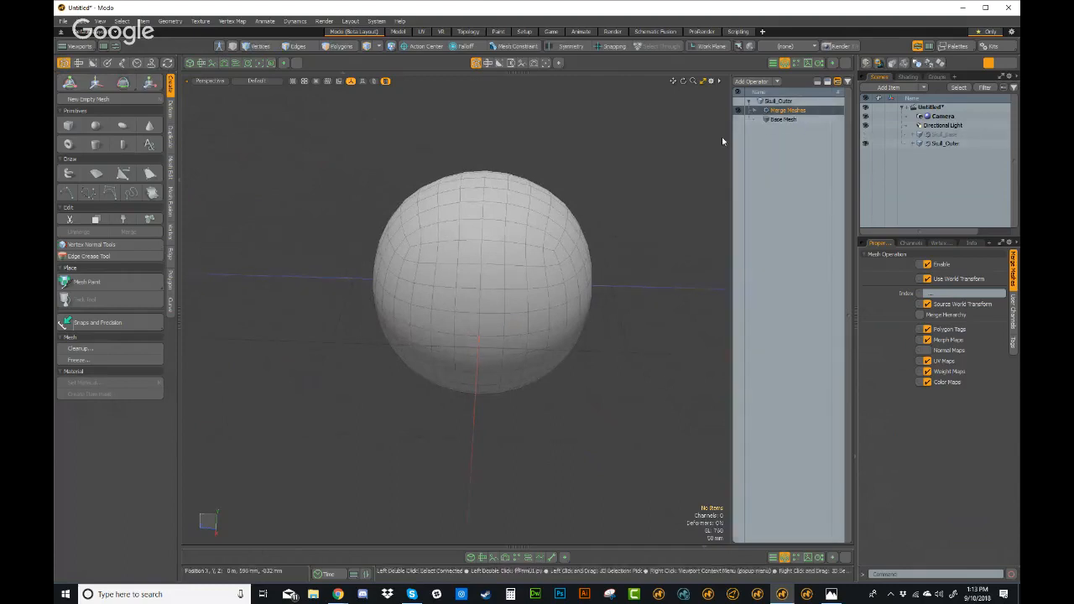
{"action": "left_click_drag", "start_coordinate": [721, 137], "coordinate": [681, 204], "text": "alt"}
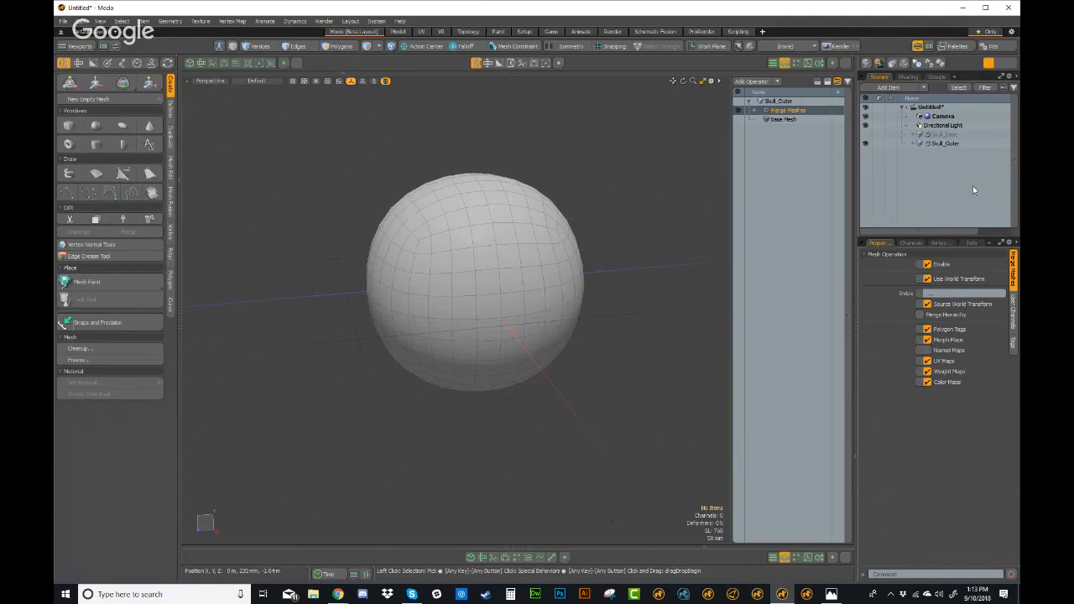
Step: Create another new mesh item and name it Back_Trim
{"action": "key", "text": "n"}
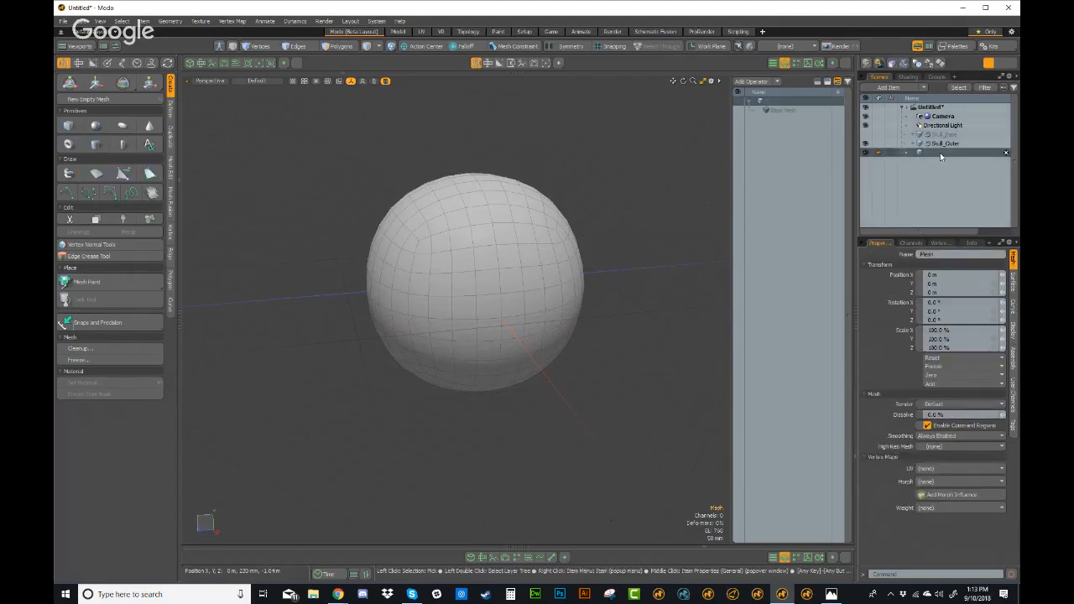
{"action": "left_click", "coordinate": [940, 153]}
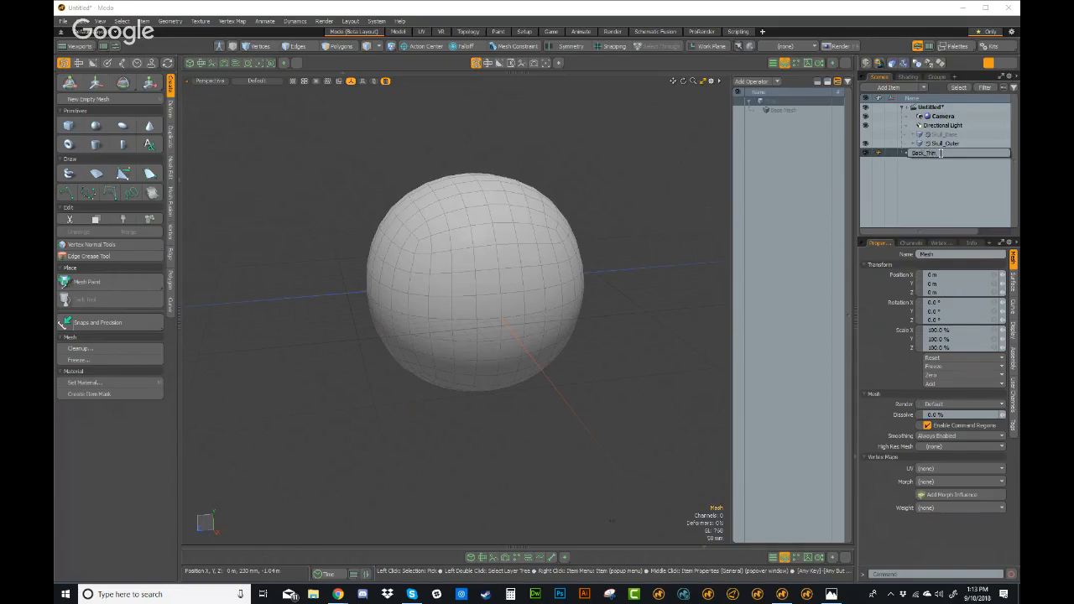
{"action": "type", "text": "Back_Trim"}
{"action": "key", "text": "Return"}
Step: Add a Cube mesh operation to the Back_Trim mesh
{"action": "left_click_drag", "start_coordinate": [610, 278], "coordinate": [504, 211], "text": "alt"}
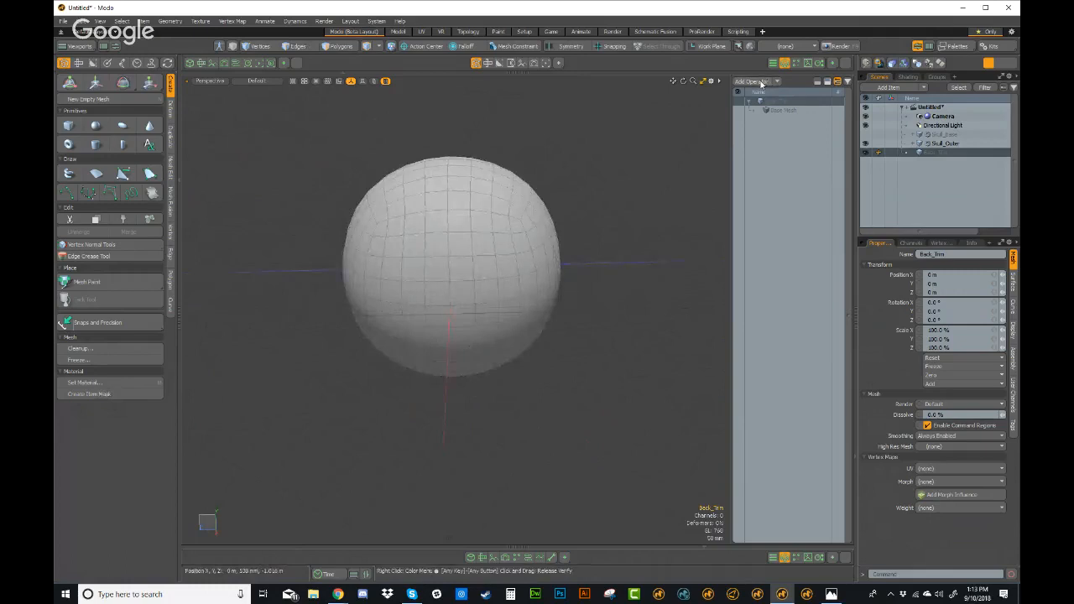
{"action": "left_click", "coordinate": [753, 82]}
{"action": "scroll", "coordinate": [659, 220], "scroll_direction": "down", "scroll_amount": 1}
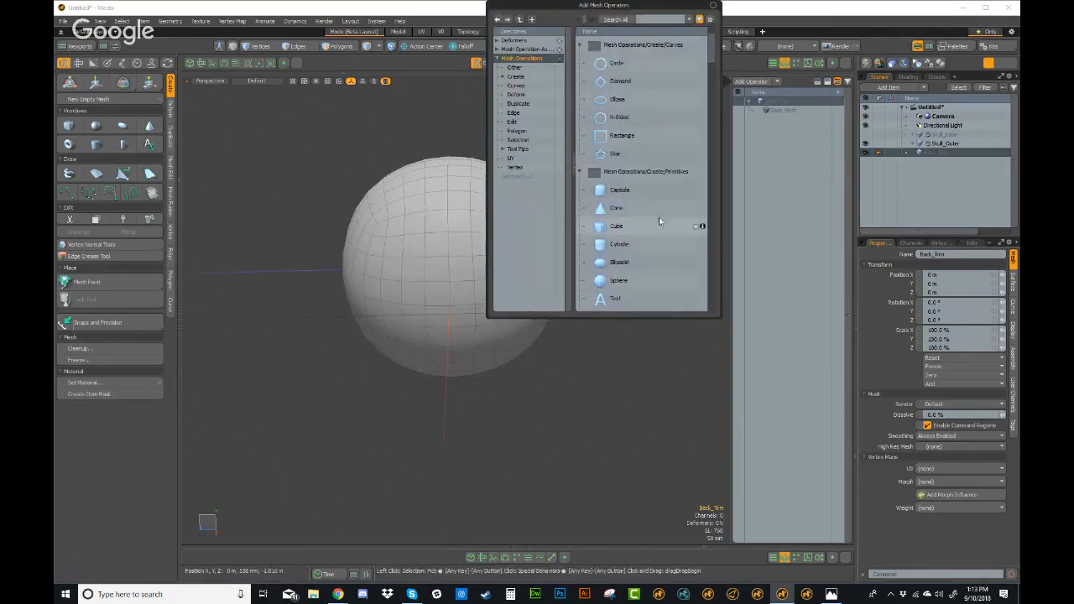
{"action": "double_click", "coordinate": [617, 226]}
Step: Reshape the Back_Trim cube into a slab about 1.22 m by 1.105 m by 480 mm, overlapping the sphere's back at about -355 mm in Z
{"action": "left_click_drag", "start_coordinate": [587, 265], "coordinate": [688, 321]}
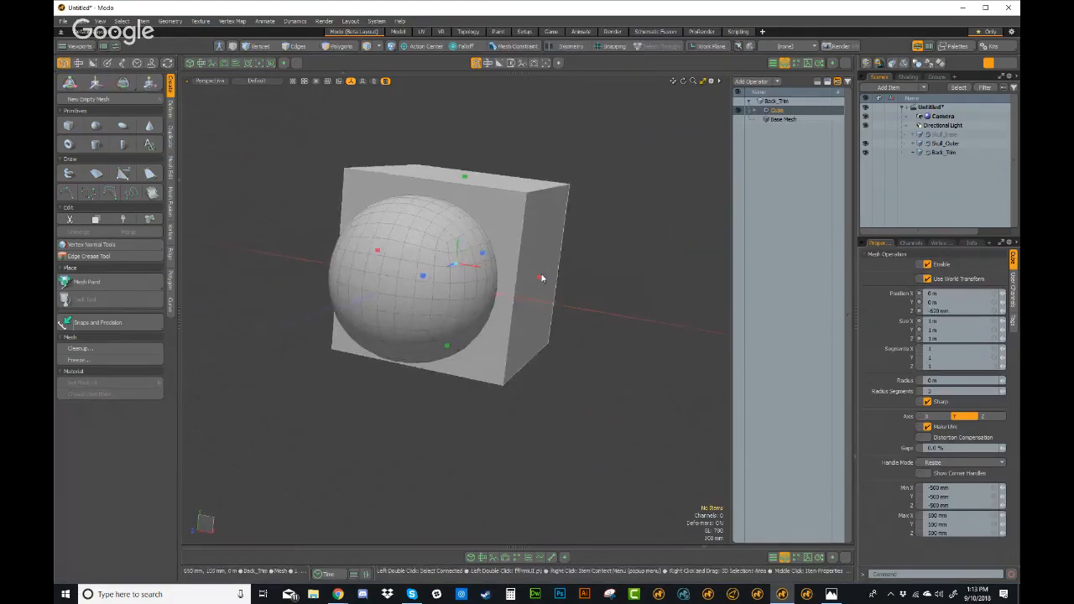
{"action": "left_click_drag", "start_coordinate": [542, 278], "coordinate": [565, 282]}
{"action": "left_click_drag", "start_coordinate": [369, 225], "coordinate": [438, 220], "text": "alt"}
{"action": "left_click_drag", "start_coordinate": [319, 228], "coordinate": [685, 277]}
{"action": "left_click", "coordinate": [576, 288]}
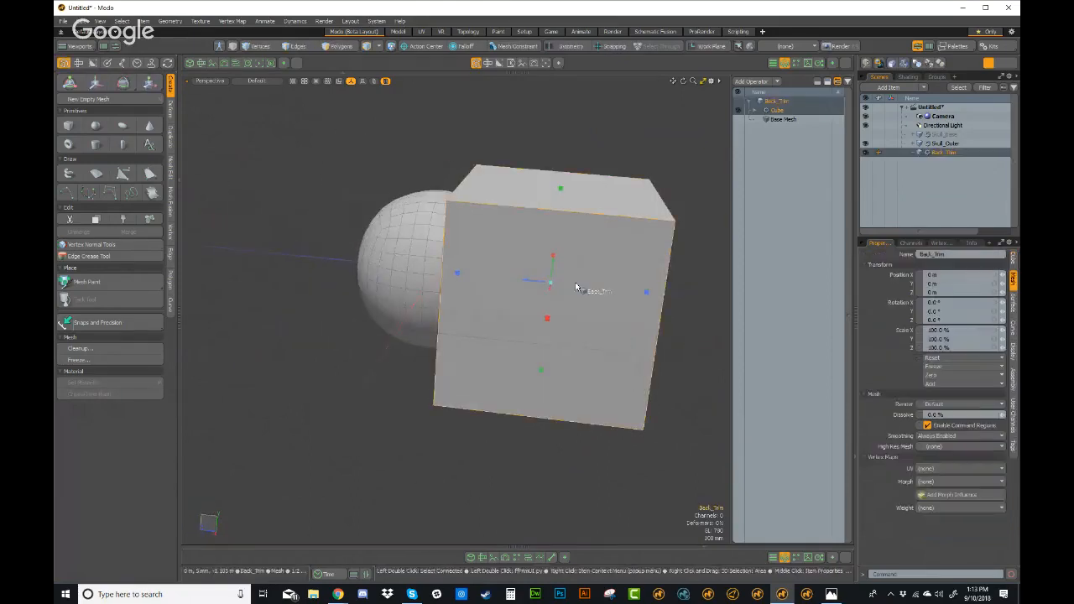
{"action": "left_click_drag", "start_coordinate": [601, 280], "coordinate": [520, 262], "text": "alt"}
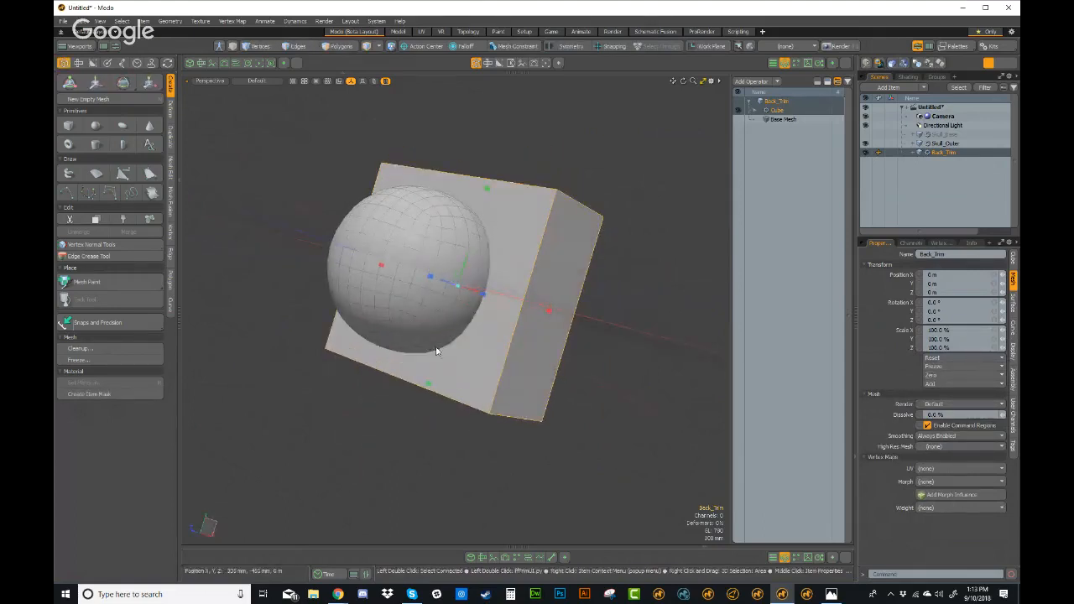
{"action": "left_click_drag", "start_coordinate": [436, 353], "coordinate": [451, 194], "text": "alt"}
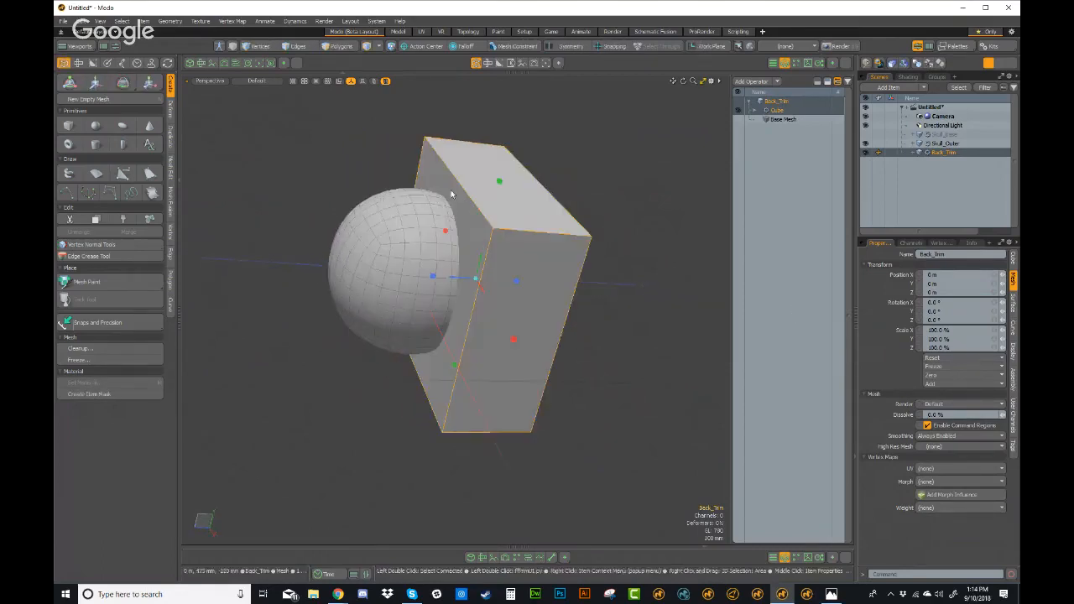
Step: Set the Back_Trim cube's segments to 8 in X, 8 in Y and 4 in Z, and its X and Y positions to 0
{"action": "left_click", "coordinate": [1012, 256]}
{"action": "left_click_drag", "start_coordinate": [971, 237], "coordinate": [973, 158]}
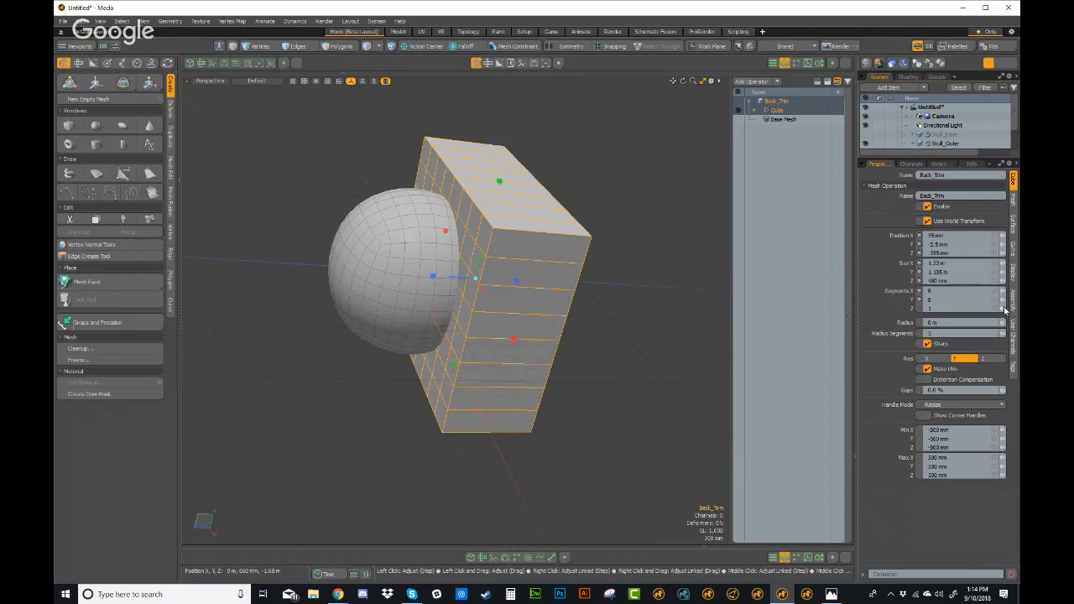
{"action": "left_click_drag", "start_coordinate": [663, 276], "coordinate": [638, 277], "text": "alt"}
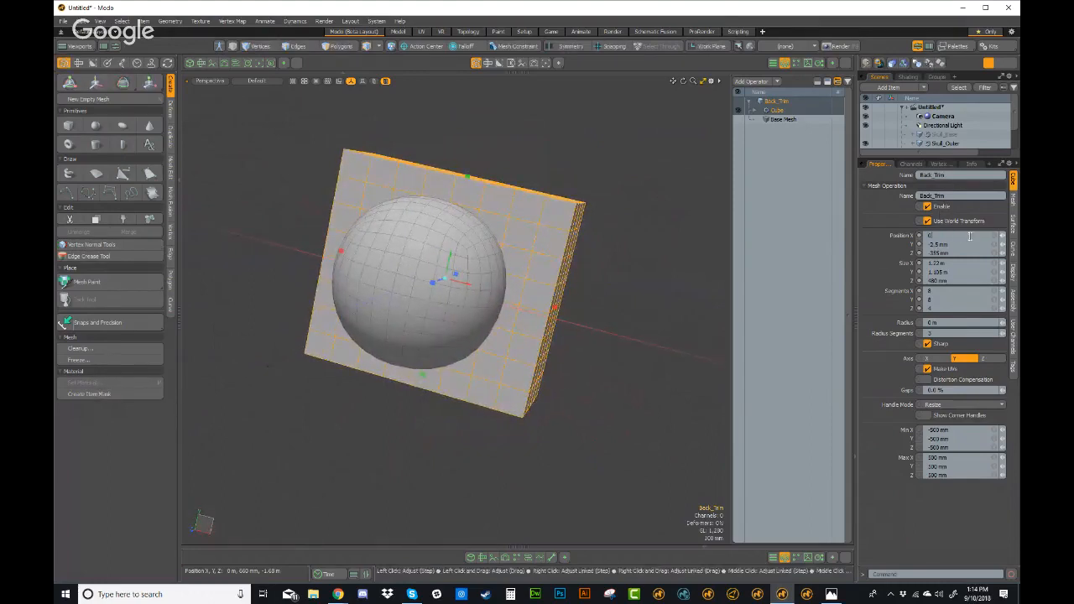
{"action": "key", "text": "Return"}
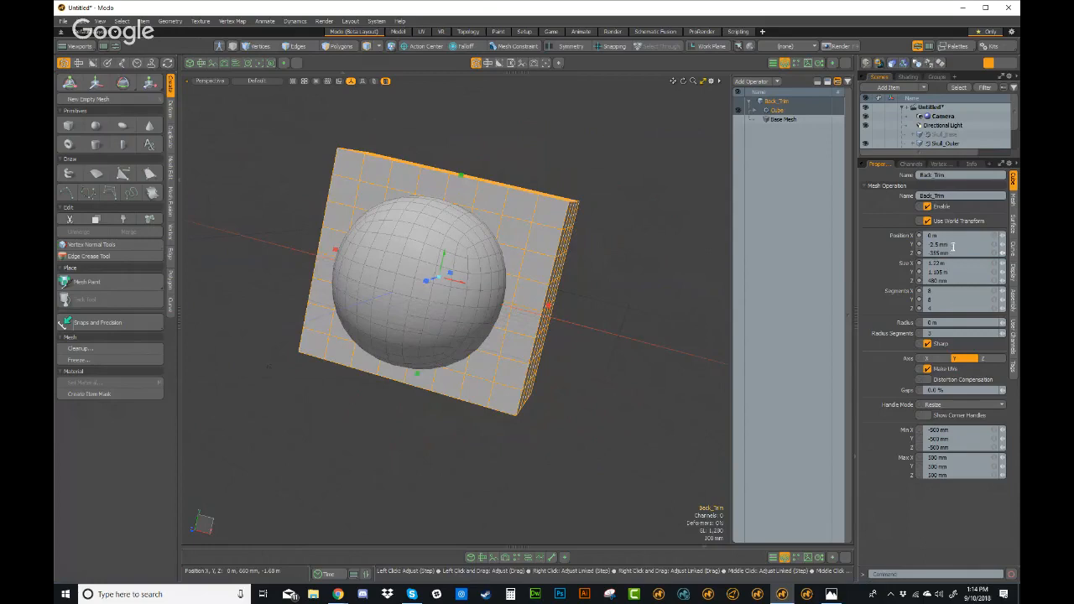
{"action": "left_click_drag", "start_coordinate": [465, 193], "coordinate": [338, 231], "text": "alt"}
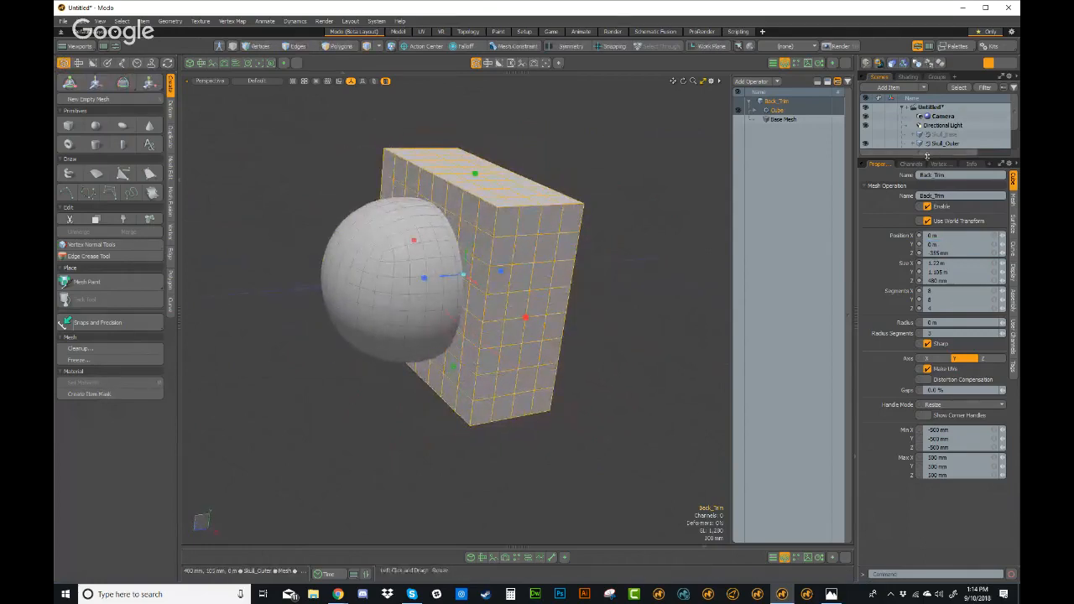
Step: Enlarge the item list and hide the Back_Trim item
{"action": "left_click_drag", "start_coordinate": [927, 156], "coordinate": [926, 251]}
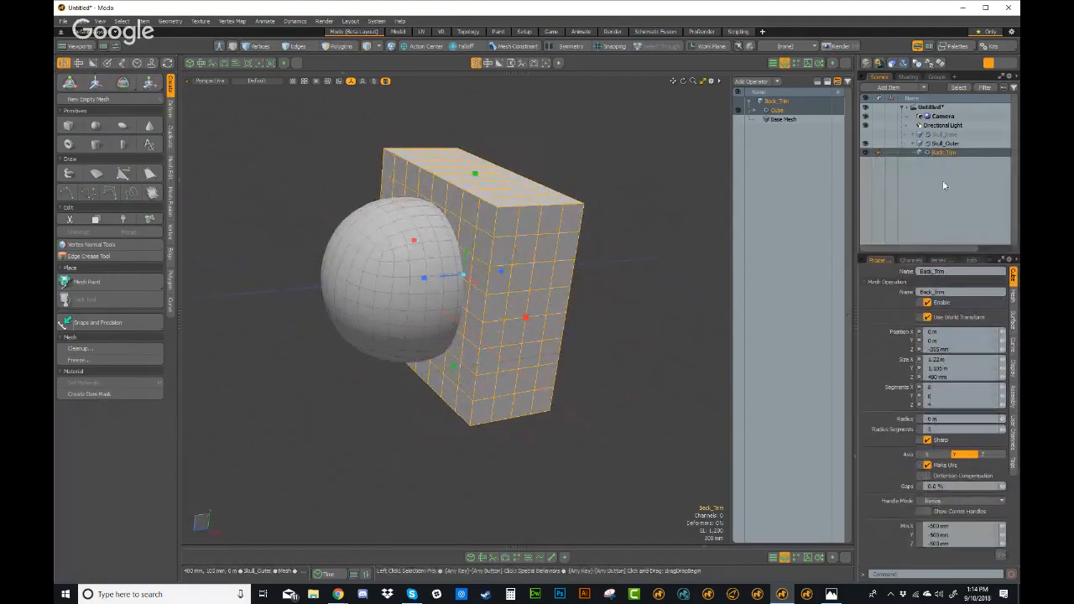
{"action": "left_click", "coordinate": [867, 154]}
{"action": "left_click_drag", "start_coordinate": [588, 336], "coordinate": [638, 352], "text": "alt"}
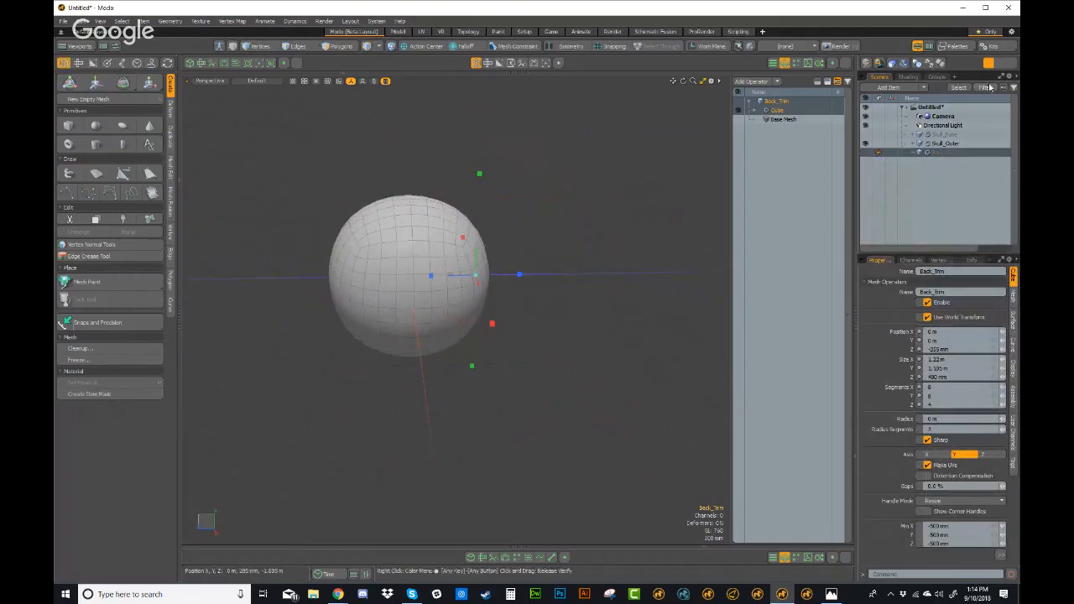
Step: Start adding a Boolean operation above Merge Meshes in the Skull_Outer stack
{"action": "left_click", "coordinate": [944, 143]}
{"action": "left_click_drag", "start_coordinate": [503, 369], "coordinate": [568, 259], "text": "alt"}
{"action": "left_click", "coordinate": [788, 110]}
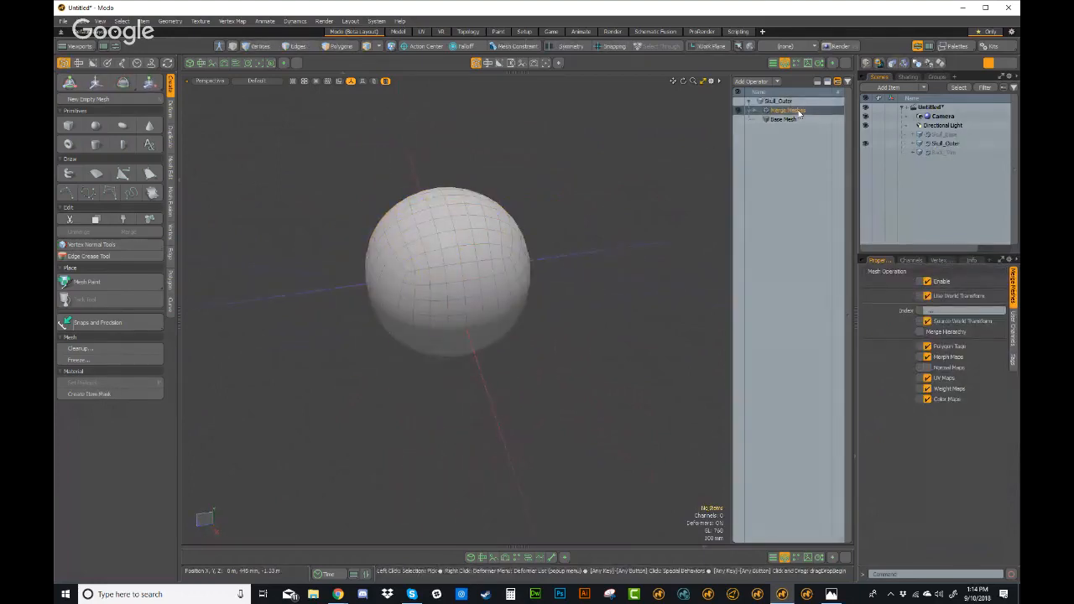
{"action": "left_click", "coordinate": [751, 81]}
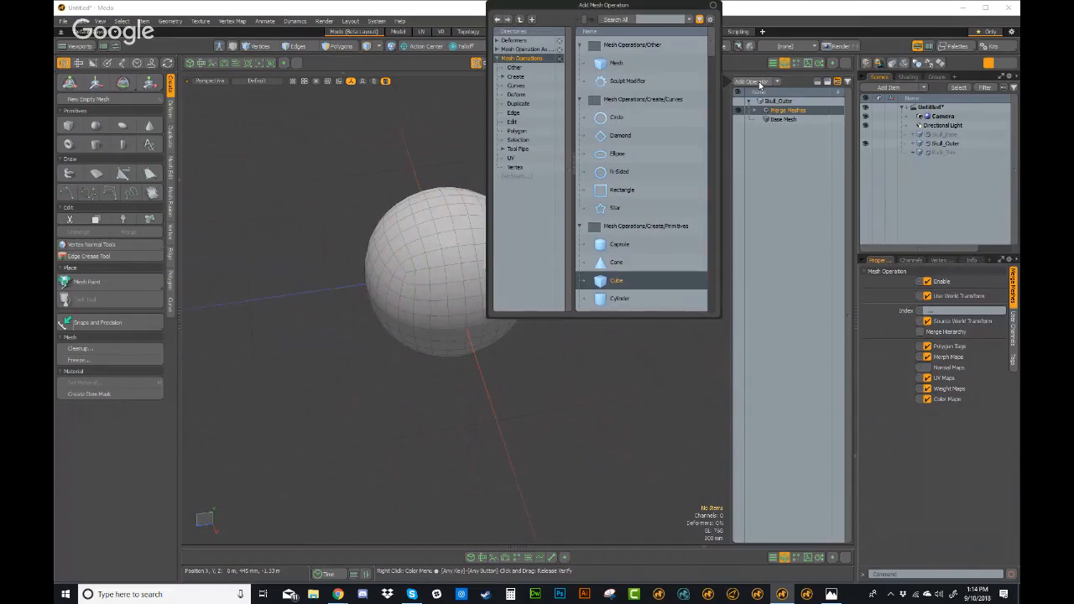
{"action": "type", "text": "bool"}
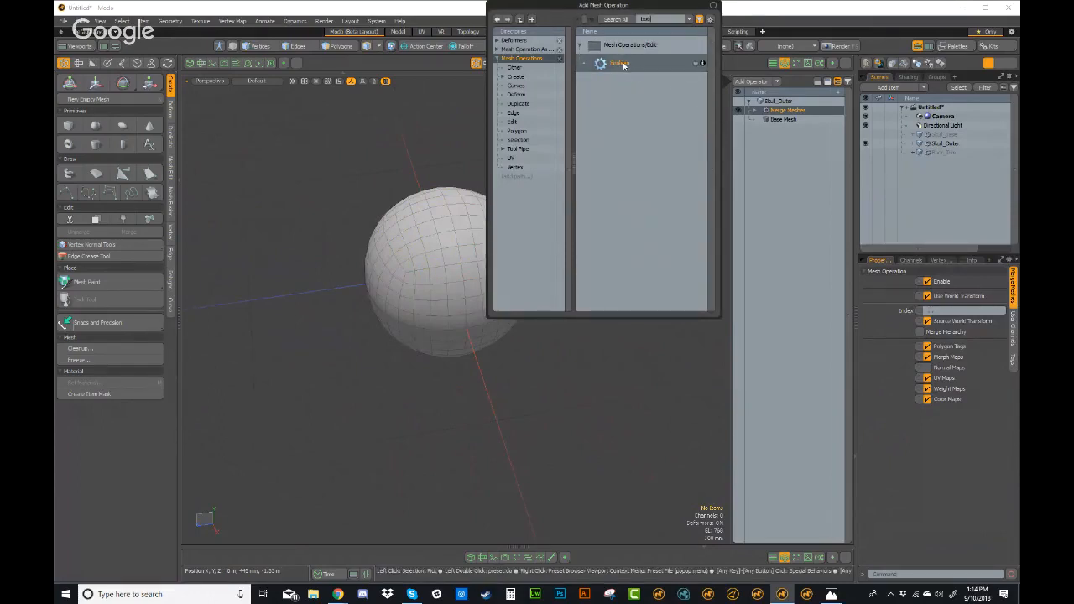
{"action": "double_click", "coordinate": [621, 64]}
Step: Create the Boolean with Back_Trim as the driver surface and Subtract as the operation, and inspect the cut back of the sphere
{"action": "mouse_move", "coordinate": [573, 115]}
{"action": "left_mouse_down"}
{"action": "mouse_move", "coordinate": [590, 104]}
{"action": "mouse_move", "coordinate": [553, 118]}
{"action": "left_mouse_up"}
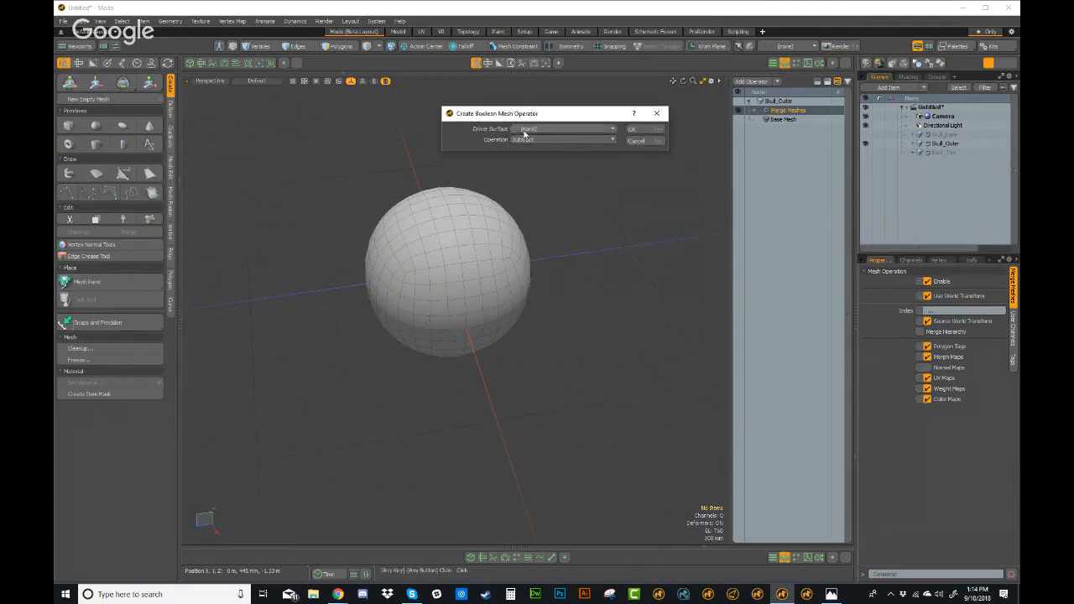
{"action": "left_click", "coordinate": [541, 130]}
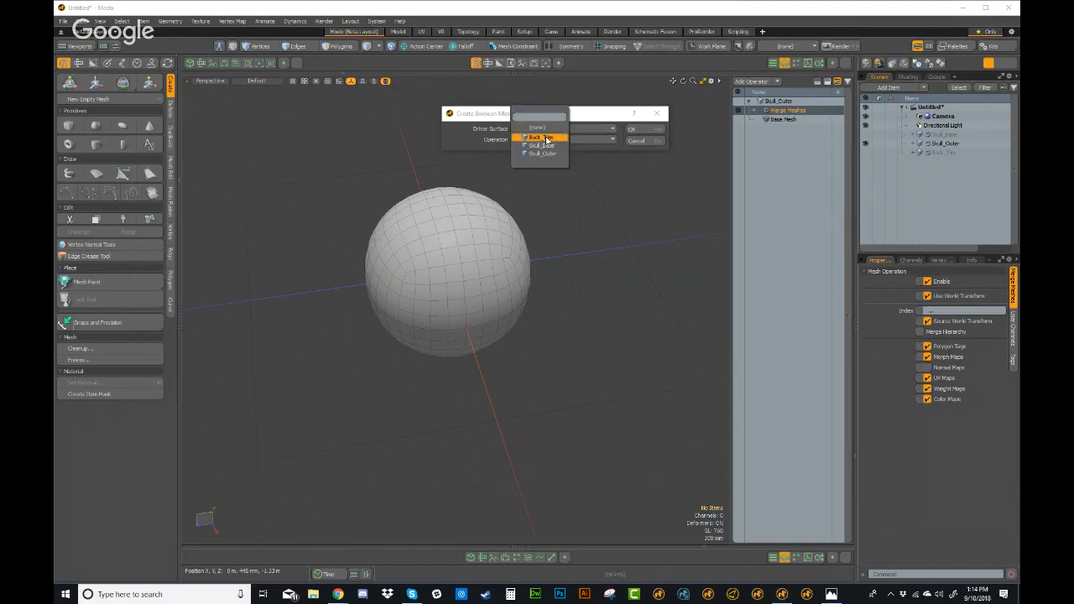
{"action": "left_click", "coordinate": [546, 138]}
{"action": "left_click", "coordinate": [532, 141]}
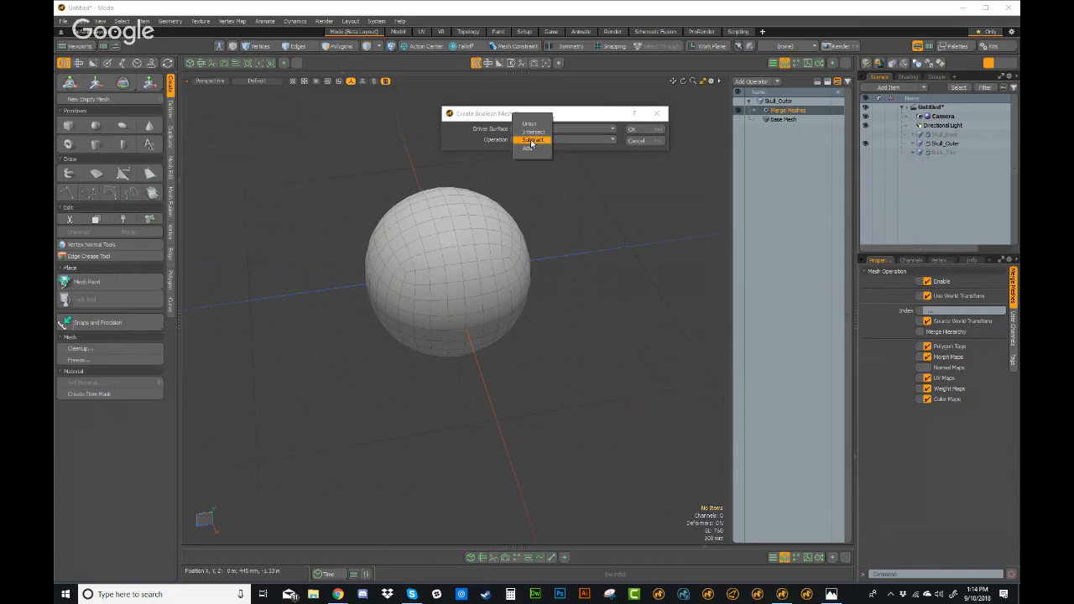
{"action": "left_click", "coordinate": [537, 143]}
{"action": "left_click", "coordinate": [640, 130]}
{"action": "left_click_drag", "start_coordinate": [647, 154], "coordinate": [553, 281], "text": "alt"}
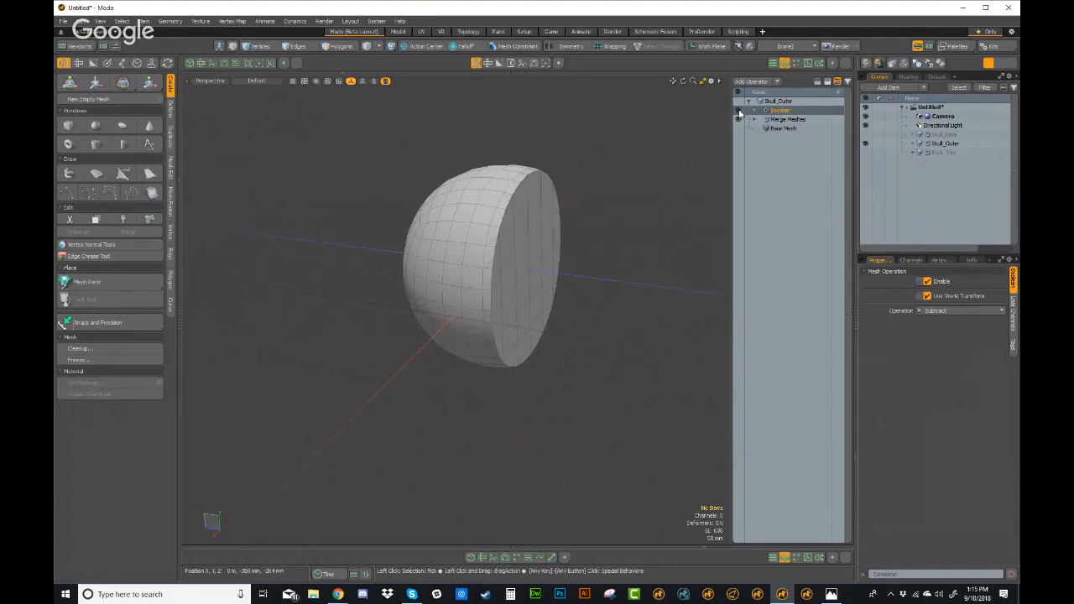
Step: Toggle the Boolean operation off and on and compare the whole sphere with the trimmed one from several angles
{"action": "left_click", "coordinate": [739, 111]}
{"action": "left_click", "coordinate": [738, 111]}
{"action": "left_click", "coordinate": [738, 110]}
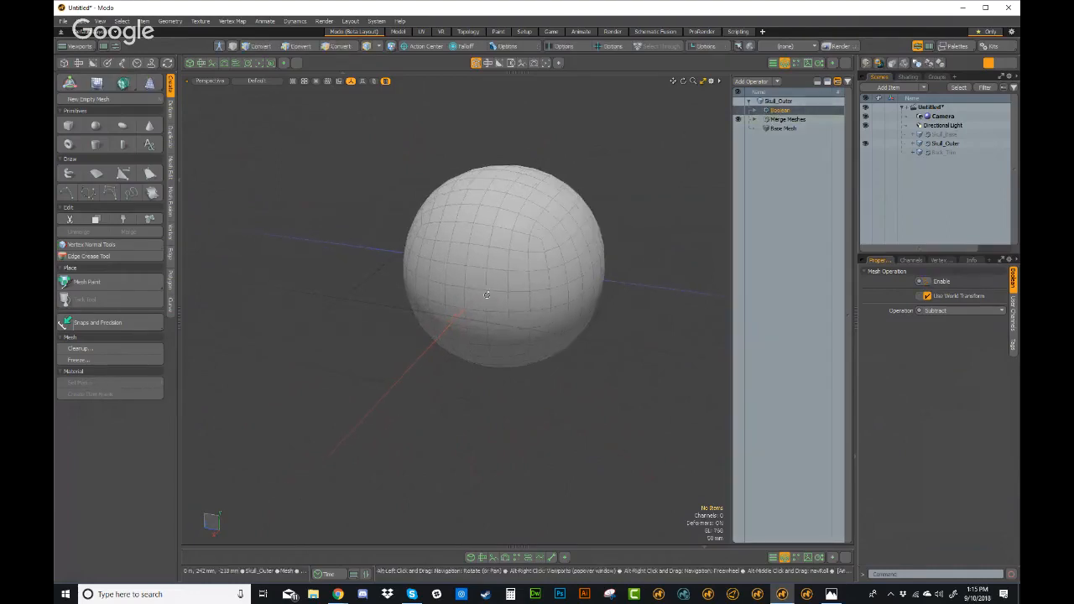
{"action": "left_click_drag", "start_coordinate": [537, 319], "coordinate": [666, 194], "text": "alt"}
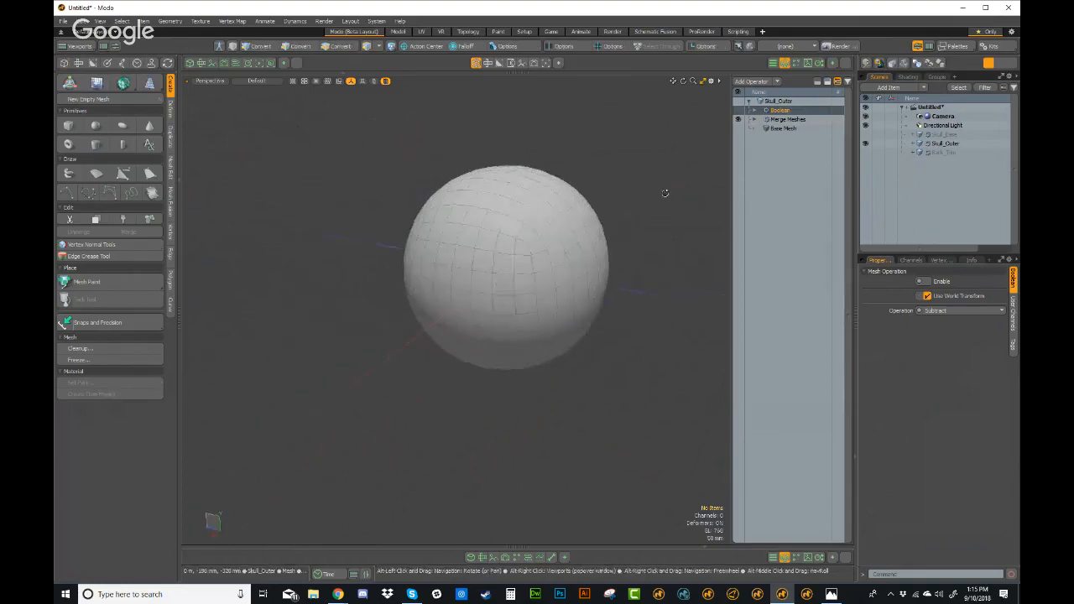
{"action": "left_click", "coordinate": [738, 111]}
{"action": "left_click_drag", "start_coordinate": [587, 244], "coordinate": [529, 268], "text": "alt"}
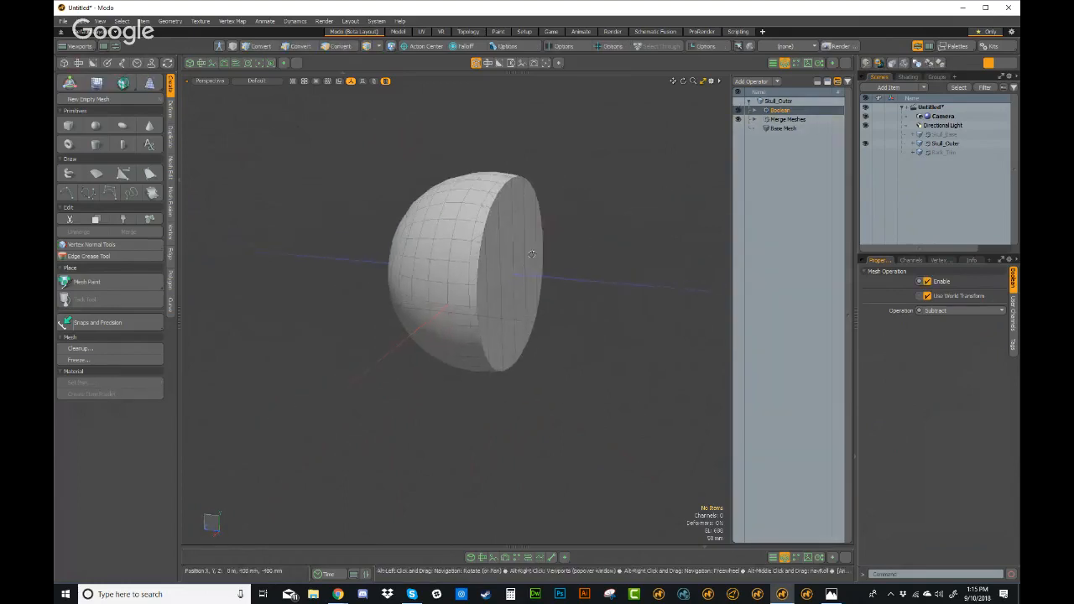
Step: Move the Back_Trim item along Z to about -28 mm to shift the cut on the back of the skull
{"action": "left_click", "coordinate": [940, 153]}
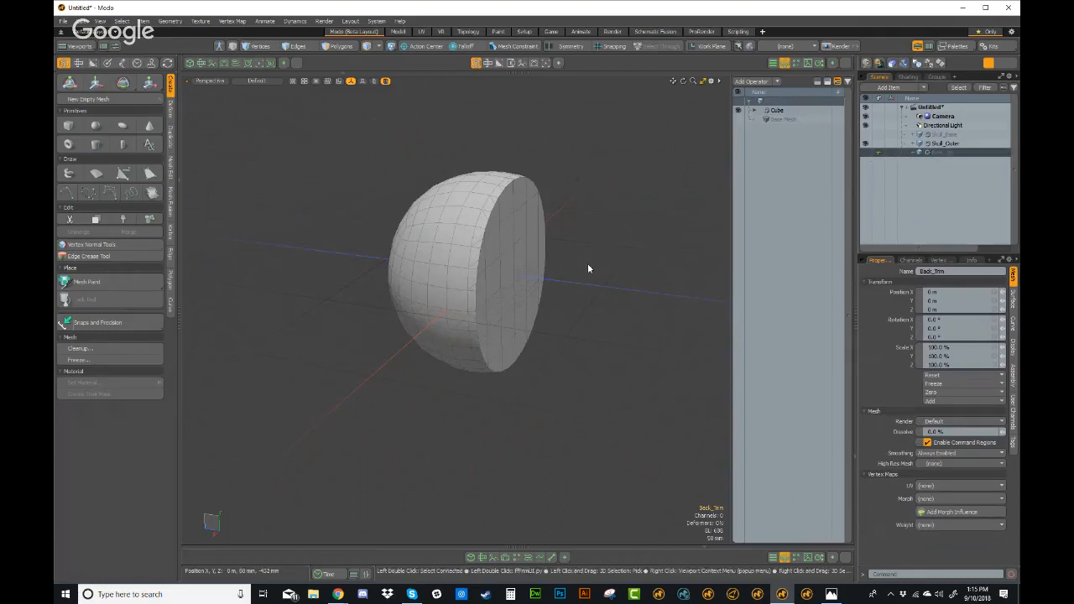
{"action": "key", "text": "w"}
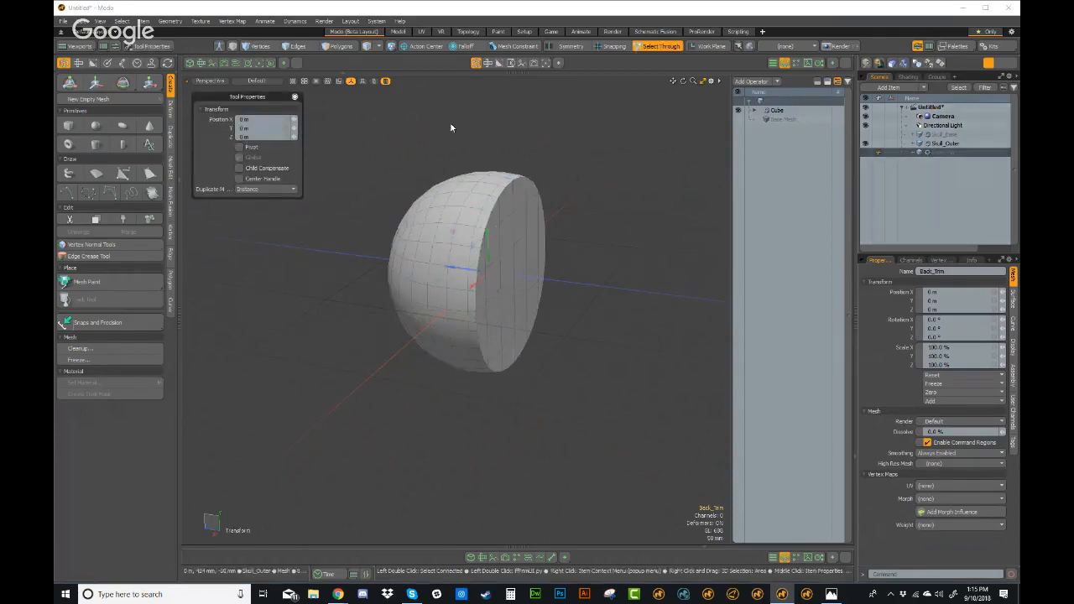
{"action": "left_click_drag", "start_coordinate": [431, 294], "coordinate": [472, 352], "text": "alt"}
{"action": "left_click_drag", "start_coordinate": [450, 270], "coordinate": [381, 266]}
{"action": "left_click_drag", "start_coordinate": [467, 314], "coordinate": [474, 269], "text": "alt"}
{"action": "left_click_drag", "start_coordinate": [511, 304], "coordinate": [604, 297], "text": "alt"}
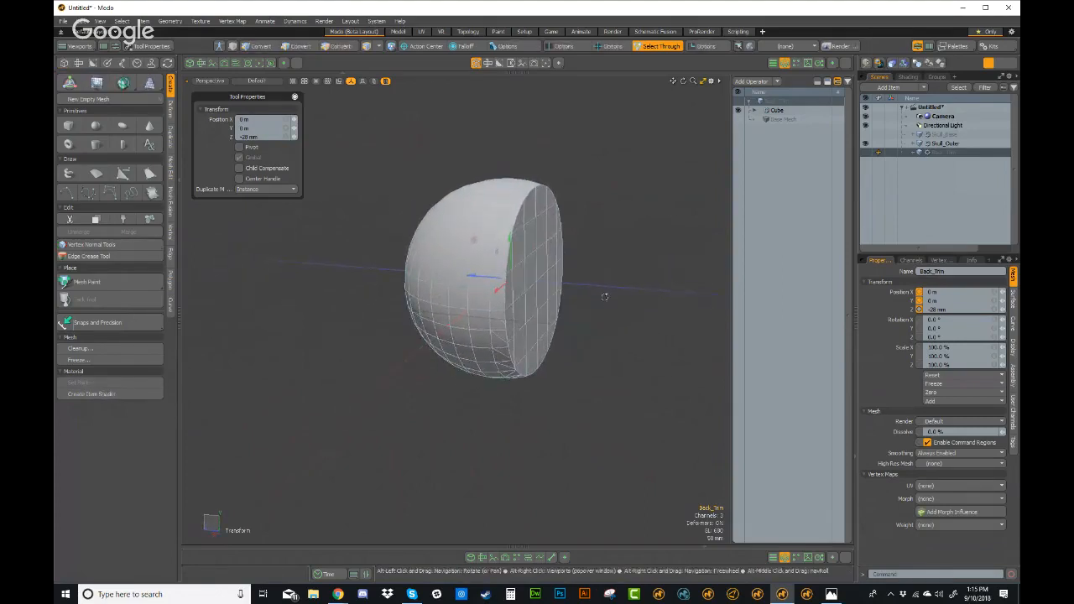
Step: Try to rotate the Back_Trim cube in polygon selection mode, and return to item mode
{"action": "left_click", "coordinate": [777, 110]}
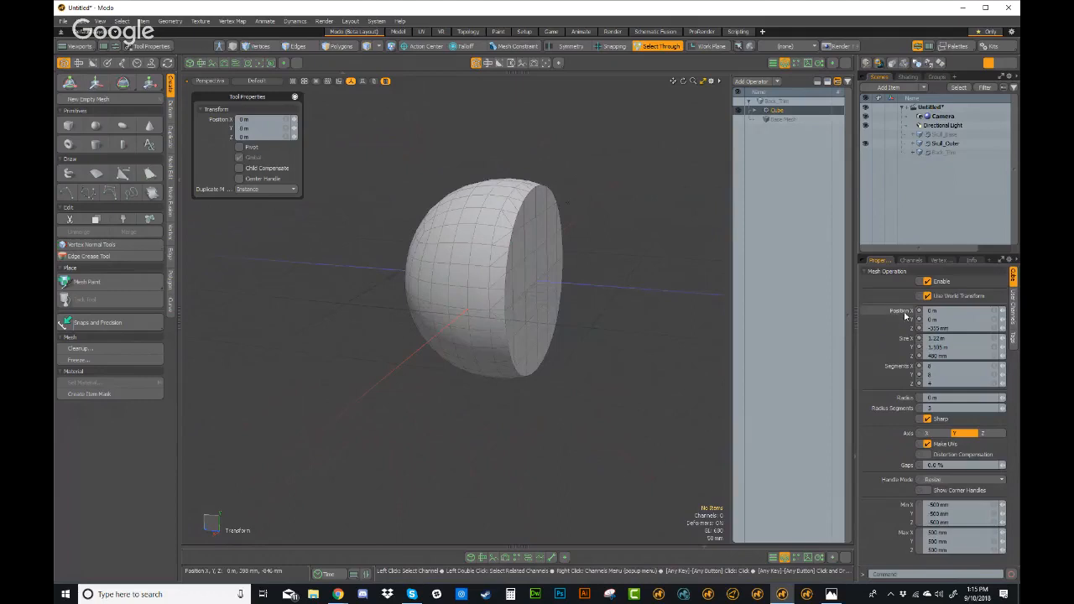
{"action": "left_click_drag", "start_coordinate": [470, 302], "coordinate": [517, 319], "text": "alt"}
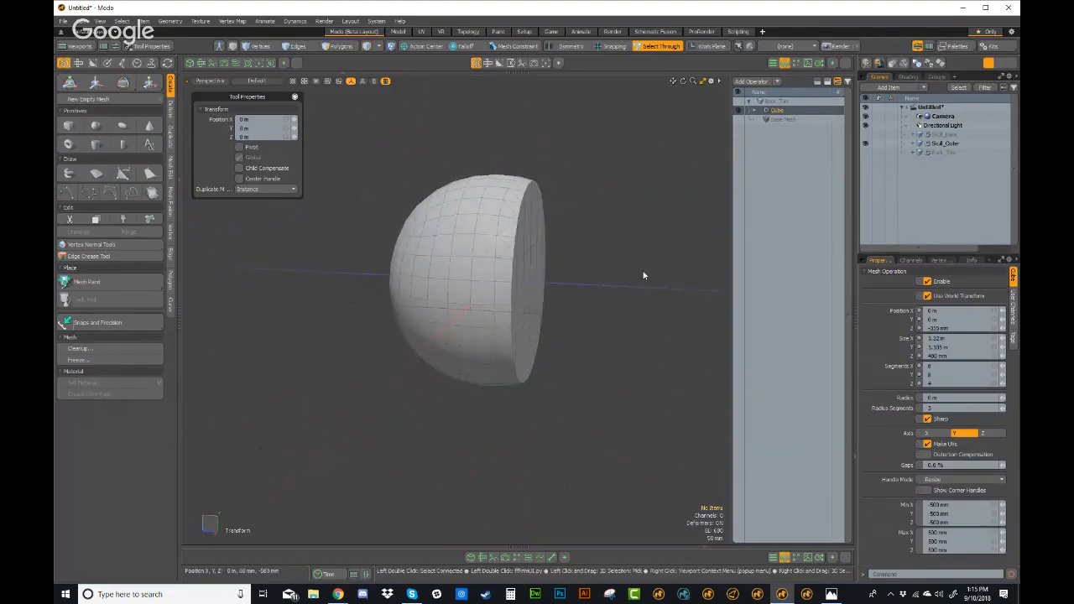
{"action": "key", "text": "e"}
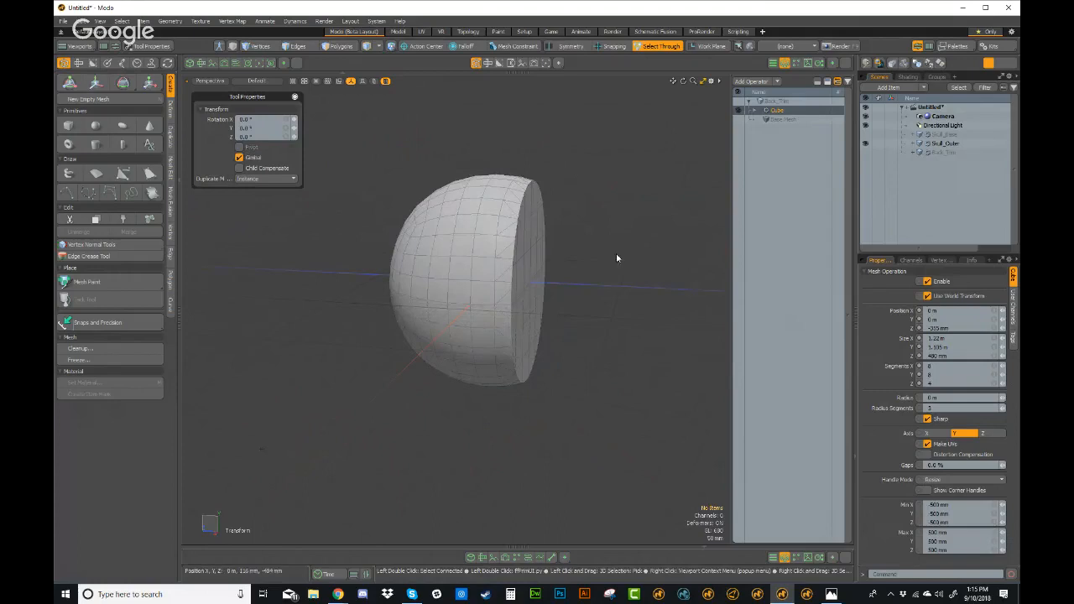
{"action": "left_click", "coordinate": [335, 46]}
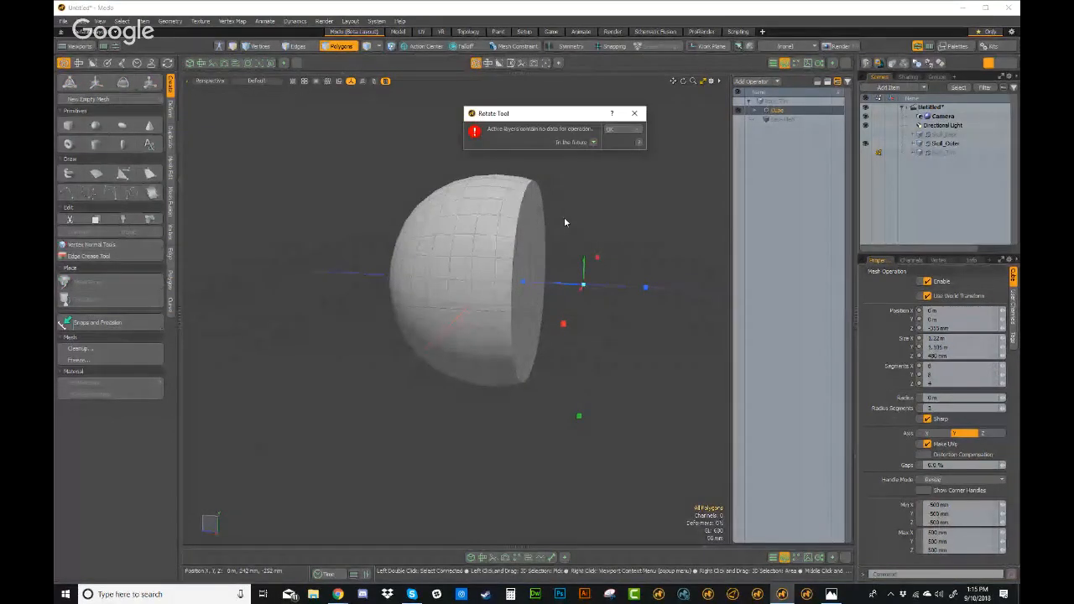
{"action": "left_click_drag", "start_coordinate": [505, 116], "coordinate": [457, 116]}
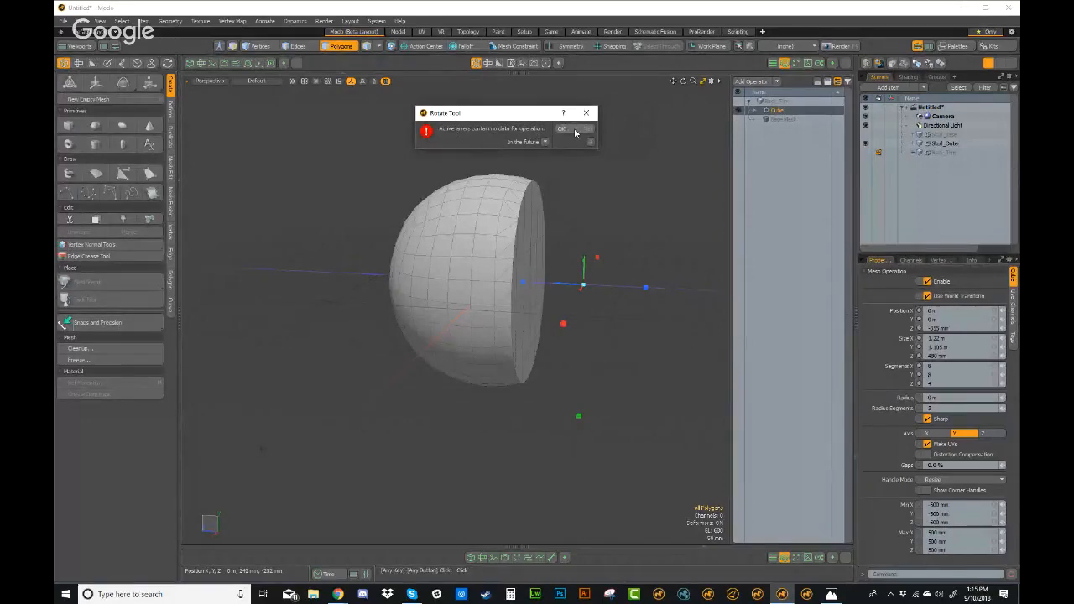
{"action": "left_click", "coordinate": [586, 112]}
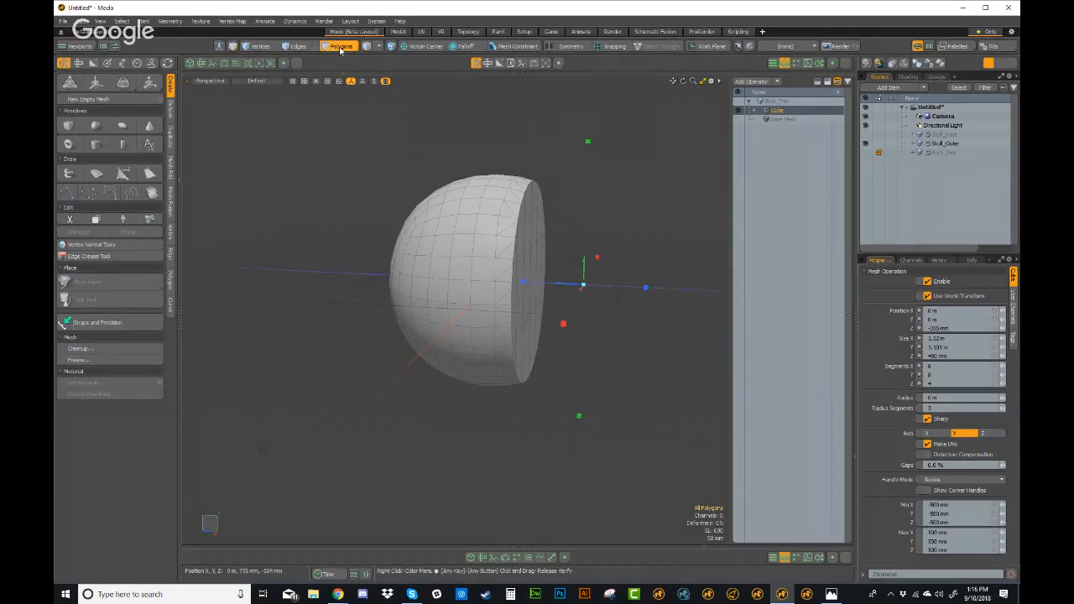
{"action": "left_click", "coordinate": [951, 154]}
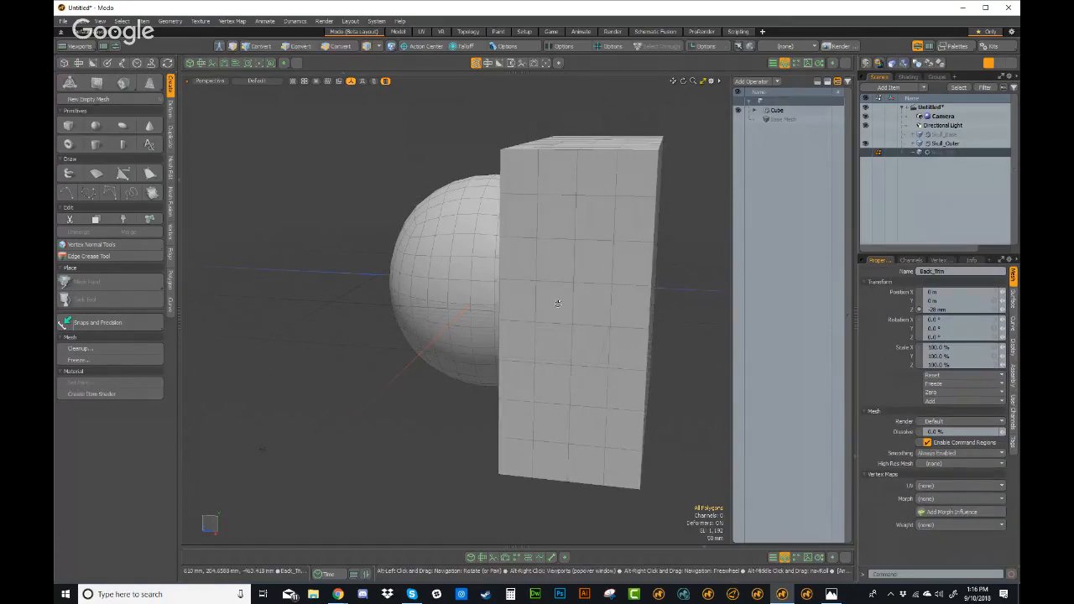
{"action": "mouse_move", "coordinate": [557, 304]}
{"action": "left_mouse_down", "text": "alt"}
{"action": "mouse_move", "coordinate": [599, 290]}
{"action": "mouse_move", "coordinate": [558, 290]}
{"action": "left_mouse_up", "text": "alt"}
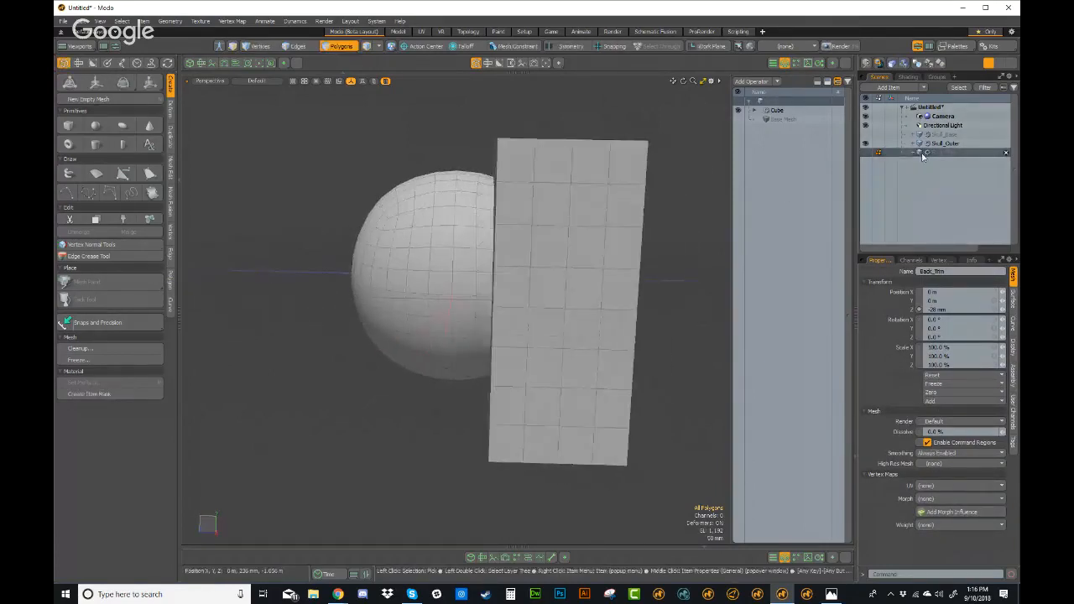
{"action": "key", "text": "e"}
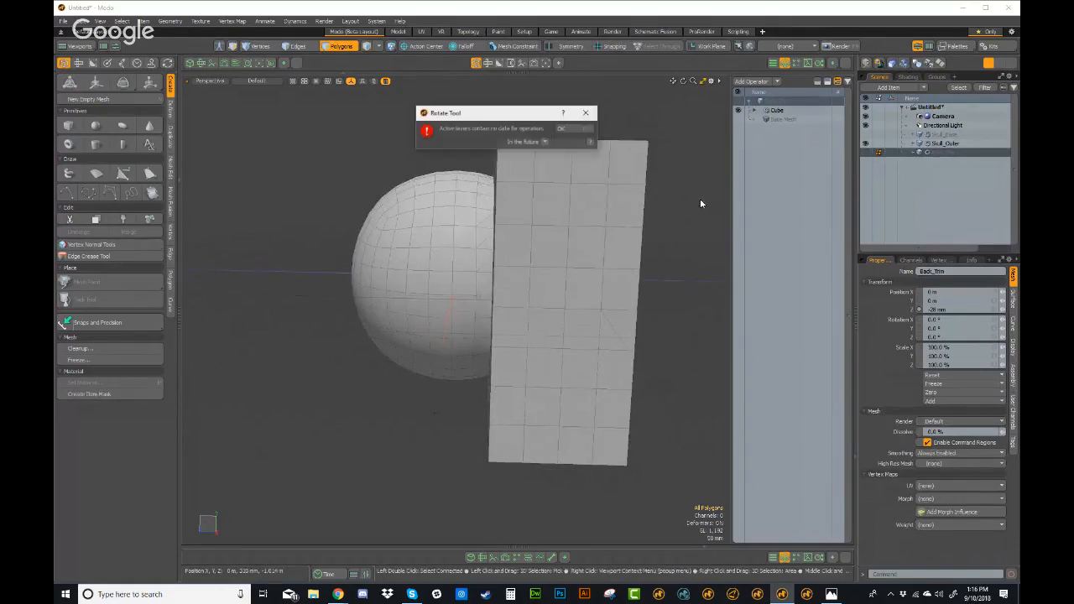
{"action": "left_click", "coordinate": [584, 131]}
{"action": "left_click", "coordinate": [341, 50]}
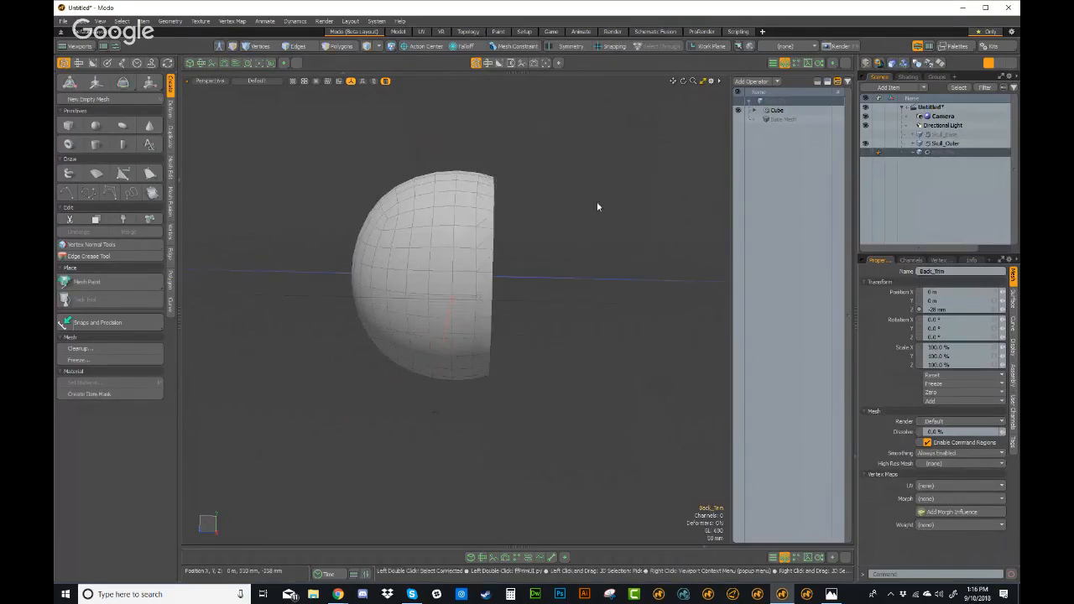
Step: Rotate the Back_Trim item to -7° about X to tilt the cut plane
{"action": "key", "text": "e"}
{"action": "left_click_drag", "start_coordinate": [518, 240], "coordinate": [690, 247], "text": "alt"}
{"action": "left_click_drag", "start_coordinate": [623, 302], "coordinate": [489, 337], "text": "alt"}
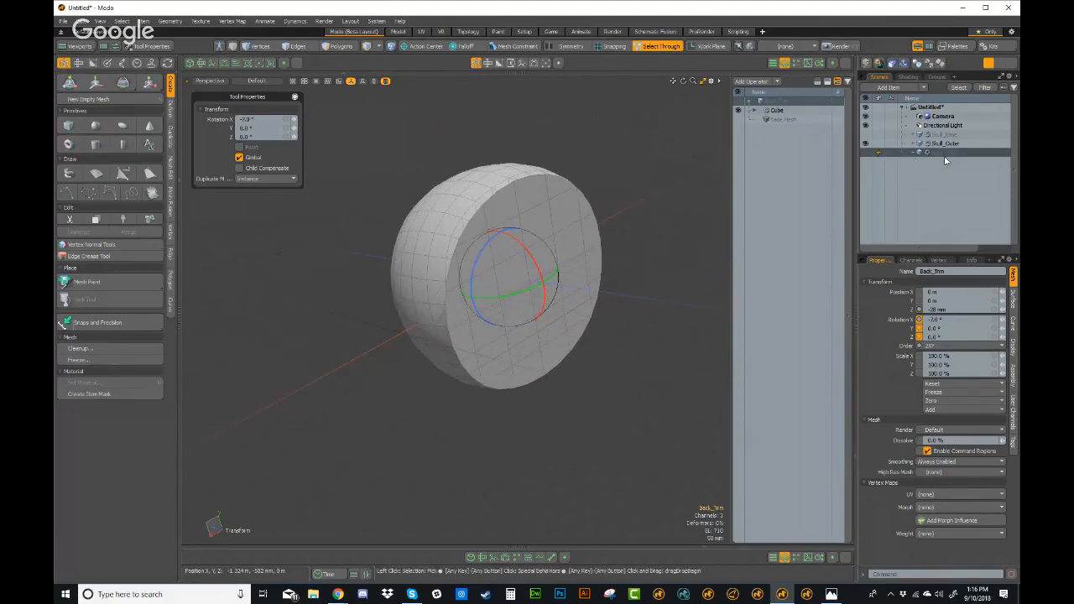
Step: Create a new mesh item and rename it Skull_Inner
{"action": "key", "text": "n"}
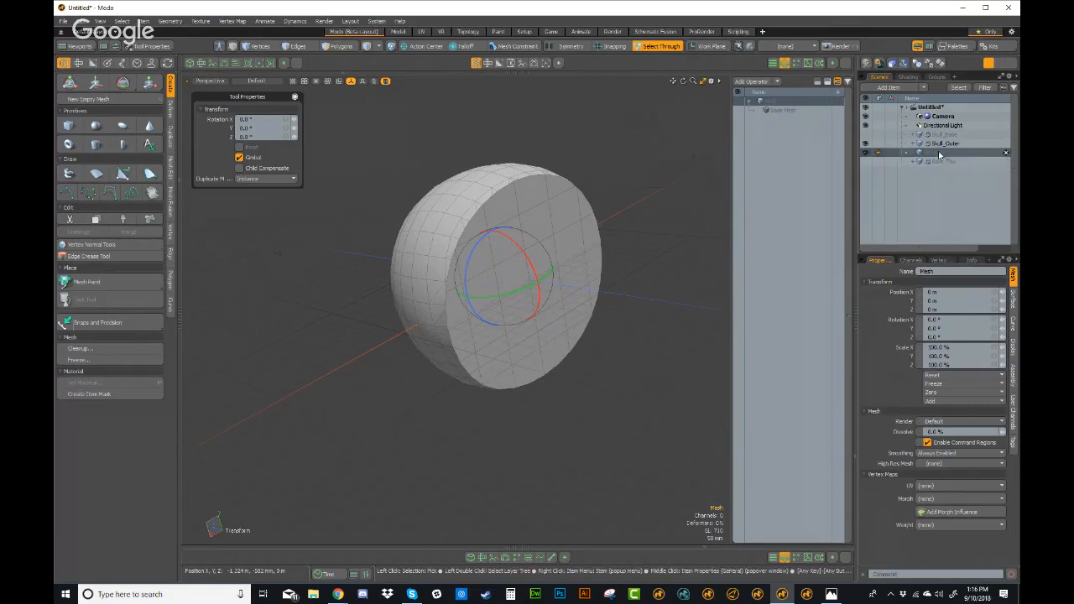
{"action": "left_click", "coordinate": [938, 152]}
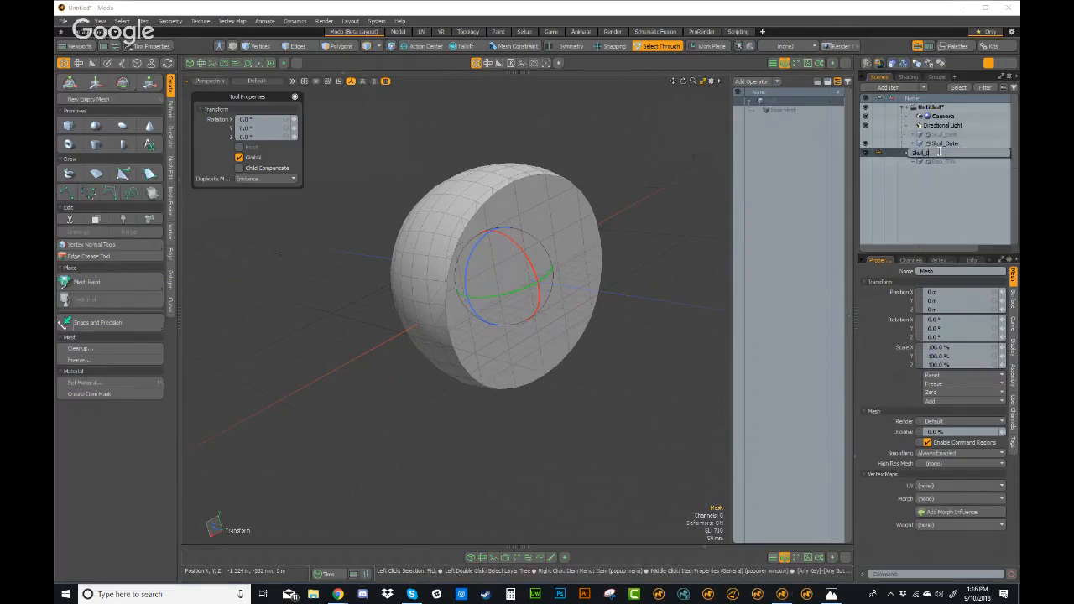
{"action": "key", "text": "Return"}
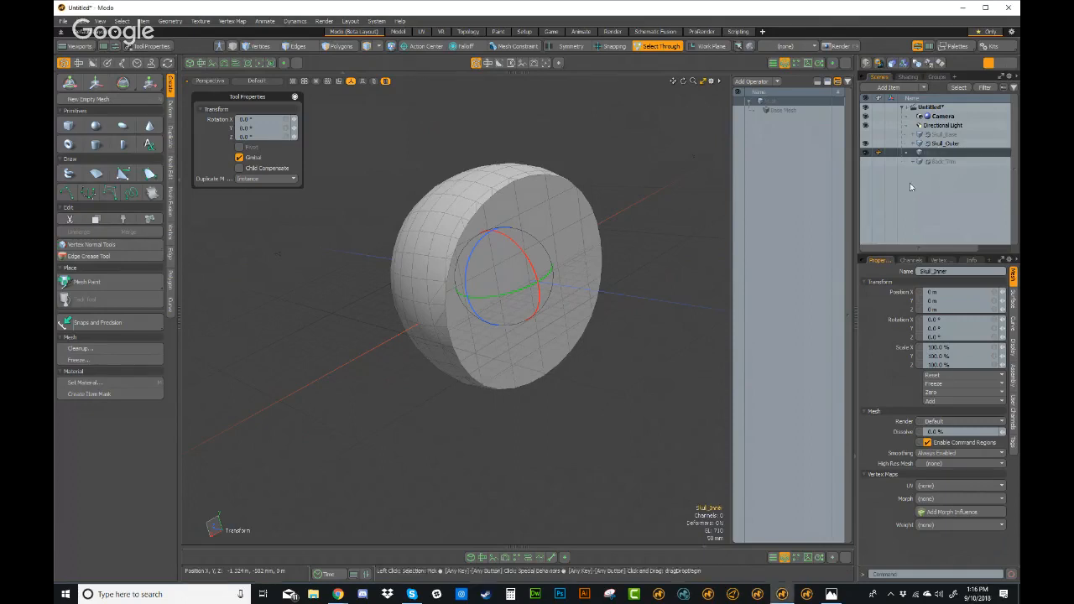
Step: Add a Merge Meshes operation to Skull_Inner with Skull_Base as its source
{"action": "left_click", "coordinate": [756, 82]}
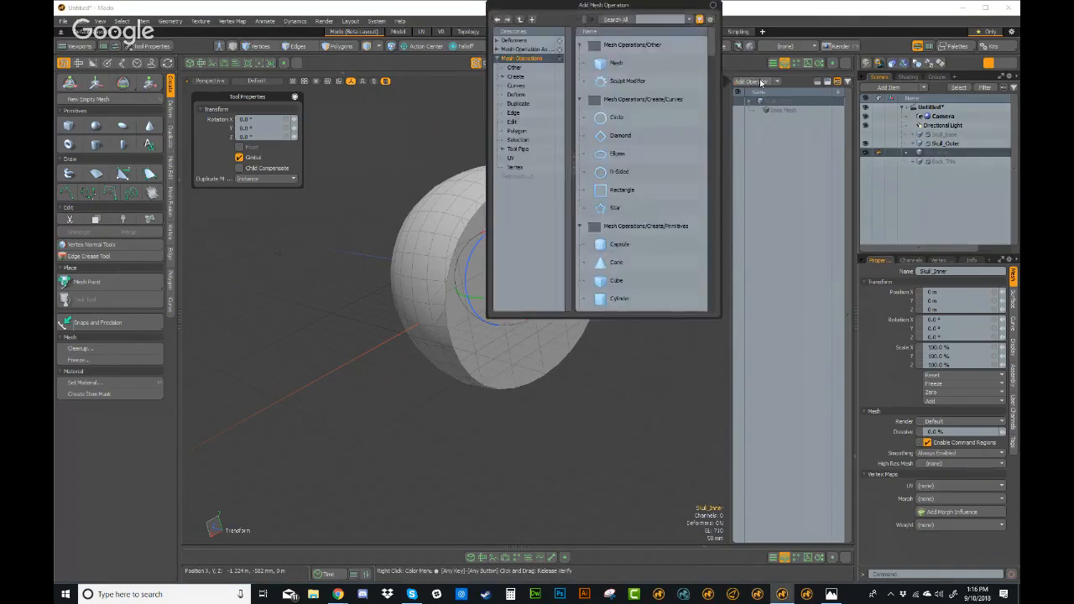
{"action": "type", "text": "merge"}
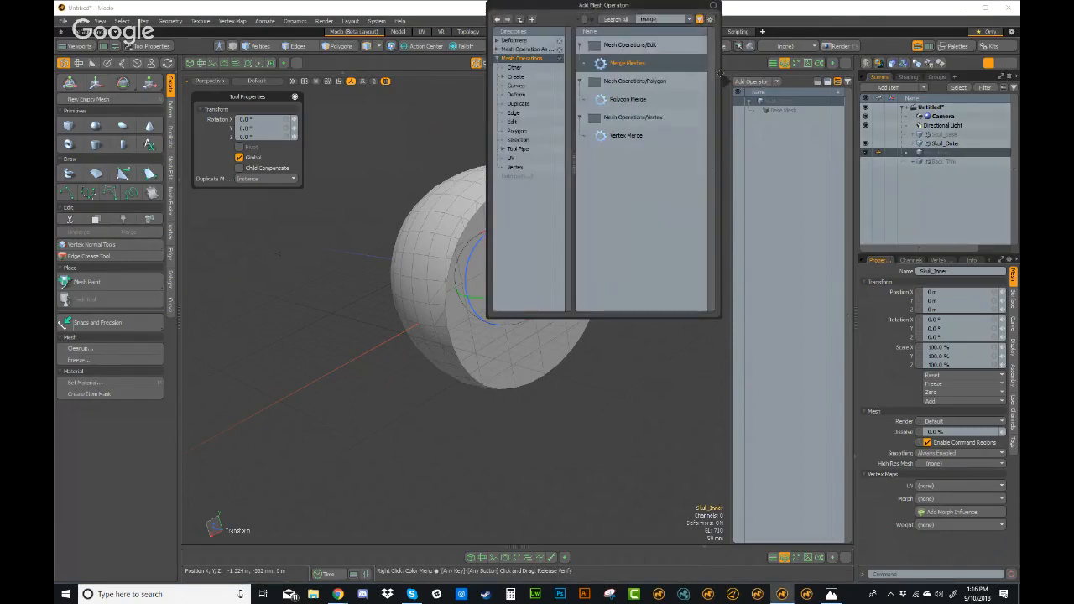
{"action": "double_click", "coordinate": [623, 63]}
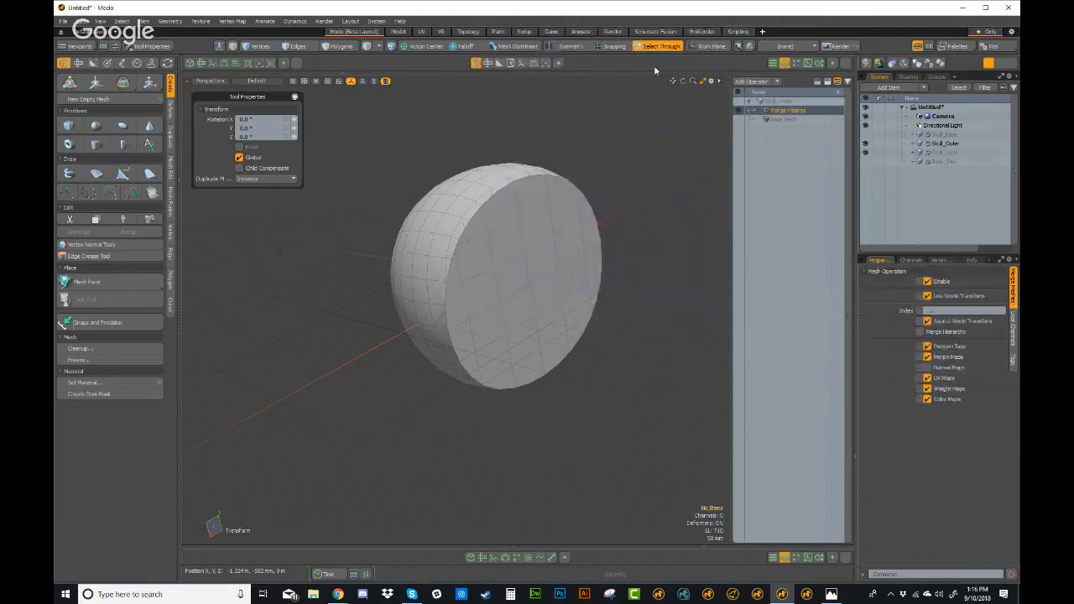
{"action": "left_click", "coordinate": [757, 111]}
{"action": "left_click", "coordinate": [760, 121]}
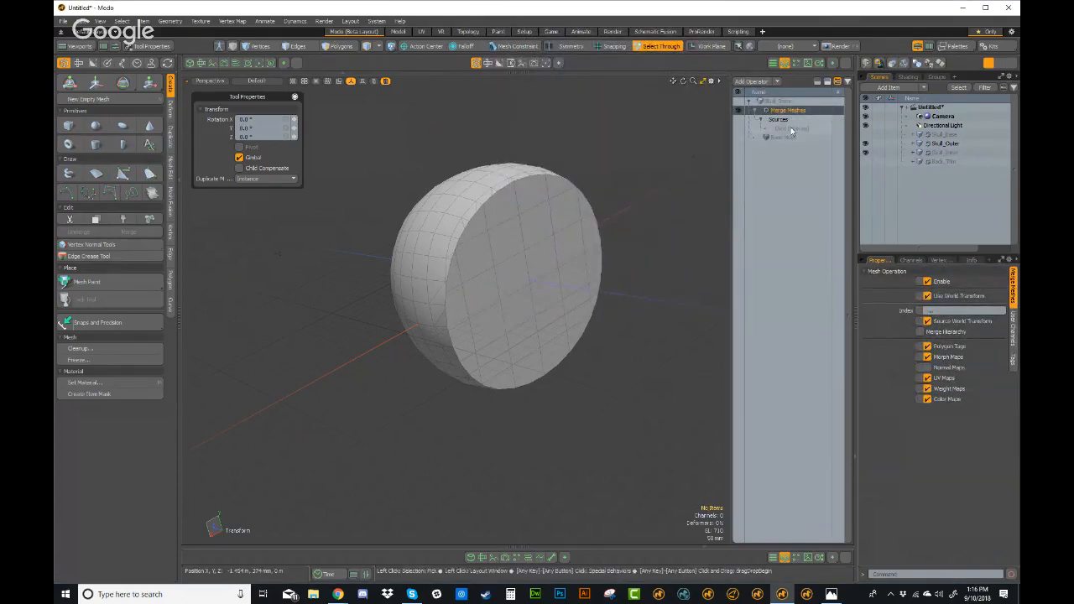
{"action": "left_click", "coordinate": [792, 130]}
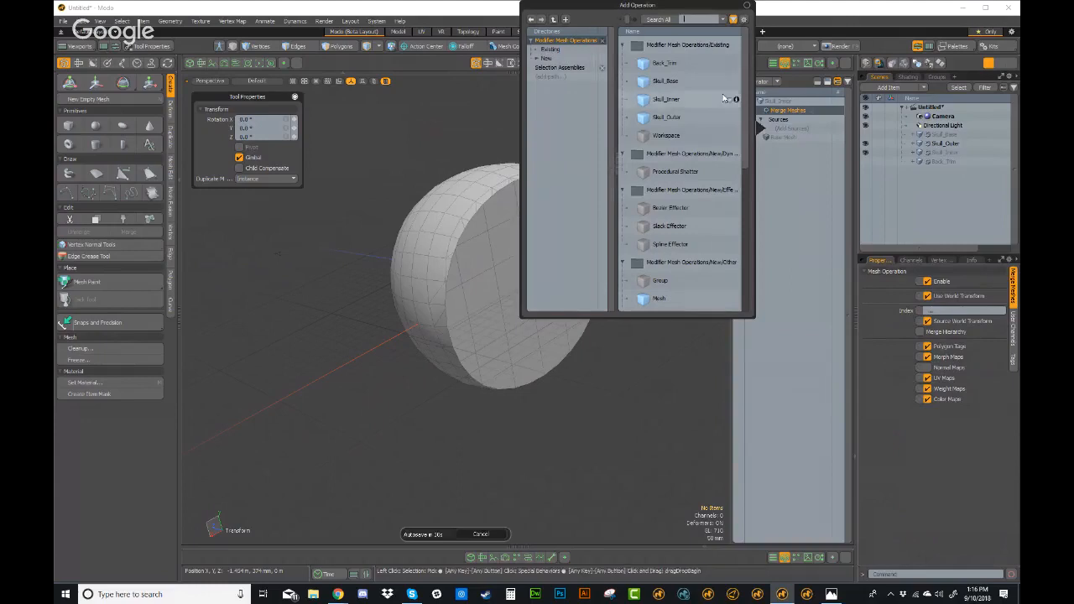
{"action": "double_click", "coordinate": [667, 81]}
{"action": "left_click_drag", "start_coordinate": [538, 264], "coordinate": [445, 267], "text": "alt"}
{"action": "left_click_drag", "start_coordinate": [542, 234], "coordinate": [637, 223], "text": "alt"}
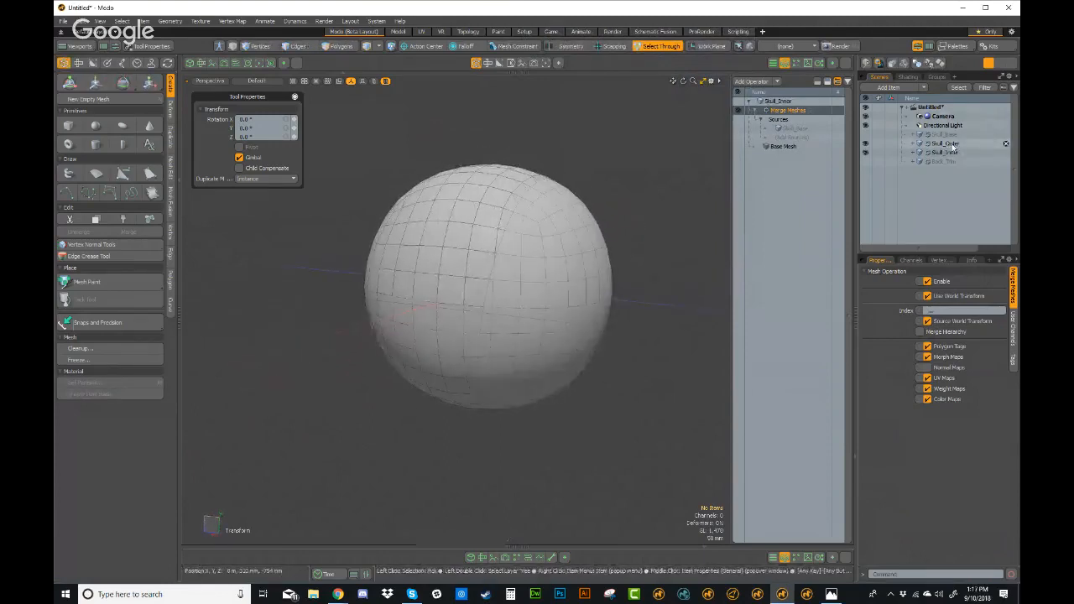
{"action": "left_click", "coordinate": [763, 120]}
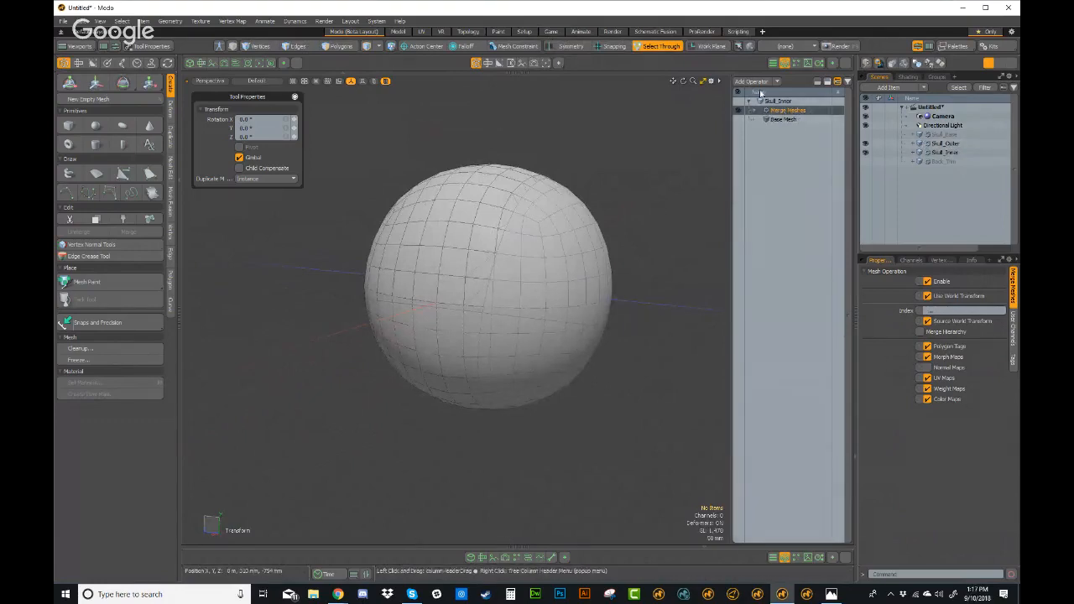
Step: Add a Push operation above Merge Meshes in Skull_Inner and set its distance to about -38 mm, shrinking the inner sphere
{"action": "left_click", "coordinate": [760, 83]}
{"action": "type", "text": "push"}
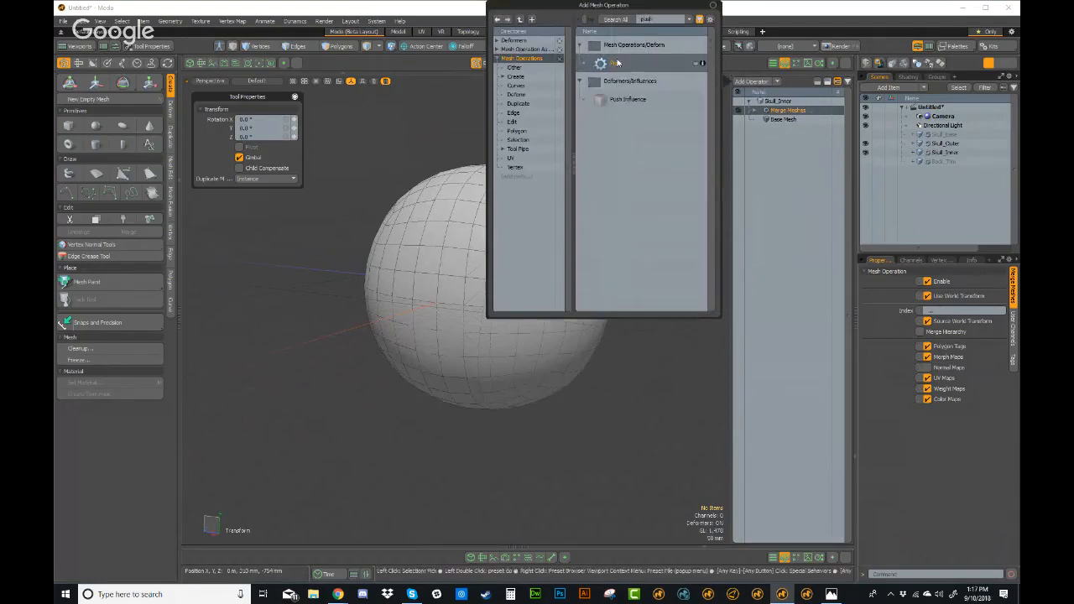
{"action": "double_click", "coordinate": [616, 63]}
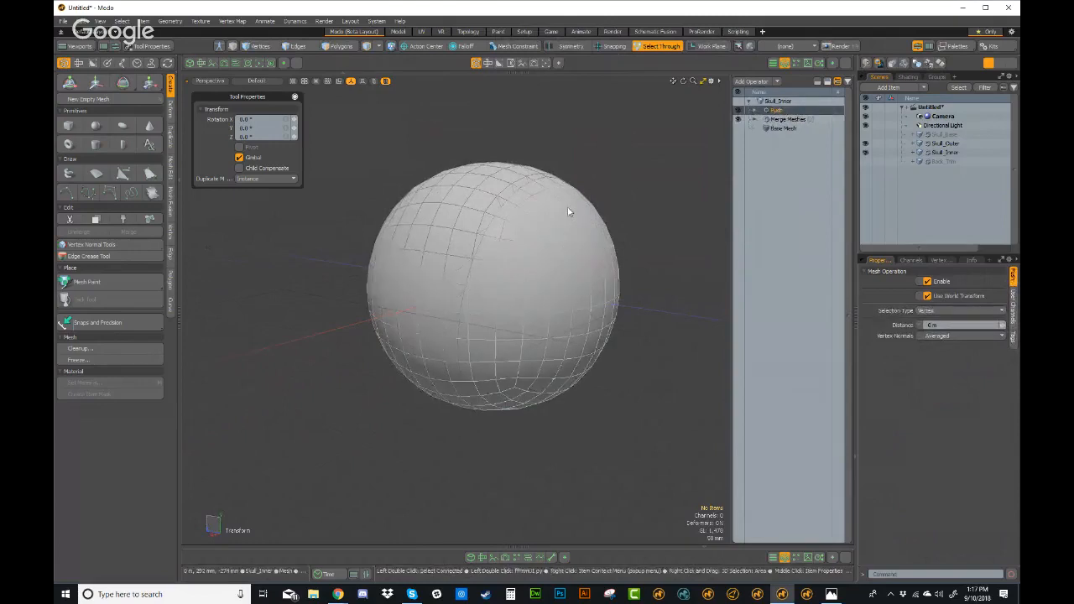
{"action": "key", "text": "q"}
{"action": "mouse_move", "coordinate": [584, 329]}
{"action": "left_mouse_down", "text": "alt"}
{"action": "mouse_move", "coordinate": [457, 298]}
{"action": "mouse_move", "coordinate": [468, 291]}
{"action": "left_mouse_up", "text": "alt"}
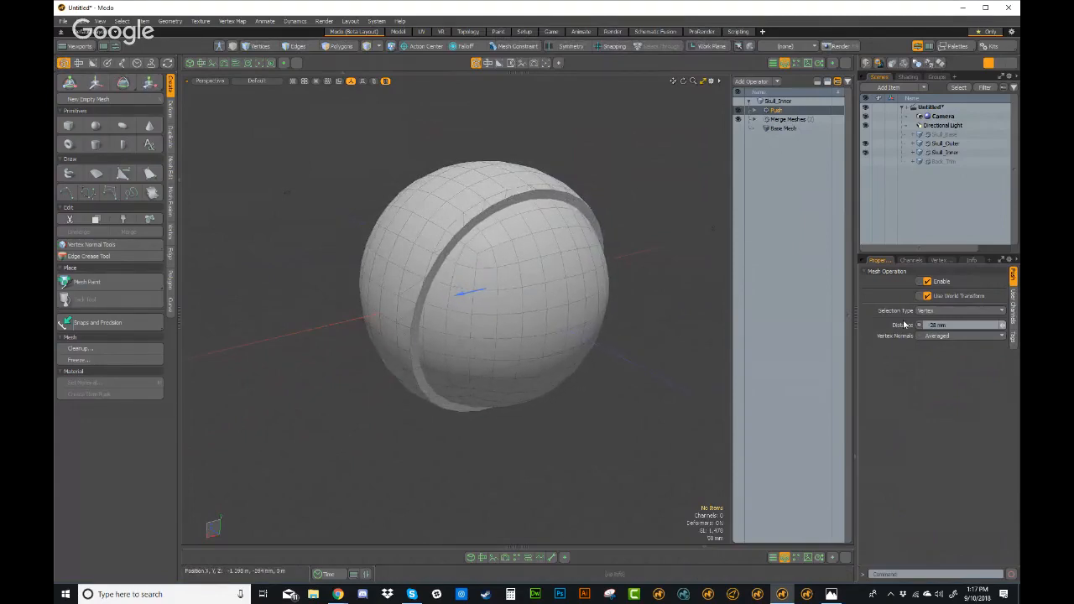
{"action": "mouse_move", "coordinate": [657, 367]}
{"action": "left_mouse_down", "text": "alt"}
{"action": "mouse_move", "coordinate": [589, 357]}
{"action": "mouse_move", "coordinate": [664, 367]}
{"action": "left_mouse_up", "text": "alt"}
{"action": "left_click_drag", "start_coordinate": [494, 349], "coordinate": [569, 352], "text": "alt"}
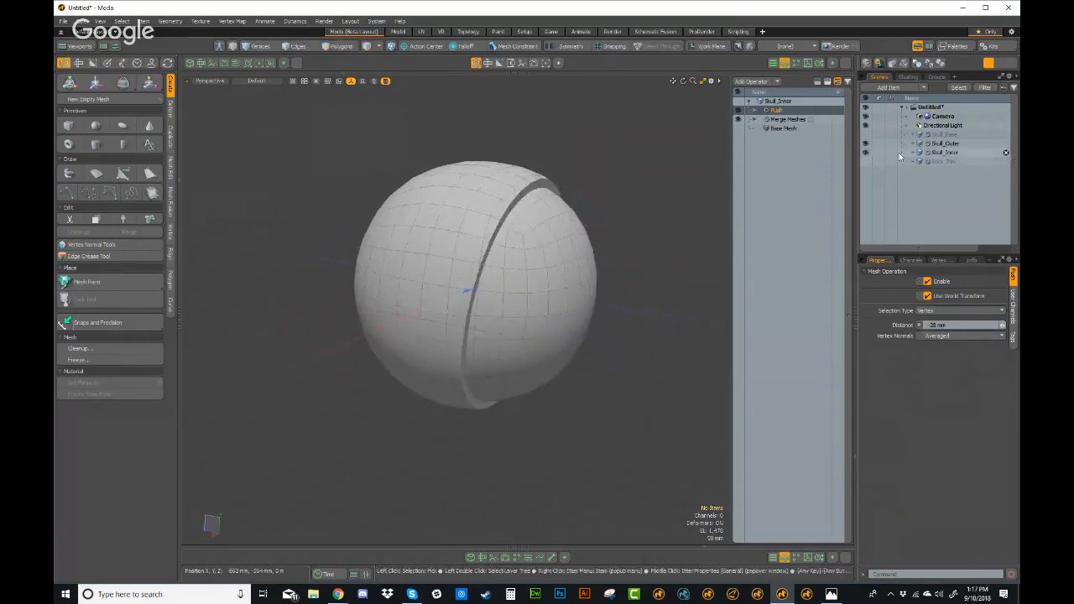
Step: Hide Skull_Inner and add a second Boolean operation to Skull_Outer that subtracts Skull_Inner, hollowing the trimmed sphere
{"action": "left_click", "coordinate": [867, 153]}
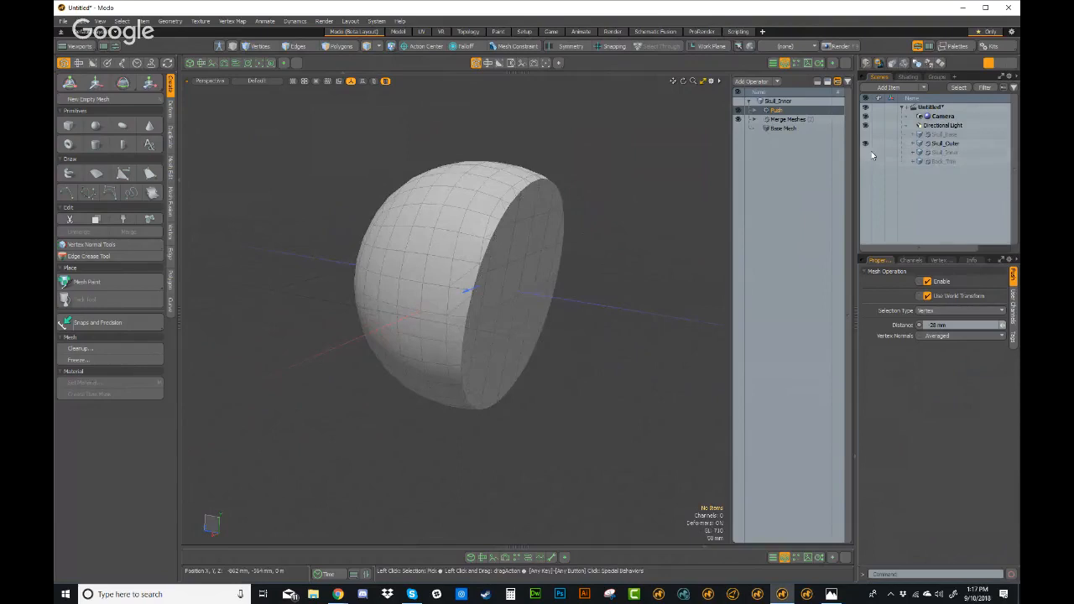
{"action": "left_click", "coordinate": [943, 144]}
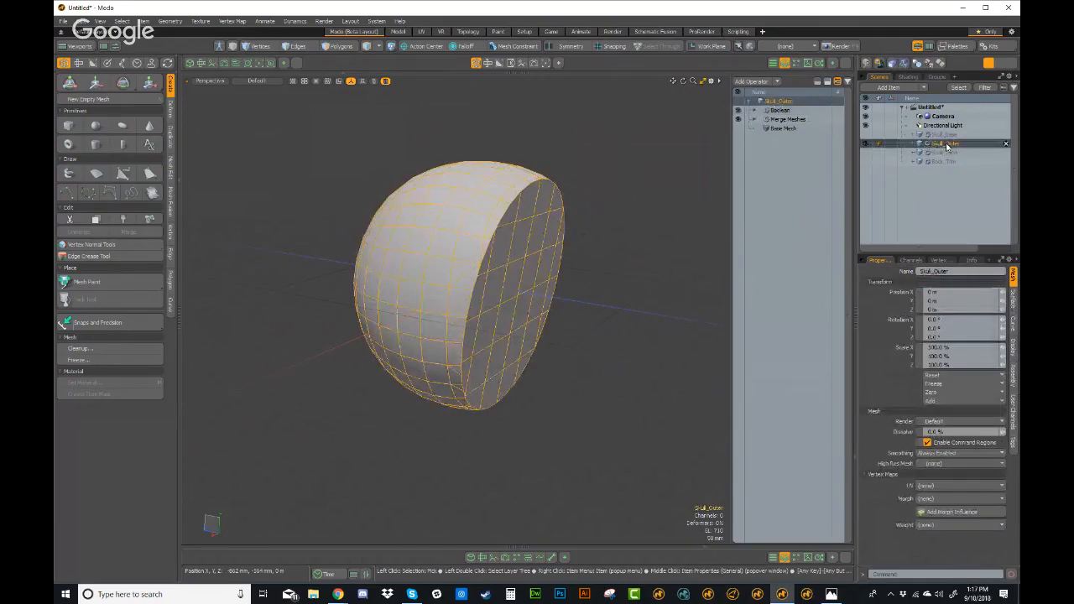
{"action": "left_click", "coordinate": [781, 110]}
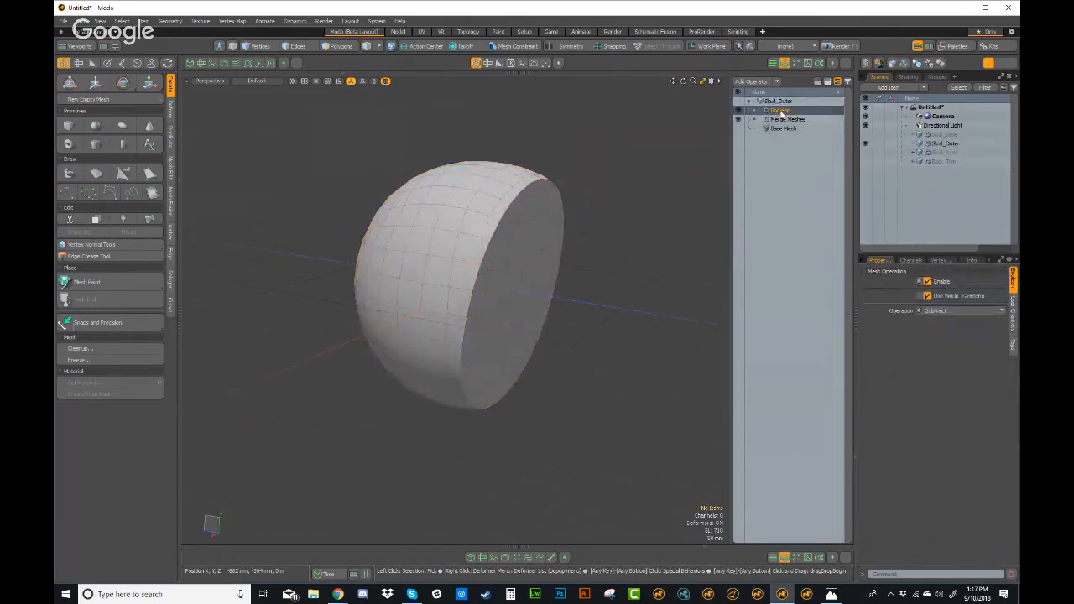
{"action": "left_click", "coordinate": [762, 83]}
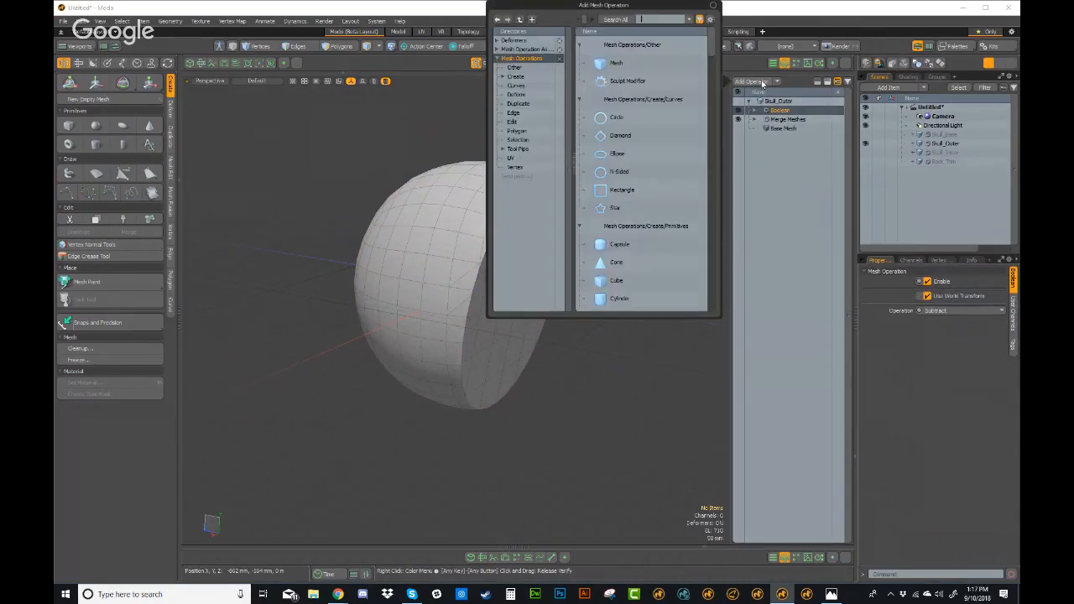
{"action": "type", "text": "bool"}
{"action": "double_click", "coordinate": [615, 66]}
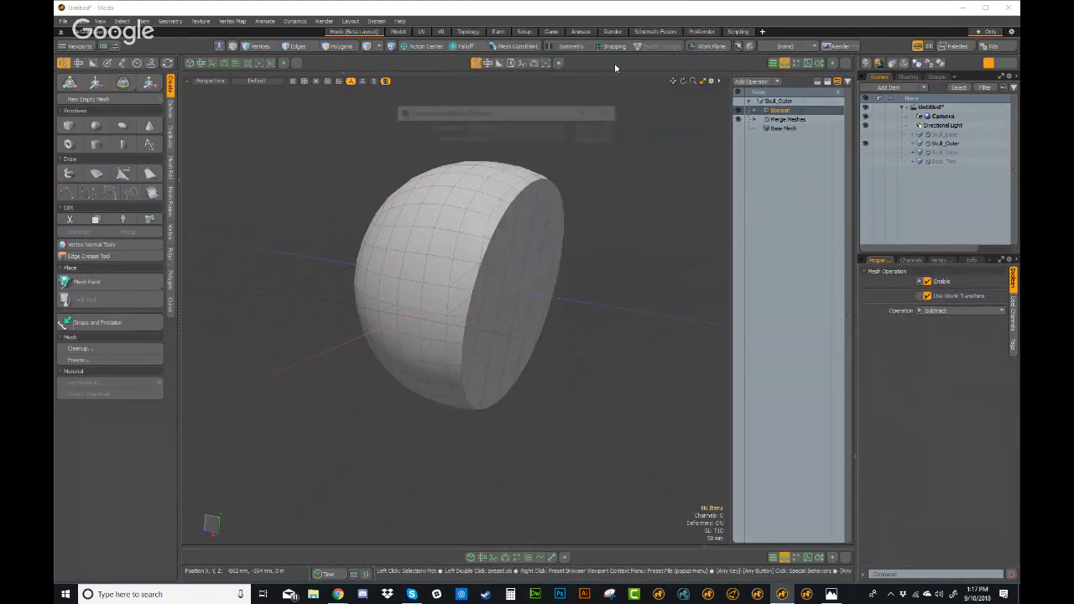
{"action": "left_click", "coordinate": [520, 130]}
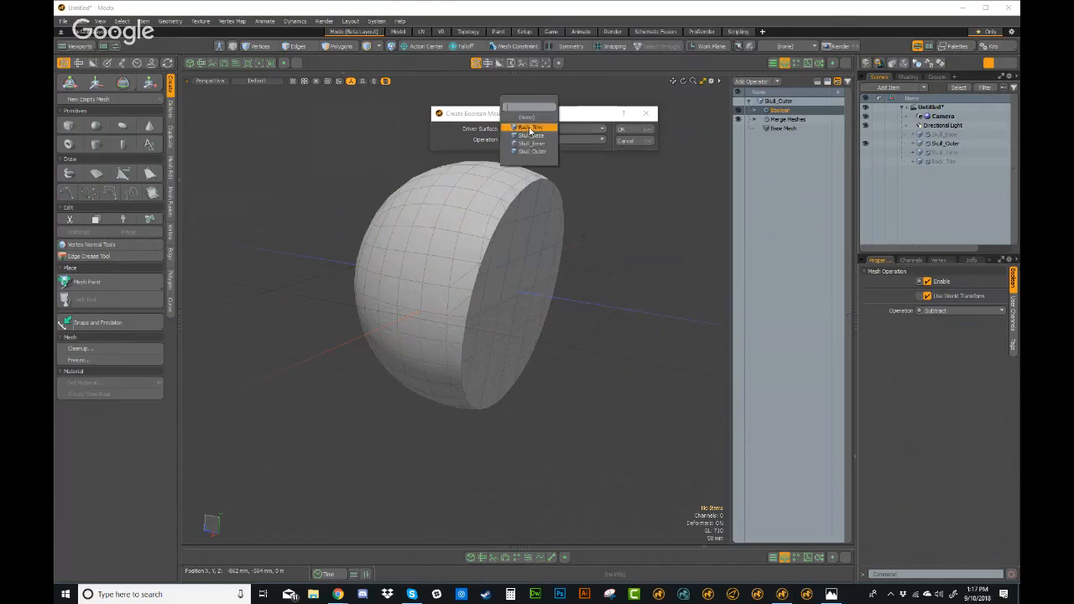
{"action": "left_click", "coordinate": [533, 144]}
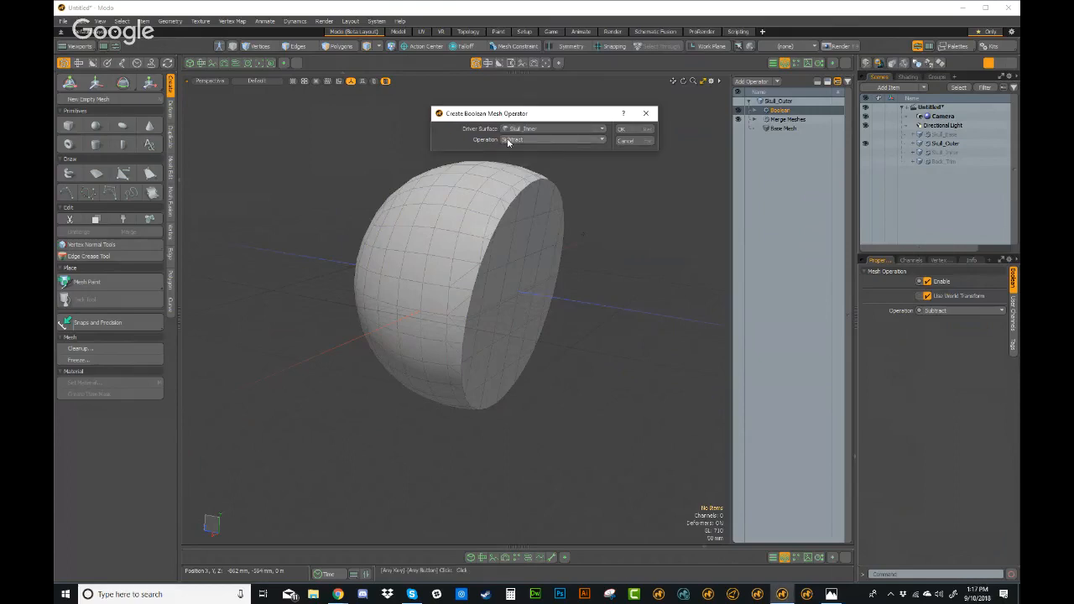
{"action": "left_click", "coordinate": [629, 132]}
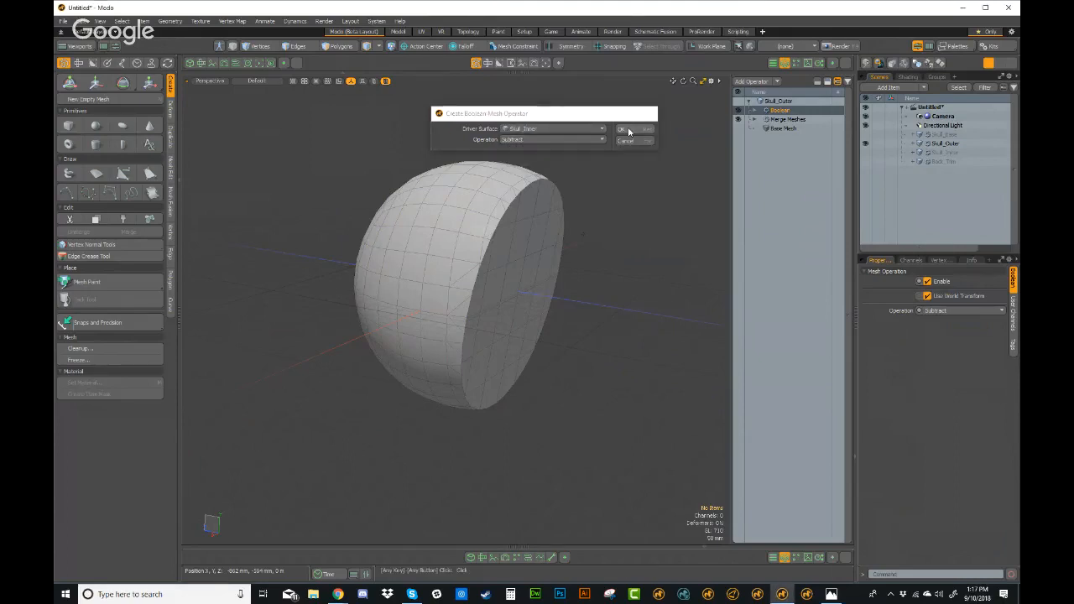
{"action": "left_click_drag", "start_coordinate": [669, 293], "coordinate": [526, 295], "text": "alt"}
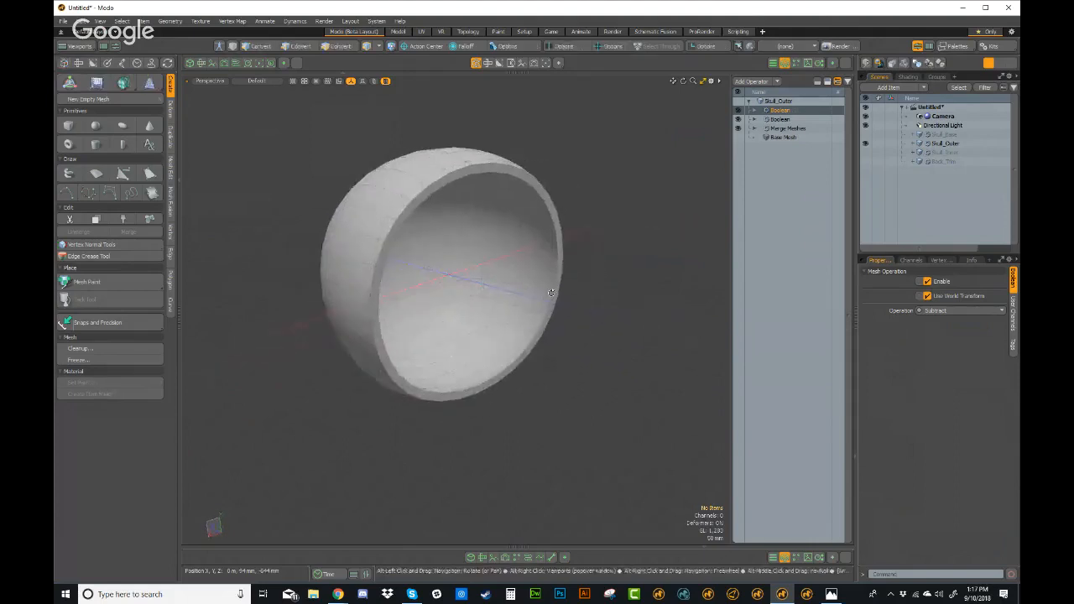
Step: Turn off the grid work plane display in the perspective view
{"action": "key", "text": "ctrl+3"}
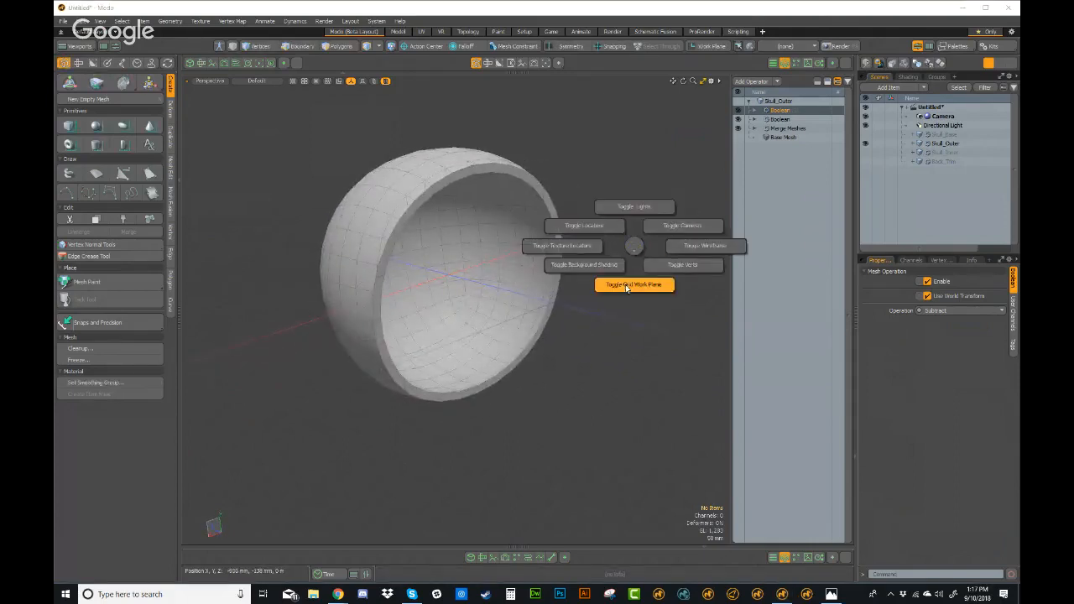
{"action": "left_click", "coordinate": [633, 286]}
{"action": "left_click_drag", "start_coordinate": [632, 304], "coordinate": [599, 221], "text": "alt"}
{"action": "left_click_drag", "start_coordinate": [474, 445], "coordinate": [560, 302], "text": "alt"}
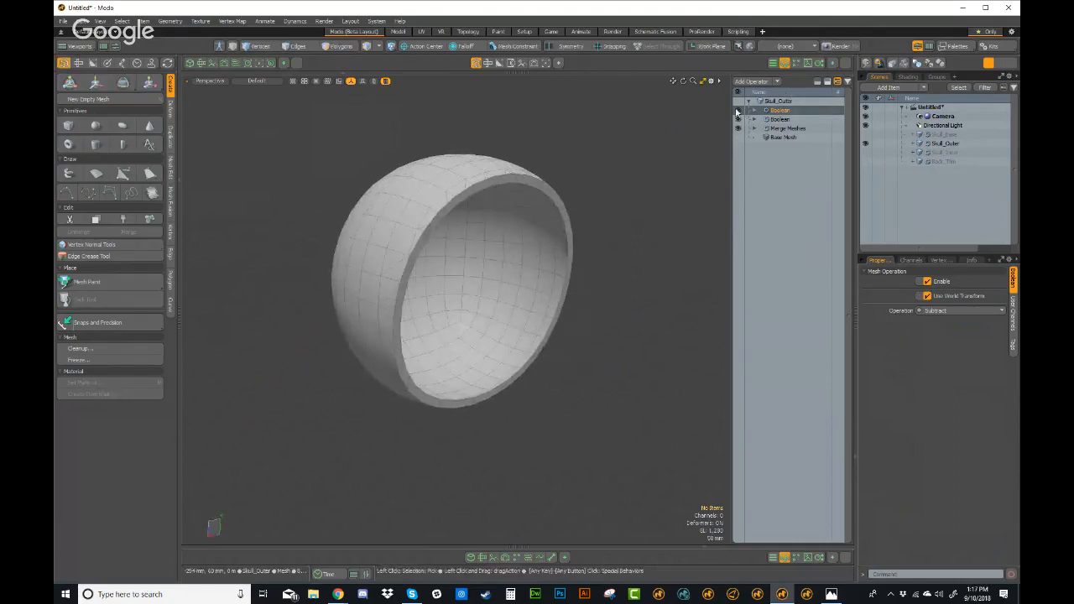
Step: Switch both Boolean operations of Skull_Outer off and back on to check each one's effect on the sphere
{"action": "left_click", "coordinate": [739, 111]}
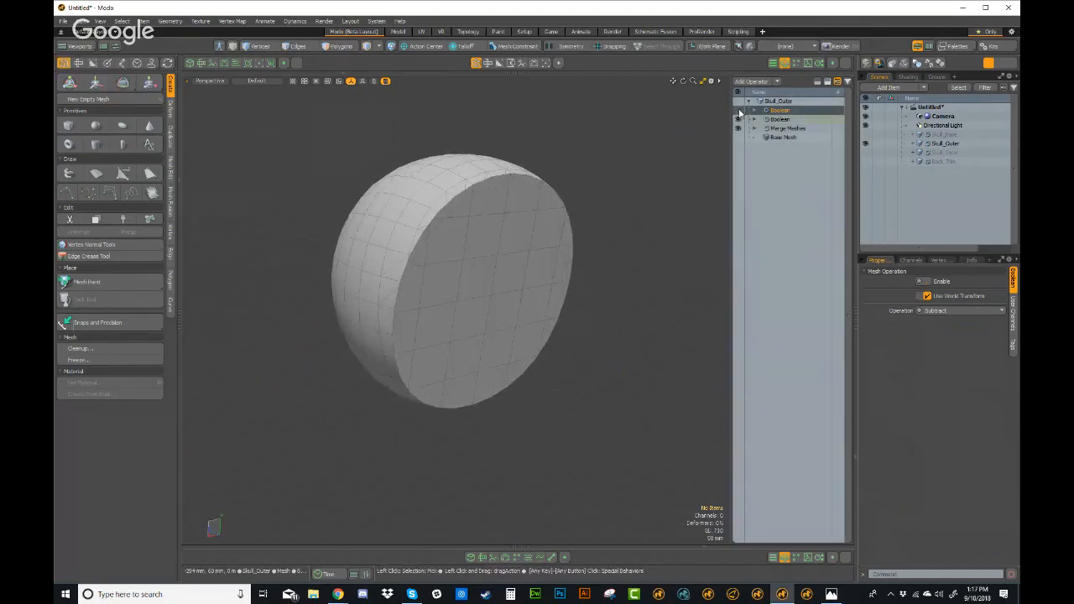
{"action": "left_click", "coordinate": [738, 119]}
{"action": "left_click_drag", "start_coordinate": [618, 276], "coordinate": [470, 243], "text": "alt"}
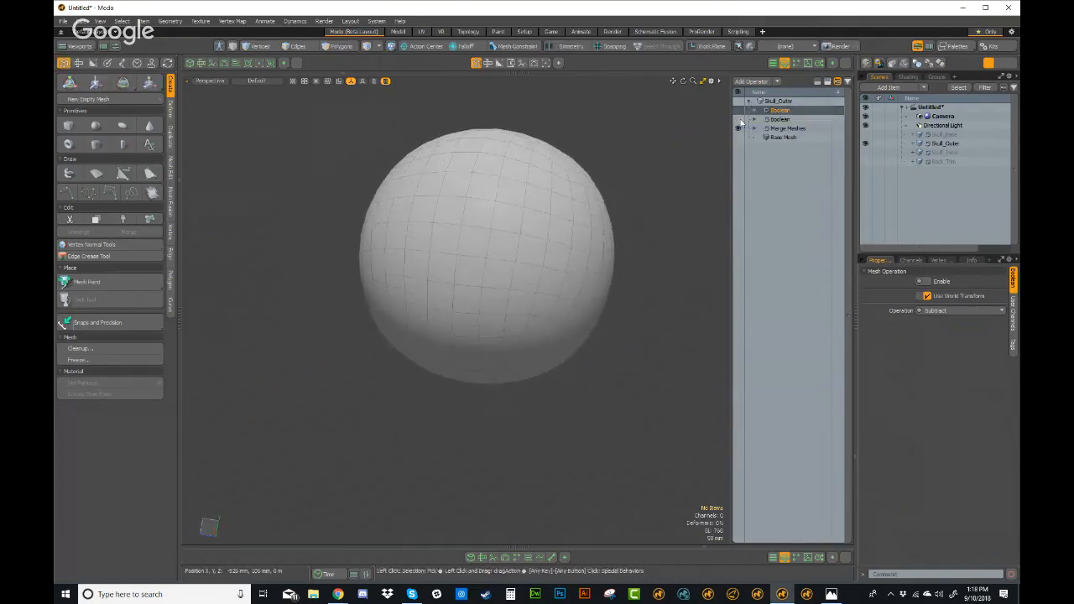
{"action": "left_click", "coordinate": [739, 111]}
{"action": "left_click_drag", "start_coordinate": [617, 309], "coordinate": [587, 361], "text": "alt"}
Step: Create a new mesh item and rename it Eye_Sockets
{"action": "key", "text": "n"}
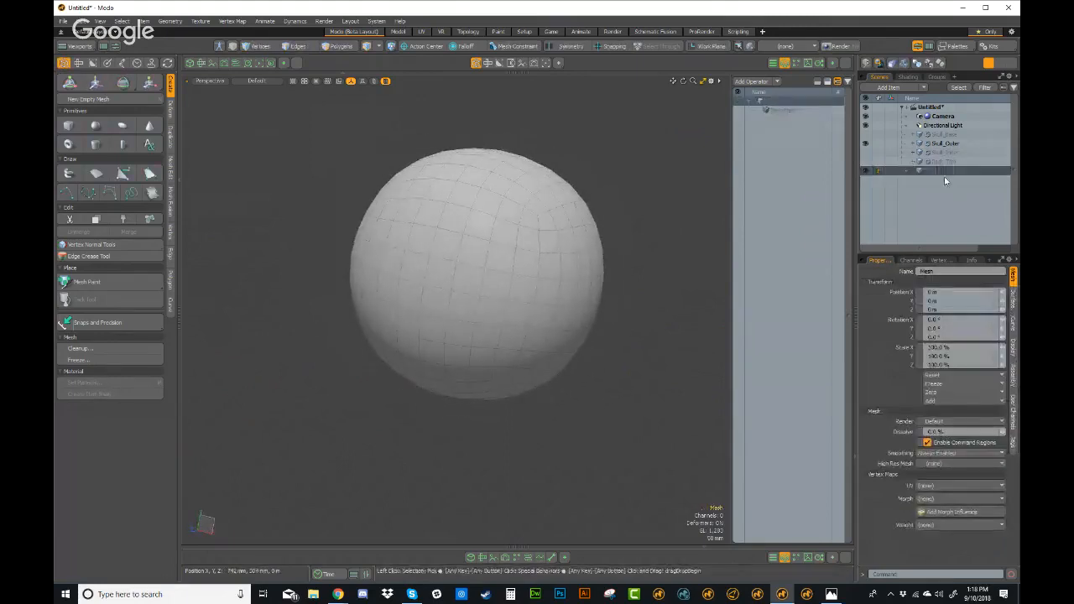
{"action": "double_click", "coordinate": [935, 172]}
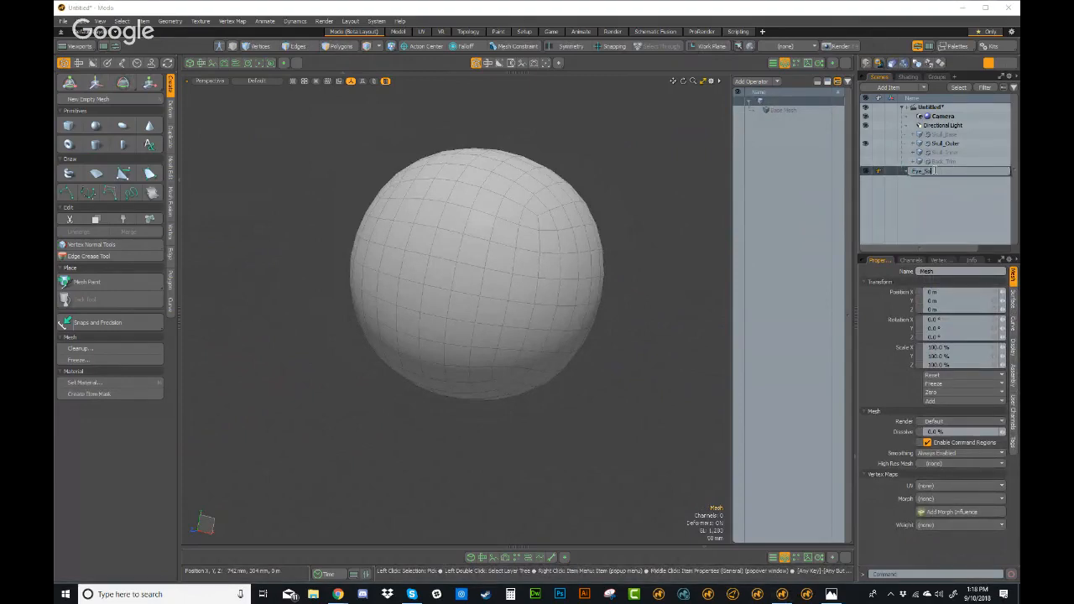
{"action": "key", "text": "Return"}
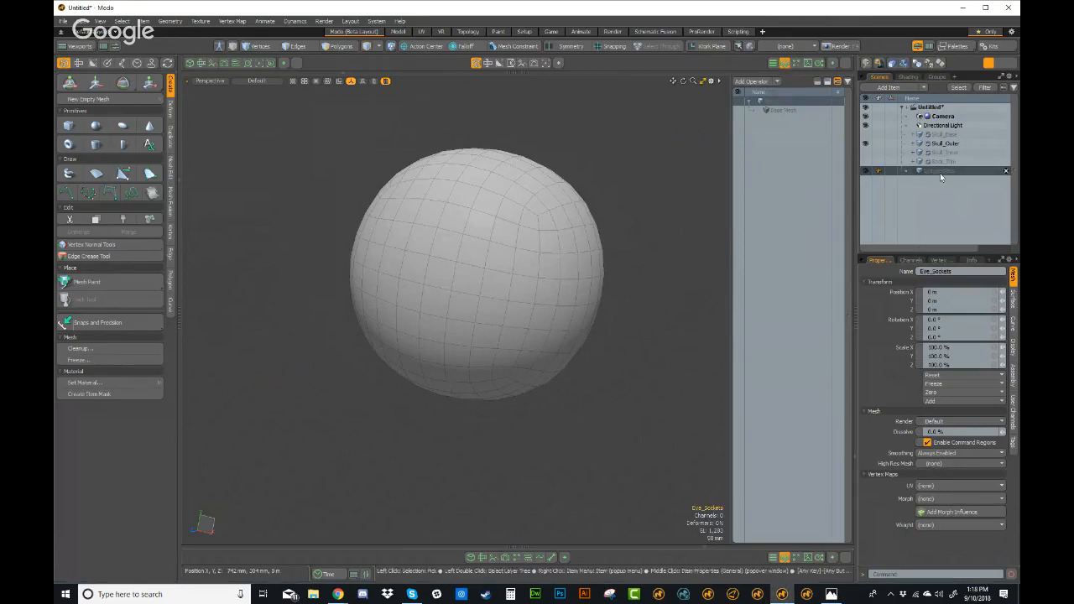
Step: Add a Capsule mesh operation to Eye_Sockets and set its ends to Quad Grid
{"action": "left_click", "coordinate": [754, 82]}
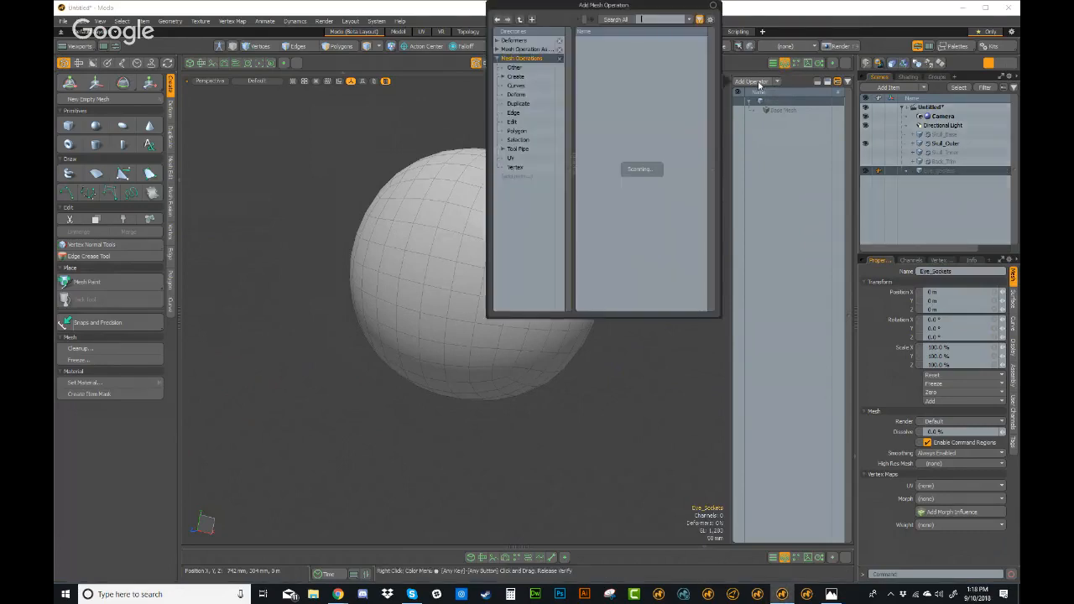
{"action": "double_click", "coordinate": [625, 245]}
{"action": "left_click_drag", "start_coordinate": [626, 244], "coordinate": [363, 151], "text": "alt"}
{"action": "left_click_drag", "start_coordinate": [449, 386], "coordinate": [461, 147], "text": "alt"}
{"action": "left_click_drag", "start_coordinate": [951, 256], "coordinate": [951, 194]}
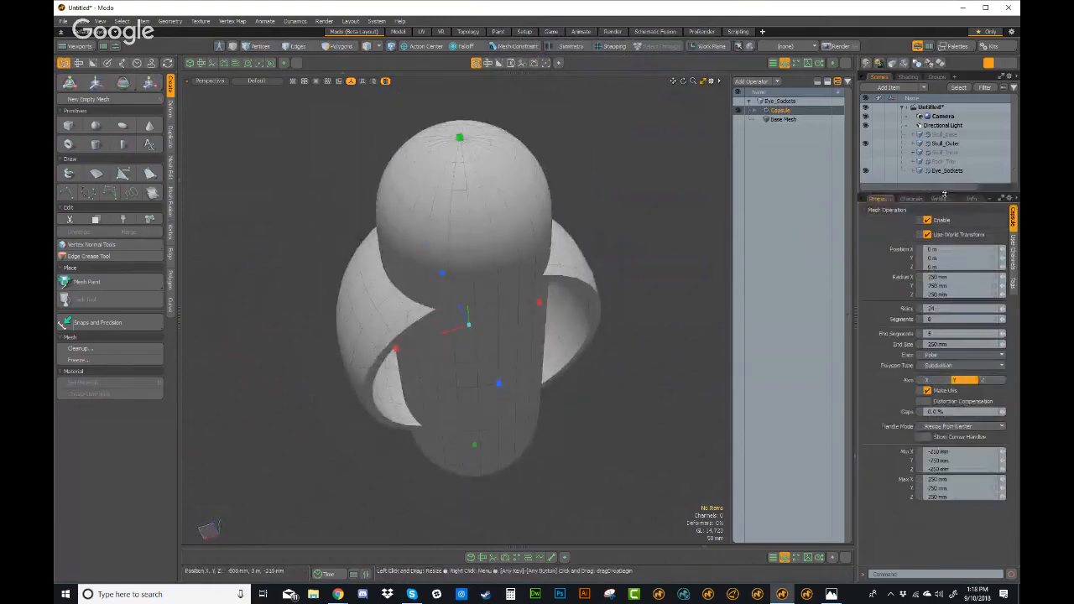
{"action": "left_click", "coordinate": [937, 356]}
{"action": "left_click", "coordinate": [938, 362]}
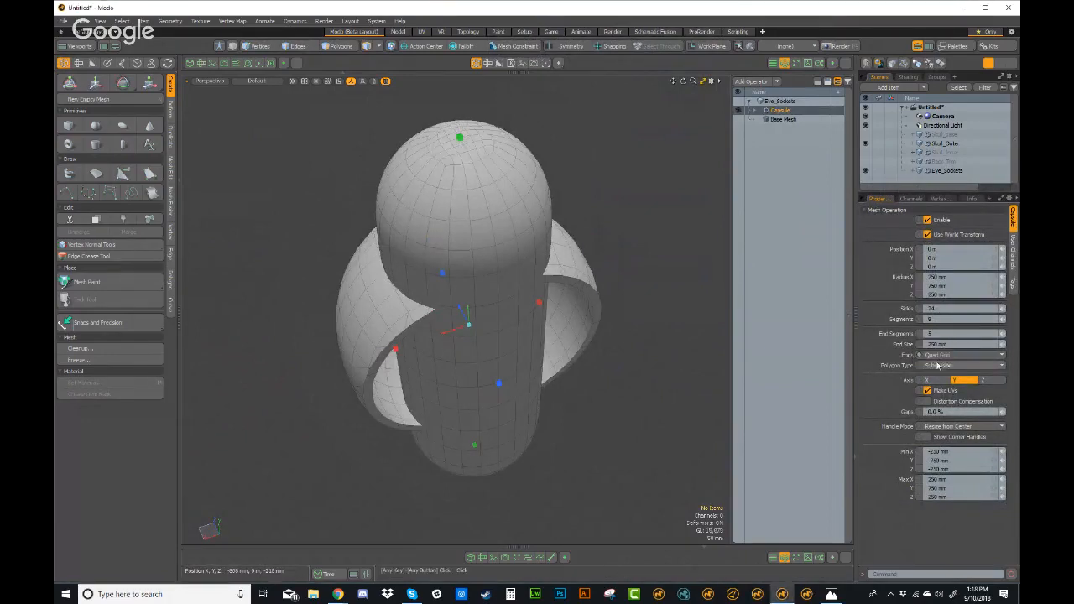
Step: Shorten the capsule to a Y radius of about 454 mm and set its X and Z radii to 150 mm
{"action": "left_click_drag", "start_coordinate": [587, 235], "coordinate": [542, 295], "text": "alt"}
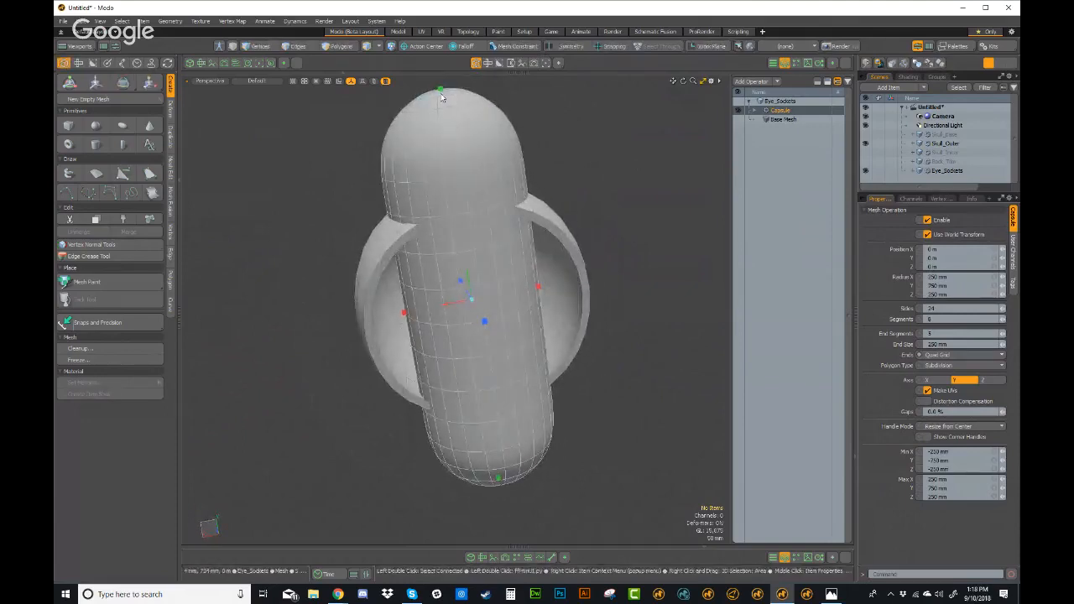
{"action": "left_click_drag", "start_coordinate": [441, 91], "coordinate": [453, 176]}
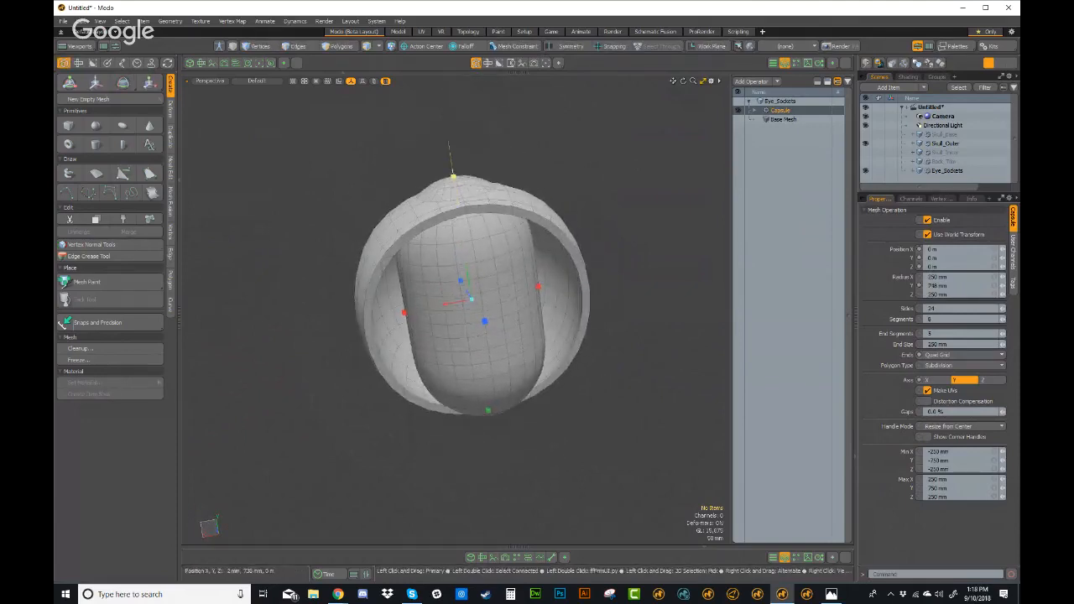
{"action": "mouse_move", "coordinate": [538, 287]}
{"action": "left_mouse_down"}
{"action": "mouse_move", "coordinate": [478, 313]}
{"action": "mouse_move", "coordinate": [545, 294]}
{"action": "left_mouse_up"}
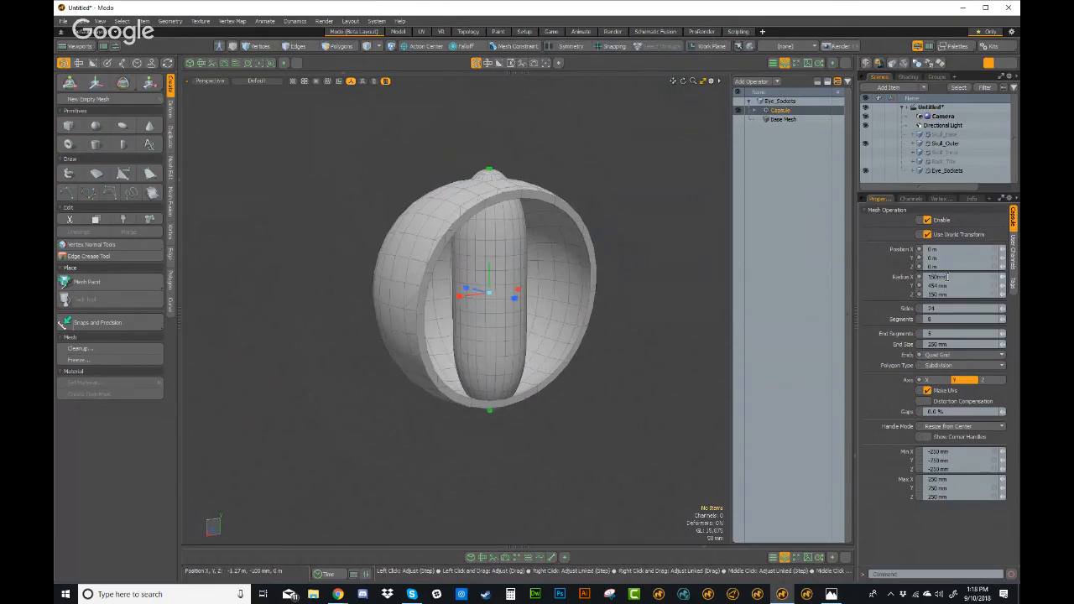
{"action": "key", "text": "Return"}
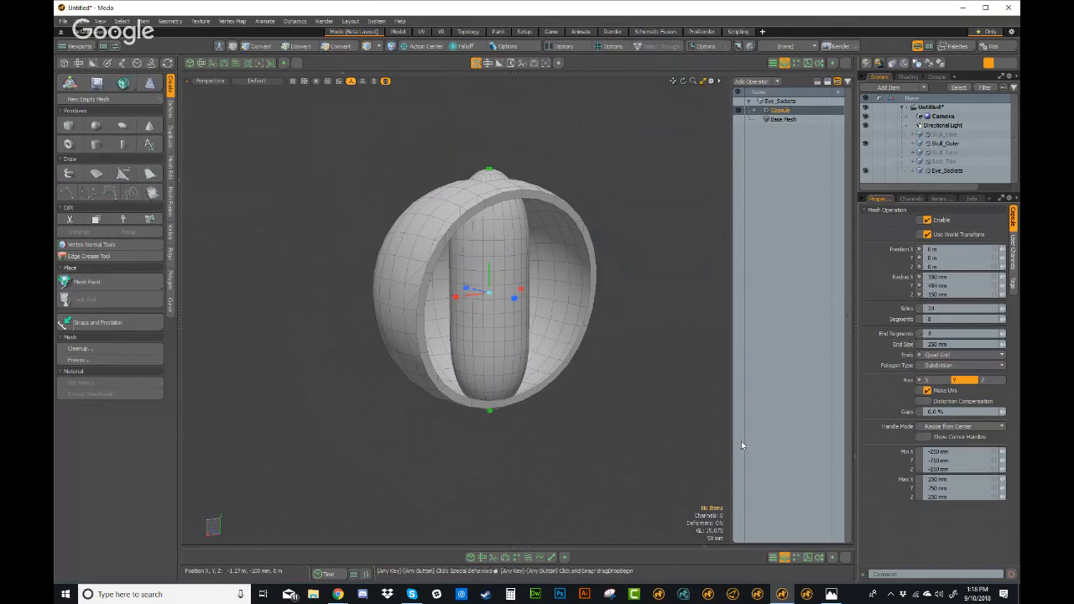
Step: Reduce the capsule's end size to 100 mm
{"action": "left_click_drag", "start_coordinate": [648, 434], "coordinate": [578, 420], "text": "alt"}
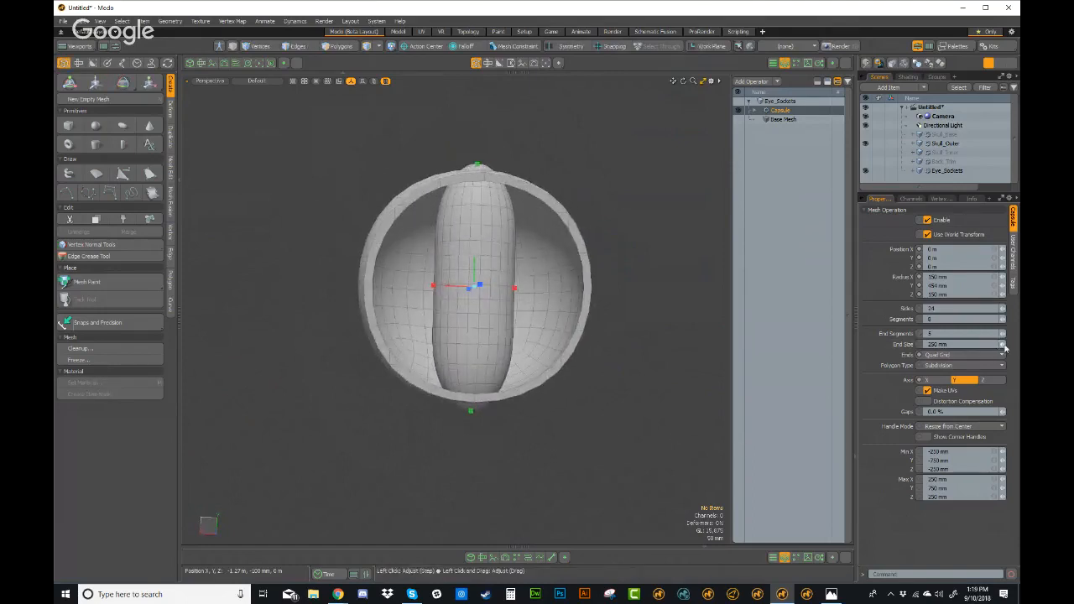
{"action": "left_click_drag", "start_coordinate": [1003, 347], "coordinate": [965, 346]}
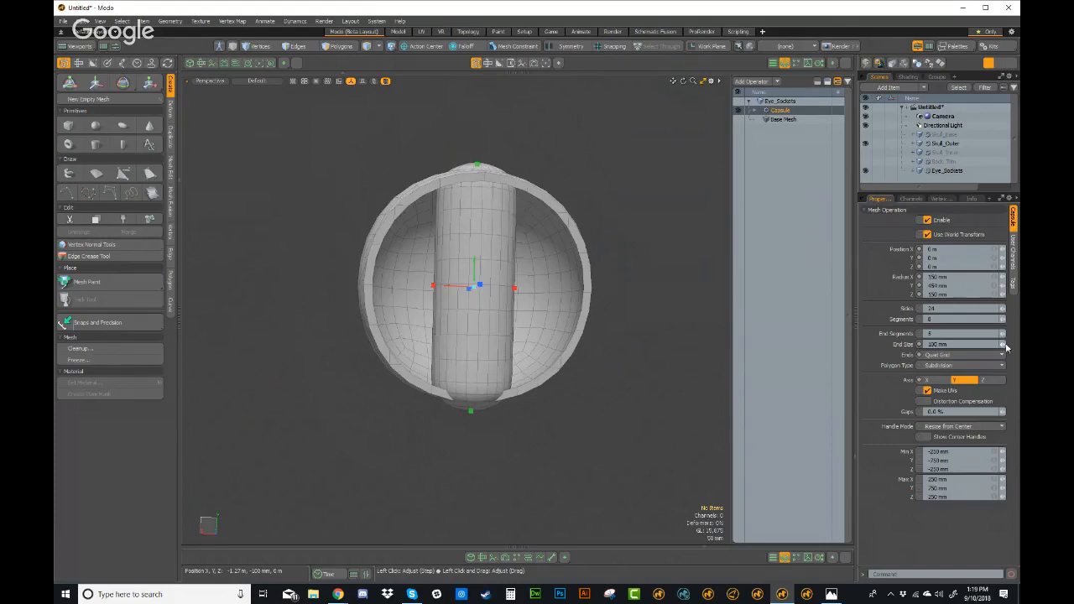
{"action": "left_click_drag", "start_coordinate": [537, 243], "coordinate": [532, 273], "text": "alt"}
Step: Shrink the capsule to a Y radius of about 290 mm and set its X and Z radii to 125 mm
{"action": "left_click_drag", "start_coordinate": [477, 169], "coordinate": [473, 272]}
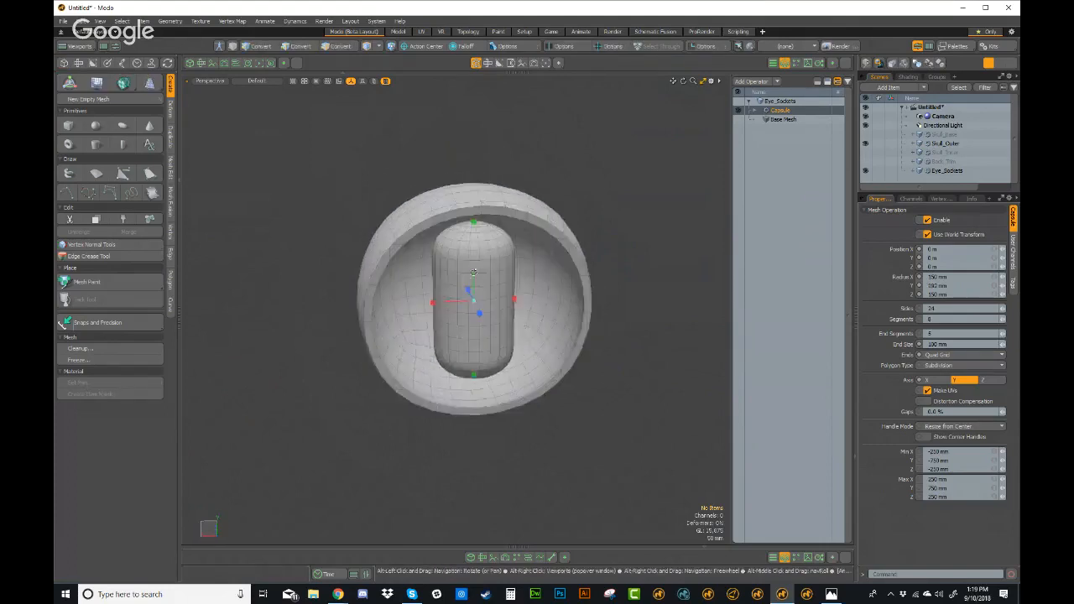
{"action": "scroll", "coordinate": [520, 288], "scroll_direction": "up", "scroll_amount": 3}
{"action": "left_click_drag", "start_coordinate": [543, 293], "coordinate": [504, 262], "text": "alt"}
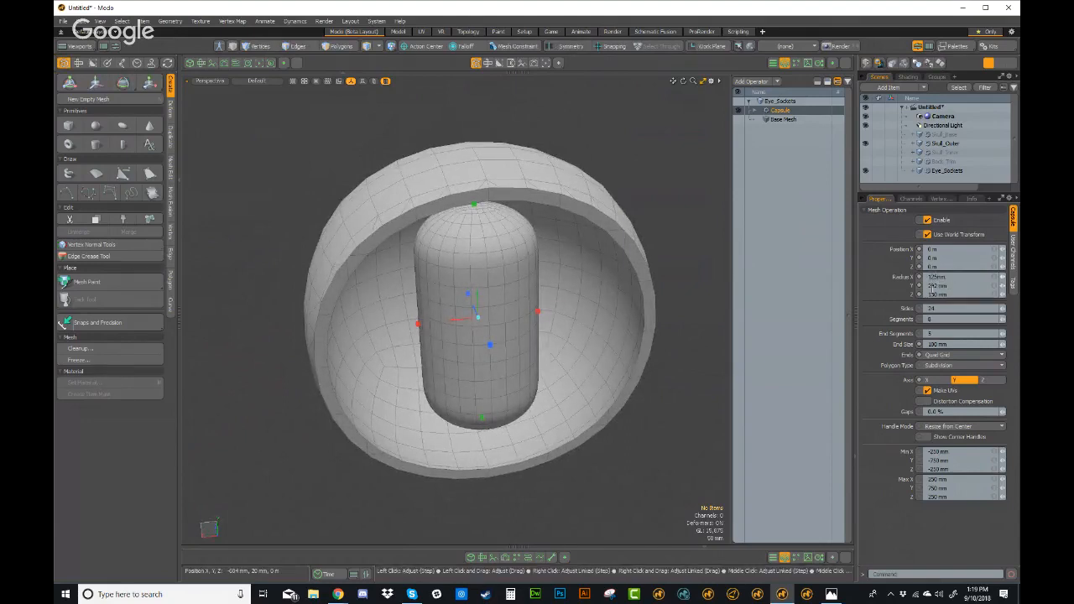
{"action": "left_click", "coordinate": [948, 291]}
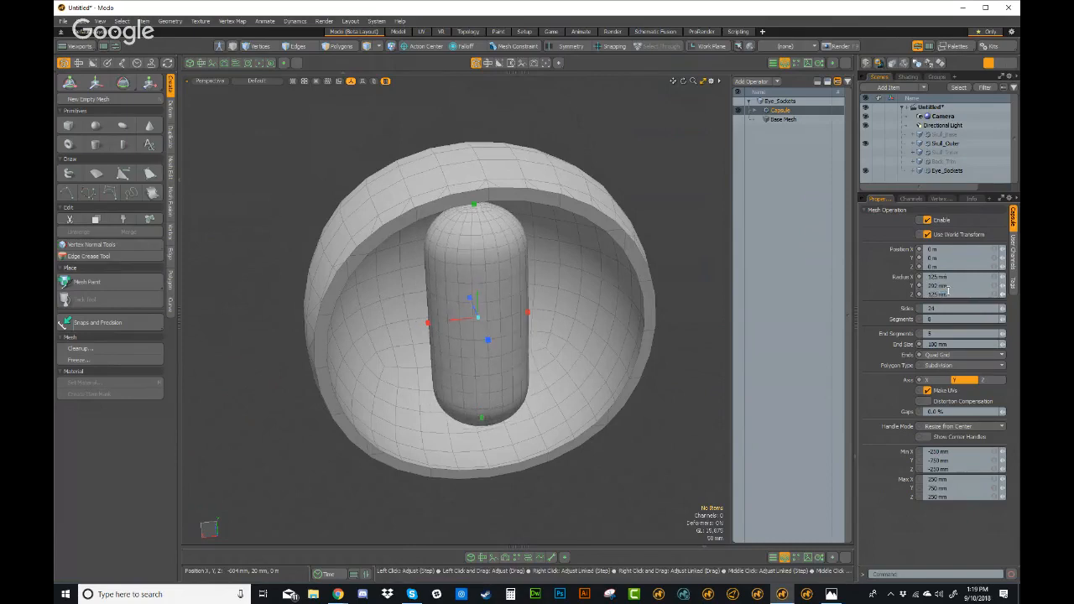
{"action": "left_click_drag", "start_coordinate": [453, 402], "coordinate": [455, 337], "text": "alt"}
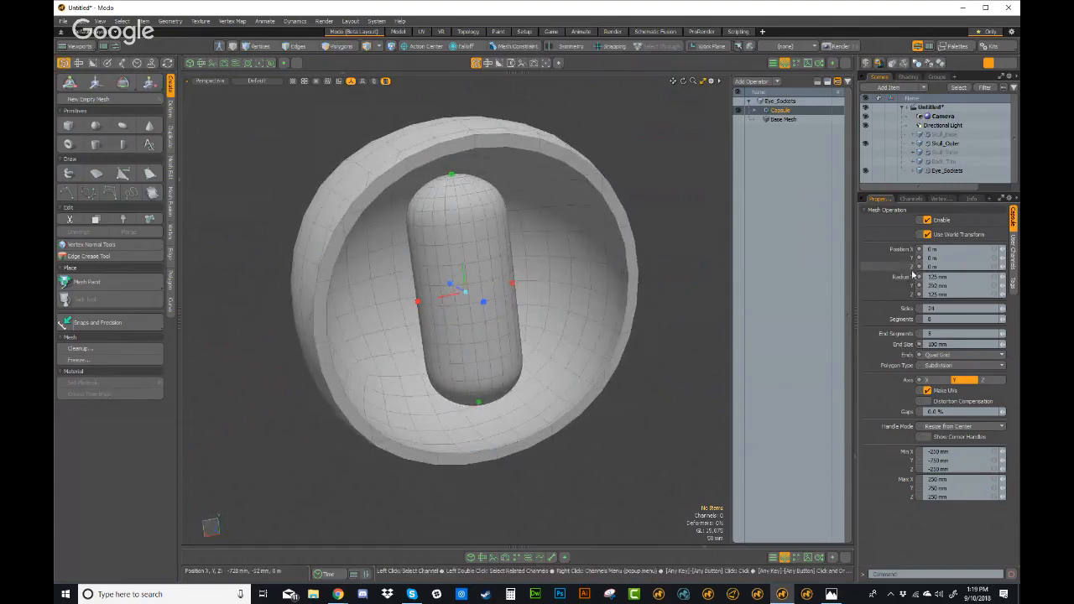
Step: Try to rotate the capsule in polygon mode with the Rotate tool
{"action": "left_click_drag", "start_coordinate": [519, 295], "coordinate": [489, 283], "text": "alt"}
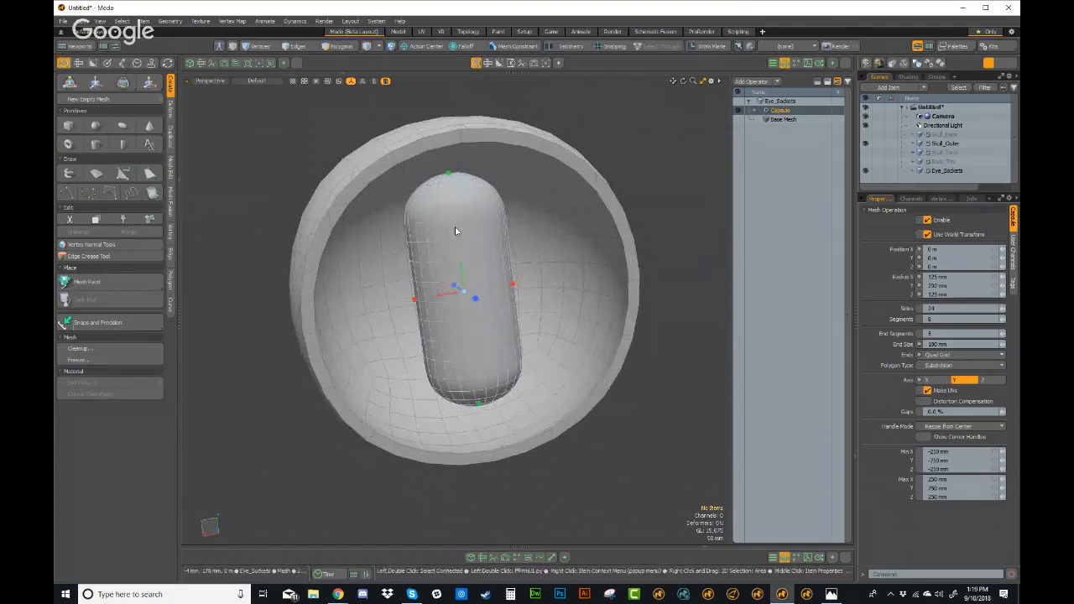
{"action": "mouse_move", "coordinate": [503, 331]}
{"action": "left_mouse_down", "text": "alt"}
{"action": "mouse_move", "coordinate": [511, 346]}
{"action": "mouse_move", "coordinate": [524, 324]}
{"action": "left_mouse_up", "text": "alt"}
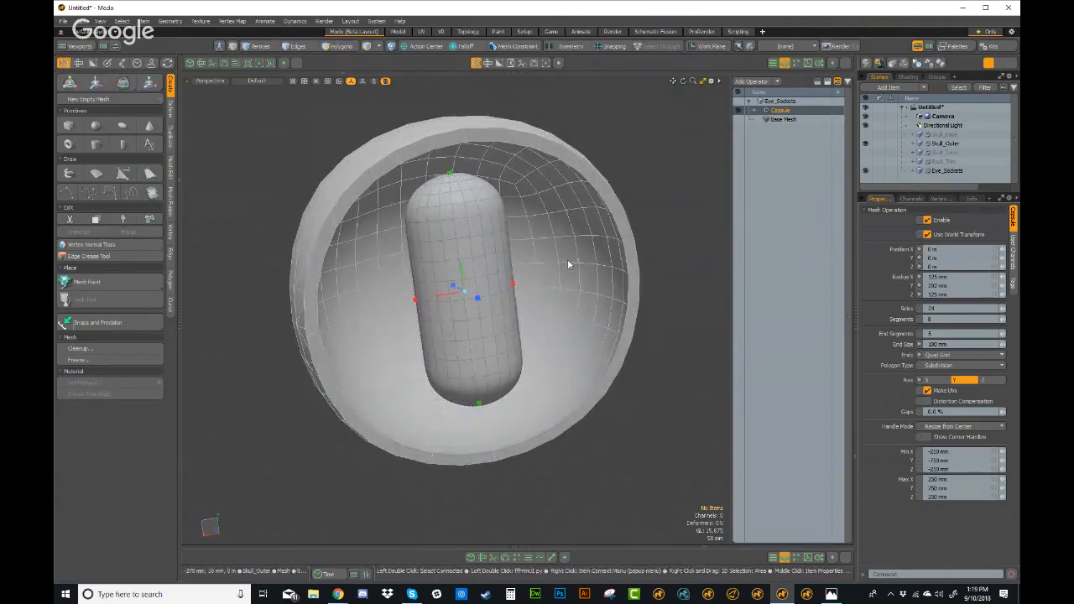
{"action": "key", "text": "3"}
{"action": "key", "text": "e"}
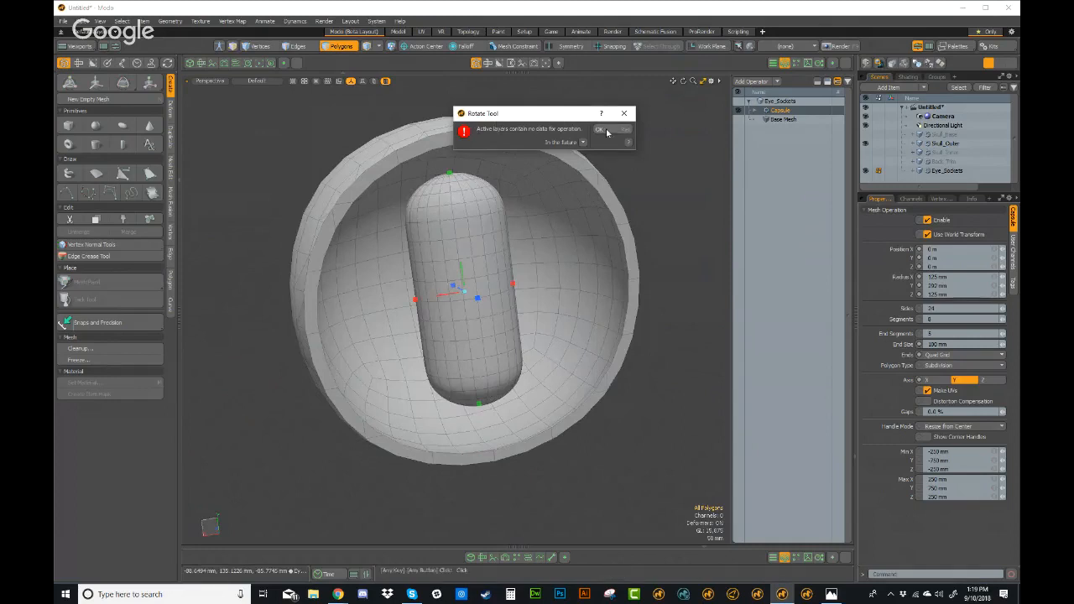
{"action": "left_click", "coordinate": [624, 113]}
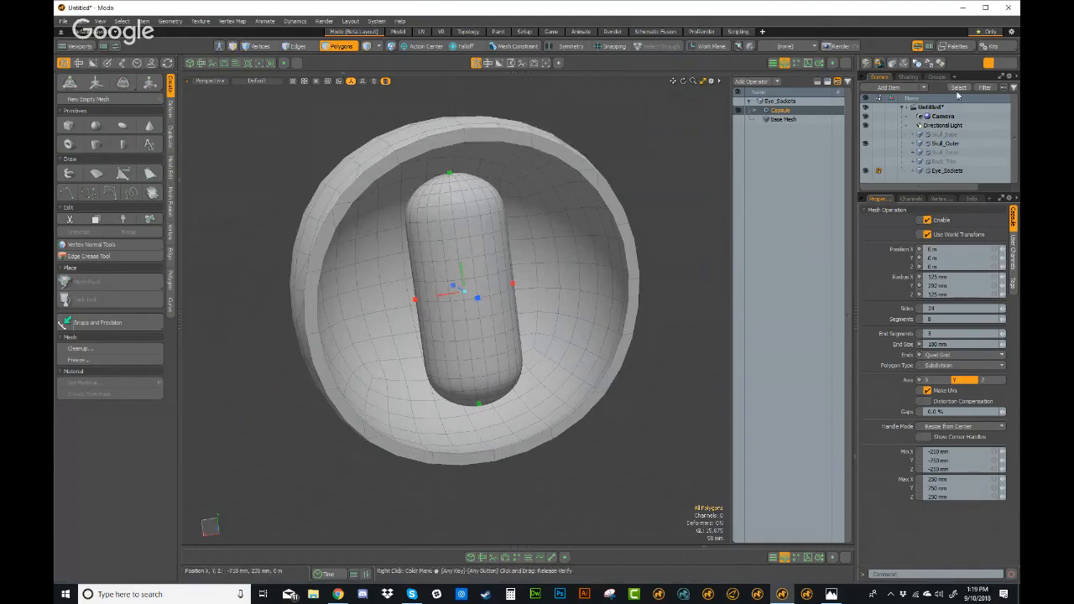
{"action": "left_click_drag", "start_coordinate": [583, 359], "coordinate": [561, 356], "text": "alt"}
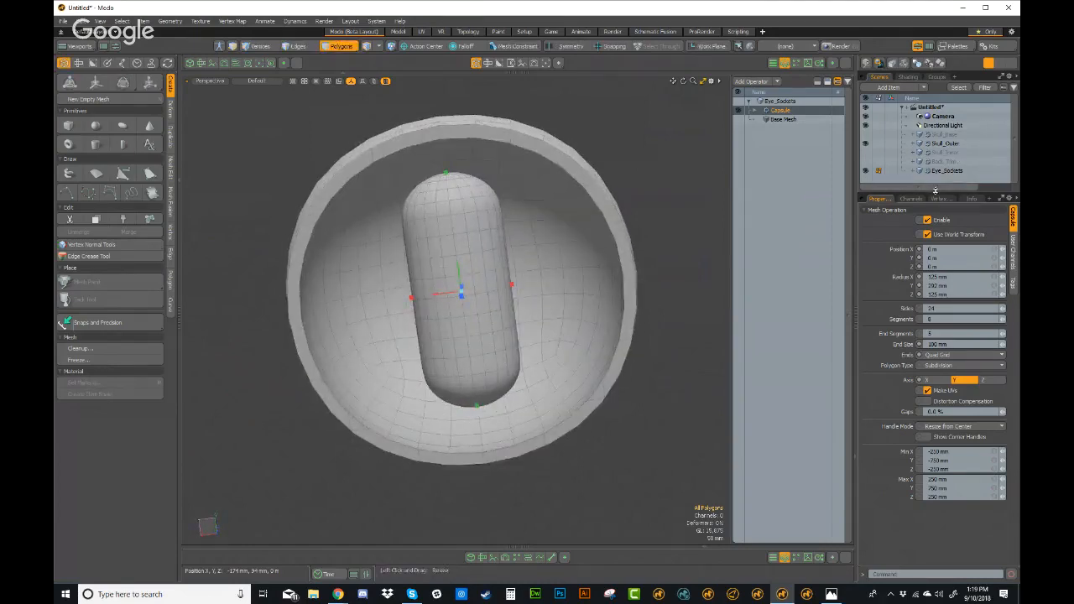
{"action": "left_click_drag", "start_coordinate": [934, 191], "coordinate": [934, 263]}
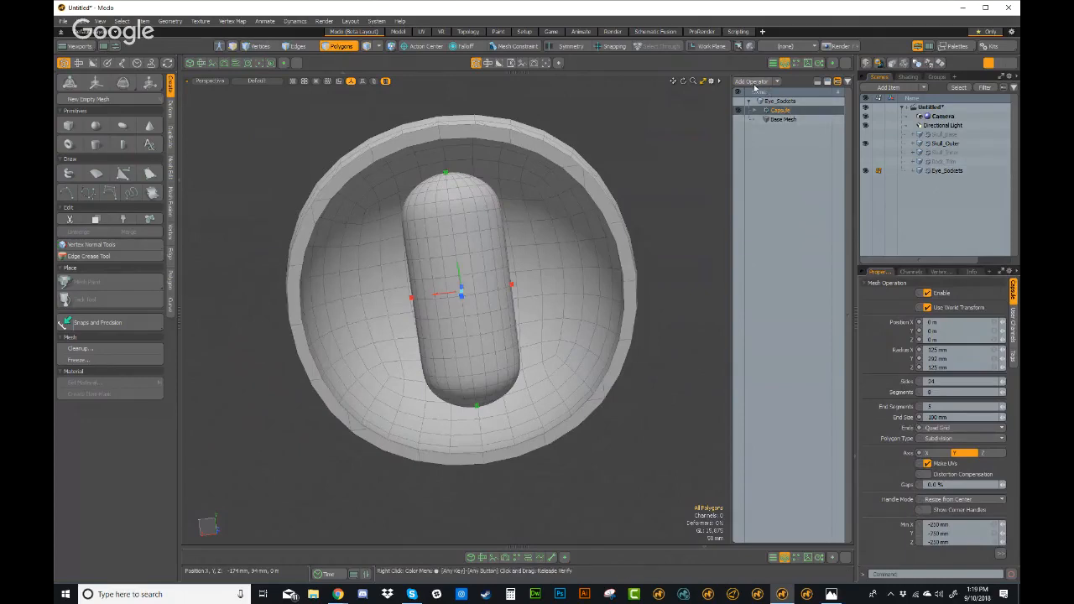
Step: Add a Transform Effector to the Eye_Sockets mesh operations and rename its effector item Eye_Mover
{"action": "left_click", "coordinate": [757, 83]}
{"action": "type", "text": "fal"}
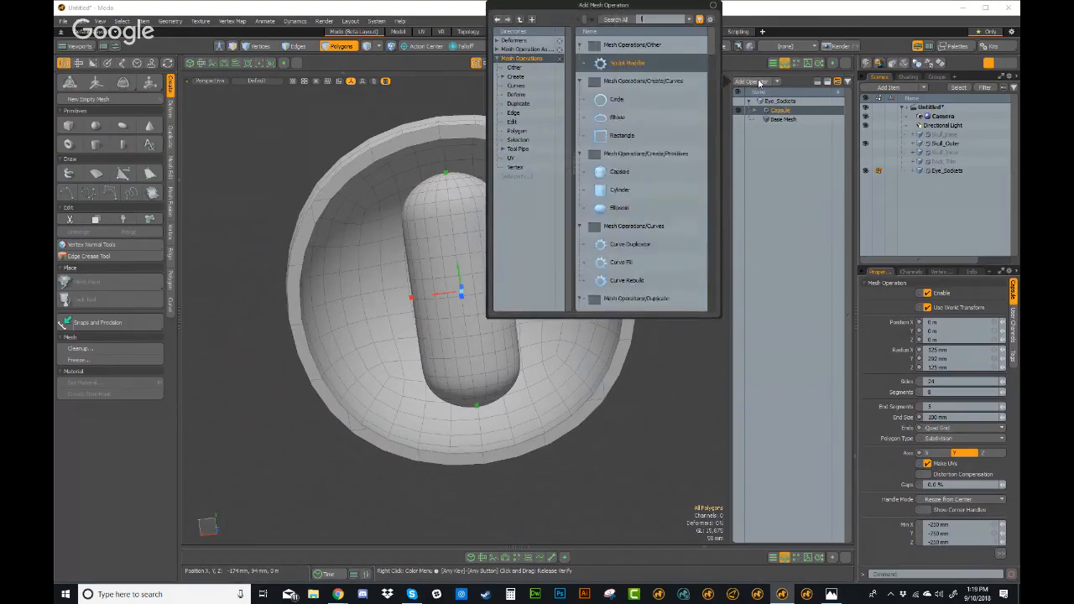
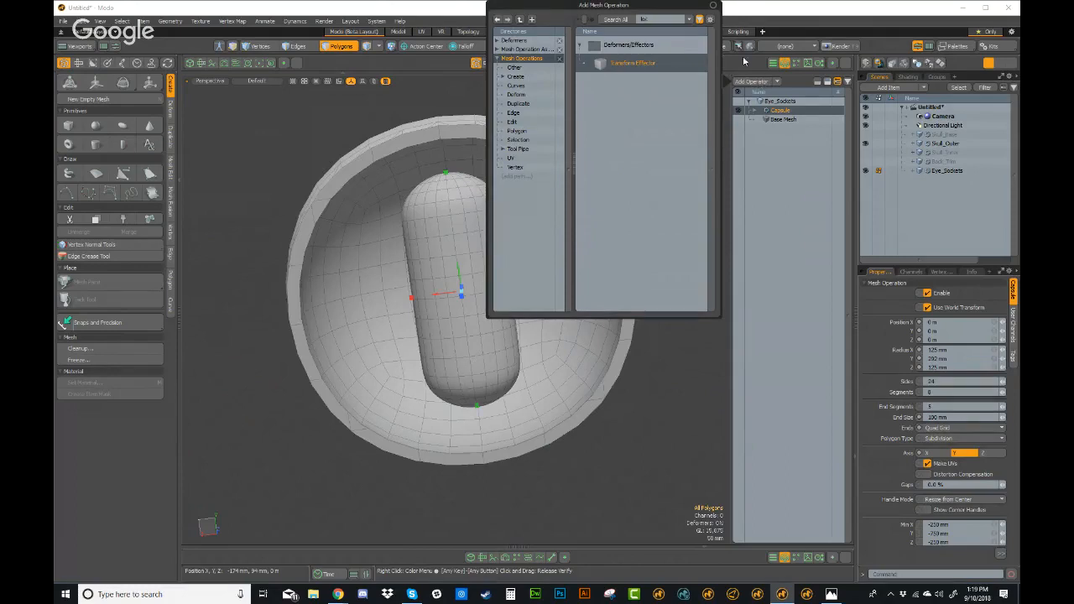
{"action": "double_click", "coordinate": [638, 64]}
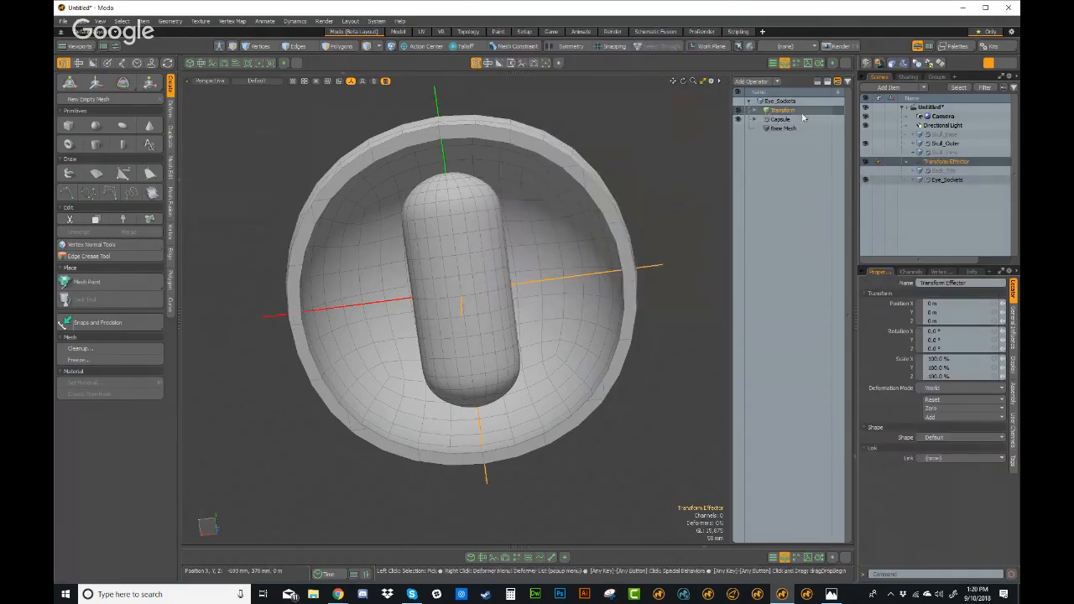
{"action": "left_click", "coordinate": [756, 109]}
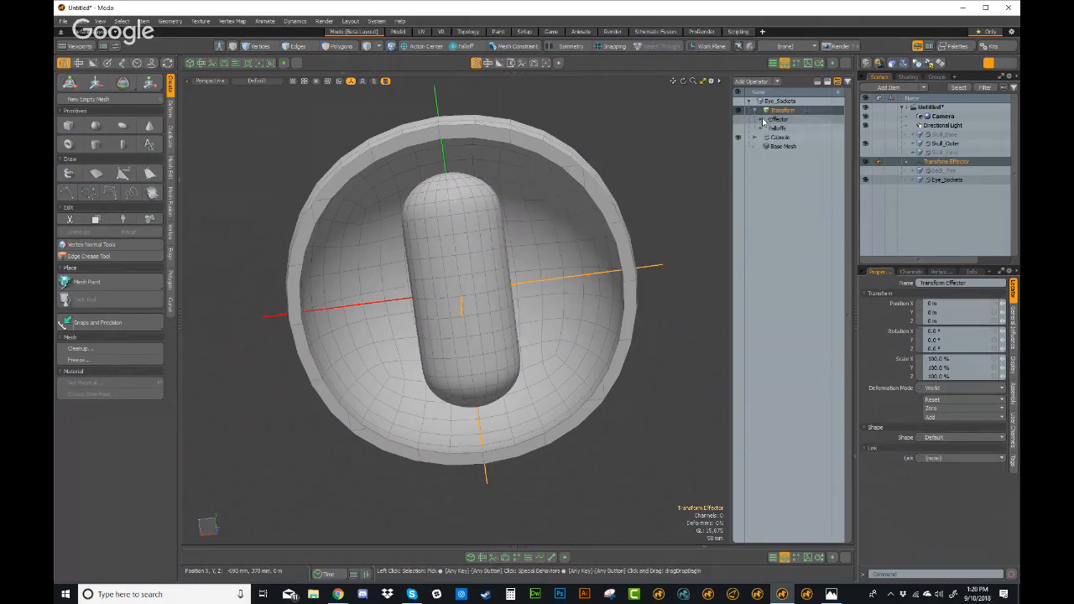
{"action": "left_click", "coordinate": [761, 120]}
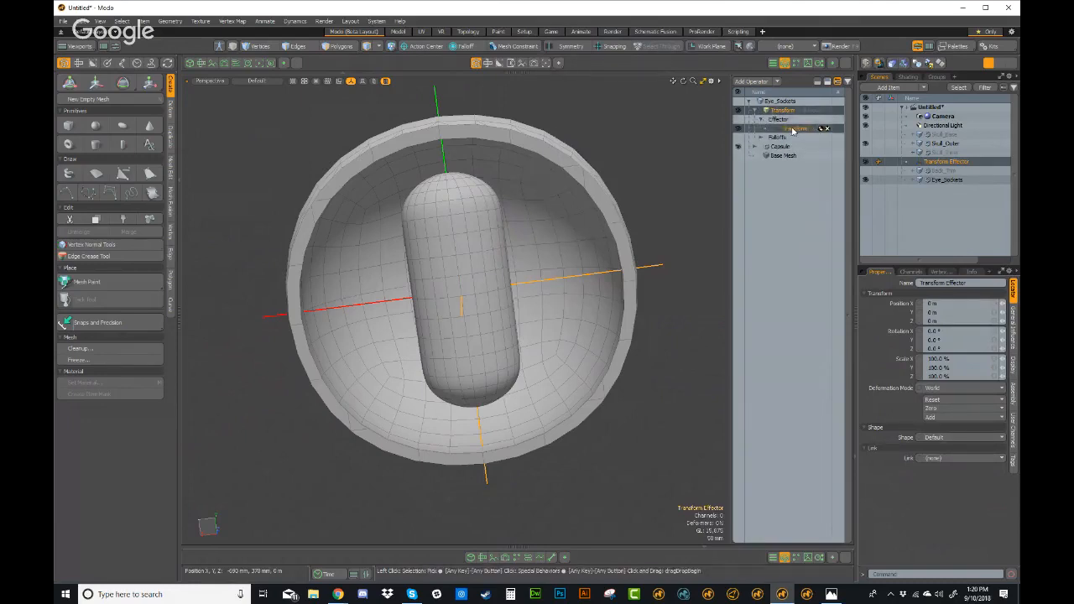
{"action": "double_click", "coordinate": [955, 163]}
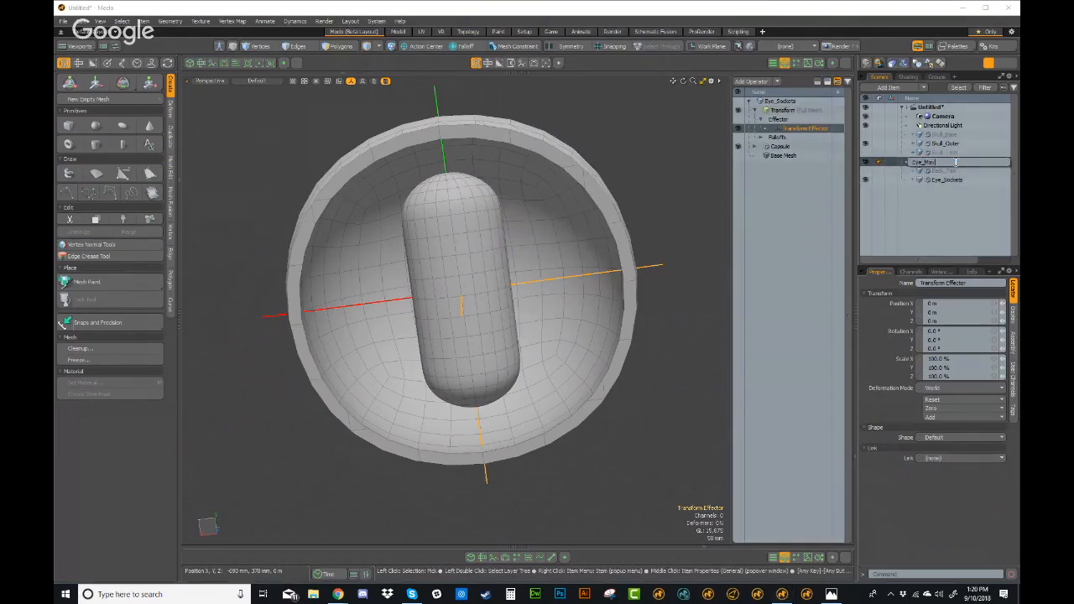
{"action": "key", "text": "Return"}
Step: Shift Eye_Mover to about 170 mm in X, nudge it along Z and rotate it 75.5° about X
{"action": "left_click_drag", "start_coordinate": [481, 340], "coordinate": [522, 344], "text": "alt"}
{"action": "key", "text": "w"}
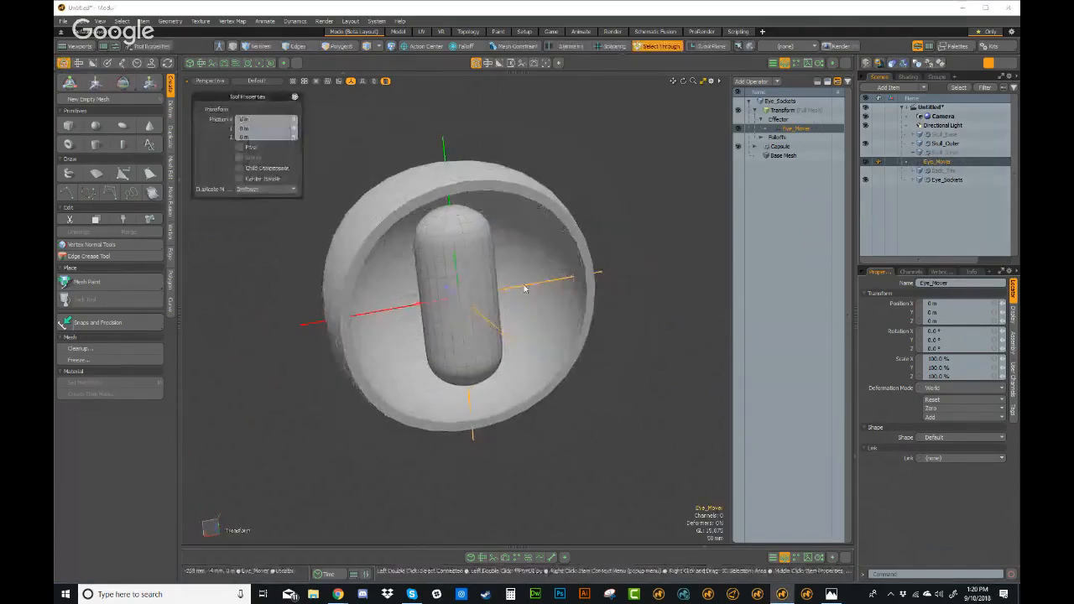
{"action": "left_click_drag", "start_coordinate": [470, 319], "coordinate": [407, 314], "text": "alt"}
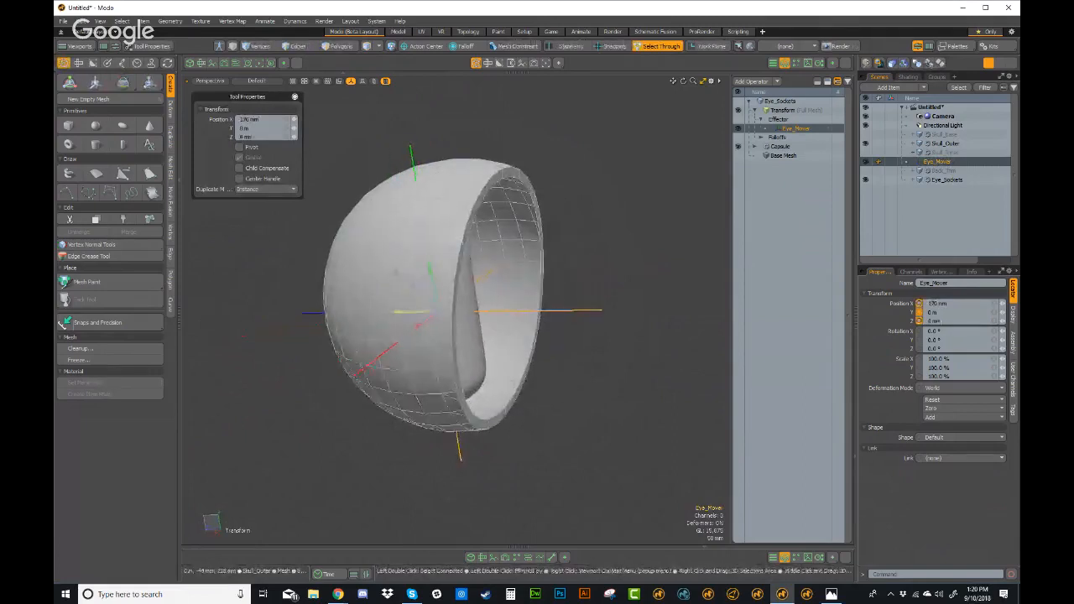
{"action": "key", "text": "e"}
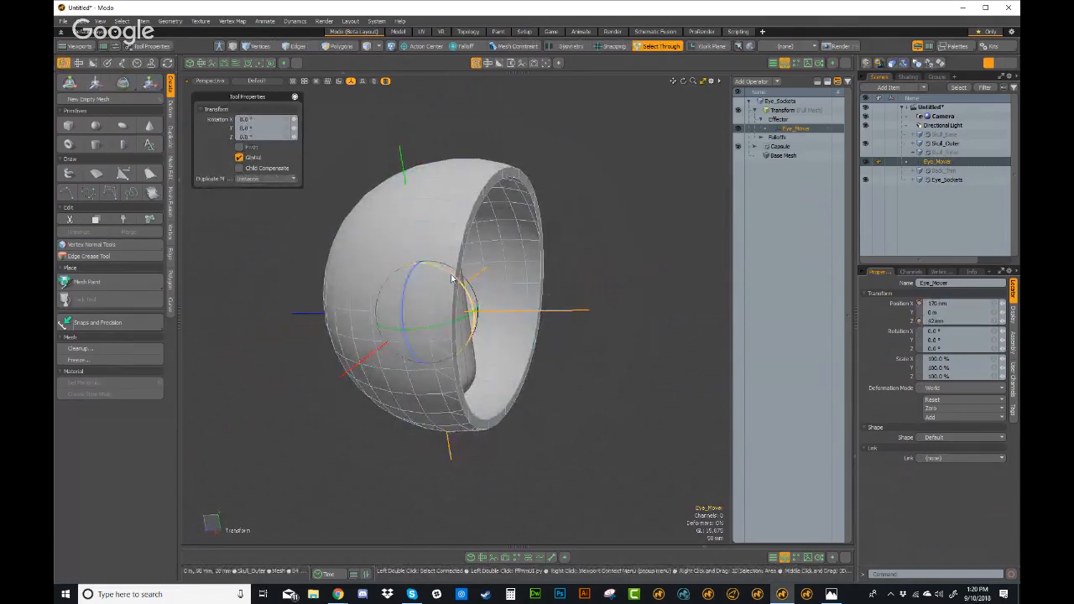
{"action": "left_click_drag", "start_coordinate": [451, 279], "coordinate": [445, 323]}
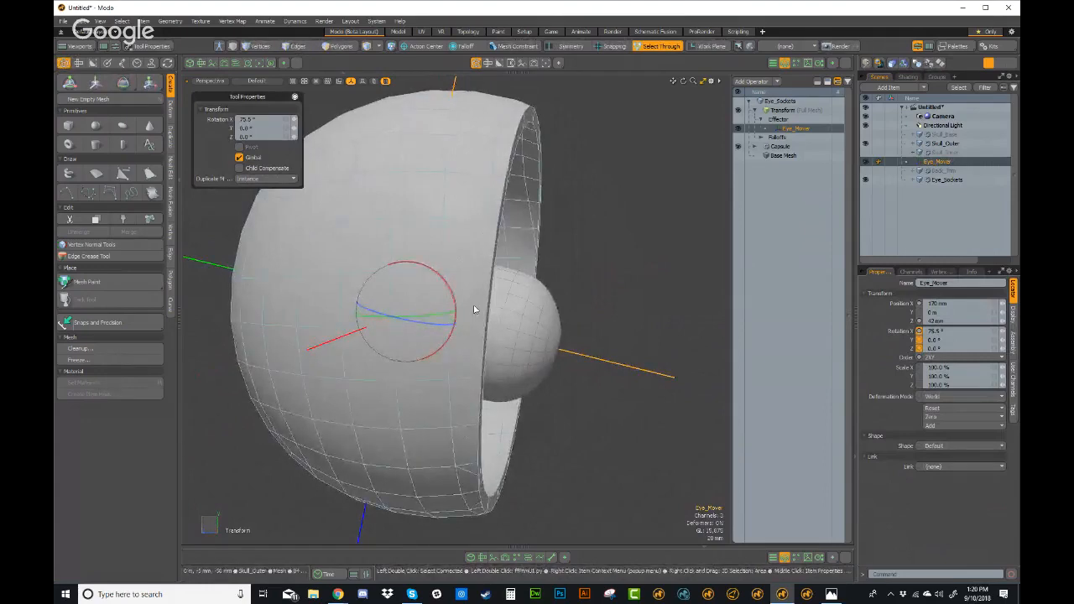
Step: Set the action center to Local and move Eye_Mover forward to about X 182 mm and Z 270 mm
{"action": "key", "text": "alt"}
{"action": "left_click", "coordinate": [419, 46]}
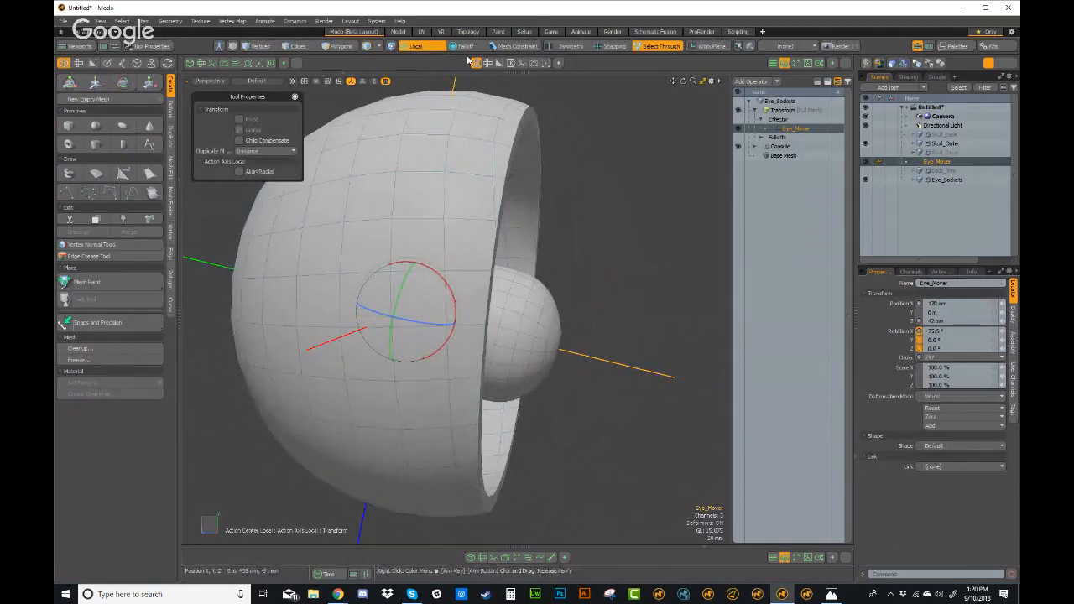
{"action": "left_click", "coordinate": [420, 47]}
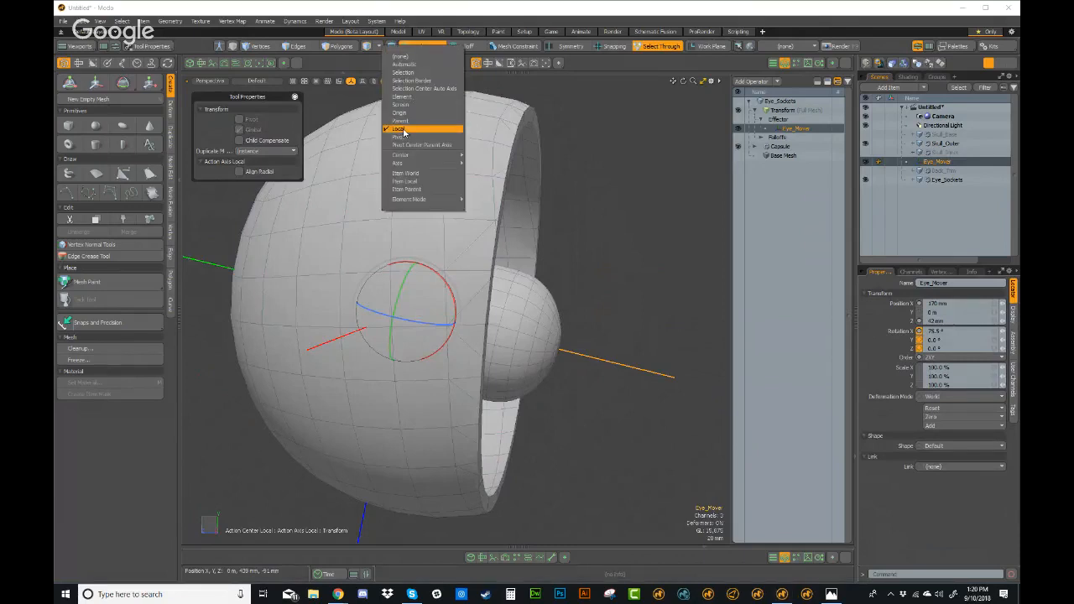
{"action": "left_click", "coordinate": [419, 46]}
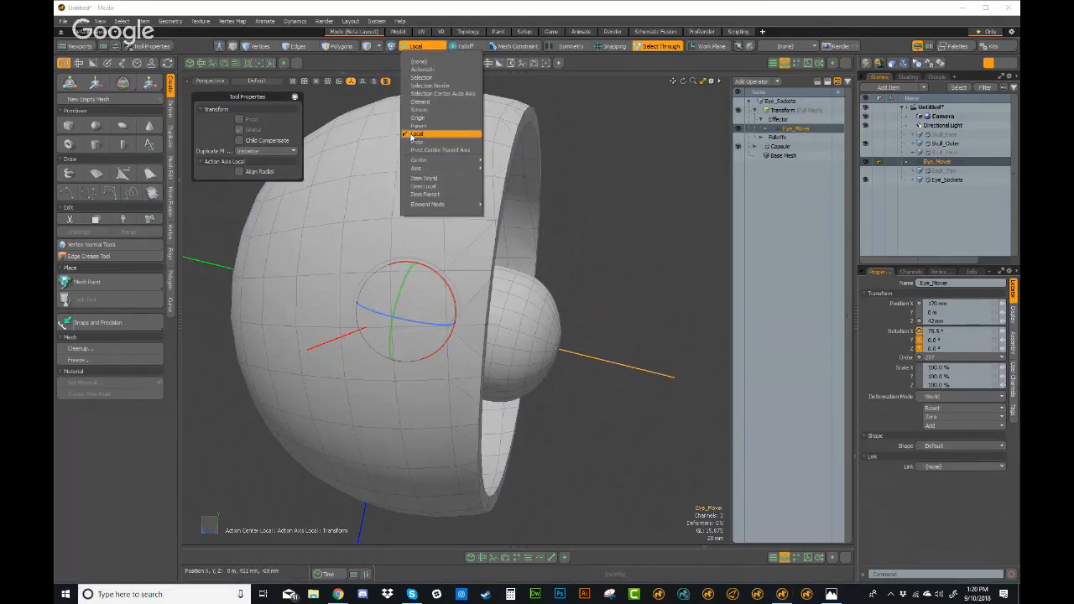
{"action": "left_click", "coordinate": [599, 185]}
{"action": "left_click_drag", "start_coordinate": [599, 184], "coordinate": [521, 290], "text": "alt"}
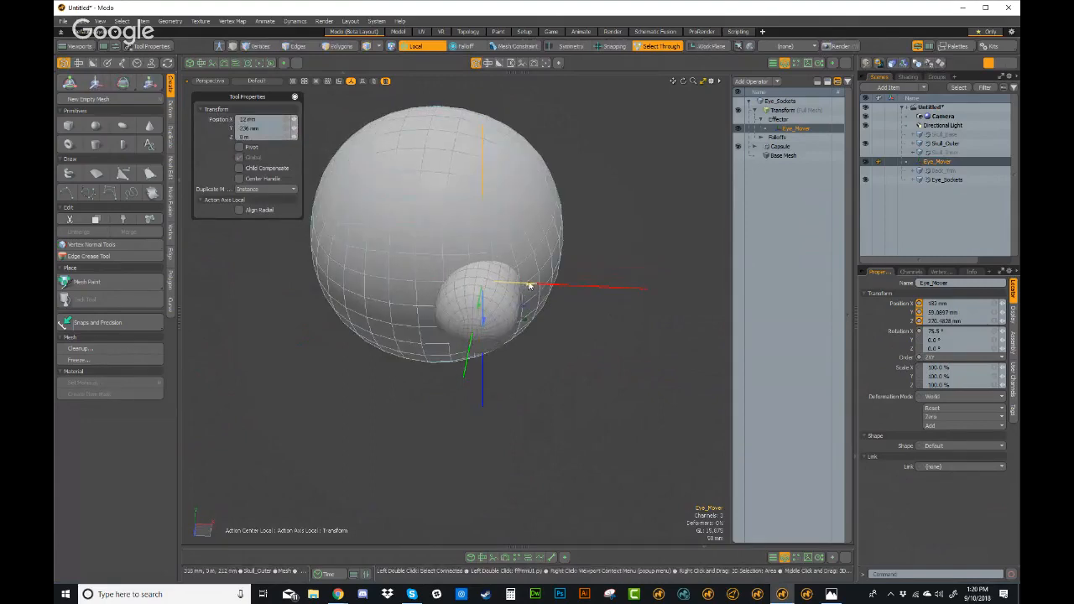
Step: Rotate Eye_Mover outward to about -25.5° on Z and scale it uniformly to 94%
{"action": "key", "text": "e"}
{"action": "left_click_drag", "start_coordinate": [501, 308], "coordinate": [507, 306]}
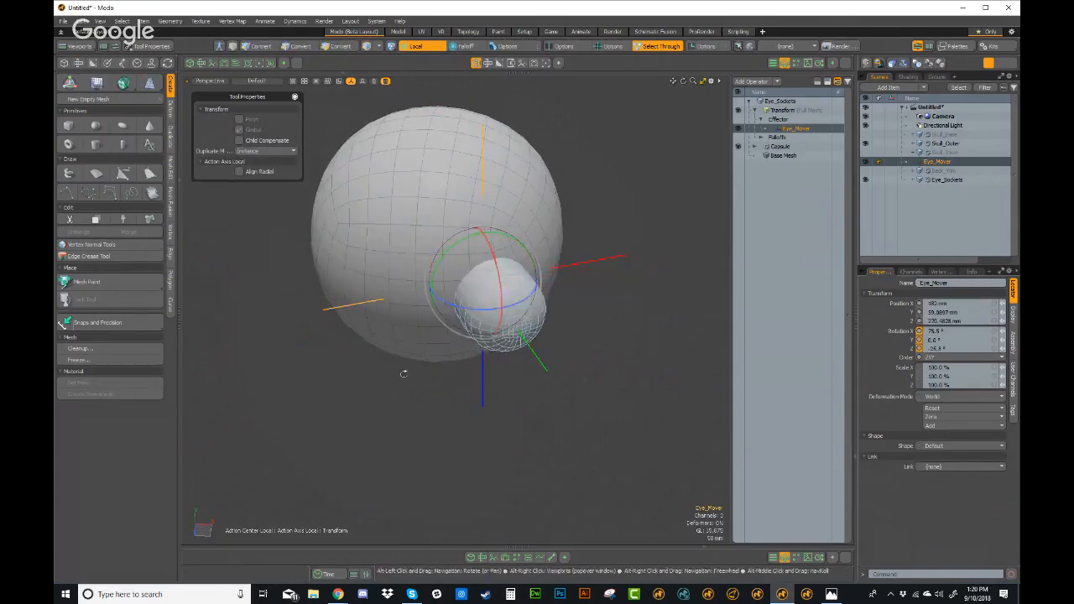
{"action": "left_click_drag", "start_coordinate": [405, 372], "coordinate": [352, 348], "text": "alt"}
{"action": "left_click_drag", "start_coordinate": [353, 348], "coordinate": [377, 235], "text": "ctrl+alt"}
{"action": "left_click_drag", "start_coordinate": [377, 234], "coordinate": [506, 173], "text": "alt"}
{"action": "key", "text": "r"}
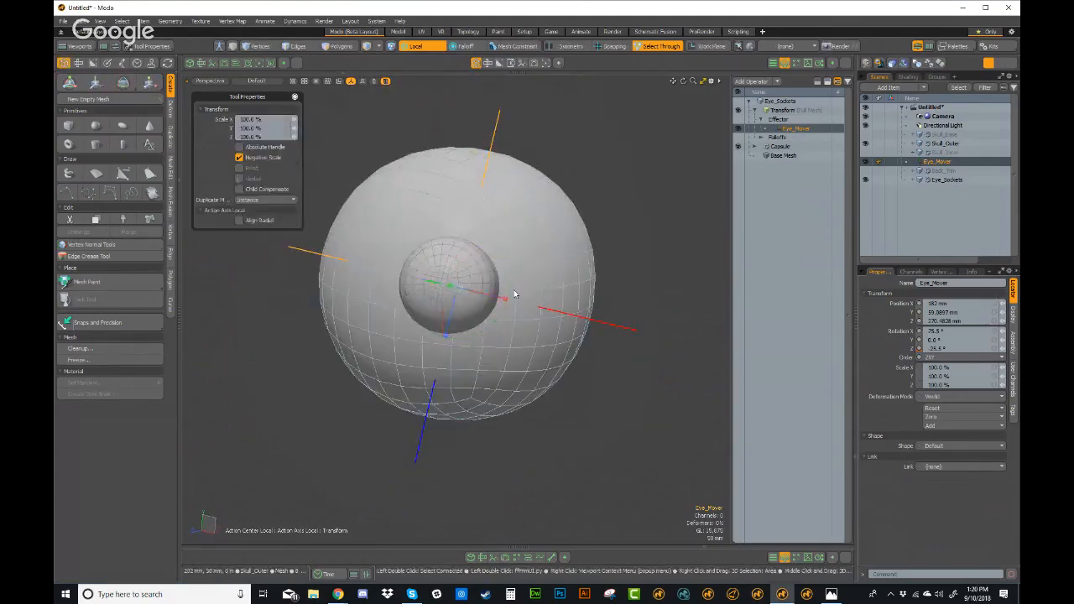
{"action": "left_click_drag", "start_coordinate": [435, 285], "coordinate": [440, 312], "text": "ctrl+alt"}
{"action": "left_click_drag", "start_coordinate": [440, 312], "coordinate": [481, 304], "text": "alt"}
Step: Nudge Eye_Mover to about Z 277 mm and angle it to about 82.6° on X and -31.3° on Y
{"action": "key", "text": "w"}
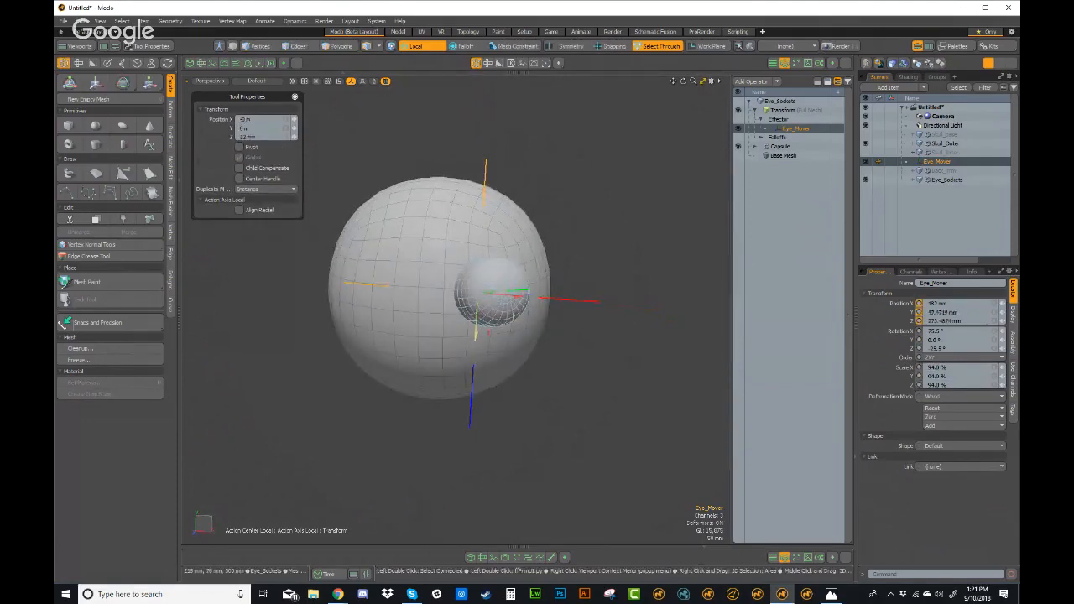
{"action": "key", "text": "e"}
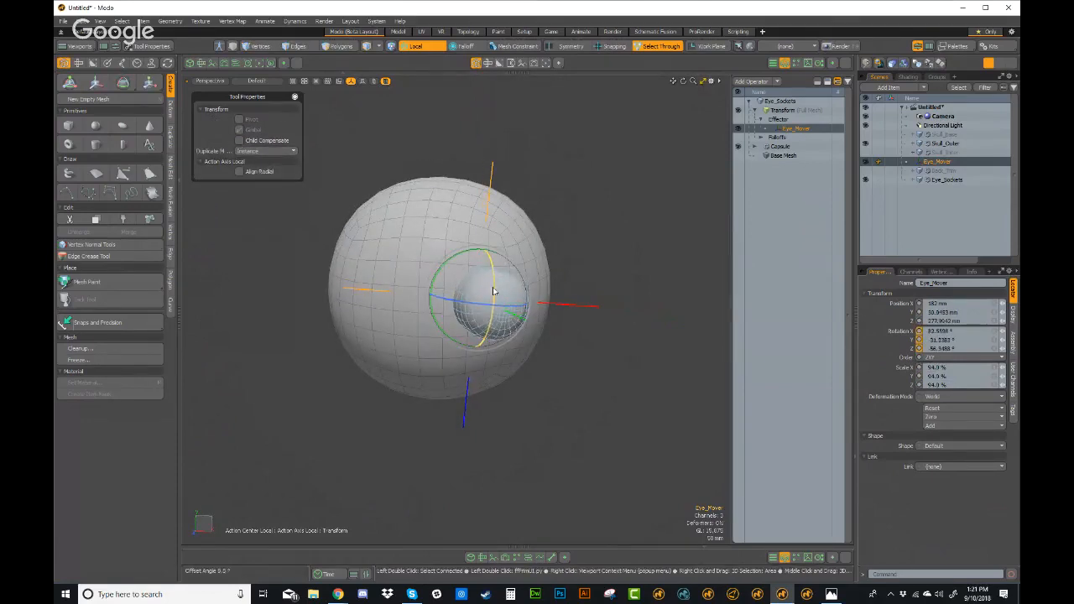
{"action": "left_click_drag", "start_coordinate": [493, 291], "coordinate": [552, 364], "text": "alt"}
Step: Slide Eye_Mover sideways along its local X axis to a position of about 191 mm in X
{"action": "key", "text": "w"}
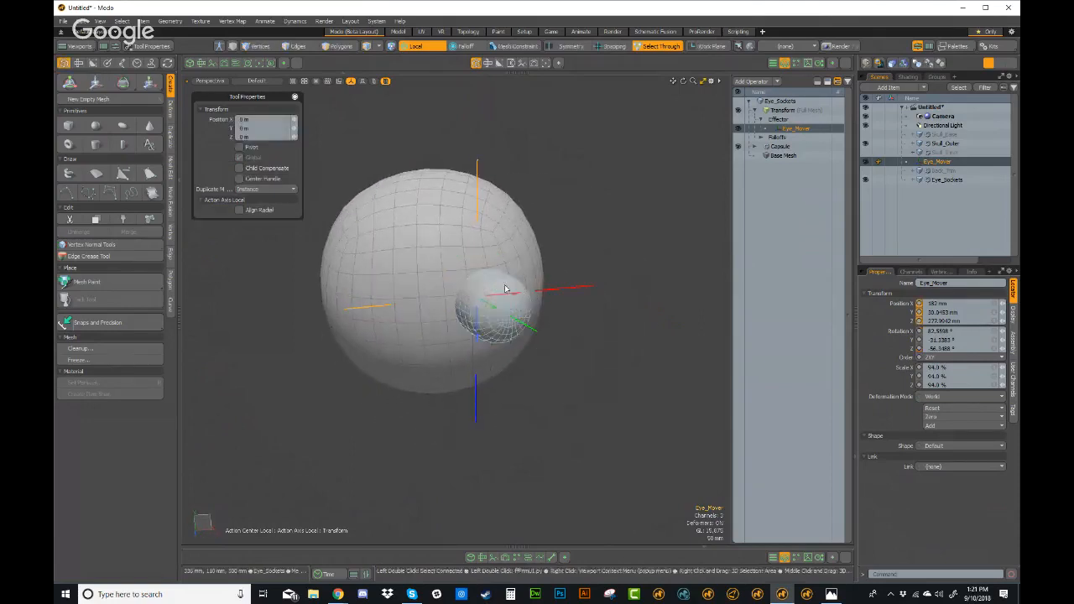
{"action": "scroll", "coordinate": [507, 306], "scroll_direction": "up", "scroll_amount": 2}
{"action": "left_click_drag", "start_coordinate": [510, 303], "coordinate": [622, 325], "text": "alt"}
{"action": "scroll", "coordinate": [531, 363], "scroll_direction": "down", "scroll_amount": 3}
{"action": "scroll", "coordinate": [518, 292], "scroll_direction": "up", "scroll_amount": 3}
{"action": "left_click_drag", "start_coordinate": [519, 289], "coordinate": [689, 172], "text": "alt"}
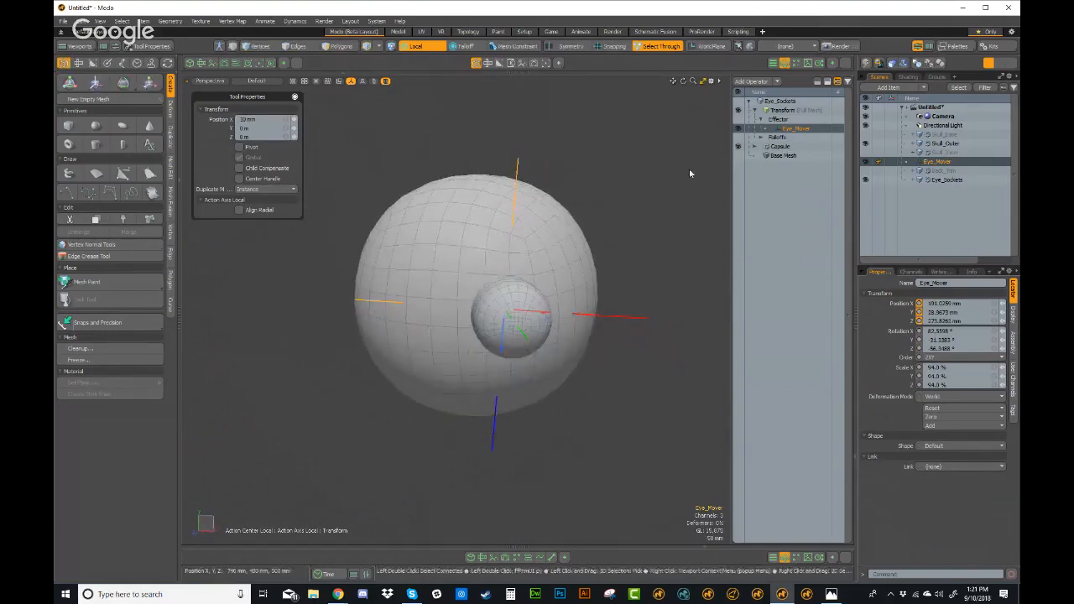
Step: Add a Mirror operator above the Transform in the Eye_Sockets stack to create the second eye socket
{"action": "left_click", "coordinate": [815, 129], "text": "ctrl"}
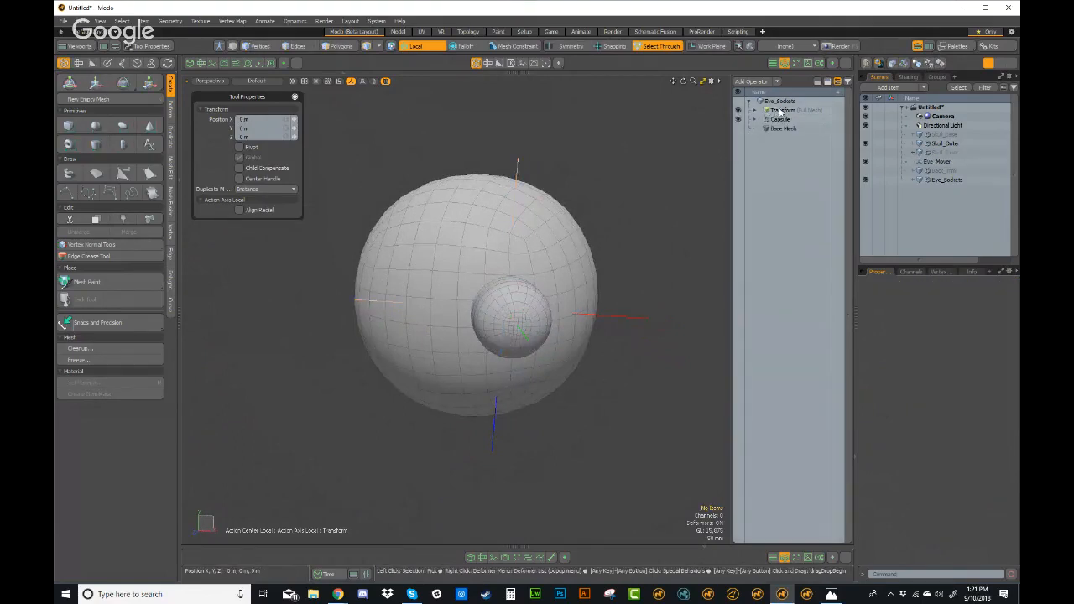
{"action": "left_click", "coordinate": [783, 110]}
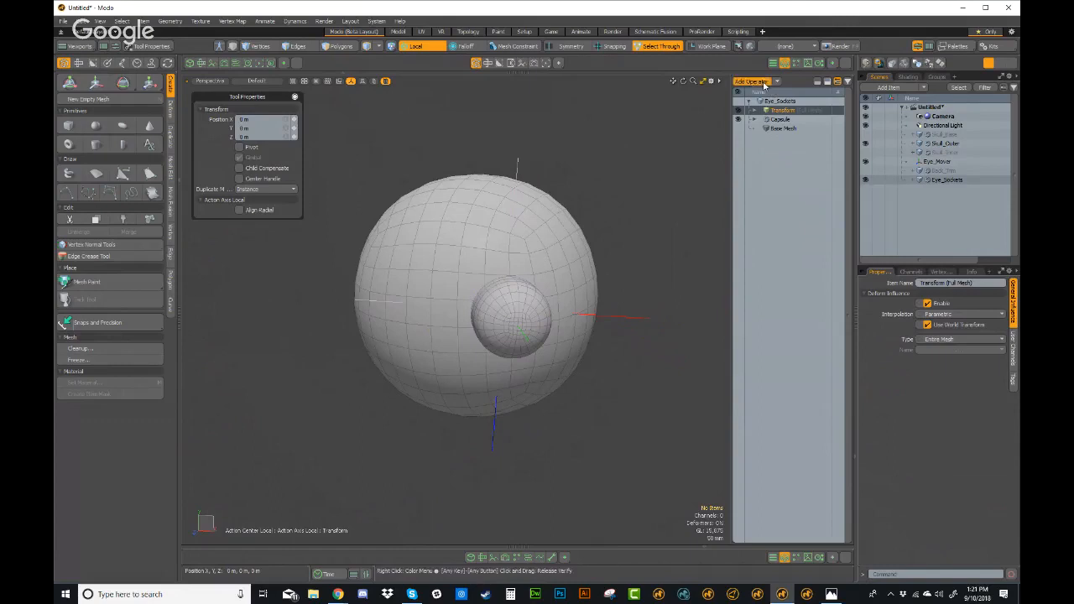
{"action": "left_click", "coordinate": [764, 82]}
{"action": "type", "text": "mirr"}
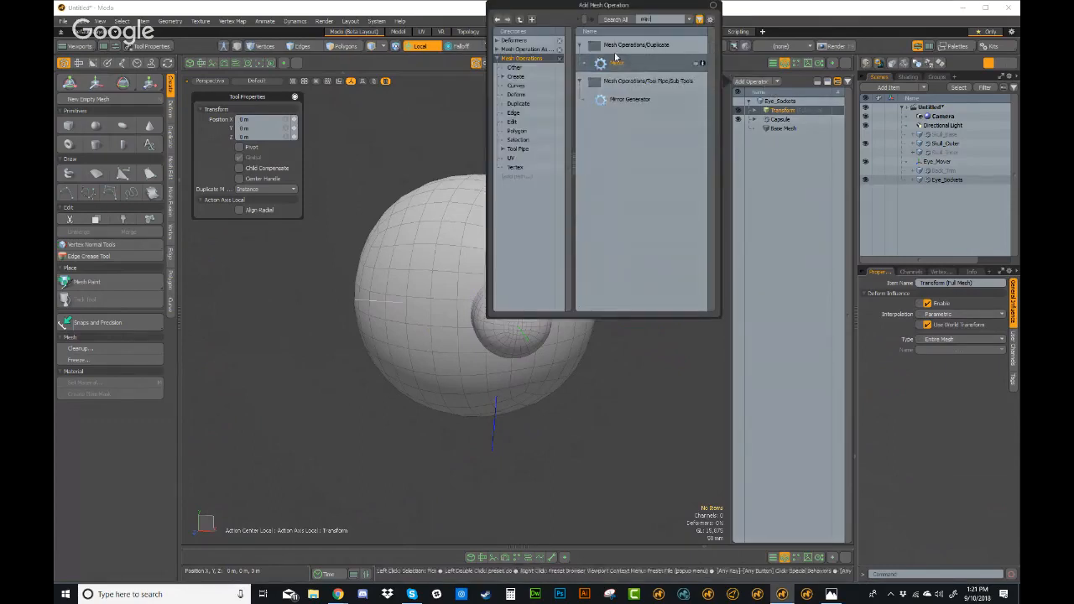
{"action": "double_click", "coordinate": [619, 65]}
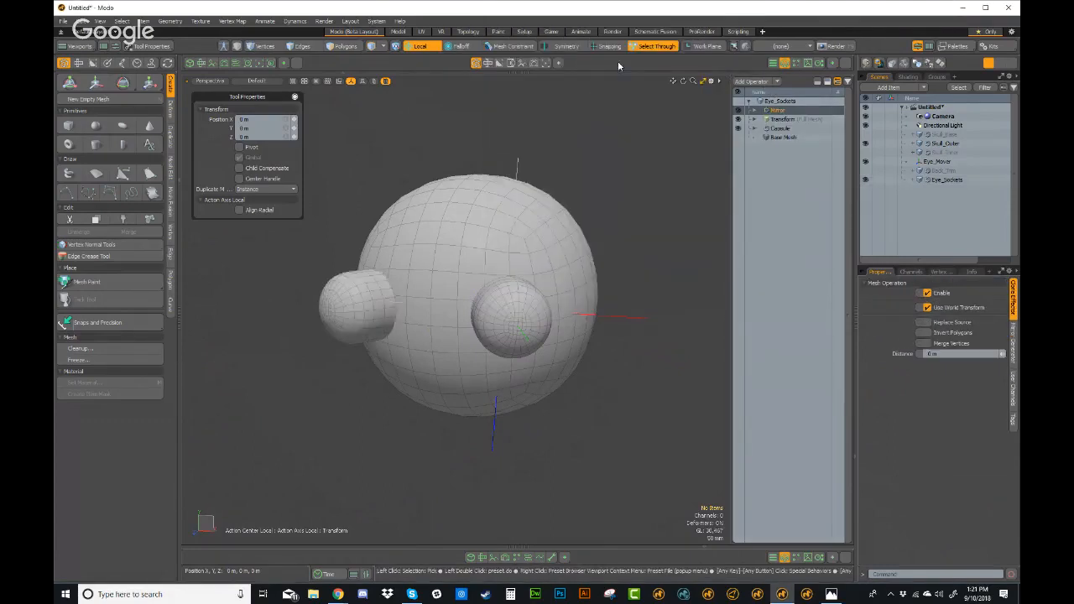
Step: Move Eye_Mover inward to about 157 mm in X and rotate it to about 84.4°, -63.3° and -79.0°
{"action": "left_click_drag", "start_coordinate": [504, 377], "coordinate": [616, 309], "text": "alt"}
{"action": "left_click", "coordinate": [623, 295]}
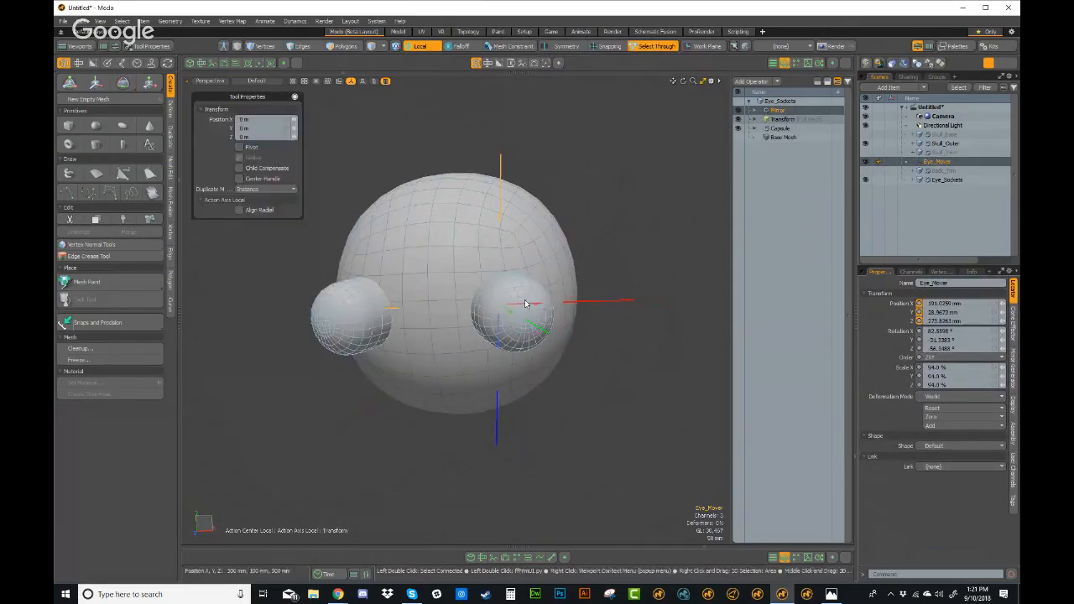
{"action": "left_click_drag", "start_coordinate": [526, 304], "coordinate": [530, 296], "text": "alt"}
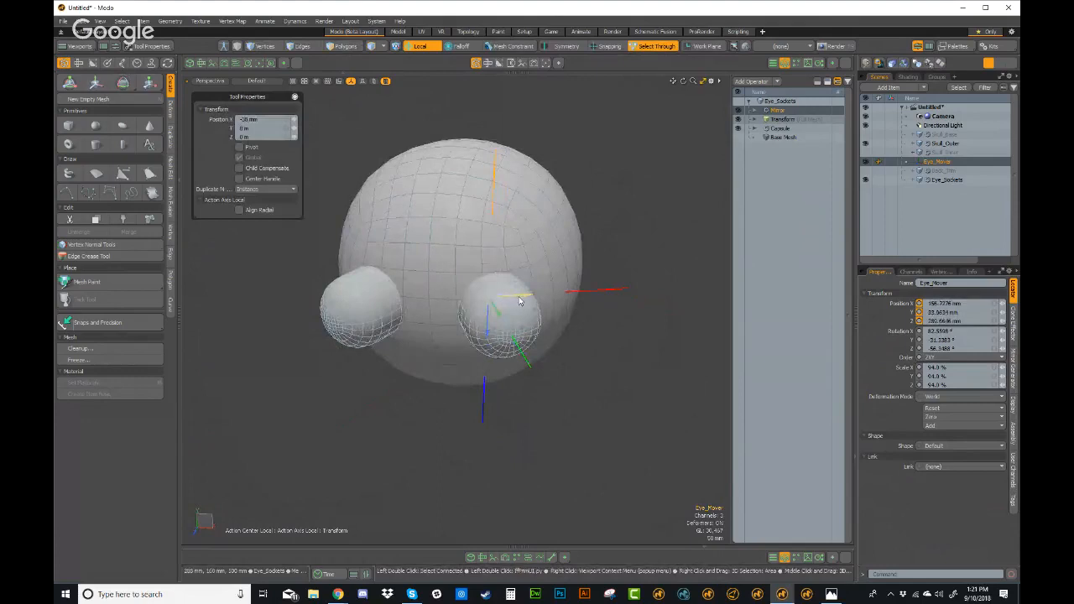
{"action": "key", "text": "e"}
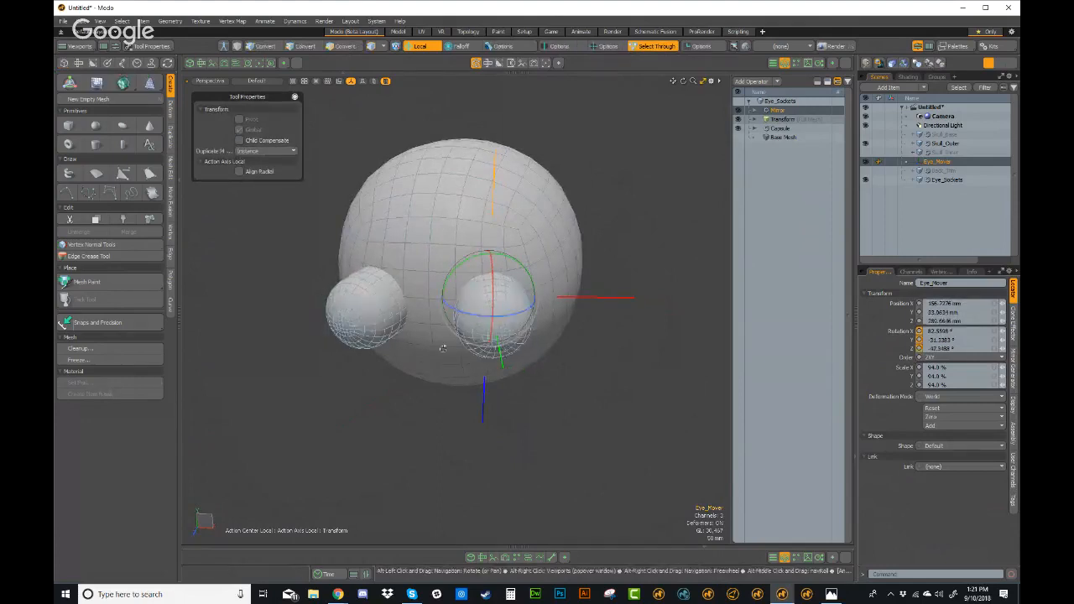
{"action": "left_click_drag", "start_coordinate": [494, 310], "coordinate": [542, 429], "text": "alt"}
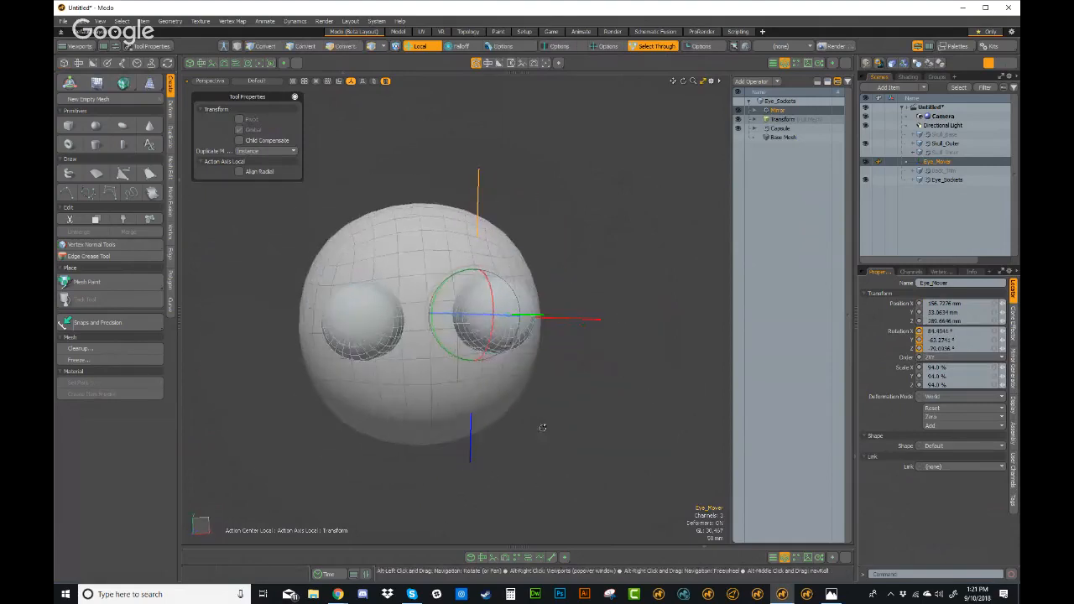
{"action": "key", "text": "space"}
{"action": "left_click", "coordinate": [623, 383]}
{"action": "left_click_drag", "start_coordinate": [623, 383], "coordinate": [713, 349], "text": "alt"}
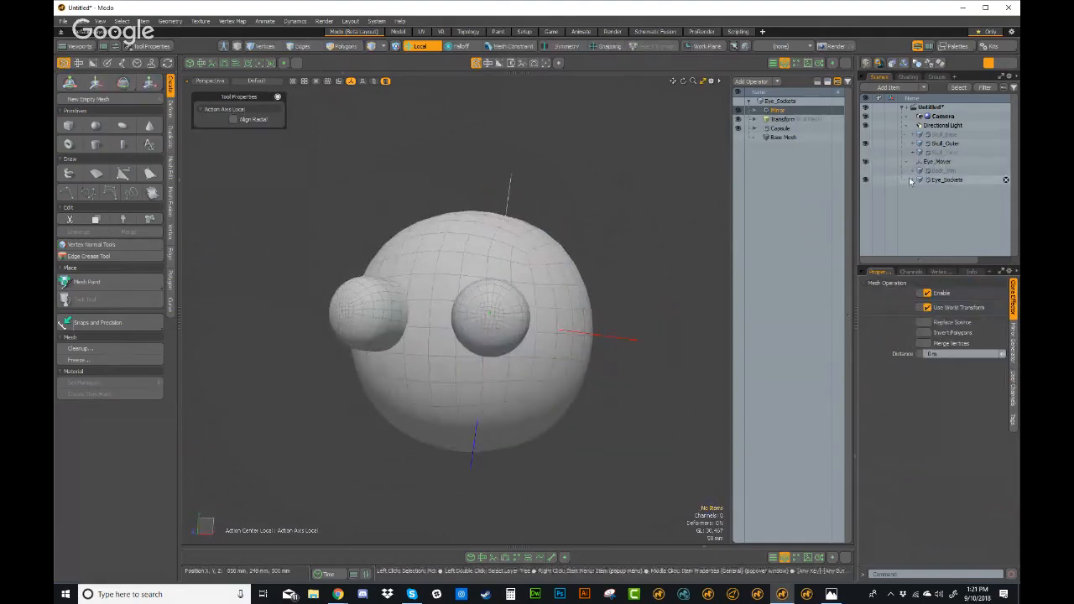
Step: Hide the Eye_Sockets mesh and the Eye_Mover effector
{"action": "left_click", "coordinate": [866, 180]}
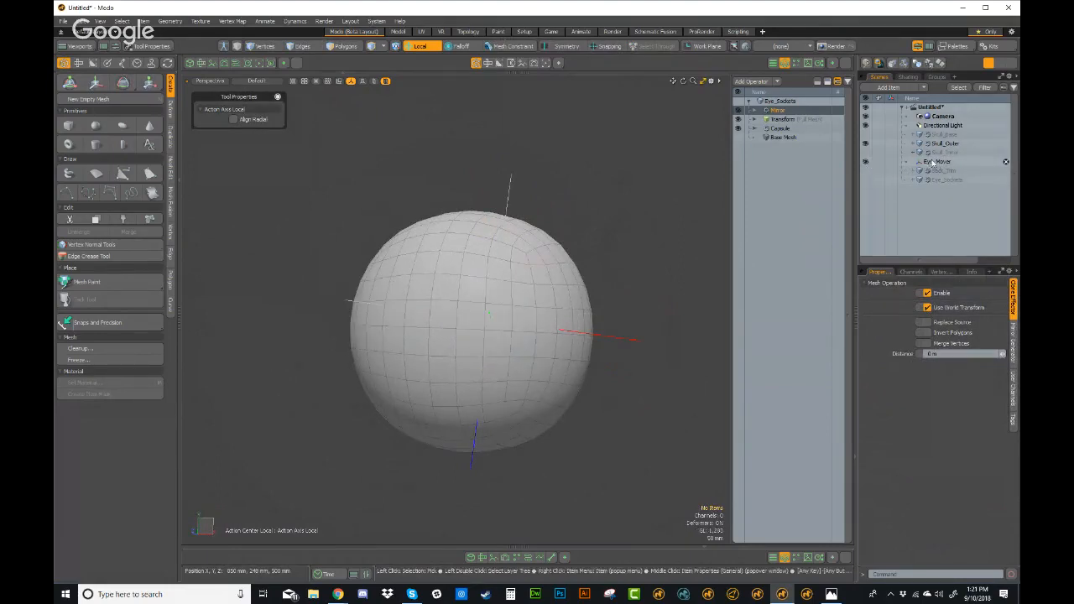
{"action": "left_click", "coordinate": [867, 162]}
{"action": "left_click_drag", "start_coordinate": [661, 234], "coordinate": [754, 157], "text": "alt"}
Step: Add a Boolean operator at the head of the Skull_Outer stack with Eye_Sockets as driver surface and Subtract as operation
{"action": "left_click", "coordinate": [944, 144]}
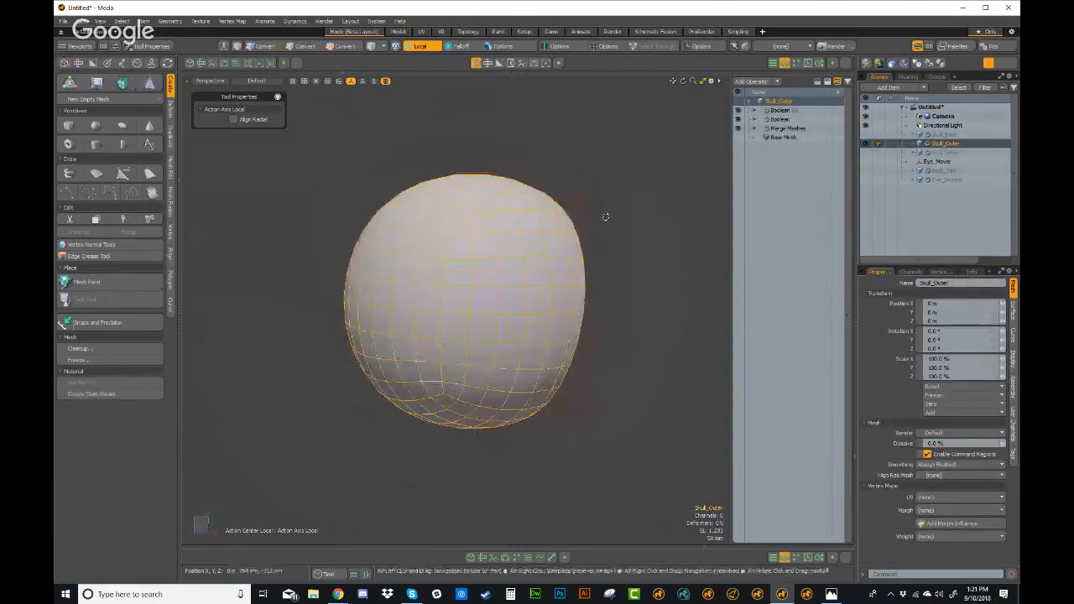
{"action": "left_click_drag", "start_coordinate": [604, 215], "coordinate": [655, 210], "text": "alt"}
{"action": "left_click", "coordinate": [780, 110]}
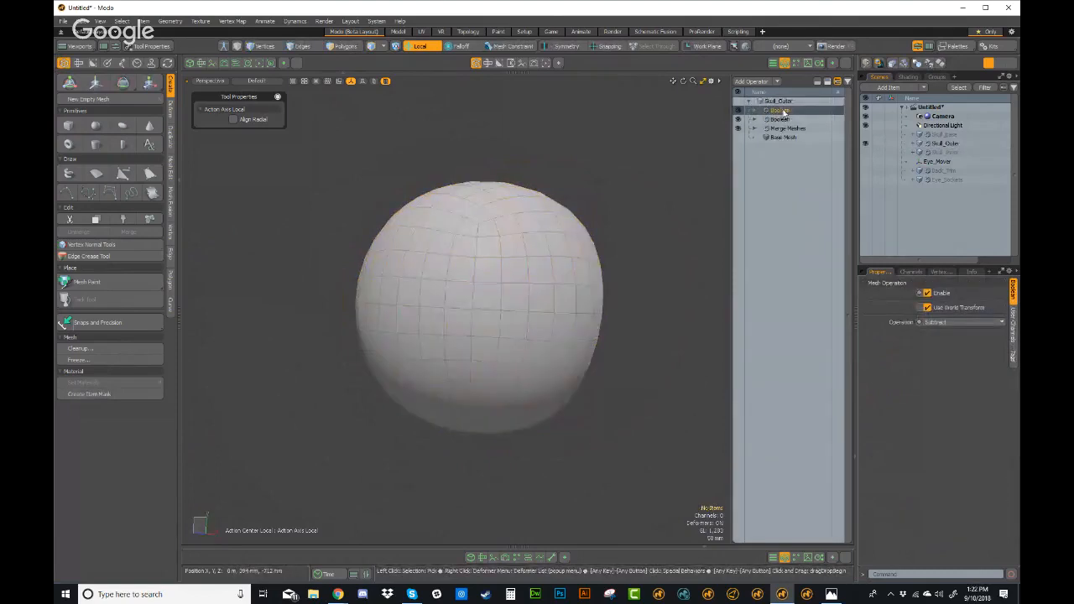
{"action": "left_click", "coordinate": [752, 82]}
{"action": "type", "text": "boole"}
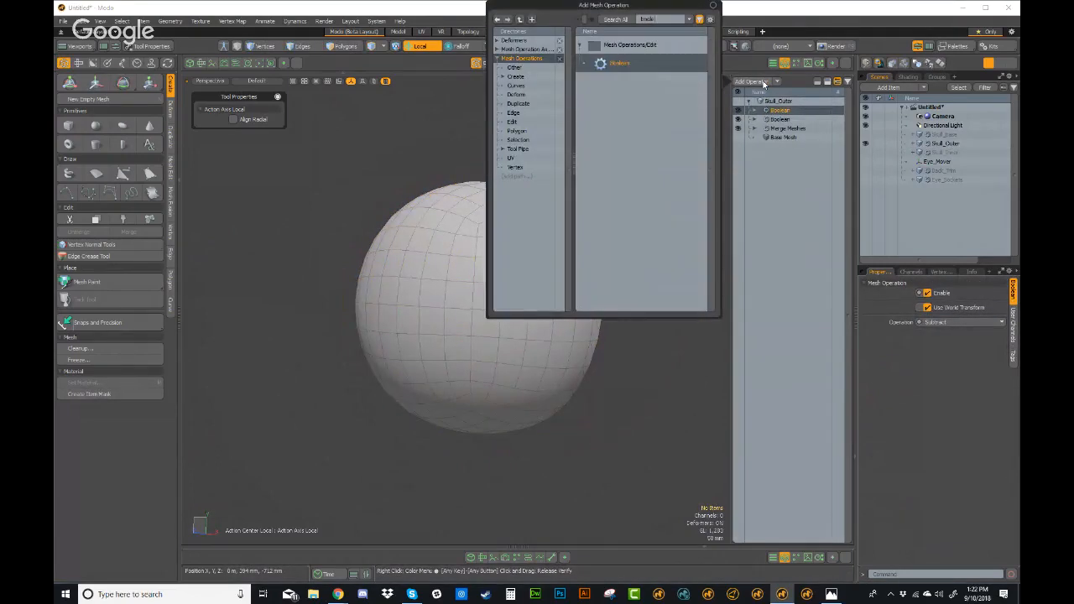
{"action": "double_click", "coordinate": [621, 63]}
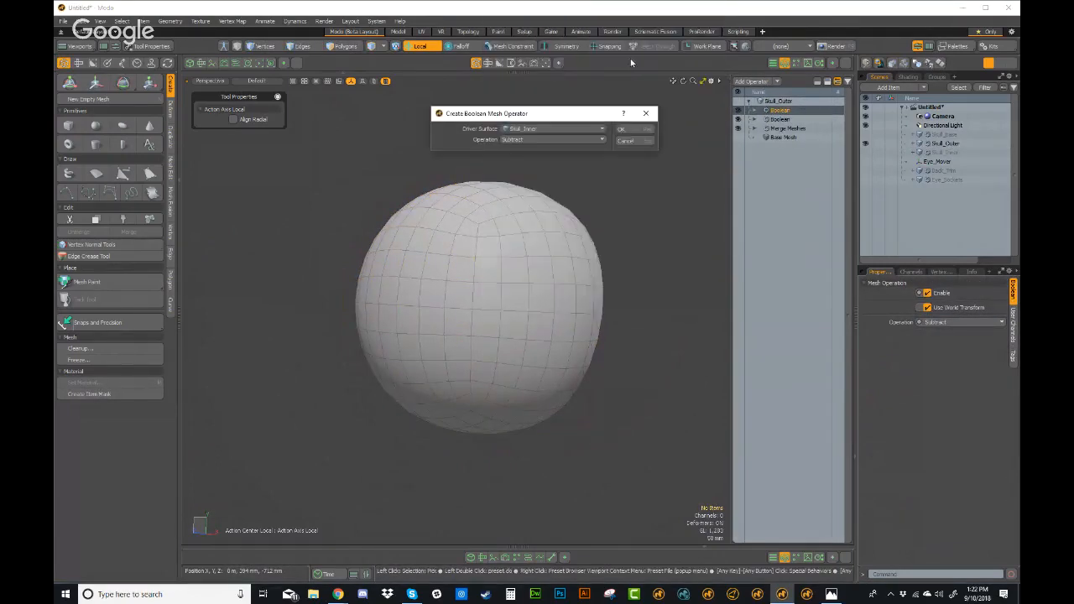
{"action": "left_click", "coordinate": [538, 129]}
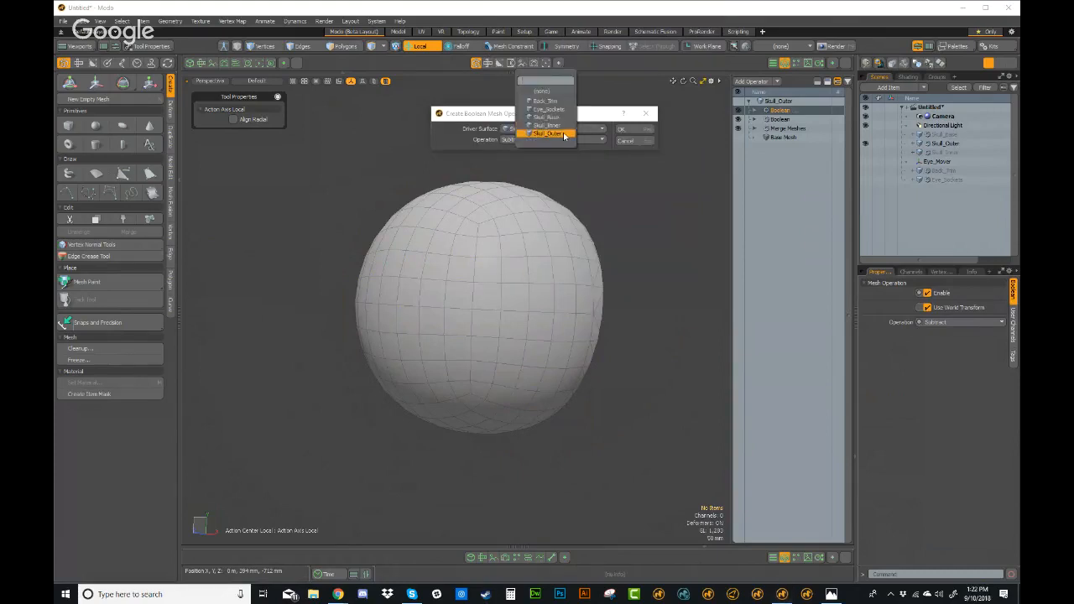
{"action": "left_click", "coordinate": [559, 112]}
{"action": "left_click", "coordinate": [625, 130]}
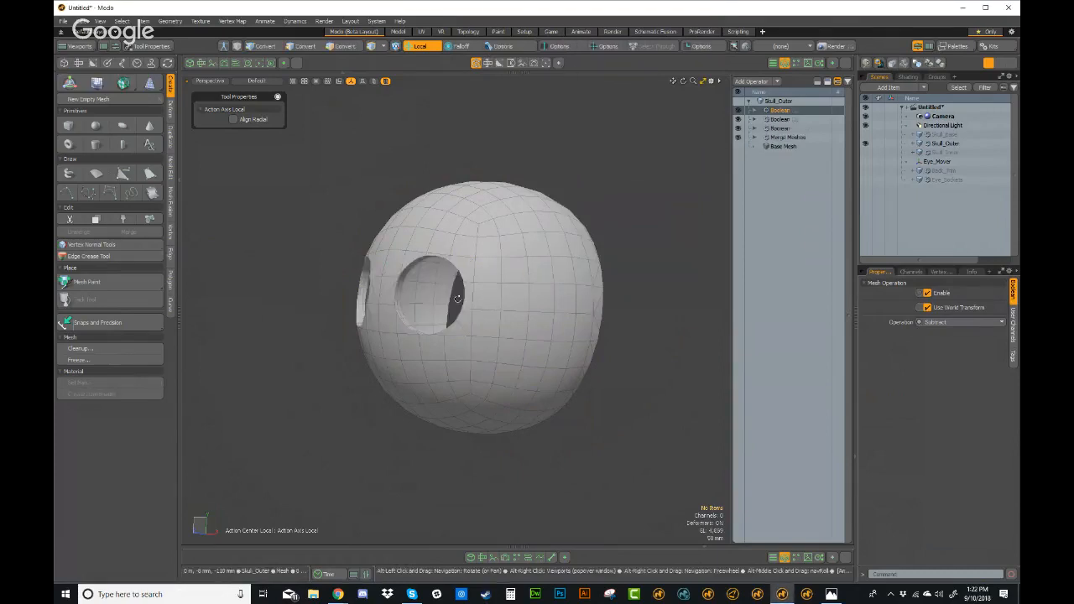
Step: Set the polygon type of the Capsule operator in Eye_Sockets to Face
{"action": "left_click_drag", "start_coordinate": [455, 302], "coordinate": [400, 431], "text": "alt"}
{"action": "scroll", "coordinate": [357, 398], "scroll_direction": "up", "scroll_amount": 7}
{"action": "scroll", "coordinate": [435, 256], "scroll_direction": "up", "scroll_amount": 3}
{"action": "scroll", "coordinate": [411, 435], "scroll_direction": "down", "scroll_amount": 5}
{"action": "left_click_drag", "start_coordinate": [403, 374], "coordinate": [495, 321], "text": "alt"}
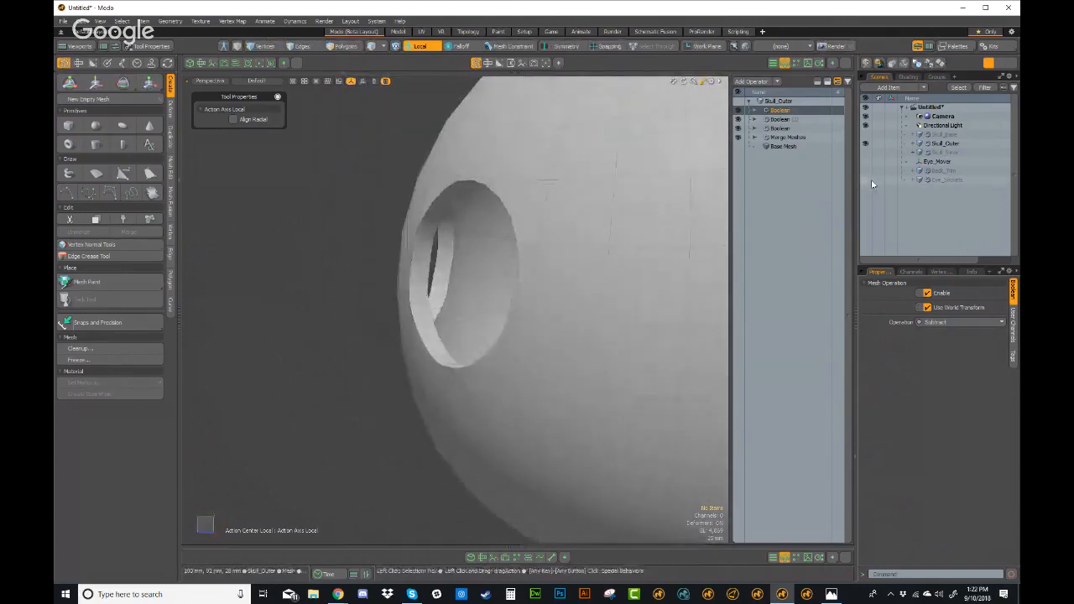
{"action": "left_click", "coordinate": [943, 181]}
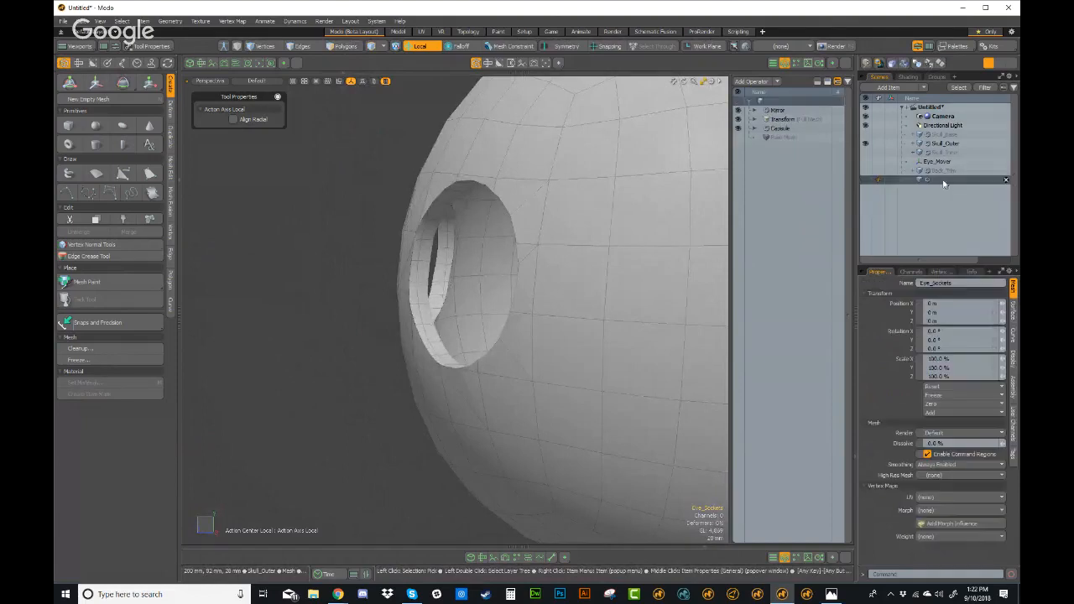
{"action": "left_click", "coordinate": [778, 130]}
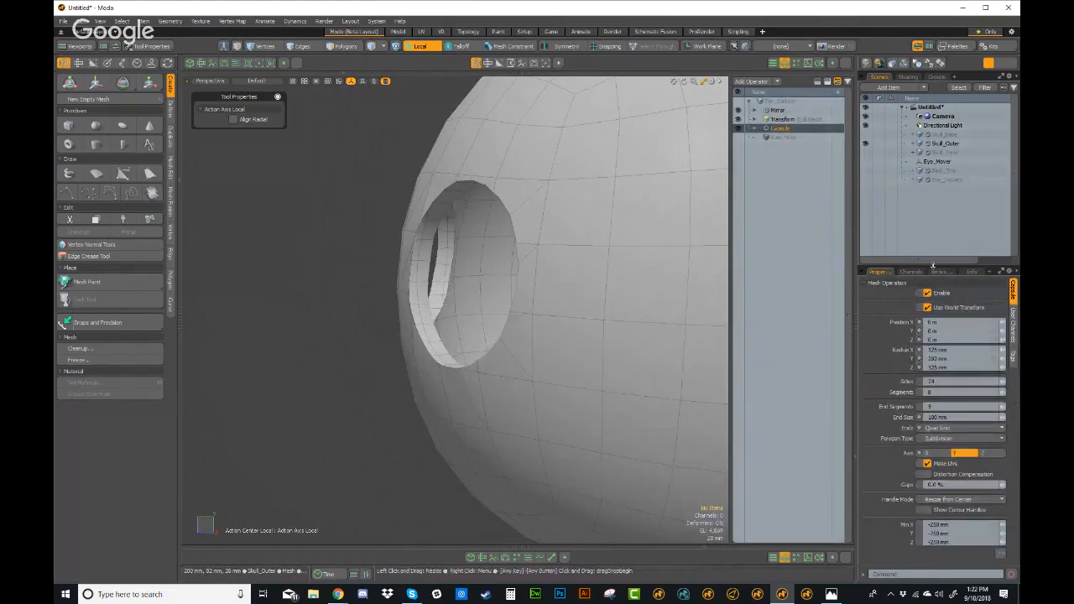
{"action": "left_click_drag", "start_coordinate": [933, 265], "coordinate": [931, 163]}
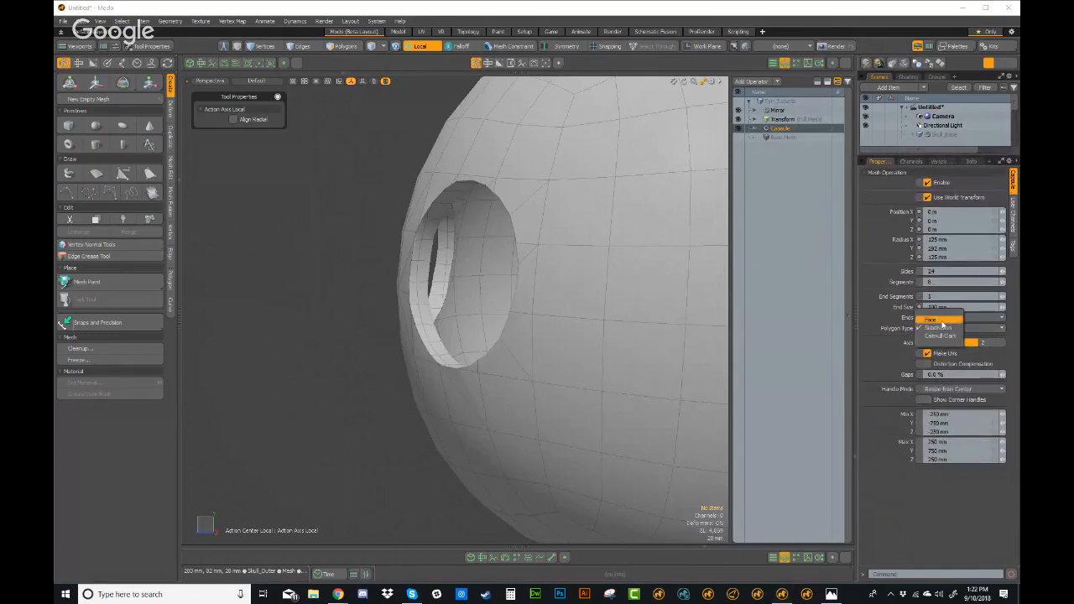
{"action": "scroll", "coordinate": [470, 369], "scroll_direction": "up", "scroll_amount": 5}
{"action": "left_click_drag", "start_coordinate": [542, 391], "coordinate": [696, 312], "text": "alt"}
{"action": "left_click_drag", "start_coordinate": [587, 312], "coordinate": [562, 293], "text": "alt"}
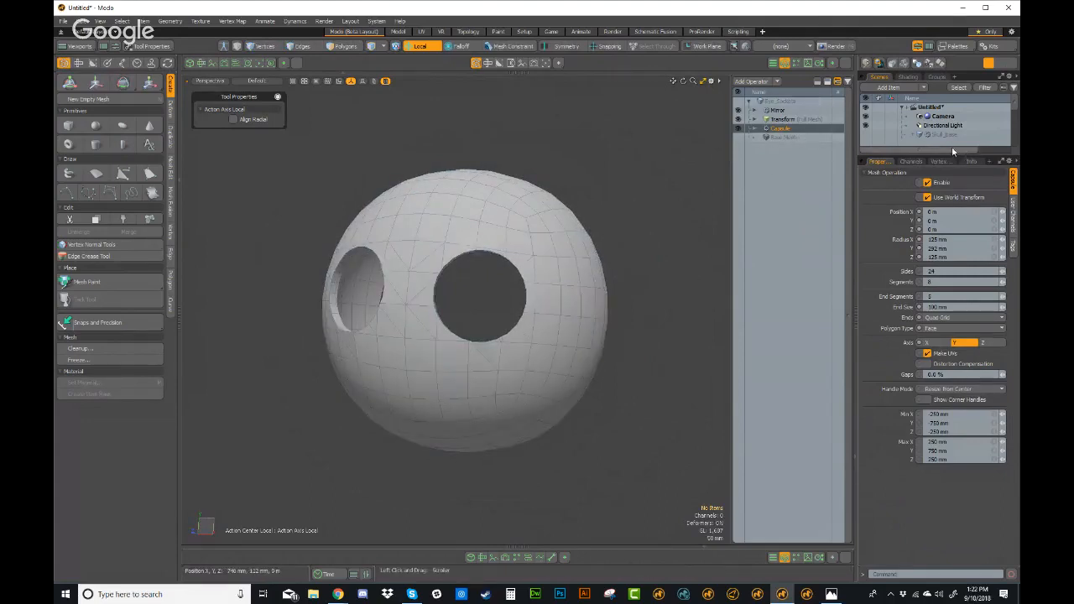
Step: Create a new mesh named Mouth_Slot and add a Cube operator to its stack
{"action": "left_click_drag", "start_coordinate": [949, 154], "coordinate": [947, 249]}
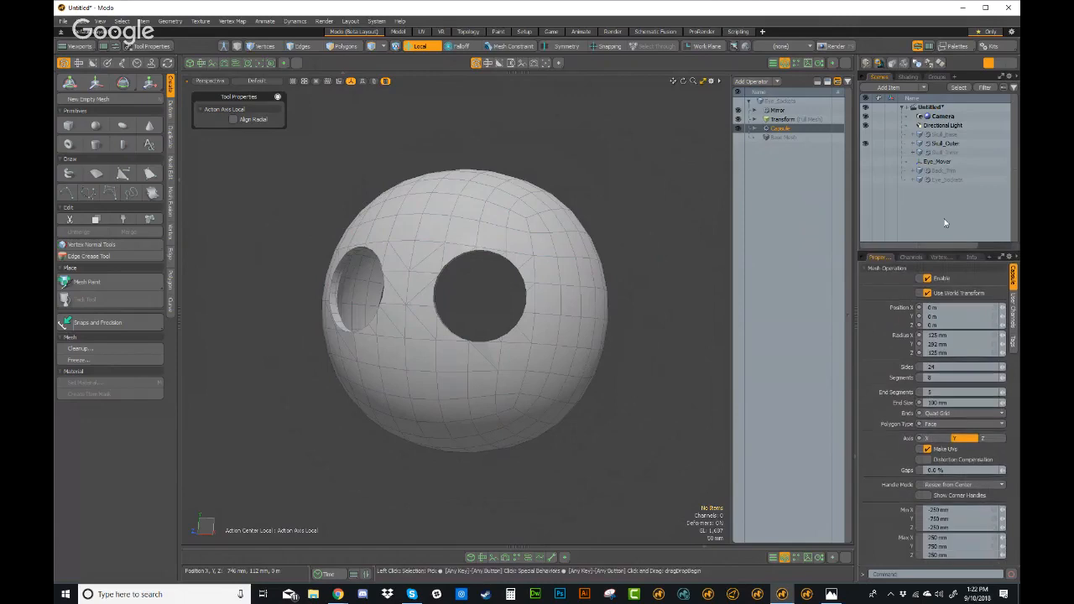
{"action": "key", "text": "n"}
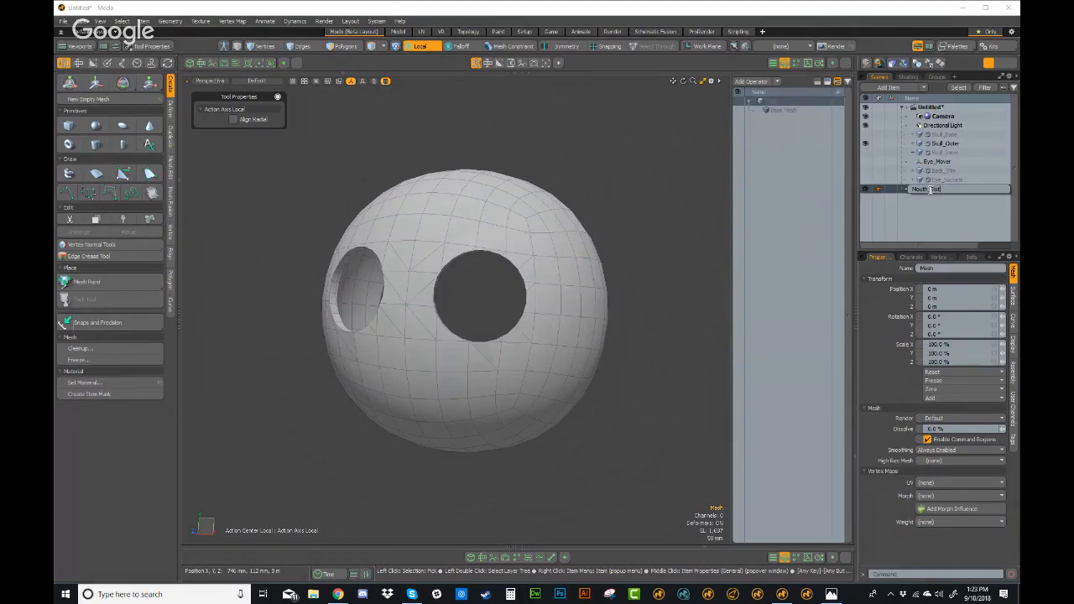
{"action": "key", "text": "Return"}
{"action": "left_click", "coordinate": [745, 81]}
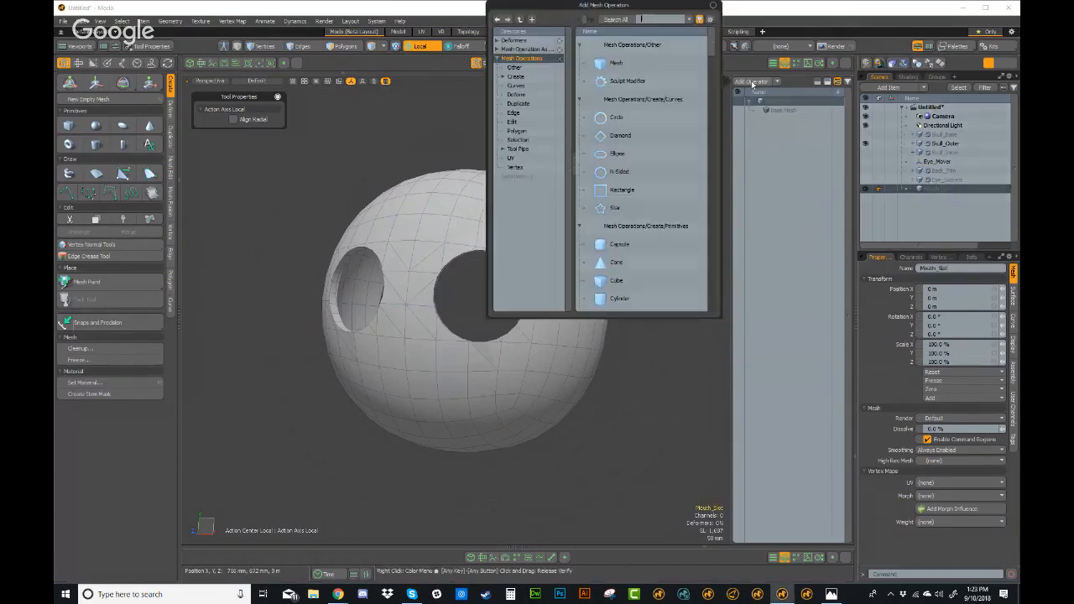
{"action": "double_click", "coordinate": [618, 280]}
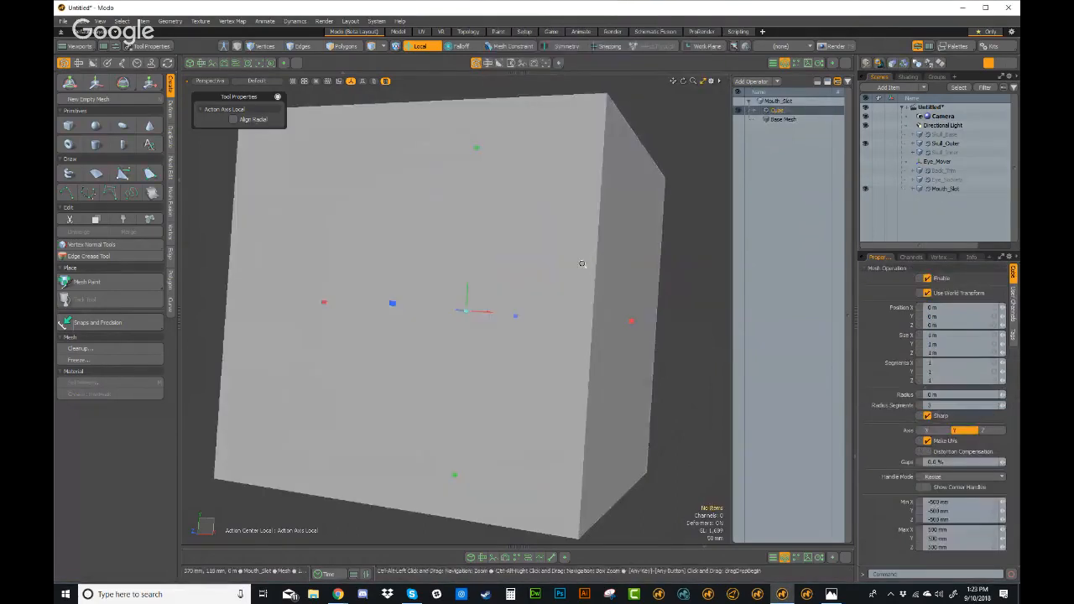
Step: Flatten the Mouth_Slot cube to about 45 mm in Y and move it to about -217 mm in Y and 468 mm in Z
{"action": "left_click_drag", "start_coordinate": [531, 222], "coordinate": [446, 291]}
{"action": "scroll", "coordinate": [526, 343], "scroll_direction": "up", "scroll_amount": 3}
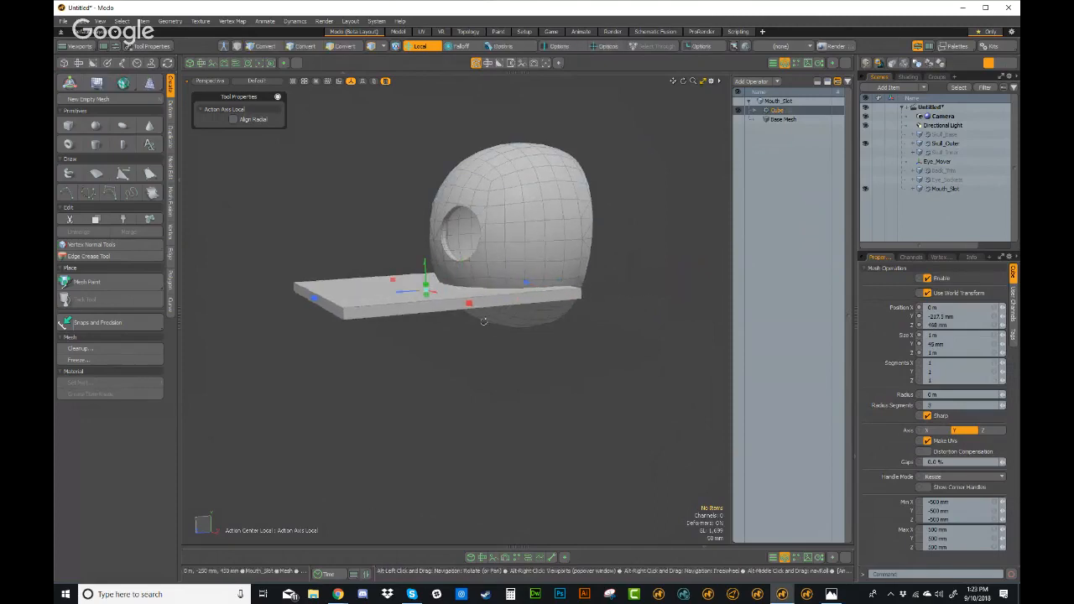
{"action": "left_click_drag", "start_coordinate": [522, 317], "coordinate": [472, 321], "text": "alt"}
{"action": "scroll", "coordinate": [472, 321], "scroll_direction": "up", "scroll_amount": 3}
{"action": "scroll", "coordinate": [475, 303], "scroll_direction": "down", "scroll_amount": 3}
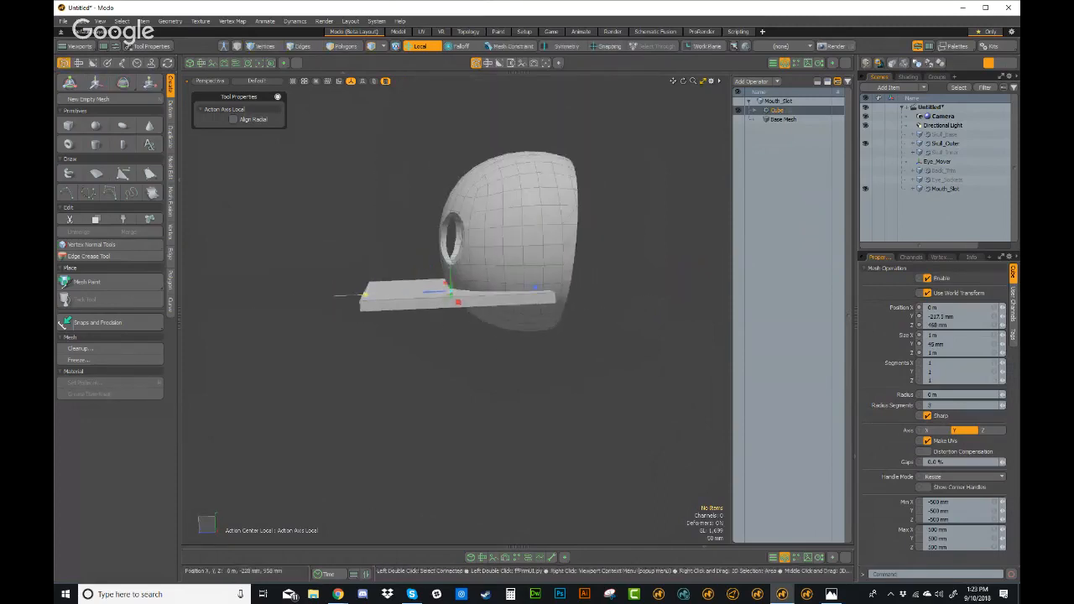
Step: Resize the Mouth_Slot cube to about 1.054 m by 33 mm by 626 mm and move it to about 249 mm in Z
{"action": "left_click_drag", "start_coordinate": [365, 294], "coordinate": [453, 302]}
{"action": "scroll", "coordinate": [451, 295], "scroll_direction": "up", "scroll_amount": 3}
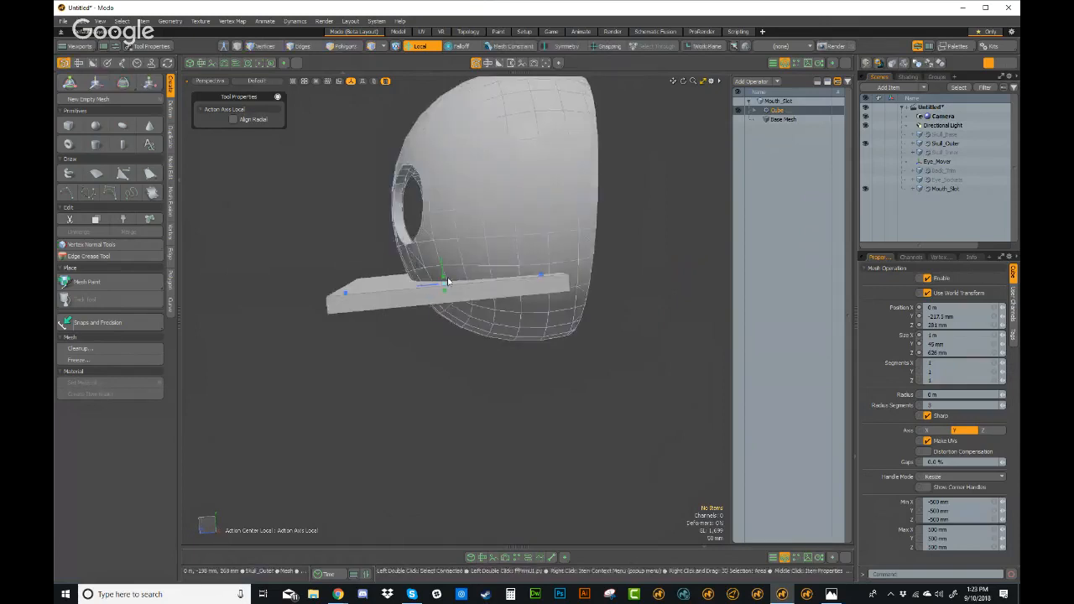
{"action": "scroll", "coordinate": [447, 282], "scroll_direction": "up", "scroll_amount": 4}
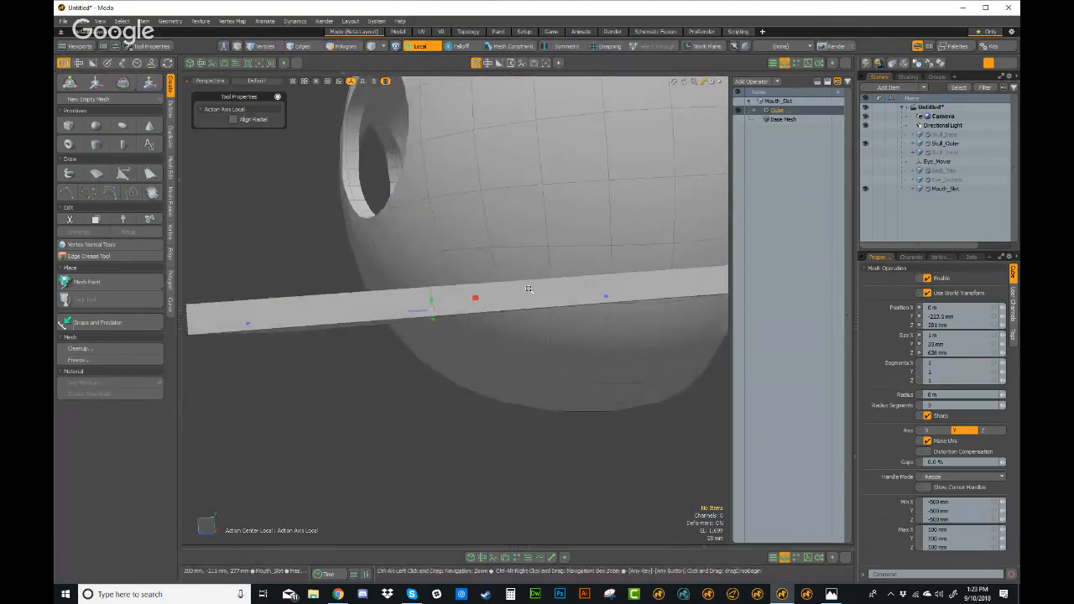
{"action": "left_click_drag", "start_coordinate": [528, 289], "coordinate": [457, 294], "text": "ctrl+alt"}
{"action": "mouse_move", "coordinate": [457, 294]}
{"action": "left_mouse_down", "text": "alt"}
{"action": "mouse_move", "coordinate": [411, 297]}
{"action": "mouse_move", "coordinate": [475, 299]}
{"action": "left_mouse_up", "text": "alt"}
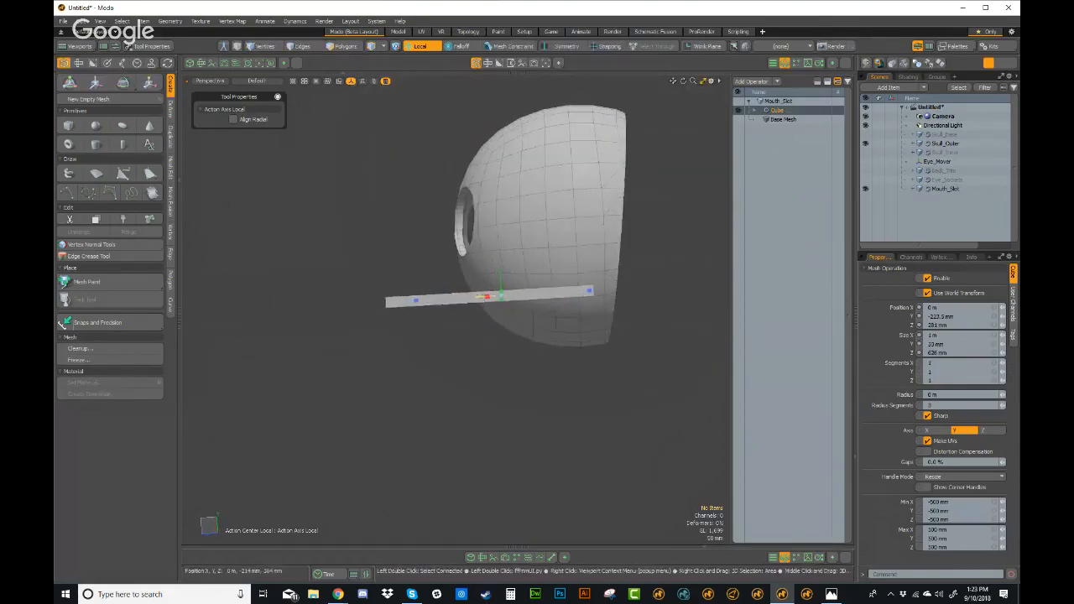
{"action": "mouse_move", "coordinate": [590, 290]}
{"action": "left_mouse_down", "text": "alt"}
{"action": "mouse_move", "coordinate": [563, 350]}
{"action": "mouse_move", "coordinate": [436, 319]}
{"action": "mouse_move", "coordinate": [525, 343]}
{"action": "mouse_move", "coordinate": [575, 304]}
{"action": "left_mouse_up", "text": "alt"}
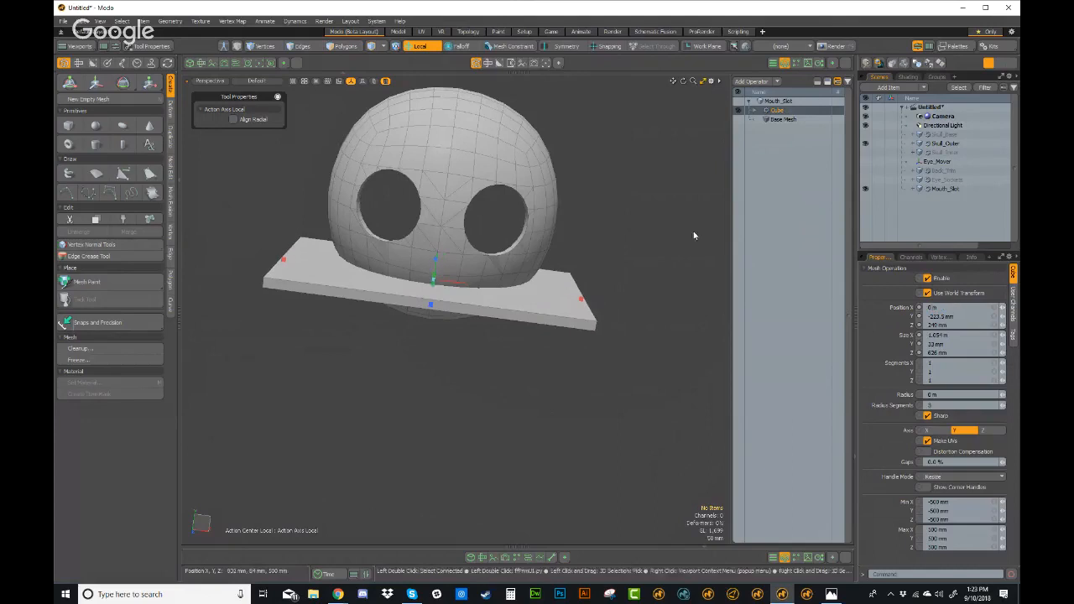
{"action": "left_click_drag", "start_coordinate": [610, 283], "coordinate": [619, 360], "text": "alt"}
Step: Set the Mouth_Slot cube's segments to 12 in X, 2 in Y and 8 in Z
{"action": "left_click_drag", "start_coordinate": [949, 250], "coordinate": [949, 150]}
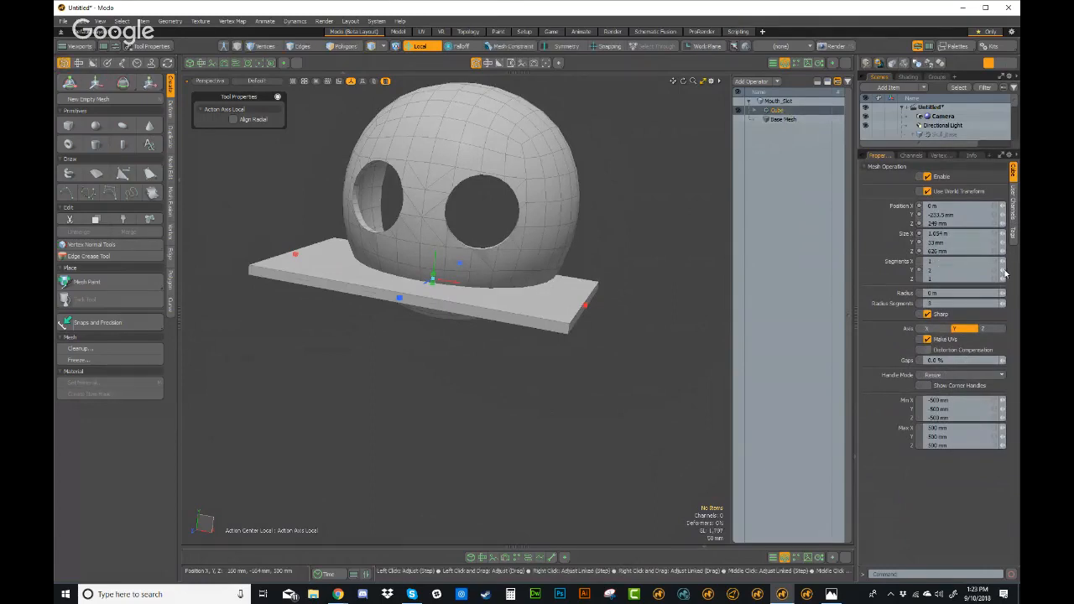
{"action": "left_click_drag", "start_coordinate": [600, 413], "coordinate": [505, 392], "text": "alt"}
{"action": "scroll", "coordinate": [520, 390], "scroll_direction": "up", "scroll_amount": 3}
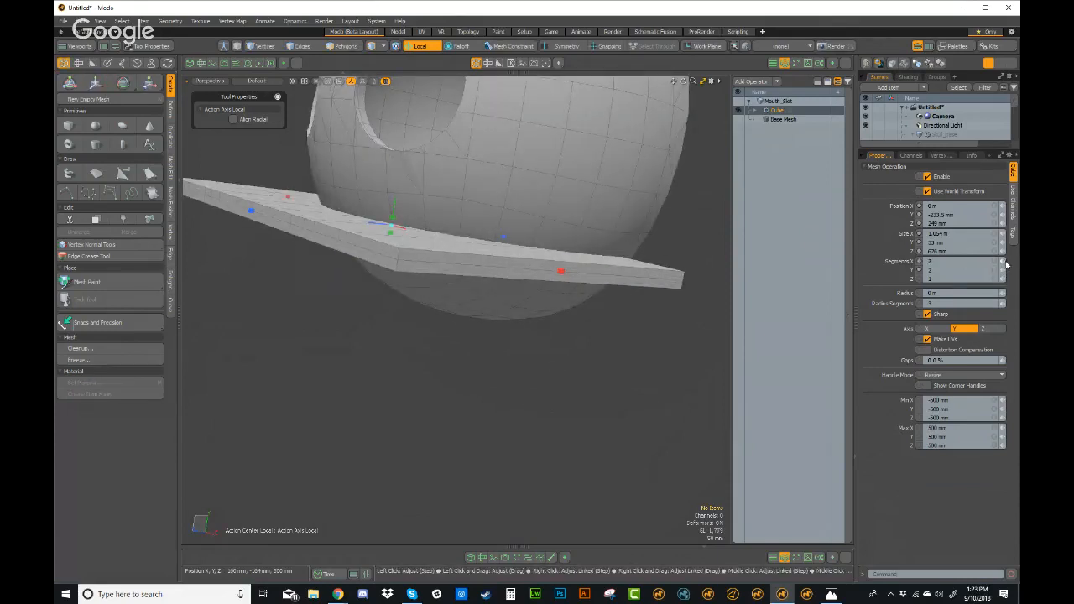
{"action": "left_click_drag", "start_coordinate": [513, 312], "coordinate": [475, 388], "text": "alt"}
{"action": "scroll", "coordinate": [546, 353], "scroll_direction": "down", "scroll_amount": 4}
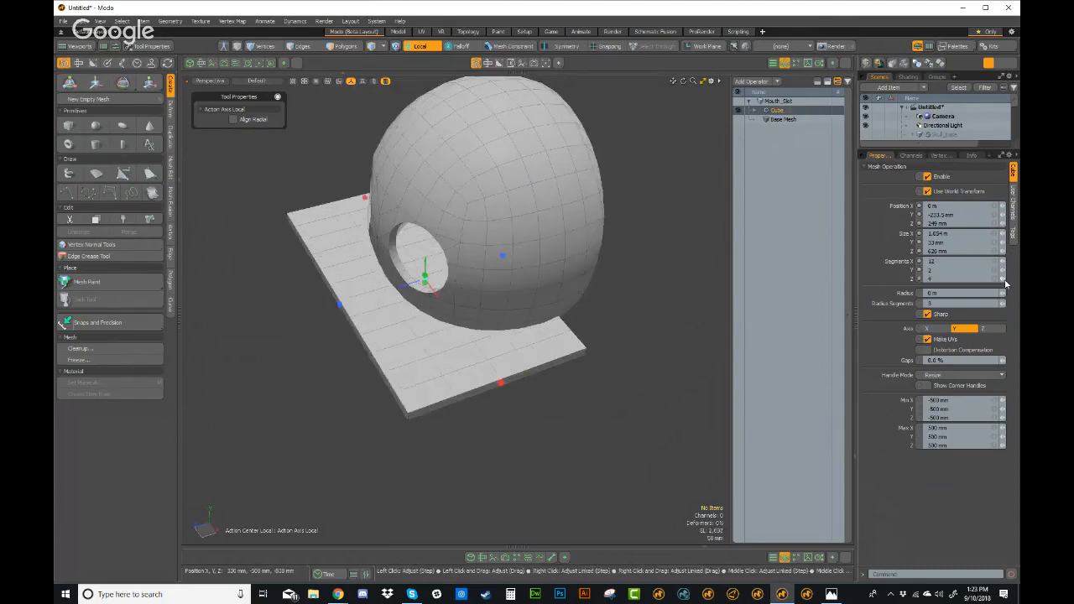
{"action": "left_click_drag", "start_coordinate": [545, 252], "coordinate": [608, 220], "text": "alt"}
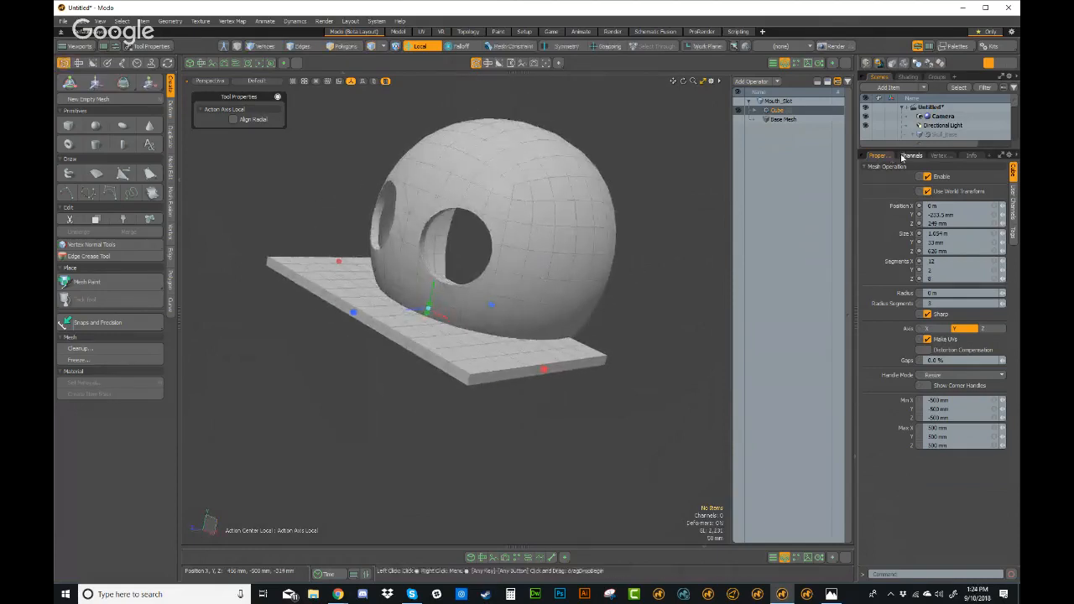
Step: Hide the Mouth_Slot mesh and subtract it from Skull_Outer with a new Boolean operator
{"action": "left_click_drag", "start_coordinate": [904, 149], "coordinate": [903, 273]}
{"action": "left_click", "coordinate": [867, 189]}
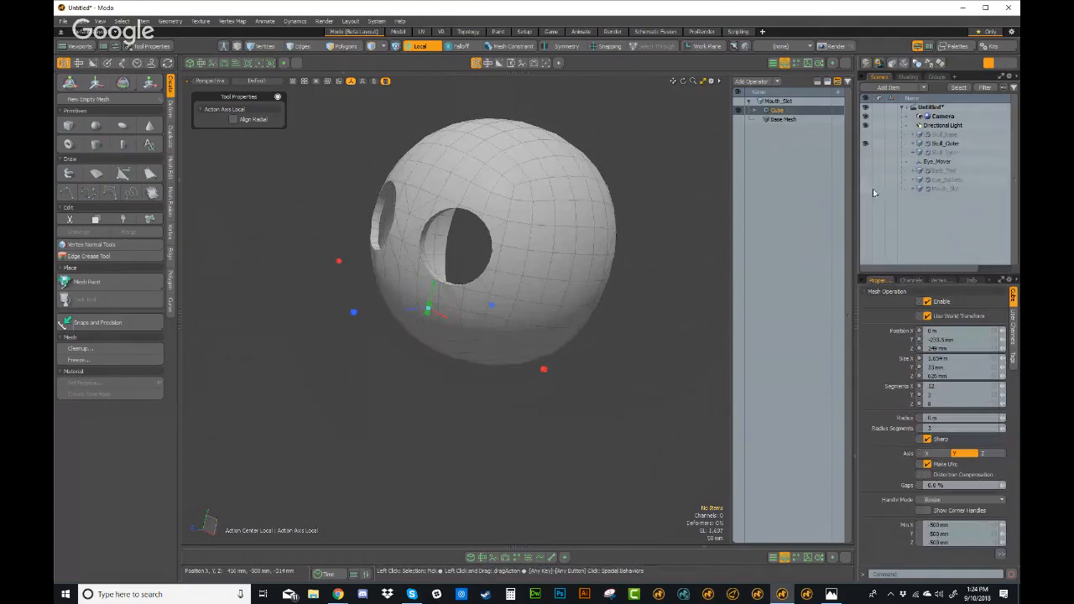
{"action": "left_click", "coordinate": [953, 145]}
{"action": "left_click", "coordinate": [778, 110]}
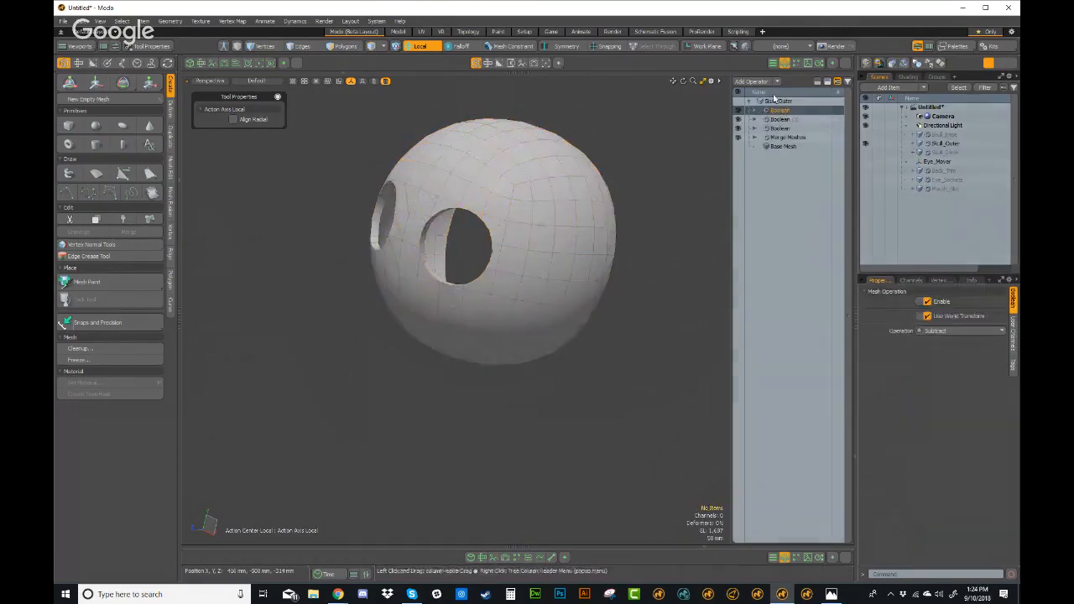
{"action": "left_click", "coordinate": [761, 82]}
{"action": "type", "text": "bool"}
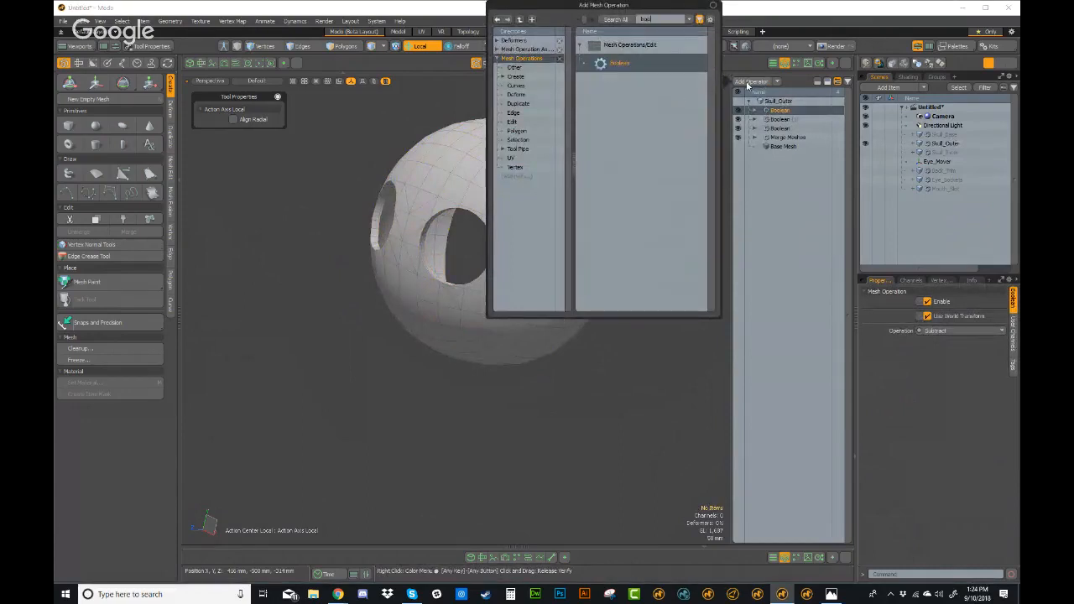
{"action": "double_click", "coordinate": [635, 64]}
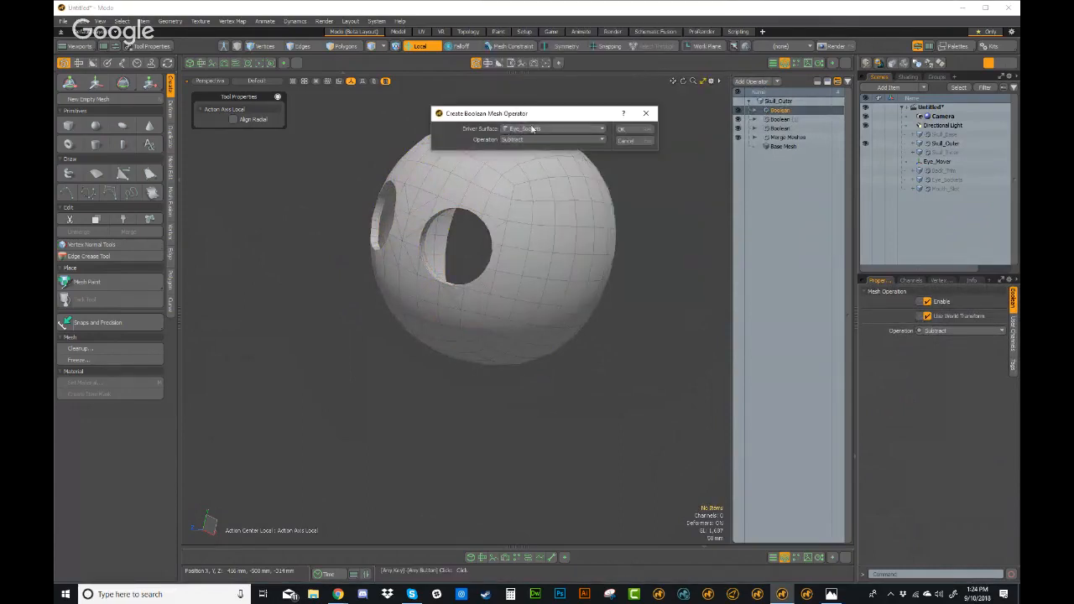
{"action": "left_click", "coordinate": [522, 129]}
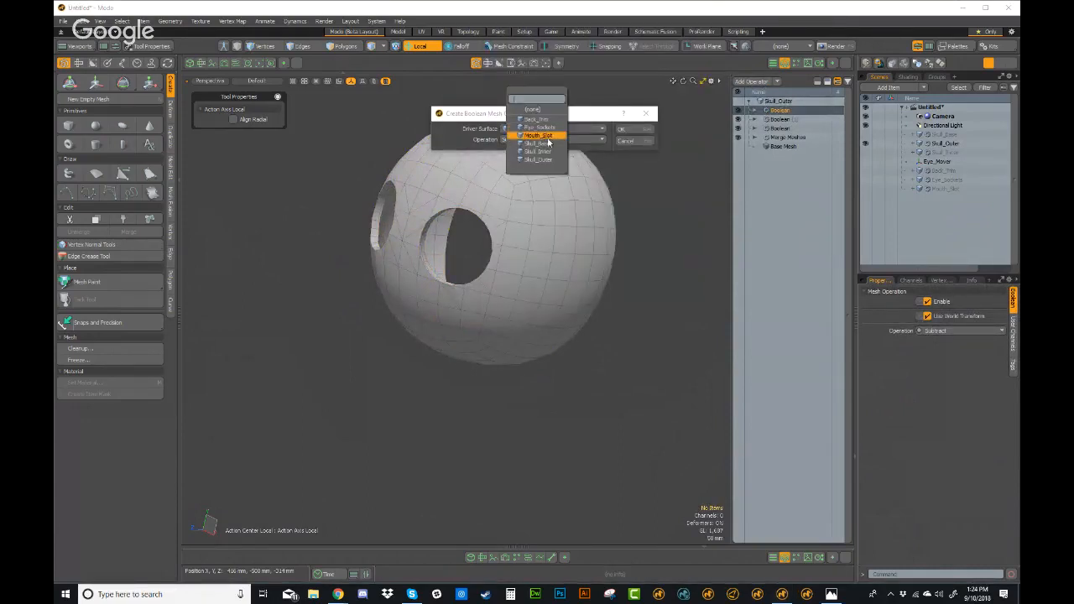
{"action": "left_click", "coordinate": [545, 136]}
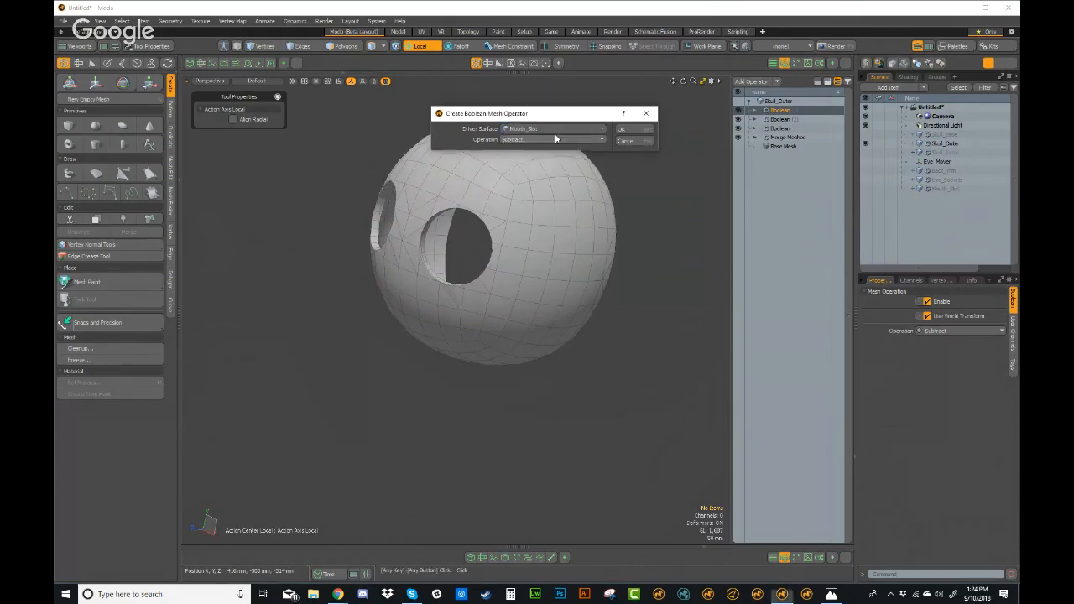
{"action": "left_click", "coordinate": [631, 134]}
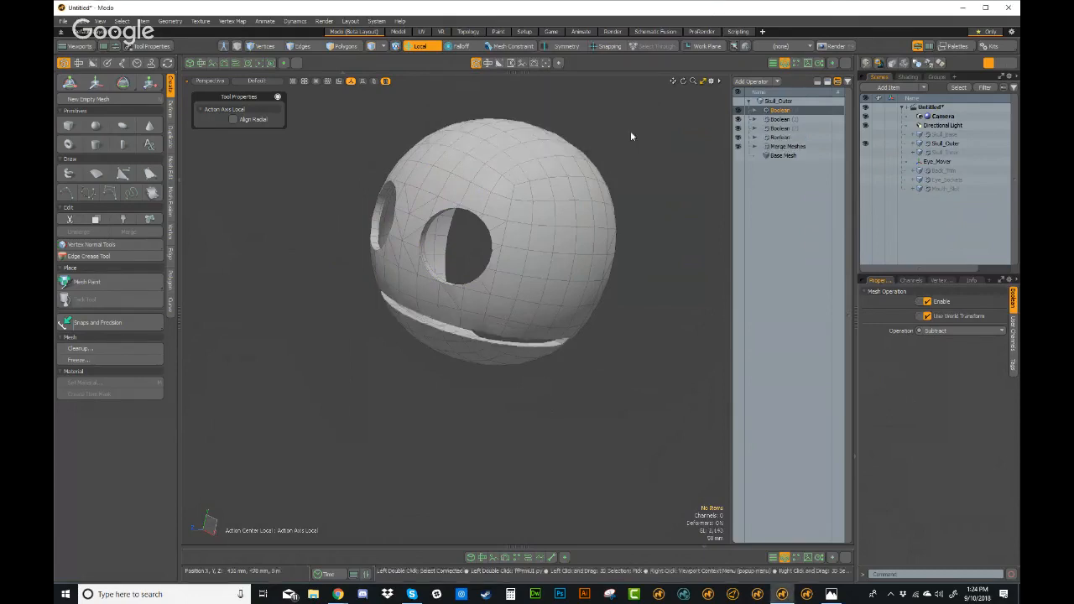
Step: Examine the mouth slot and eye openings cut into the skull from several angles and up close
{"action": "left_click_drag", "start_coordinate": [630, 134], "coordinate": [415, 348], "text": "alt"}
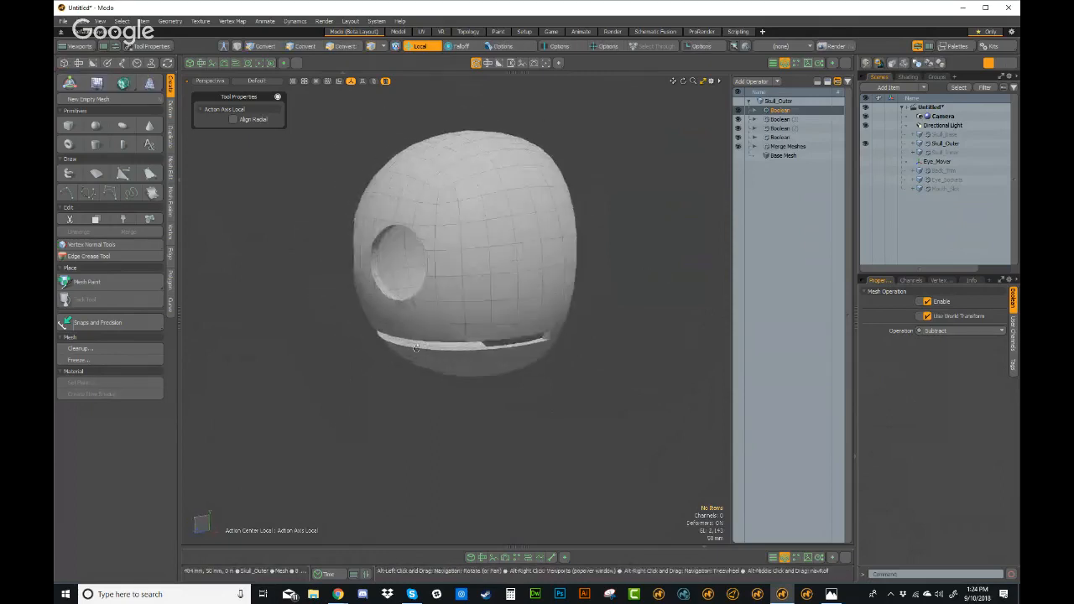
{"action": "left_click_drag", "start_coordinate": [490, 336], "coordinate": [467, 334], "text": "alt"}
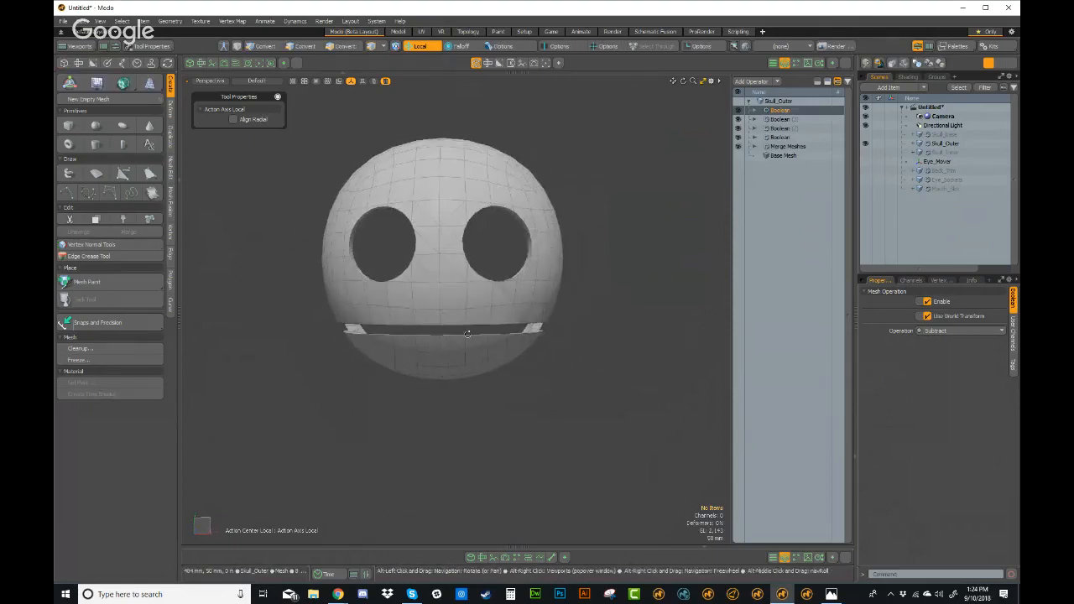
{"action": "left_click_drag", "start_coordinate": [553, 306], "coordinate": [656, 235], "text": "alt"}
{"action": "left_click_drag", "start_coordinate": [601, 358], "coordinate": [602, 314], "text": "alt"}
{"action": "scroll", "coordinate": [576, 302], "scroll_direction": "up", "scroll_amount": 5}
{"action": "left_click_drag", "start_coordinate": [546, 288], "coordinate": [475, 283], "text": "alt"}
{"action": "scroll", "coordinate": [547, 340], "scroll_direction": "down", "scroll_amount": 4}
{"action": "scroll", "coordinate": [504, 319], "scroll_direction": "down", "scroll_amount": 3}
{"action": "left_click_drag", "start_coordinate": [508, 333], "coordinate": [426, 265], "text": "alt"}
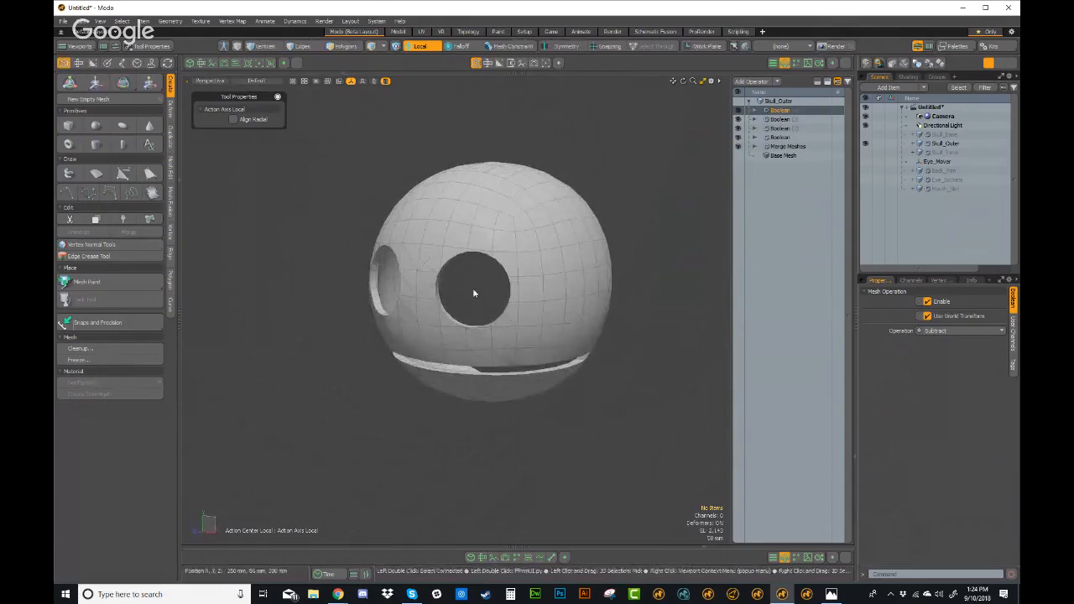
{"action": "left_click_drag", "start_coordinate": [474, 293], "coordinate": [526, 283], "text": "alt"}
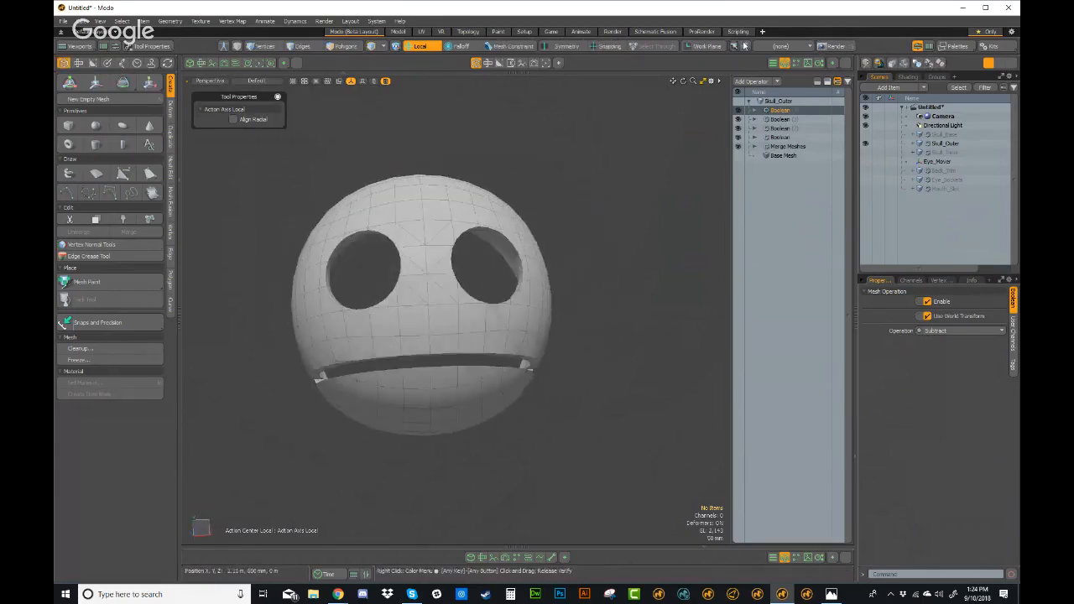
{"action": "left_click", "coordinate": [745, 47]}
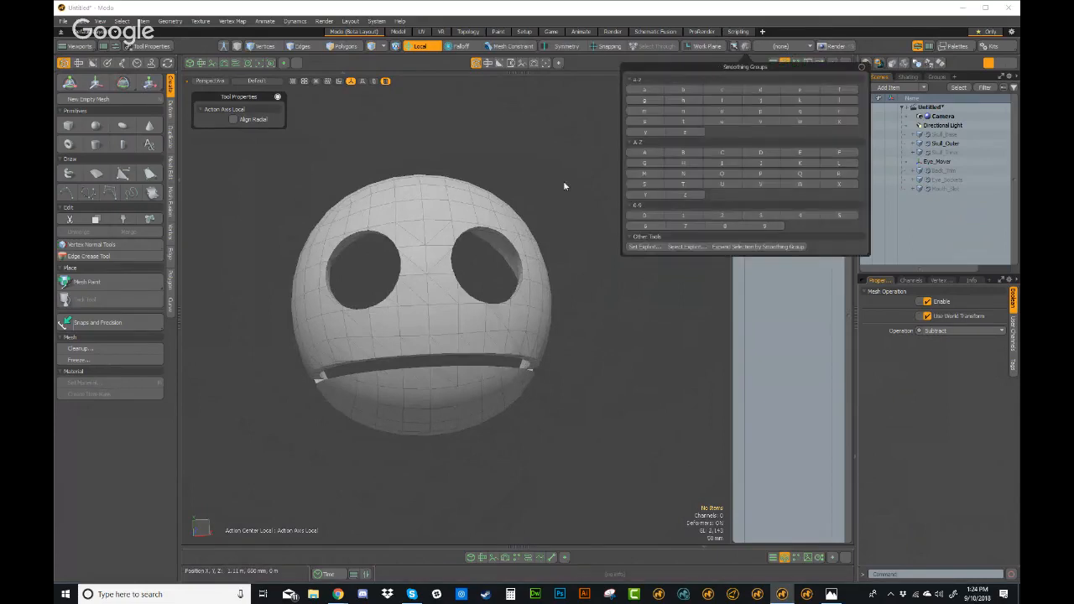
{"action": "left_click_drag", "start_coordinate": [564, 186], "coordinate": [640, 314], "text": "alt"}
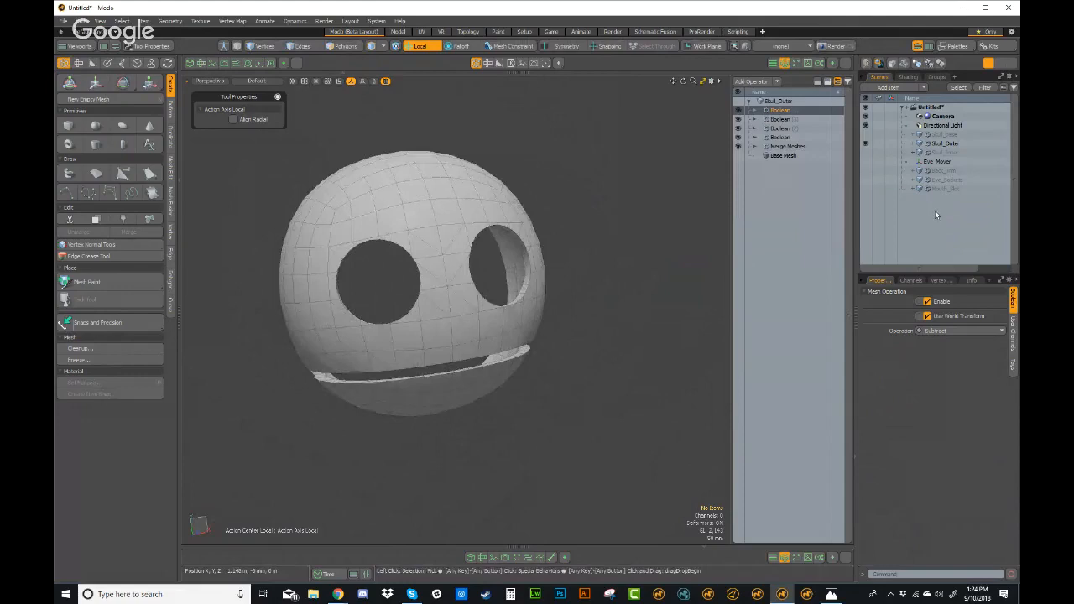
Step: Create a new mesh item named Teeth and add a Cube operator to it
{"action": "key", "text": "n"}
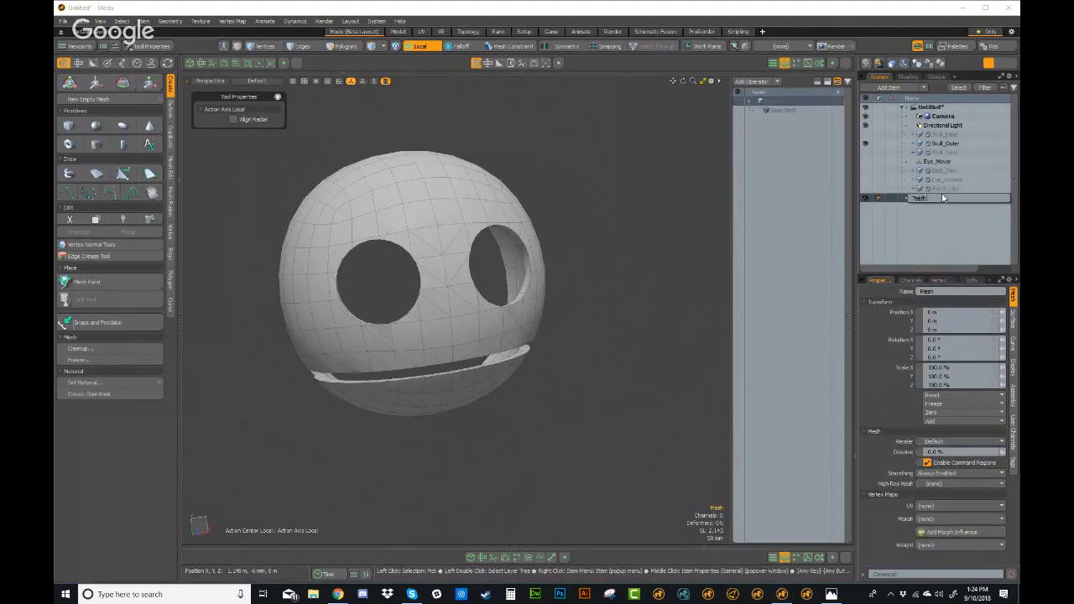
{"action": "key", "text": "Return"}
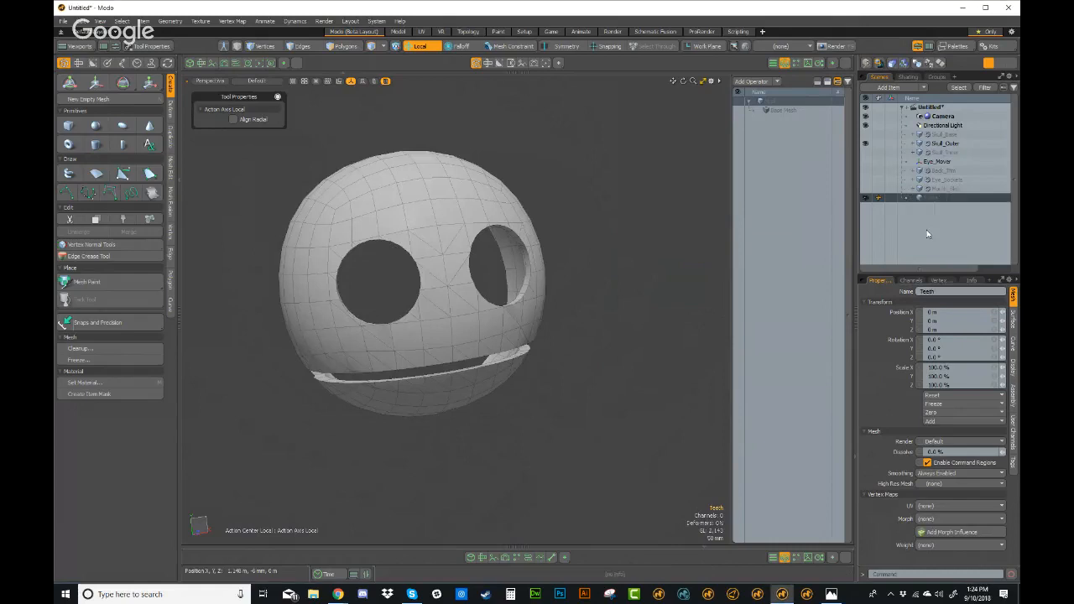
{"action": "left_click", "coordinate": [751, 82]}
{"action": "double_click", "coordinate": [615, 283]}
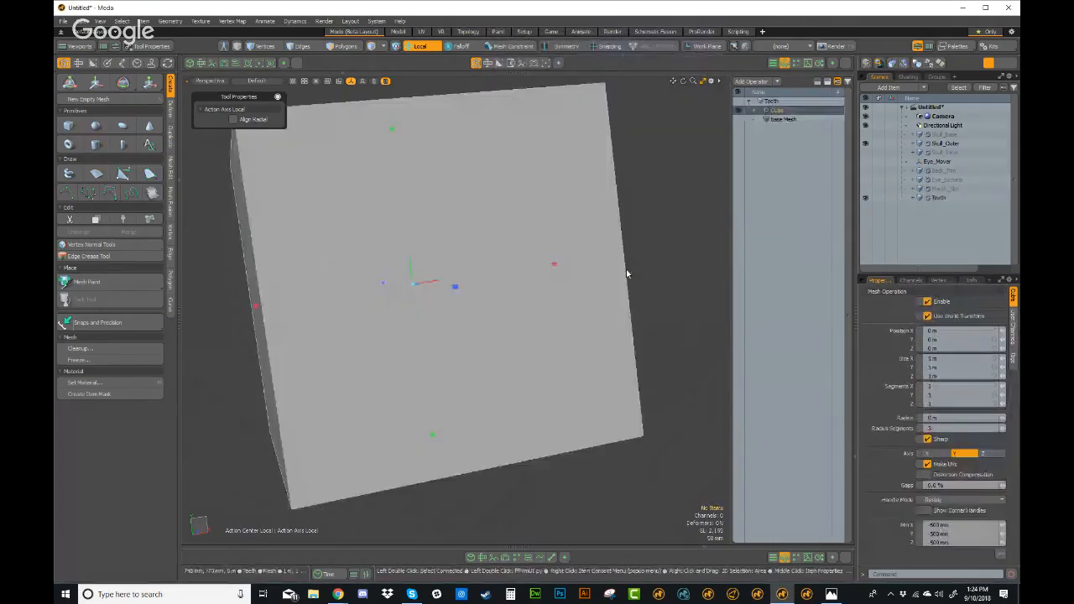
Step: Slim the Teeth cube to about 60 mm in X and 175 mm in Y, centred beneath the skull at about -412.5 mm in Y
{"action": "scroll", "coordinate": [629, 279], "scroll_direction": "down", "scroll_amount": 4}
{"action": "left_click_drag", "start_coordinate": [664, 352], "coordinate": [561, 346], "text": "alt"}
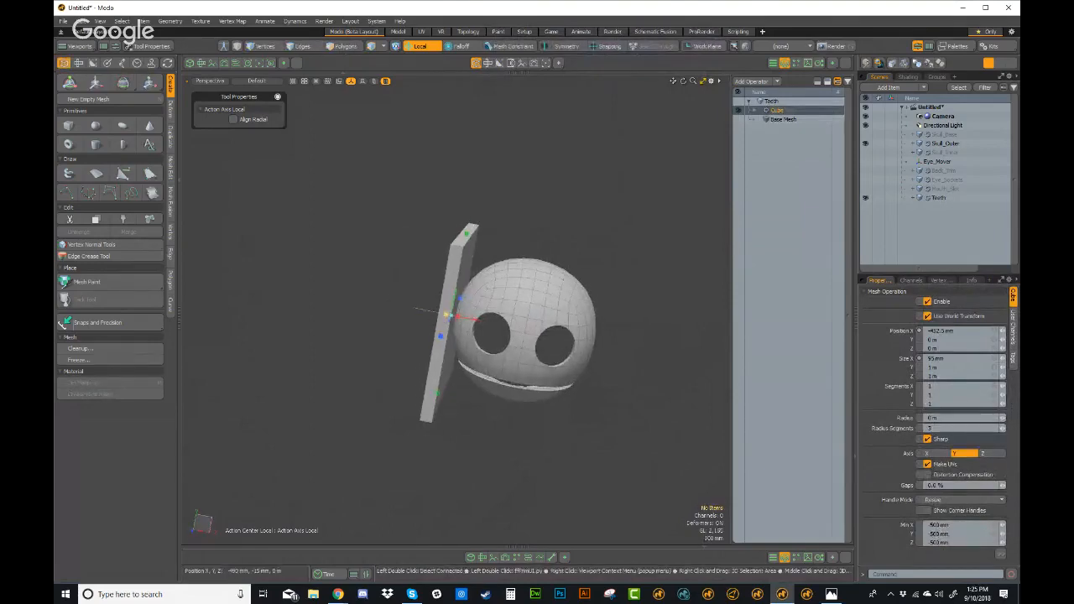
{"action": "left_click_drag", "start_coordinate": [446, 315], "coordinate": [551, 334]}
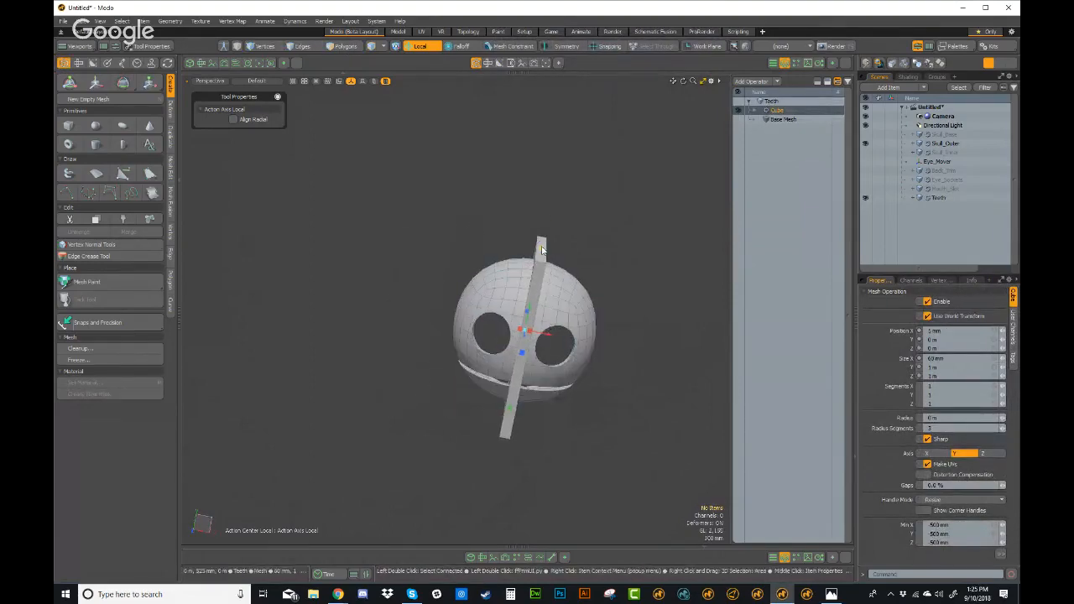
{"action": "scroll", "coordinate": [526, 404], "scroll_direction": "up", "scroll_amount": 4}
{"action": "left_click_drag", "start_coordinate": [607, 374], "coordinate": [537, 357], "text": "alt"}
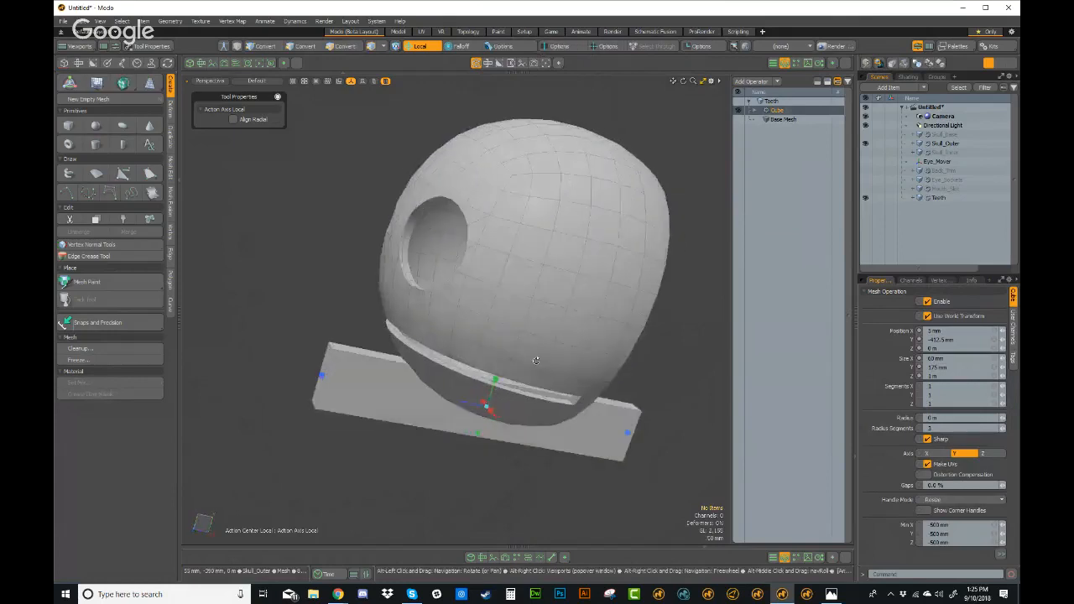
Step: Narrow the Teeth cube to about 22 mm, shorten it in Z, and place it at the front of the mouth with position X 0
{"action": "left_click_drag", "start_coordinate": [627, 438], "coordinate": [462, 229]}
{"action": "scroll", "coordinate": [503, 413], "scroll_direction": "up", "scroll_amount": 4}
{"action": "scroll", "coordinate": [530, 426], "scroll_direction": "down", "scroll_amount": 3}
{"action": "left_click_drag", "start_coordinate": [478, 275], "coordinate": [579, 293], "text": "alt"}
{"action": "type", "text": "0"}
{"action": "key", "text": "Return"}
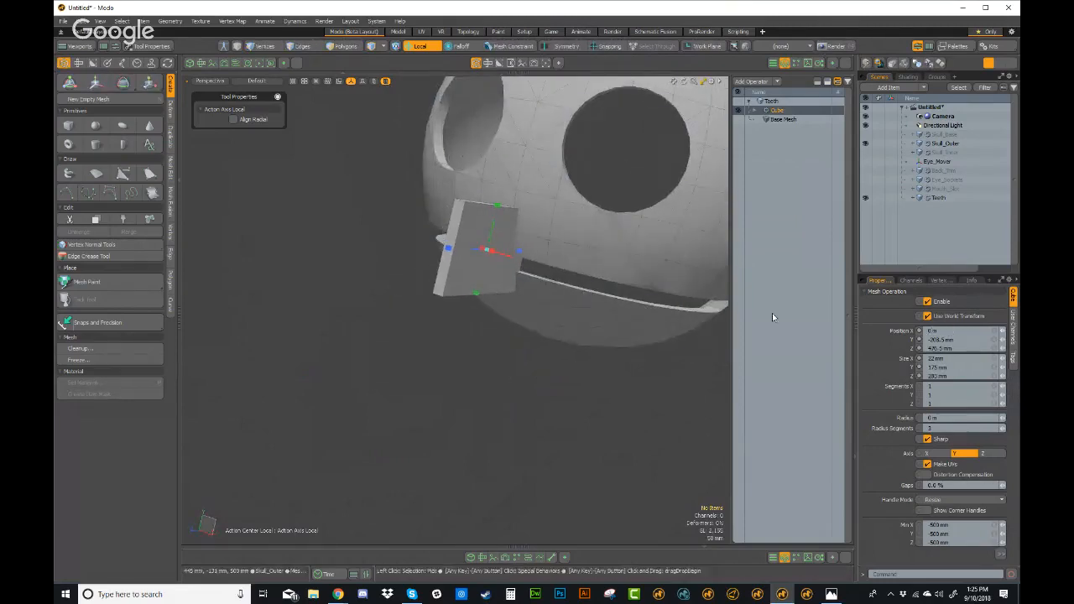
Step: Fit the tooth cube across the mouth slot, about 179 mm in Y by 323 mm in Z, at about -235.5 mm in Y and 331.5 mm in Z
{"action": "left_click_drag", "start_coordinate": [556, 334], "coordinate": [590, 317], "text": "alt"}
{"action": "left_click_drag", "start_coordinate": [530, 302], "coordinate": [424, 278]}
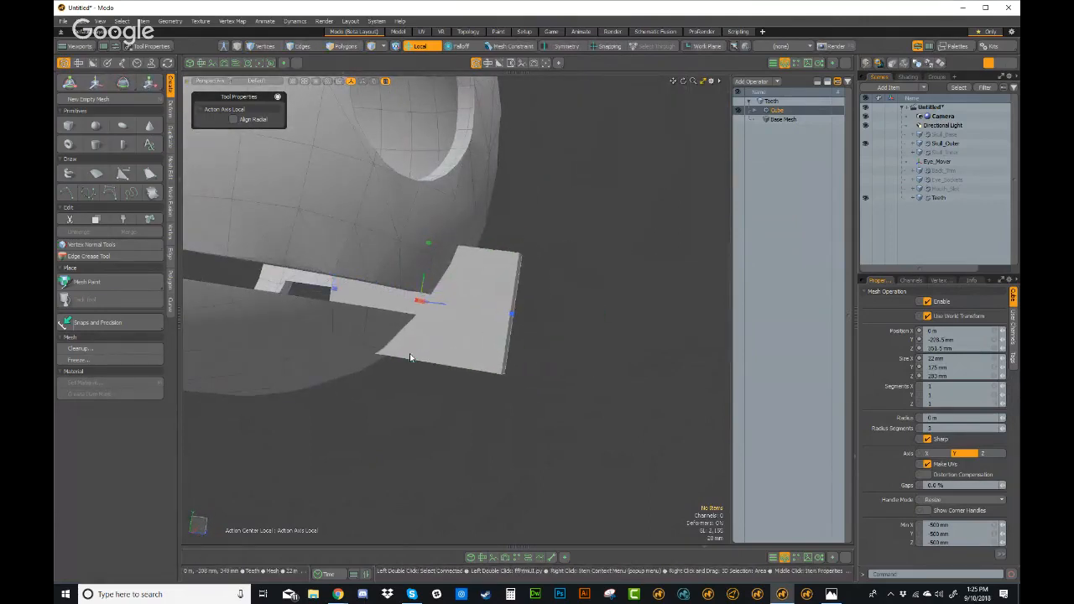
{"action": "left_click_drag", "start_coordinate": [411, 359], "coordinate": [410, 366]}
{"action": "left_click_drag", "start_coordinate": [608, 320], "coordinate": [619, 380], "text": "alt"}
{"action": "left_click_drag", "start_coordinate": [548, 335], "coordinate": [557, 343]}
{"action": "left_click_drag", "start_coordinate": [557, 343], "coordinate": [394, 272], "text": "alt"}
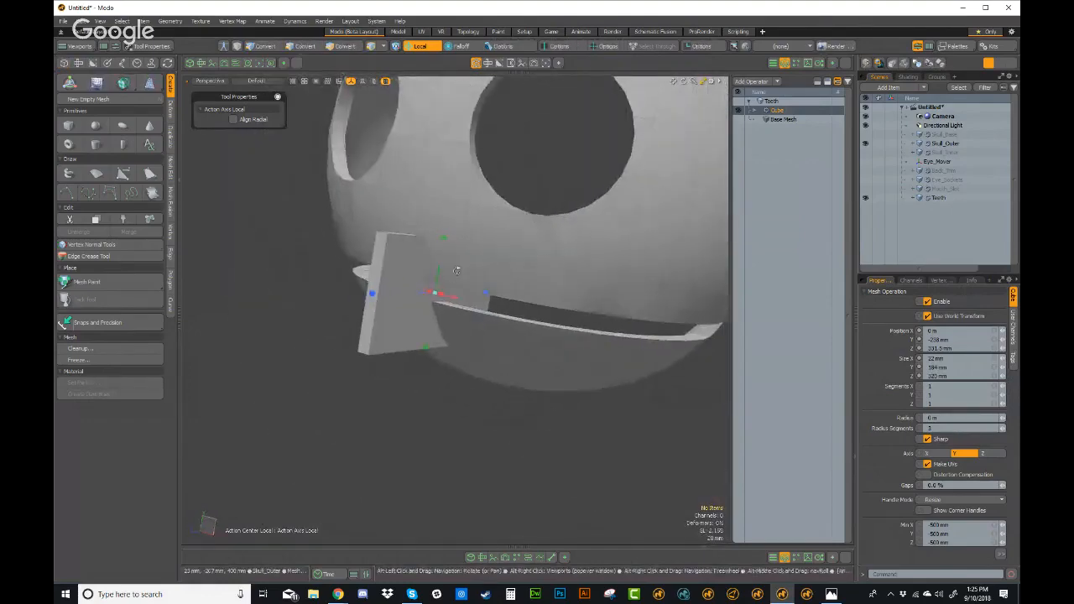
{"action": "left_click_drag", "start_coordinate": [426, 350], "coordinate": [426, 342]}
{"action": "left_click_drag", "start_coordinate": [428, 342], "coordinate": [475, 337], "text": "alt"}
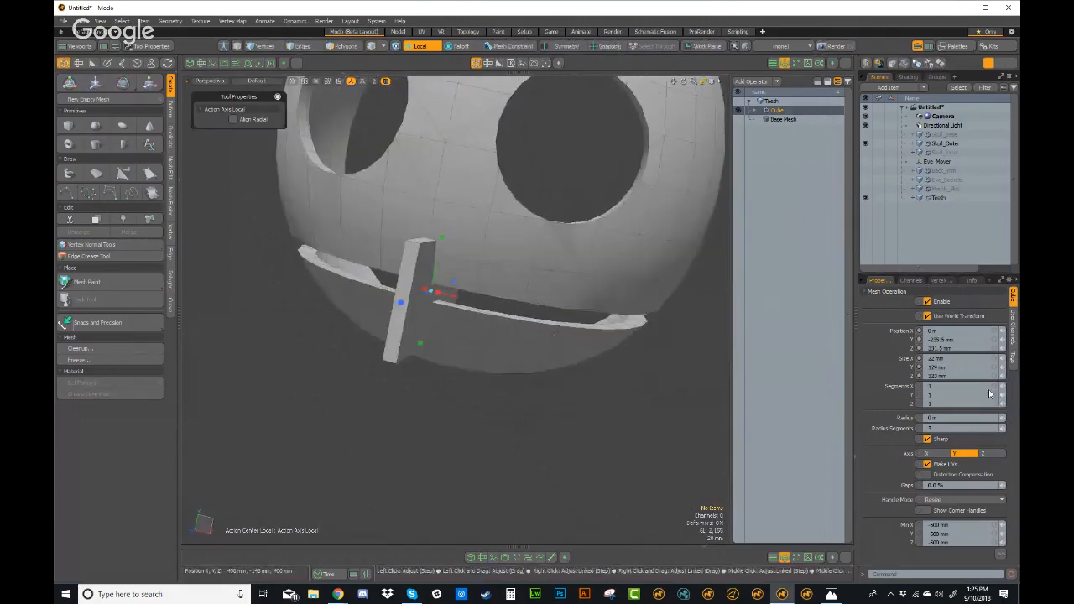
Step: Set the tooth cube's segments to 2 in X, 6 in Y and 10 in Z
{"action": "left_click_drag", "start_coordinate": [702, 367], "coordinate": [591, 318], "text": "alt"}
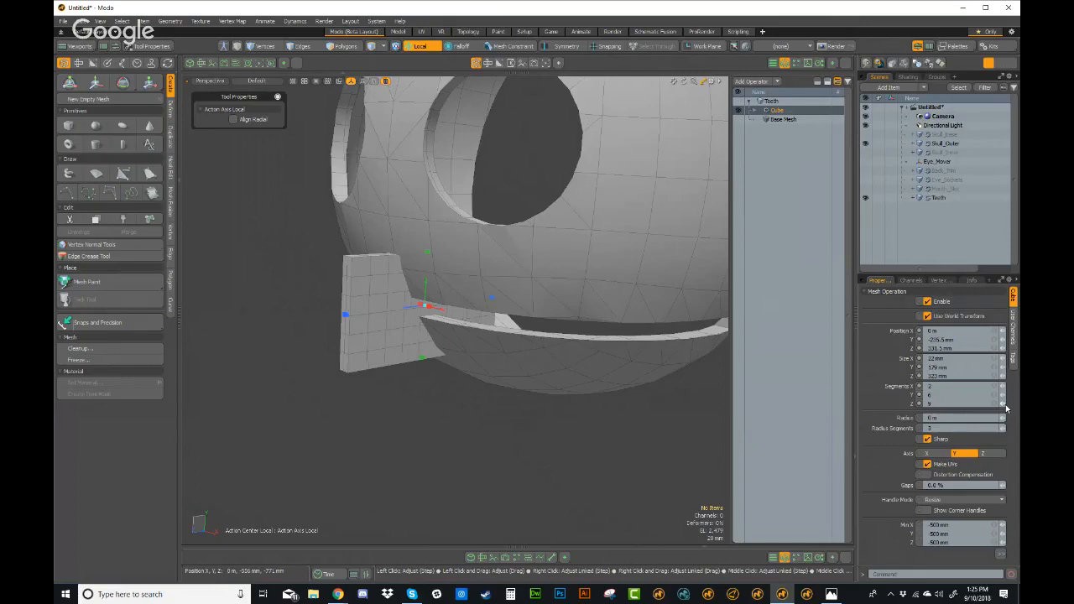
{"action": "left_click_drag", "start_coordinate": [587, 336], "coordinate": [428, 366], "text": "alt"}
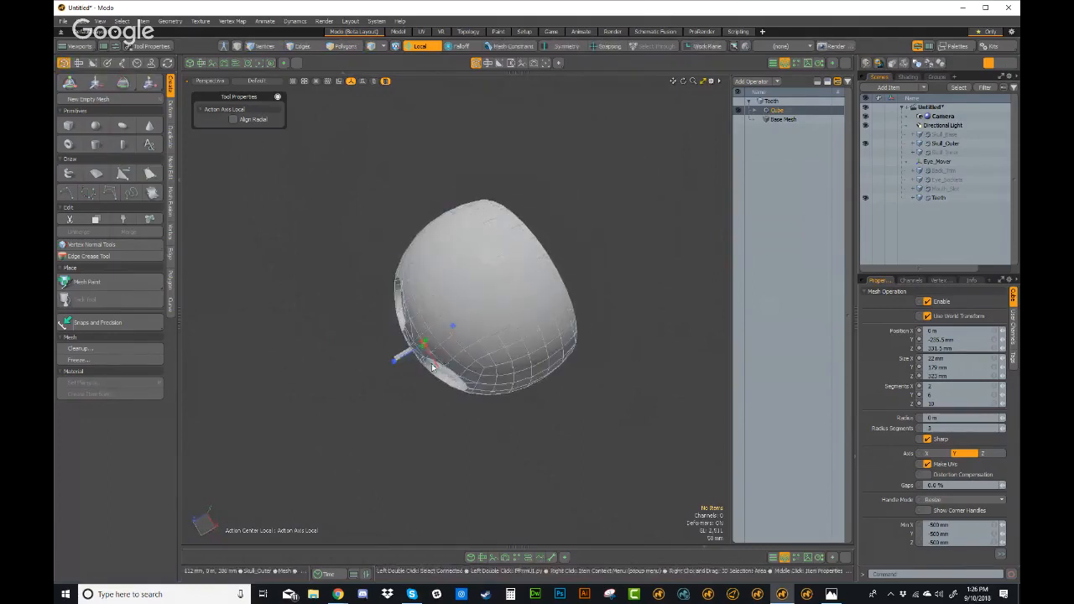
{"action": "left_click_drag", "start_coordinate": [455, 203], "coordinate": [505, 384], "text": "alt"}
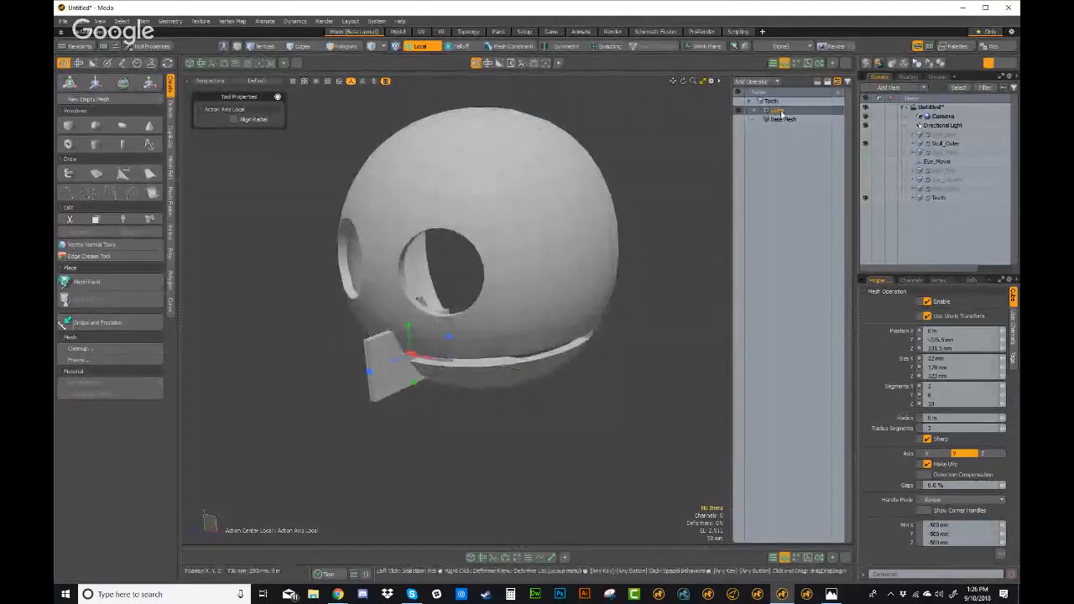
Step: Add a Radial Array operator to the Teeth mesh to repeat the tooth in a ring
{"action": "left_click", "coordinate": [761, 82]}
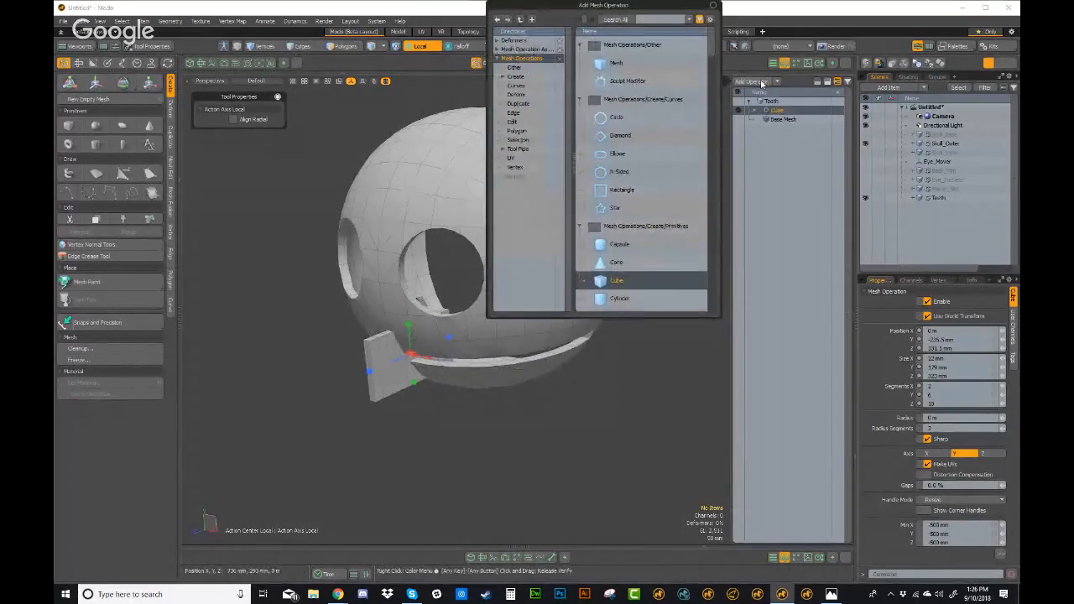
{"action": "type", "text": "radial"}
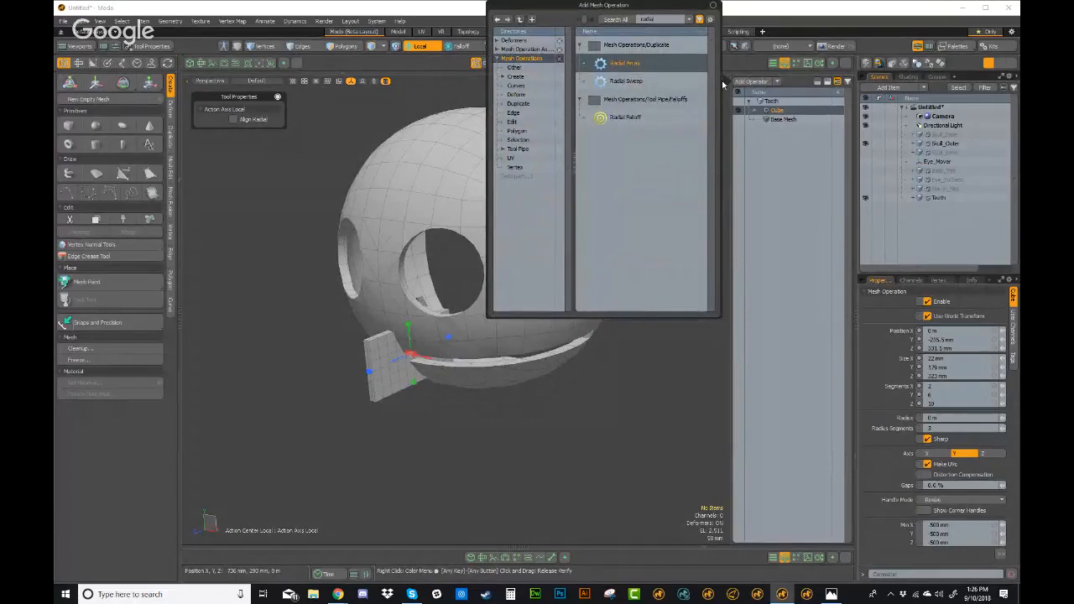
{"action": "double_click", "coordinate": [620, 64]}
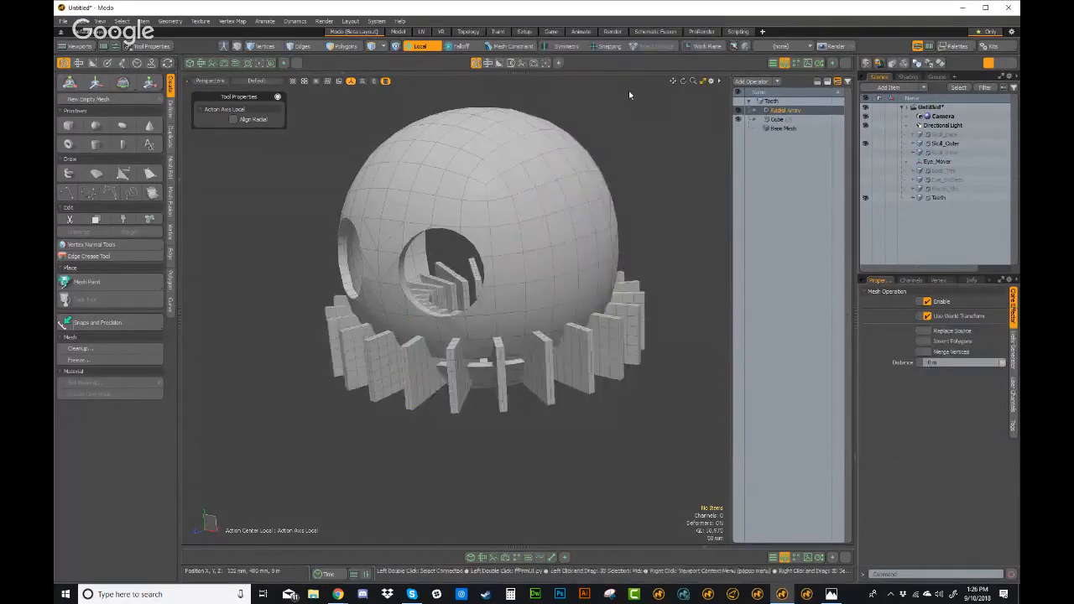
Step: Select all polygons of the arrayed teeth at the back of the skull, beyond the mouth slot
{"action": "left_click_drag", "start_coordinate": [629, 90], "coordinate": [427, 292], "text": "alt"}
{"action": "left_click", "coordinate": [421, 238]}
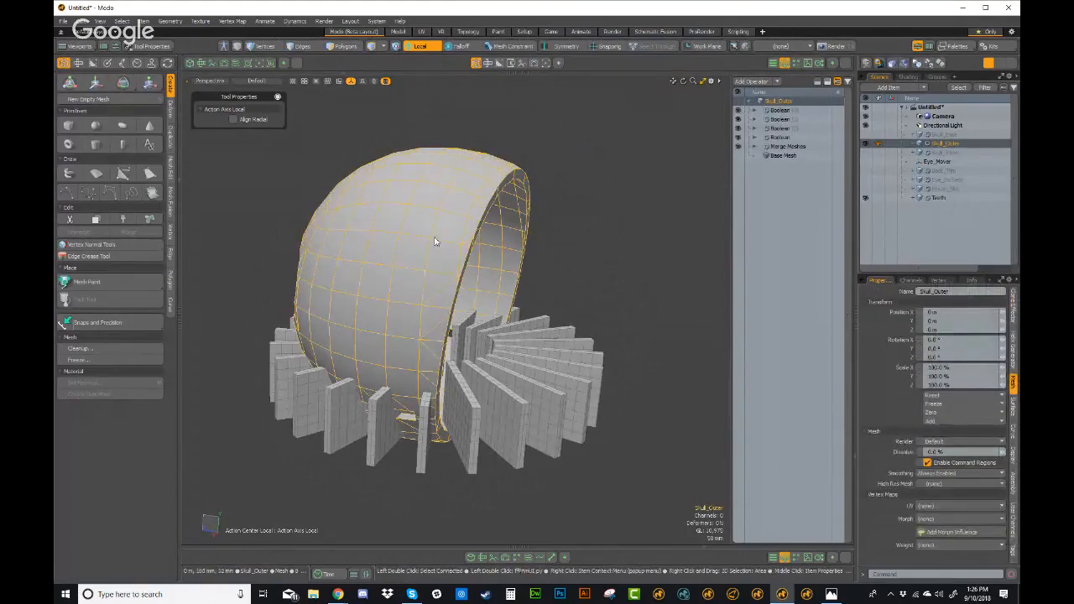
{"action": "left_click", "coordinate": [556, 371]}
{"action": "left_click_drag", "start_coordinate": [555, 371], "coordinate": [659, 320], "text": "alt"}
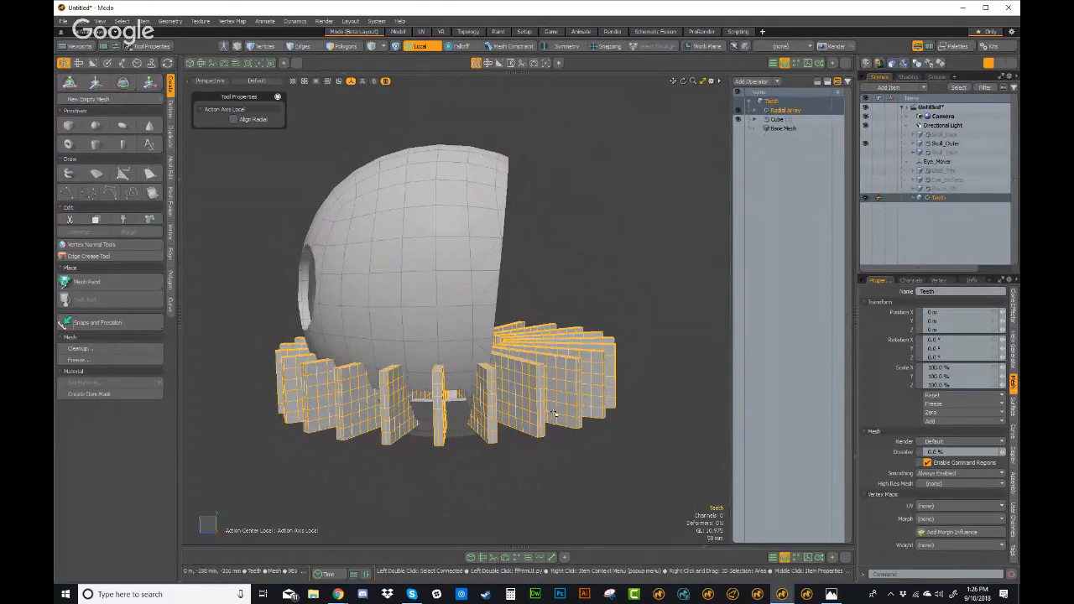
{"action": "key", "text": "3"}
{"action": "left_click_drag", "start_coordinate": [553, 414], "coordinate": [450, 414], "text": "alt"}
{"action": "left_click", "coordinate": [445, 427], "text": "shift"}
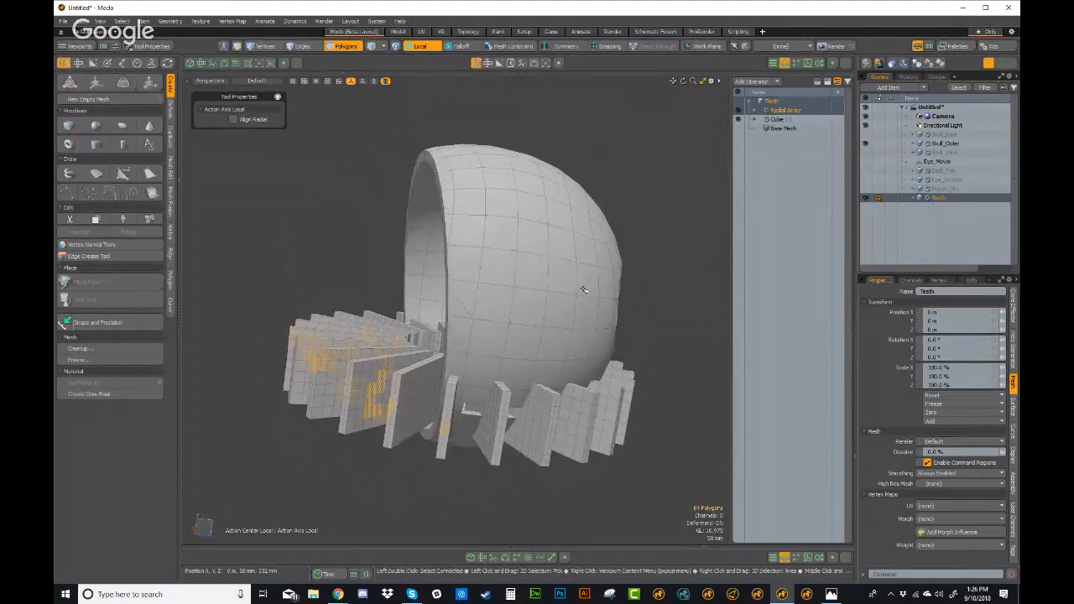
{"action": "key", "text": "]"}
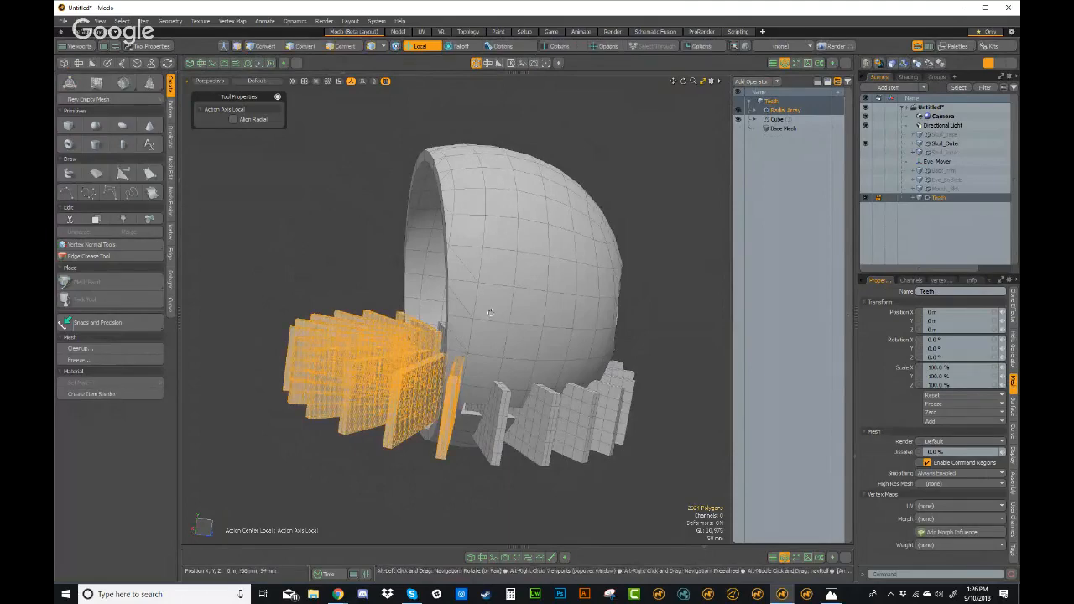
{"action": "left_click_drag", "start_coordinate": [462, 388], "coordinate": [551, 348], "text": "alt"}
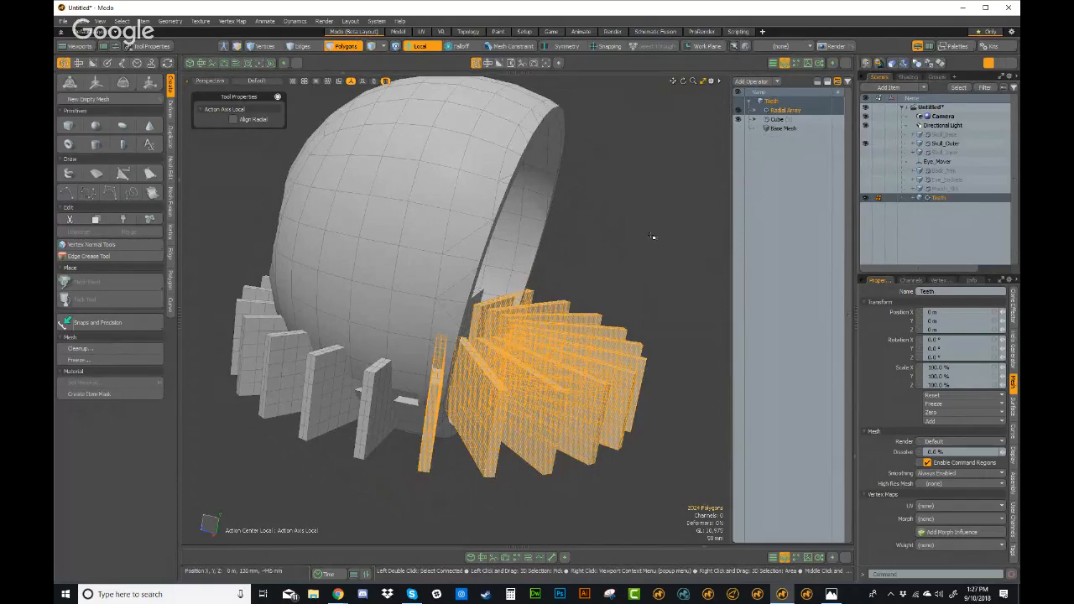
Step: Remove the selected rear teeth with a Delete operator above the Radial Array
{"action": "left_click", "coordinate": [785, 111]}
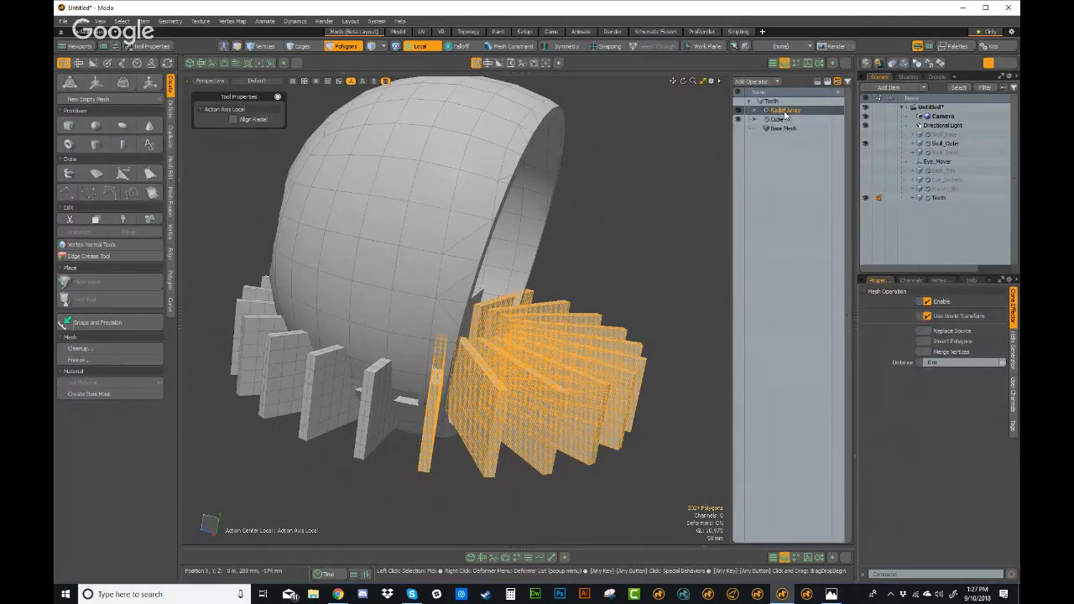
{"action": "left_click", "coordinate": [753, 81]}
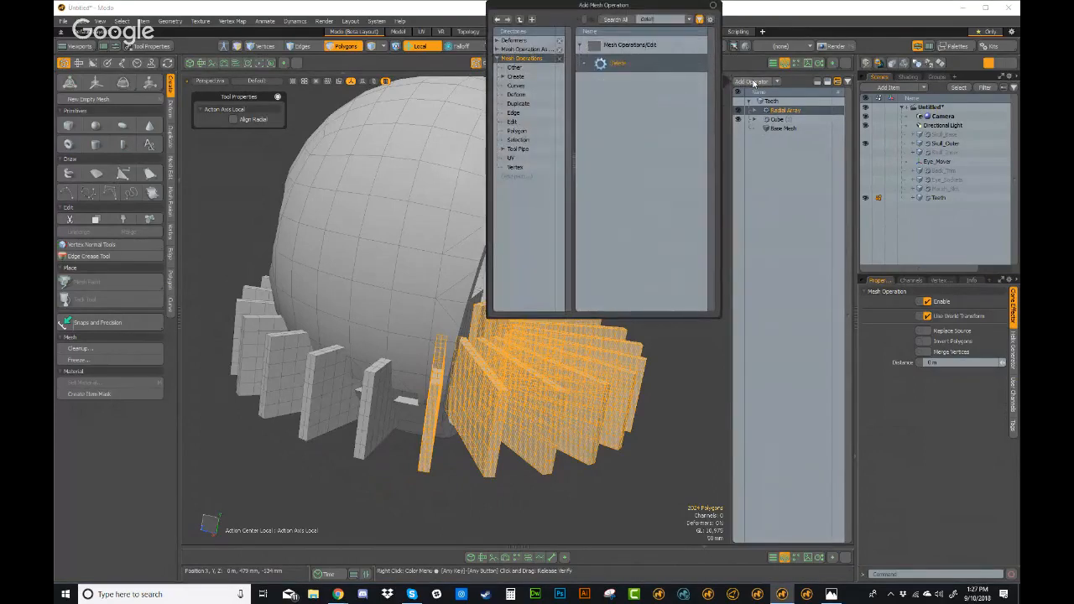
{"action": "double_click", "coordinate": [618, 63]}
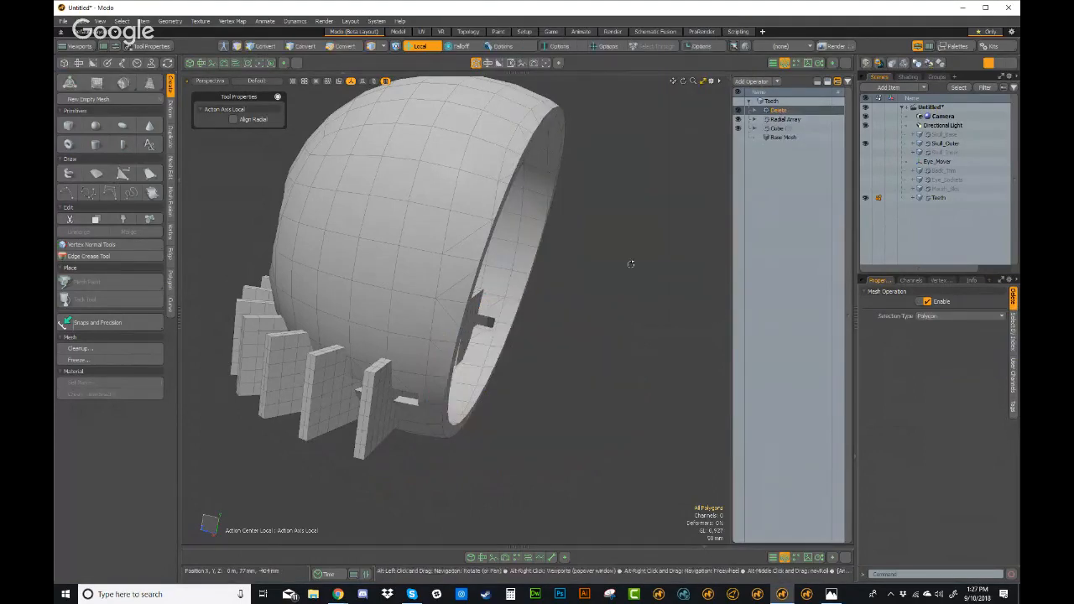
{"action": "left_click_drag", "start_coordinate": [631, 265], "coordinate": [565, 311], "text": "alt"}
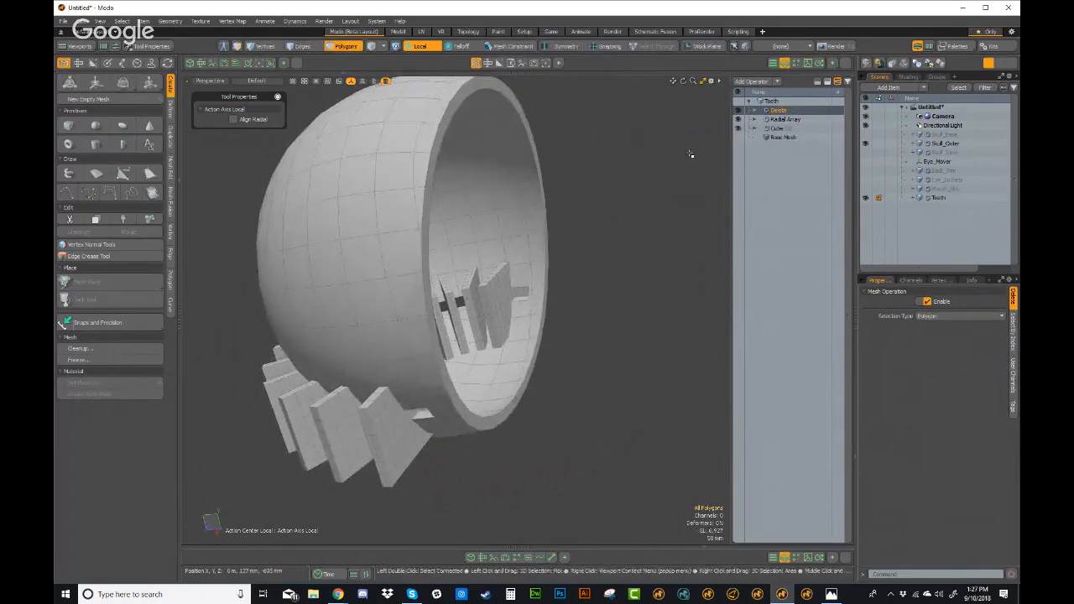
Step: Switch the Delete operator off and on to compare the full ring of teeth with the trimmed one
{"action": "left_click_drag", "start_coordinate": [779, 111], "coordinate": [787, 113]}
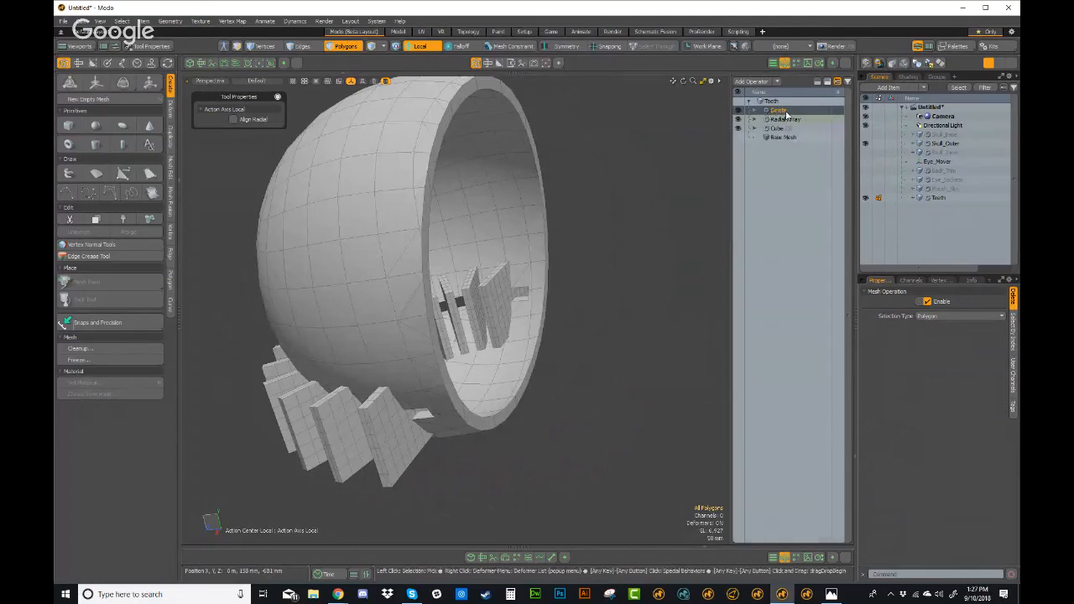
{"action": "left_click", "coordinate": [739, 111]}
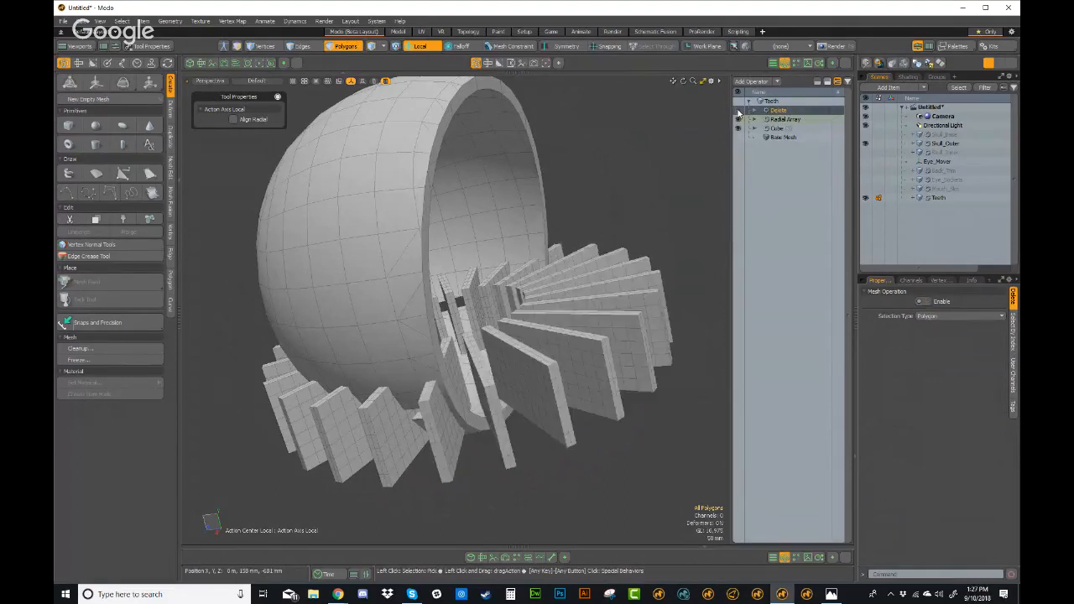
{"action": "left_click", "coordinate": [739, 110]}
{"action": "left_click", "coordinate": [738, 111]}
{"action": "left_click_drag", "start_coordinate": [546, 336], "coordinate": [587, 390], "text": "alt"}
{"action": "key", "text": "3"}
{"action": "left_click", "coordinate": [738, 111]}
{"action": "left_click", "coordinate": [739, 111]}
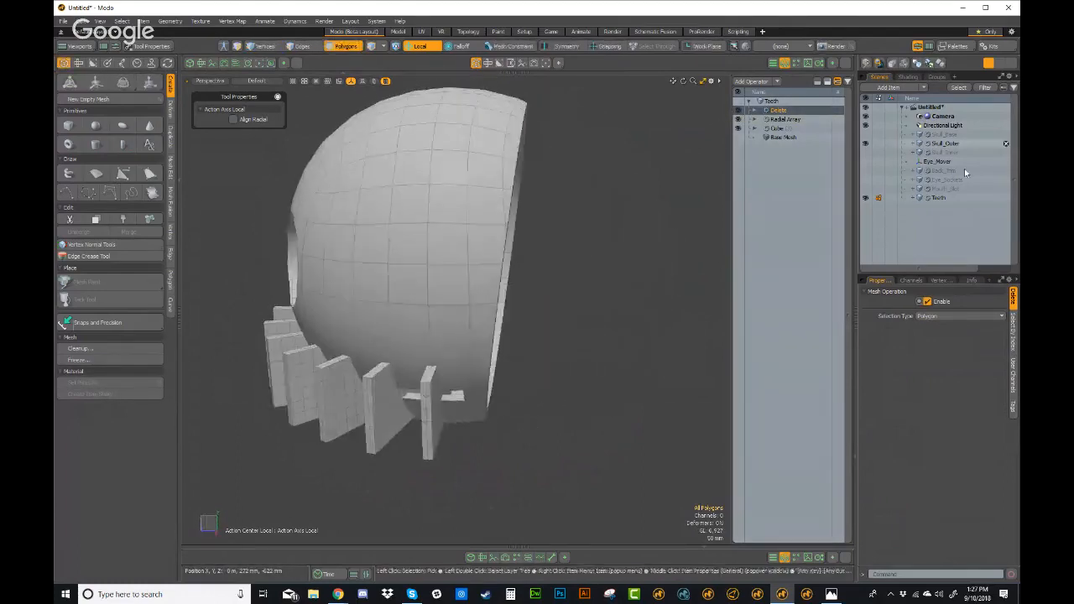
Step: Hide the Teeth mesh and add a Boolean operator to Skull_Outer that subtracts Teeth as the driver surface
{"action": "left_click", "coordinate": [865, 197]}
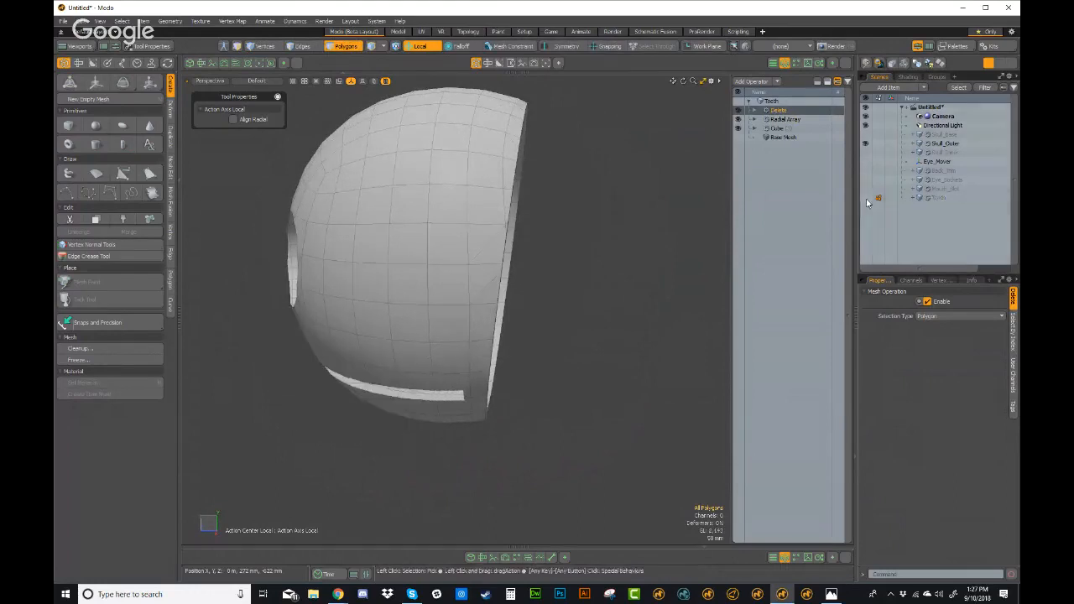
{"action": "left_click", "coordinate": [944, 143]}
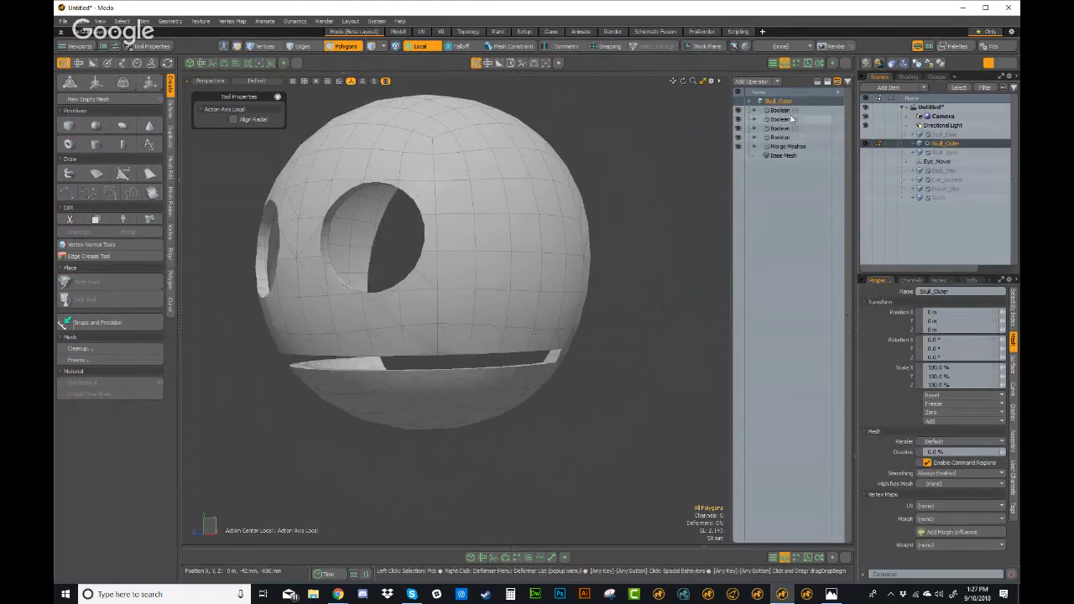
{"action": "left_click", "coordinate": [752, 81]}
{"action": "type", "text": "boolea"}
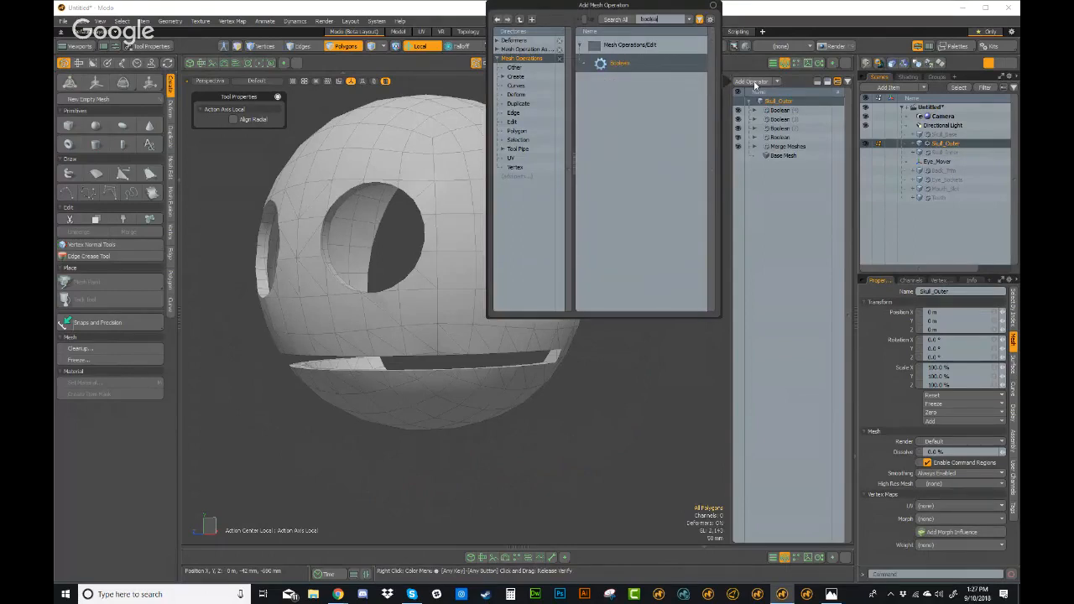
{"action": "double_click", "coordinate": [625, 60]}
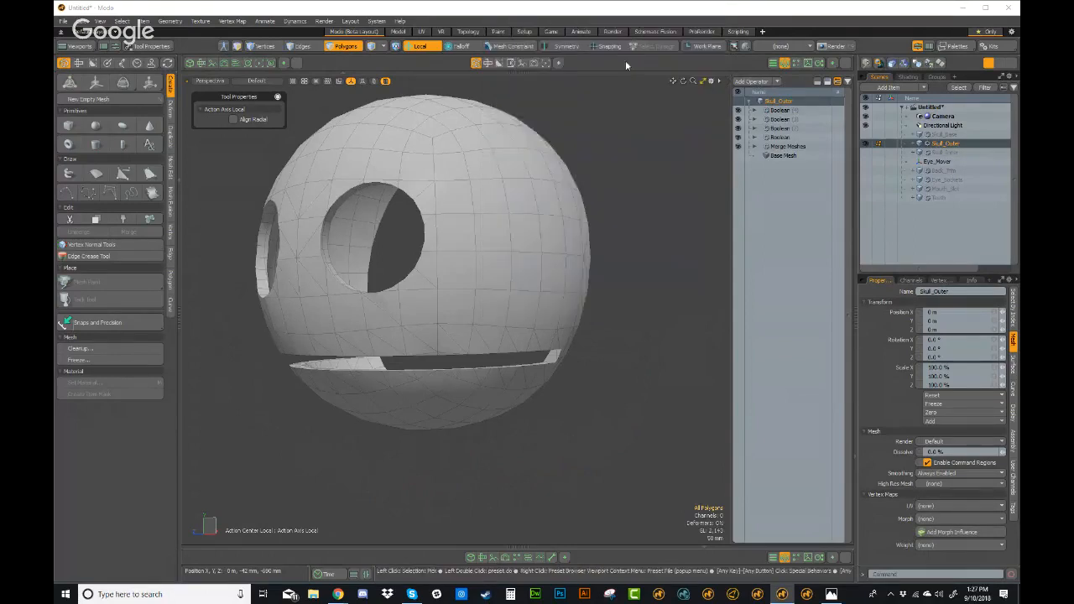
{"action": "left_click", "coordinate": [527, 130]}
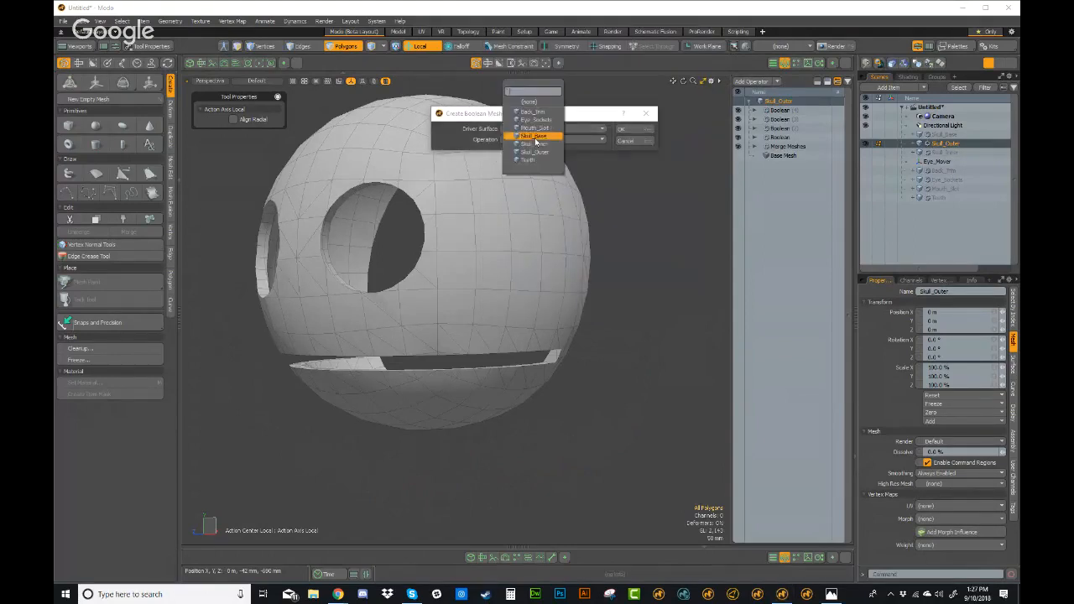
{"action": "left_click", "coordinate": [530, 161]}
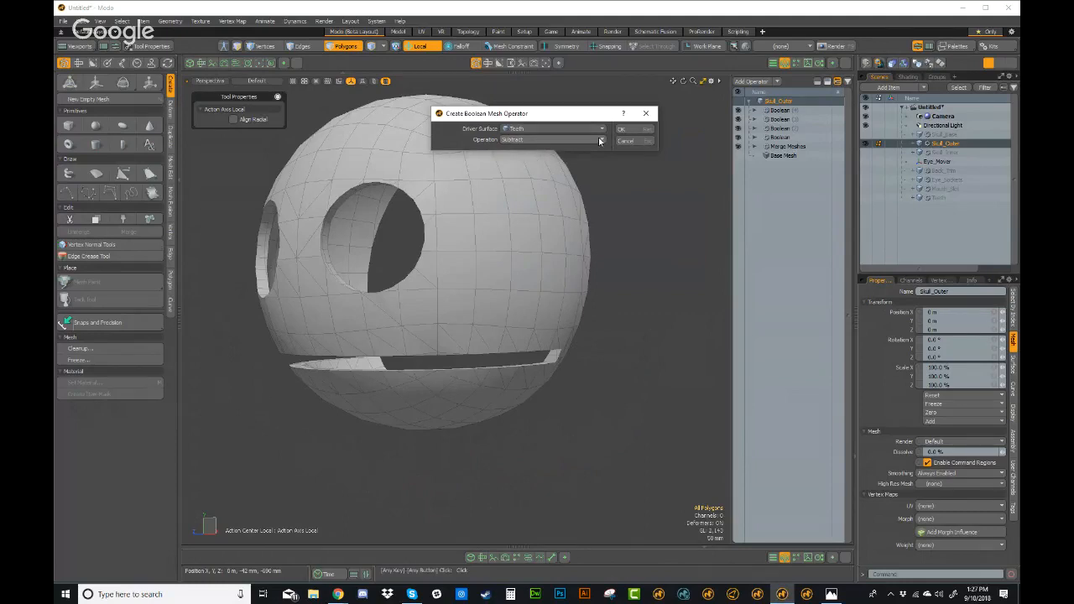
{"action": "left_click", "coordinate": [621, 129]}
{"action": "left_click_drag", "start_coordinate": [599, 309], "coordinate": [621, 271], "text": "alt"}
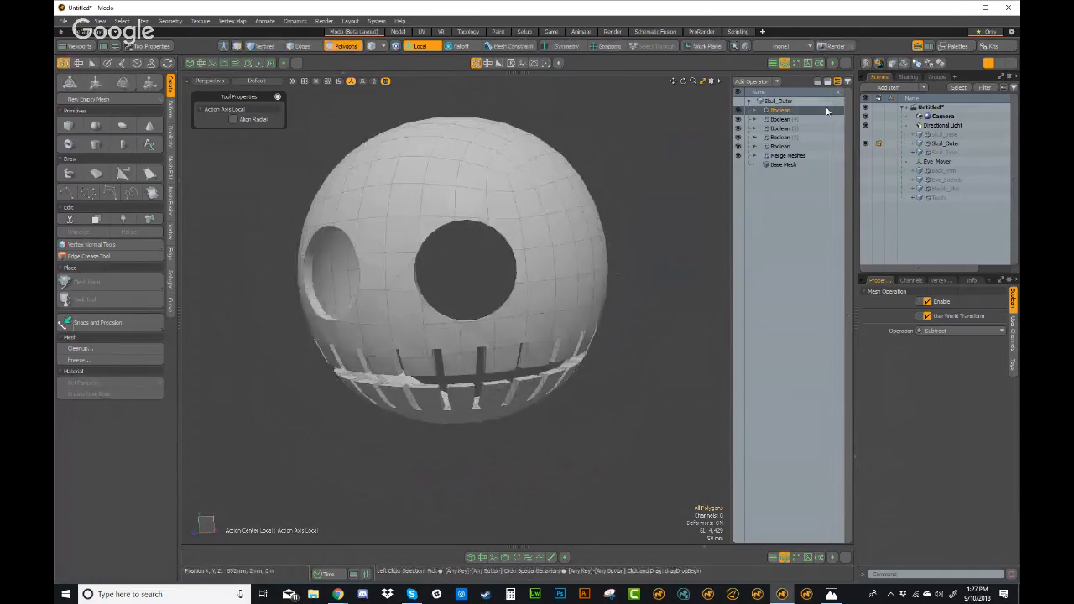
Step: Add another Subdivide operator above the topmost one in the Skull_Base mesh and check the smoother Skull_Outer
{"action": "left_click", "coordinate": [946, 135]}
{"action": "left_click_drag", "start_coordinate": [638, 356], "coordinate": [604, 310], "text": "alt"}
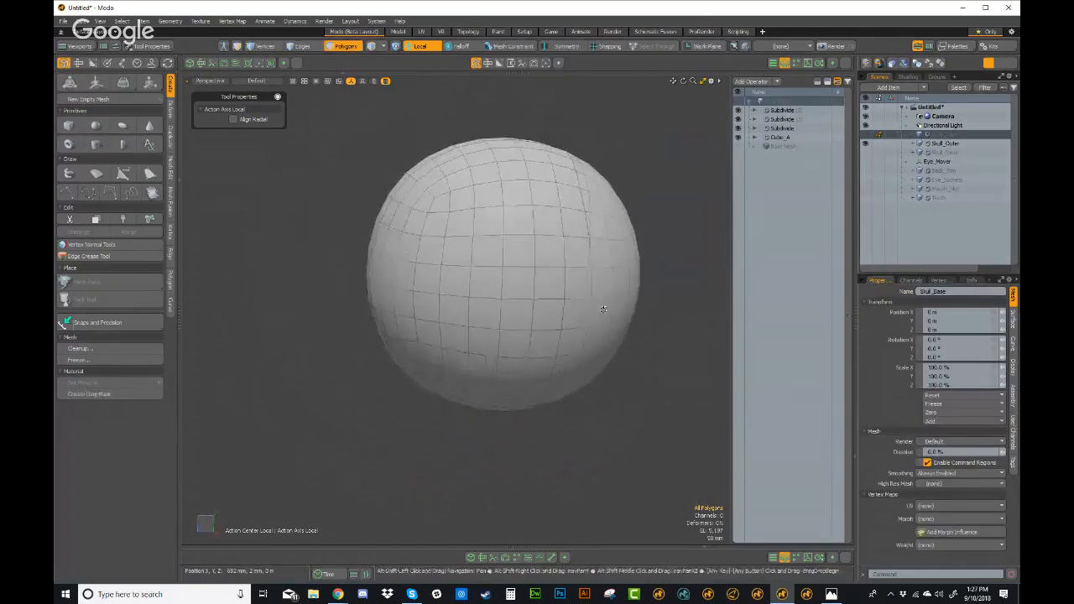
{"action": "left_click", "coordinate": [780, 110]}
{"action": "left_click", "coordinate": [755, 81]}
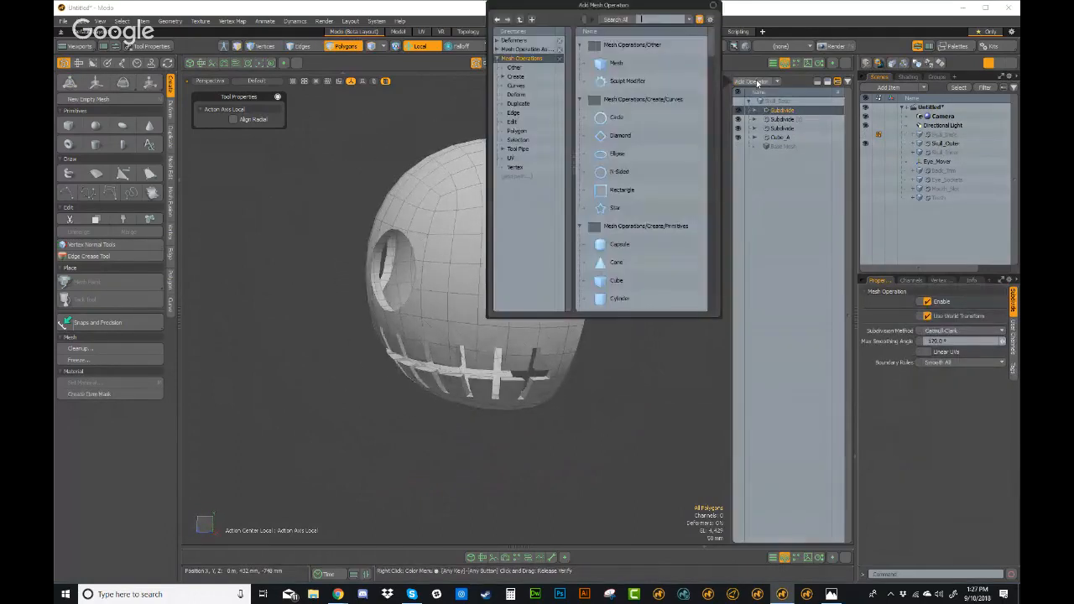
{"action": "type", "text": "subdivide"}
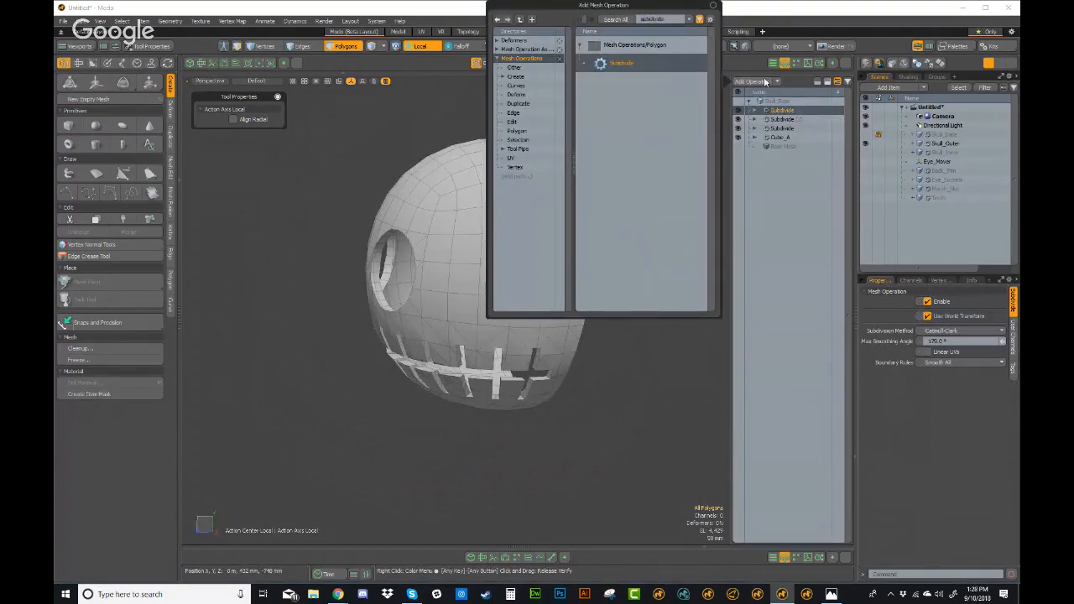
{"action": "double_click", "coordinate": [619, 63]}
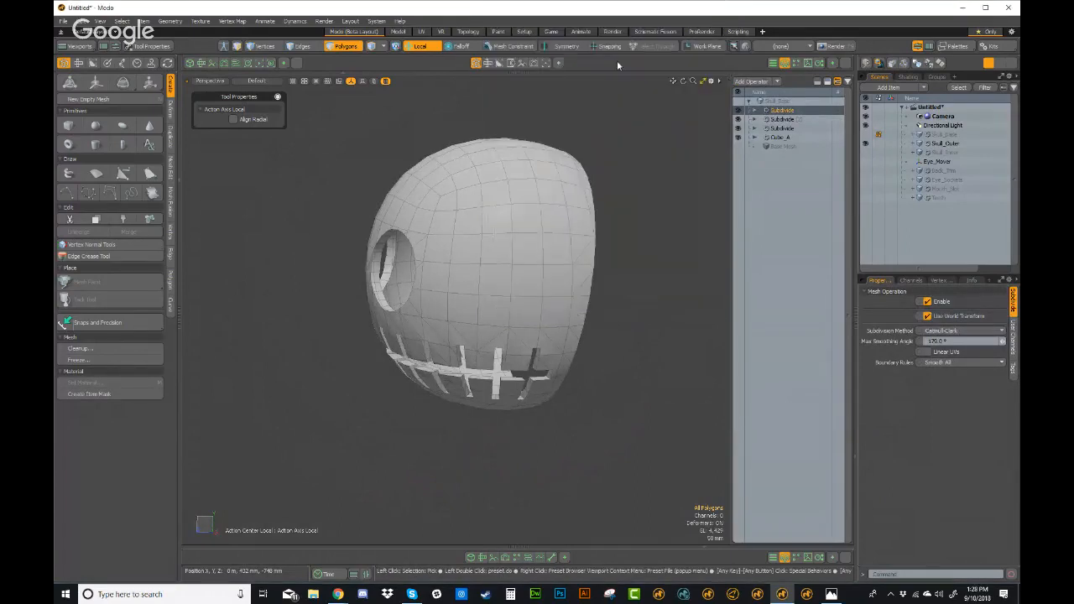
{"action": "left_click_drag", "start_coordinate": [619, 101], "coordinate": [606, 238], "text": "alt"}
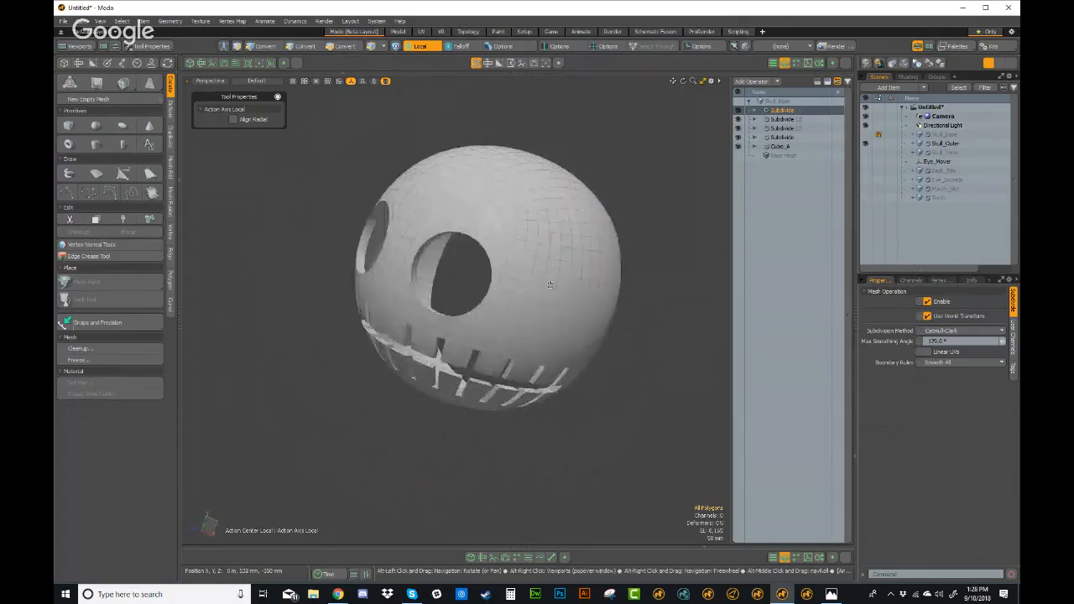
{"action": "left_click_drag", "start_coordinate": [550, 285], "coordinate": [610, 249], "text": "alt"}
{"action": "left_click", "coordinate": [939, 148]}
{"action": "left_click_drag", "start_coordinate": [522, 250], "coordinate": [699, 287], "text": "alt"}
{"action": "key", "text": "3"}
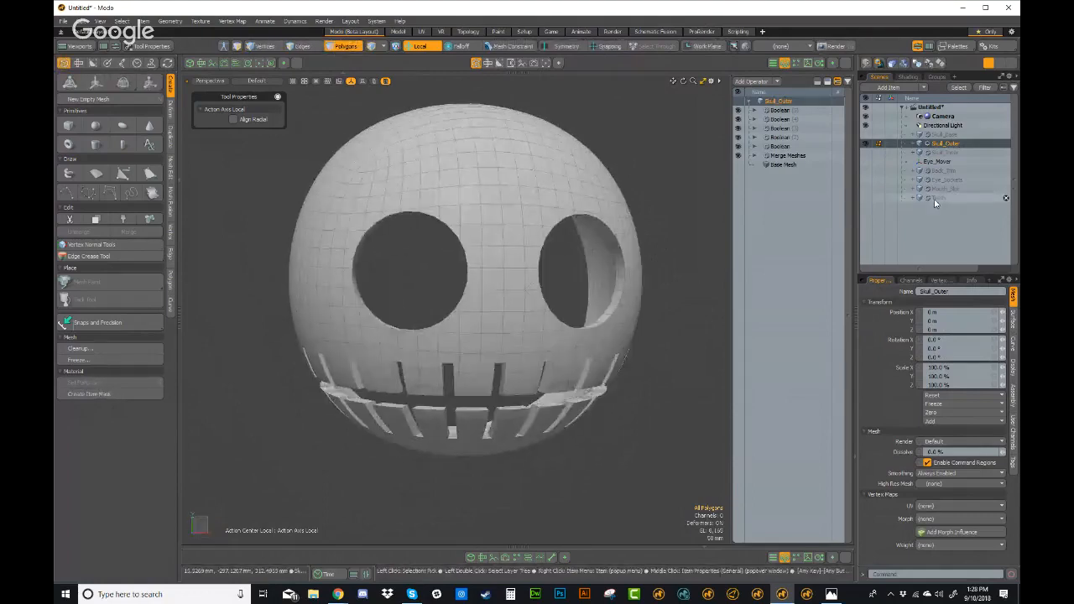
Step: Show the Teeth mesh and activate its Cube operator for editing in the viewport, with the arrayed teeth ghosted
{"action": "left_click", "coordinate": [937, 199]}
{"action": "left_click_drag", "start_coordinate": [537, 345], "coordinate": [696, 259], "text": "alt"}
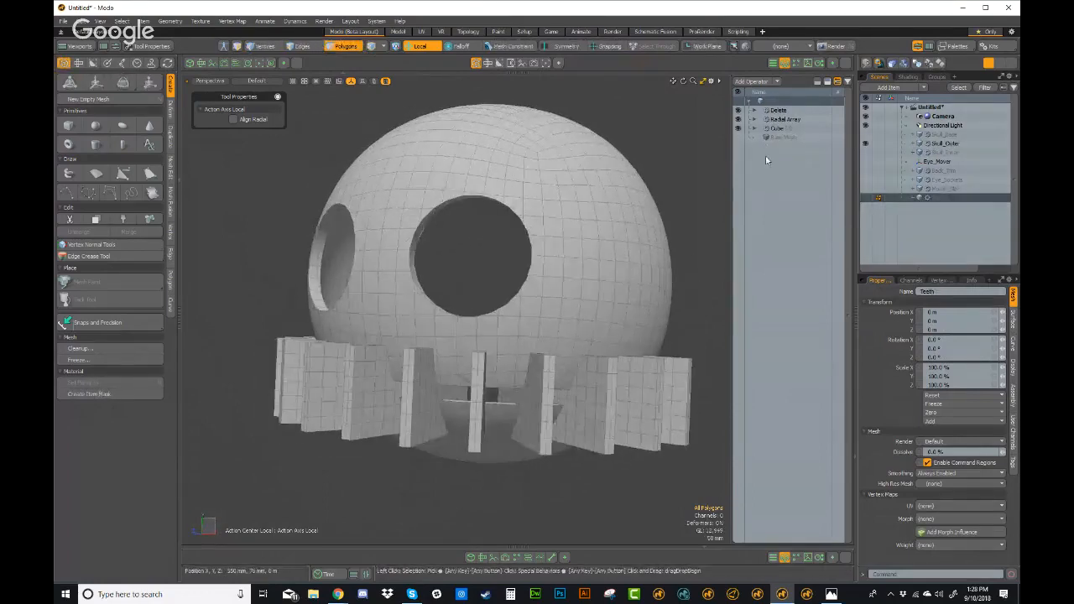
{"action": "left_click", "coordinate": [777, 128]}
{"action": "left_click_drag", "start_coordinate": [520, 336], "coordinate": [430, 334], "text": "alt"}
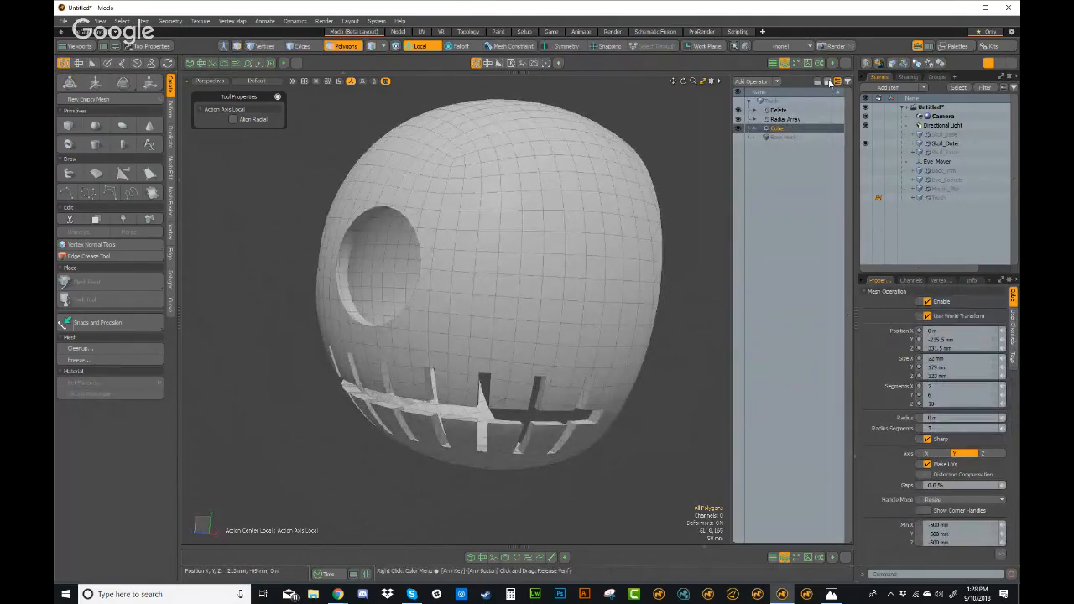
{"action": "left_click_drag", "start_coordinate": [455, 294], "coordinate": [489, 285], "text": "alt"}
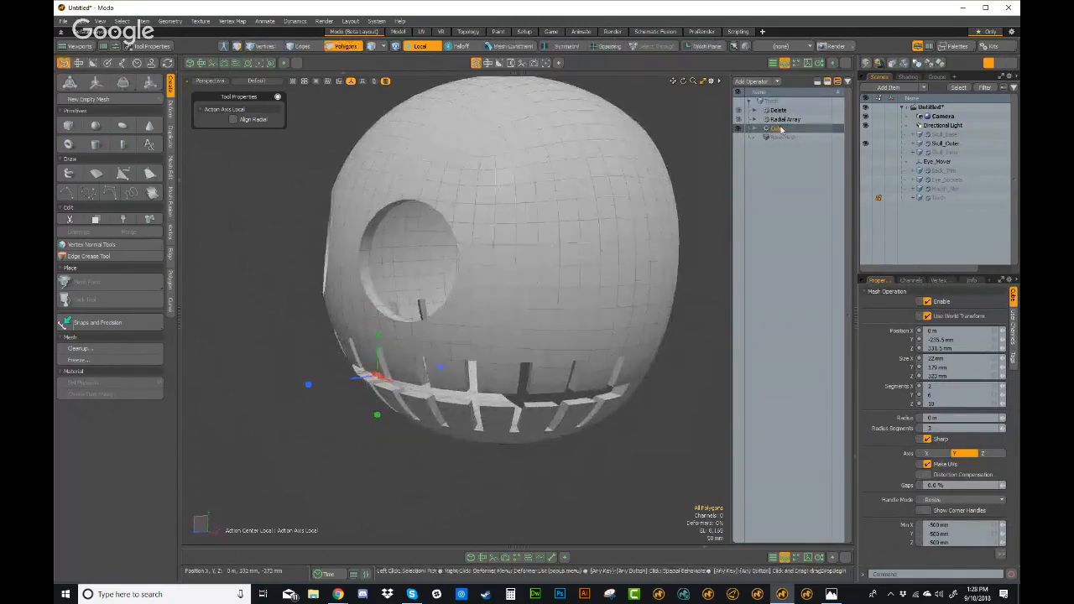
{"action": "left_click", "coordinate": [877, 197]}
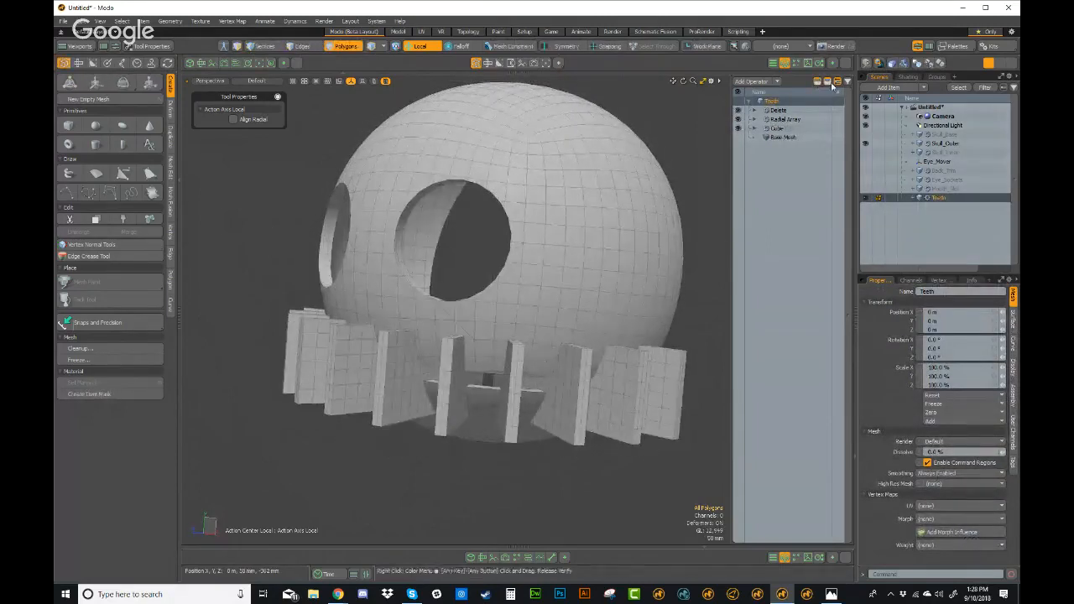
{"action": "left_click", "coordinate": [791, 129]}
{"action": "left_click", "coordinate": [827, 81]}
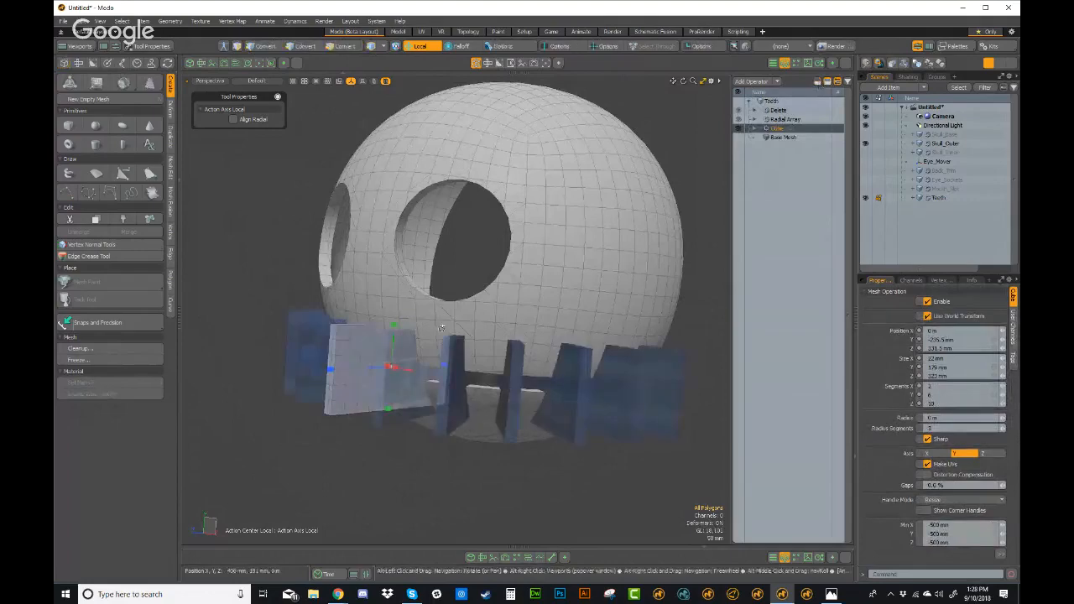
Step: Shorten the Teeth cube from its lower side to a height of about 153 mm
{"action": "mouse_move", "coordinate": [482, 394]}
{"action": "left_mouse_down", "text": "alt"}
{"action": "mouse_move", "coordinate": [561, 419]}
{"action": "mouse_move", "coordinate": [471, 396]}
{"action": "mouse_move", "coordinate": [501, 413]}
{"action": "mouse_move", "coordinate": [500, 396]}
{"action": "left_mouse_up", "text": "alt"}
{"action": "scroll", "coordinate": [472, 396], "scroll_direction": "up", "scroll_amount": 2}
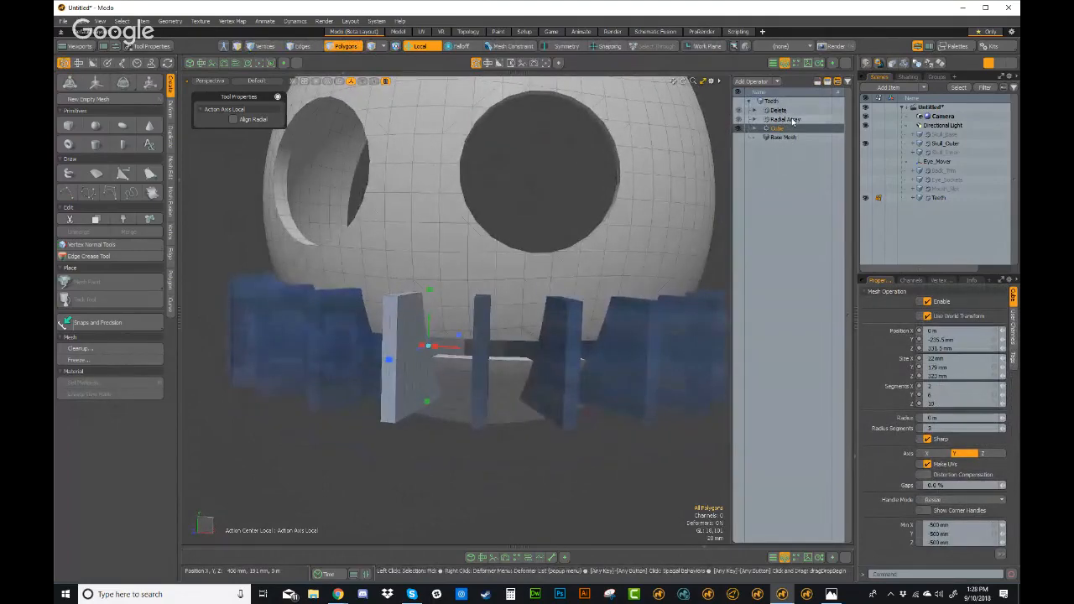
{"action": "left_click_drag", "start_coordinate": [619, 370], "coordinate": [431, 386], "text": "alt"}
{"action": "scroll", "coordinate": [429, 386], "scroll_direction": "up", "scroll_amount": 2}
{"action": "key", "text": "3"}
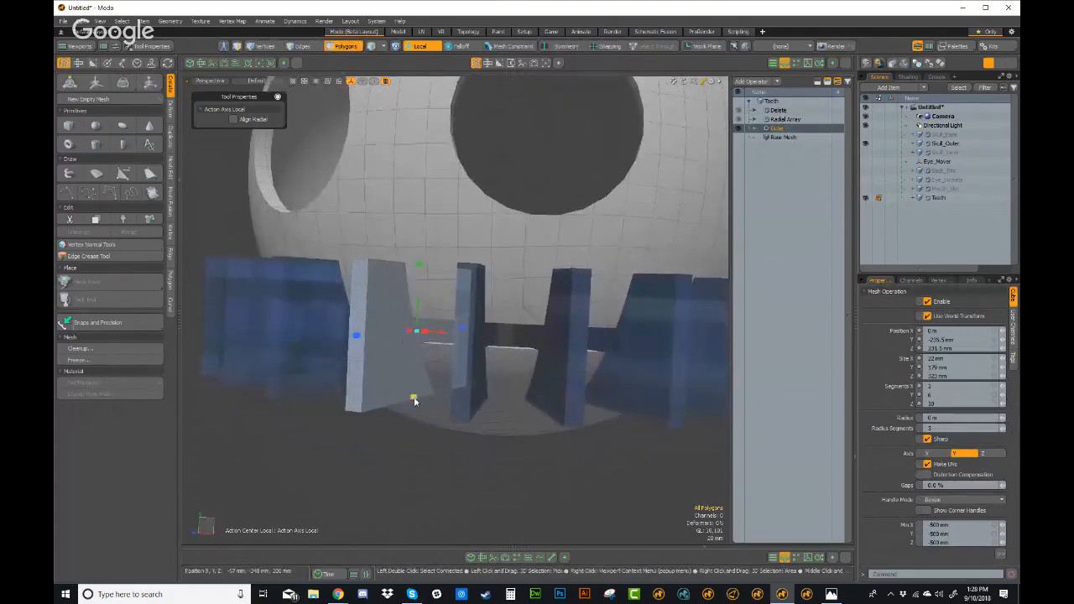
{"action": "left_click_drag", "start_coordinate": [414, 396], "coordinate": [414, 392]}
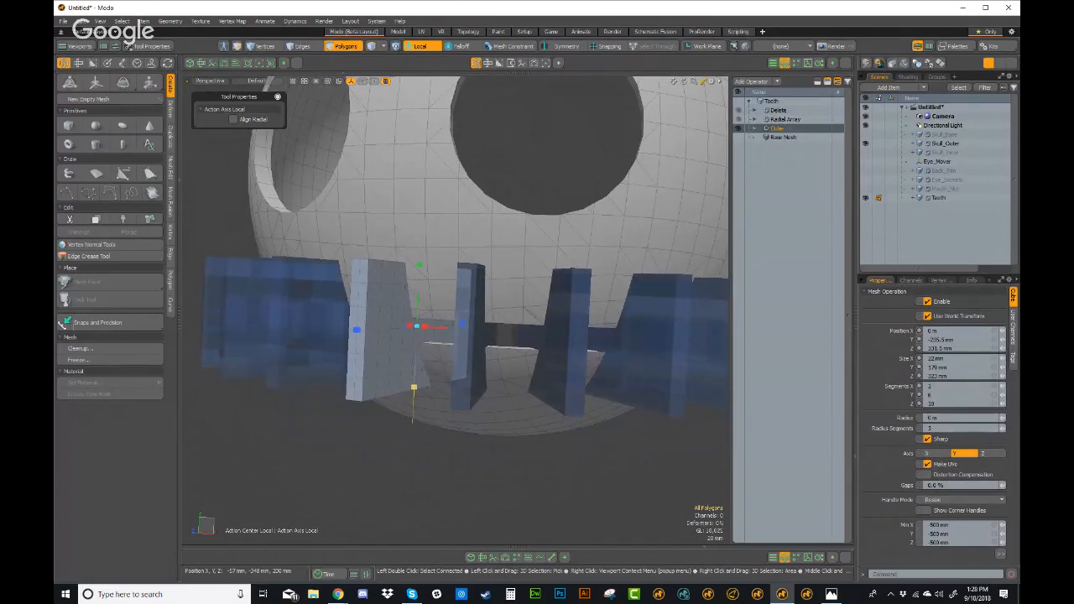
{"action": "key", "text": "space"}
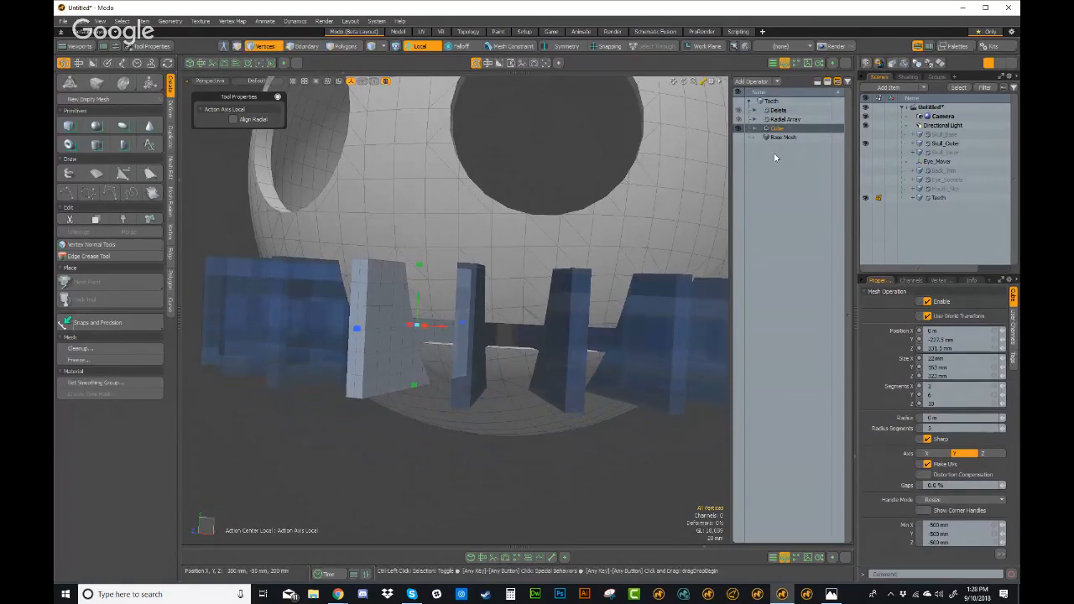
Step: Deselect the Cube operator, hide the Teeth mesh and inspect the shortened tooth gaps around the skull
{"action": "left_click", "coordinate": [781, 129]}
{"action": "scroll", "coordinate": [482, 319], "scroll_direction": "down", "scroll_amount": 5}
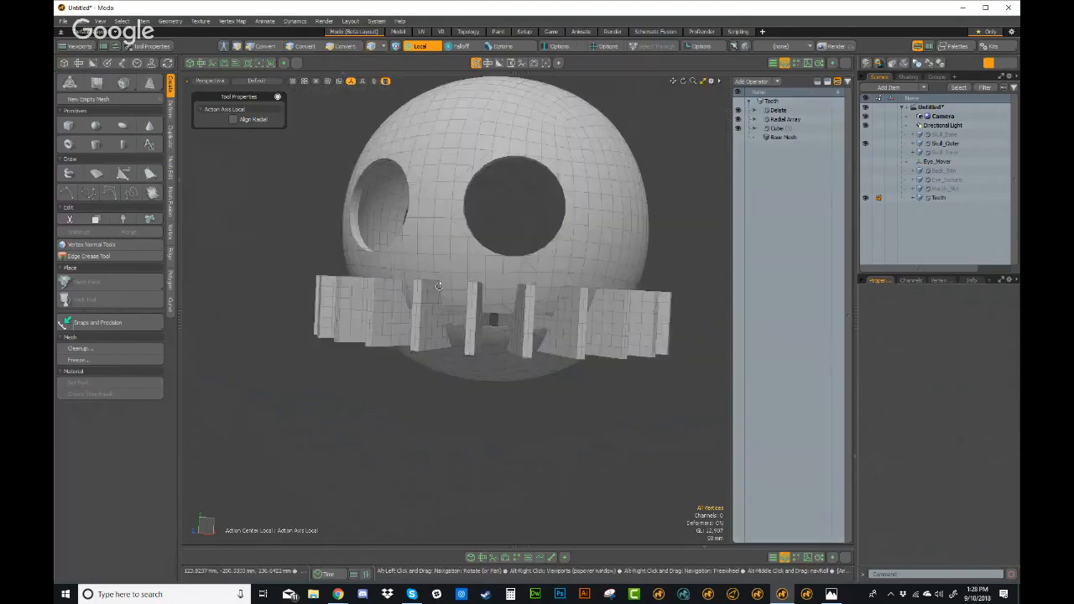
{"action": "left_click", "coordinate": [865, 198]}
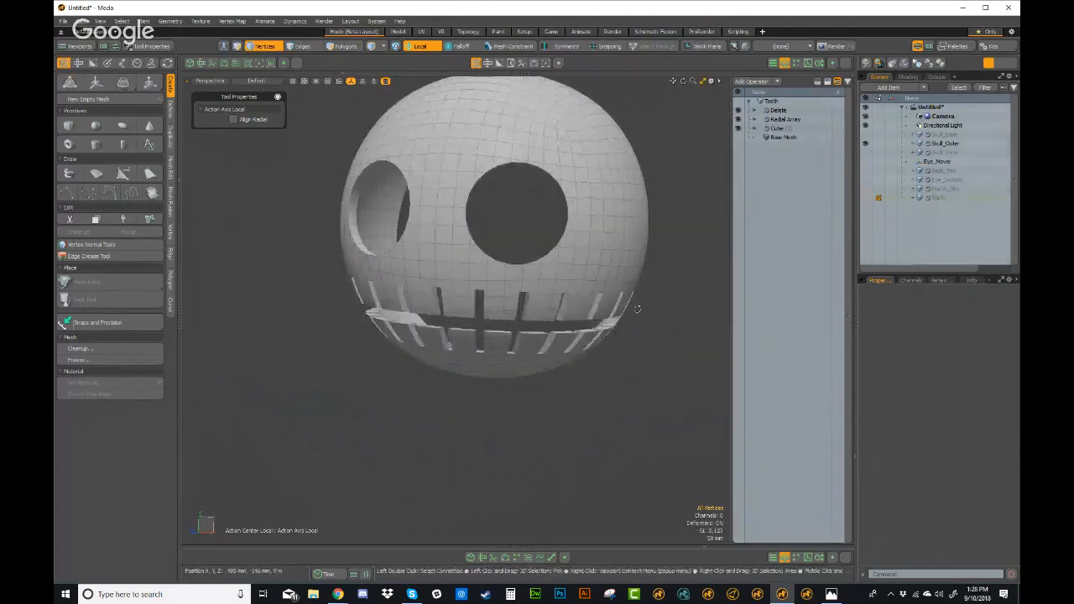
{"action": "left_click_drag", "start_coordinate": [487, 337], "coordinate": [661, 309], "text": "alt"}
{"action": "key", "text": "3"}
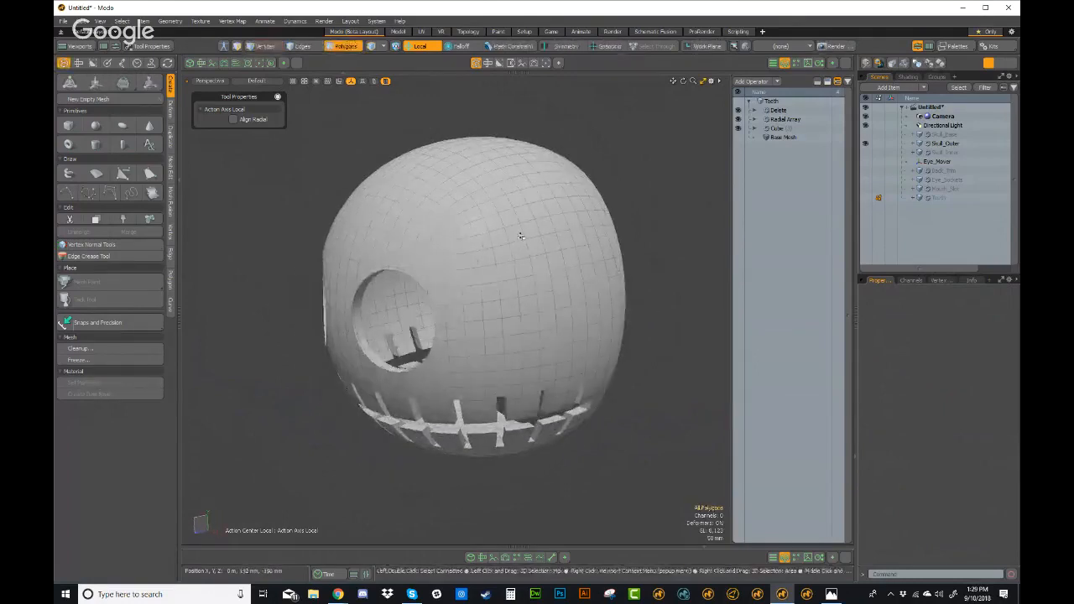
Step: Try to assign a material directly to all polygons of Skull_Outer
{"action": "left_click", "coordinate": [945, 143]}
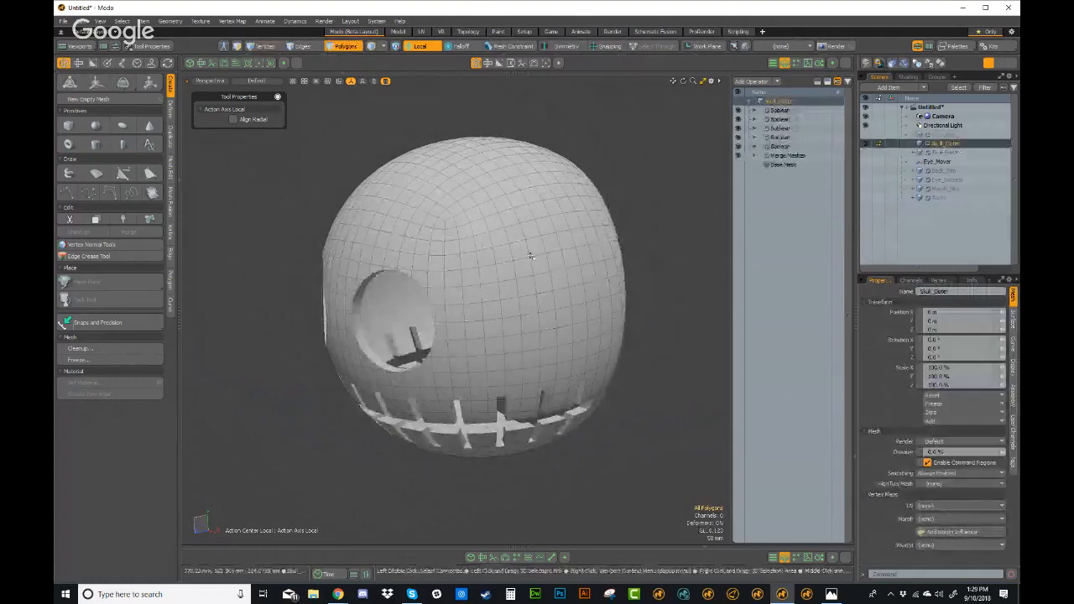
{"action": "left_click_drag", "start_coordinate": [518, 247], "coordinate": [579, 327], "text": "alt"}
{"action": "key", "text": "m"}
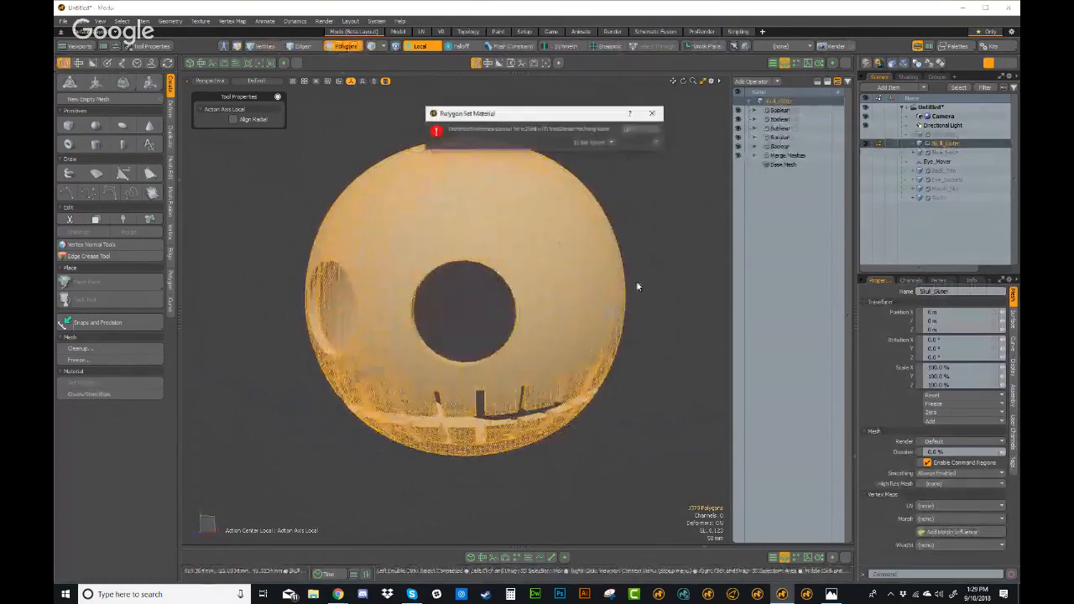
{"action": "left_click_drag", "start_coordinate": [495, 107], "coordinate": [478, 105]}
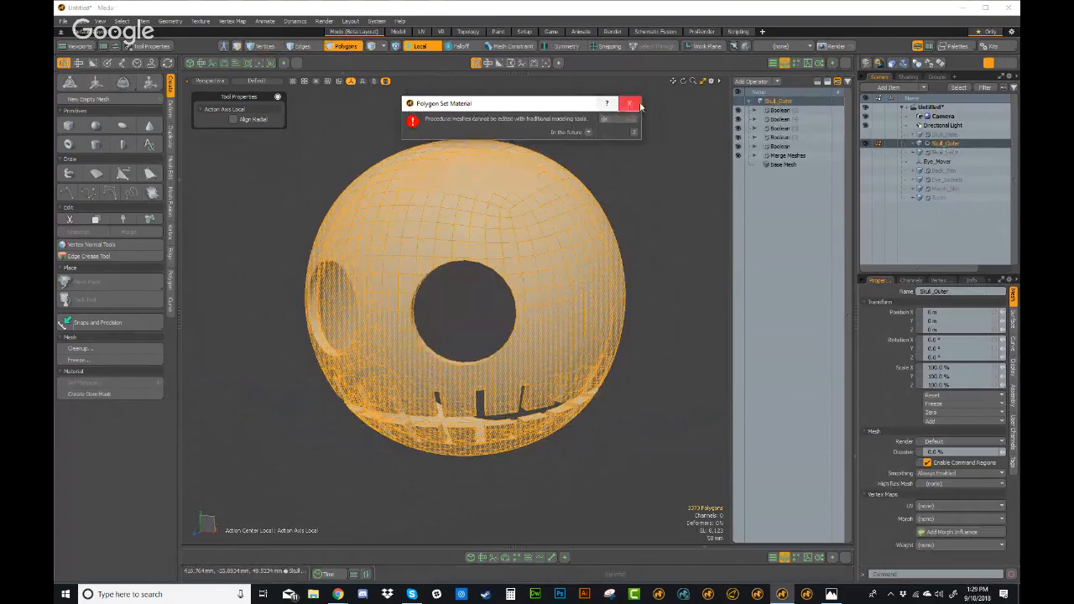
{"action": "left_click", "coordinate": [635, 105]}
{"action": "left_click_drag", "start_coordinate": [570, 277], "coordinate": [529, 309], "text": "alt"}
{"action": "left_click", "coordinate": [663, 290]}
{"action": "left_click_drag", "start_coordinate": [663, 290], "coordinate": [605, 249], "text": "alt"}
Step: Add an Assign Selection Set operator above Skull_Outer's topmost Boolean, with selection type Polygon and the name Skull_Whole
{"action": "left_click", "coordinate": [780, 111]}
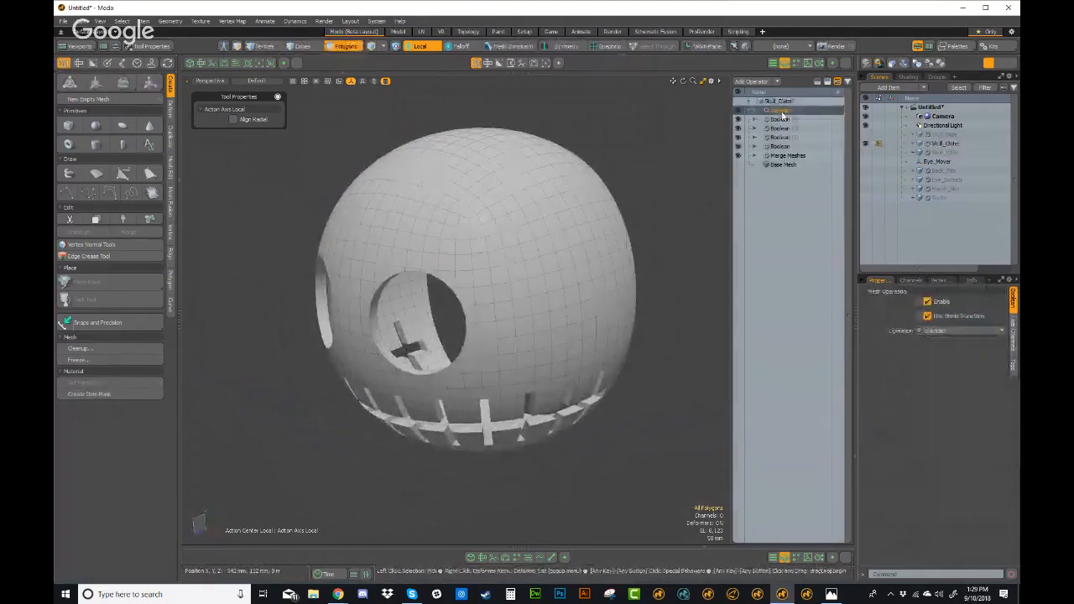
{"action": "left_click", "coordinate": [752, 81]}
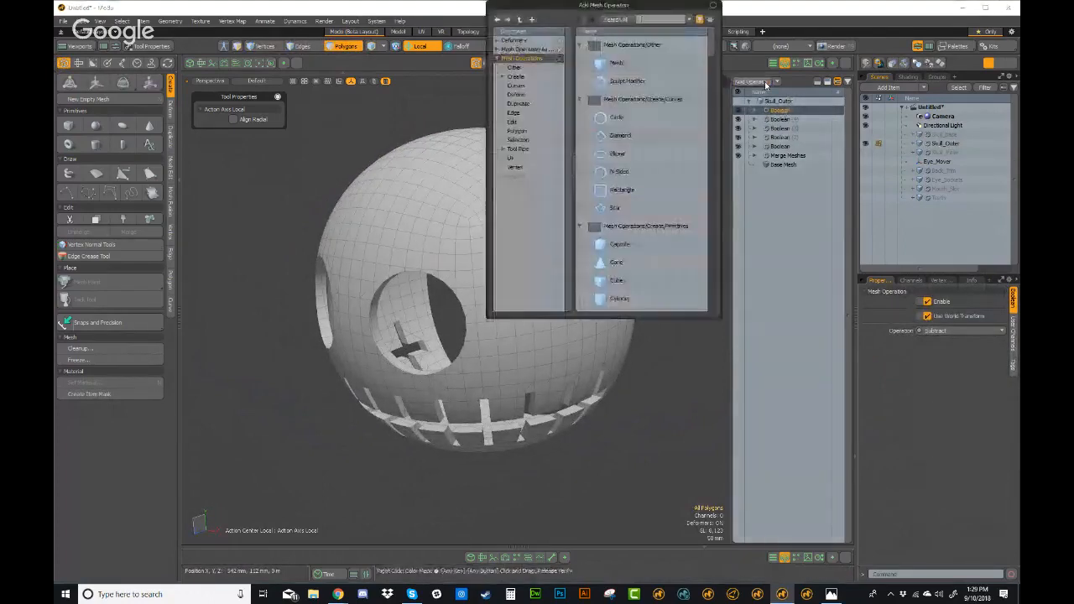
{"action": "type", "text": "selec"}
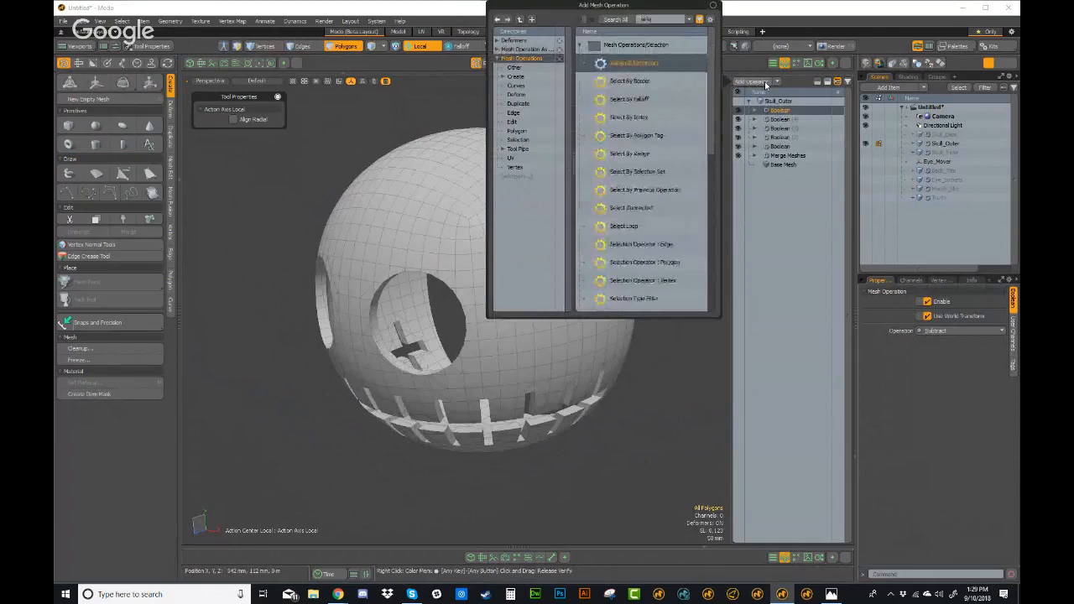
{"action": "type", "text": "t"}
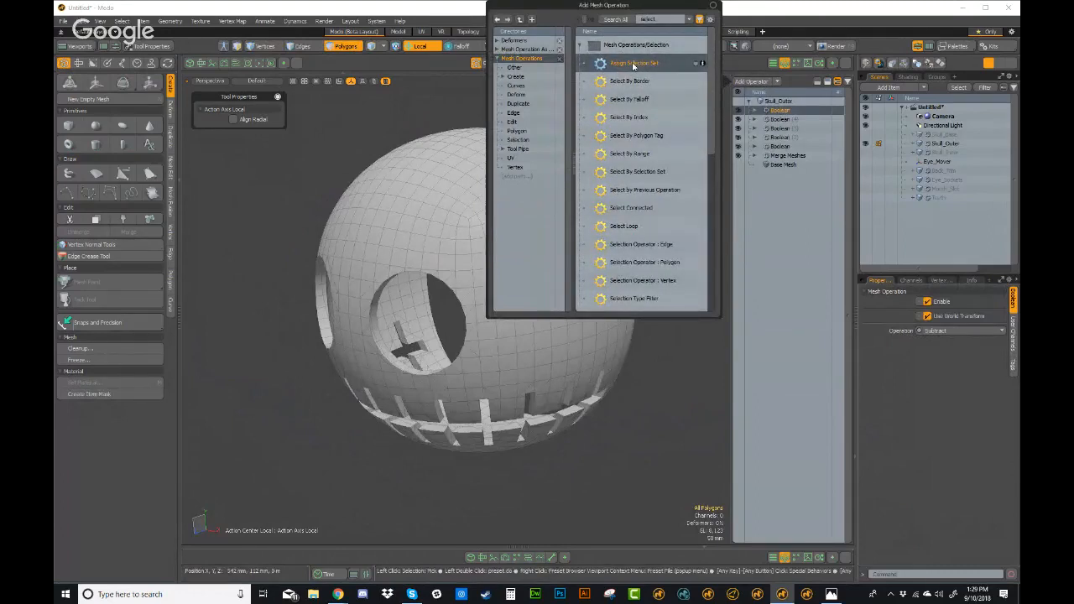
{"action": "double_click", "coordinate": [633, 64]}
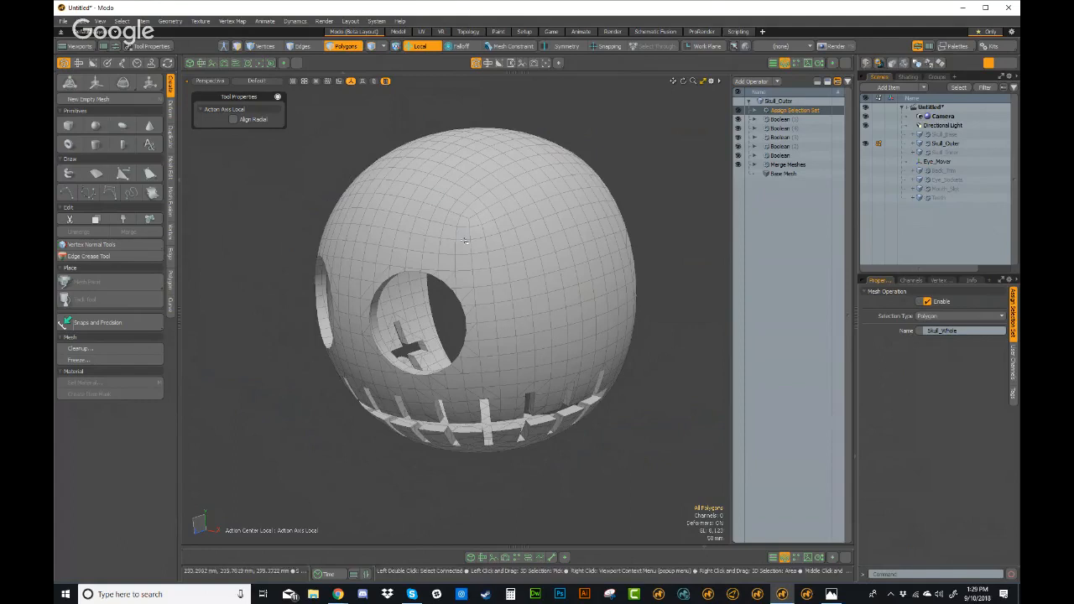
Step: Add a group containing a new material to the shader tree and set the material's diffuse color to orange-red
{"action": "left_click", "coordinate": [910, 78]}
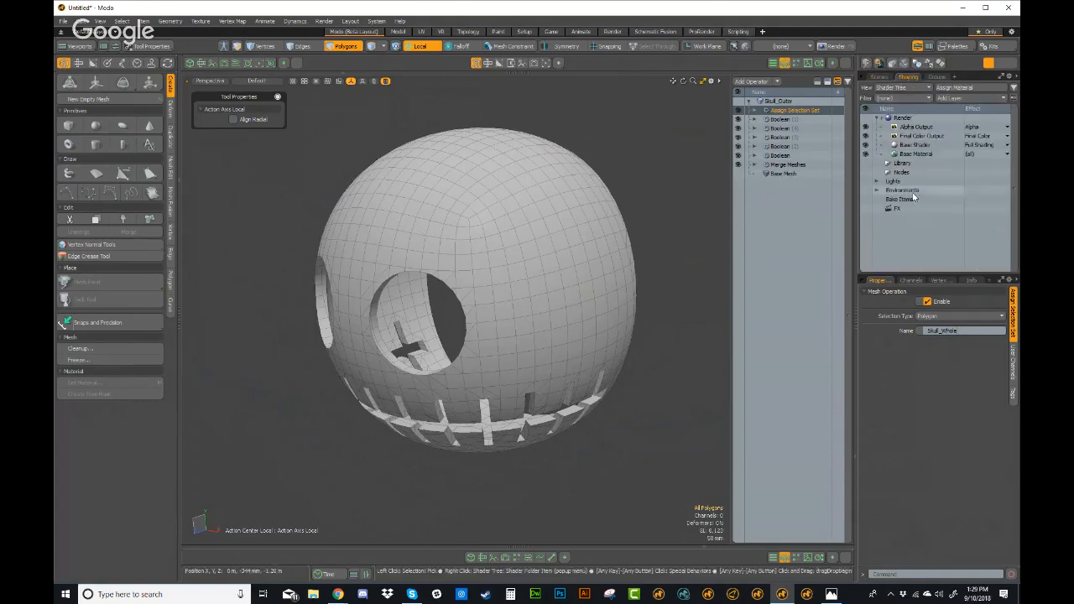
{"action": "left_click", "coordinate": [950, 98]}
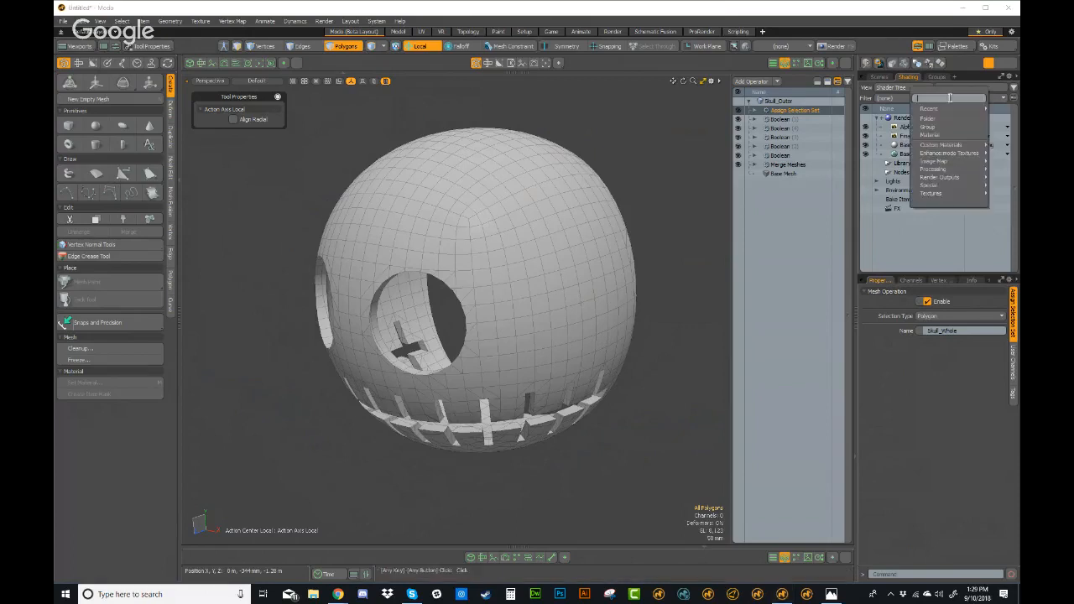
{"action": "left_click", "coordinate": [928, 127]}
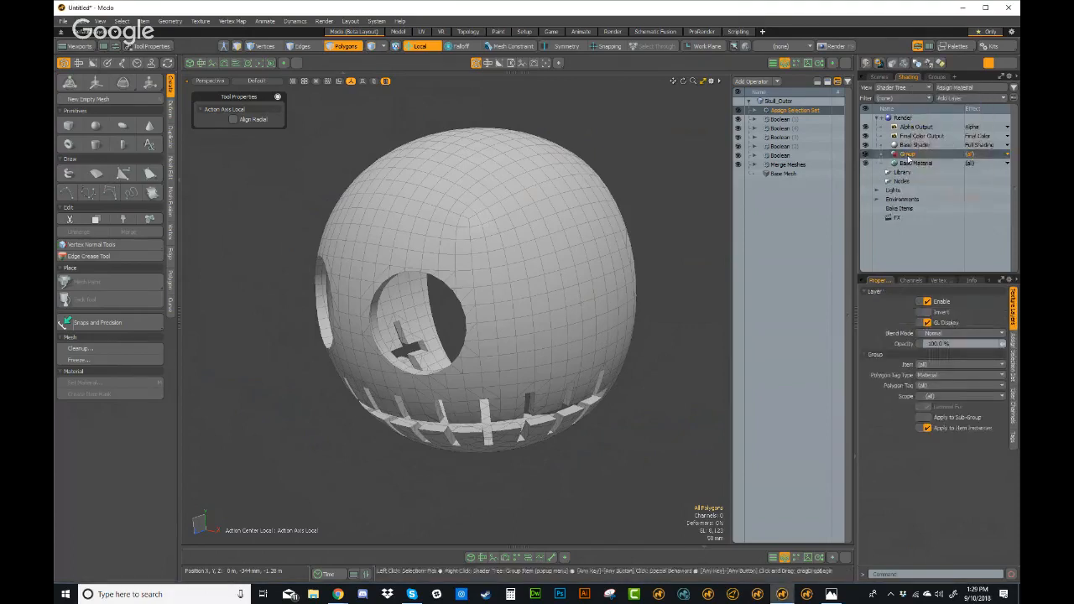
{"action": "left_click", "coordinate": [950, 98]}
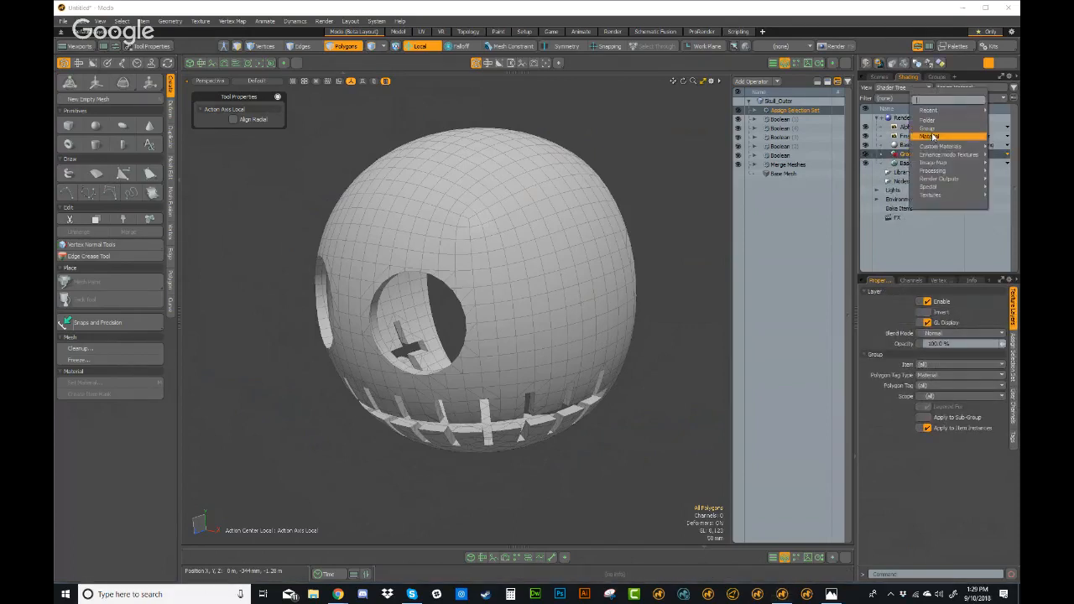
{"action": "left_click", "coordinate": [931, 136]}
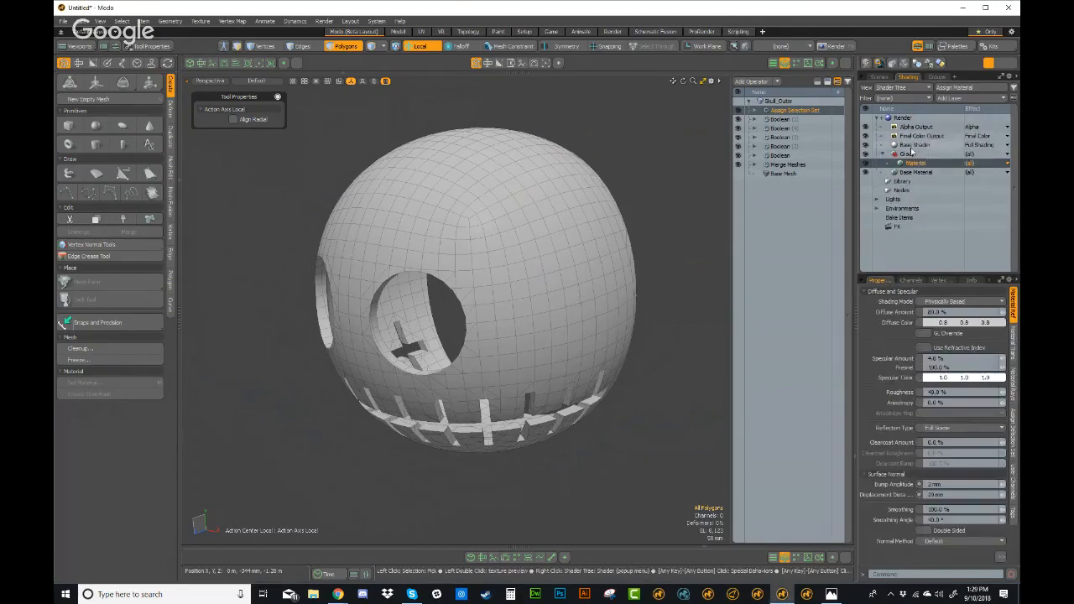
{"action": "left_click", "coordinate": [954, 324]}
{"action": "left_click_drag", "start_coordinate": [727, 261], "coordinate": [743, 258]}
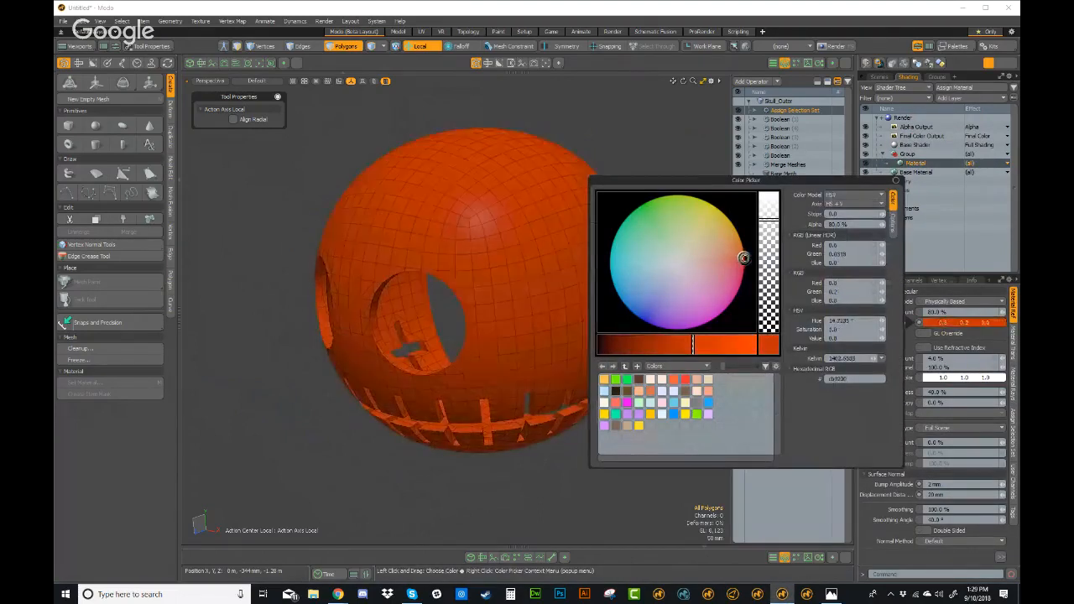
Step: Darken the material's diffuse colour to a red of about 0.71, 0.1, 0.0
{"action": "left_click_drag", "start_coordinate": [679, 339], "coordinate": [674, 344]}
{"action": "left_click_drag", "start_coordinate": [731, 260], "coordinate": [745, 260]}
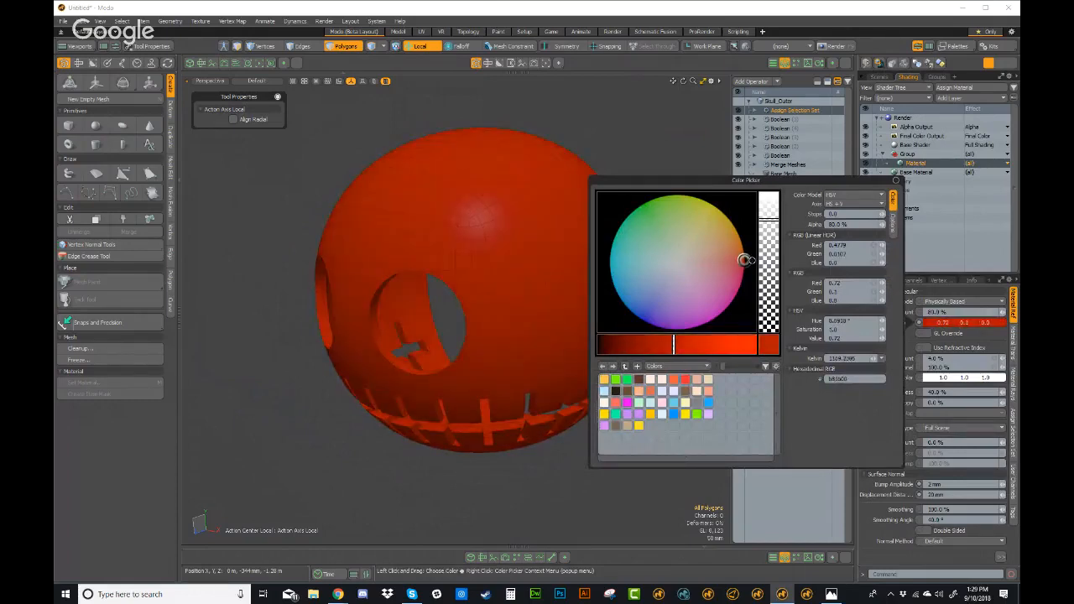
Step: Restrict the material group to polygons tagged by selection set, using Skull_Whole as the polygon tag
{"action": "left_click", "coordinate": [908, 154]}
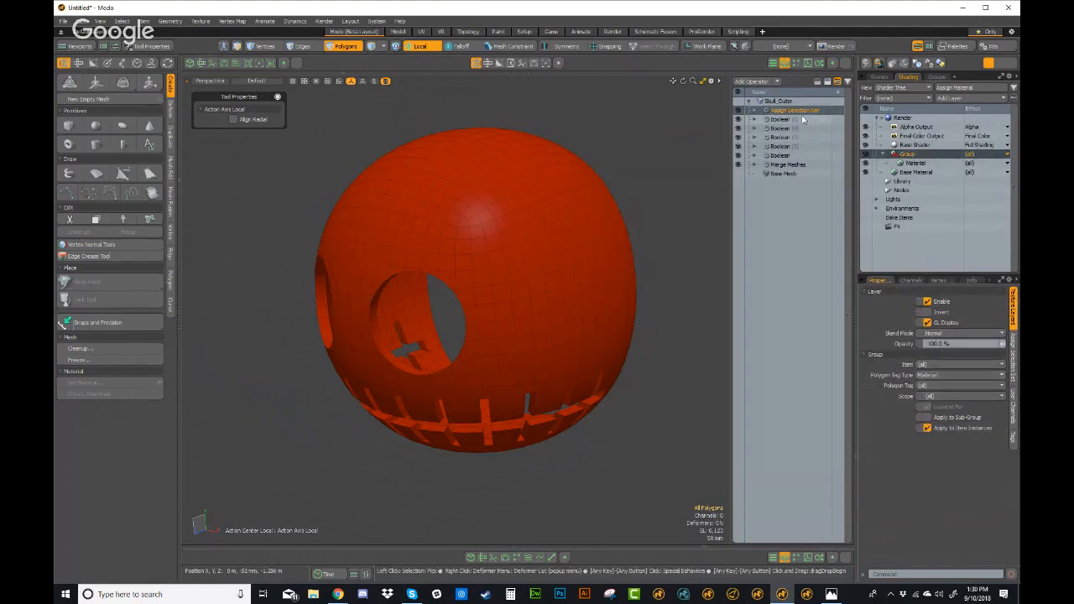
{"action": "left_click", "coordinate": [929, 377]}
{"action": "left_click", "coordinate": [933, 391]}
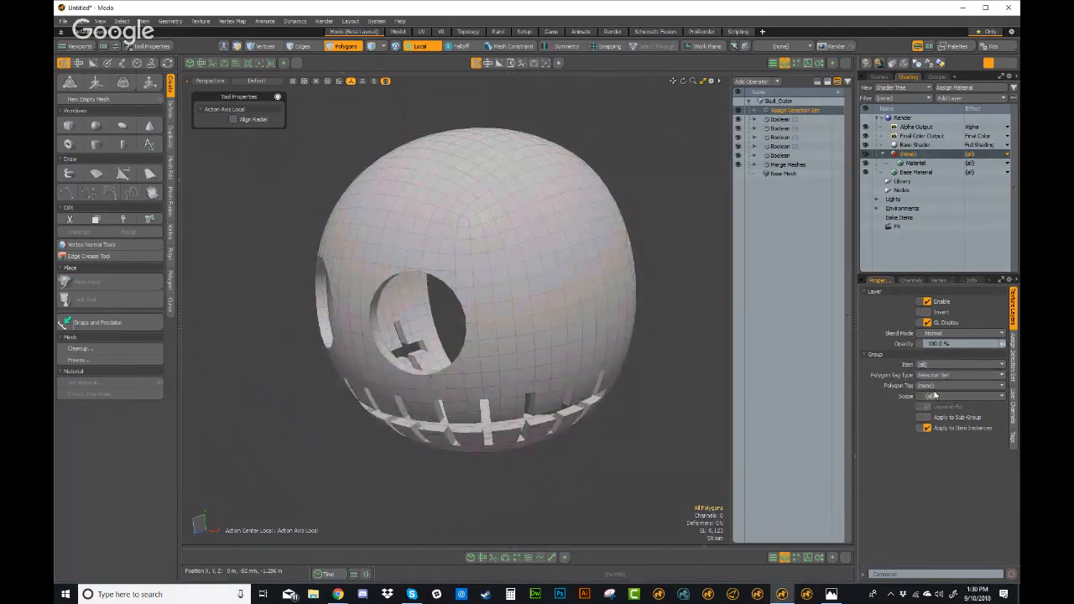
{"action": "left_click", "coordinate": [929, 386]}
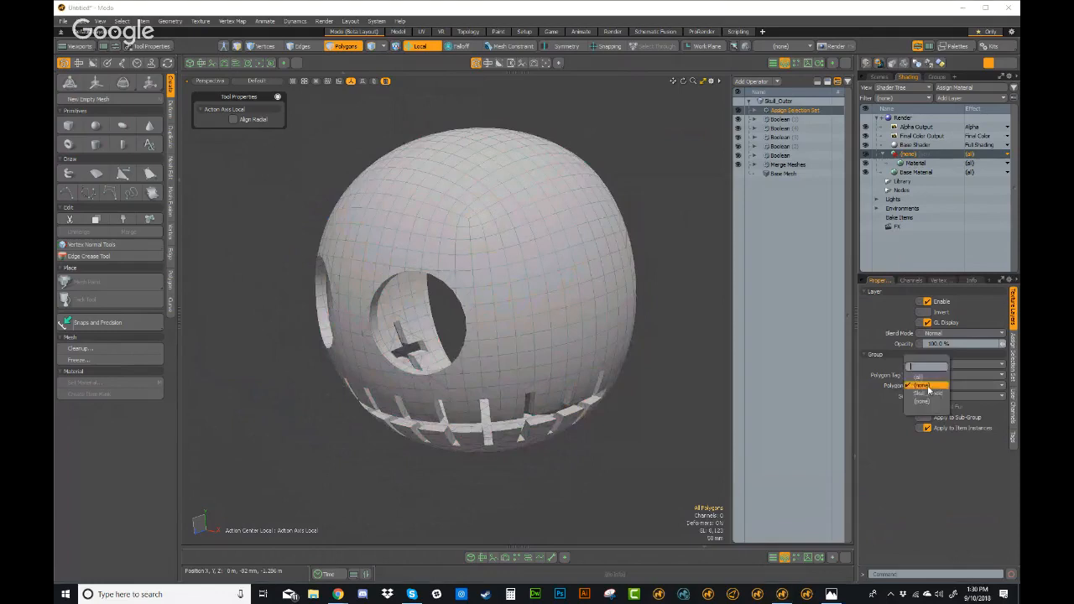
{"action": "left_click", "coordinate": [928, 394]}
{"action": "left_click_drag", "start_coordinate": [655, 249], "coordinate": [604, 248], "text": "alt"}
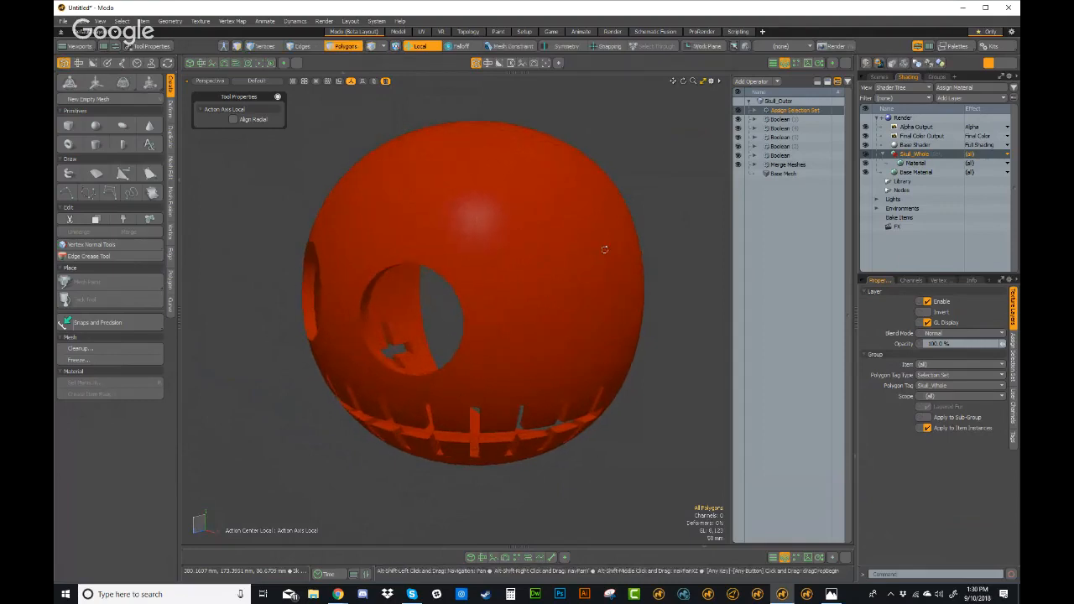
Step: Show a live render preview of the skull and frame the eye hole and mouth slots closely
{"action": "left_click", "coordinate": [546, 64]}
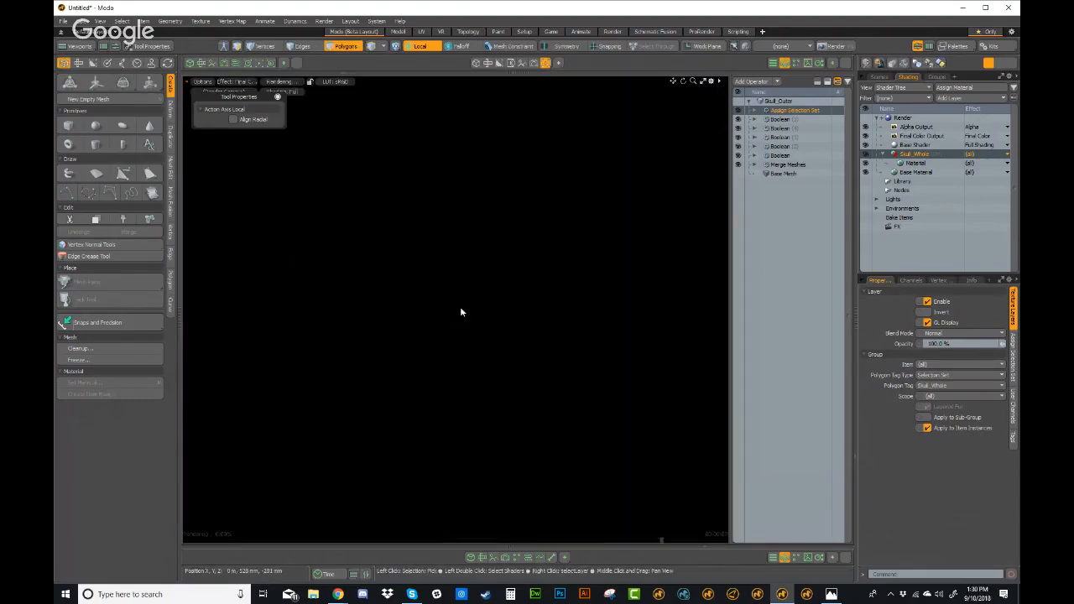
{"action": "left_click_drag", "start_coordinate": [479, 234], "coordinate": [445, 240], "text": "alt"}
{"action": "mouse_move", "coordinate": [477, 392]}
{"action": "left_mouse_down", "text": "alt+shift"}
{"action": "mouse_move", "coordinate": [491, 348]}
{"action": "mouse_move", "coordinate": [615, 394]}
{"action": "mouse_move", "coordinate": [336, 335]}
{"action": "left_mouse_up", "text": "alt+shift"}
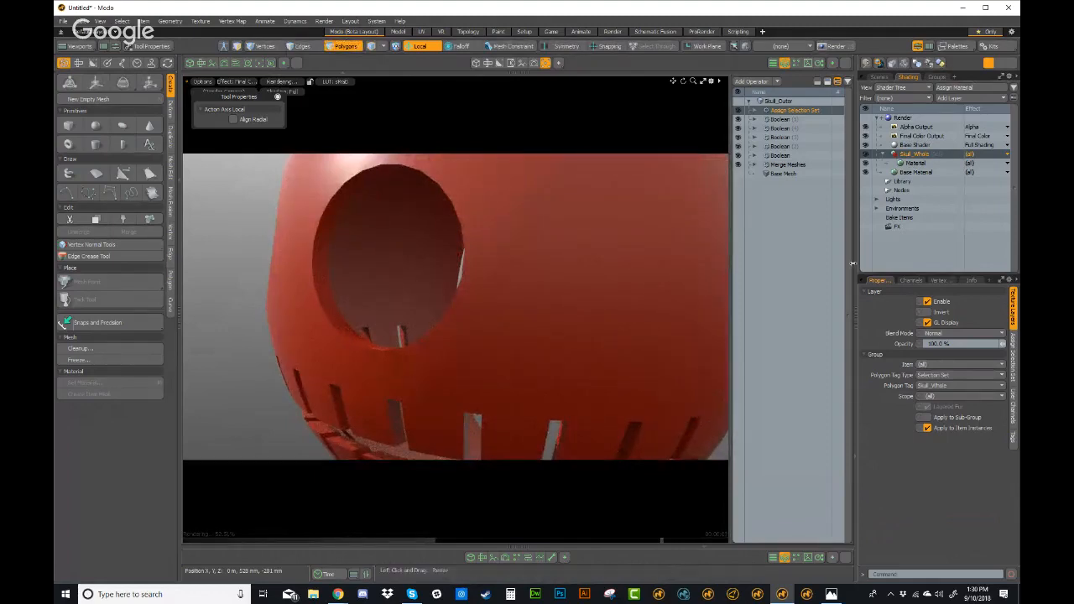
Step: Set the skull material's Rounded Edge Width to 4 mm
{"action": "left_click", "coordinate": [917, 164]}
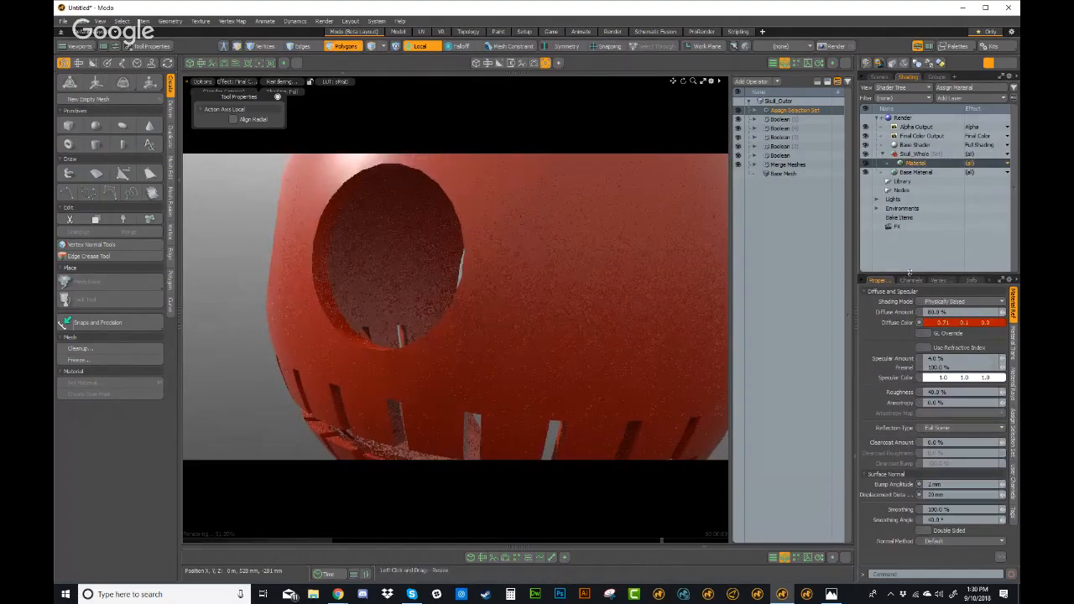
{"action": "left_click_drag", "start_coordinate": [917, 277], "coordinate": [921, 137]}
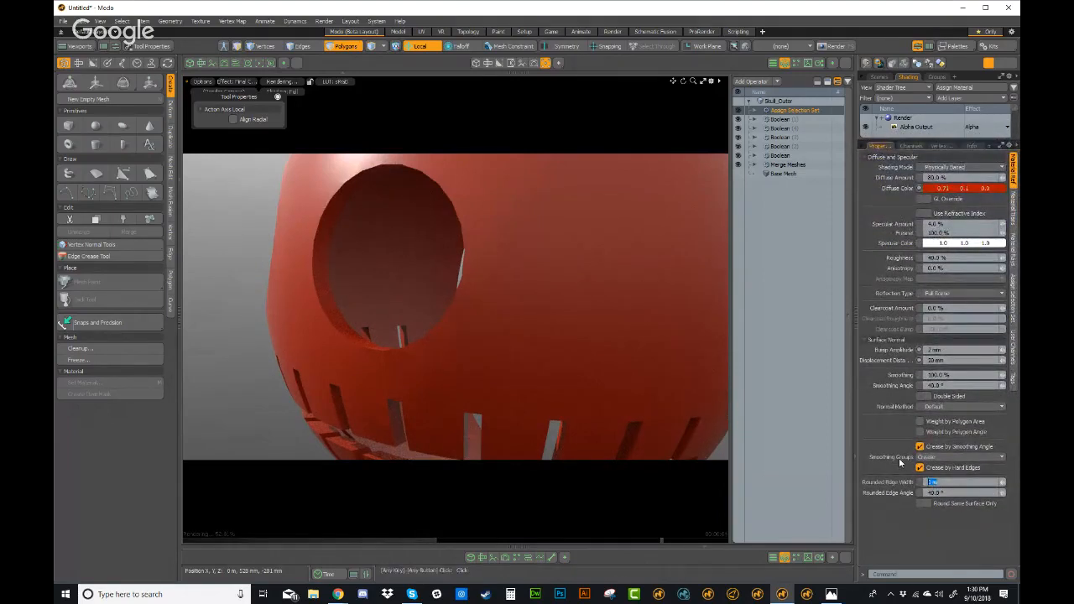
{"action": "key", "text": "Return"}
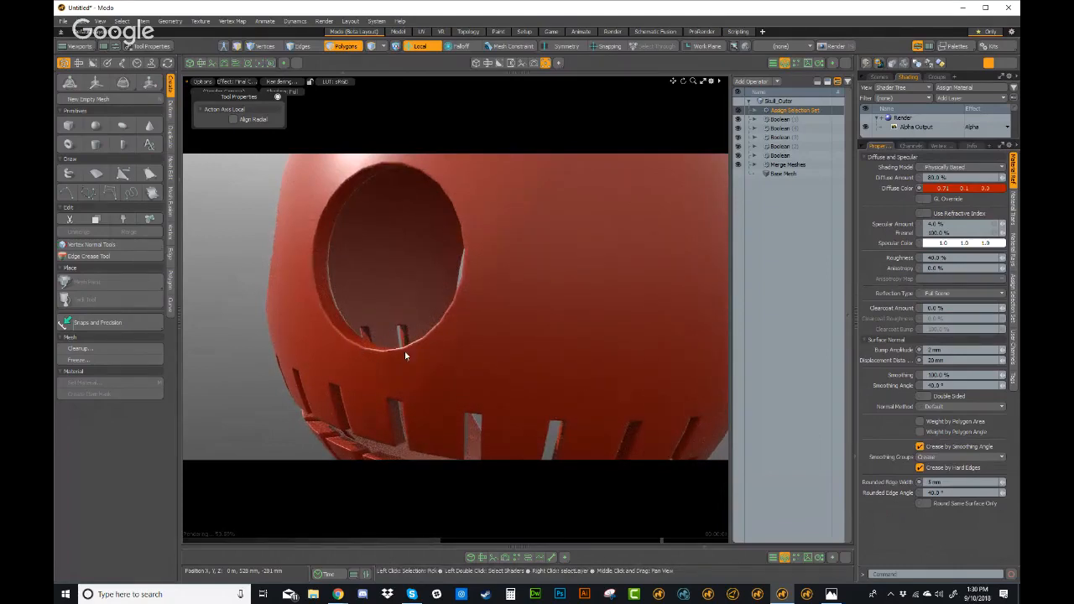
{"action": "left_click", "coordinate": [935, 481]}
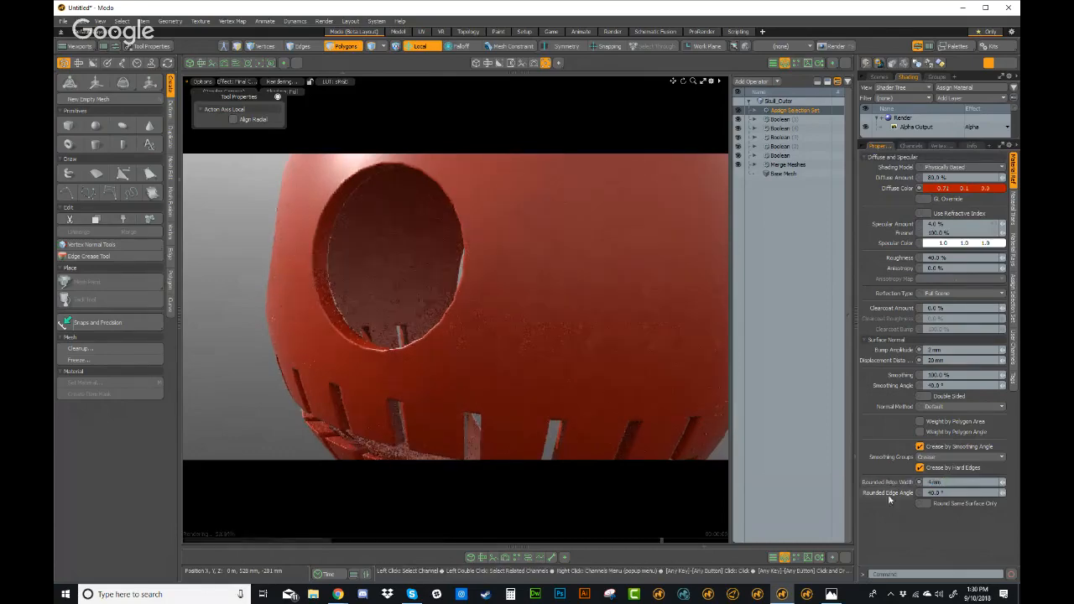
{"action": "key", "text": "Return"}
Step: Compare the mouth edges in the render with Rounded Edge Width at 0 and back at 4 mm
{"action": "left_click_drag", "start_coordinate": [470, 315], "coordinate": [421, 306], "text": "ctrl+alt"}
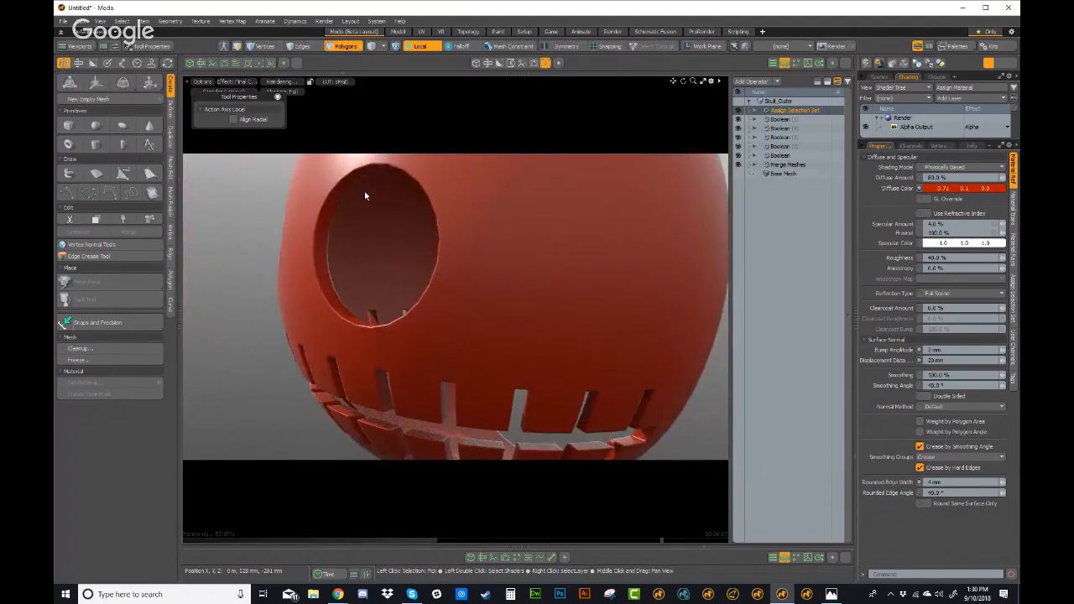
{"action": "mouse_move", "coordinate": [634, 410]}
{"action": "left_mouse_down", "text": "ctrl+alt"}
{"action": "mouse_move", "coordinate": [633, 432]}
{"action": "mouse_move", "coordinate": [636, 422]}
{"action": "left_mouse_up", "text": "ctrl+alt"}
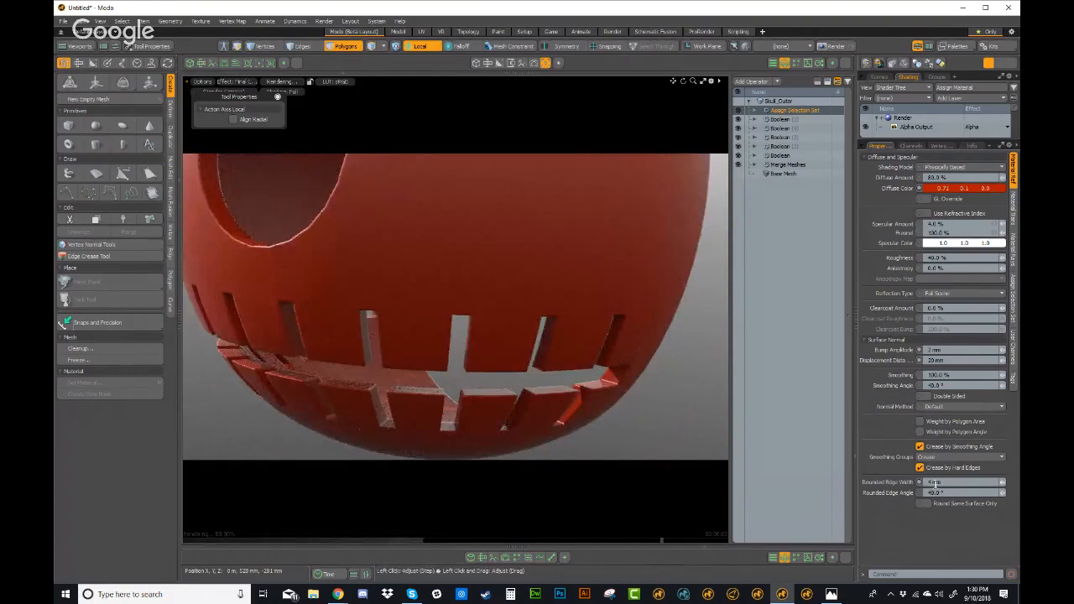
{"action": "left_click", "coordinate": [945, 482]}
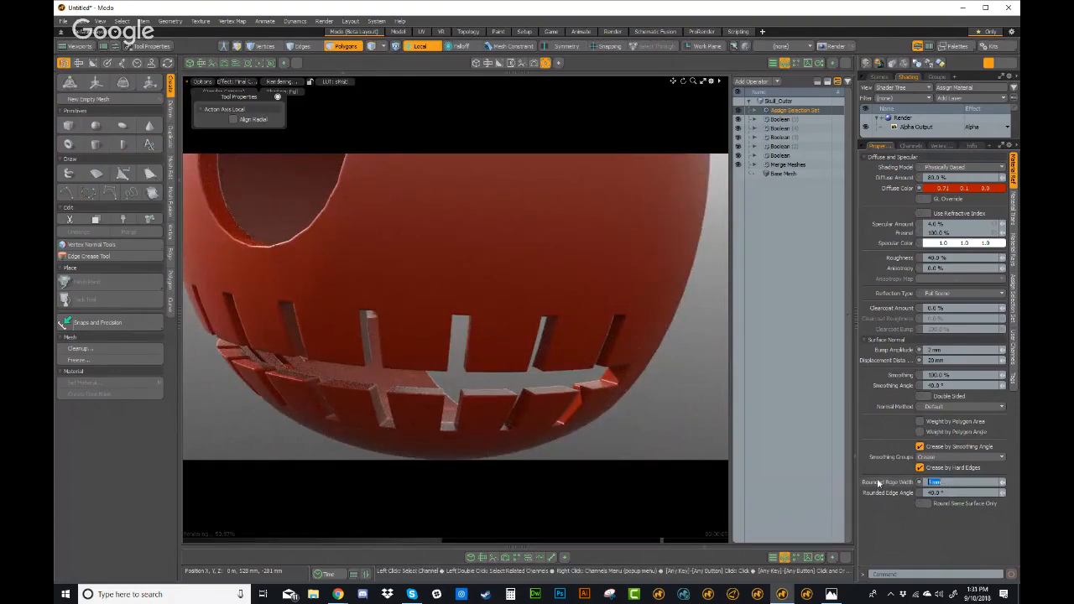
{"action": "type", "text": "0"}
{"action": "key", "text": "Return"}
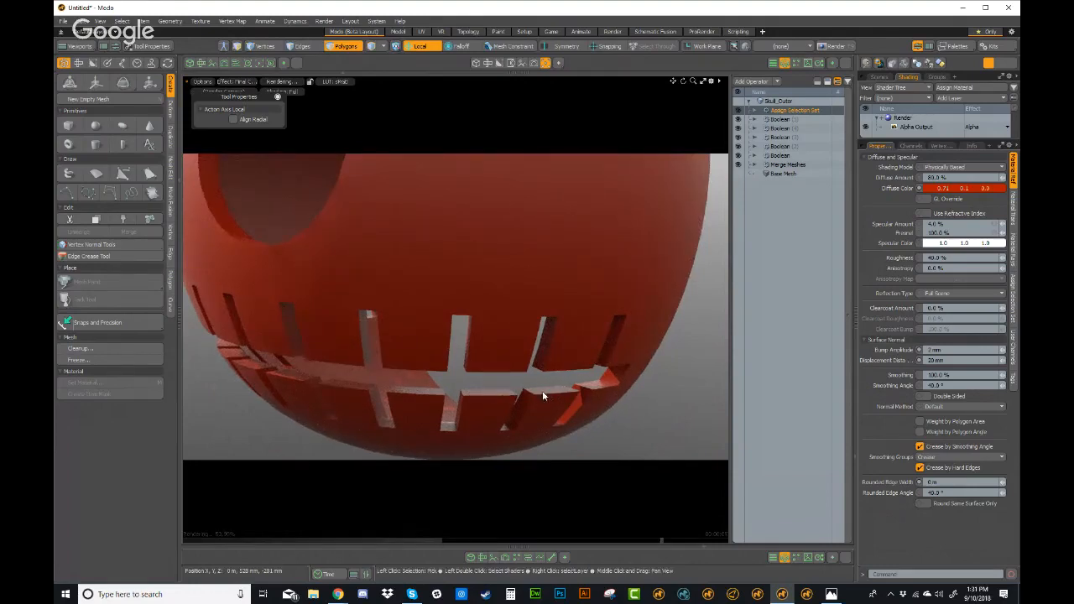
{"action": "left_click", "coordinate": [946, 483]}
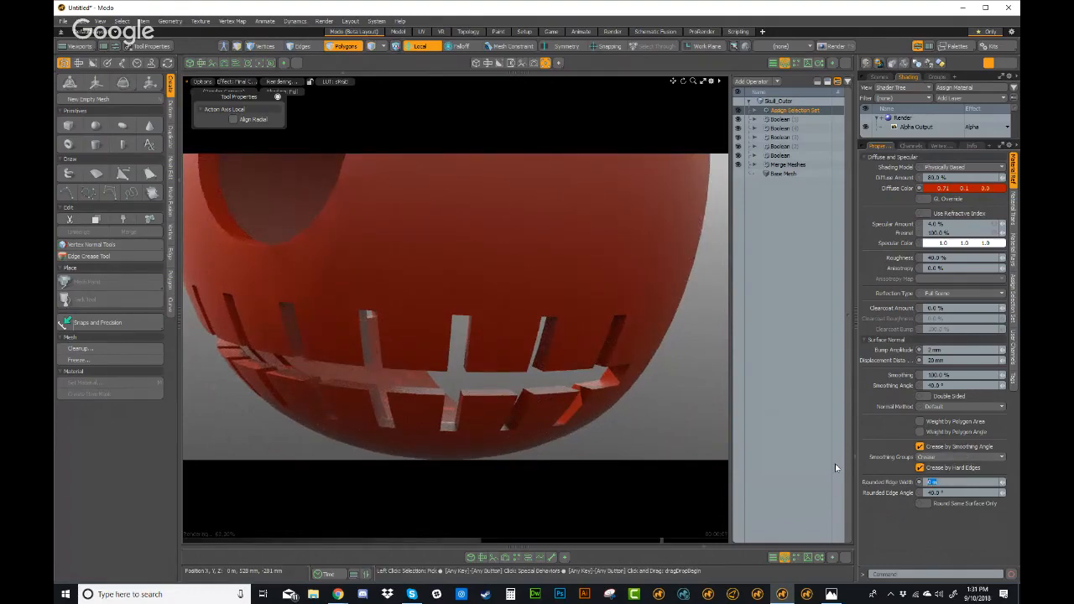
{"action": "type", "text": "4mm"}
{"action": "key", "text": "Return"}
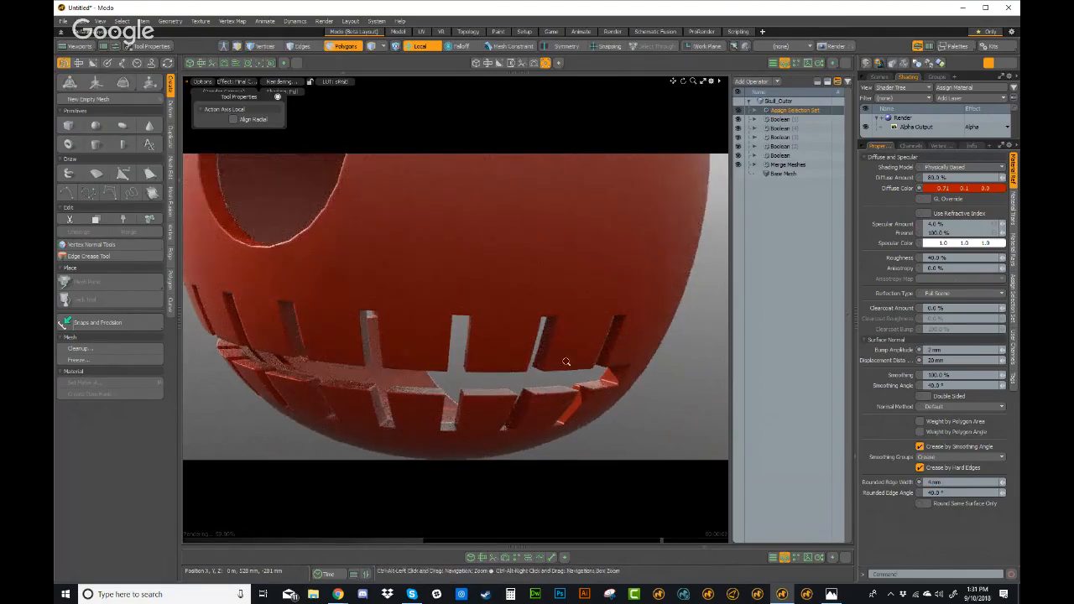
{"action": "left_click_drag", "start_coordinate": [563, 397], "coordinate": [513, 371], "text": "ctrl+alt"}
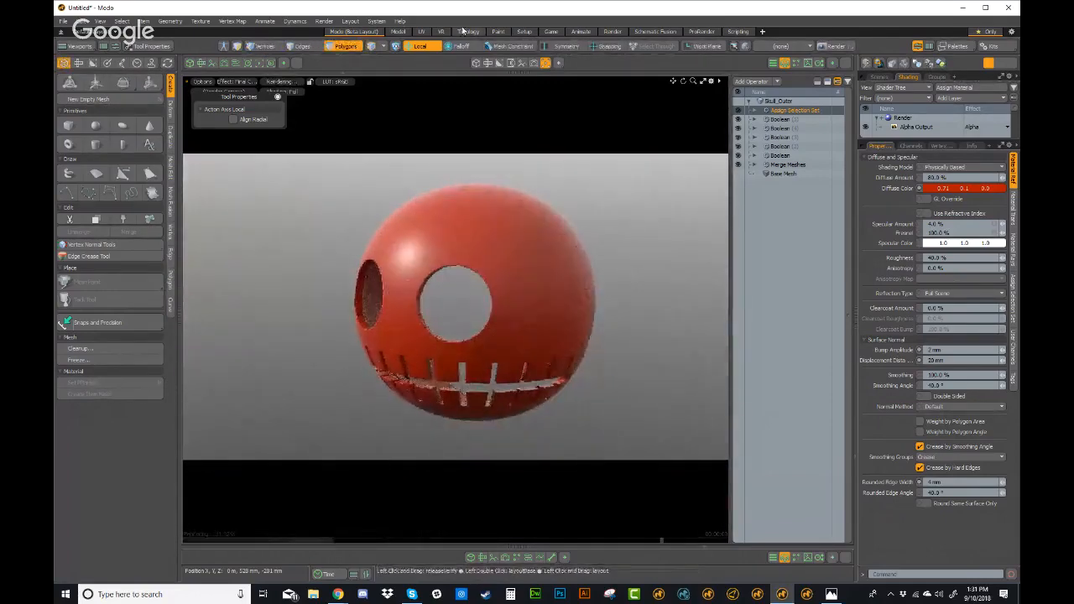
Step: Return from the render preview to the 3D perspective view and orbit to the skull's side
{"action": "left_click", "coordinate": [475, 64]}
{"action": "left_click_drag", "start_coordinate": [610, 252], "coordinate": [538, 278], "text": "alt"}
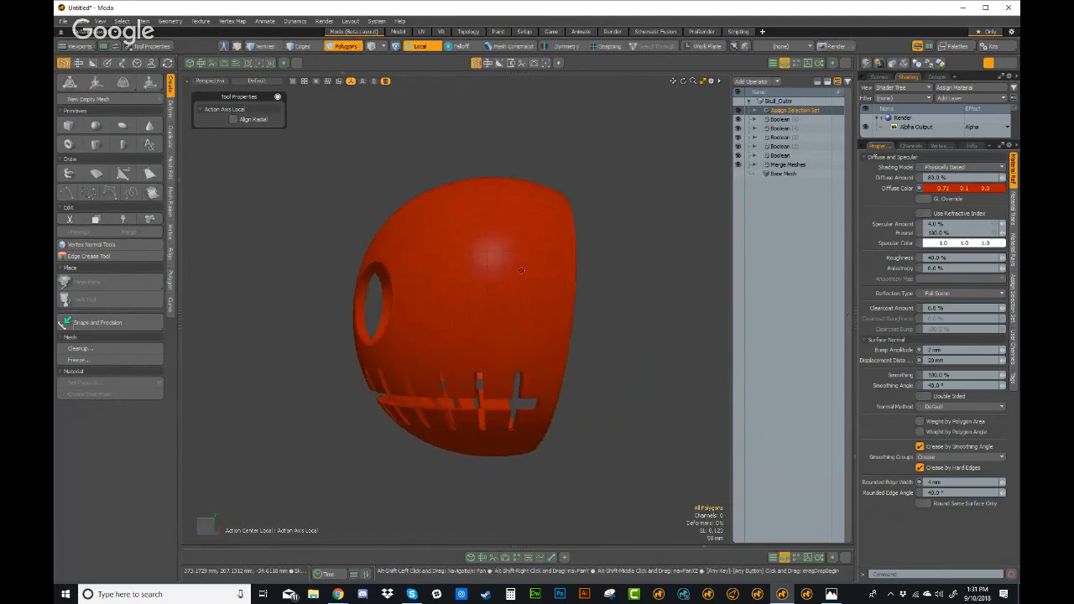
{"action": "left_click_drag", "start_coordinate": [704, 222], "coordinate": [625, 212], "text": "alt"}
Step: Save the scene to the Desktop as MM_Test_01
{"action": "key", "text": "ctrl+s"}
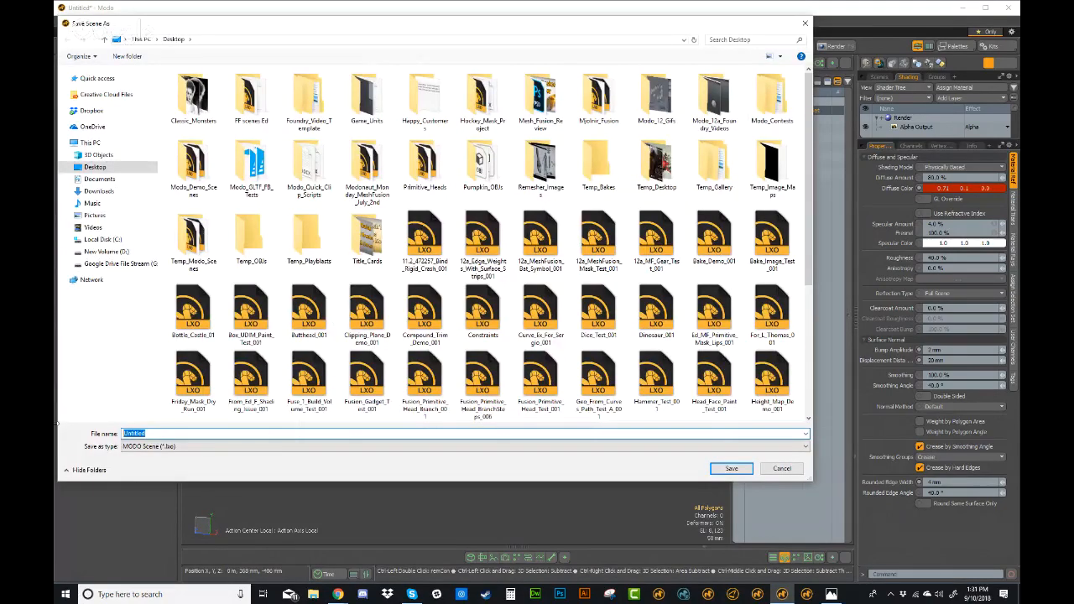
{"action": "type", "text": "MM_"}
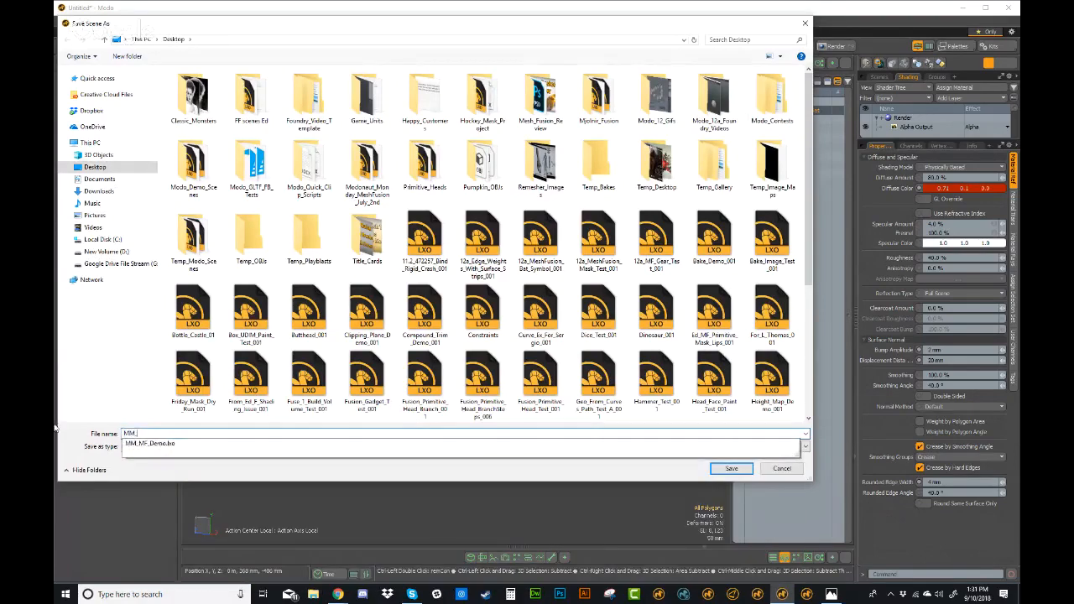
{"action": "type", "text": "Te"}
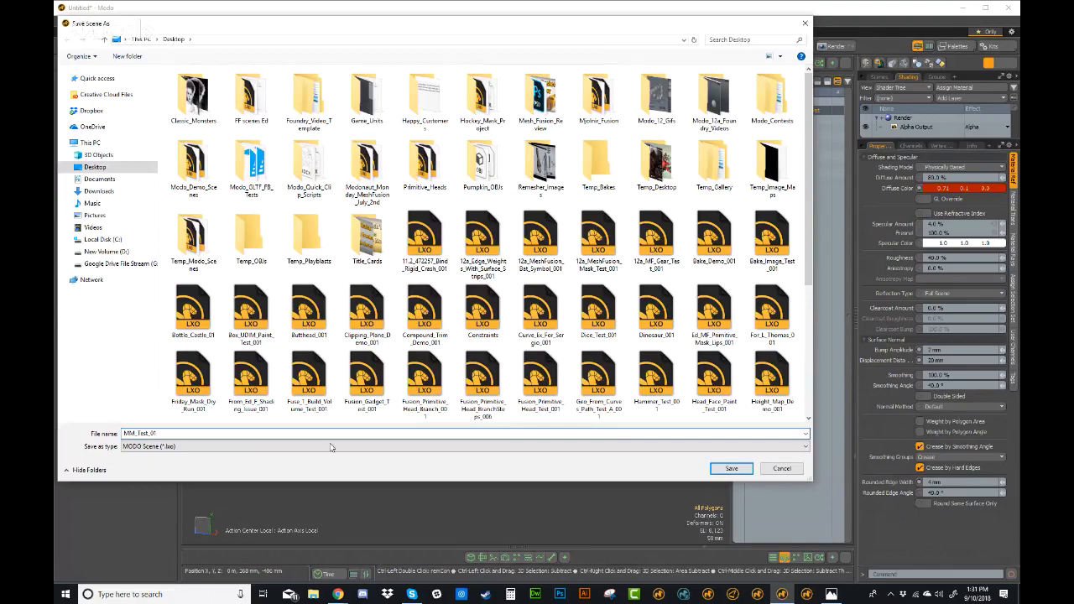
{"action": "type", "text": "st_01"}
{"action": "left_click", "coordinate": [730, 468]}
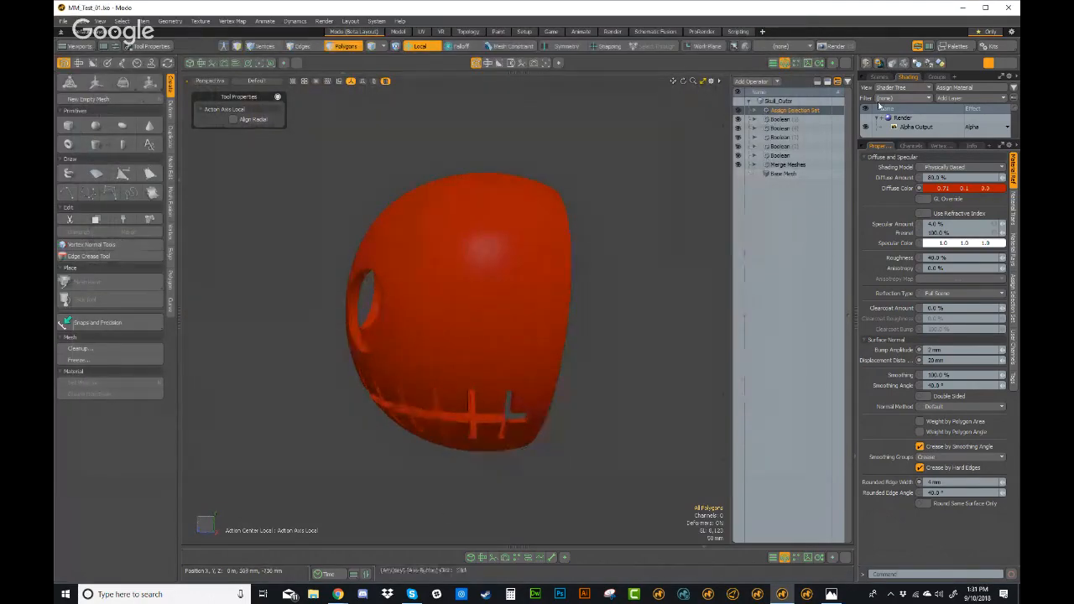
Step: Make the mesh operation stack display only up to the selected operation and check it on the lowest Boolean
{"action": "left_click_drag", "start_coordinate": [911, 141], "coordinate": [910, 222]}
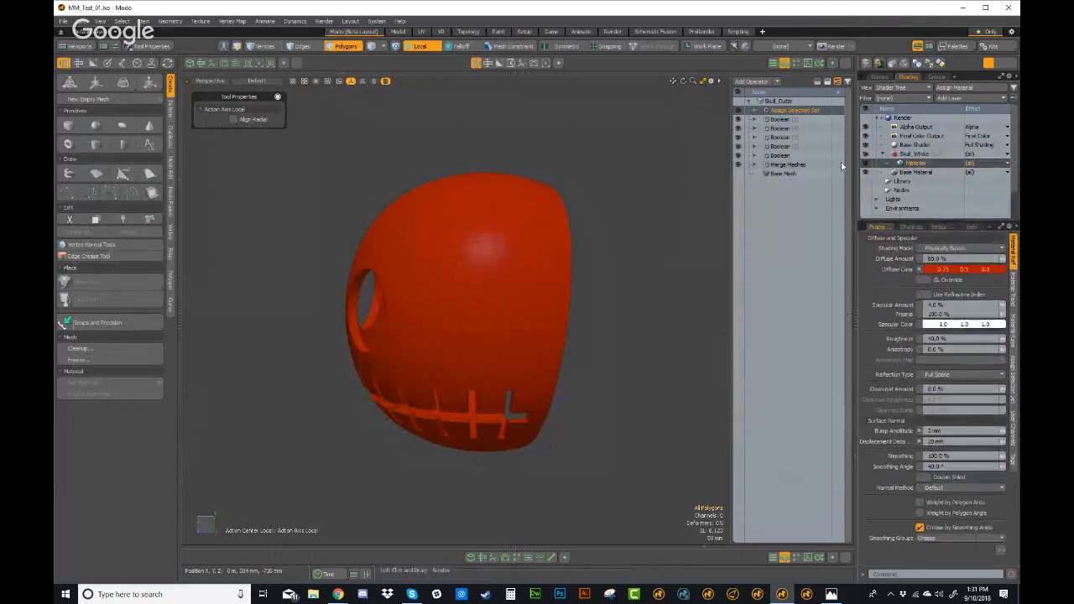
{"action": "left_click", "coordinate": [806, 155]}
{"action": "left_click_drag", "start_coordinate": [647, 252], "coordinate": [560, 303], "text": "alt"}
{"action": "left_click", "coordinate": [828, 82]}
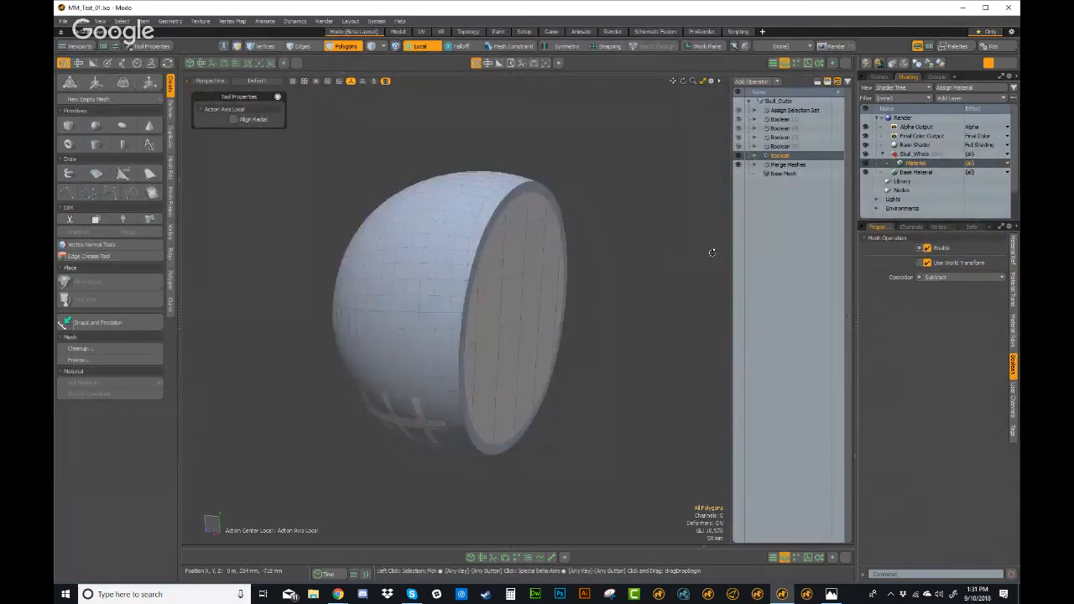
{"action": "mouse_move", "coordinate": [712, 247]}
{"action": "left_mouse_down", "text": "alt"}
{"action": "mouse_move", "coordinate": [758, 300]}
{"action": "mouse_move", "coordinate": [635, 302]}
{"action": "mouse_move", "coordinate": [677, 296]}
{"action": "left_mouse_up", "text": "alt"}
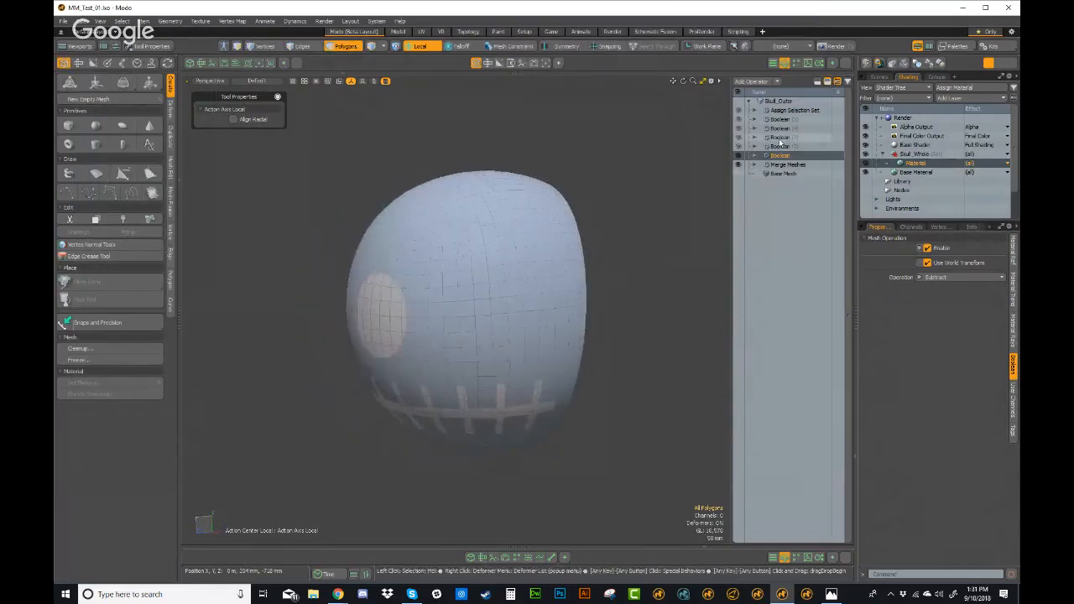
{"action": "left_click", "coordinate": [781, 155]}
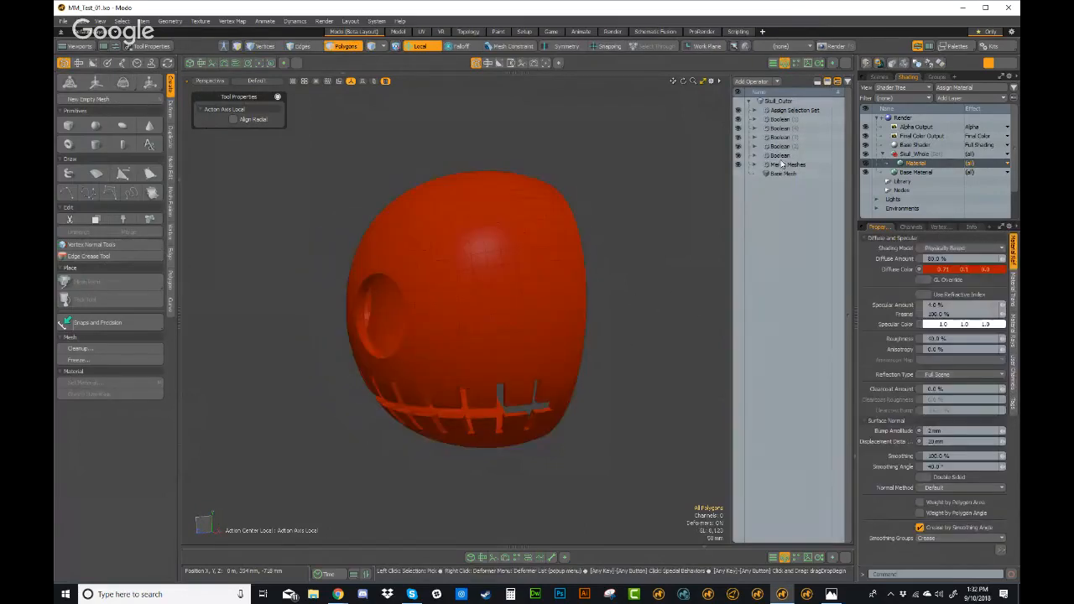
Step: Examine the skull at the Merge Meshes operation and at the lowest Boolean, looking at its cut back face
{"action": "left_click", "coordinate": [779, 164]}
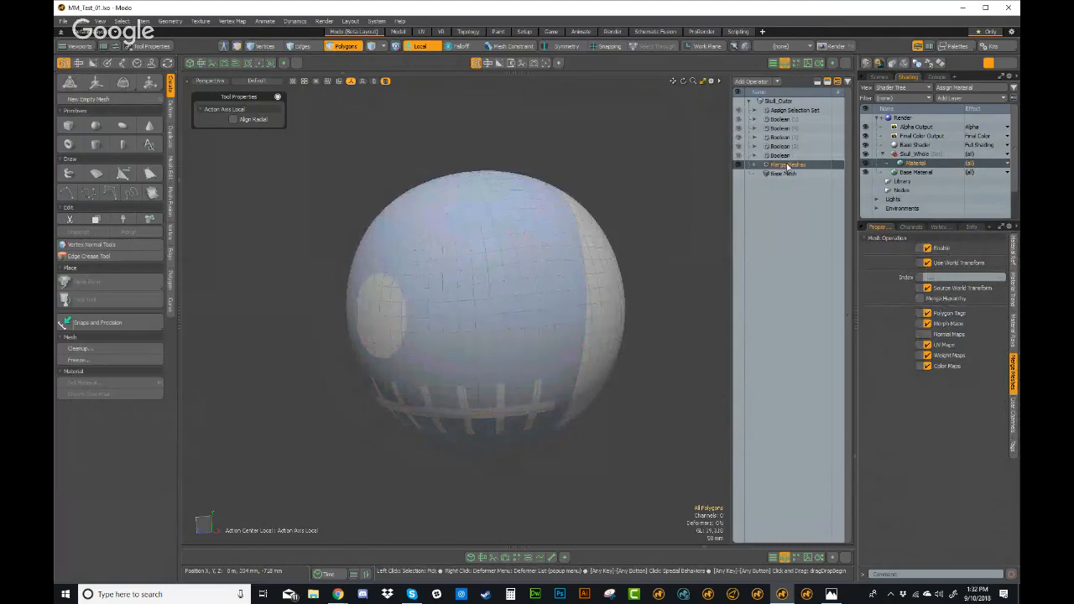
{"action": "mouse_move", "coordinate": [575, 343]}
{"action": "left_mouse_down", "text": "alt"}
{"action": "mouse_move", "coordinate": [589, 344]}
{"action": "mouse_move", "coordinate": [522, 345]}
{"action": "mouse_move", "coordinate": [559, 346]}
{"action": "left_mouse_up", "text": "alt"}
{"action": "left_click", "coordinate": [780, 155]}
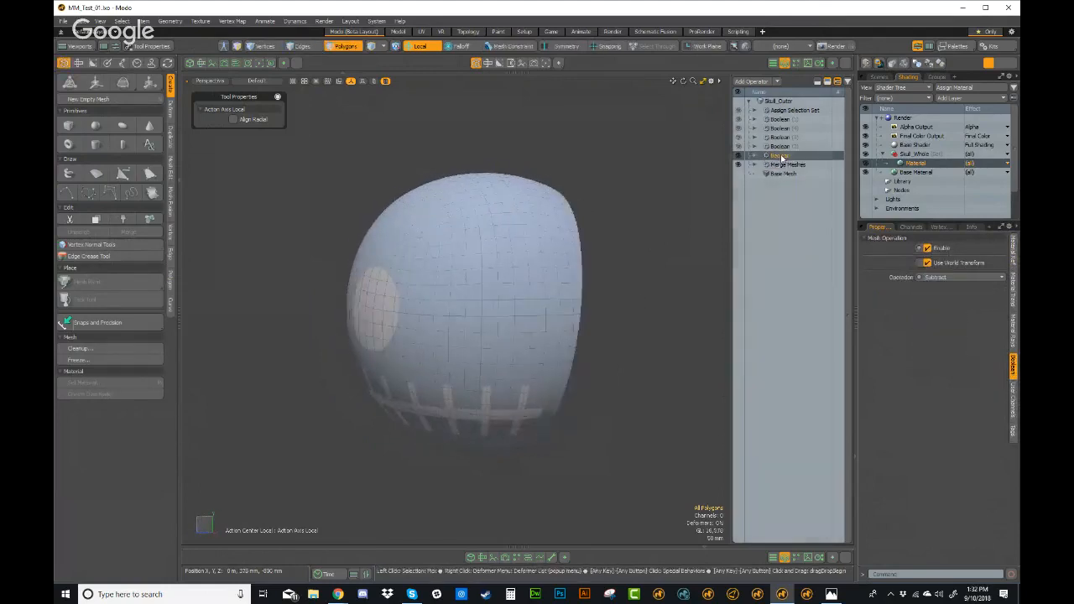
{"action": "left_click_drag", "start_coordinate": [471, 304], "coordinate": [421, 302], "text": "alt"}
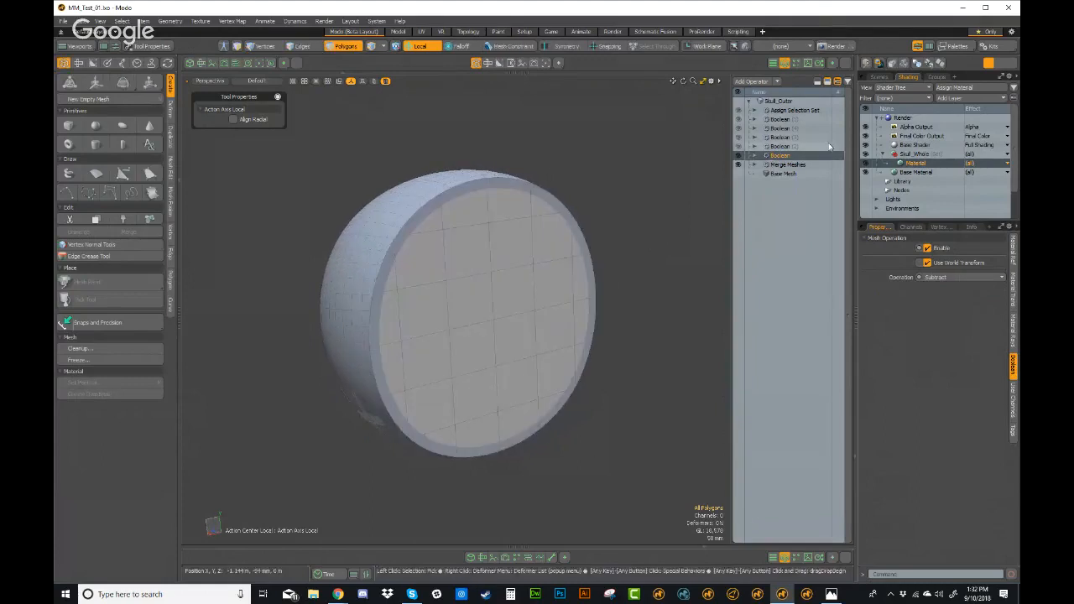
Step: Step up through the remaining Booleans to Assign Selection Set, examining the hollow interior, eye holes and mouth cuts
{"action": "left_click", "coordinate": [781, 146]}
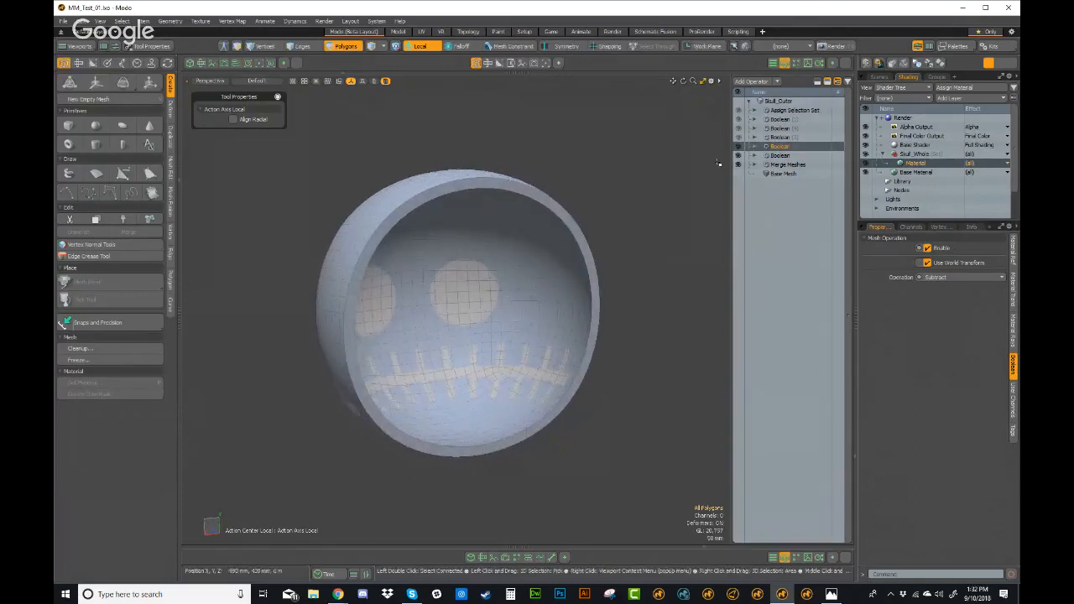
{"action": "left_click", "coordinate": [787, 138]}
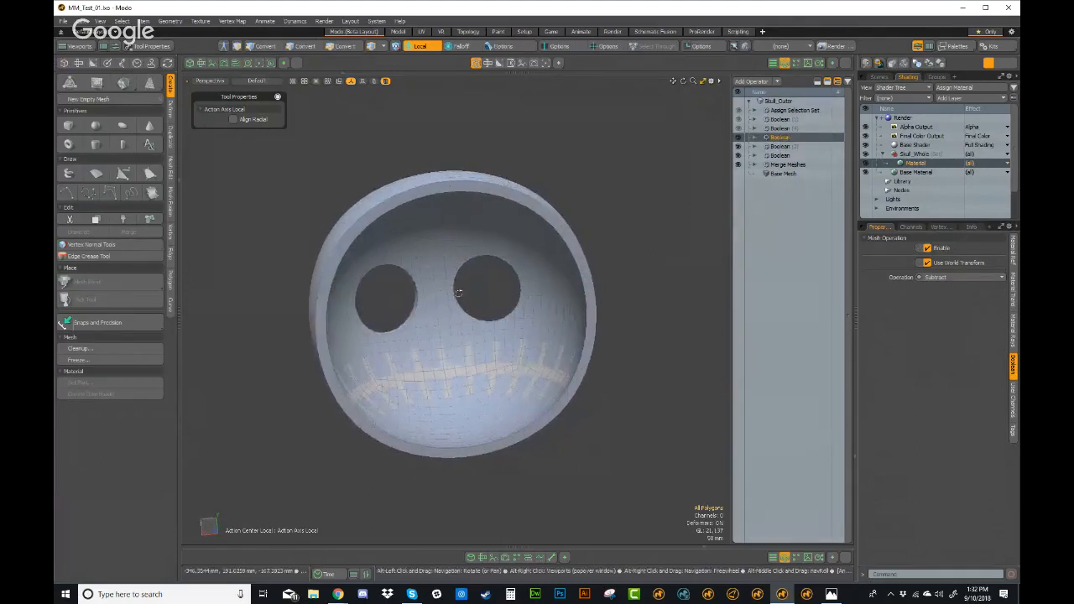
{"action": "left_click", "coordinate": [779, 128]}
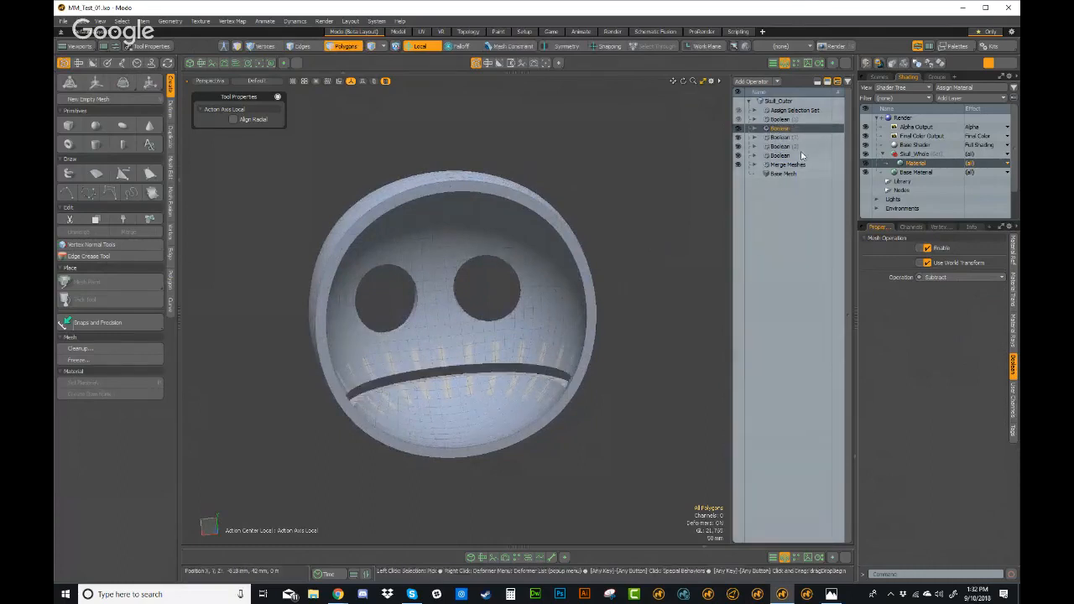
{"action": "left_click", "coordinate": [783, 120]}
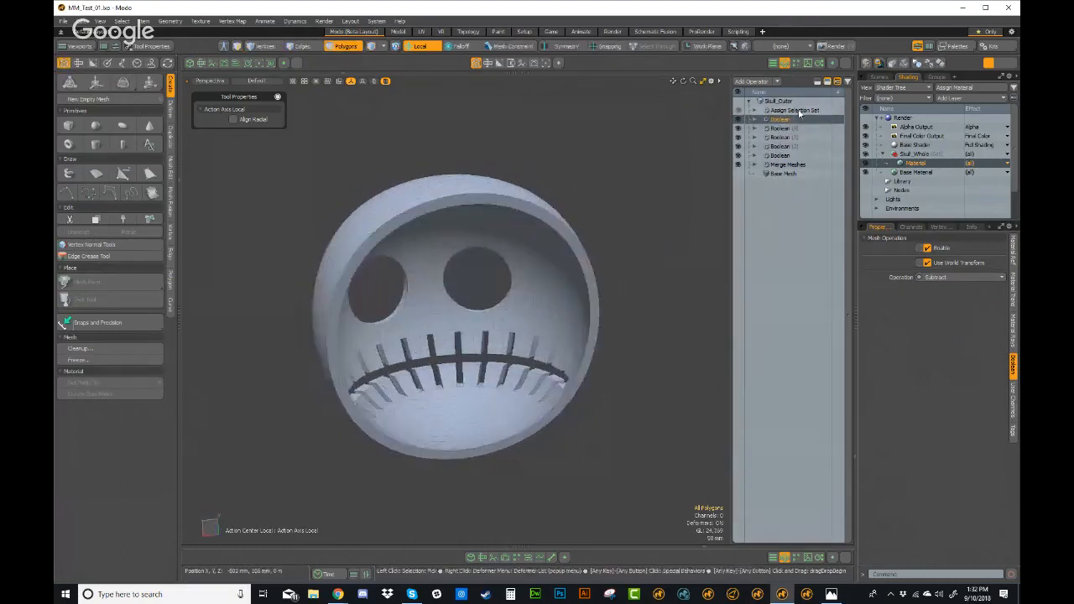
{"action": "left_click", "coordinate": [800, 111]}
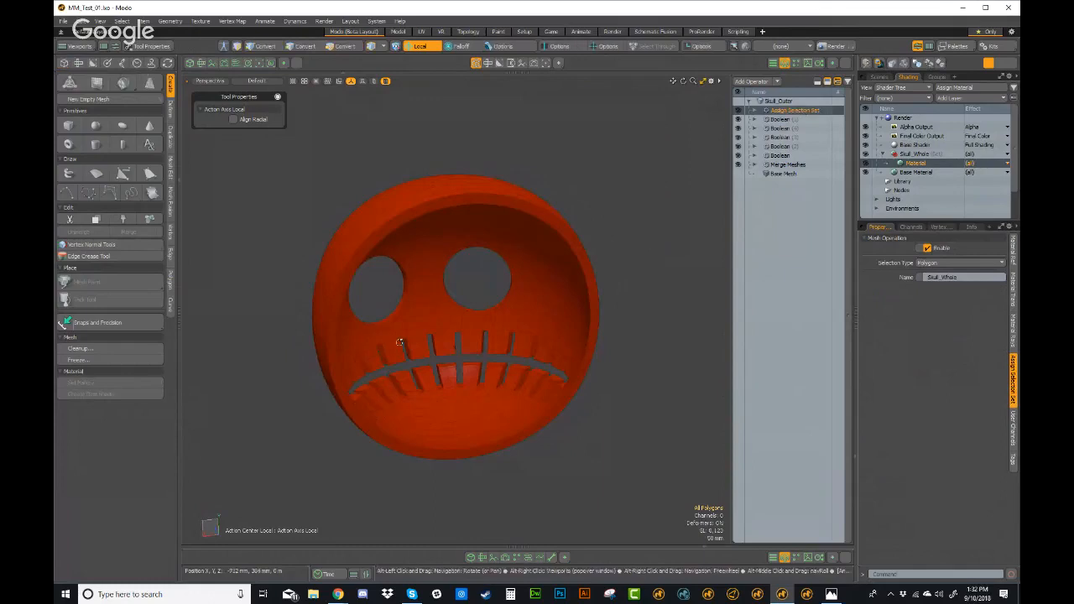
Step: Add an Assign Selection Set operation above the lowest Boolean, with selection type Polygon and the name Back_Trim
{"action": "left_click_drag", "start_coordinate": [361, 344], "coordinate": [722, 218], "text": "alt"}
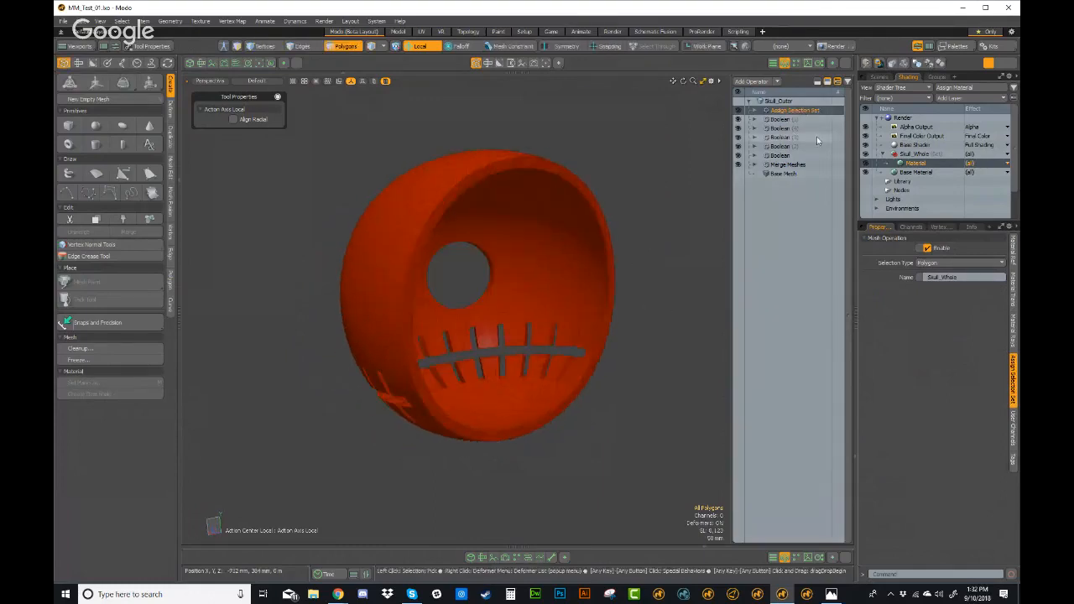
{"action": "left_click", "coordinate": [787, 157]}
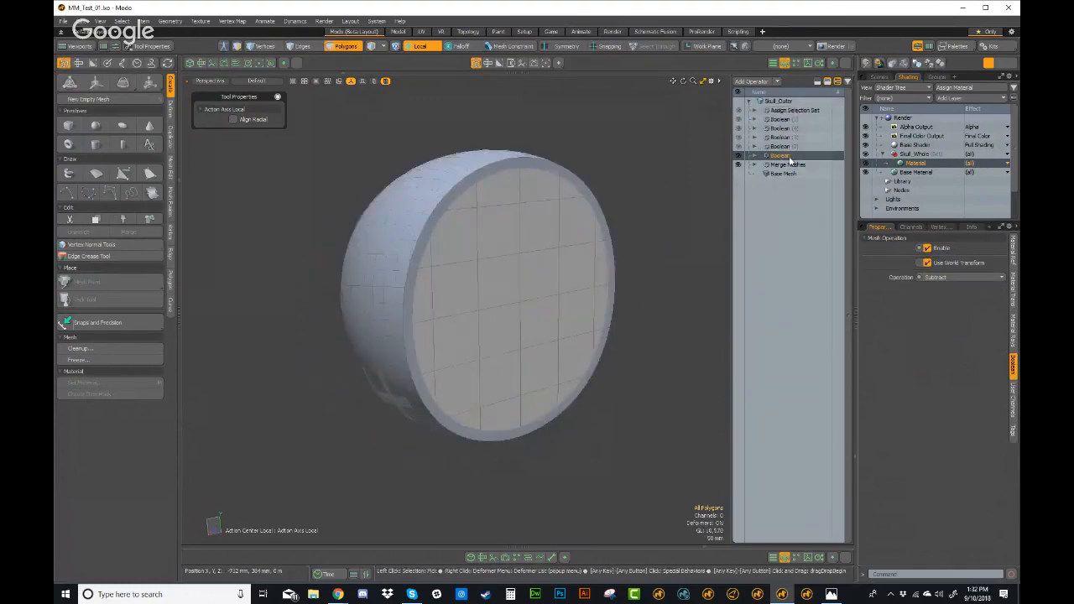
{"action": "left_click", "coordinate": [760, 83]}
{"action": "type", "text": "select"}
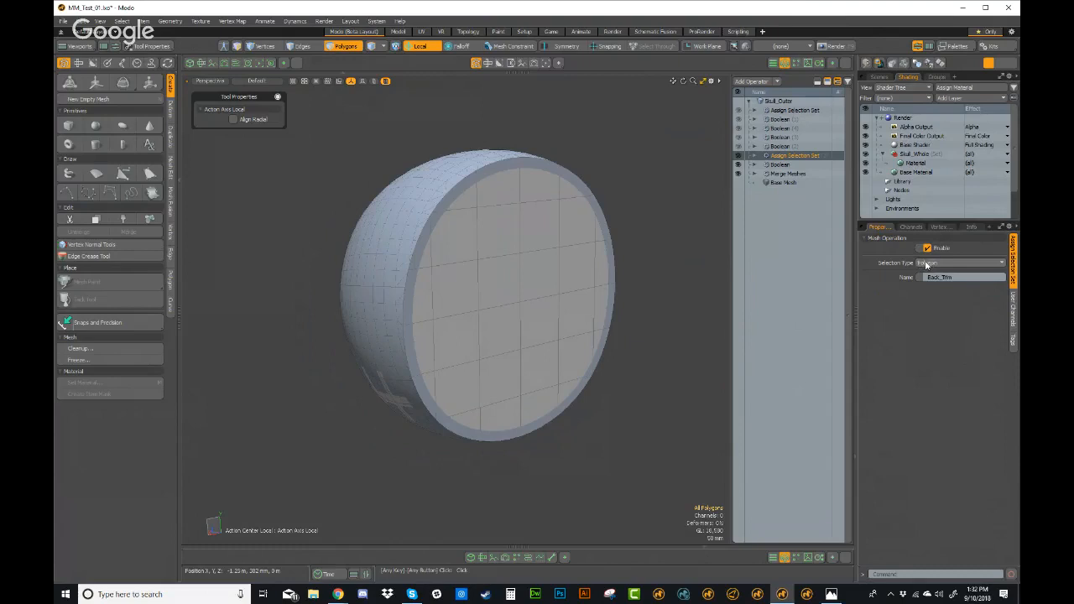
Step: Add a new Select By Previous Operation to the selection input of the Back_Trim Assign Selection Set
{"action": "left_click", "coordinate": [759, 156]}
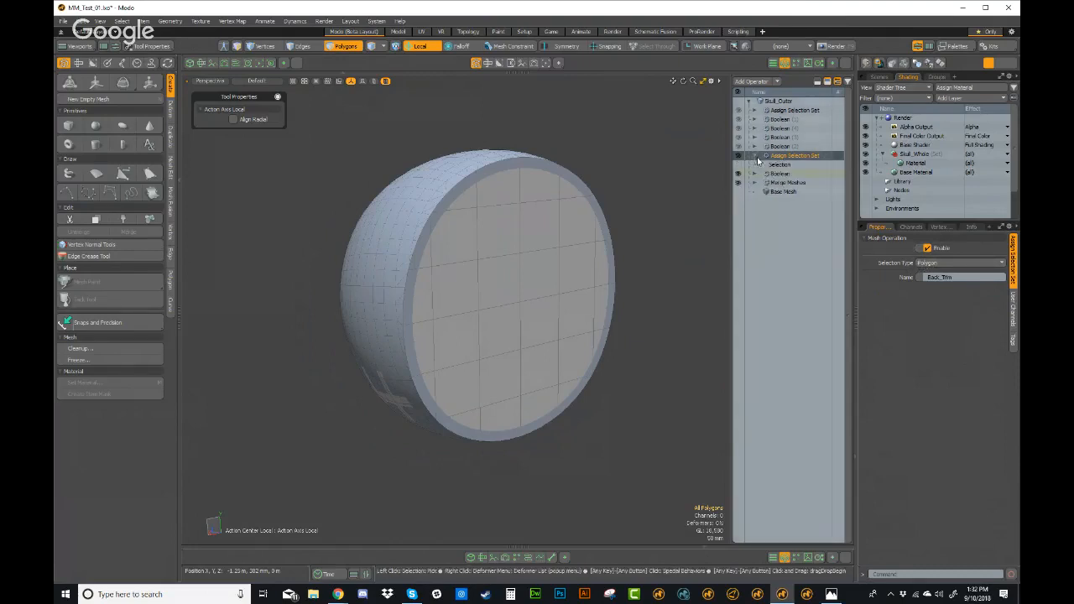
{"action": "left_click", "coordinate": [761, 165]}
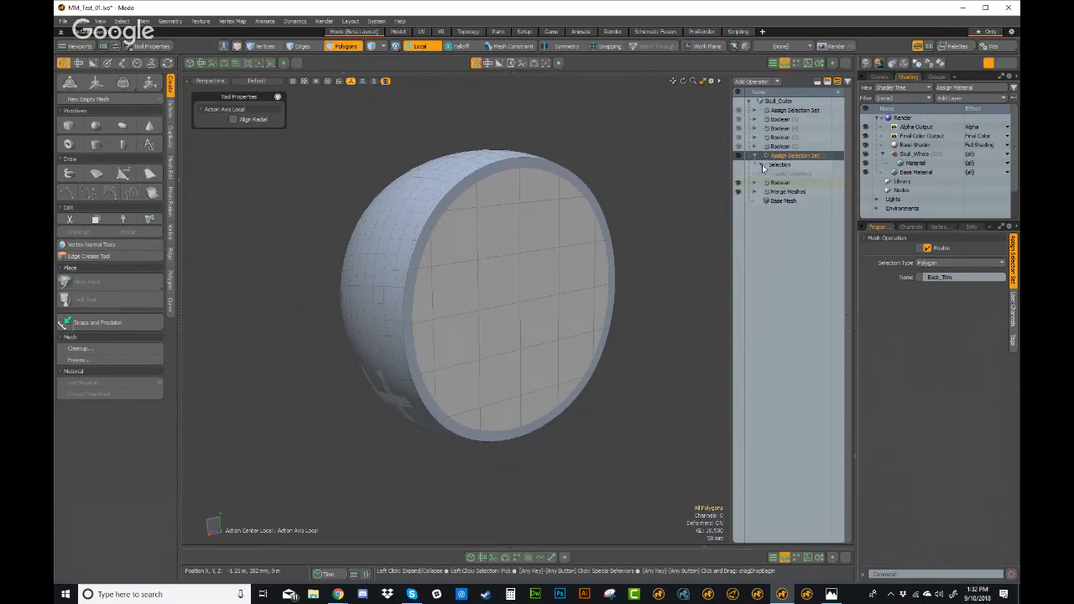
{"action": "left_click", "coordinate": [793, 174]}
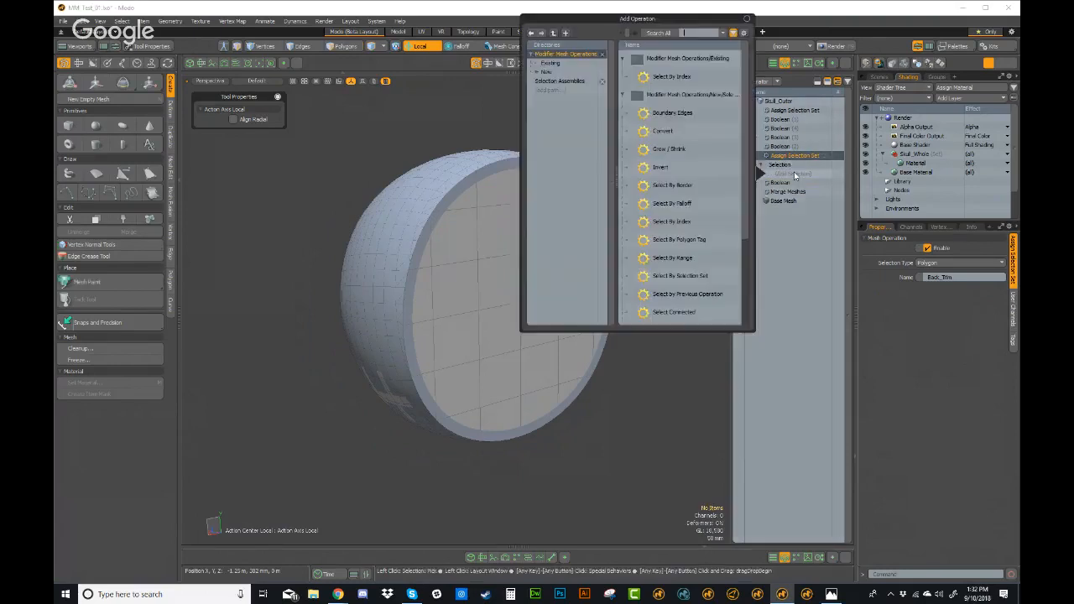
{"action": "type", "text": "previous"}
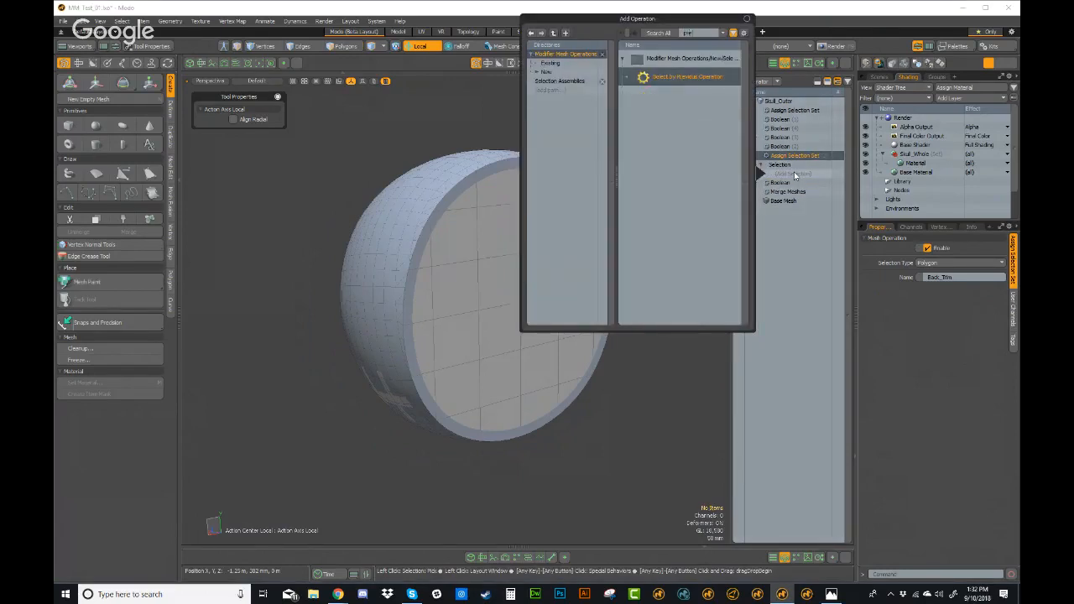
{"action": "double_click", "coordinate": [686, 78]}
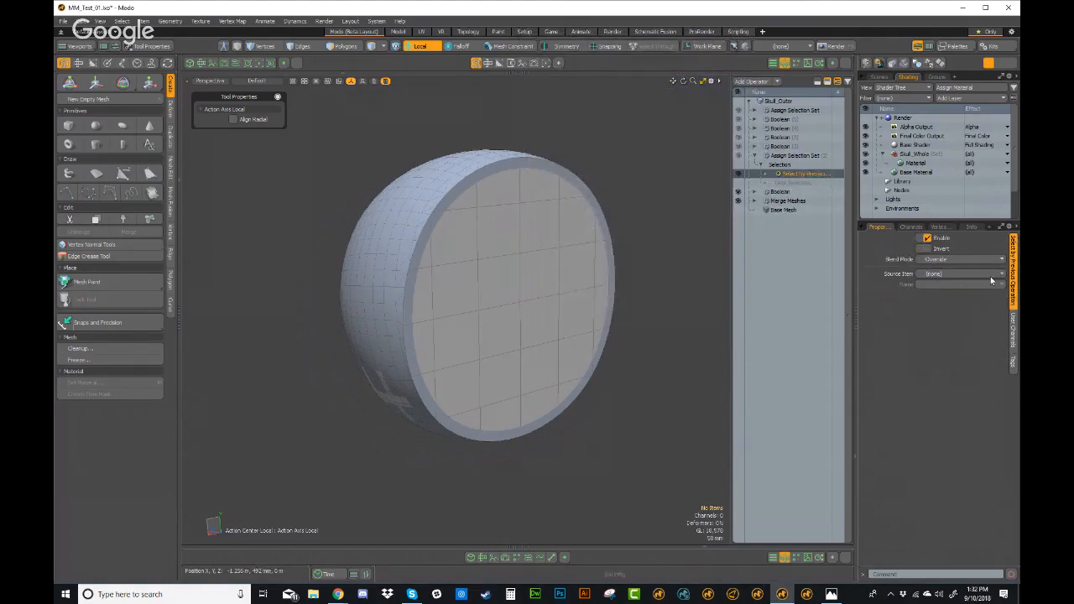
Step: Set the previous-operation selection's source item to Boolean and its name to Polygons from Driver Surface, and check the selected back face
{"action": "left_click", "coordinate": [937, 275]}
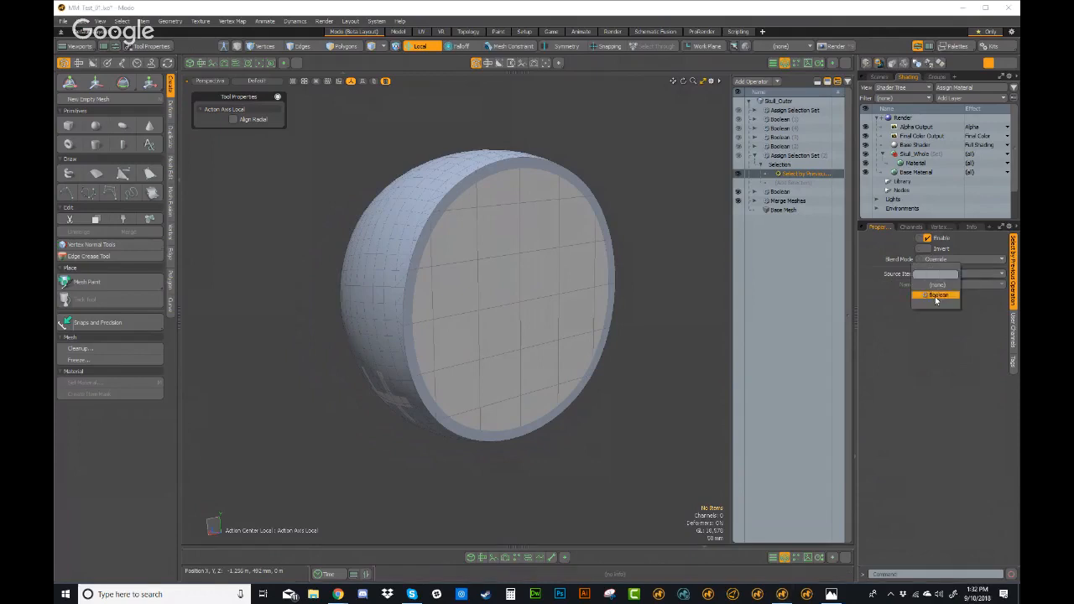
{"action": "left_click", "coordinate": [940, 297]}
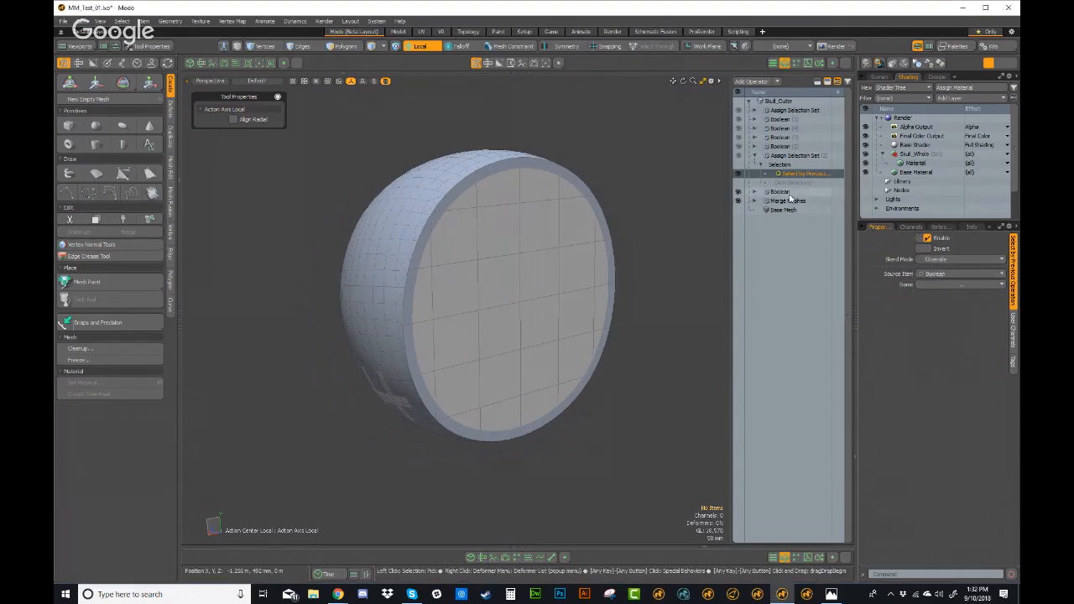
{"action": "left_click", "coordinate": [940, 286]}
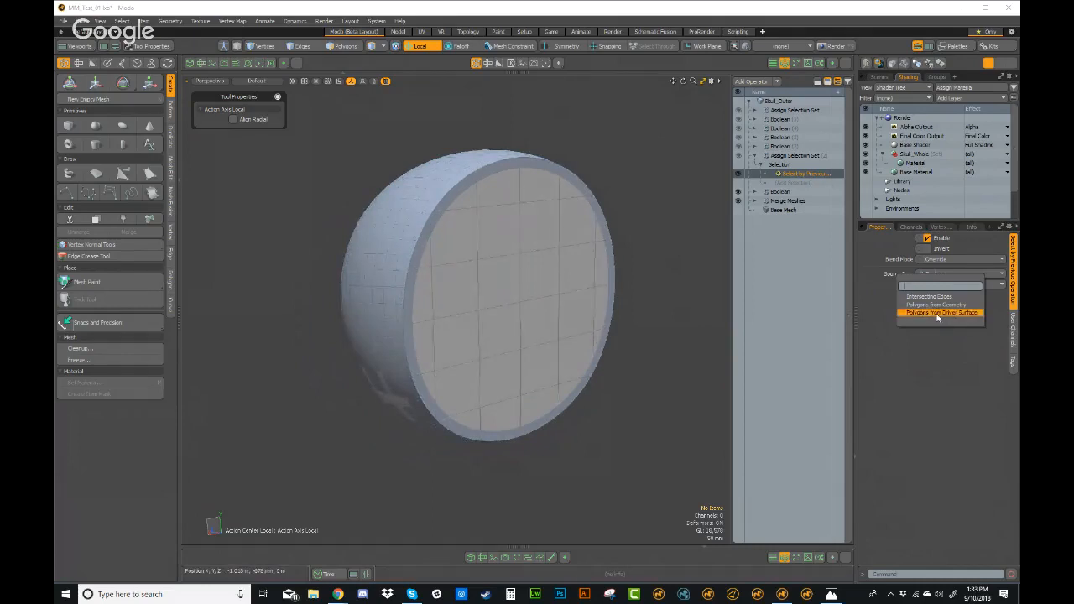
{"action": "left_click", "coordinate": [937, 313]}
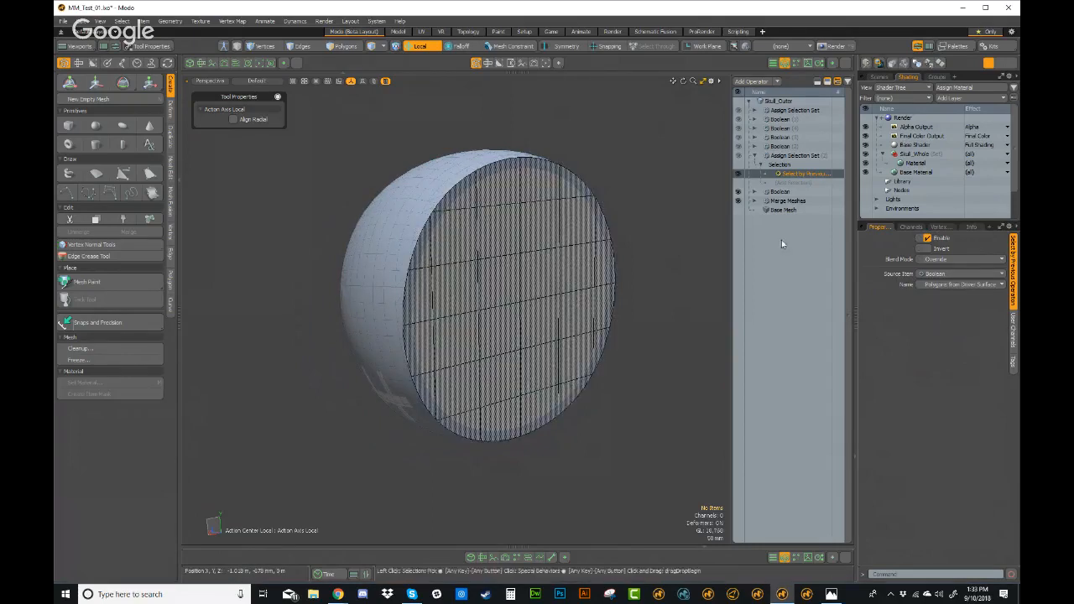
{"action": "left_click_drag", "start_coordinate": [500, 299], "coordinate": [524, 193], "text": "alt"}
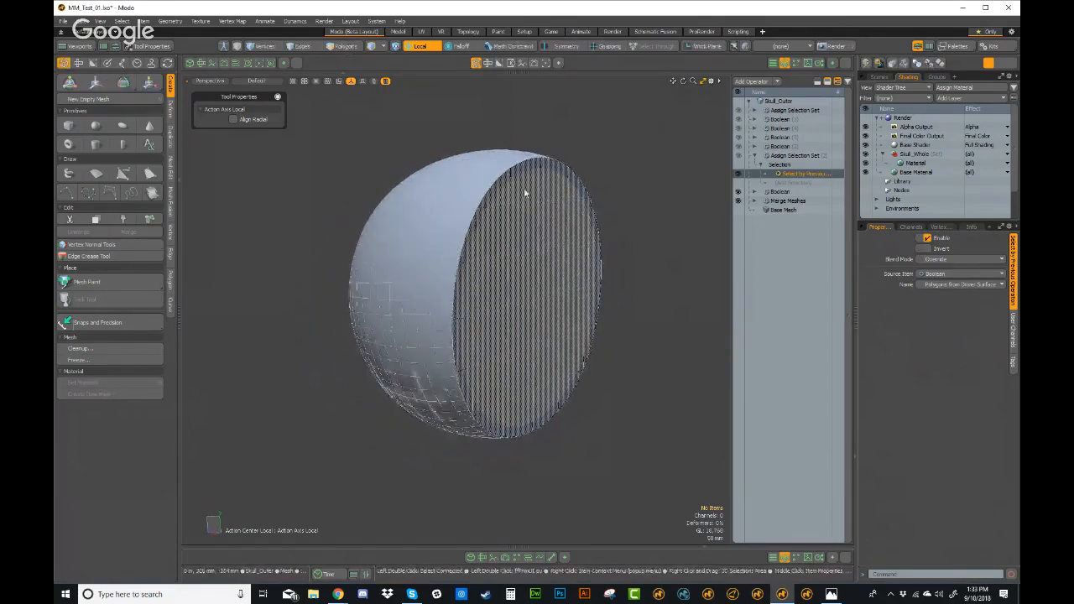
{"action": "left_click_drag", "start_coordinate": [564, 290], "coordinate": [587, 277], "text": "alt"}
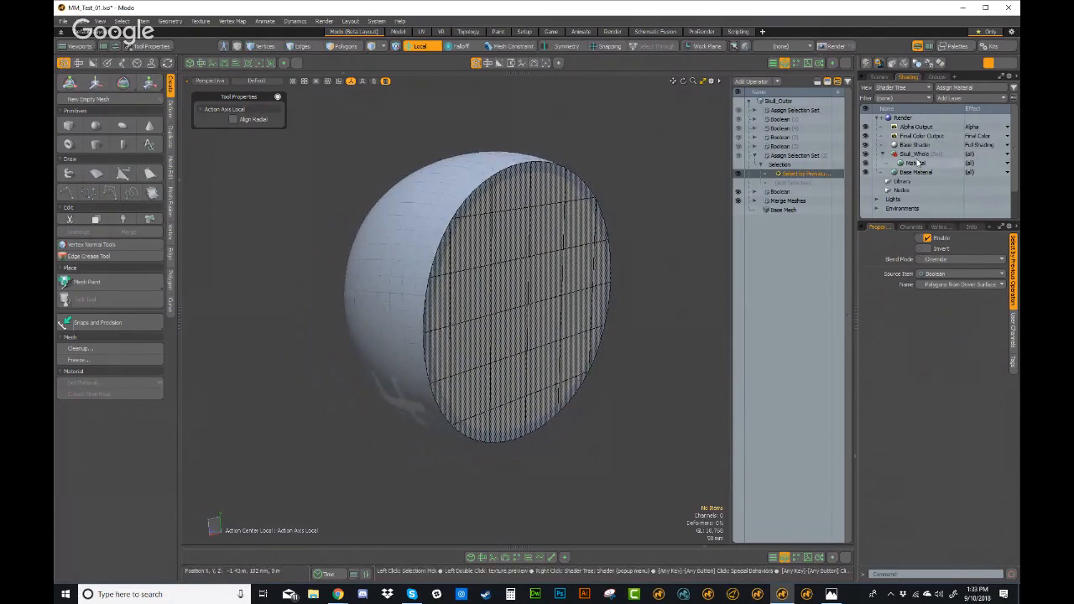
Step: Add a group inside the Skull_Whole material group and put a Constant texture layer in it
{"action": "left_click", "coordinate": [894, 156]}
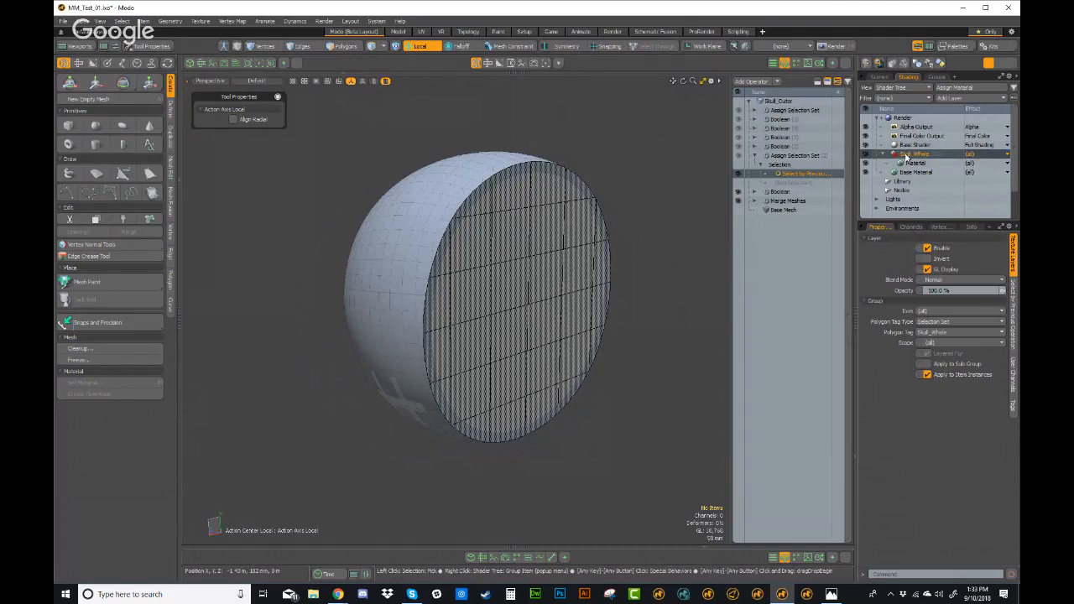
{"action": "left_click", "coordinate": [948, 97]}
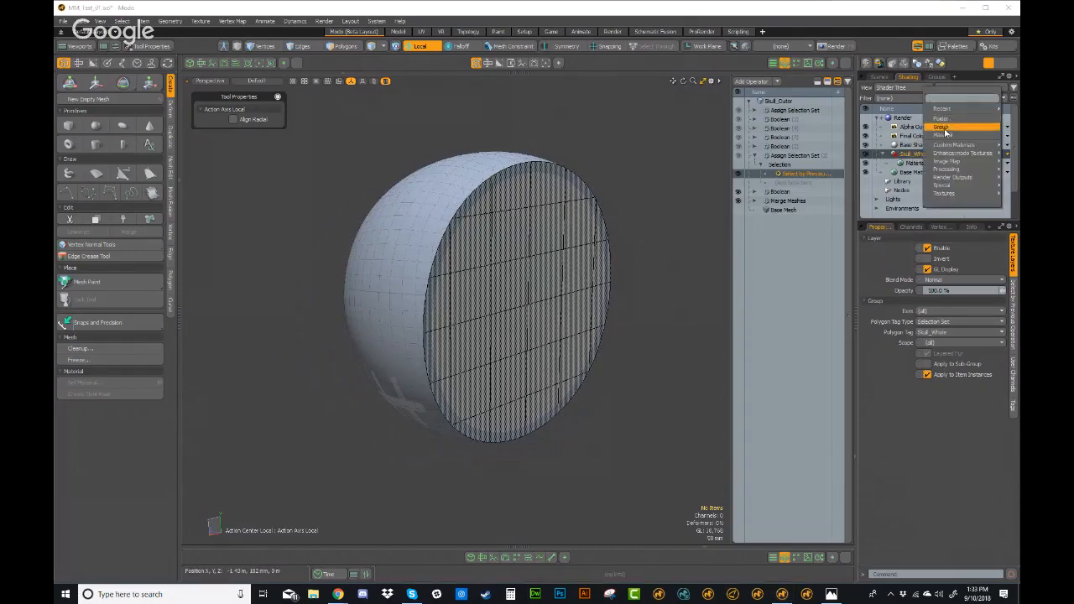
{"action": "left_click", "coordinate": [944, 133]}
{"action": "left_click", "coordinate": [948, 98]}
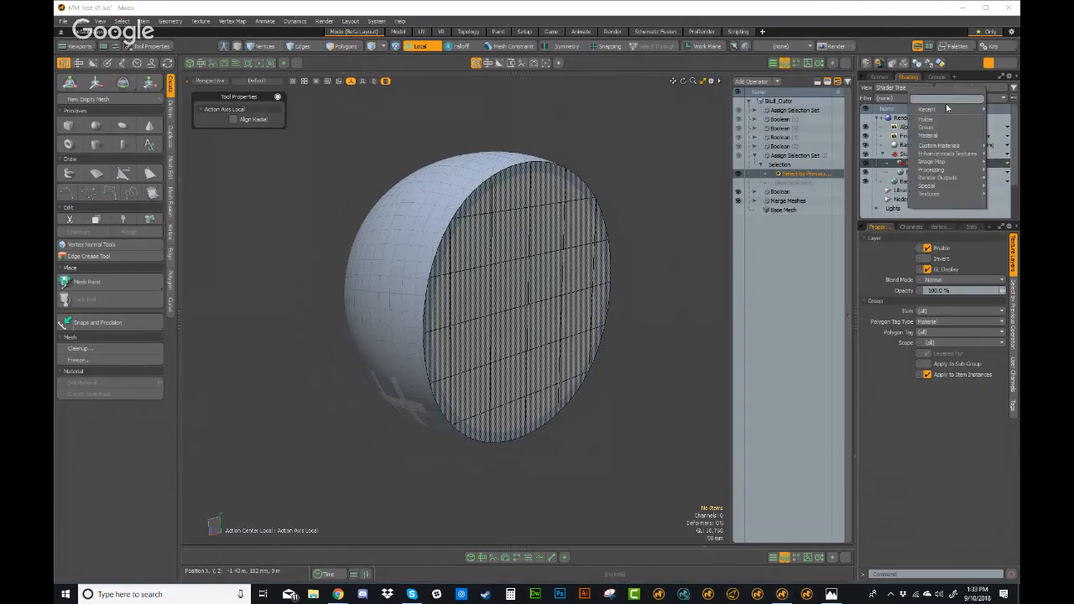
{"action": "mouse_move", "coordinate": [935, 149]}
{"action": "left_click", "coordinate": [896, 163]}
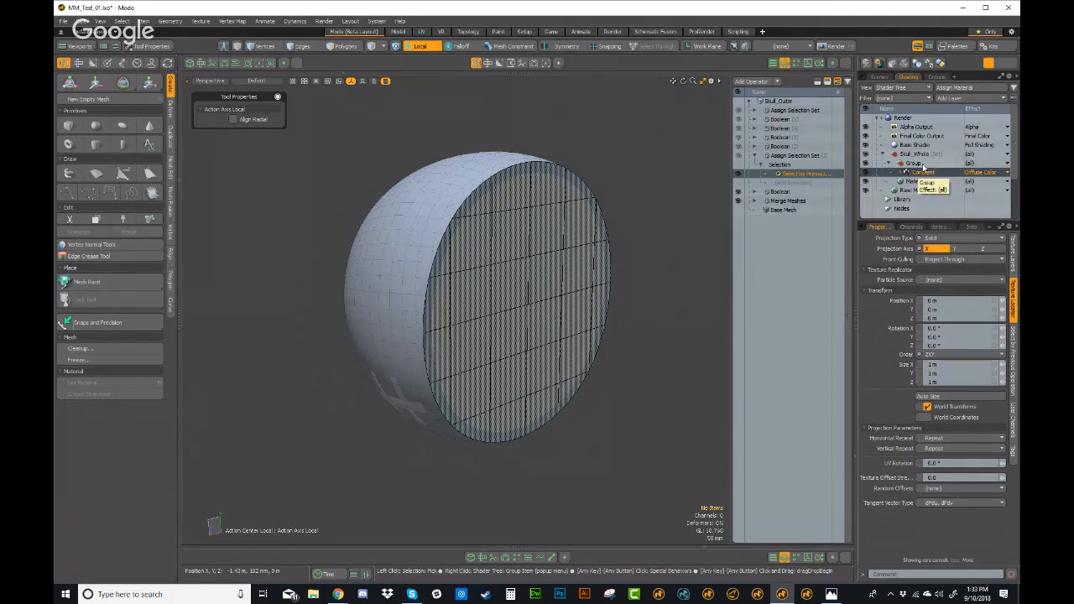
Step: Set the Constant layer's diffuse color to a muted light blue
{"action": "left_click", "coordinate": [923, 173]}
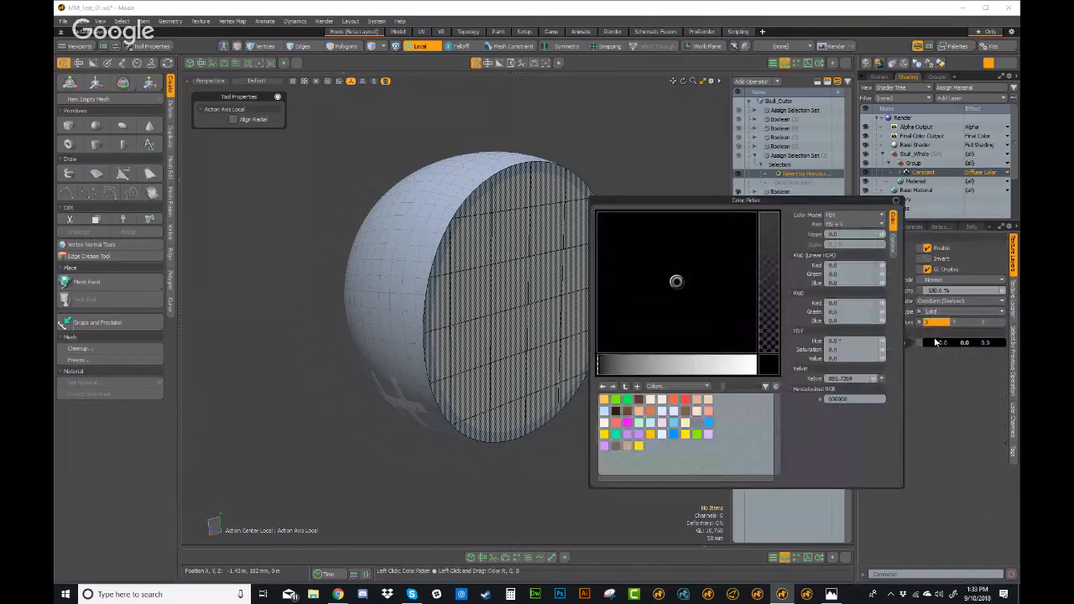
{"action": "left_click", "coordinate": [674, 434]}
{"action": "left_click", "coordinate": [646, 306]}
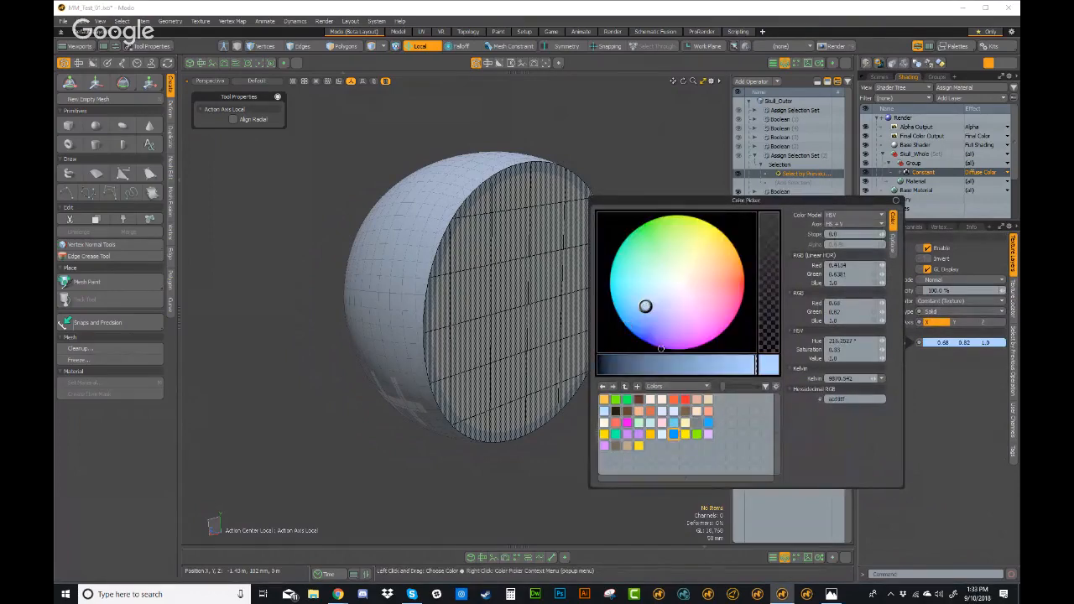
{"action": "left_click_drag", "start_coordinate": [707, 362], "coordinate": [694, 362]}
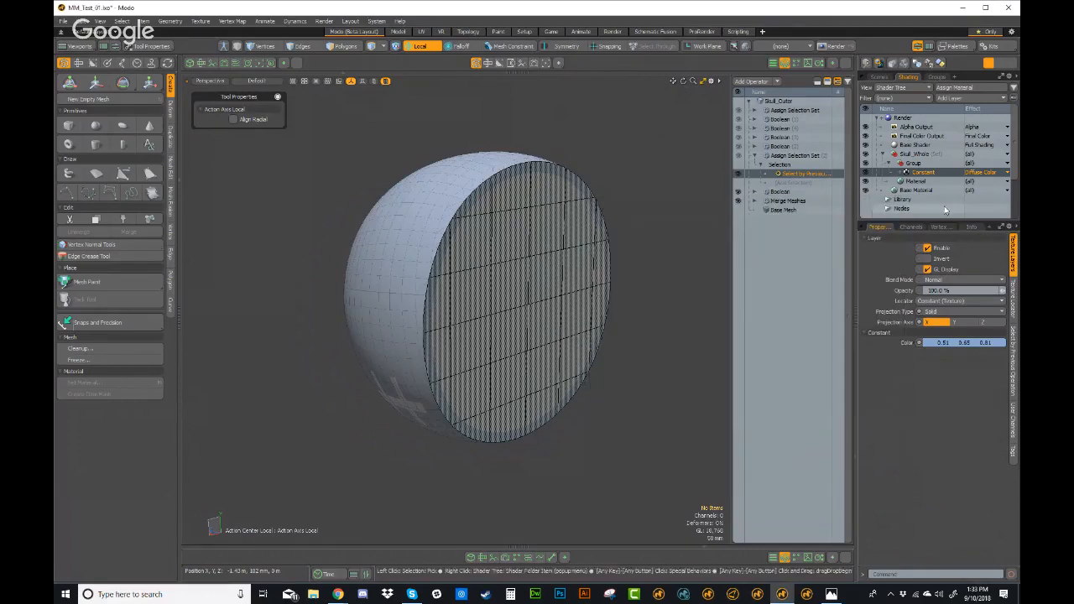
Step: Set the new group's polygon tag type to Selection Set and its polygon tag to Back_Trim
{"action": "left_click", "coordinate": [917, 163]}
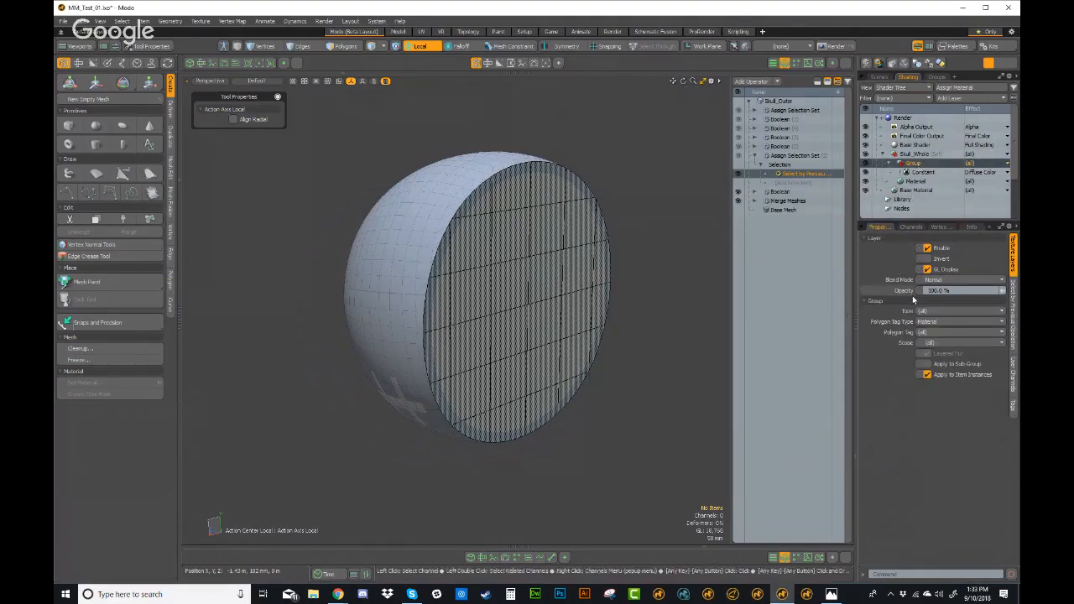
{"action": "left_click", "coordinate": [923, 322]}
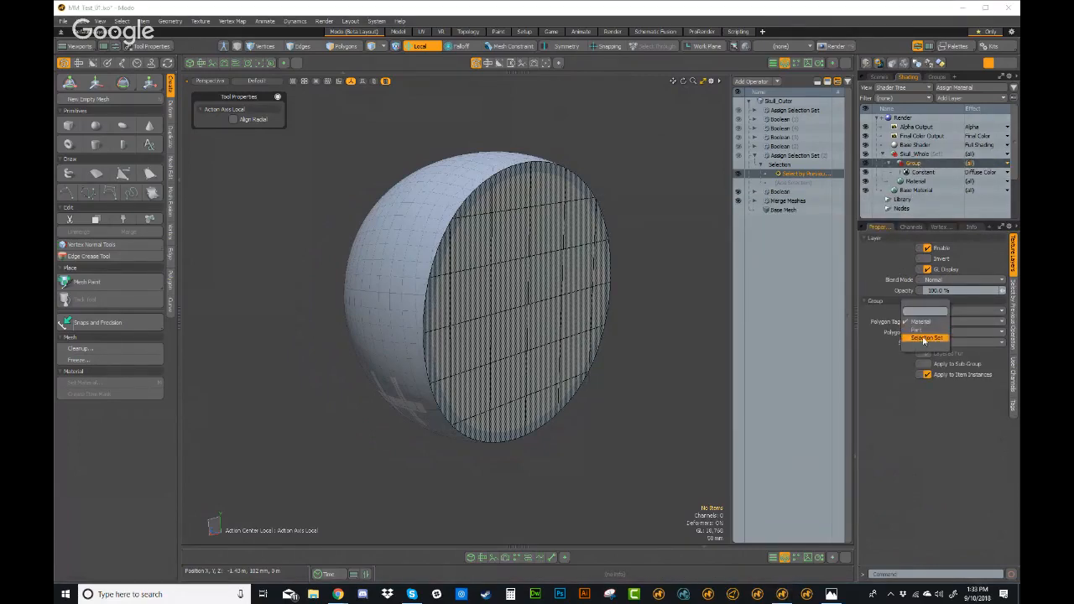
{"action": "left_click", "coordinate": [926, 338]}
{"action": "left_click", "coordinate": [926, 333]}
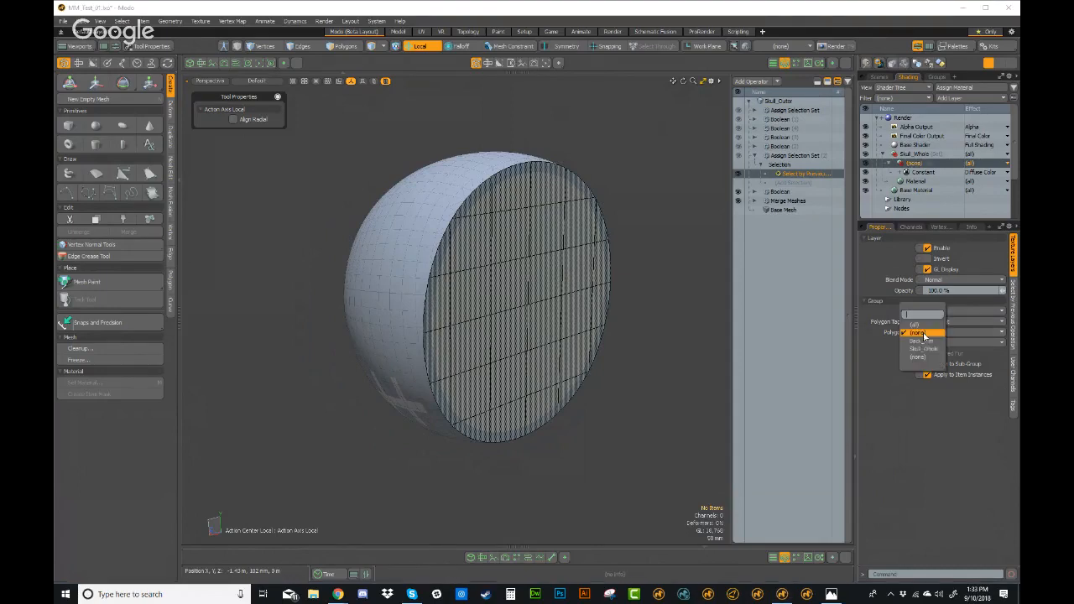
{"action": "left_click", "coordinate": [923, 340]}
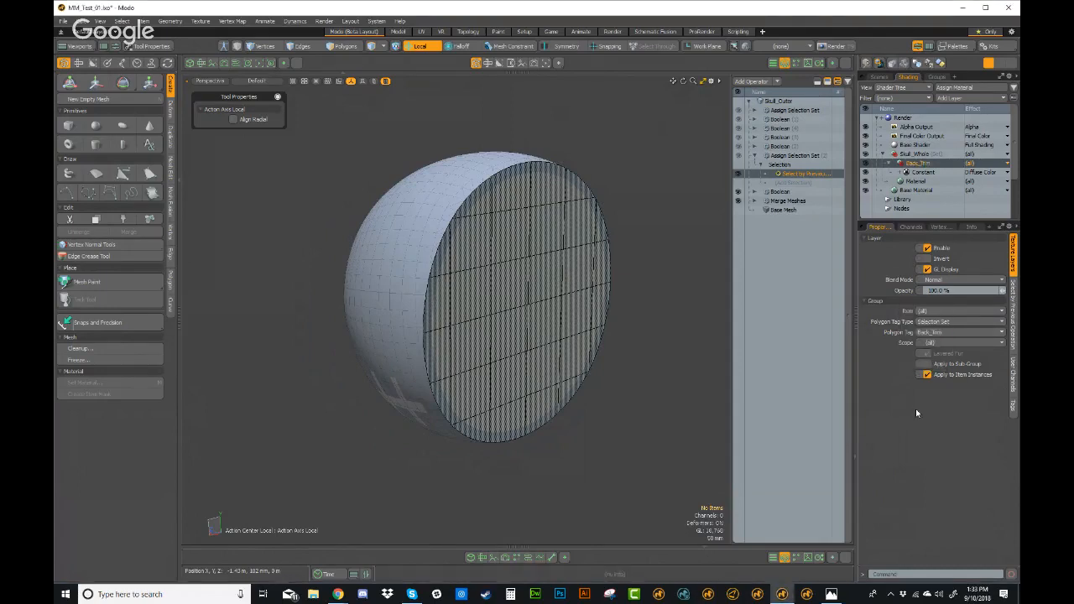
Step: Display the full mesh operation stack again, examine the skull's back rim, and collapse the Back_Trim Assign Selection Set
{"action": "left_click", "coordinate": [828, 83]}
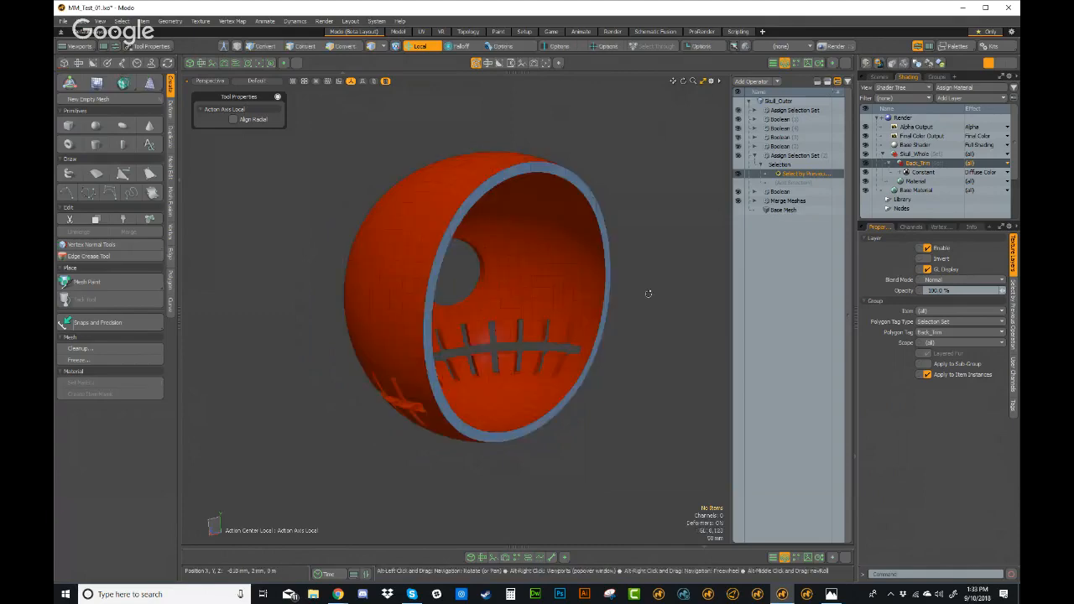
{"action": "left_click_drag", "start_coordinate": [647, 292], "coordinate": [549, 192], "text": "alt"}
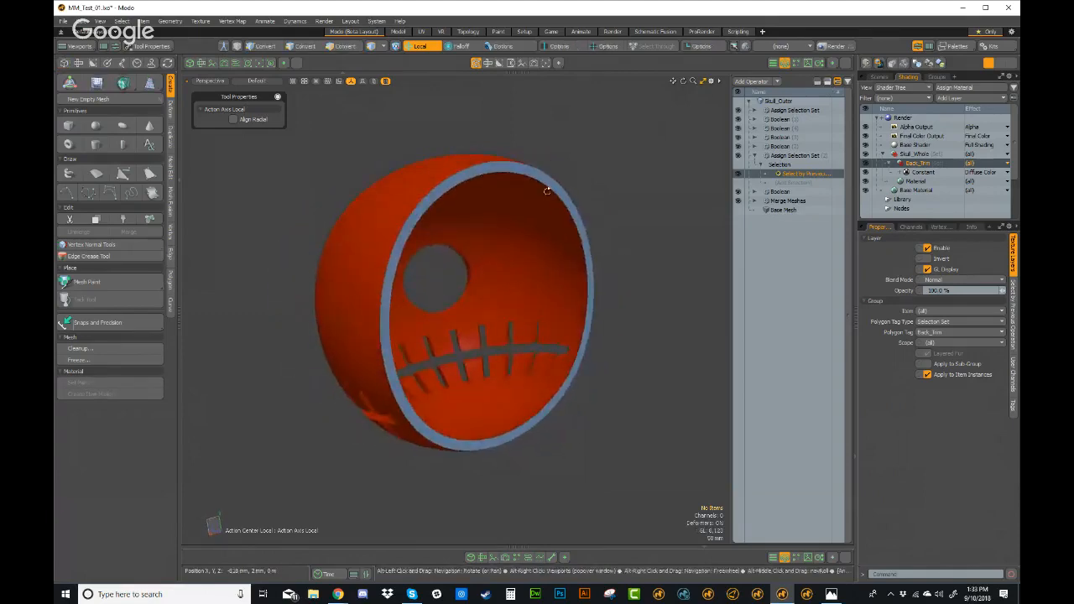
{"action": "left_click_drag", "start_coordinate": [570, 446], "coordinate": [463, 245], "text": "alt"}
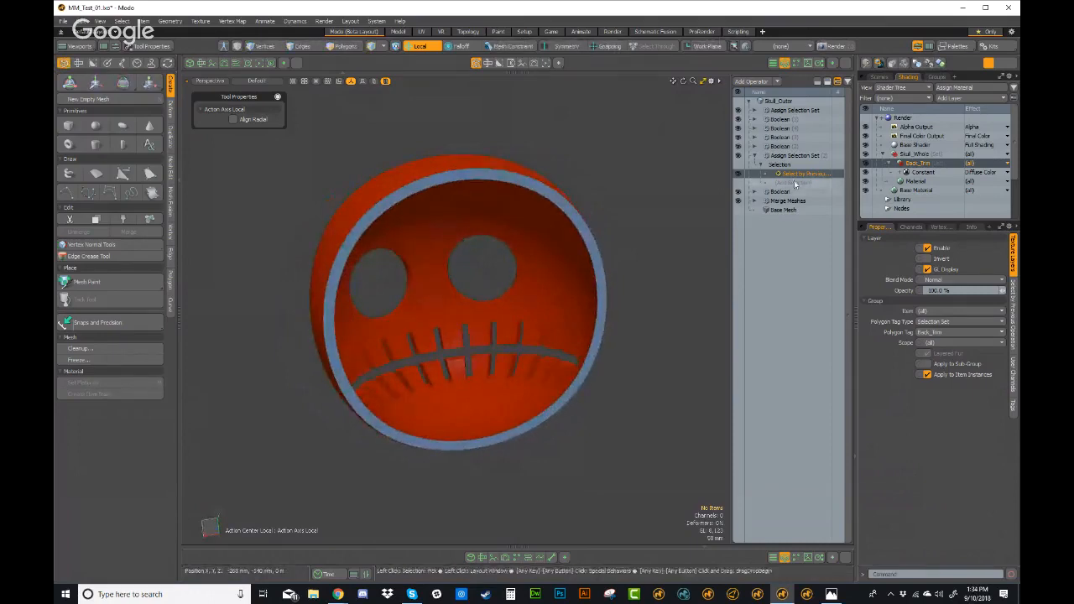
{"action": "left_click", "coordinate": [758, 157]}
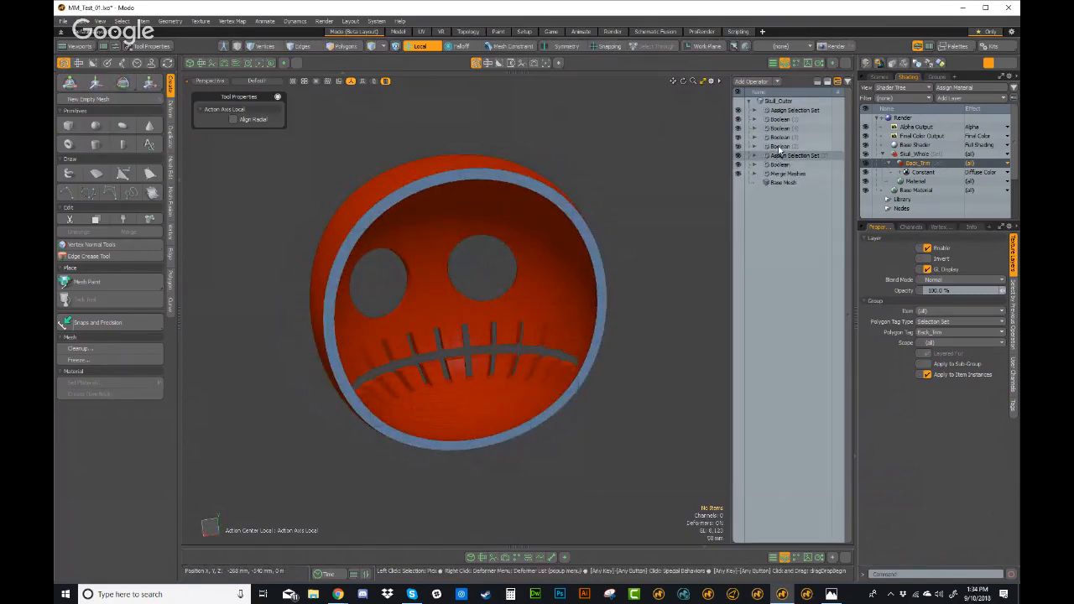
Step: Add an Assign Selection Set above the Boolean that hollows the skull, with selection type Polygon and the name Hollow
{"action": "left_click", "coordinate": [781, 147]}
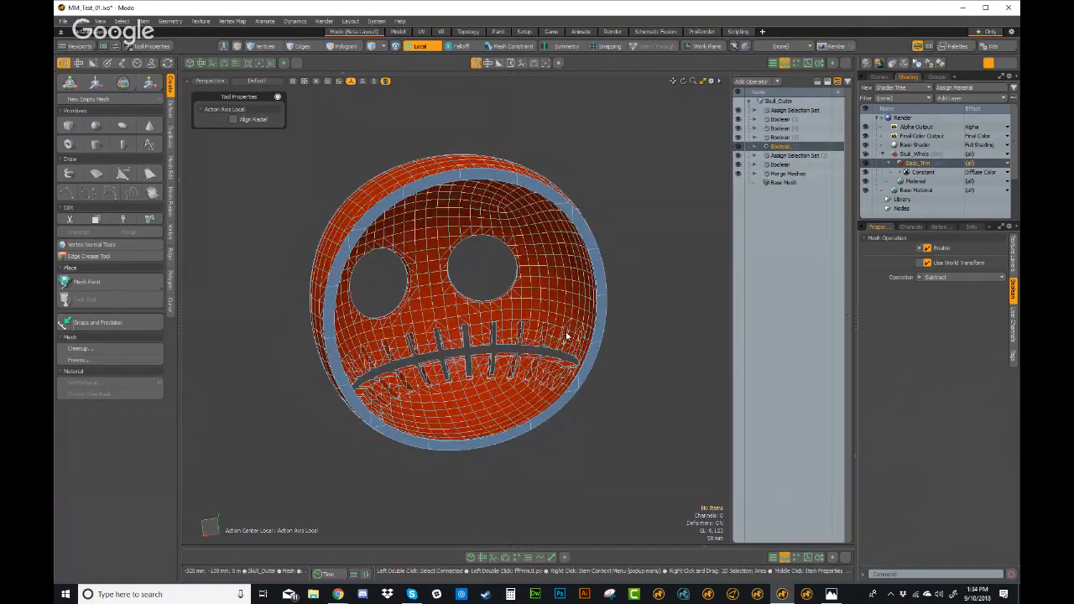
{"action": "left_click", "coordinate": [760, 82]}
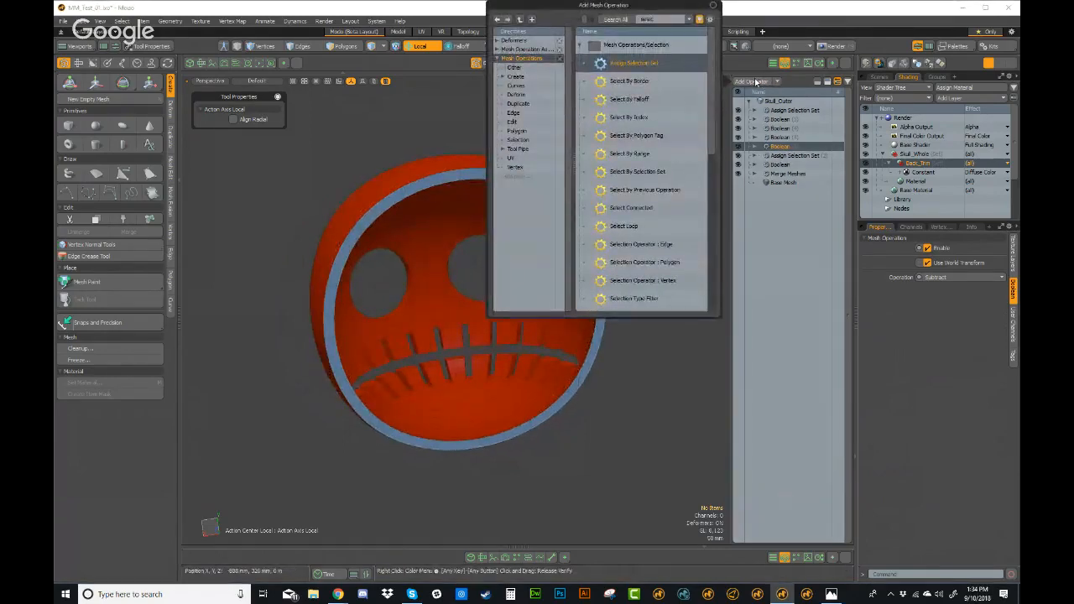
{"action": "double_click", "coordinate": [654, 64]}
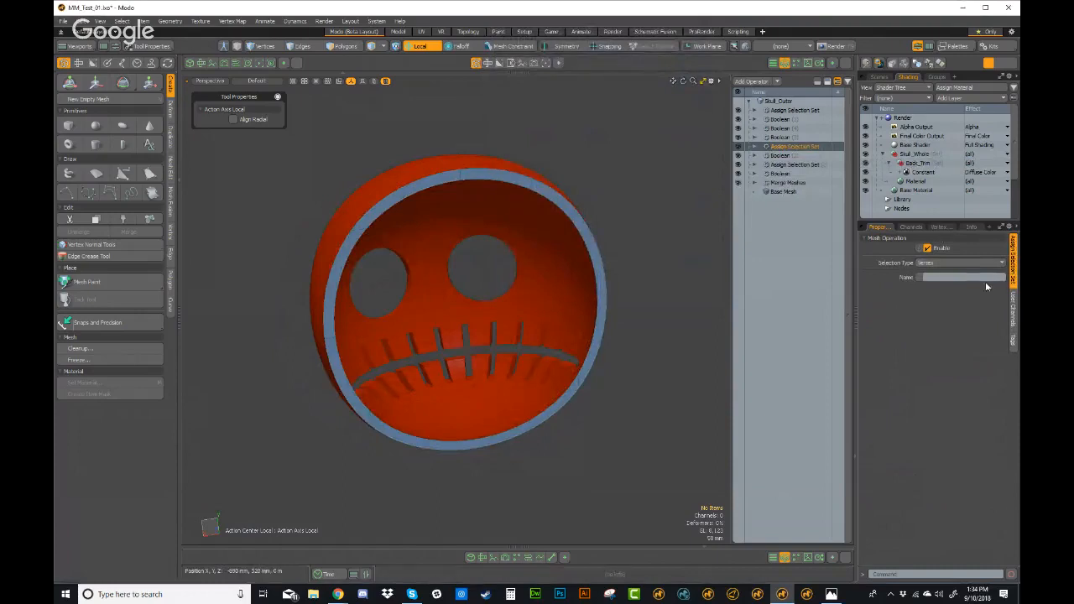
{"action": "left_click", "coordinate": [936, 263]}
{"action": "left_click", "coordinate": [933, 282]}
Step: Add a new Select by Previous Operation to the selection input of the Hollow Assign Selection Set
{"action": "left_click", "coordinate": [756, 148]}
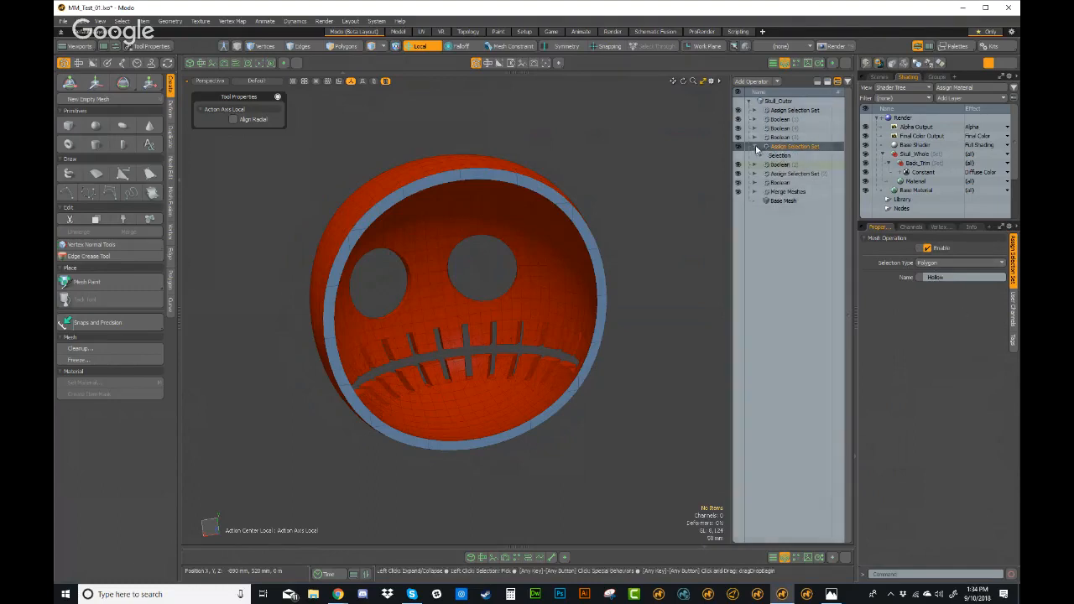
{"action": "left_click", "coordinate": [762, 158]}
{"action": "left_click", "coordinate": [780, 164]}
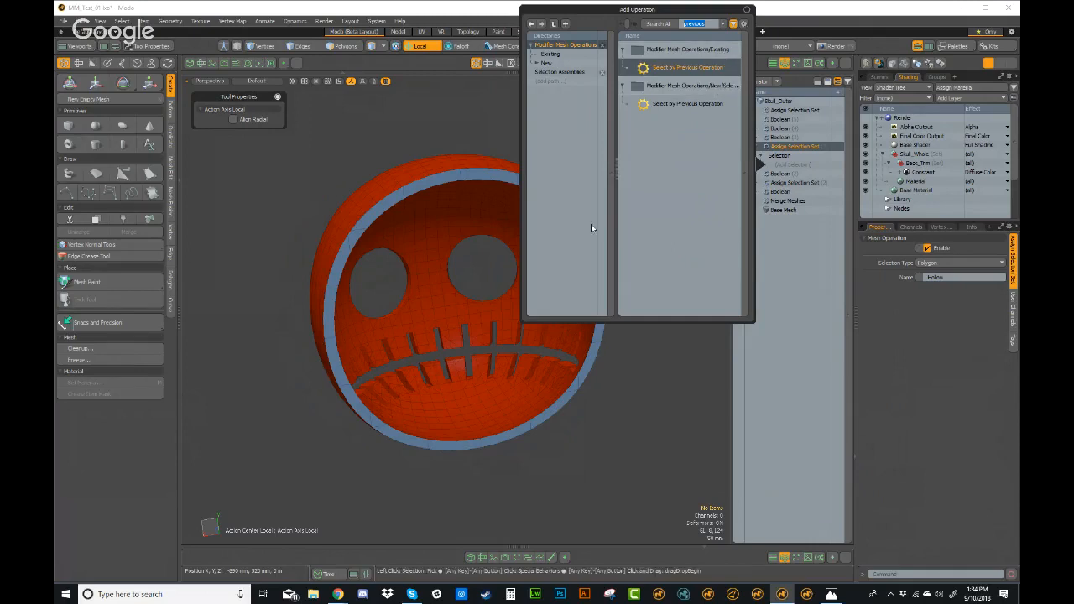
{"action": "left_click", "coordinate": [678, 104]}
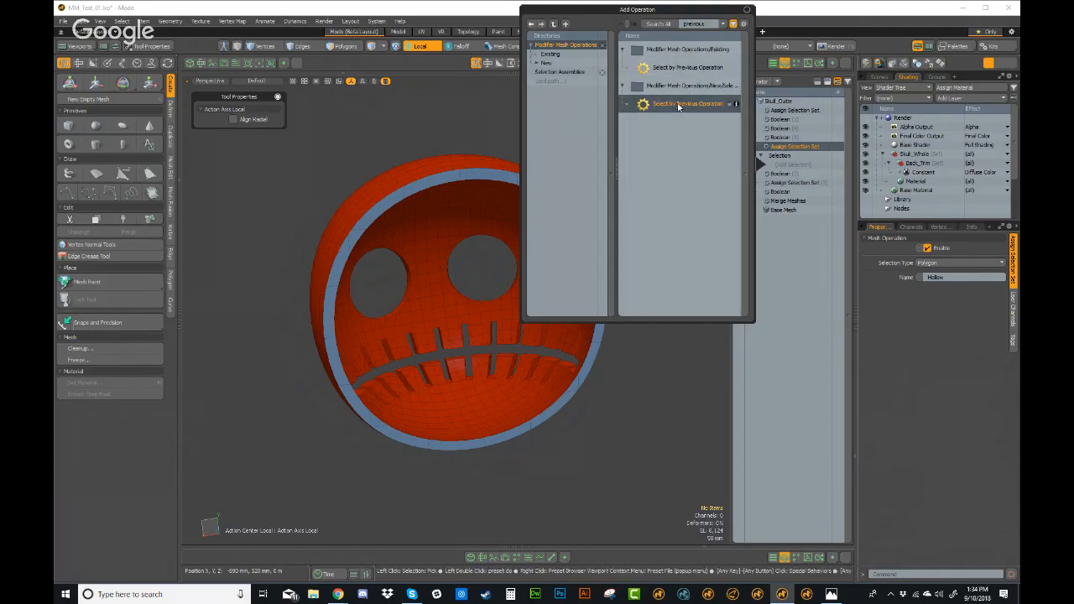
{"action": "double_click", "coordinate": [680, 104]}
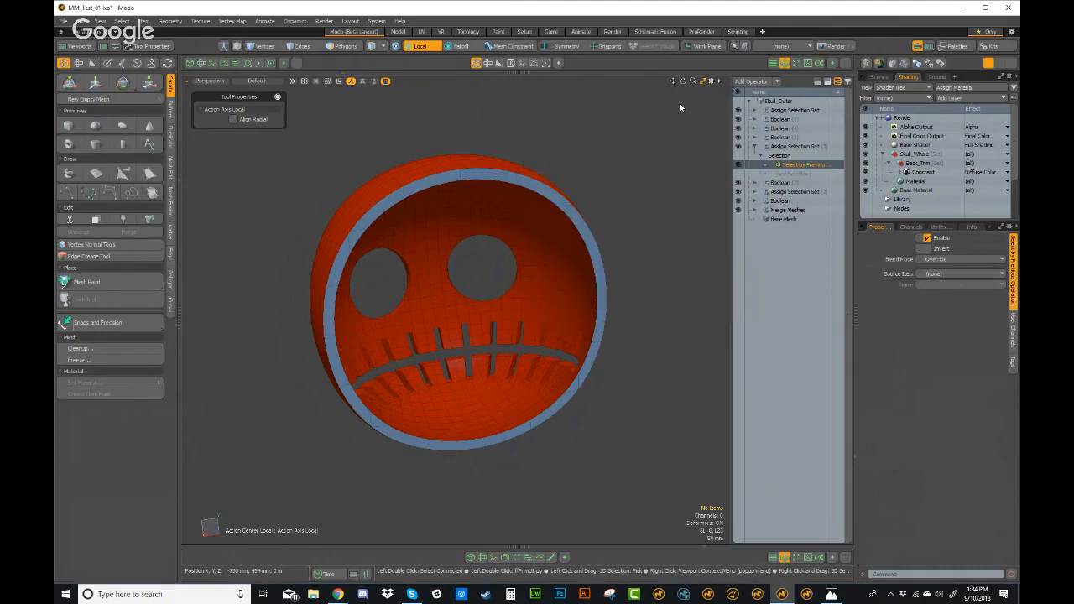
Step: Set its source item to Boolean (2) and its name to Polygons from Driver Surface, and check the selected polygons at that point in the stack
{"action": "left_click", "coordinate": [934, 273]}
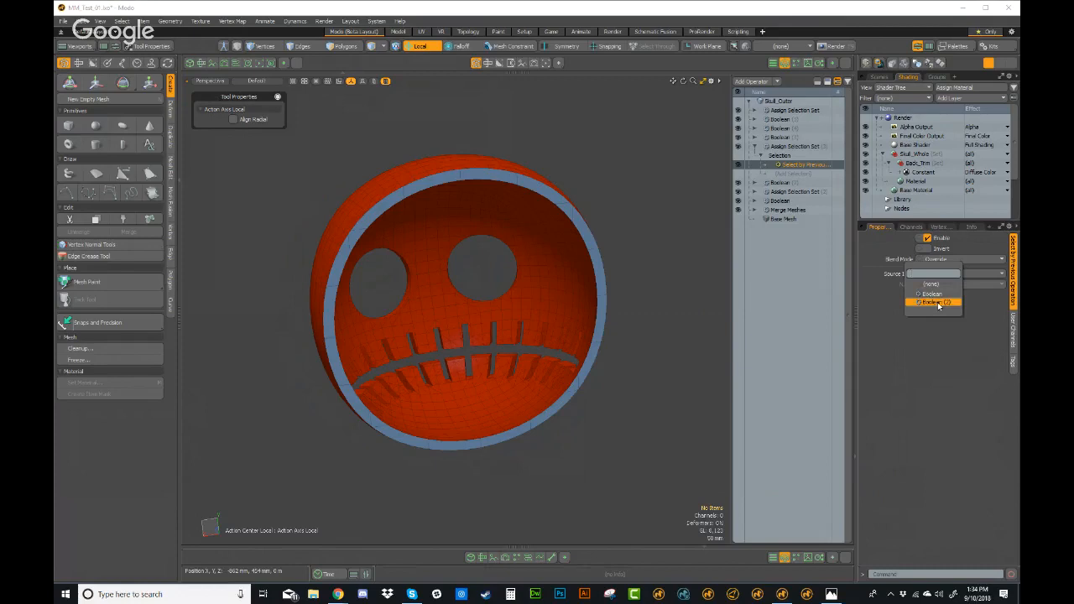
{"action": "left_click", "coordinate": [938, 304]}
{"action": "left_click", "coordinate": [939, 285]}
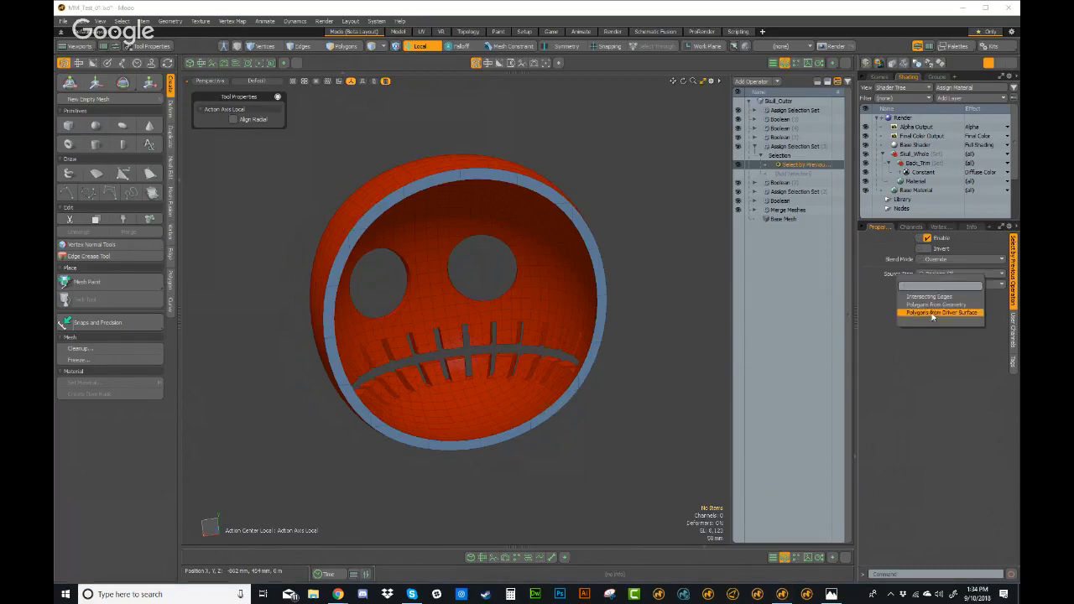
{"action": "left_click", "coordinate": [936, 312]}
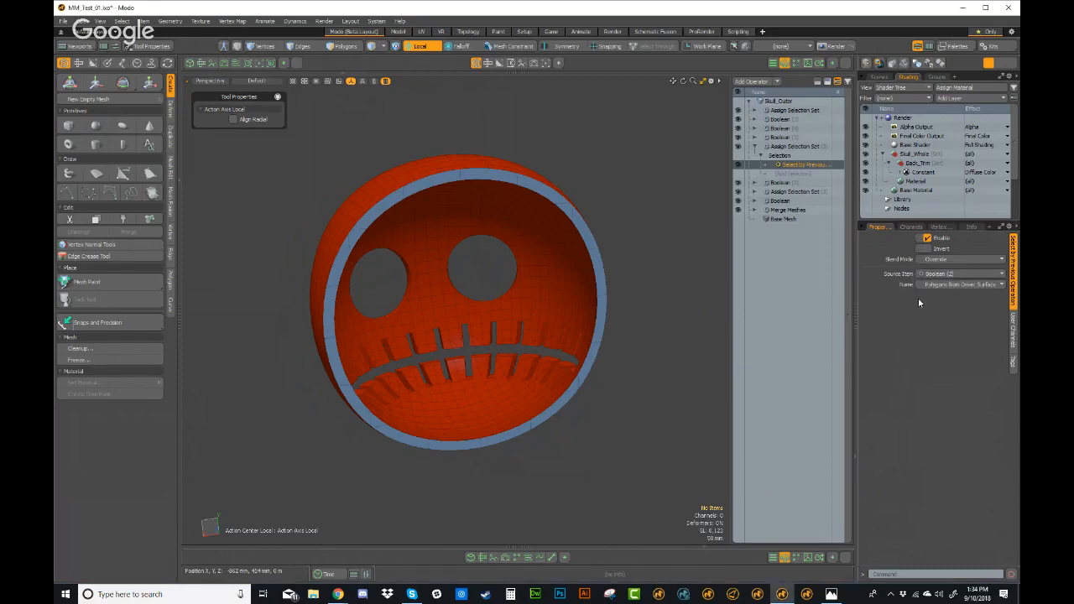
{"action": "left_click", "coordinate": [830, 82]}
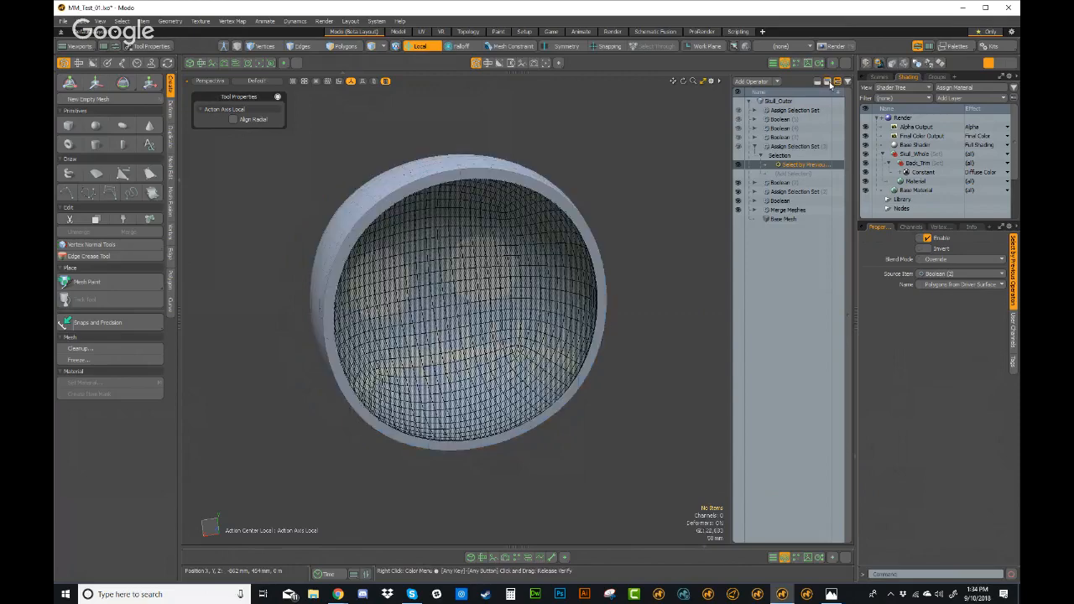
{"action": "left_click_drag", "start_coordinate": [378, 281], "coordinate": [441, 277], "text": "alt"}
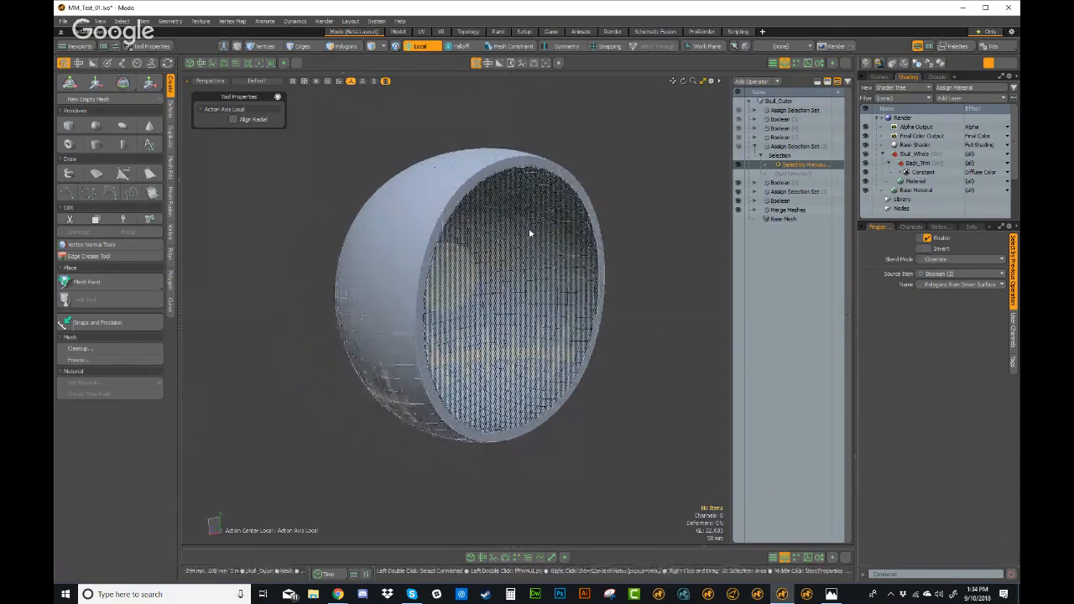
{"action": "left_click_drag", "start_coordinate": [529, 232], "coordinate": [495, 235], "text": "alt"}
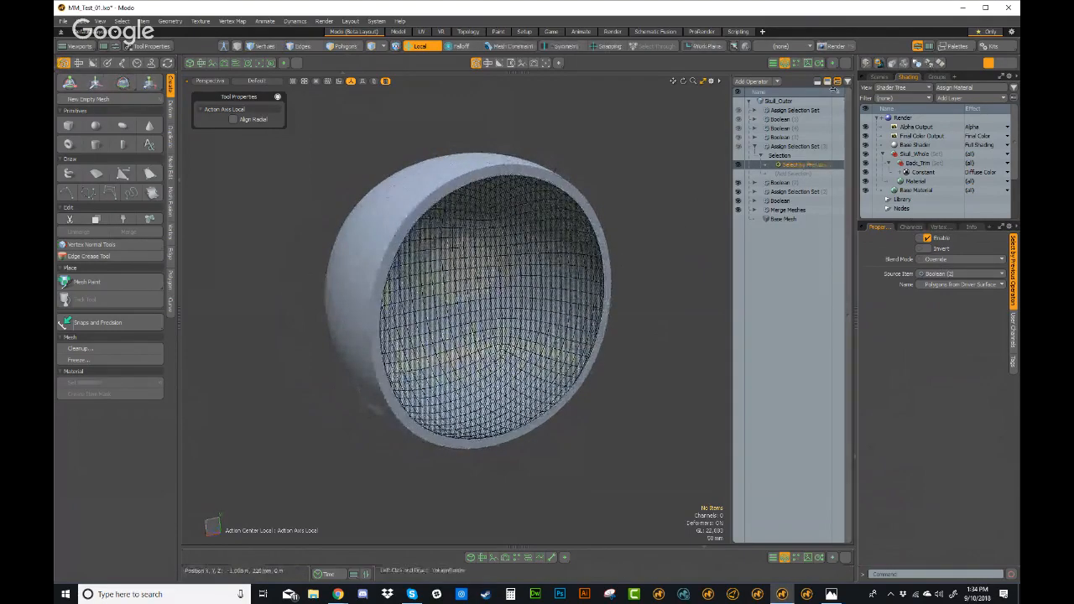
{"action": "left_click", "coordinate": [830, 83]}
Step: Add a new group inside the Skull_Whole material group and place it above Back_Trim
{"action": "left_click", "coordinate": [909, 156]}
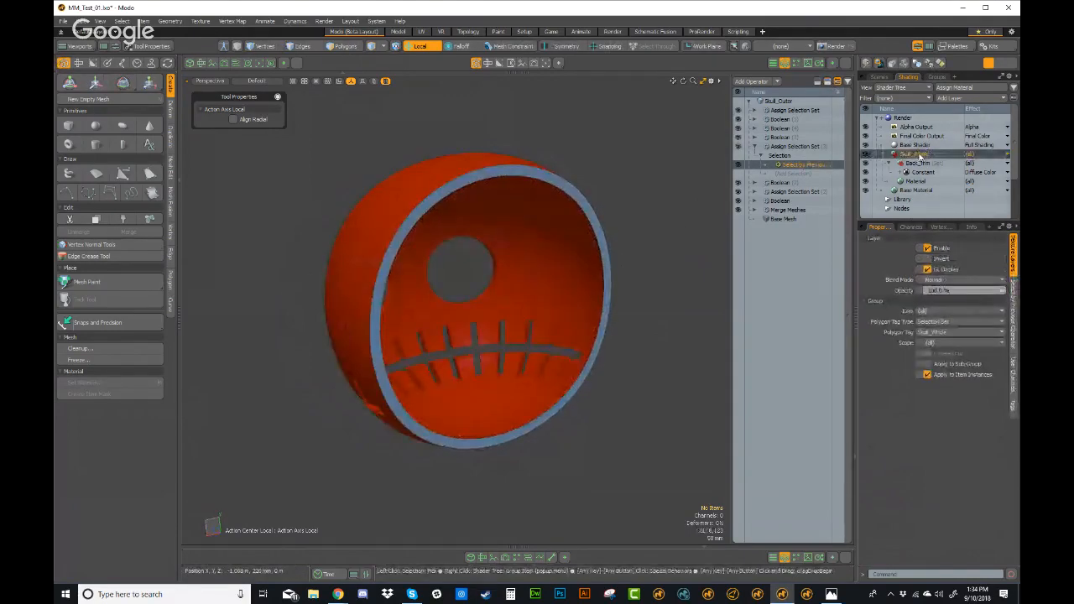
{"action": "left_click", "coordinate": [990, 98]}
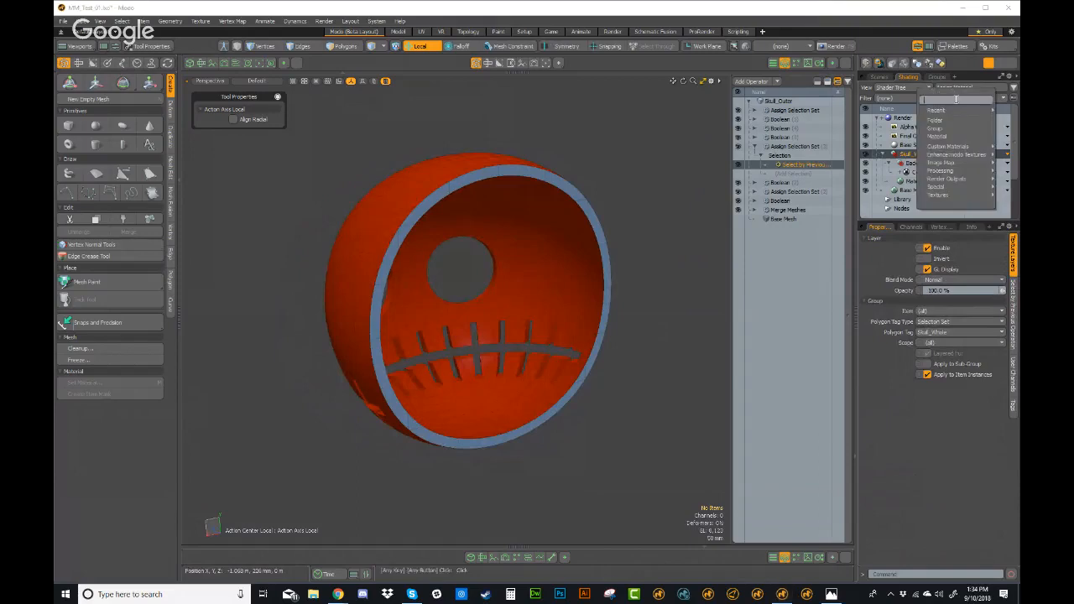
{"action": "left_click", "coordinate": [942, 131]}
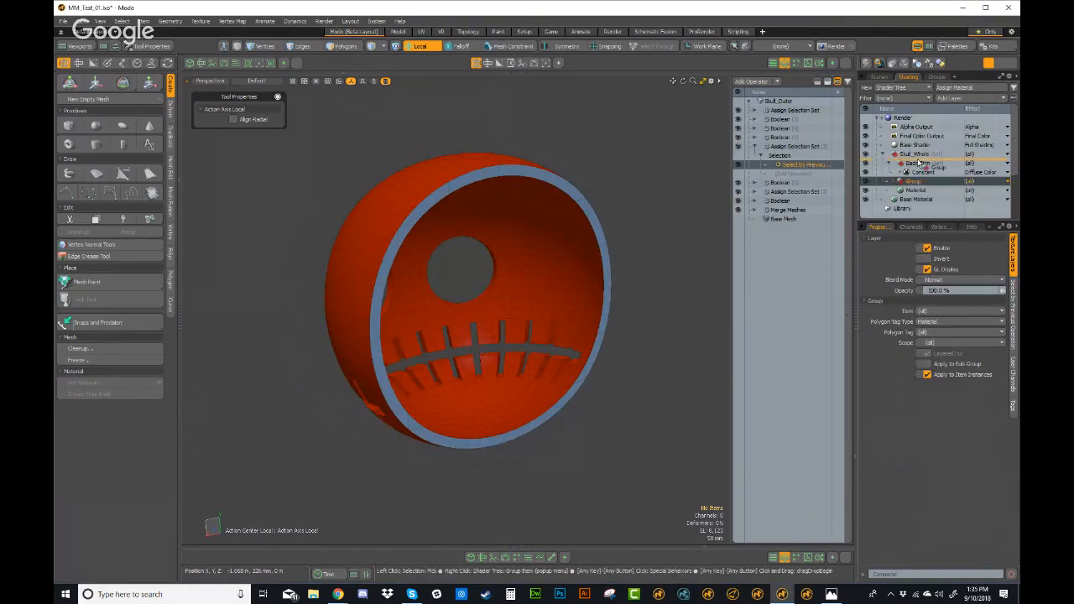
Step: Duplicate Back_Trim's Constant layer and move the copy into the new group
{"action": "left_click", "coordinate": [925, 181]}
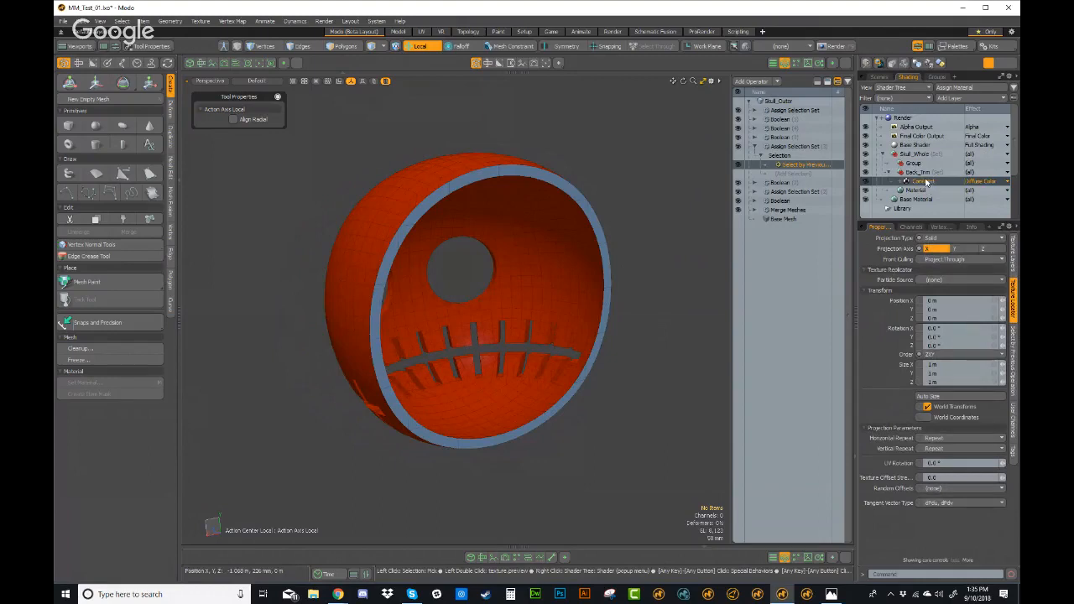
{"action": "right_click", "coordinate": [925, 181]}
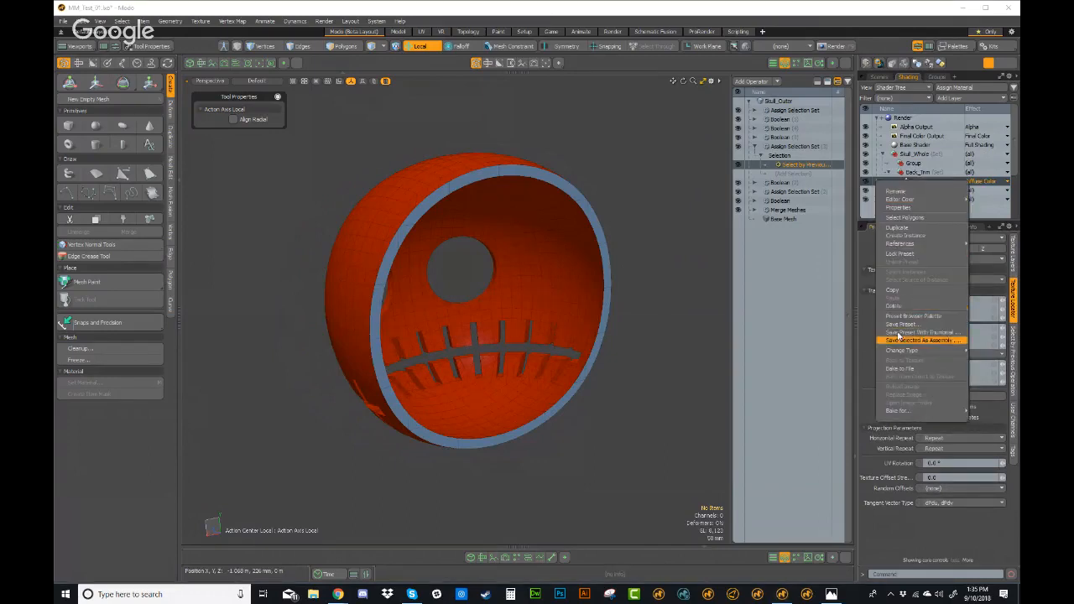
{"action": "left_click", "coordinate": [900, 227]}
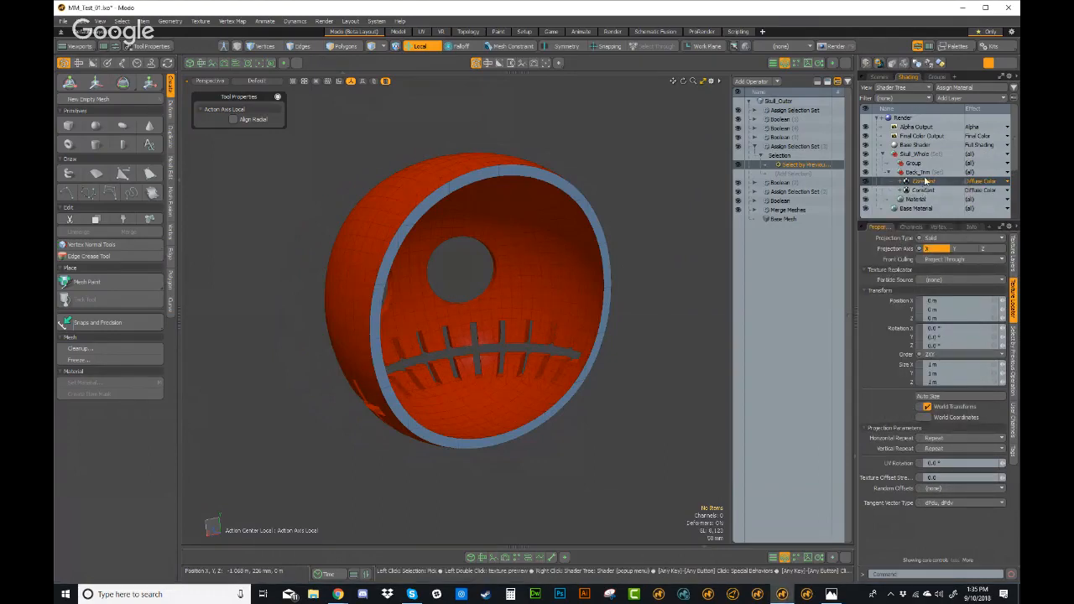
{"action": "left_click_drag", "start_coordinate": [925, 180], "coordinate": [928, 164]}
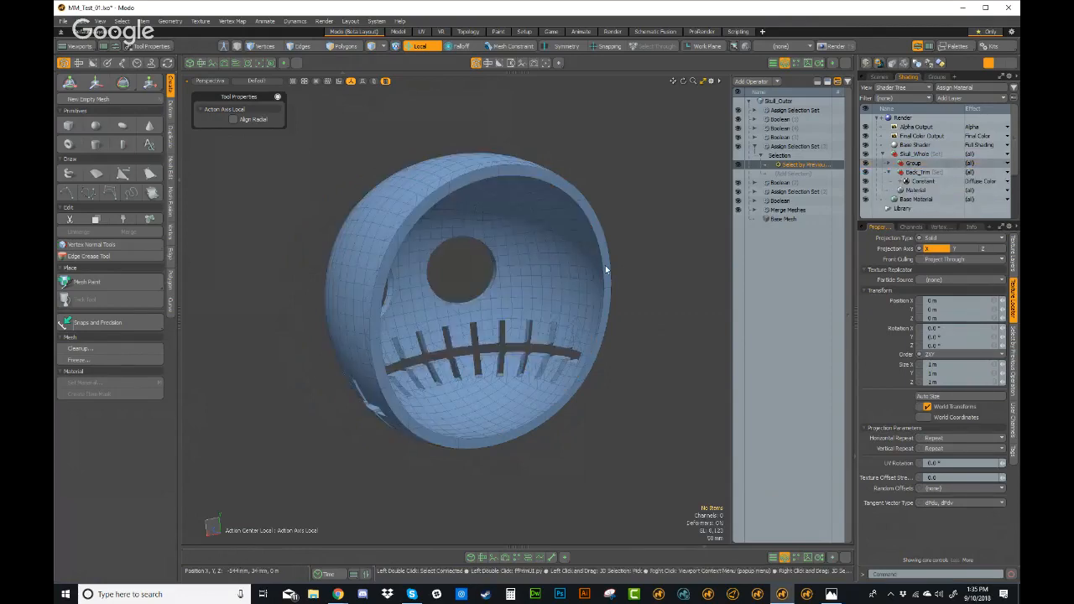
Step: Set the new group's polygon tag type to Selection Set and its polygon tag to Hollow, and collapse the Hollow Assign Selection Set
{"action": "left_click", "coordinate": [910, 165]}
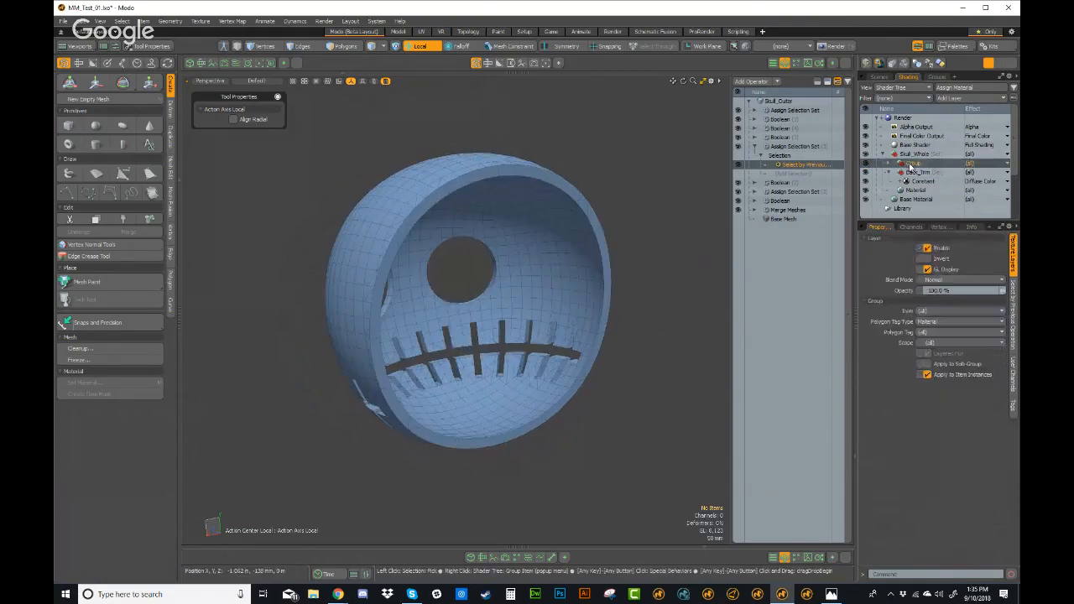
{"action": "left_click", "coordinate": [934, 326]}
{"action": "left_click", "coordinate": [933, 343]}
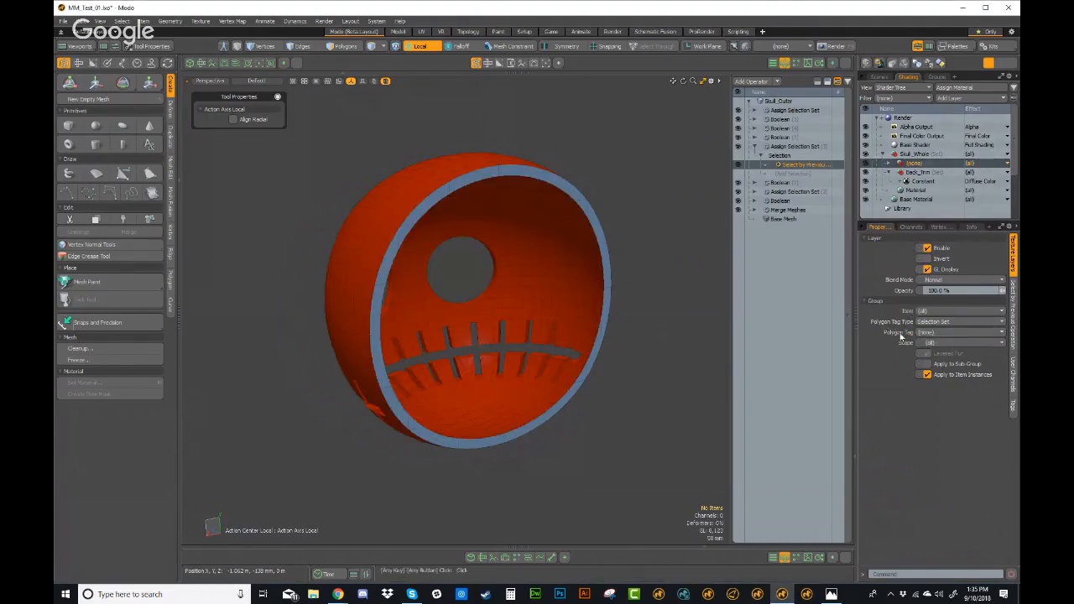
{"action": "left_click", "coordinate": [924, 333]}
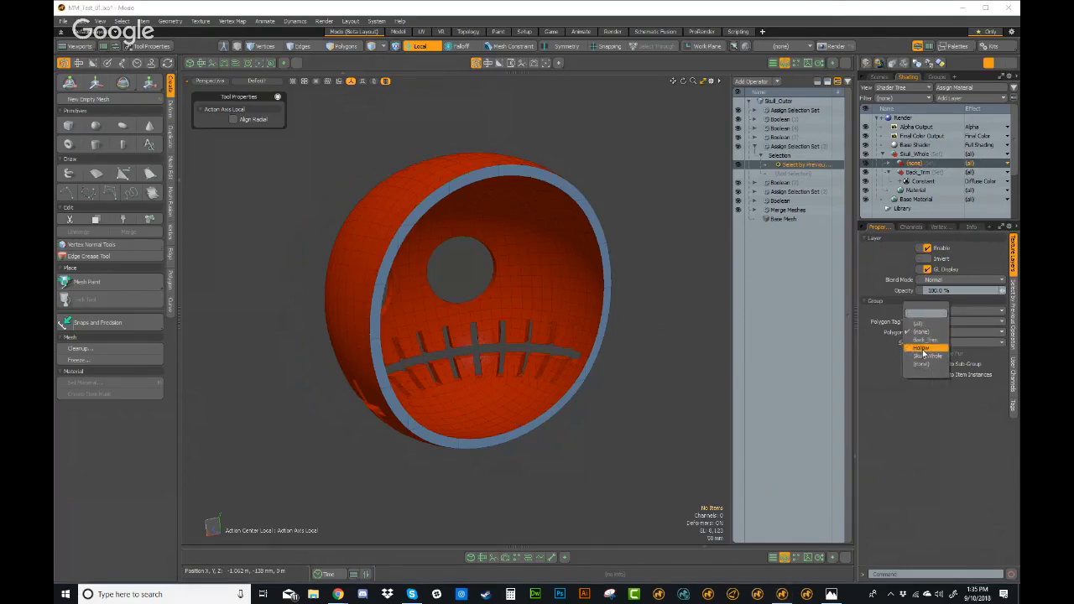
{"action": "left_click", "coordinate": [922, 348]}
{"action": "mouse_move", "coordinate": [628, 307]}
{"action": "left_mouse_down", "text": "alt"}
{"action": "mouse_move", "coordinate": [456, 320]}
{"action": "mouse_move", "coordinate": [647, 305]}
{"action": "mouse_move", "coordinate": [607, 304]}
{"action": "left_mouse_up", "text": "alt"}
{"action": "left_click", "coordinate": [761, 155]}
{"action": "left_click", "coordinate": [754, 146]}
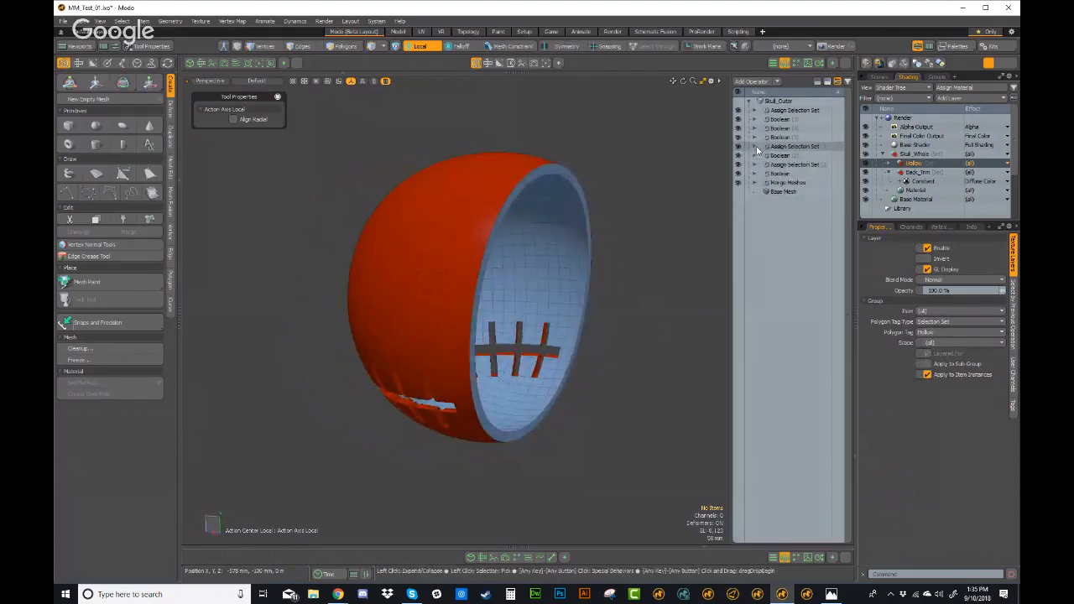
Step: Add an Assign Selection Set above Boolean (3), with selection type Polygon and the name Eyes
{"action": "left_click", "coordinate": [781, 138]}
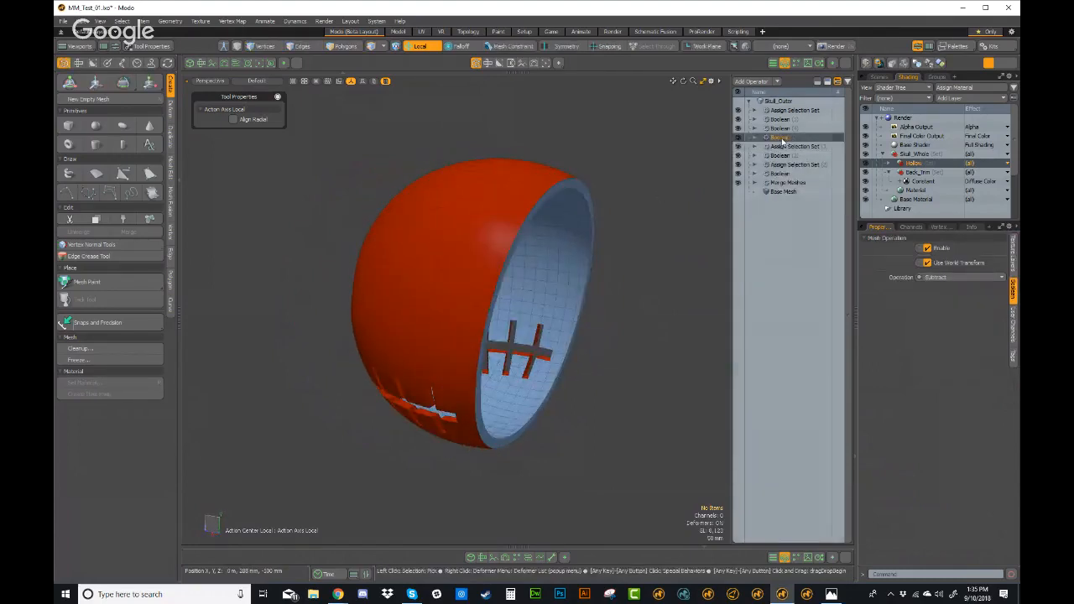
{"action": "left_click", "coordinate": [766, 83]}
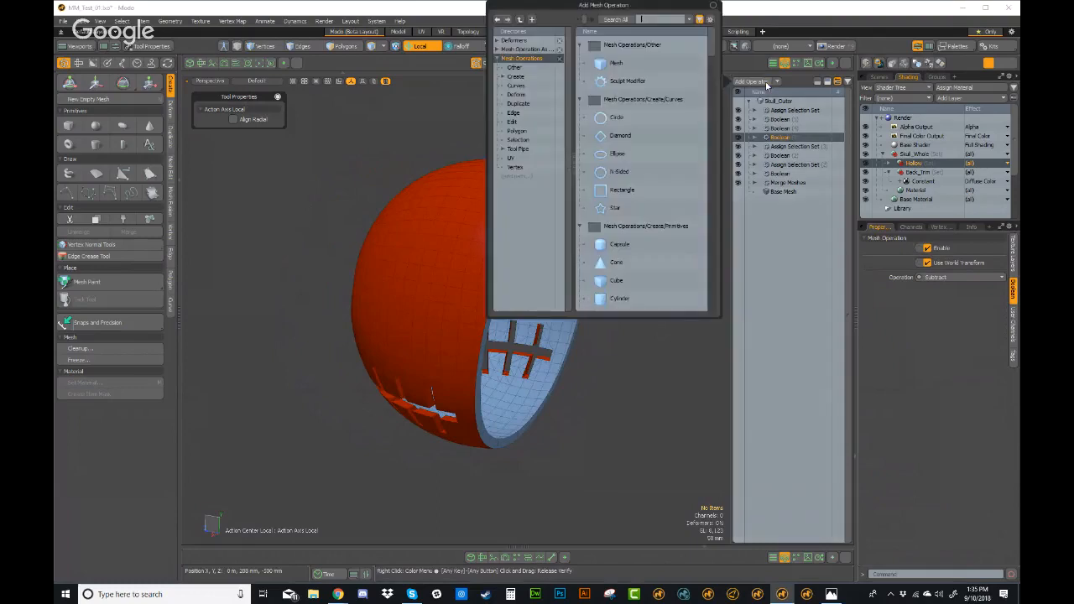
{"action": "type", "text": "select"}
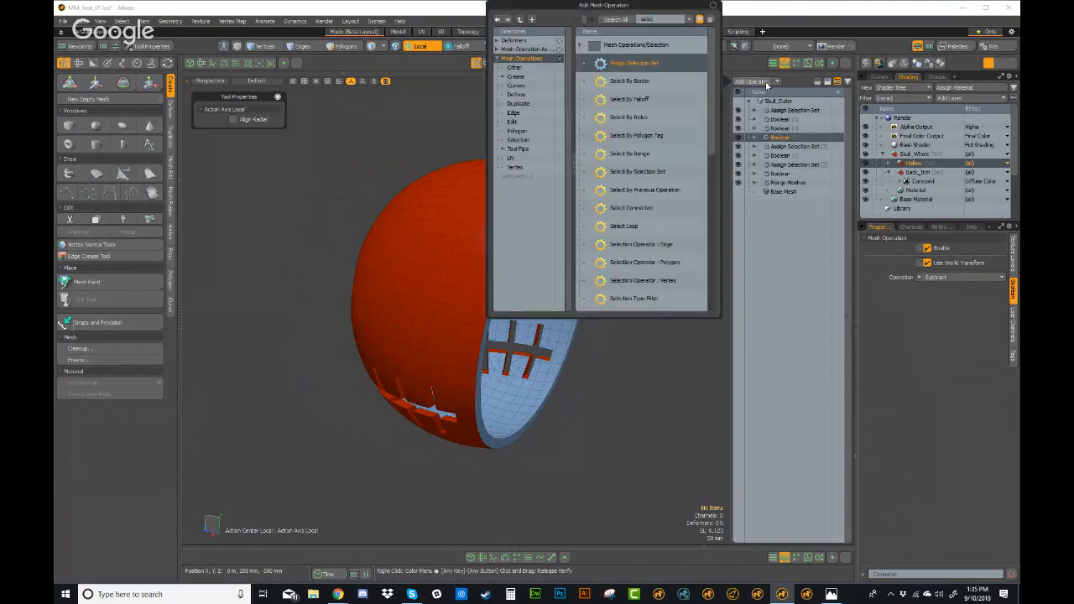
{"action": "double_click", "coordinate": [652, 63]}
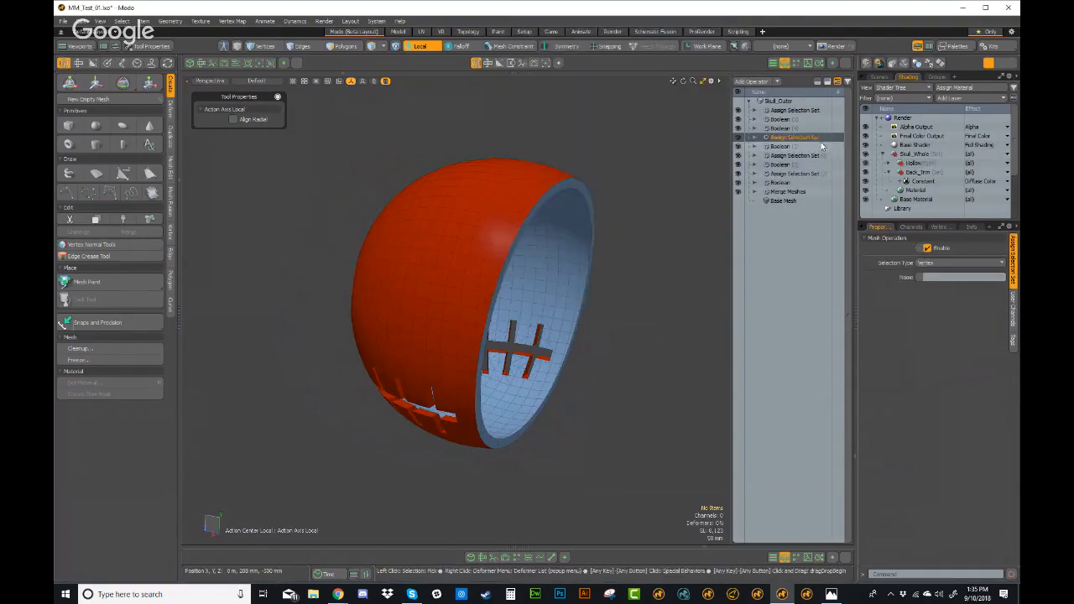
{"action": "left_click", "coordinate": [933, 263]}
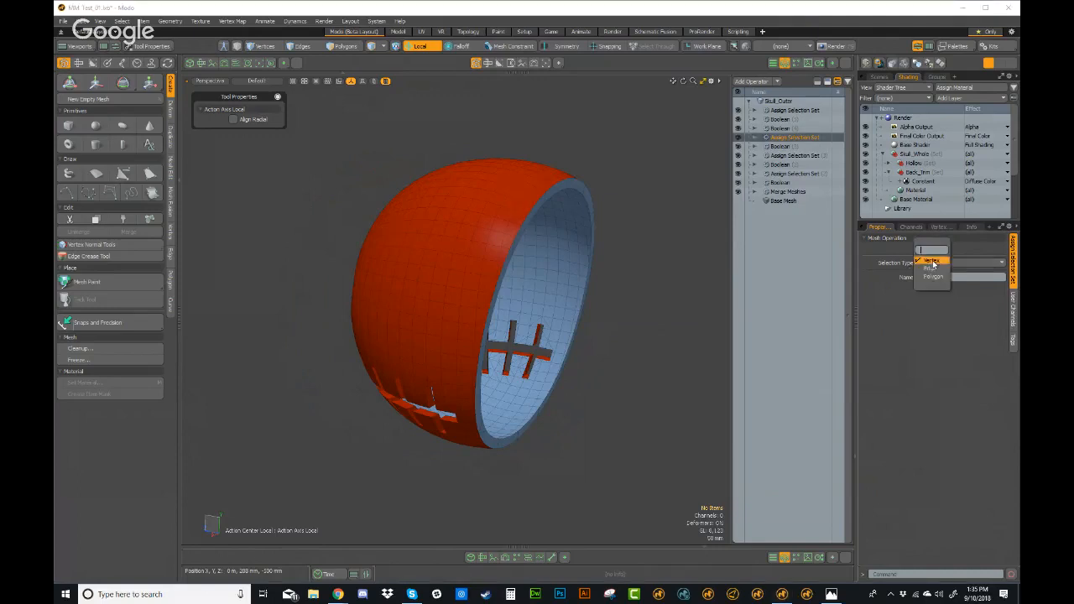
{"action": "left_click", "coordinate": [937, 276]}
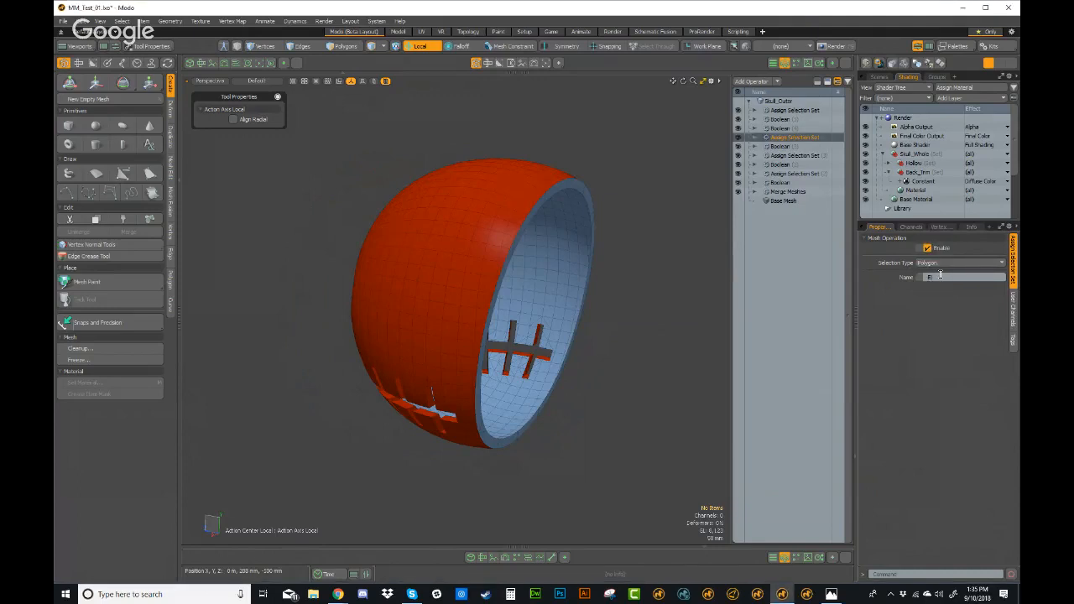
{"action": "key", "text": "Return"}
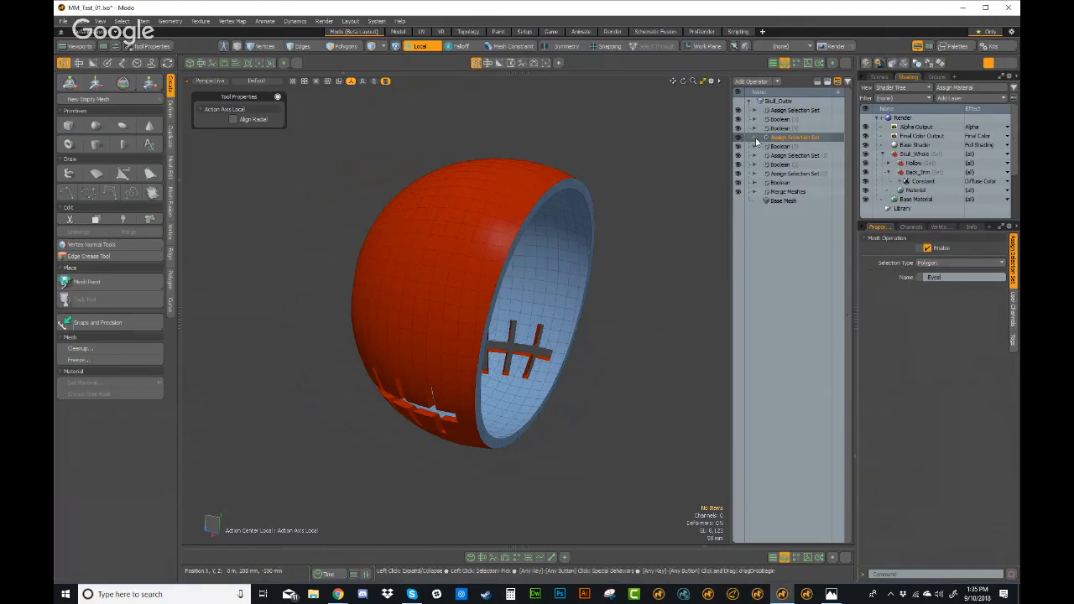
Step: Feed the Eyes selection set with a new Select by Previous Operation using Boolean (3) and Polygons from Driver Surface
{"action": "left_click", "coordinate": [754, 138]}
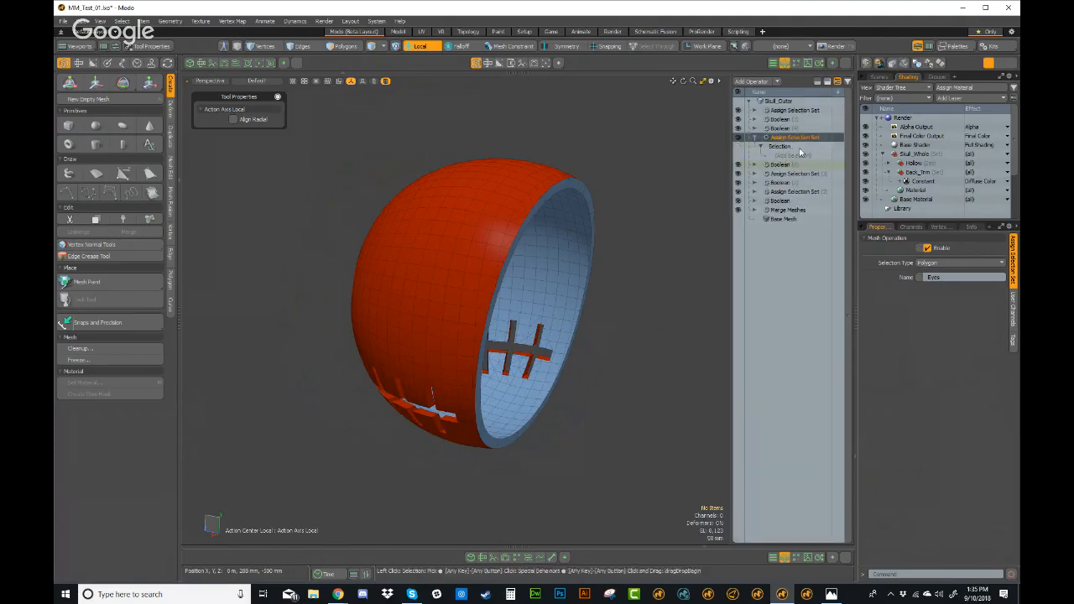
{"action": "left_click", "coordinate": [791, 156]}
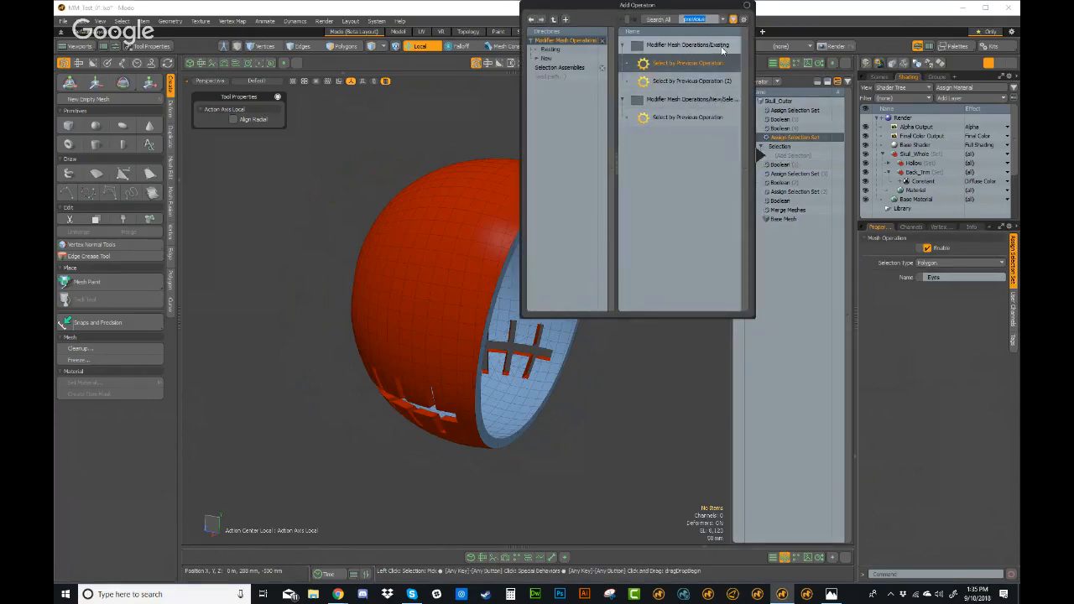
{"action": "double_click", "coordinate": [703, 122]}
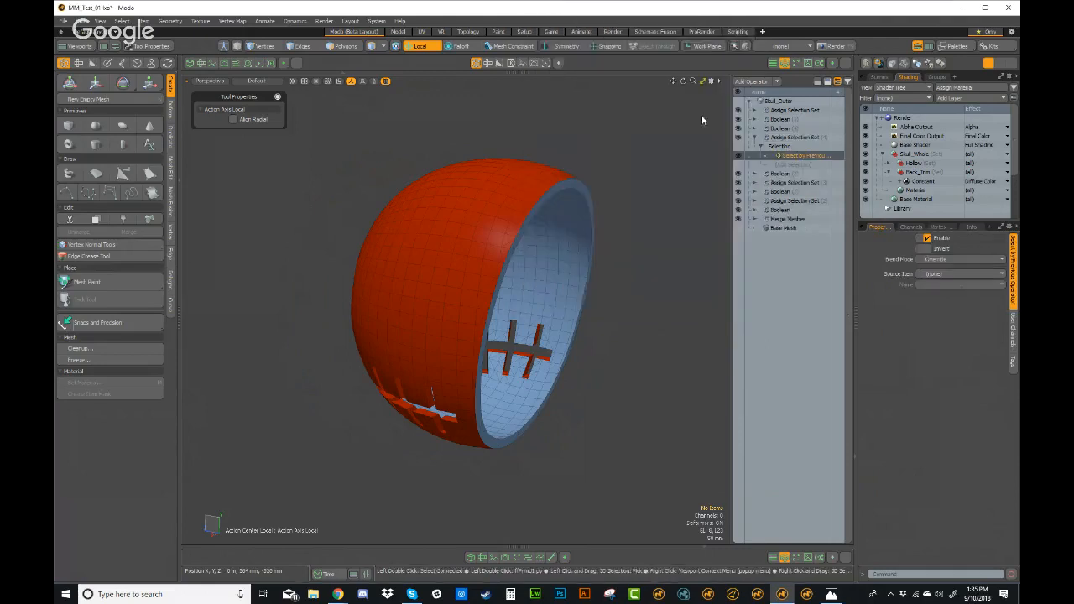
{"action": "left_click", "coordinate": [934, 275]}
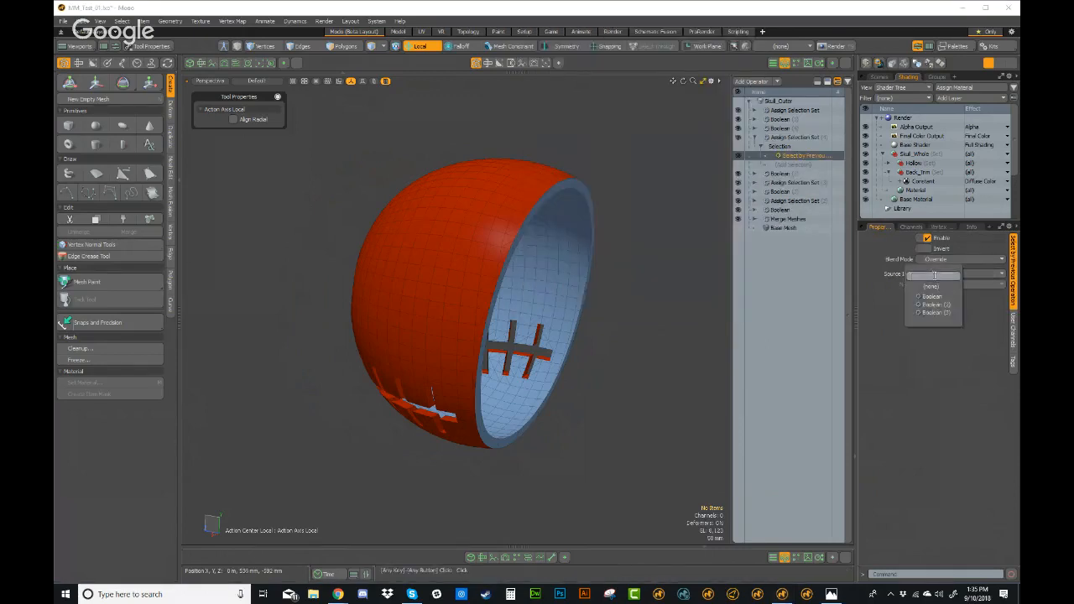
{"action": "left_click", "coordinate": [938, 316]}
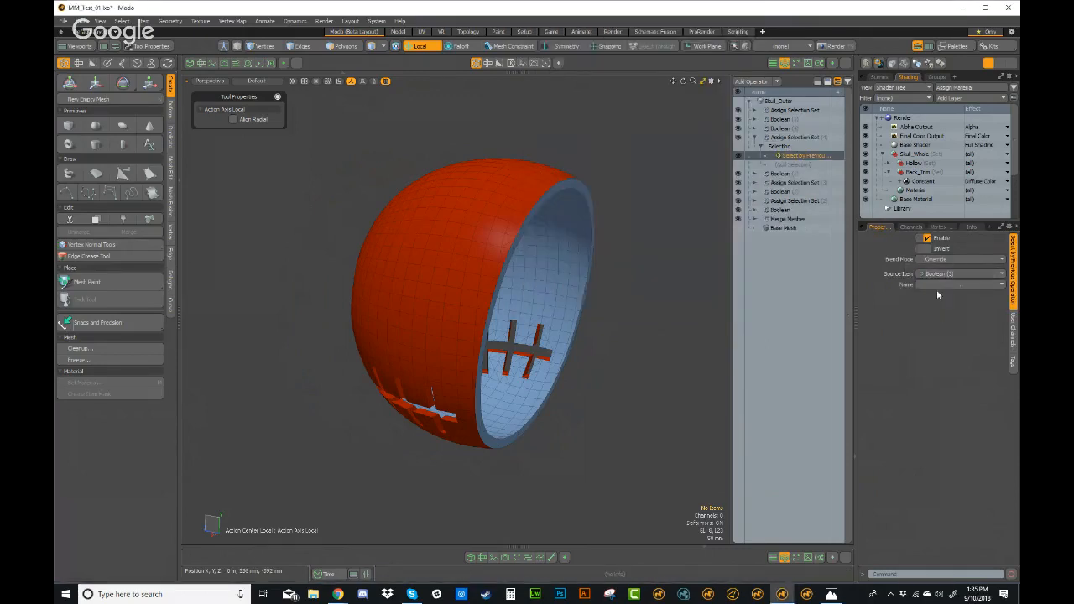
{"action": "left_click", "coordinate": [936, 286]}
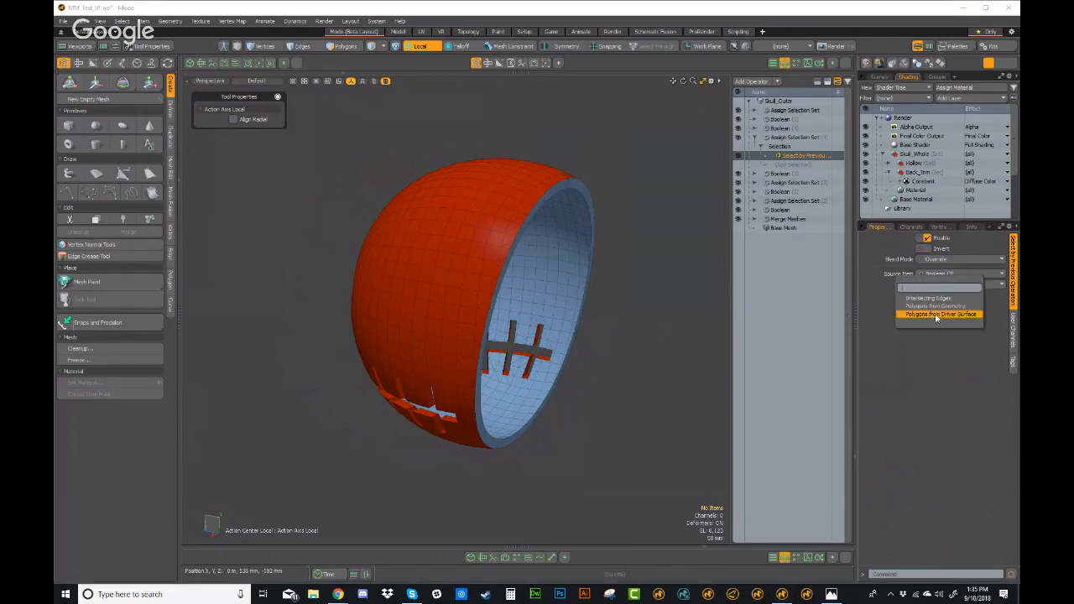
{"action": "left_click", "coordinate": [939, 315]}
{"action": "left_click_drag", "start_coordinate": [640, 311], "coordinate": [457, 300], "text": "alt"}
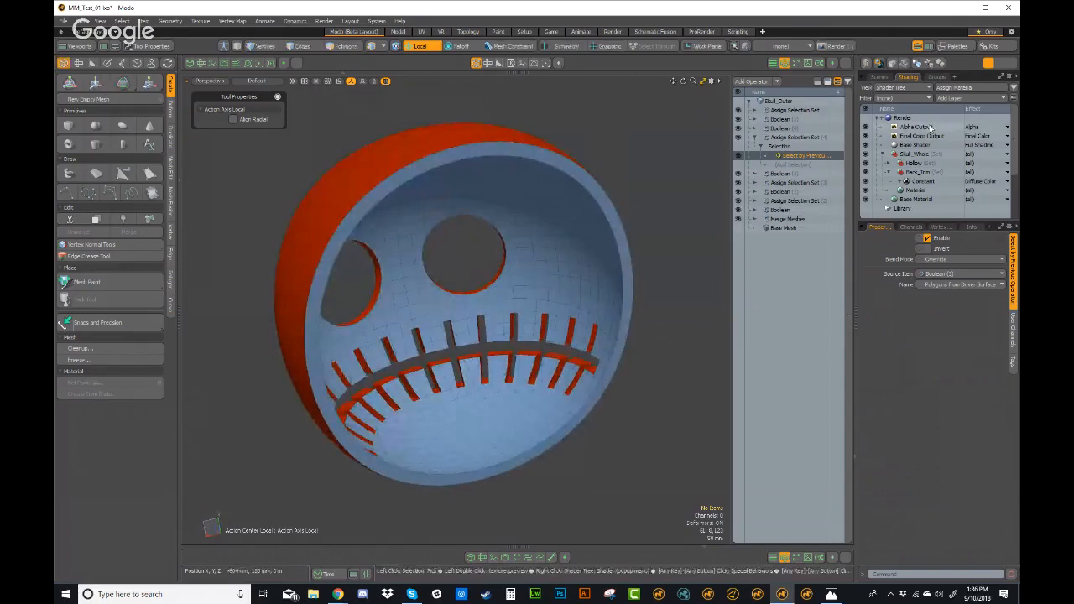
Step: Add a new group inside the Skull_Whole material group and place it above Hollow
{"action": "left_click", "coordinate": [918, 154]}
{"action": "left_click", "coordinate": [955, 99]}
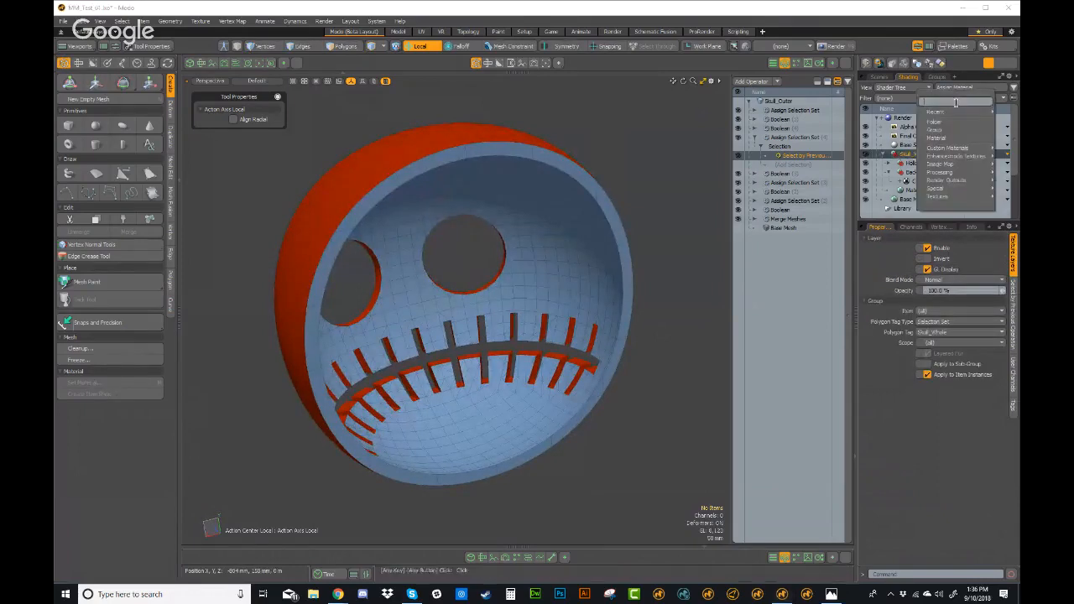
{"action": "left_click", "coordinate": [950, 129]}
{"action": "left_click_drag", "start_coordinate": [915, 172], "coordinate": [925, 163]}
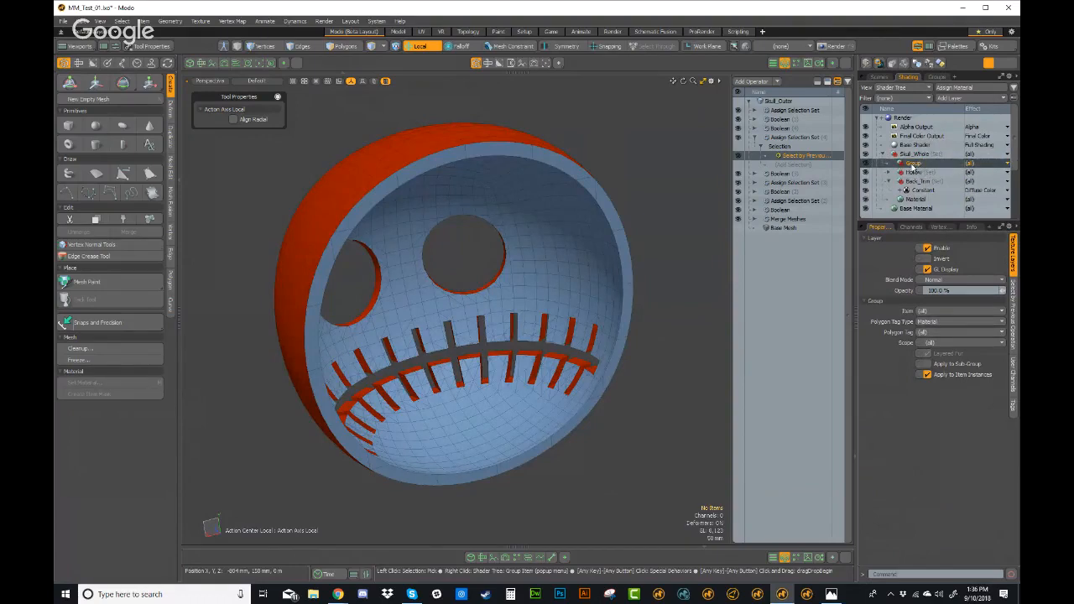
Step: Duplicate Hollow's Constant layer, move the copy into the new group, and expand that group
{"action": "left_click", "coordinate": [890, 172]}
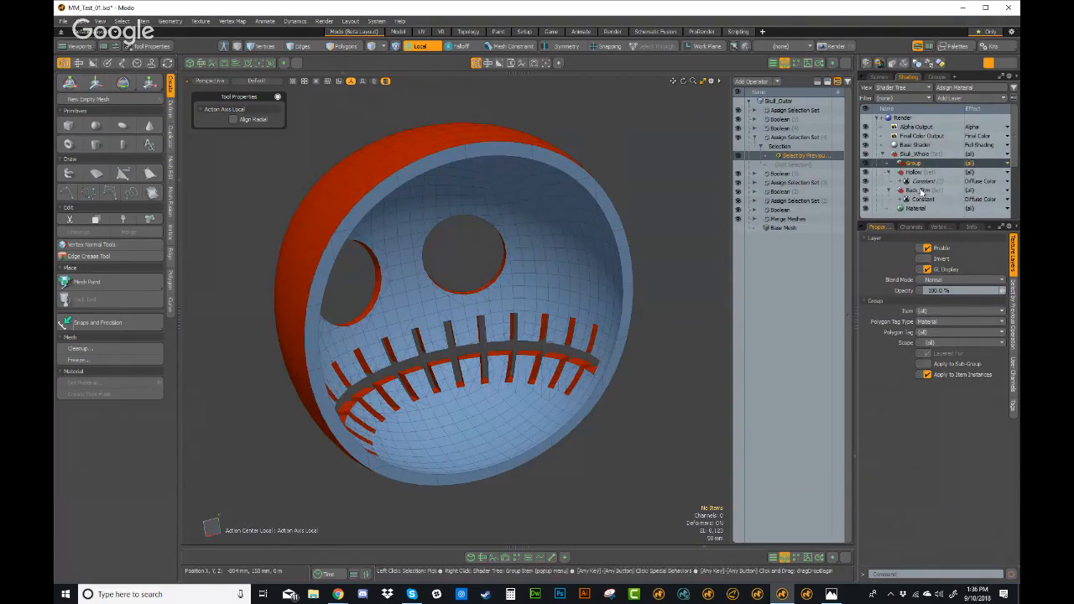
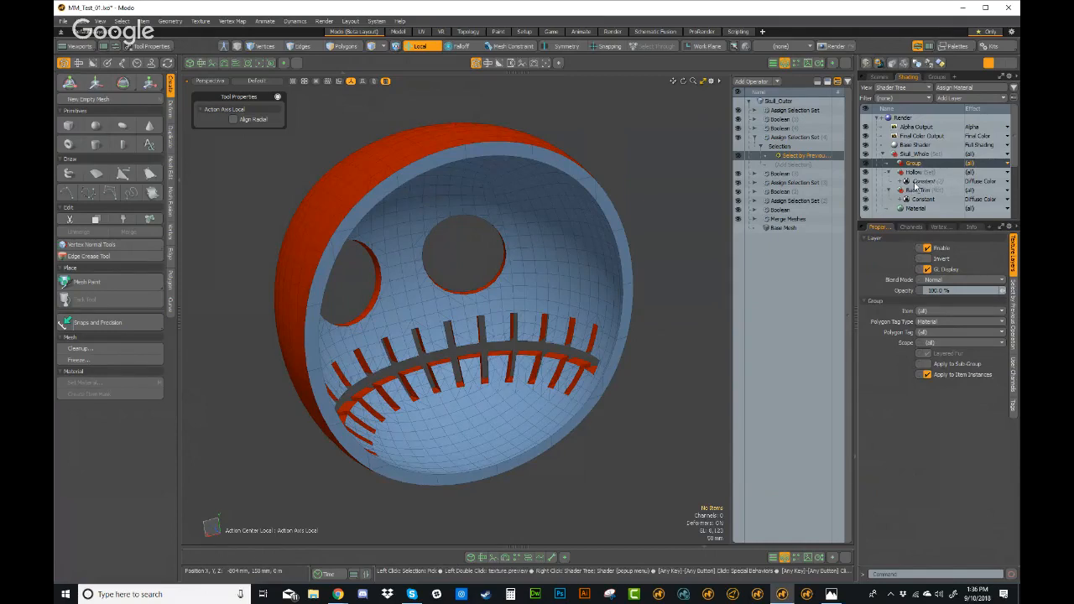
{"action": "right_click", "coordinate": [928, 183]}
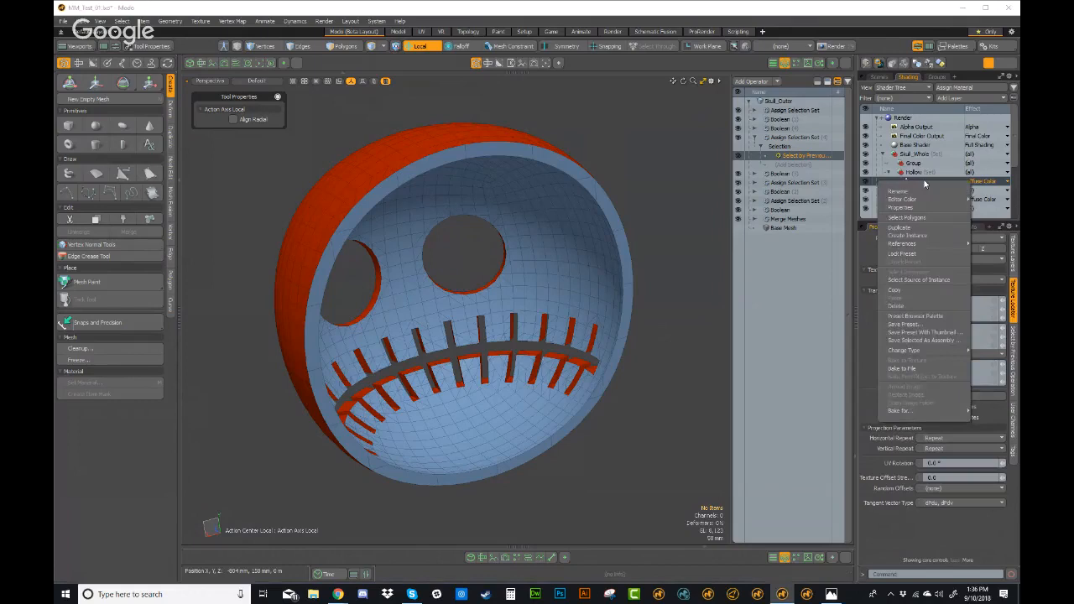
{"action": "left_click", "coordinate": [923, 227]}
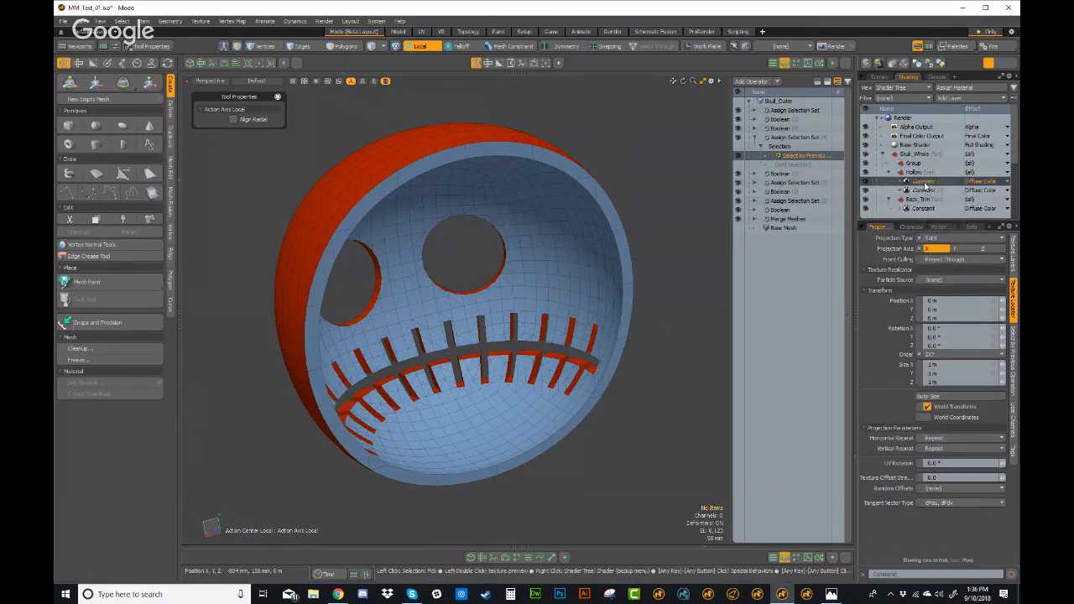
{"action": "left_click_drag", "start_coordinate": [925, 182], "coordinate": [927, 169]}
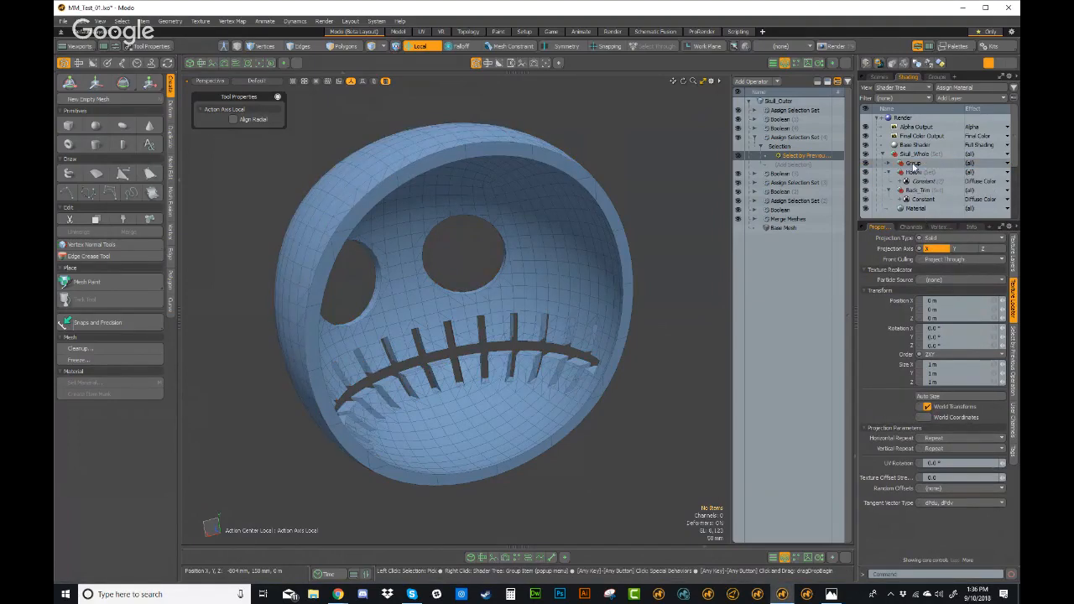
{"action": "left_click", "coordinate": [891, 165]}
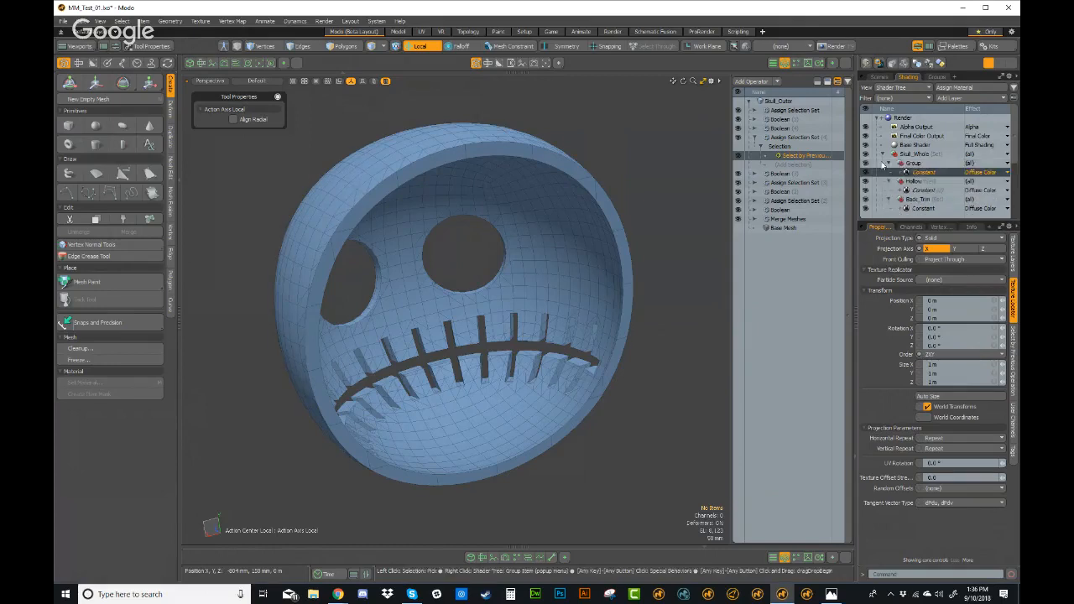
Step: Set the new group's polygon tag type to Selection Set and its polygon tag to Eyes, and collapse the Eyes Assign Selection Set
{"action": "left_click", "coordinate": [917, 164]}
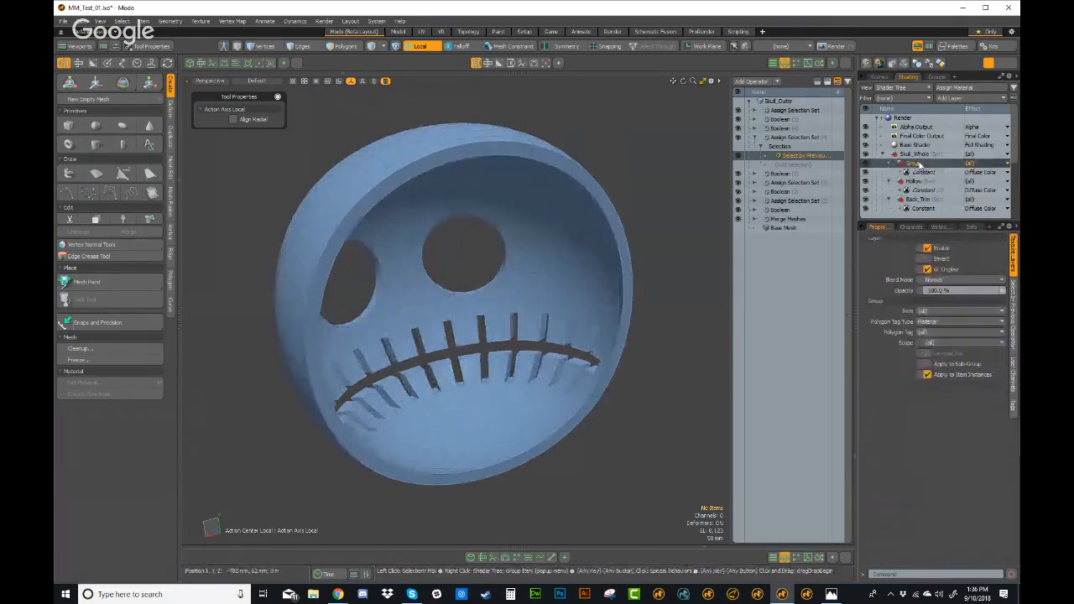
{"action": "left_click", "coordinate": [928, 325]}
{"action": "left_click", "coordinate": [928, 338]}
{"action": "left_click", "coordinate": [929, 333]}
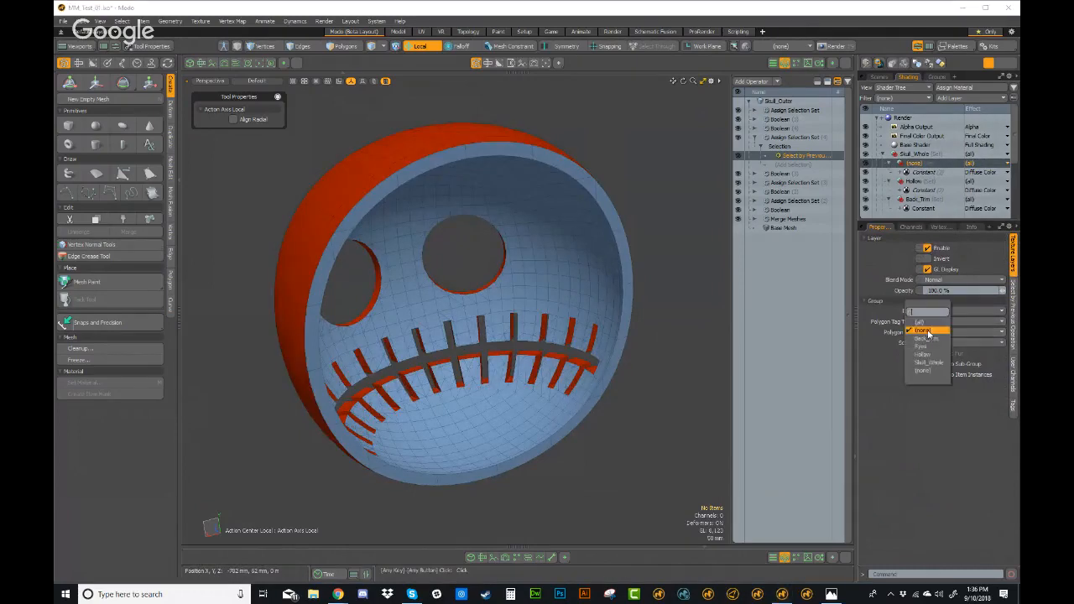
{"action": "left_click", "coordinate": [926, 351]}
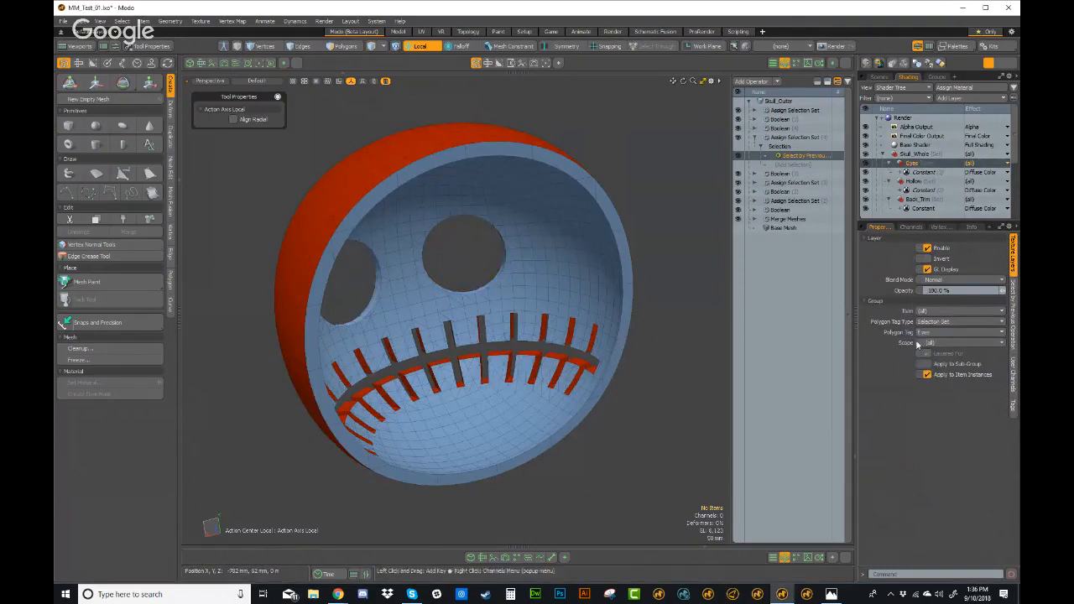
{"action": "left_click_drag", "start_coordinate": [568, 249], "coordinate": [676, 357], "text": "alt"}
{"action": "left_click_drag", "start_coordinate": [388, 319], "coordinate": [411, 334], "text": "ctrl+alt"}
{"action": "left_click_drag", "start_coordinate": [411, 334], "coordinate": [364, 322], "text": "alt"}
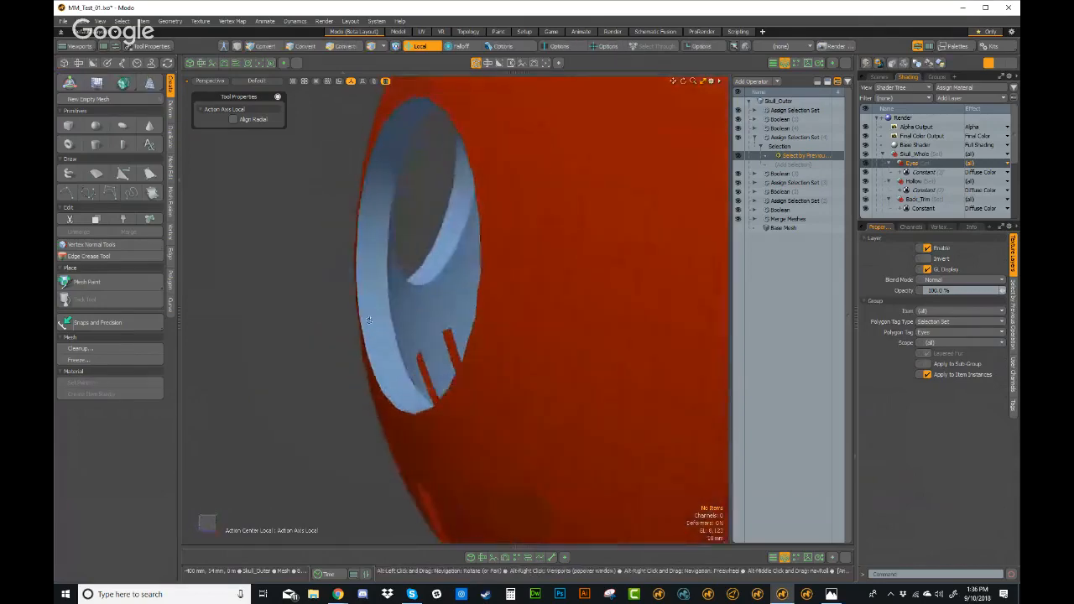
{"action": "left_click_drag", "start_coordinate": [446, 302], "coordinate": [435, 296], "text": "ctrl+alt"}
{"action": "left_click_drag", "start_coordinate": [435, 296], "coordinate": [485, 251], "text": "alt"}
{"action": "left_click", "coordinate": [760, 146]}
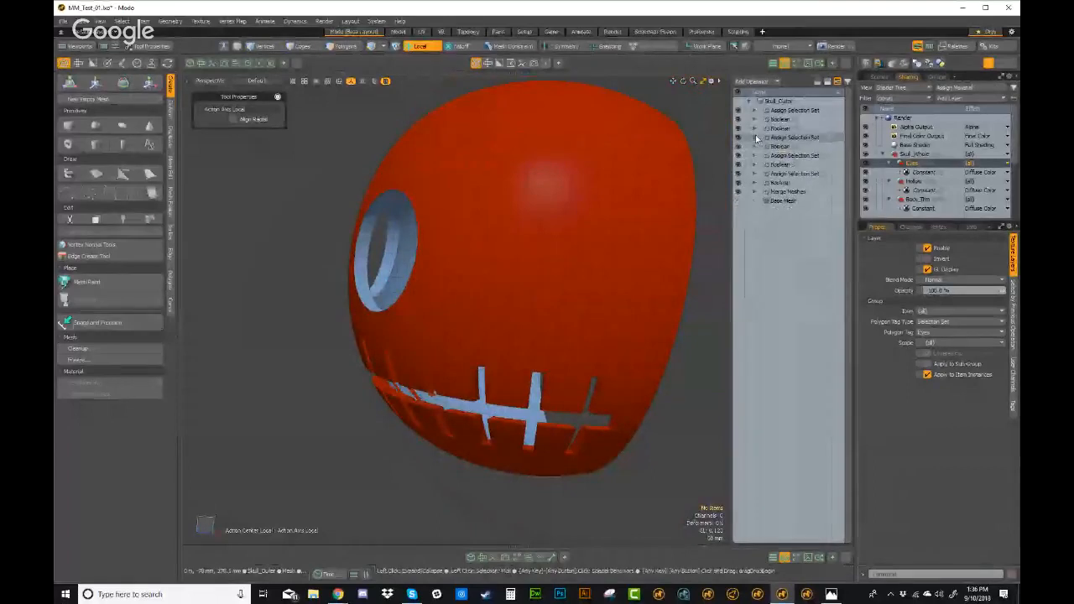
Step: Add an Assign Selection Set above Boolean (4), with selection type Polygon and the name Mouth
{"action": "left_click", "coordinate": [777, 128]}
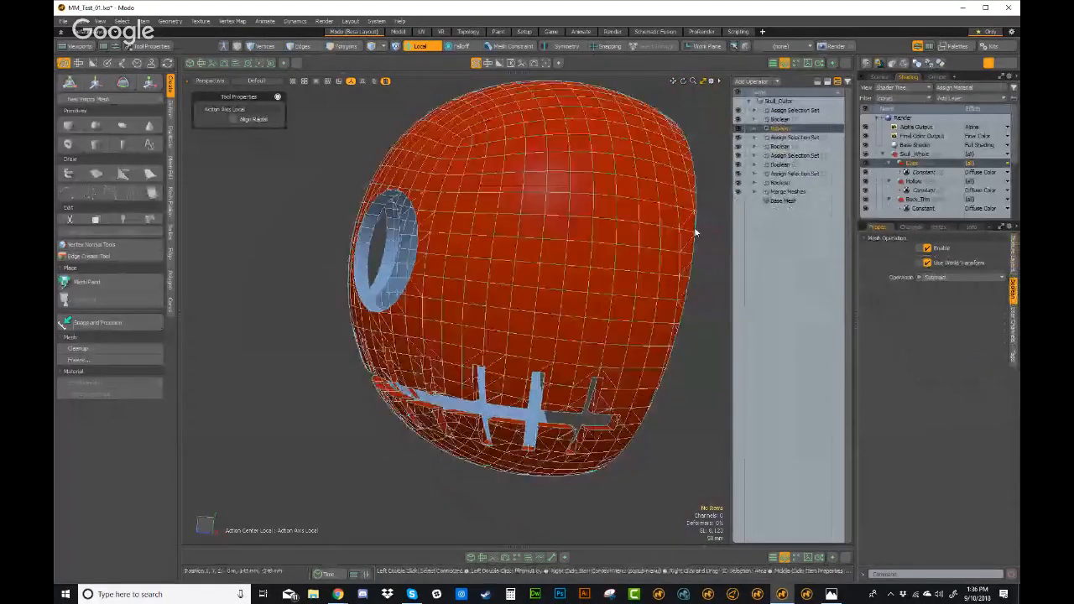
{"action": "left_click", "coordinate": [752, 81]}
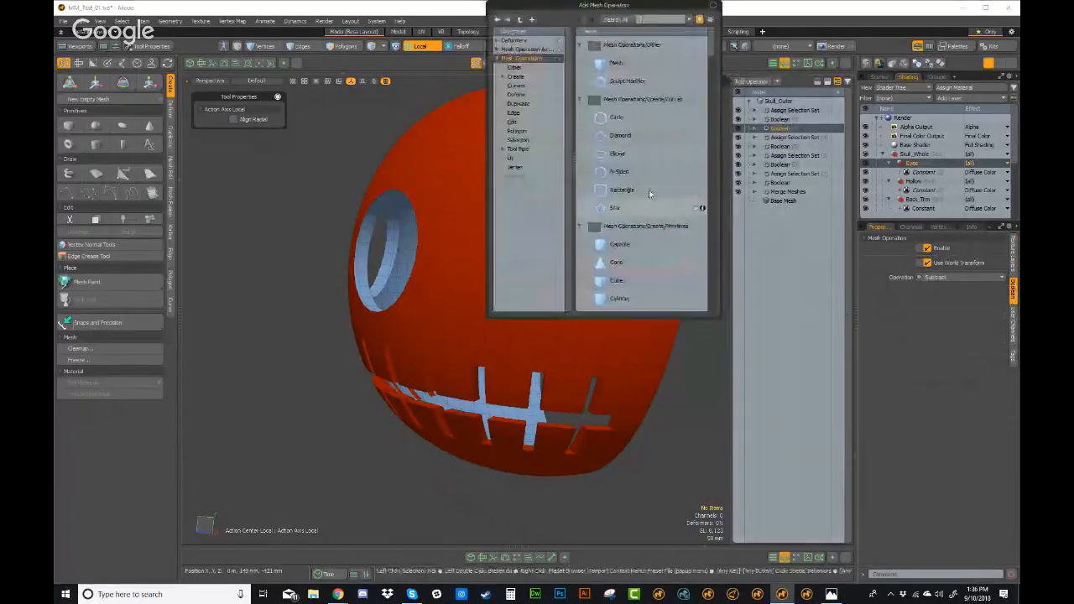
{"action": "type", "text": "se"}
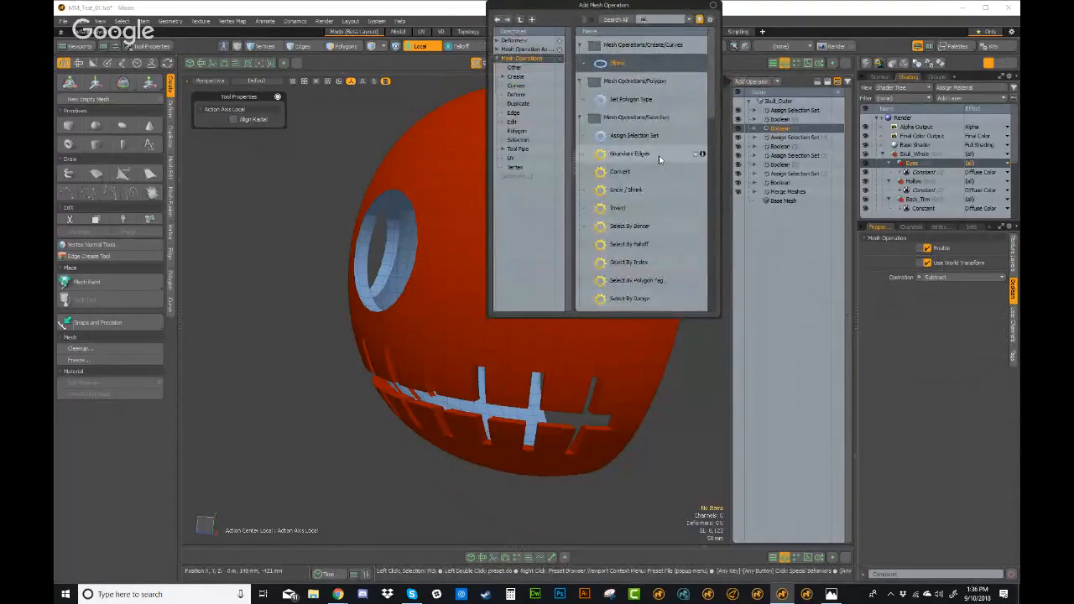
{"action": "type", "text": "le"}
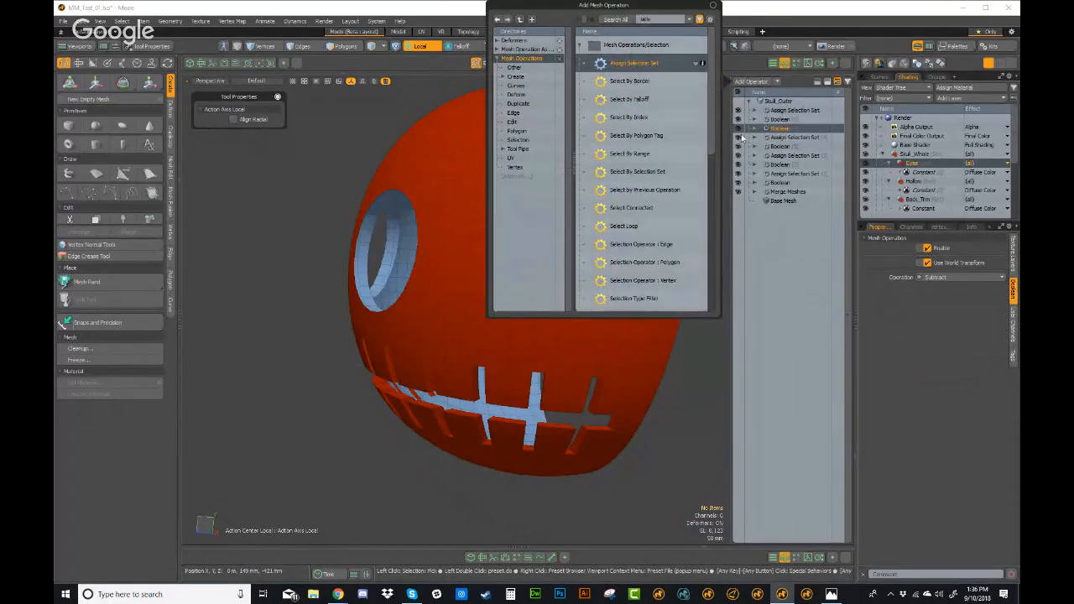
{"action": "double_click", "coordinate": [632, 62]}
{"action": "left_click", "coordinate": [942, 263]}
{"action": "left_click", "coordinate": [943, 276]}
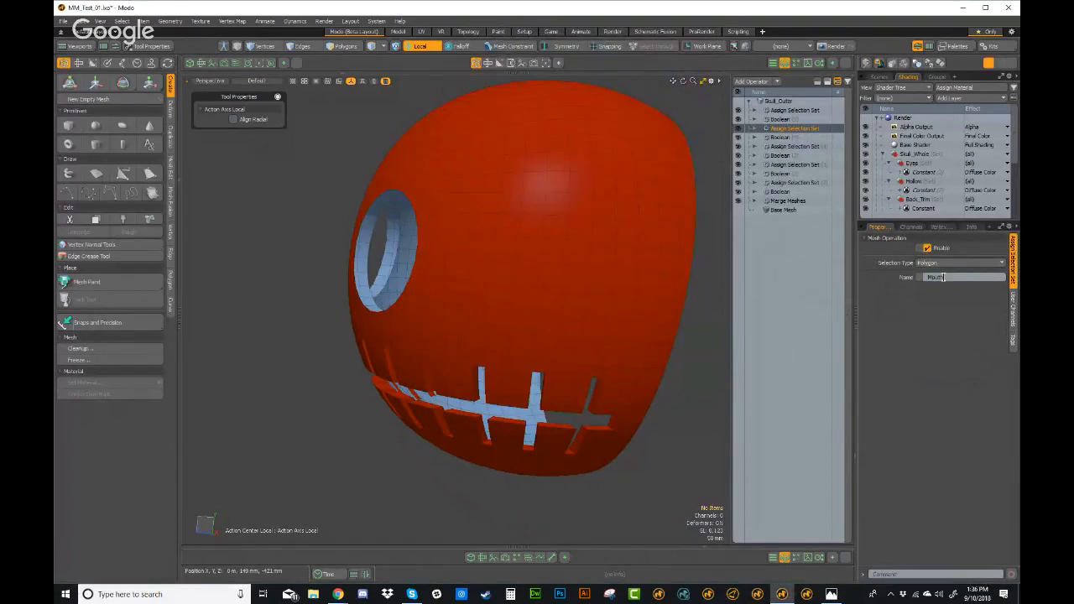
Step: Feed the Mouth selection set with a new Select by Previous Operation using Boolean (4) and Polygons from Driver Surface
{"action": "left_click", "coordinate": [756, 128]}
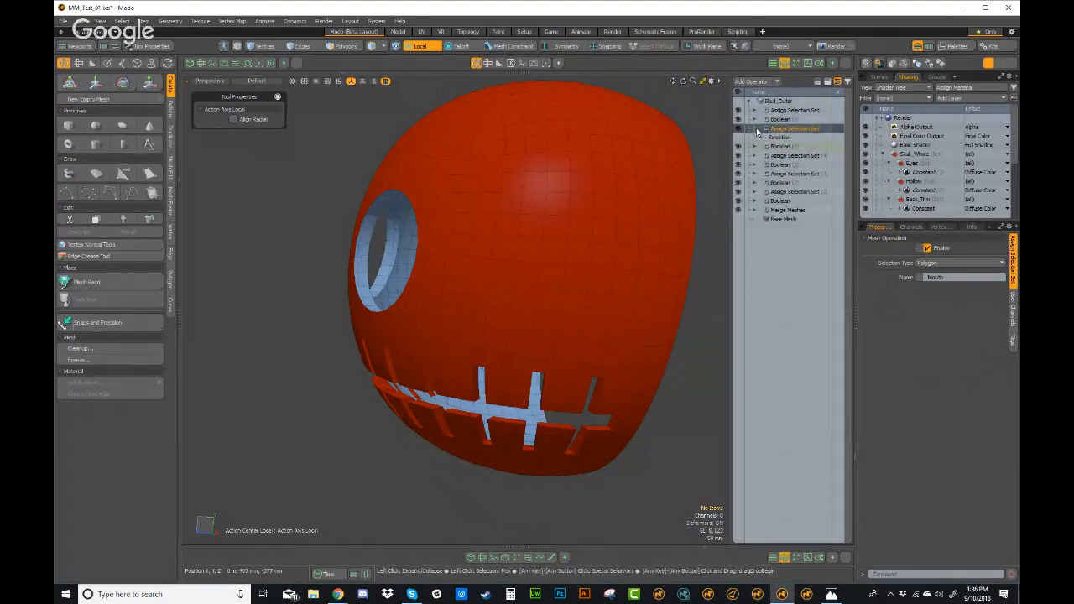
{"action": "left_click", "coordinate": [761, 138]}
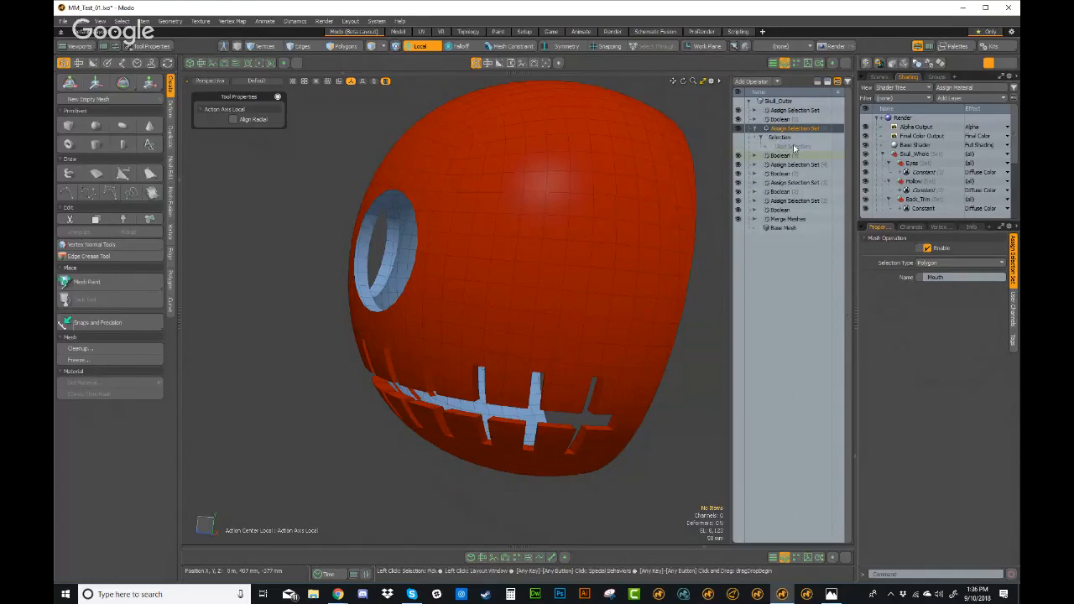
{"action": "left_click", "coordinate": [793, 146]}
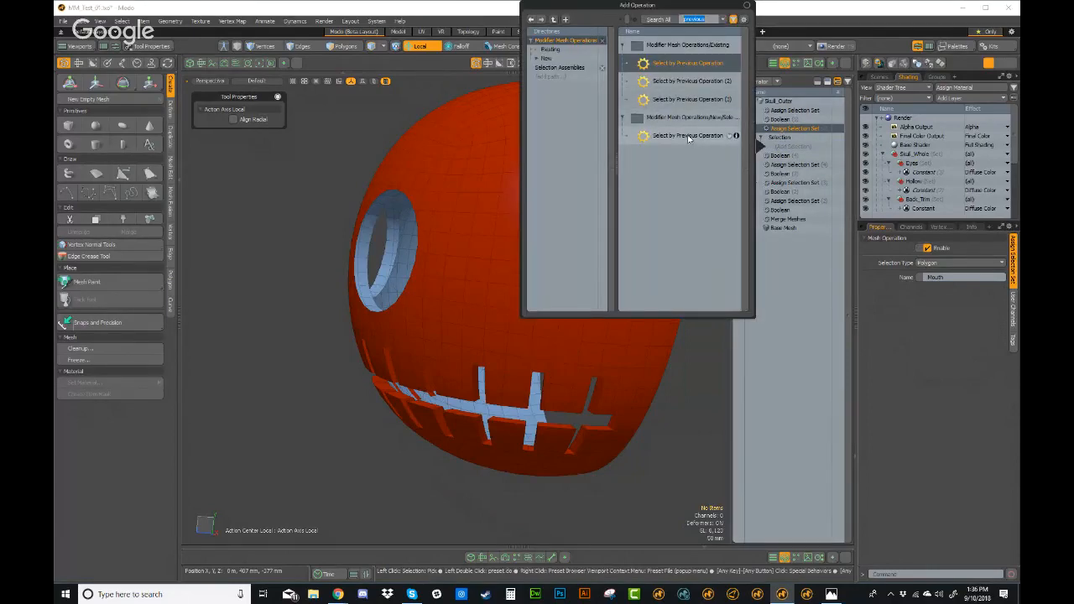
{"action": "left_click", "coordinate": [692, 137]}
{"action": "double_click", "coordinate": [692, 136]}
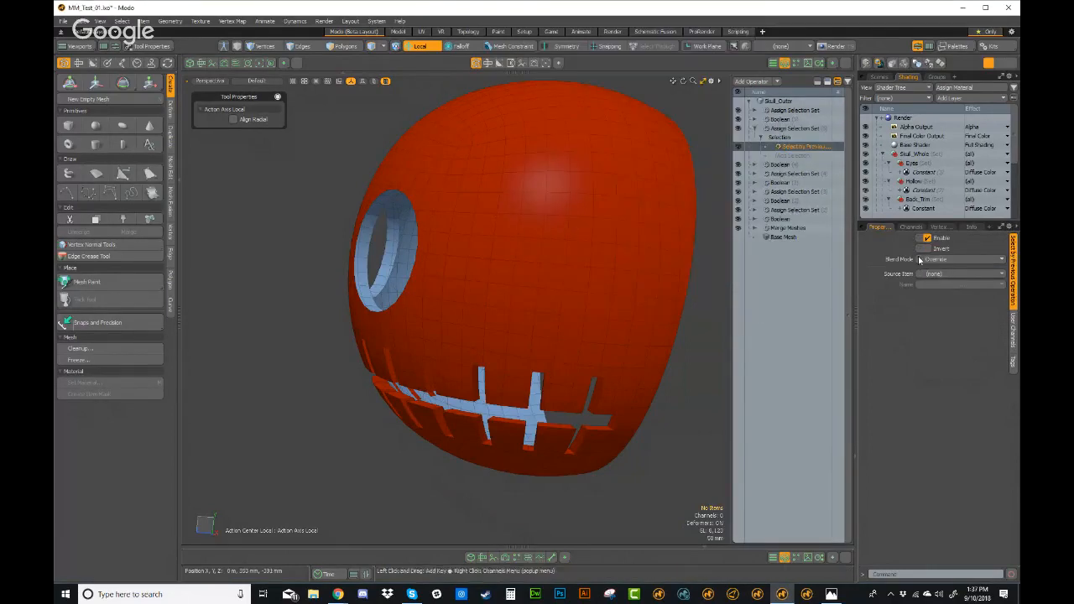
{"action": "left_click", "coordinate": [934, 274]}
{"action": "left_click", "coordinate": [943, 319]}
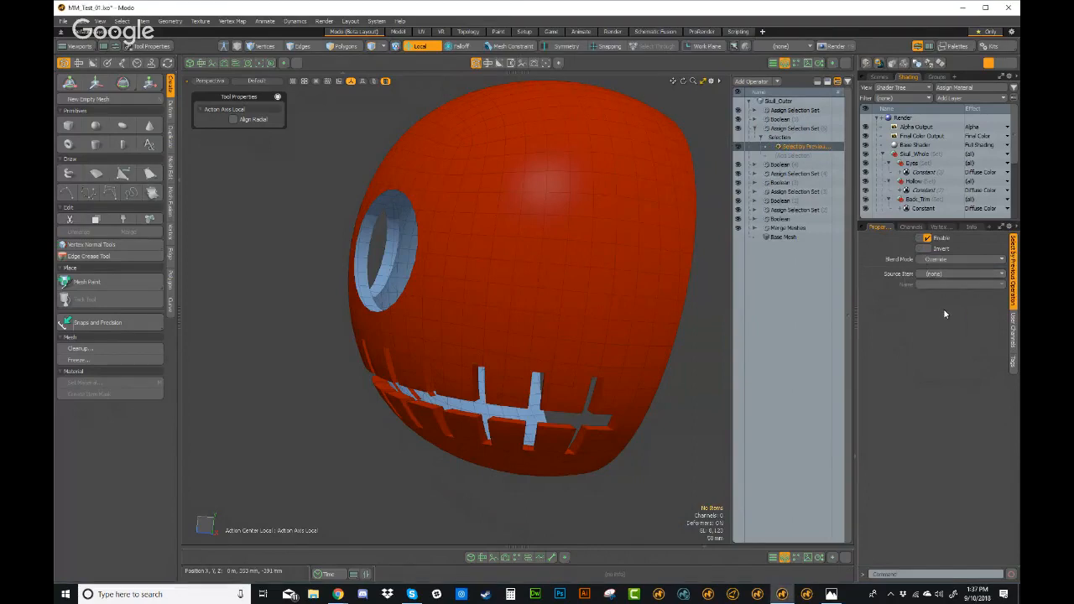
{"action": "left_click", "coordinate": [944, 287]}
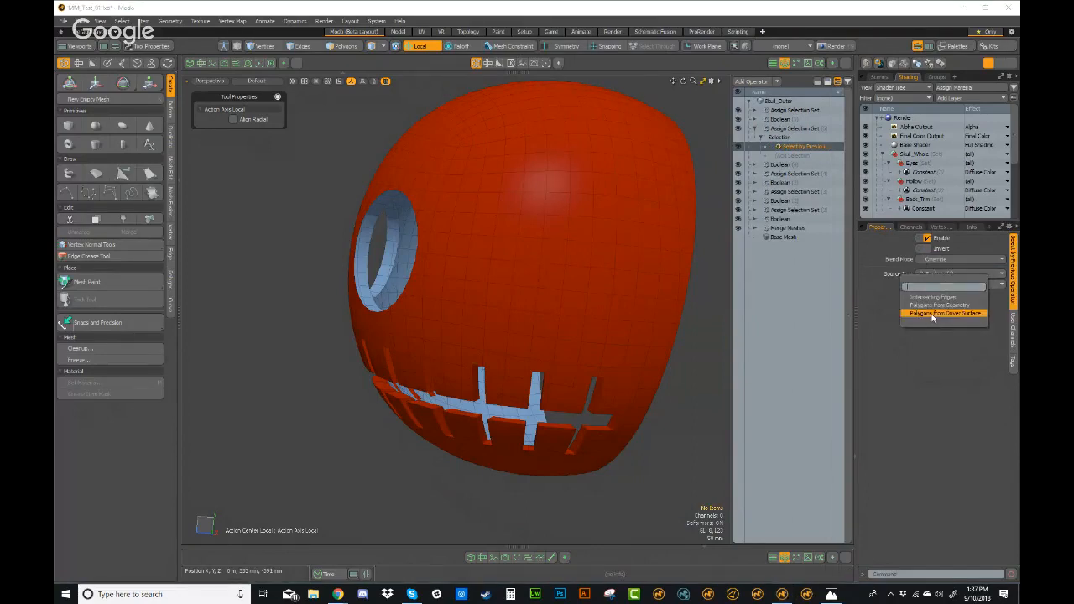
{"action": "left_click", "coordinate": [932, 314]}
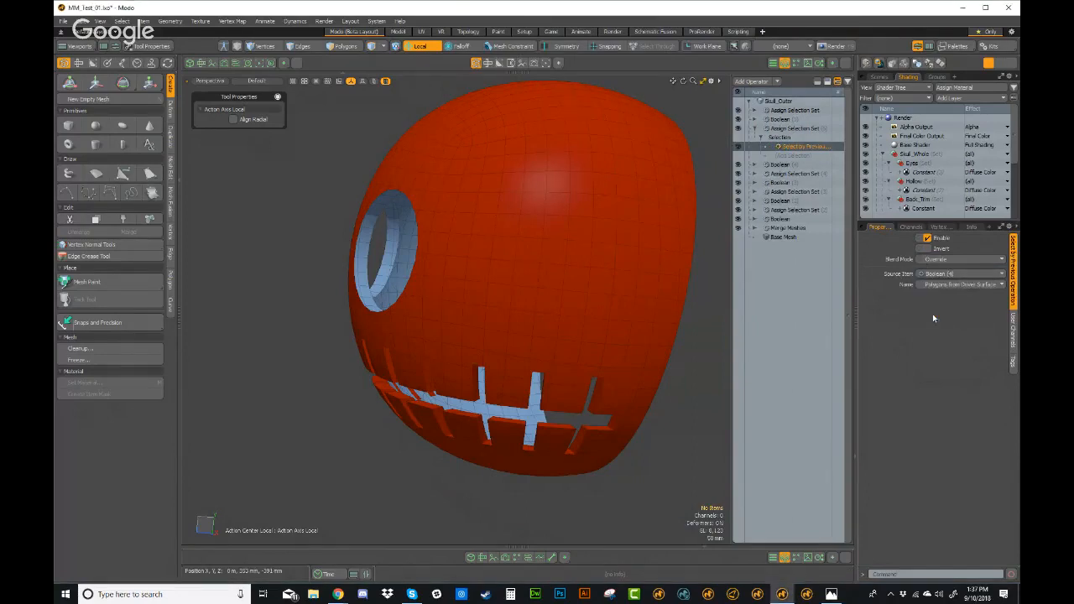
Step: Add another group inside the Skull_Whole material group and place it above Eyes
{"action": "left_click", "coordinate": [928, 155]}
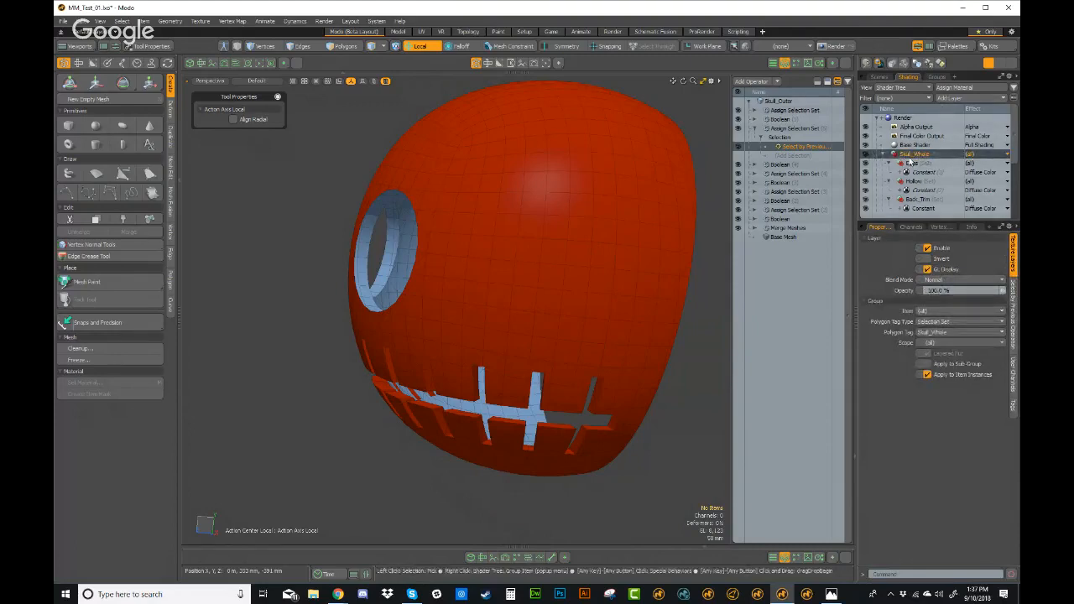
{"action": "left_click", "coordinate": [944, 97]}
{"action": "left_click", "coordinate": [948, 126]}
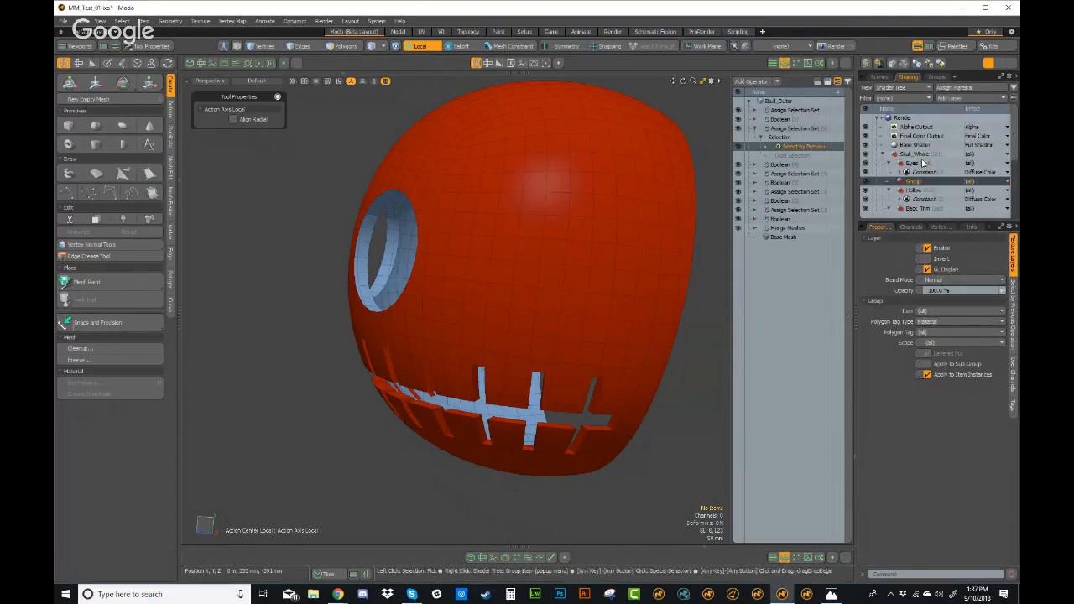
{"action": "left_click_drag", "start_coordinate": [920, 162], "coordinate": [920, 170]}
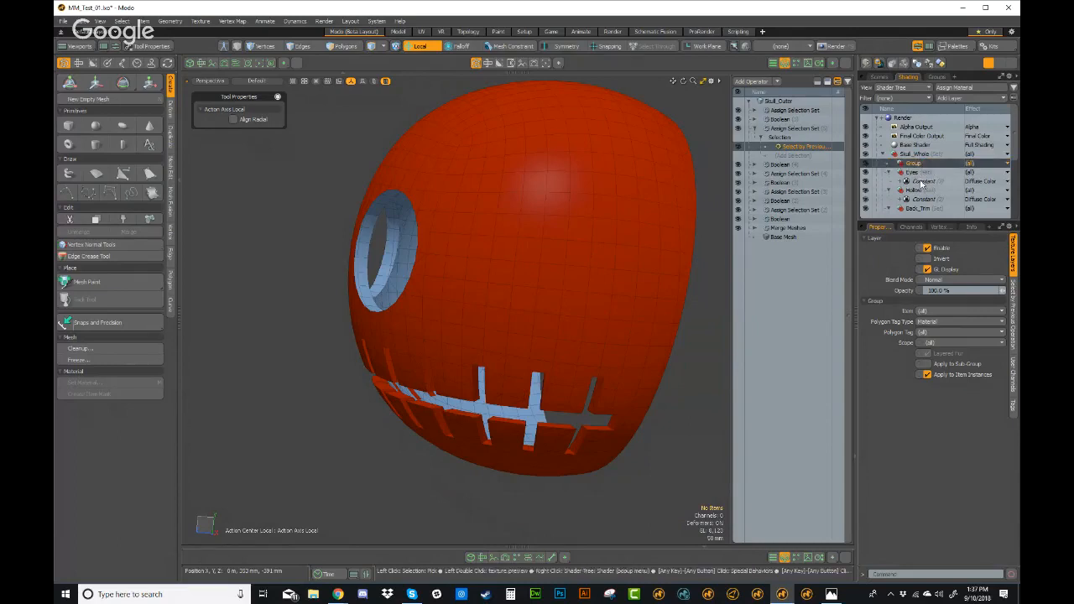
Step: Duplicate the Constant layer of the Eyes group and move the copy into the new group above it
{"action": "left_click", "coordinate": [922, 181]}
{"action": "right_click", "coordinate": [928, 183]}
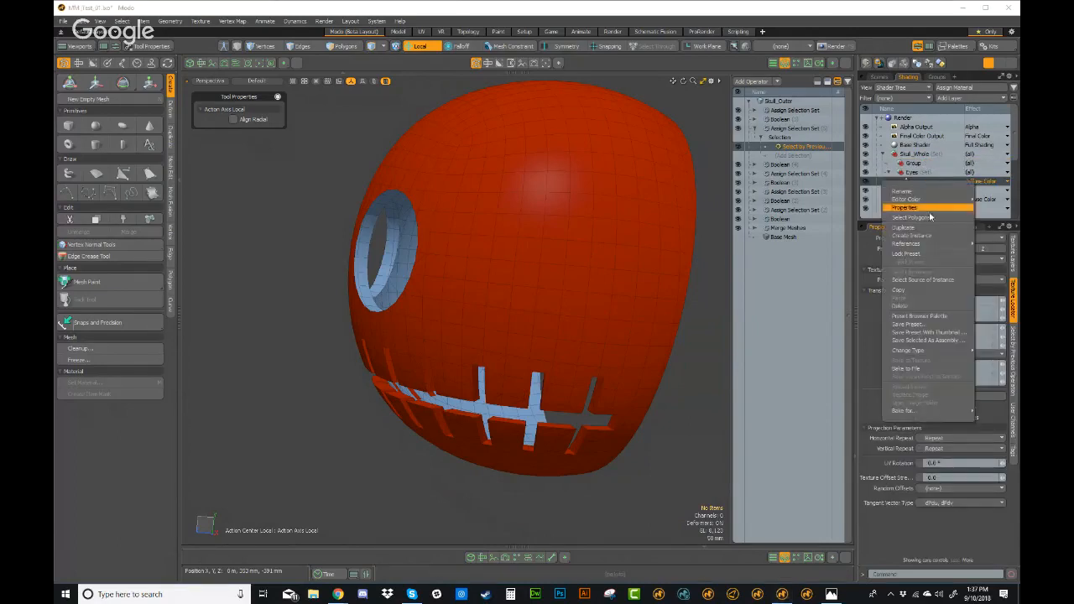
{"action": "left_click", "coordinate": [922, 237]}
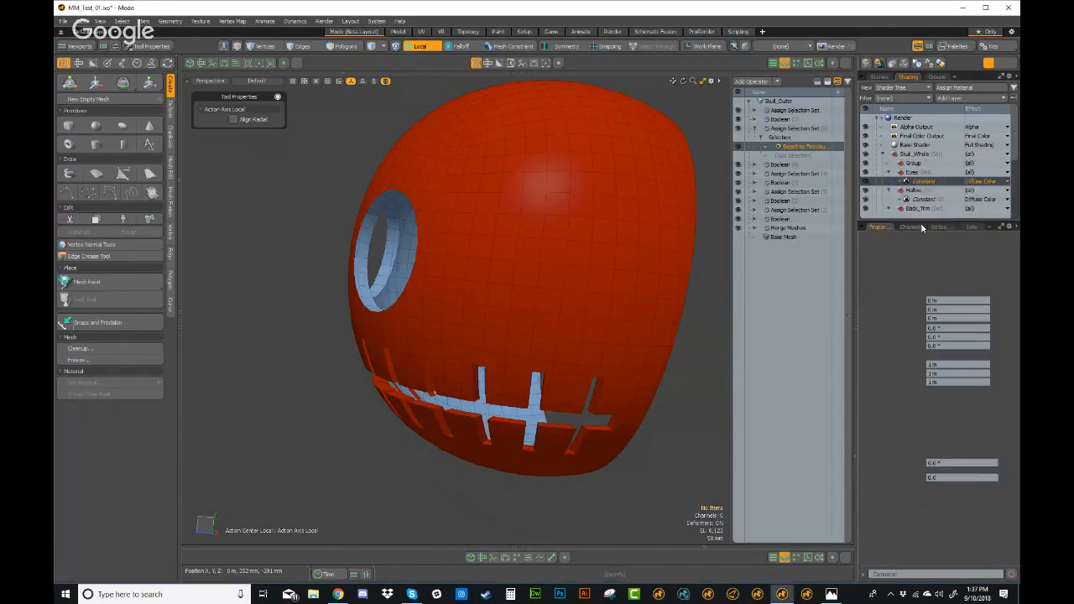
{"action": "left_click_drag", "start_coordinate": [933, 166], "coordinate": [926, 168]}
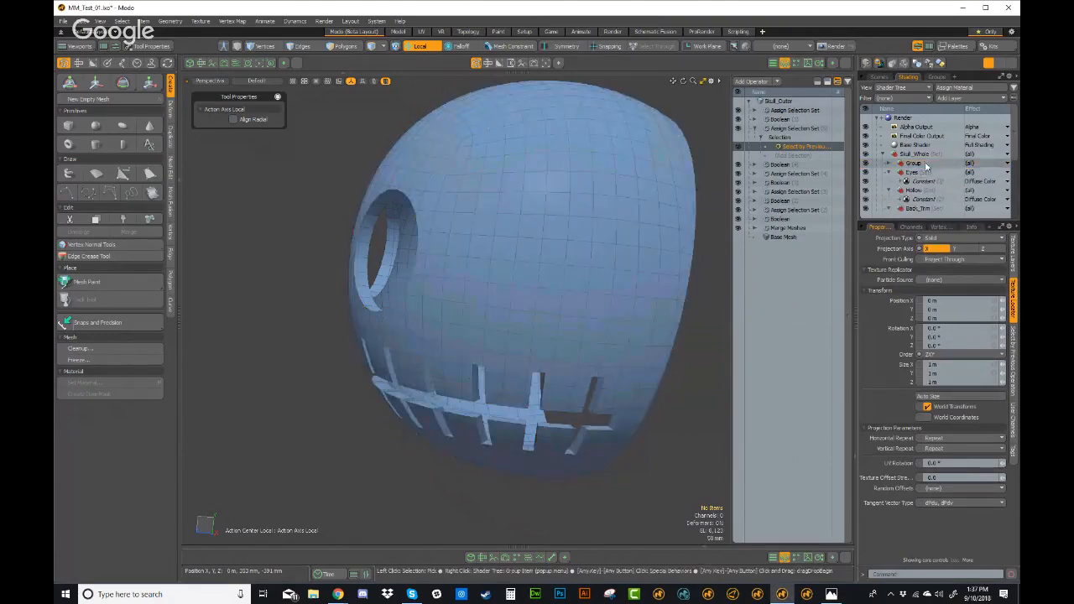
{"action": "scroll", "coordinate": [520, 248], "scroll_direction": "down", "scroll_amount": 4}
{"action": "left_click_drag", "start_coordinate": [537, 245], "coordinate": [394, 294], "text": "alt"}
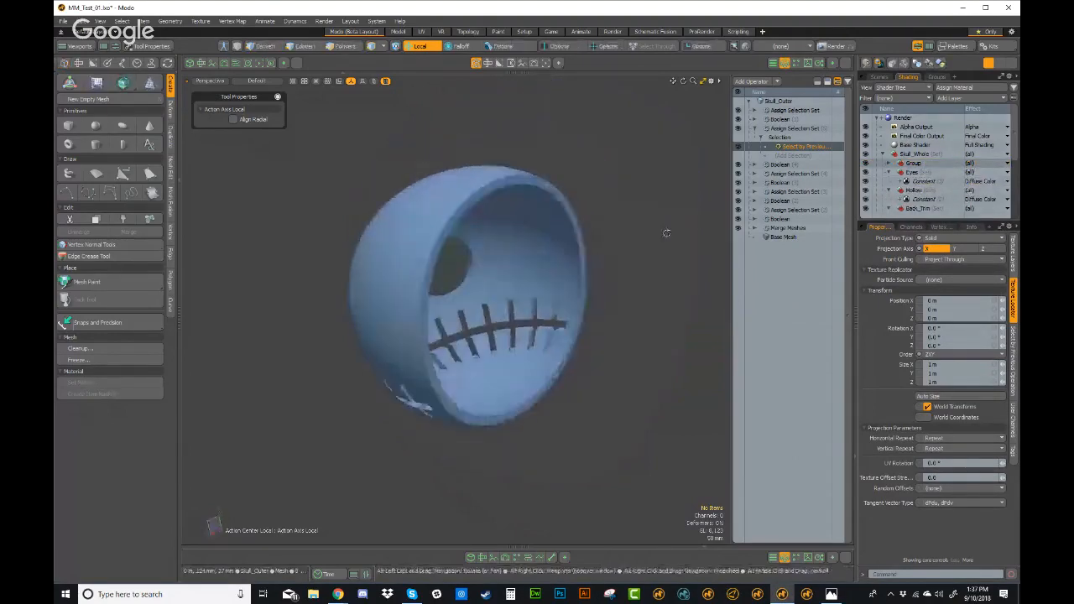
Step: Set the new group above Eyes to use the Selection Set polygon tag type with the Mouth tag
{"action": "left_click", "coordinate": [915, 163]}
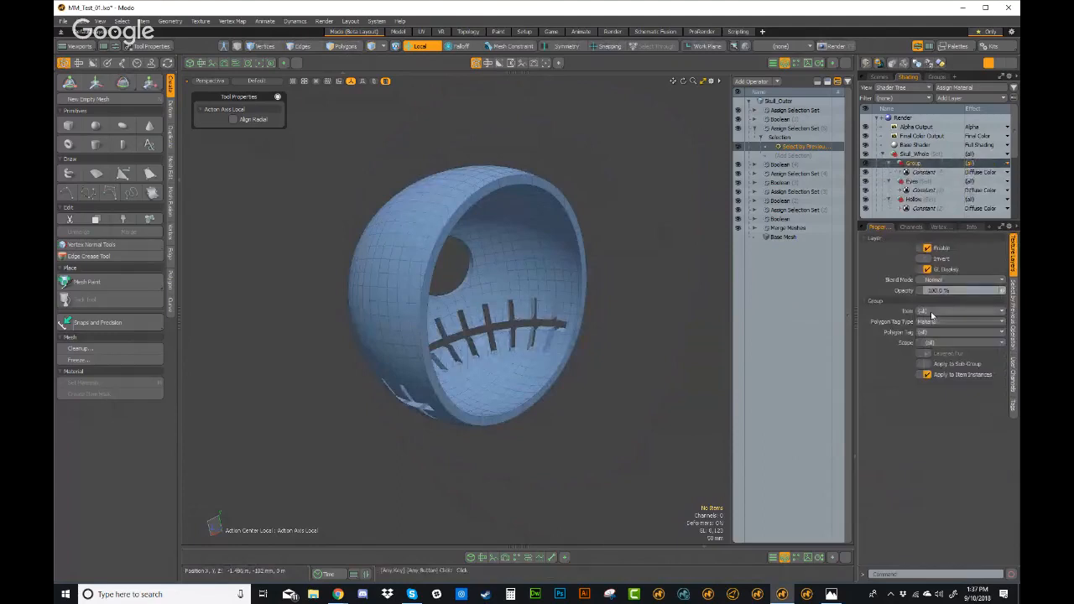
{"action": "left_click", "coordinate": [933, 322]}
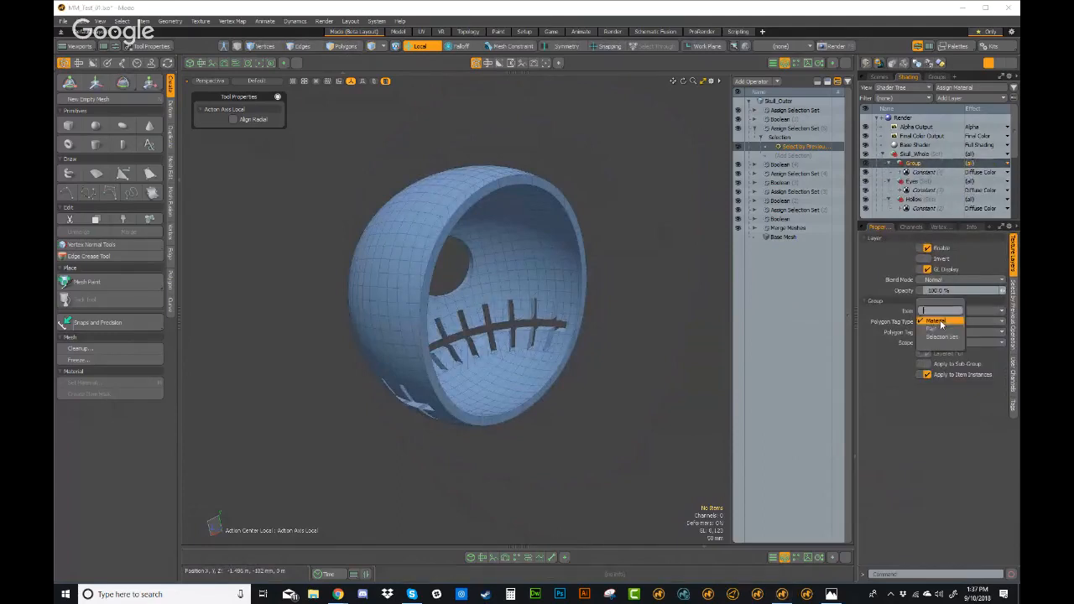
{"action": "left_click", "coordinate": [939, 336]}
{"action": "left_click", "coordinate": [932, 333]}
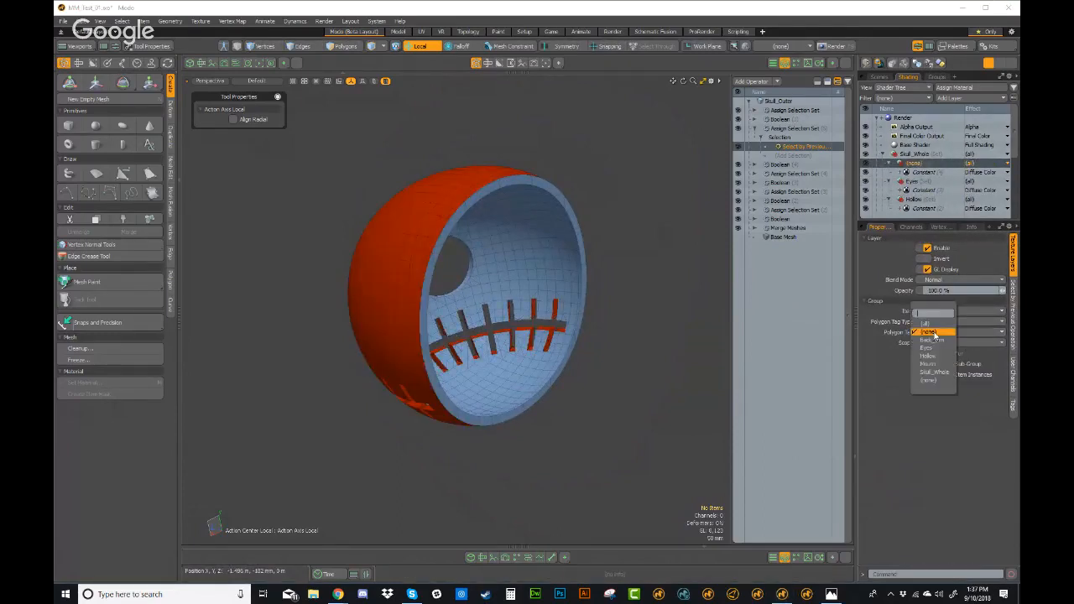
{"action": "left_click", "coordinate": [930, 364]}
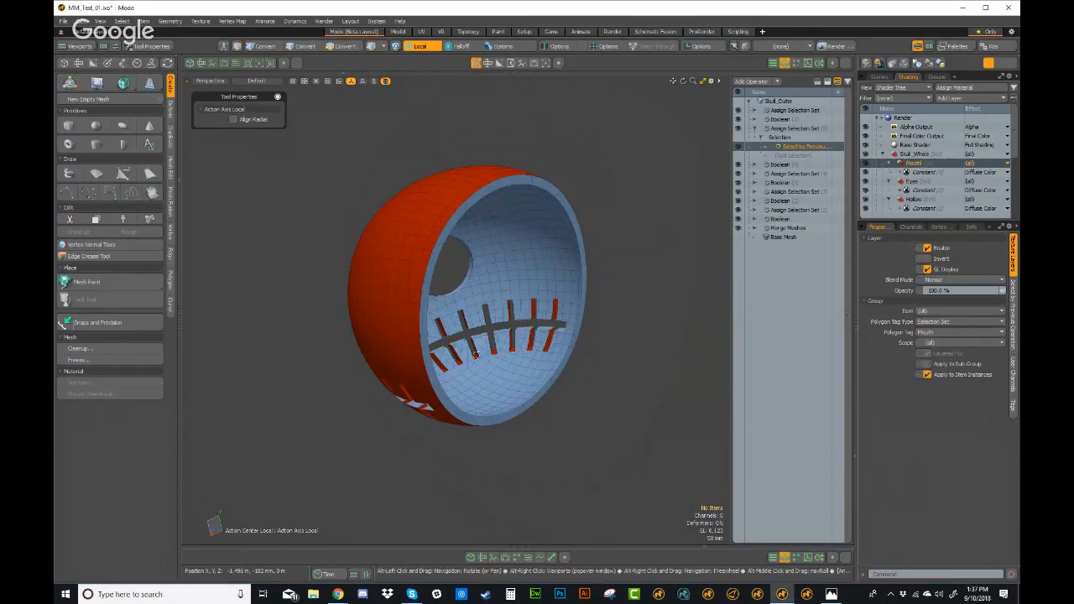
Step: Examine the shading around the skull's eye holes and mouth cuts from the front
{"action": "left_click_drag", "start_coordinate": [503, 319], "coordinate": [398, 263], "text": "alt"}
{"action": "key", "text": "3"}
{"action": "left_click_drag", "start_coordinate": [401, 327], "coordinate": [434, 246], "text": "alt"}
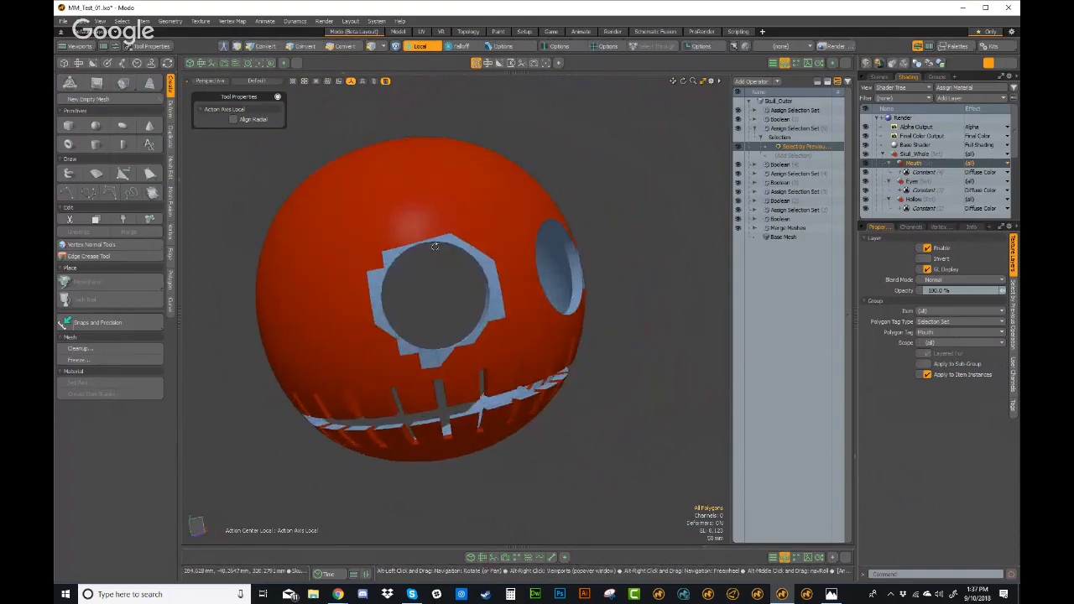
{"action": "scroll", "coordinate": [475, 289], "scroll_direction": "up", "scroll_amount": 5}
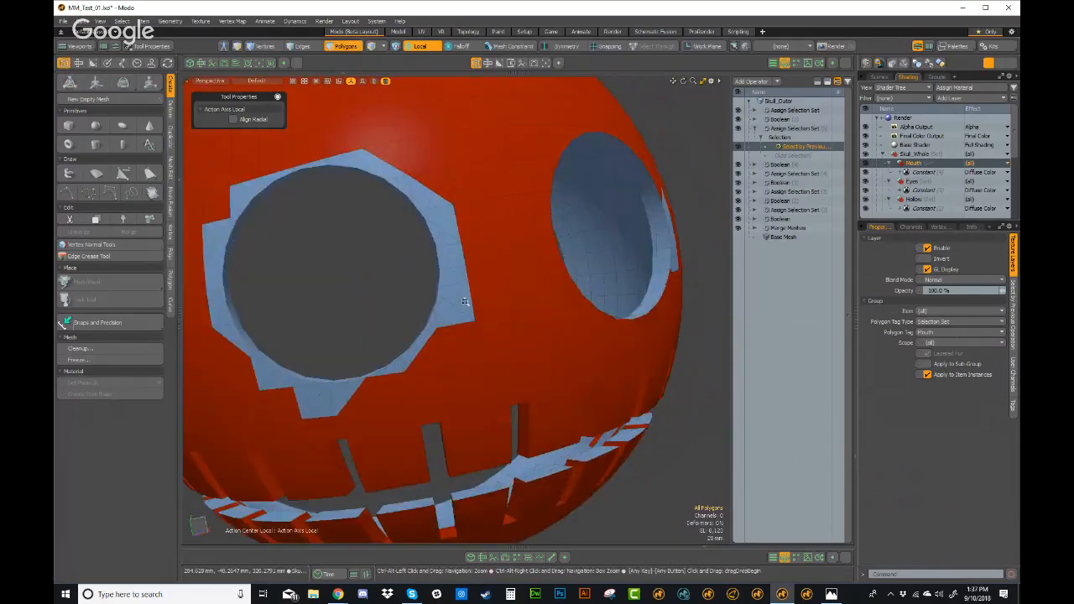
{"action": "key", "text": "3"}
{"action": "key", "text": "Escape"}
{"action": "left_click_drag", "start_coordinate": [457, 324], "coordinate": [462, 292], "text": "ctrl+alt"}
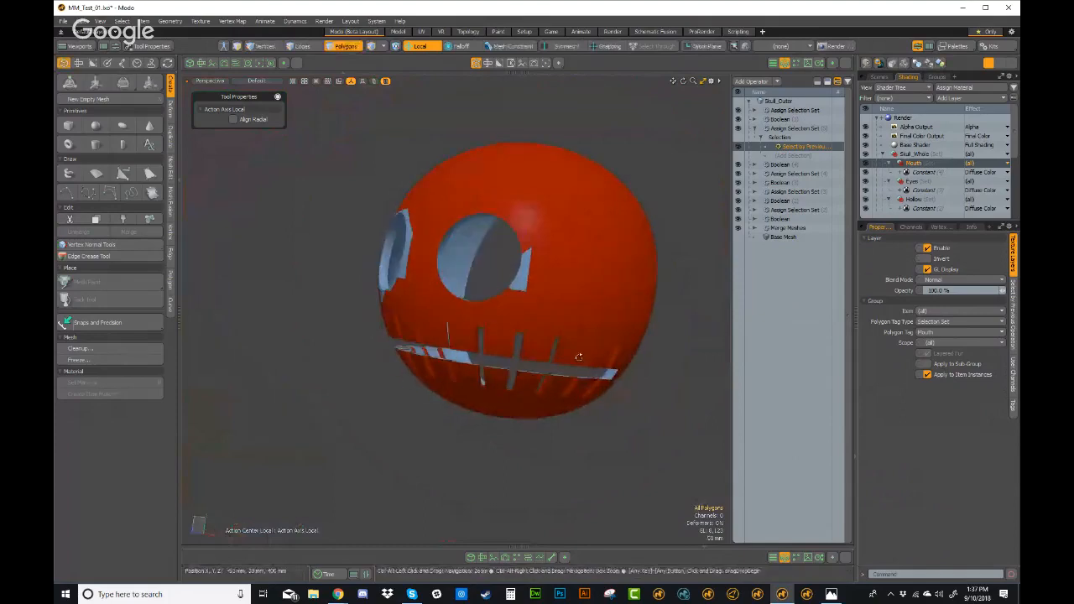
Step: Add an Assign Selection Set above the topmost Boolean, with selection type Polygon and the name Teeth
{"action": "left_click", "coordinate": [755, 129]}
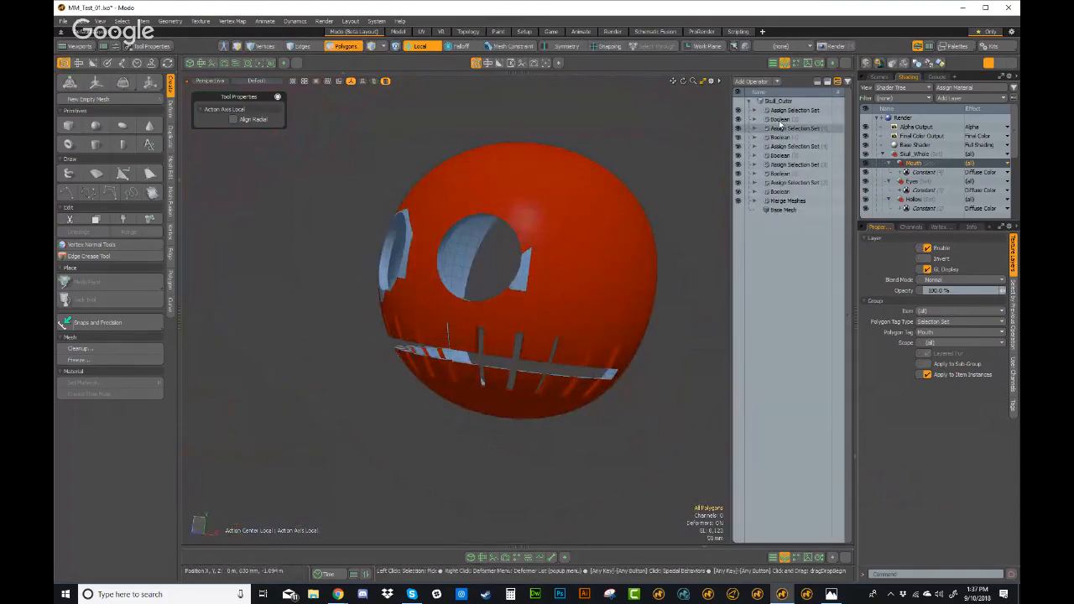
{"action": "left_click", "coordinate": [779, 119]}
{"action": "left_click", "coordinate": [753, 82]}
{"action": "type", "text": "select"}
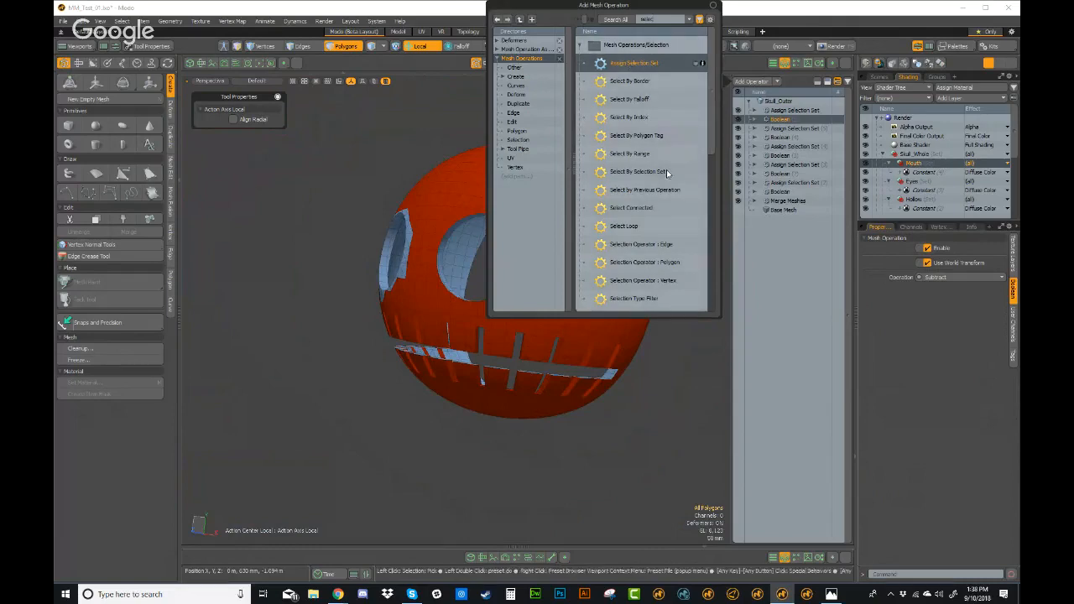
{"action": "key", "text": "Return"}
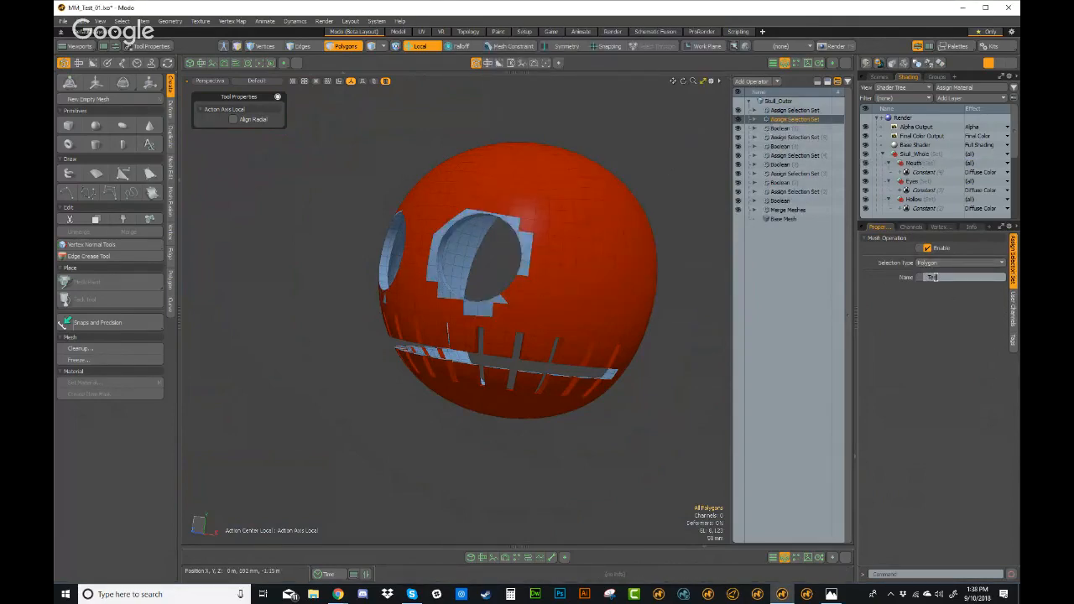
{"action": "key", "text": "Return"}
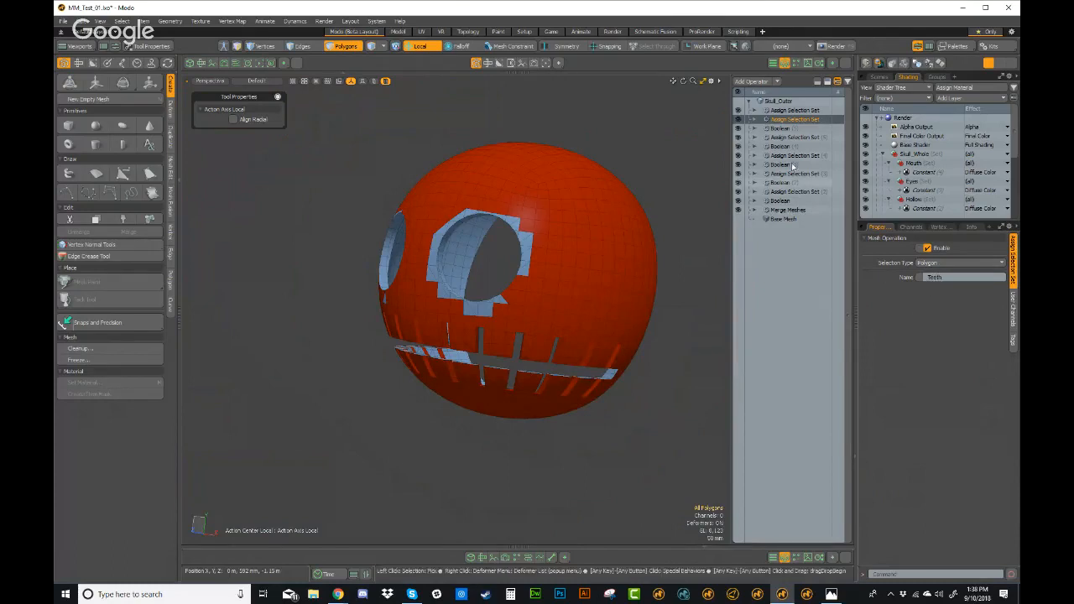
Step: Feed the Teeth selection set with a new Select by Previous Operation using Boolean (5) and Polygons from Driver Surface
{"action": "left_click", "coordinate": [755, 120]}
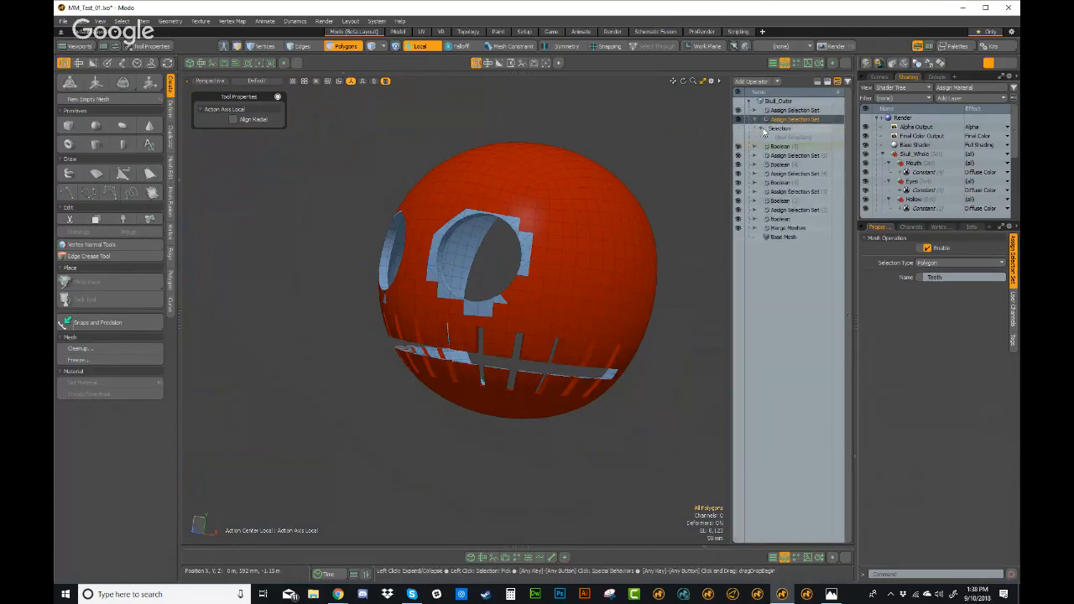
{"action": "left_click", "coordinate": [788, 137]}
{"action": "left_click", "coordinate": [689, 155]}
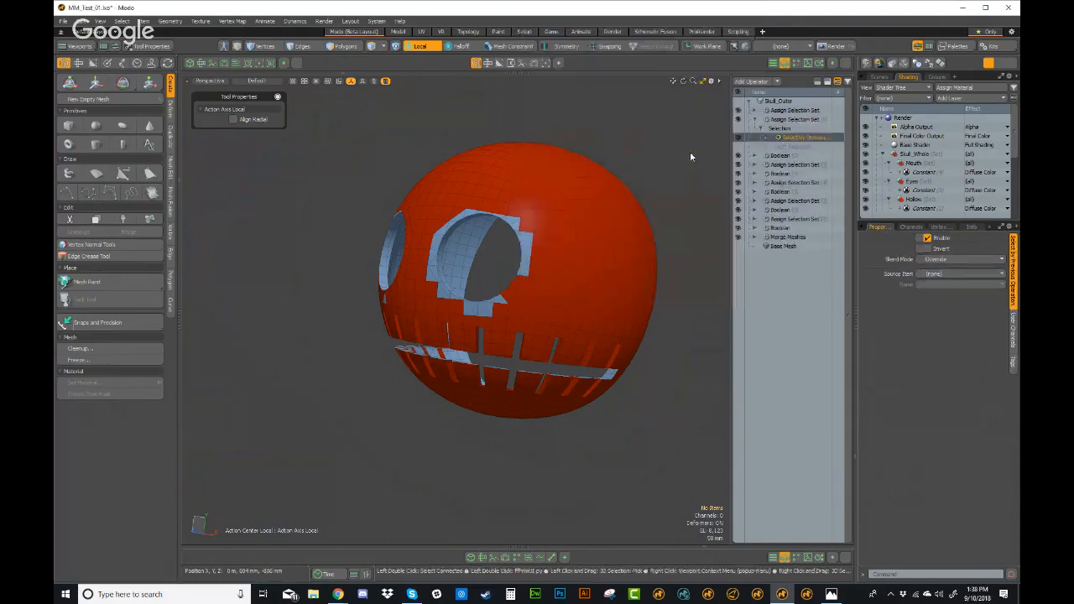
{"action": "left_click", "coordinate": [938, 273]}
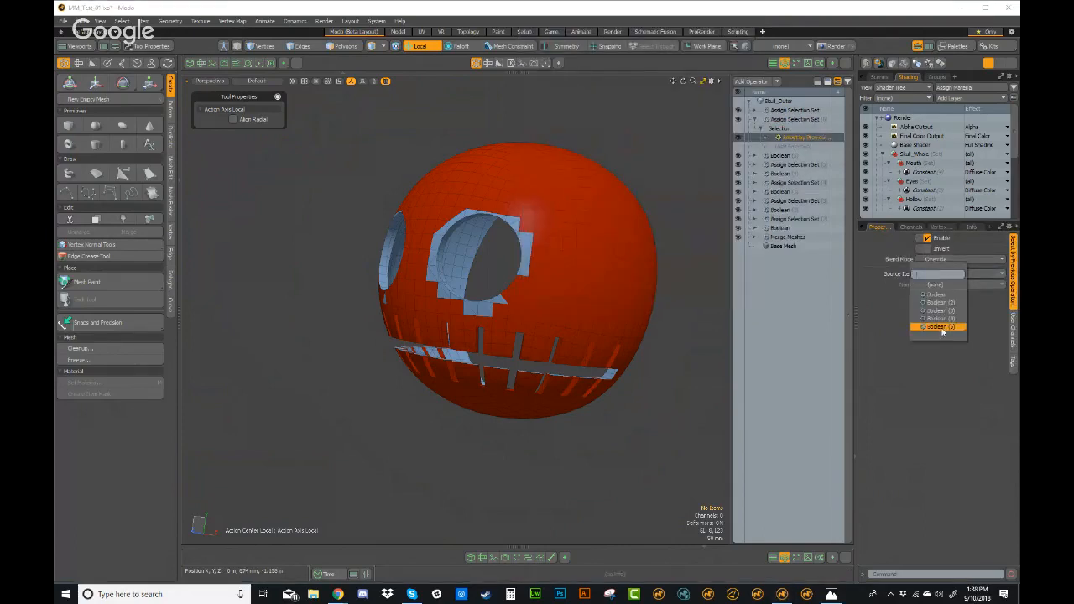
{"action": "left_click", "coordinate": [941, 327]}
{"action": "left_click", "coordinate": [943, 284]}
{"action": "left_click", "coordinate": [940, 312]}
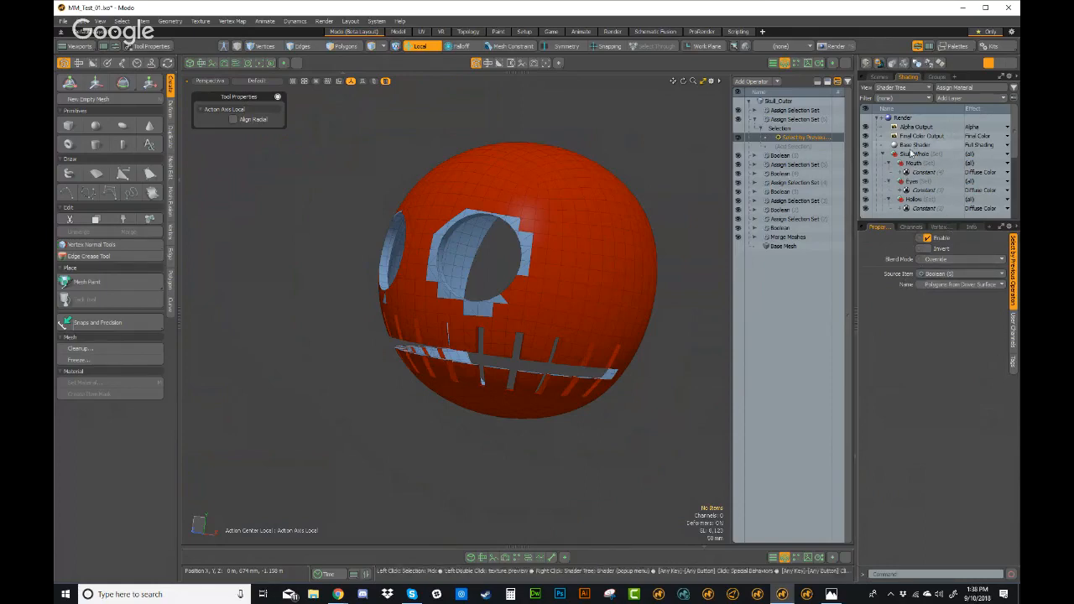
Step: Add another group inside the Skull_Whole material group and place it above Mouth
{"action": "left_click", "coordinate": [914, 153]}
{"action": "left_click", "coordinate": [958, 98]}
{"action": "left_click", "coordinate": [945, 127]}
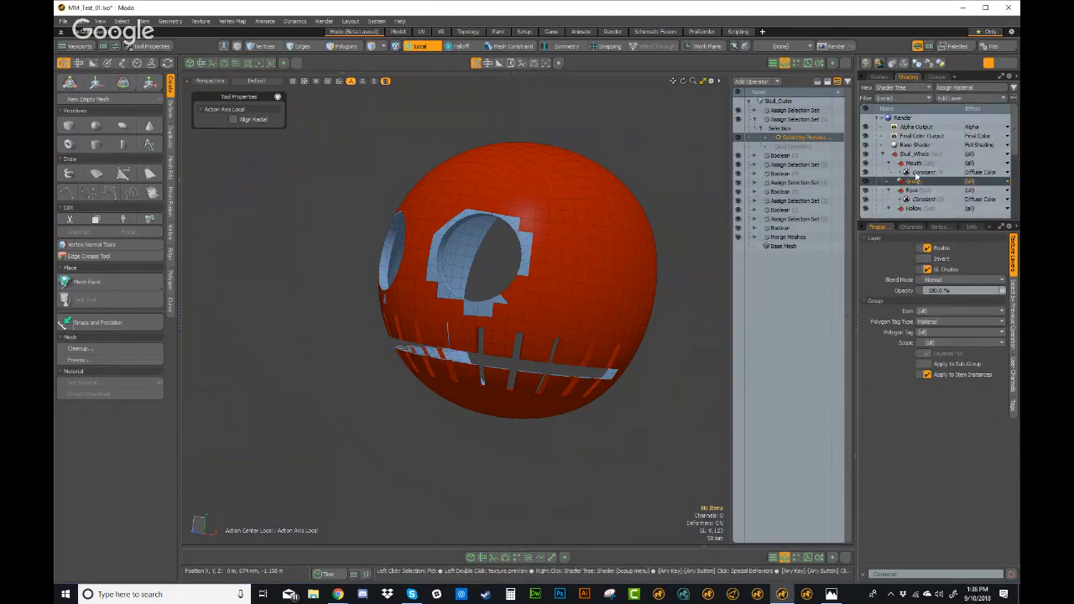
{"action": "left_click_drag", "start_coordinate": [924, 164], "coordinate": [918, 171]}
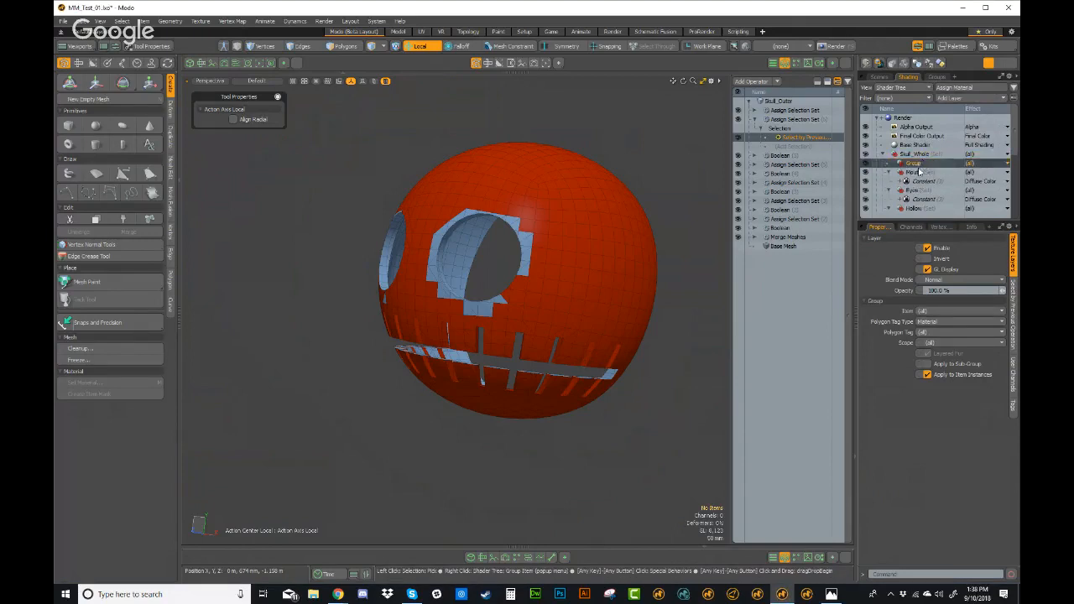
Step: Duplicate the Constant layer of the Mouth group and move the copy into the new group above it
{"action": "left_click", "coordinate": [923, 181]}
{"action": "right_click", "coordinate": [922, 181]}
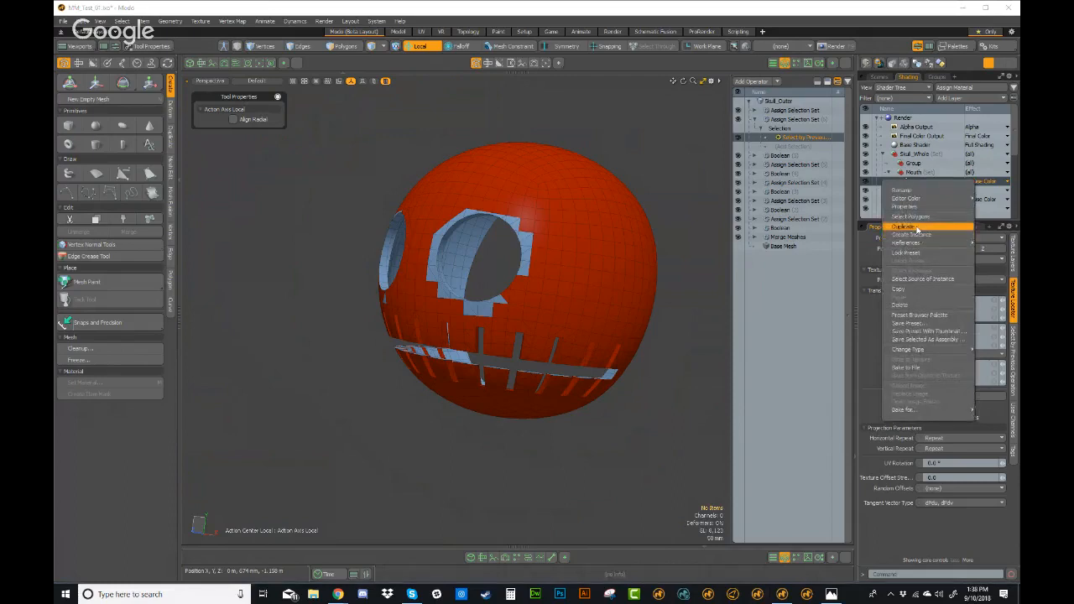
{"action": "left_click", "coordinate": [917, 227]}
{"action": "left_click_drag", "start_coordinate": [927, 168], "coordinate": [925, 164]}
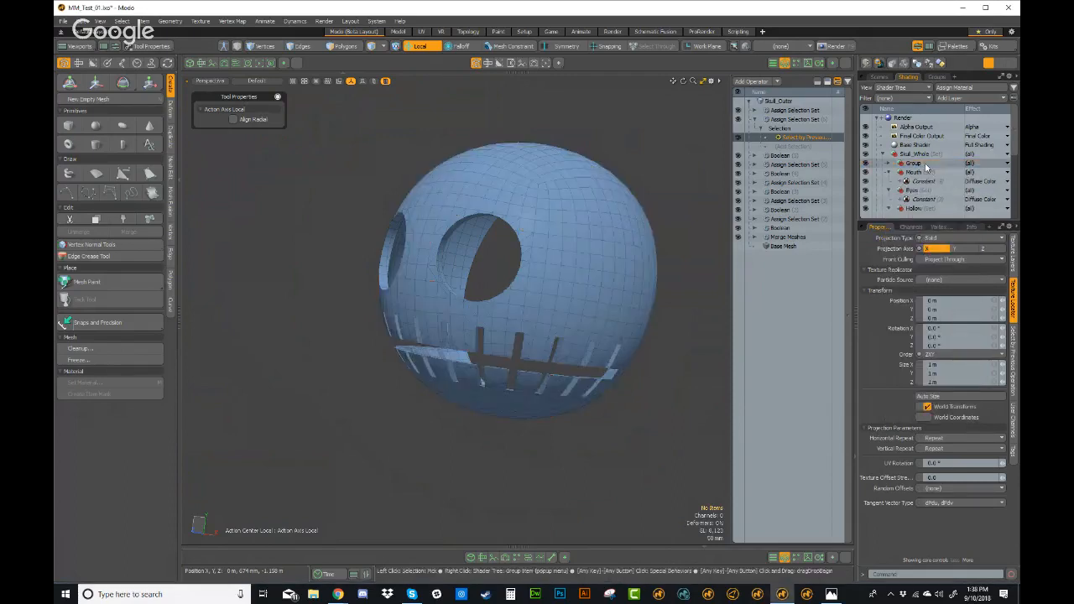
{"action": "left_click", "coordinate": [890, 163]}
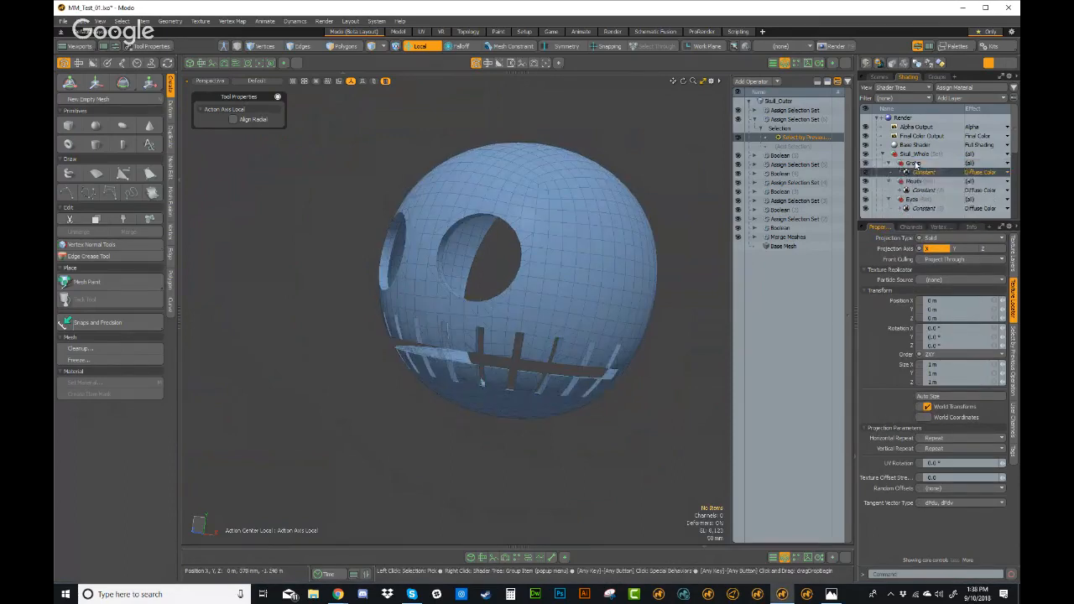
Step: Set the new group above Mouth to use the Selection Set polygon tag type with the Teeth tag
{"action": "left_click", "coordinate": [915, 163]}
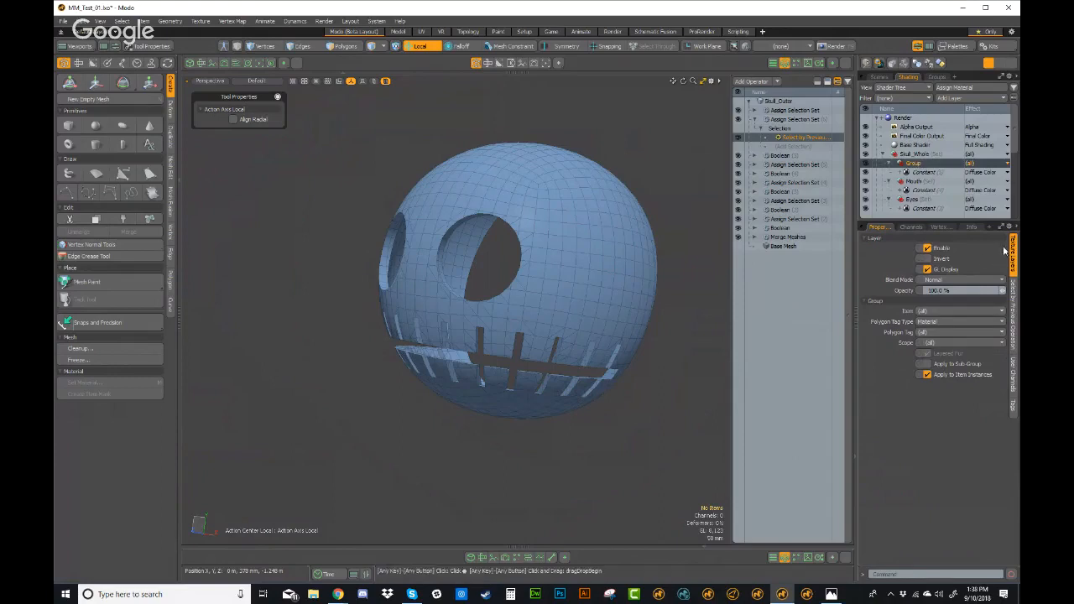
{"action": "left_click", "coordinate": [927, 322]}
{"action": "left_click", "coordinate": [927, 338]}
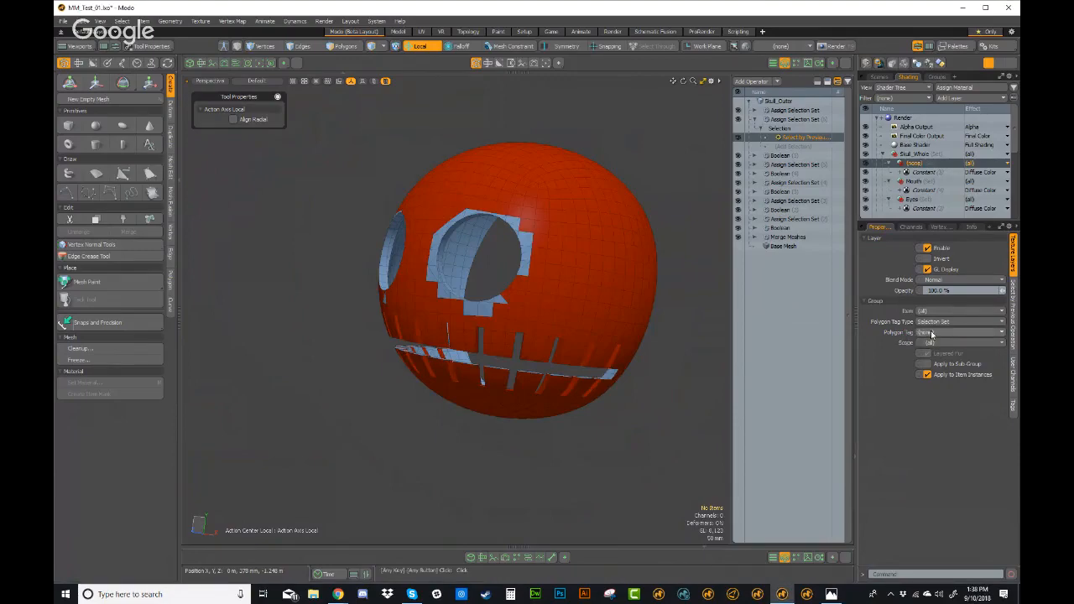
{"action": "left_click", "coordinate": [931, 333]}
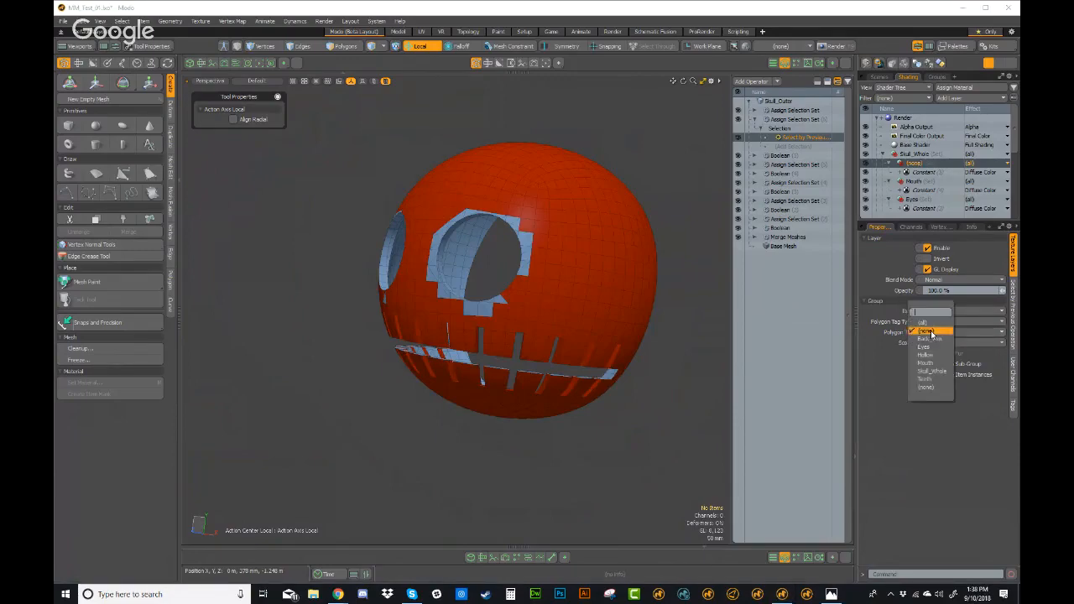
{"action": "left_click", "coordinate": [926, 380]}
{"action": "left_click_drag", "start_coordinate": [559, 213], "coordinate": [515, 316], "text": "alt"}
{"action": "scroll", "coordinate": [573, 323], "scroll_direction": "up", "scroll_amount": 2, "text": "alt"}
{"action": "key", "text": "3"}
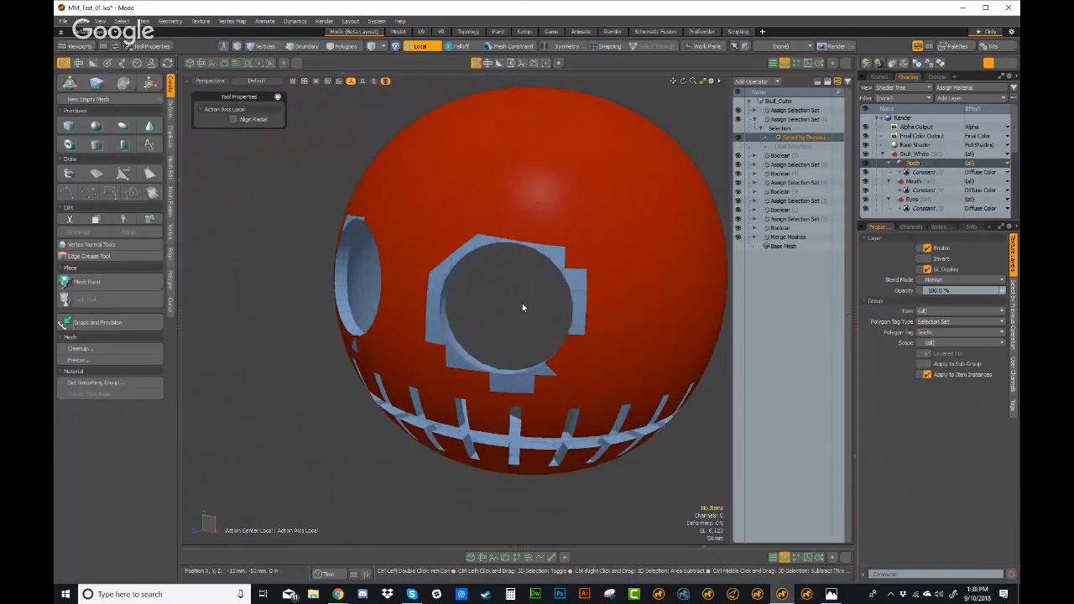
Step: Revert the MM_Test_01.lxo scene to its saved version and confirm the reload
{"action": "left_click", "coordinate": [63, 21]}
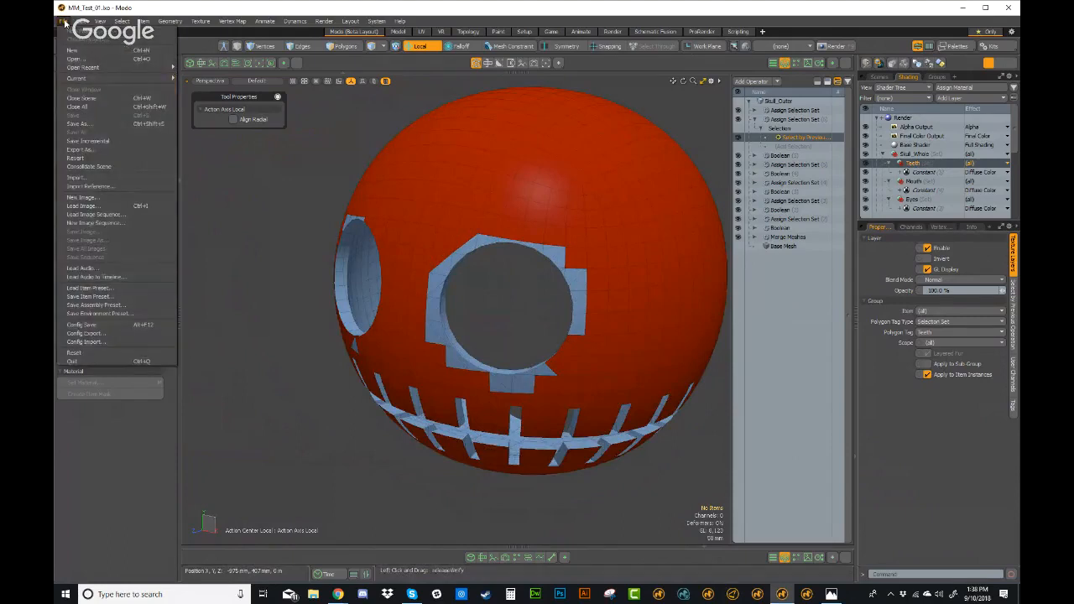
{"action": "left_click", "coordinate": [77, 159]}
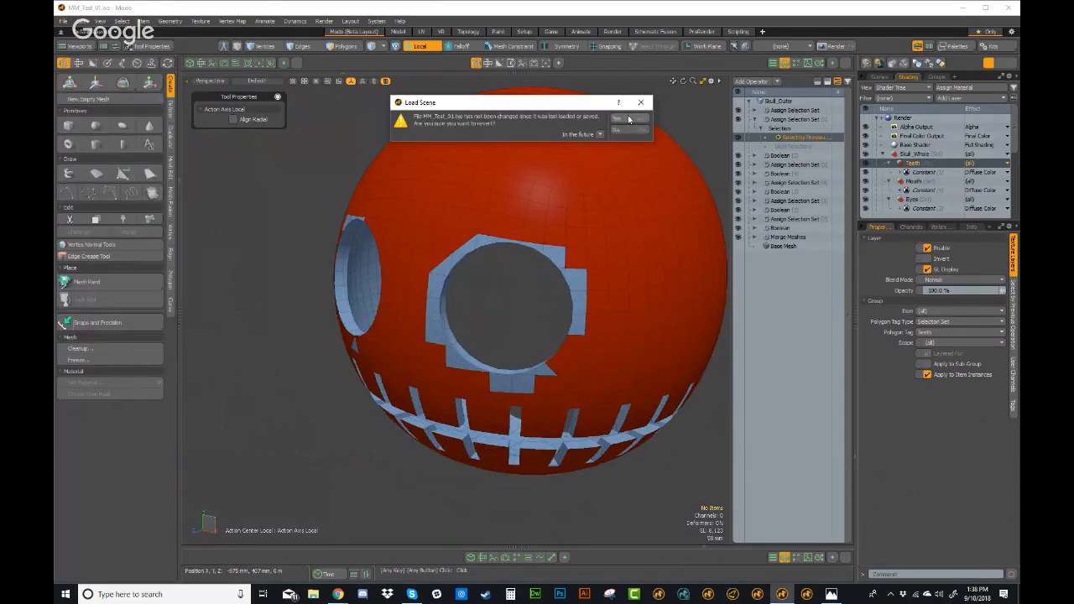
{"action": "left_click", "coordinate": [627, 119]}
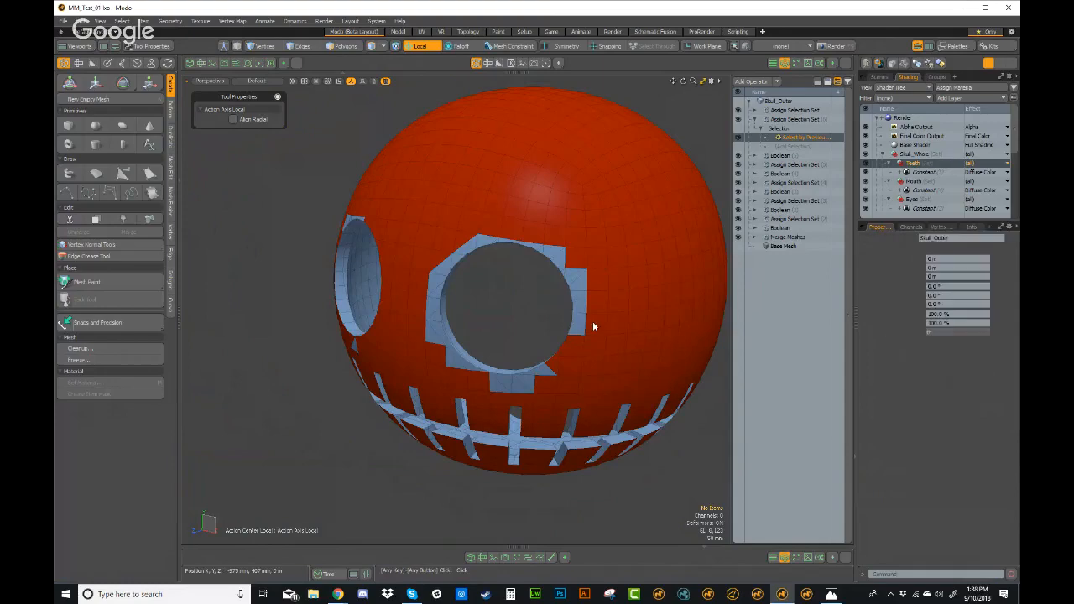
Step: Examine the reloaded skull's shading around the eyes, mouth and teeth from several angles
{"action": "left_click", "coordinate": [293, 294]}
{"action": "left_click_drag", "start_coordinate": [294, 293], "coordinate": [529, 303], "text": "alt"}
{"action": "left_click_drag", "start_coordinate": [386, 277], "coordinate": [583, 314], "text": "alt"}
{"action": "scroll", "coordinate": [537, 323], "scroll_direction": "up", "scroll_amount": 4}
{"action": "scroll", "coordinate": [612, 311], "scroll_direction": "down", "scroll_amount": 3}
{"action": "scroll", "coordinate": [646, 261], "scroll_direction": "up", "scroll_amount": 4}
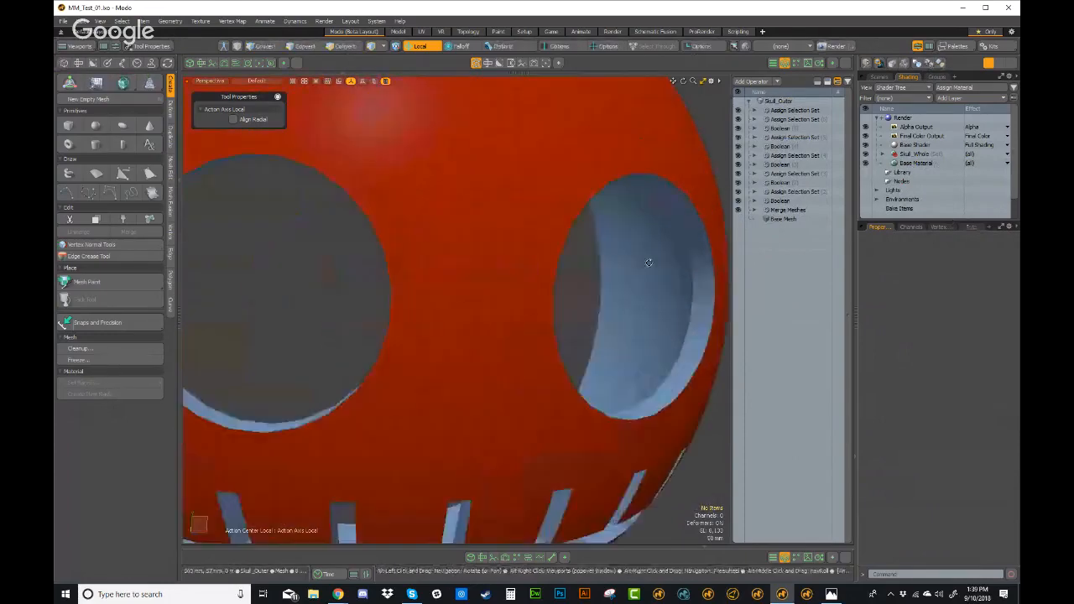
{"action": "scroll", "coordinate": [644, 260], "scroll_direction": "down", "scroll_amount": 3}
{"action": "left_click_drag", "start_coordinate": [641, 261], "coordinate": [601, 243], "text": "alt"}
{"action": "scroll", "coordinate": [583, 259], "scroll_direction": "down", "scroll_amount": 2}
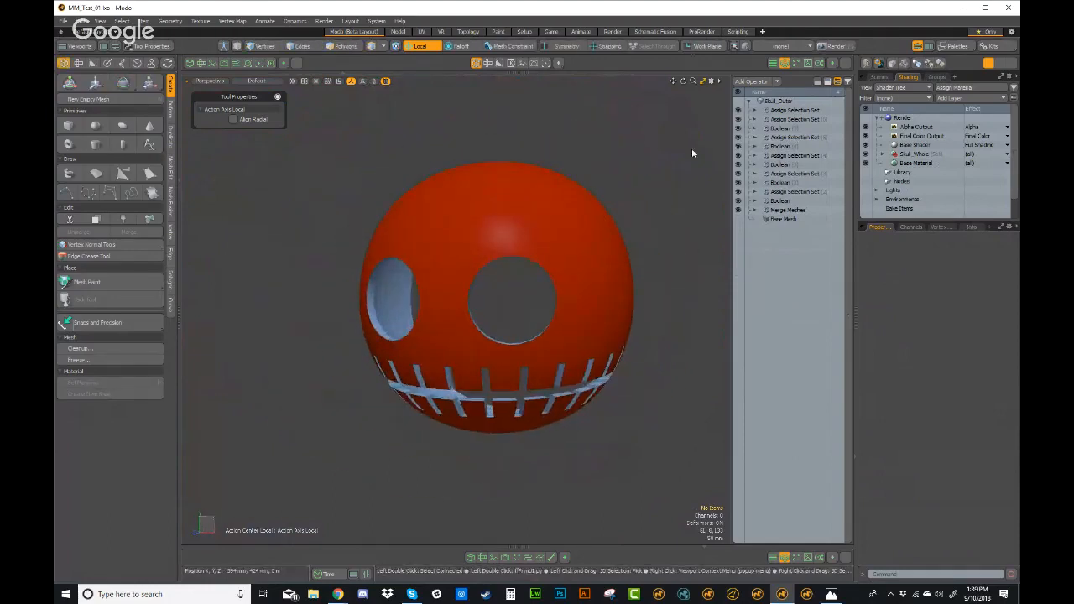
{"action": "left_click_drag", "start_coordinate": [692, 153], "coordinate": [653, 195], "text": "alt"}
Step: Run a preview render of the skull, examine it from several angles and return to the modelling view
{"action": "left_click", "coordinate": [547, 64]}
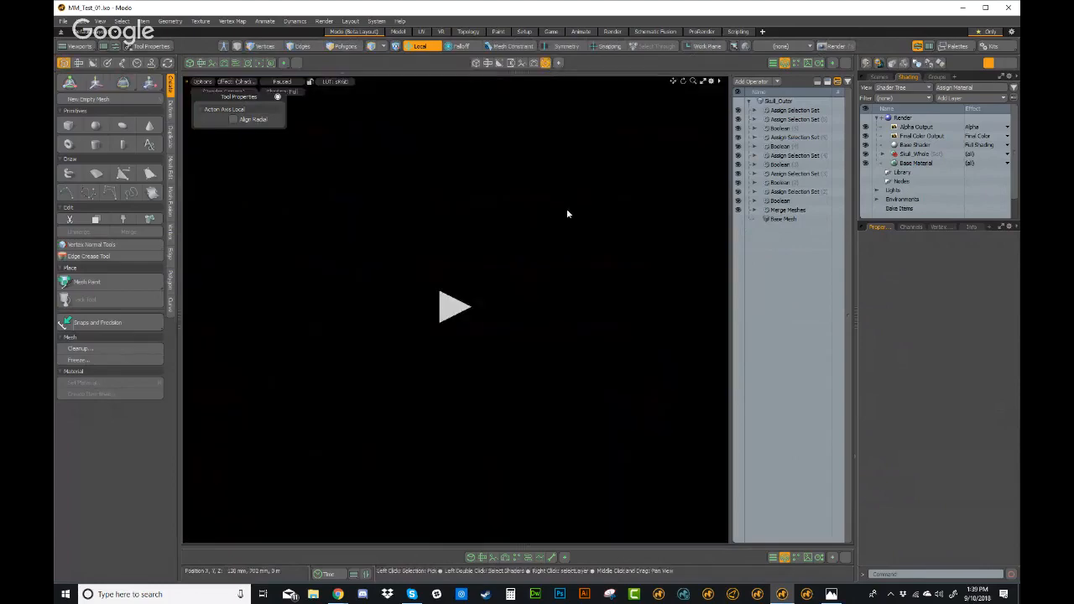
{"action": "scroll", "coordinate": [504, 374], "scroll_direction": "up", "scroll_amount": 4}
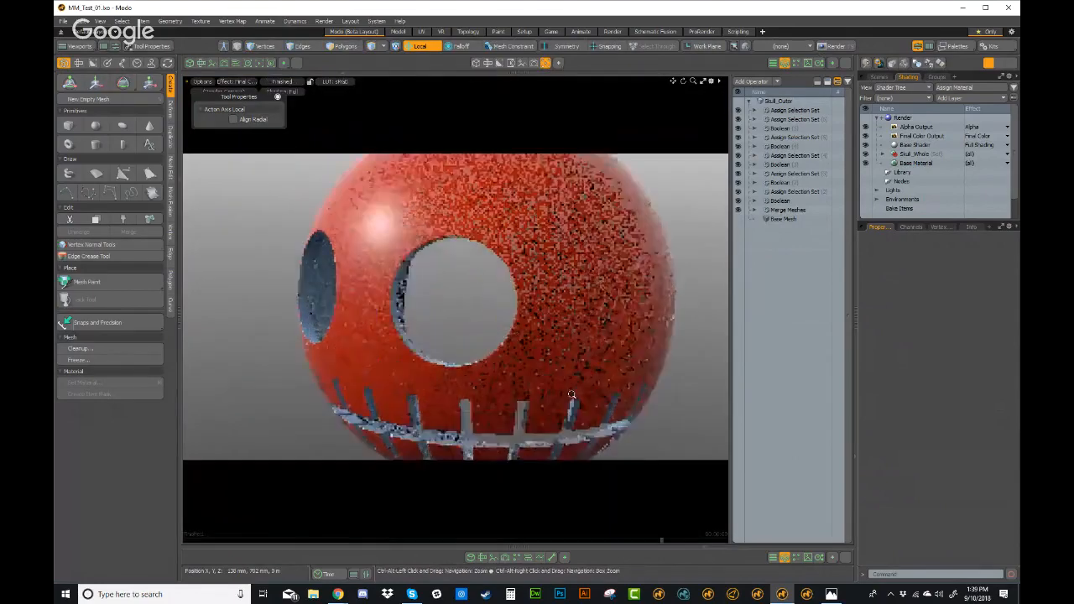
{"action": "left_click_drag", "start_coordinate": [478, 437], "coordinate": [522, 282], "text": "alt+shift"}
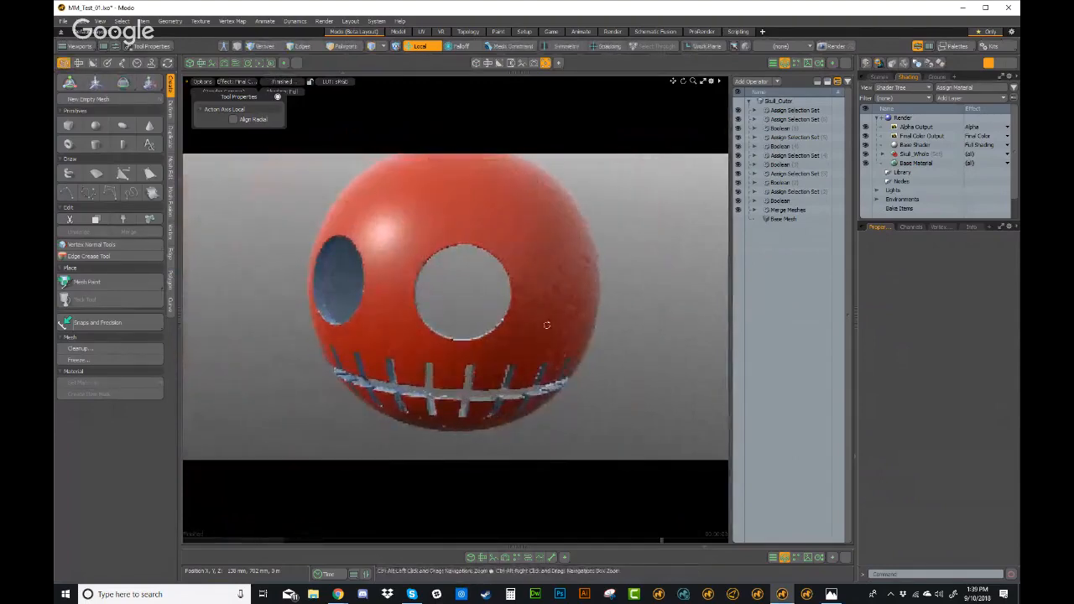
{"action": "left_click_drag", "start_coordinate": [546, 325], "coordinate": [614, 311], "text": "alt"}
{"action": "left_click", "coordinate": [475, 64]}
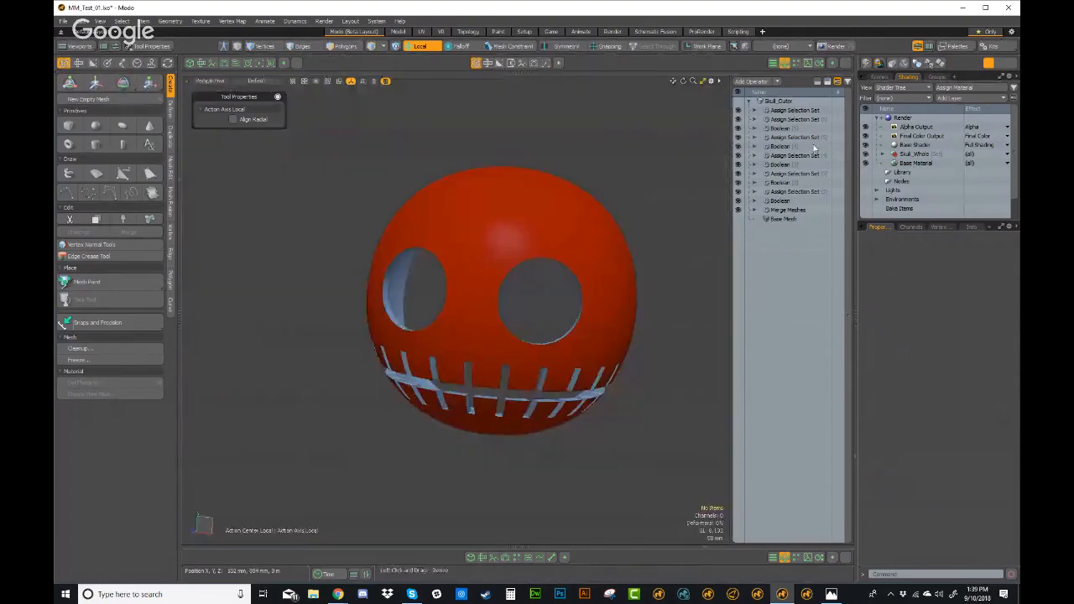
Step: Enlarge the shader tree and examine the tags and materials of the groups nested in Skull_Whole, including Teeth and the base material
{"action": "left_click", "coordinate": [887, 155]}
{"action": "left_click", "coordinate": [913, 154]}
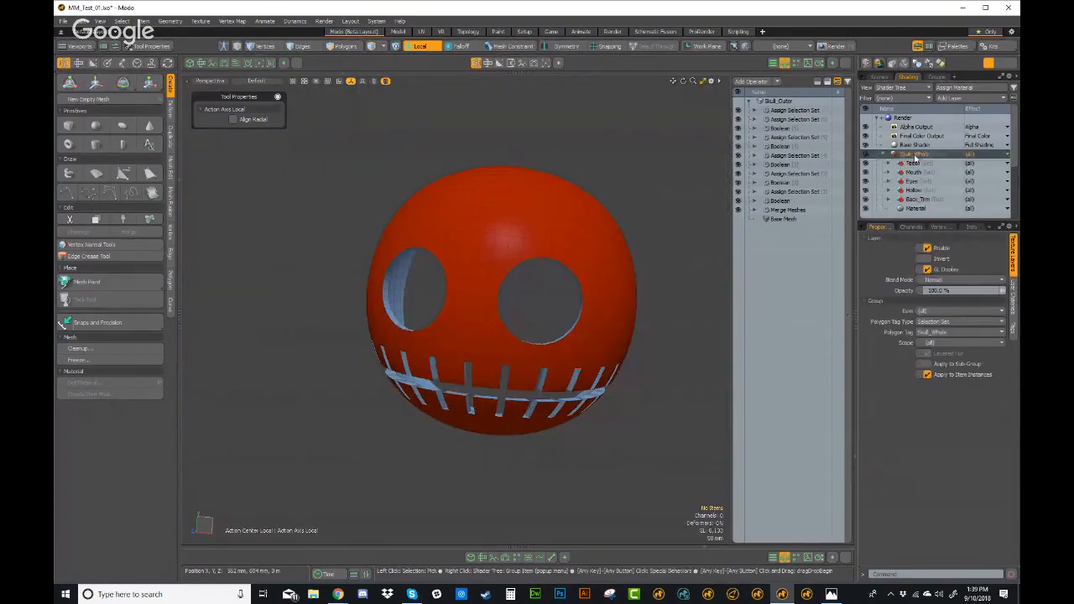
{"action": "scroll", "coordinate": [918, 176], "scroll_direction": "down", "scroll_amount": 1}
{"action": "left_click", "coordinate": [921, 182]}
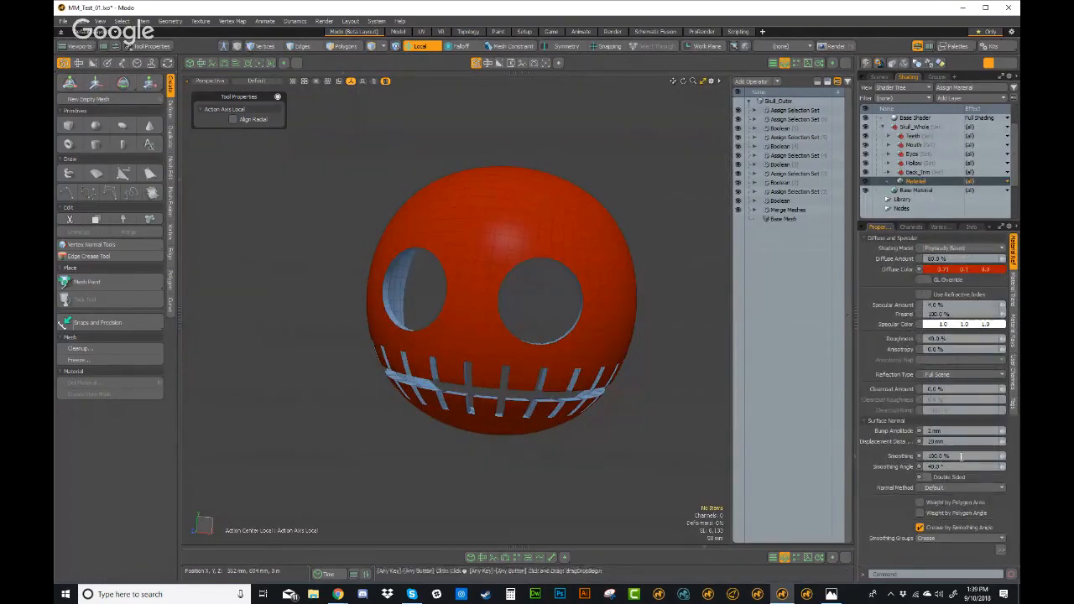
{"action": "left_click_drag", "start_coordinate": [948, 222], "coordinate": [956, 309]}
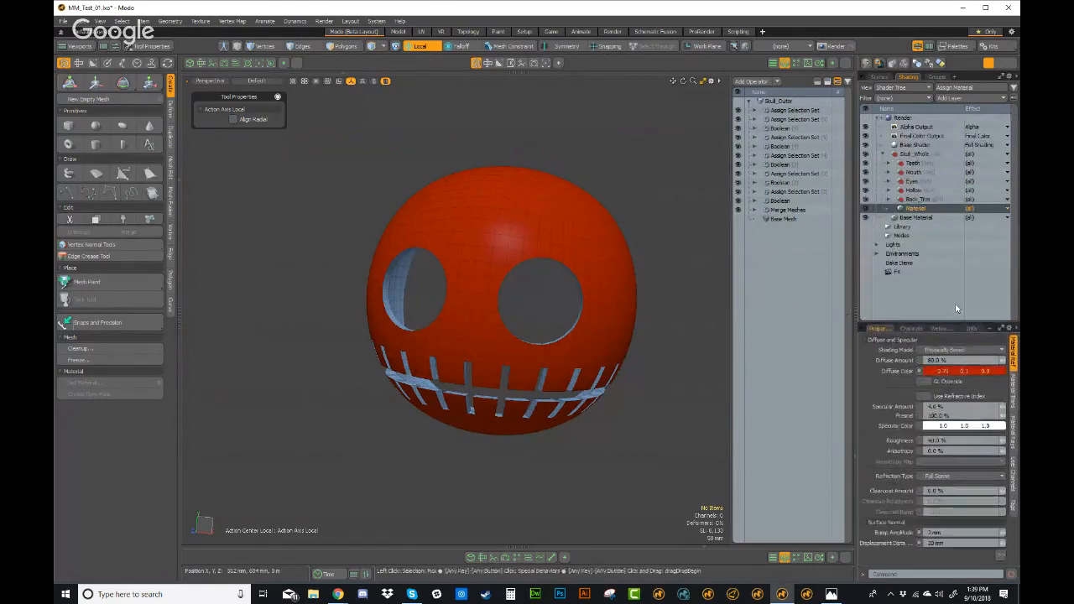
{"action": "left_click", "coordinate": [912, 163]}
{"action": "left_click", "coordinate": [890, 163]}
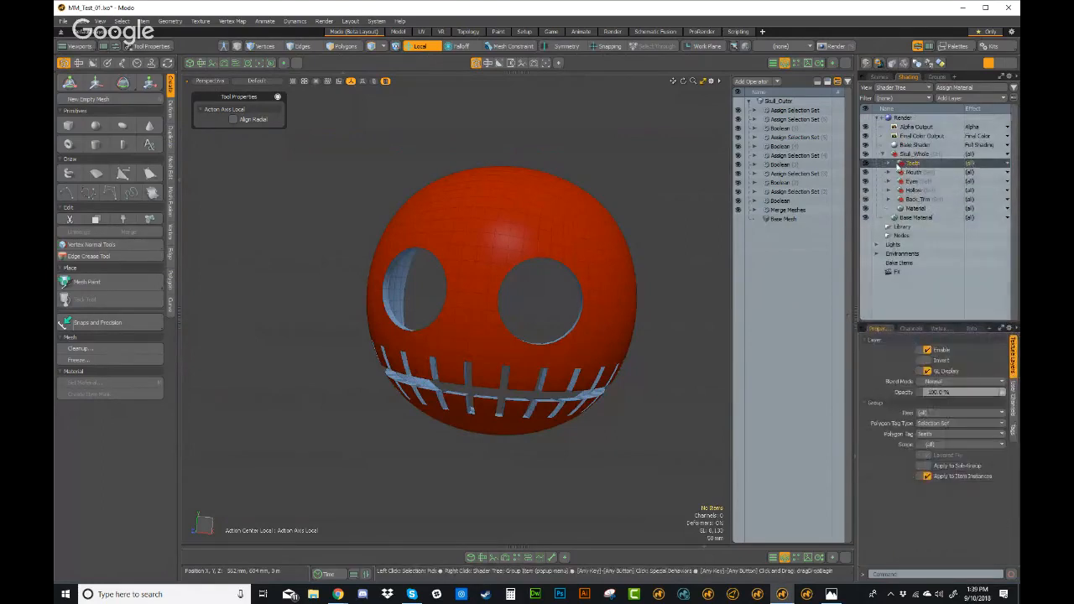
{"action": "left_click", "coordinate": [914, 208]}
{"action": "mouse_move", "coordinate": [589, 325]}
{"action": "left_mouse_down", "text": "alt"}
{"action": "mouse_move", "coordinate": [628, 290]}
{"action": "mouse_move", "coordinate": [520, 313]}
{"action": "mouse_move", "coordinate": [218, 305]}
{"action": "mouse_move", "coordinate": [616, 318]}
{"action": "mouse_move", "coordinate": [633, 308]}
{"action": "left_mouse_up", "text": "alt"}
{"action": "left_click", "coordinate": [931, 294]}
{"action": "left_click", "coordinate": [883, 155]}
Step: Try scaling the Skull_Base mesh along X, narrowing it to about 40 %, and examine the resulting skull shape
{"action": "left_click", "coordinate": [877, 77]}
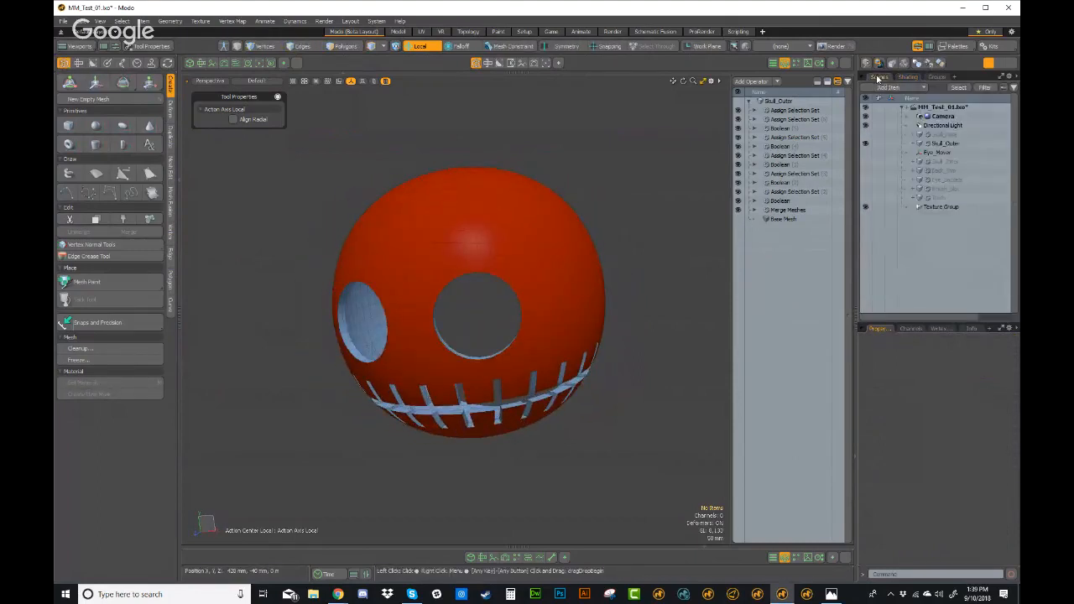
{"action": "left_click", "coordinate": [941, 135]}
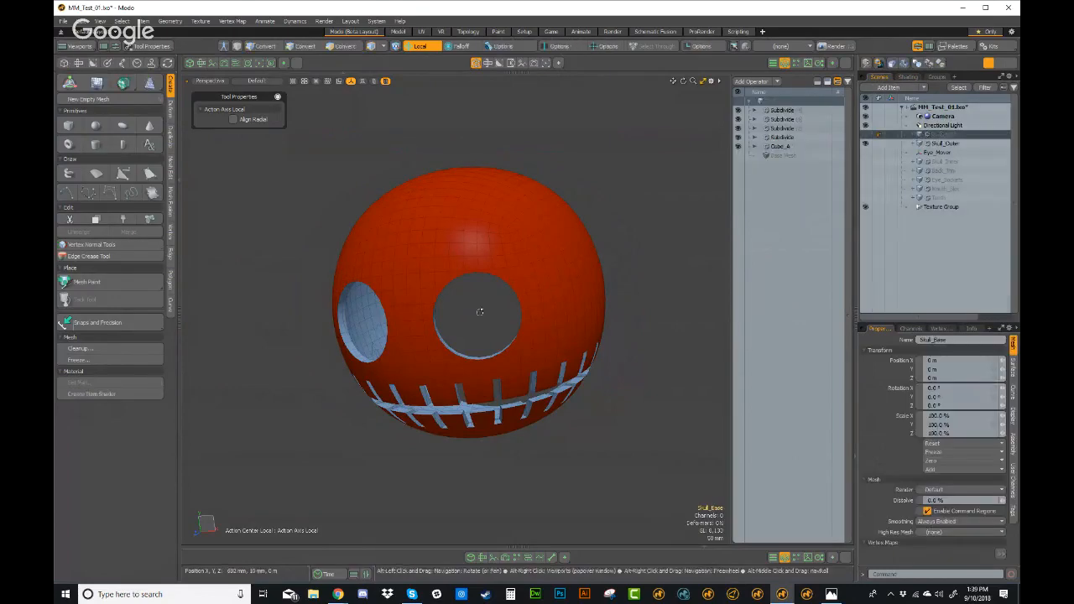
{"action": "left_click_drag", "start_coordinate": [481, 311], "coordinate": [592, 322], "text": "alt"}
{"action": "key", "text": "r"}
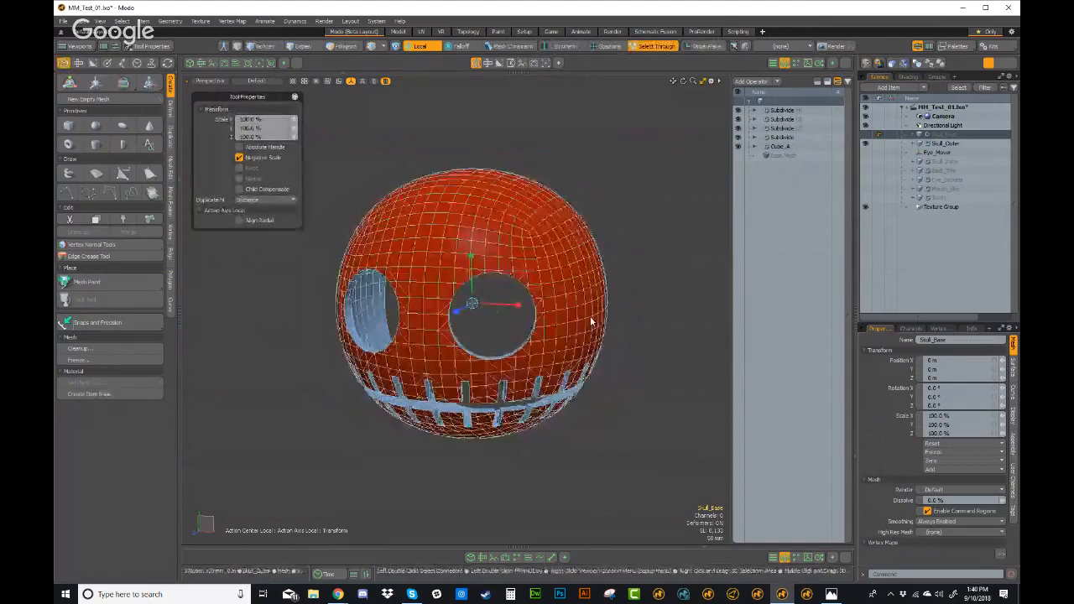
{"action": "key", "text": "Escape"}
{"action": "left_click_drag", "start_coordinate": [551, 292], "coordinate": [493, 304], "text": "alt"}
{"action": "left_click_drag", "start_coordinate": [546, 343], "coordinate": [519, 310], "text": "alt"}
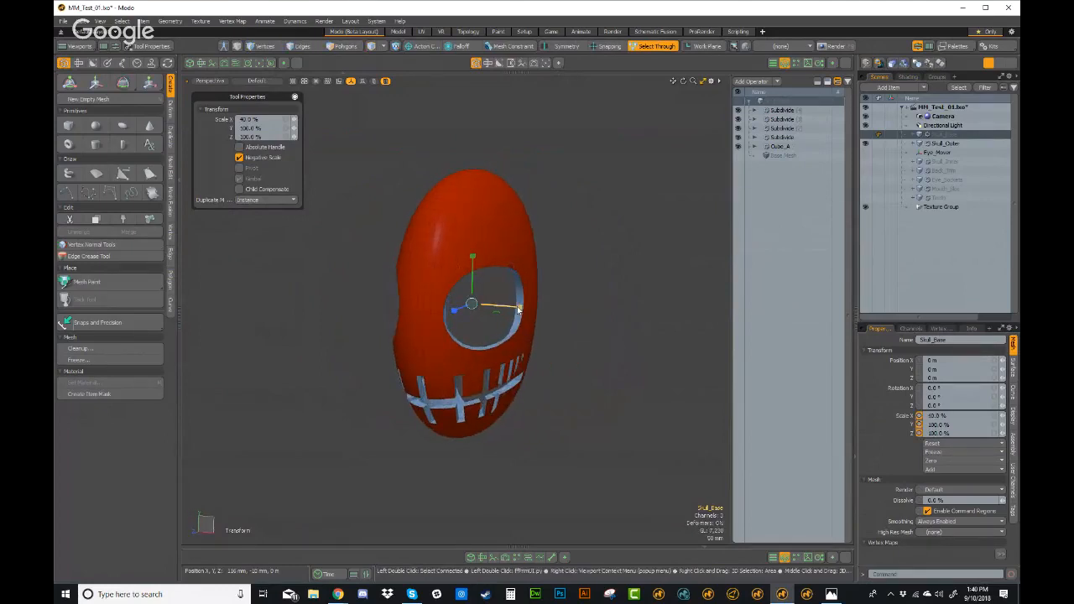
{"action": "left_click", "coordinate": [656, 322]}
{"action": "left_click_drag", "start_coordinate": [650, 322], "coordinate": [550, 343], "text": "alt"}
{"action": "left_click_drag", "start_coordinate": [593, 329], "coordinate": [587, 269], "text": "alt"}
Step: Set the X scale of Skull_Base to 100 %
{"action": "left_click", "coordinate": [936, 135]}
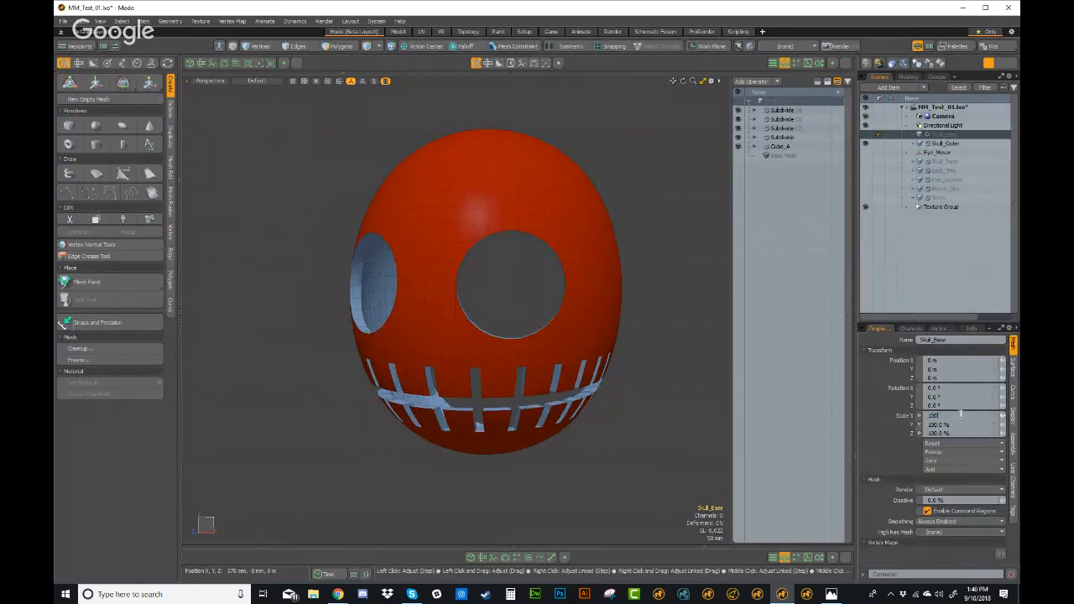
{"action": "mouse_move", "coordinate": [512, 378]}
{"action": "left_mouse_down", "text": "alt"}
{"action": "mouse_move", "coordinate": [573, 451]}
{"action": "mouse_move", "coordinate": [493, 423]}
{"action": "mouse_move", "coordinate": [410, 314]}
{"action": "mouse_move", "coordinate": [512, 271]}
{"action": "mouse_move", "coordinate": [627, 354]}
{"action": "left_mouse_up", "text": "alt"}
{"action": "mouse_move", "coordinate": [496, 282]}
{"action": "left_mouse_down", "text": "alt"}
{"action": "mouse_move", "coordinate": [518, 242]}
{"action": "mouse_move", "coordinate": [638, 289]}
{"action": "mouse_move", "coordinate": [619, 384]}
{"action": "mouse_move", "coordinate": [624, 364]}
{"action": "mouse_move", "coordinate": [430, 333]}
{"action": "mouse_move", "coordinate": [621, 270]}
{"action": "mouse_move", "coordinate": [600, 286]}
{"action": "left_mouse_up", "text": "alt"}
Step: Run a preview render of the skull from an angled view and return to the modelling view
{"action": "left_click", "coordinate": [545, 63]}
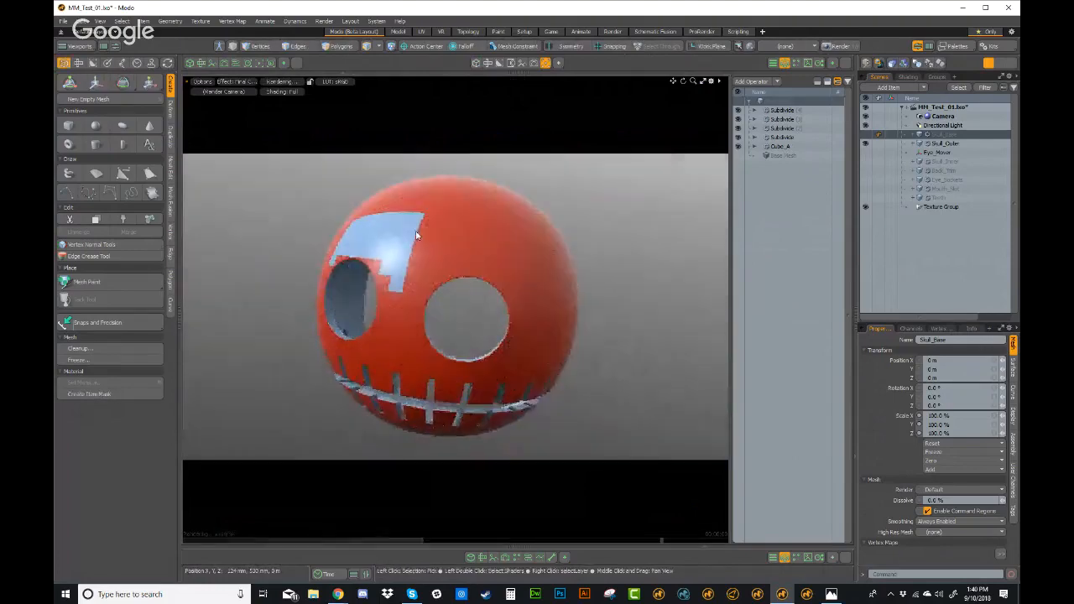
{"action": "left_click", "coordinate": [475, 64]}
{"action": "mouse_move", "coordinate": [479, 307]}
{"action": "left_mouse_down", "text": "alt"}
{"action": "mouse_move", "coordinate": [609, 311]}
{"action": "mouse_move", "coordinate": [610, 298]}
{"action": "left_mouse_up", "text": "alt"}
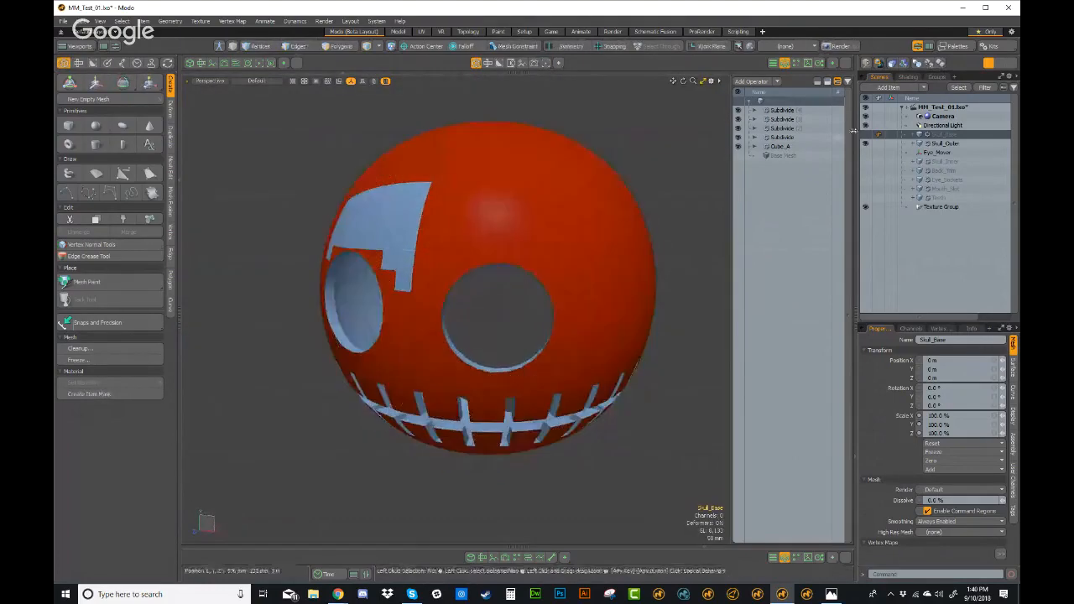
Step: Move the Eye_Mover locator about 20 mm along its local X and -12 mm along its local Z
{"action": "left_click", "coordinate": [935, 155]}
{"action": "left_click_drag", "start_coordinate": [681, 257], "coordinate": [585, 259], "text": "alt"}
{"action": "key", "text": "w"}
{"action": "key", "text": "alt+l"}
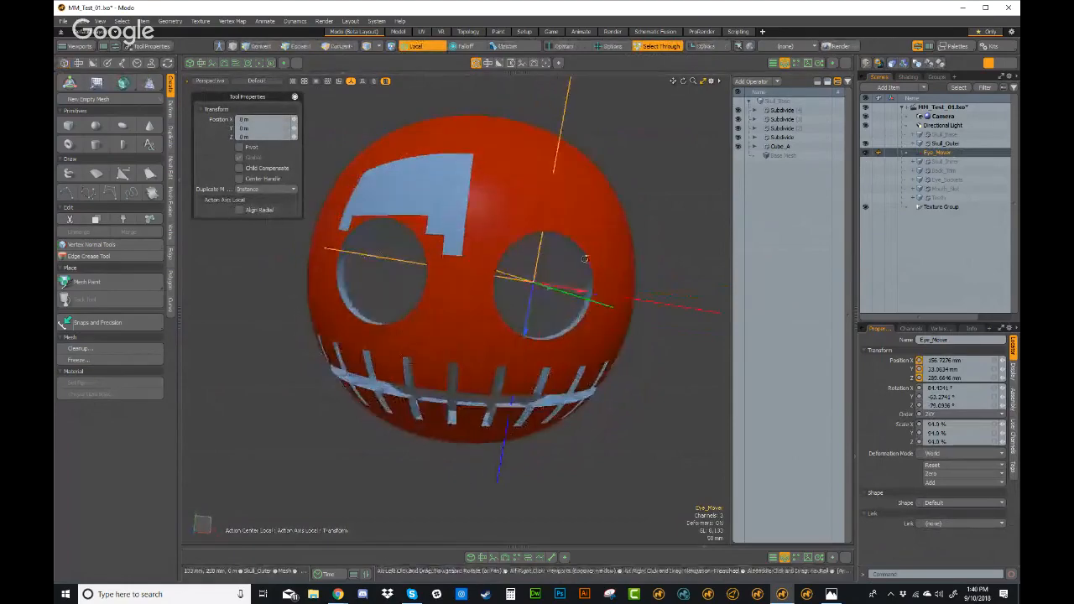
{"action": "mouse_move", "coordinate": [547, 291]}
{"action": "left_mouse_down", "text": "alt"}
{"action": "mouse_move", "coordinate": [518, 306]}
{"action": "mouse_move", "coordinate": [513, 332]}
{"action": "mouse_move", "coordinate": [515, 318]}
{"action": "mouse_move", "coordinate": [577, 290]}
{"action": "mouse_move", "coordinate": [547, 315]}
{"action": "mouse_move", "coordinate": [538, 310]}
{"action": "left_mouse_up", "text": "alt"}
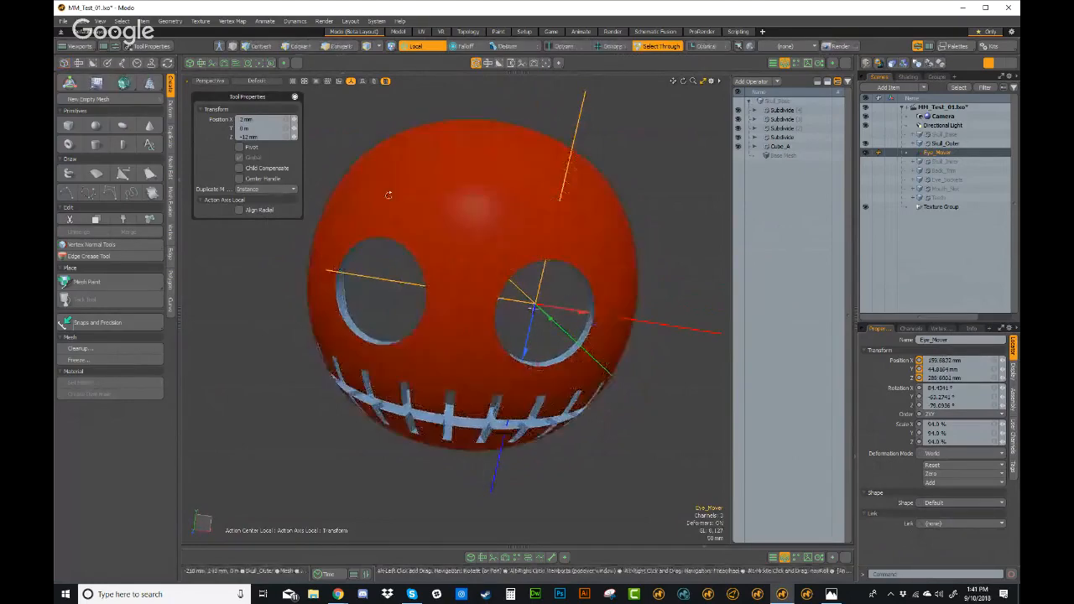
{"action": "left_click_drag", "start_coordinate": [388, 195], "coordinate": [578, 327], "text": "alt"}
{"action": "left_click_drag", "start_coordinate": [533, 280], "coordinate": [544, 258], "text": "alt"}
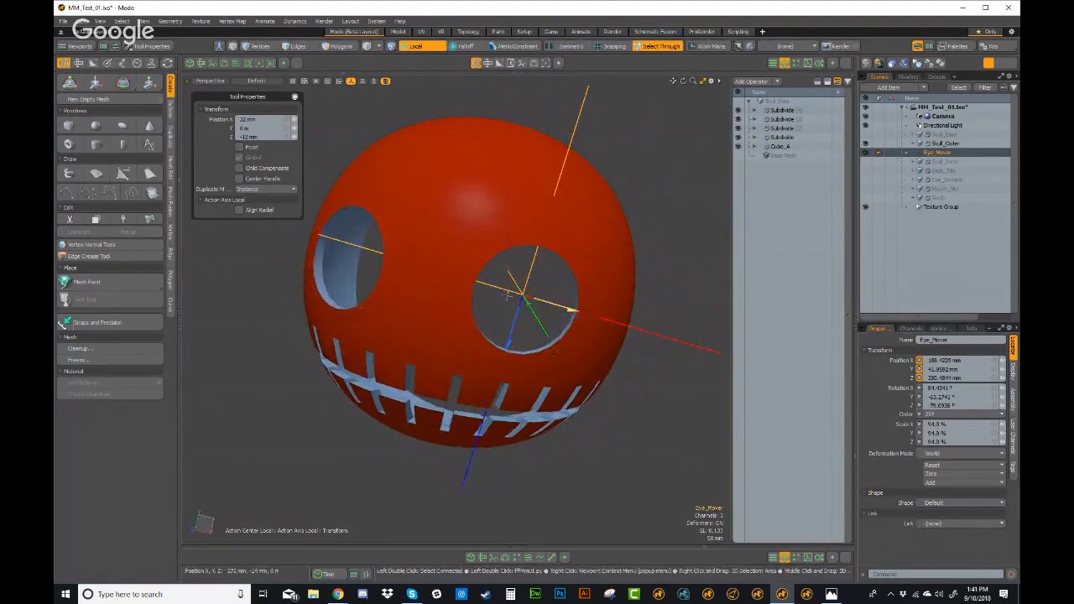
{"action": "left_click_drag", "start_coordinate": [585, 302], "coordinate": [600, 301]}
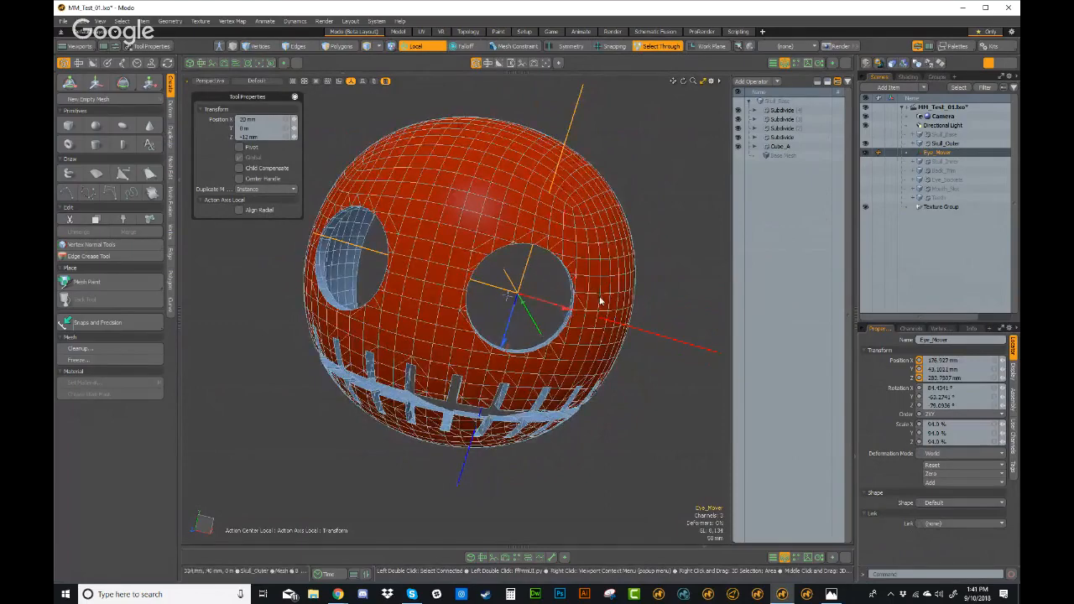
{"action": "mouse_move", "coordinate": [573, 361]}
{"action": "left_mouse_down", "text": "alt"}
{"action": "mouse_move", "coordinate": [643, 367]}
{"action": "mouse_move", "coordinate": [555, 362]}
{"action": "mouse_move", "coordinate": [564, 344]}
{"action": "left_mouse_up", "text": "alt"}
Step: Scale the Eye_Mover locator down slightly to shrink the eye holes, and deselect it
{"action": "key", "text": "r"}
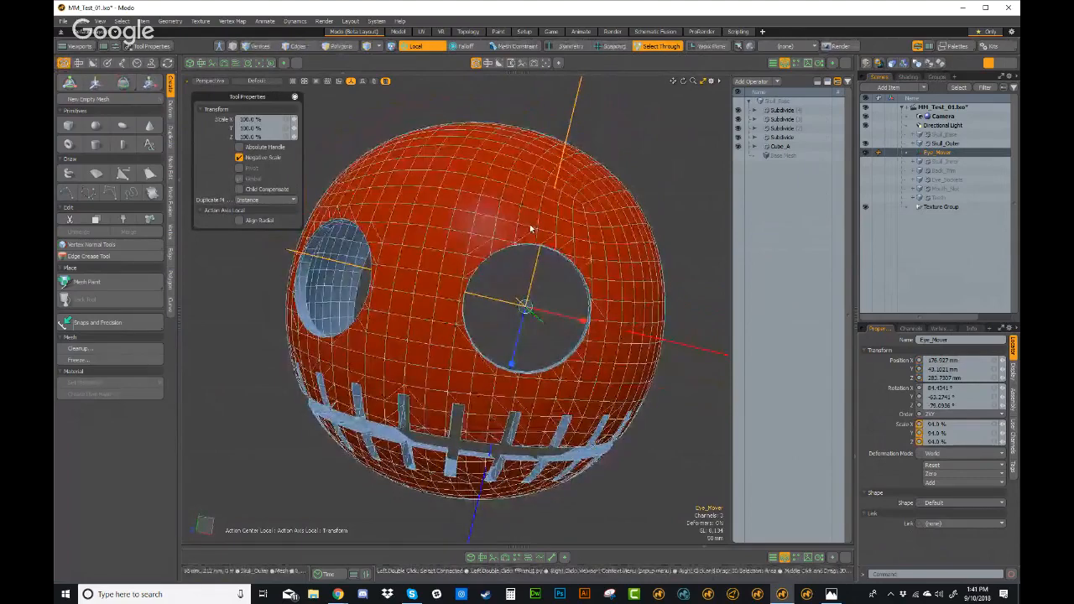
{"action": "left_click_drag", "start_coordinate": [571, 337], "coordinate": [536, 319], "text": "alt"}
{"action": "scroll", "coordinate": [667, 414], "scroll_direction": "down", "scroll_amount": 4}
{"action": "key", "text": "Escape"}
{"action": "left_click", "coordinate": [864, 153]}
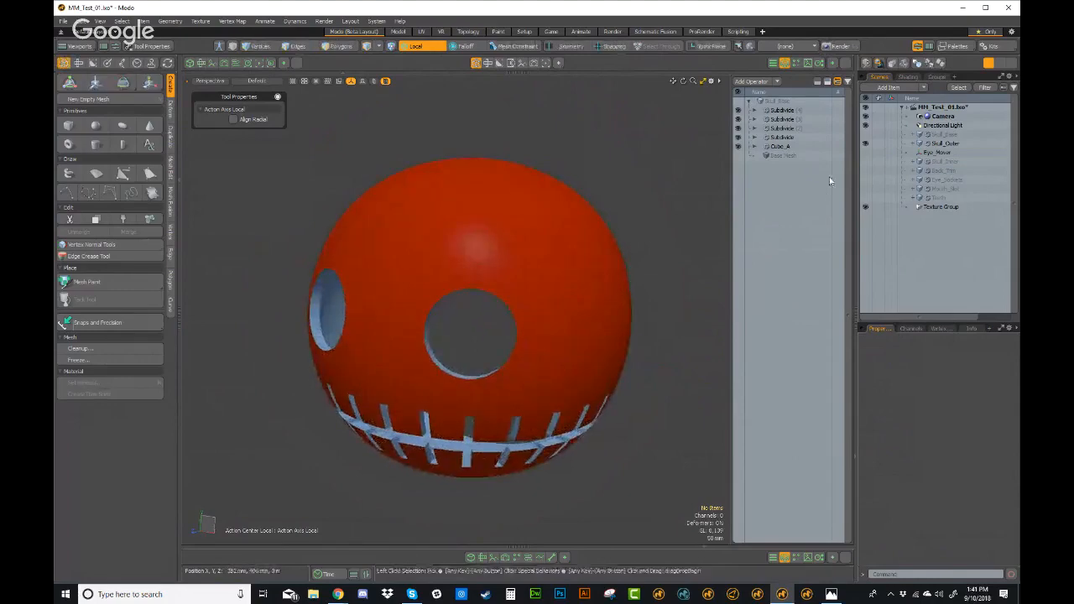
Step: Select Skull_Outer, examine its wireframe and mesh operations, and clear the selection to view the skull from the front
{"action": "left_click", "coordinate": [946, 145]}
{"action": "scroll", "coordinate": [535, 344], "scroll_direction": "down", "scroll_amount": 2}
{"action": "left_click_drag", "start_coordinate": [532, 344], "coordinate": [564, 327], "text": "alt"}
{"action": "scroll", "coordinate": [570, 338], "scroll_direction": "up", "scroll_amount": 2}
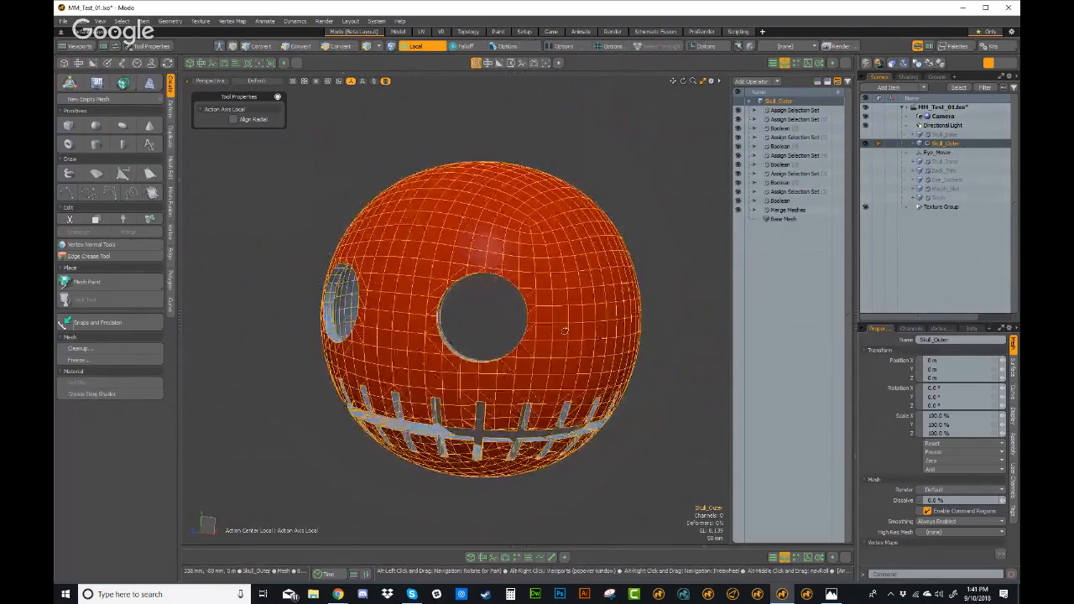
{"action": "left_click", "coordinate": [627, 428]}
{"action": "left_click_drag", "start_coordinate": [504, 344], "coordinate": [563, 329], "text": "alt"}
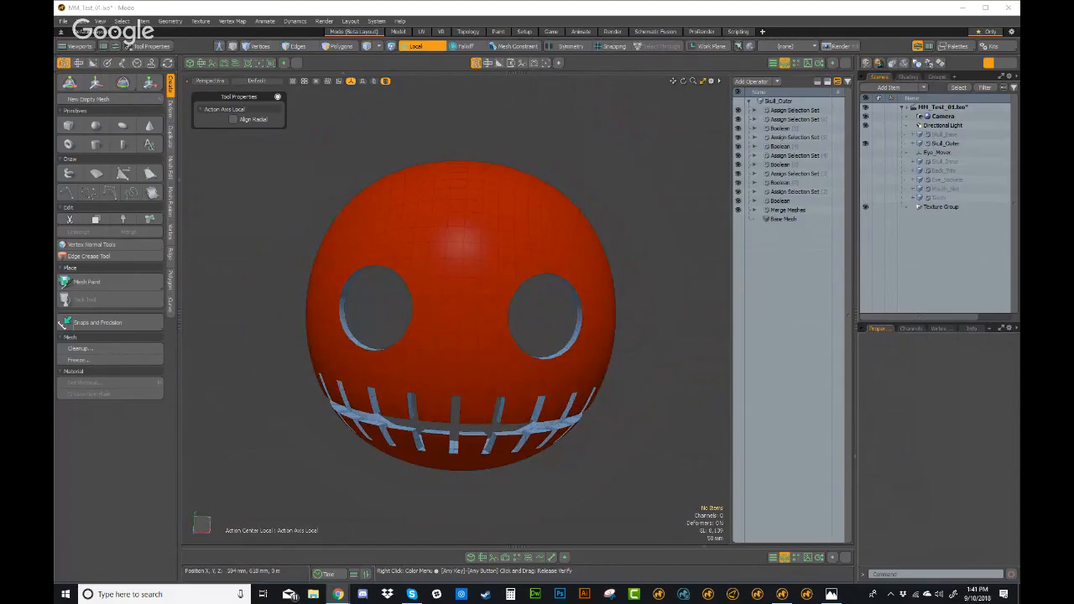
Step: Switch to the web browser and review the Gumroad pages for the MOP Booleans Kit and the Enhanced MOP Boolean Assembly
{"action": "left_click_drag", "start_coordinate": [767, 0], "coordinate": [736, 68]}
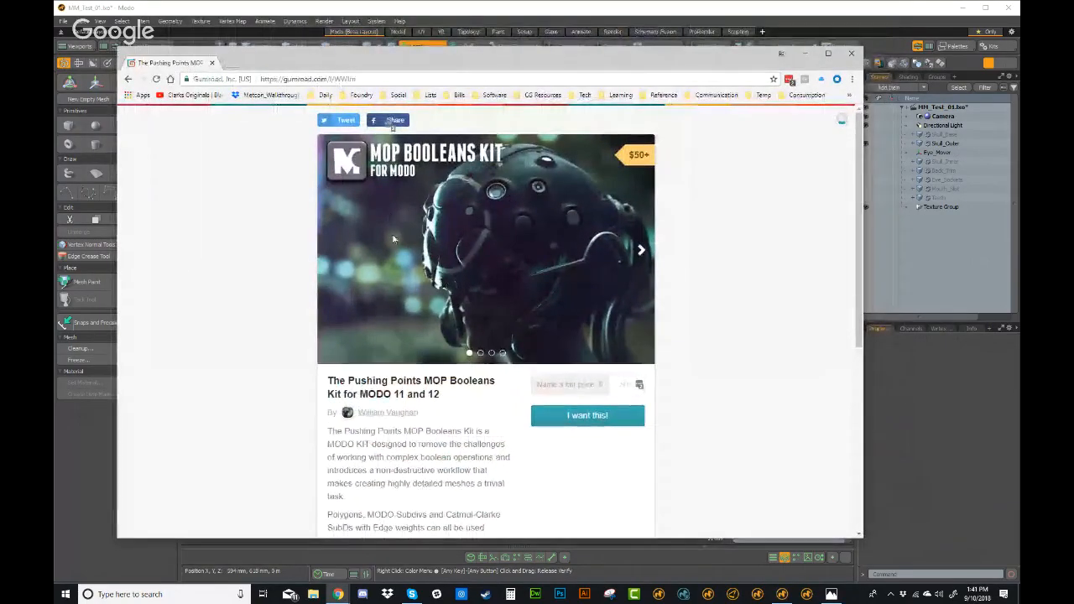
{"action": "scroll", "coordinate": [395, 236], "scroll_direction": "down", "scroll_amount": 1}
{"action": "scroll", "coordinate": [395, 238], "scroll_direction": "up", "scroll_amount": 1}
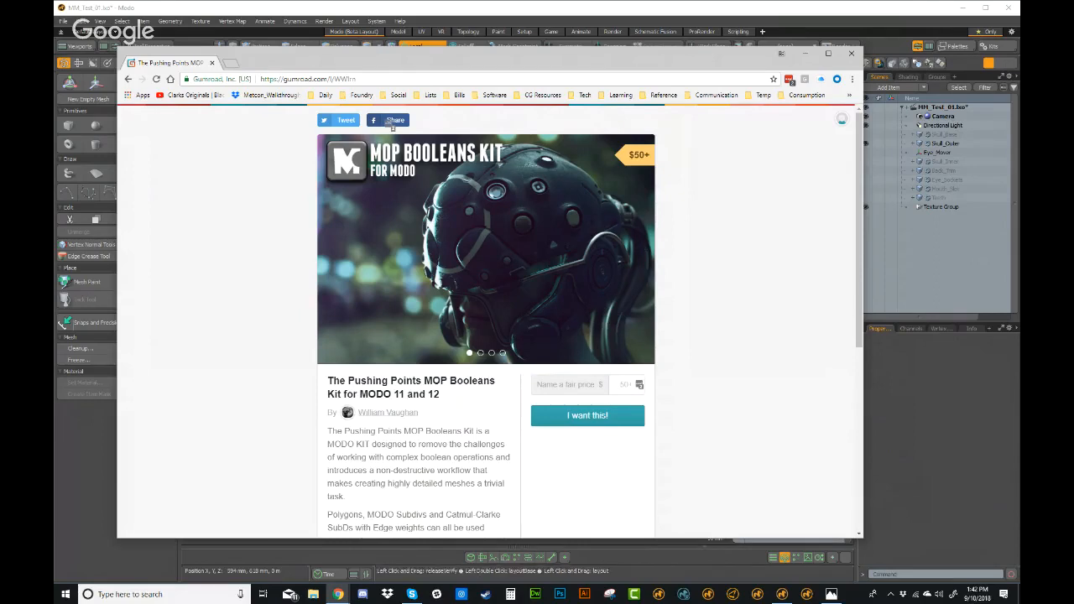
{"action": "left_click", "coordinate": [392, 123]}
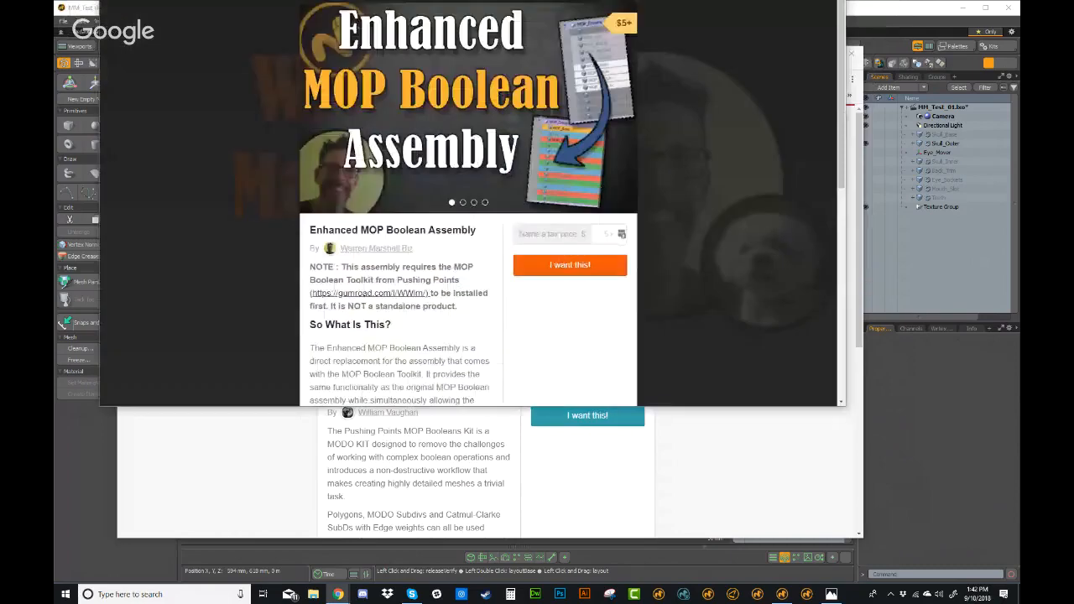
{"action": "scroll", "coordinate": [507, 333], "scroll_direction": "down", "scroll_amount": 2}
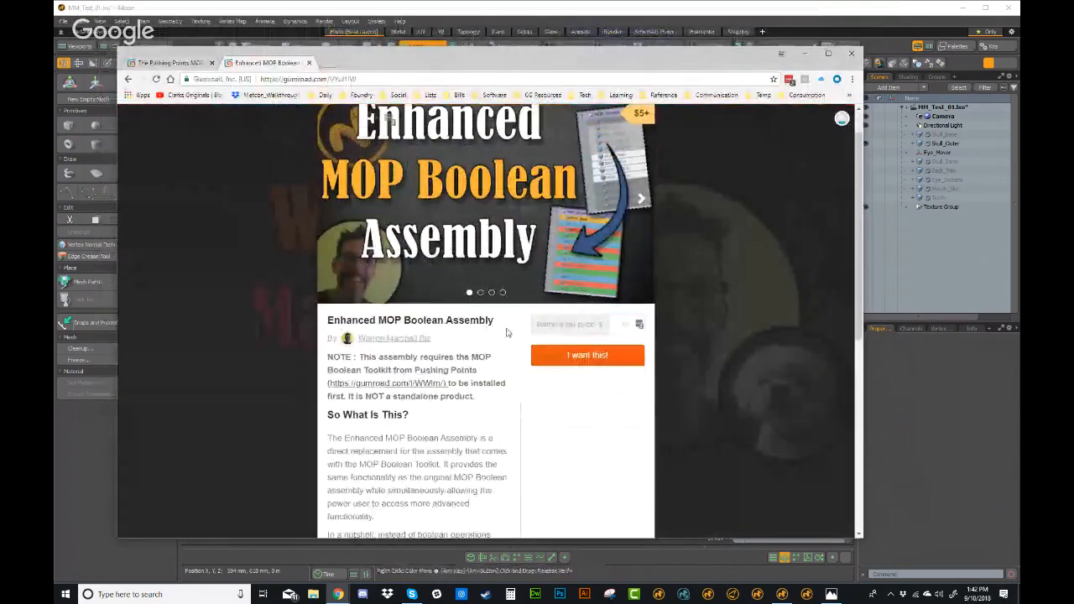
{"action": "scroll", "coordinate": [488, 382], "scroll_direction": "up", "scroll_amount": 2}
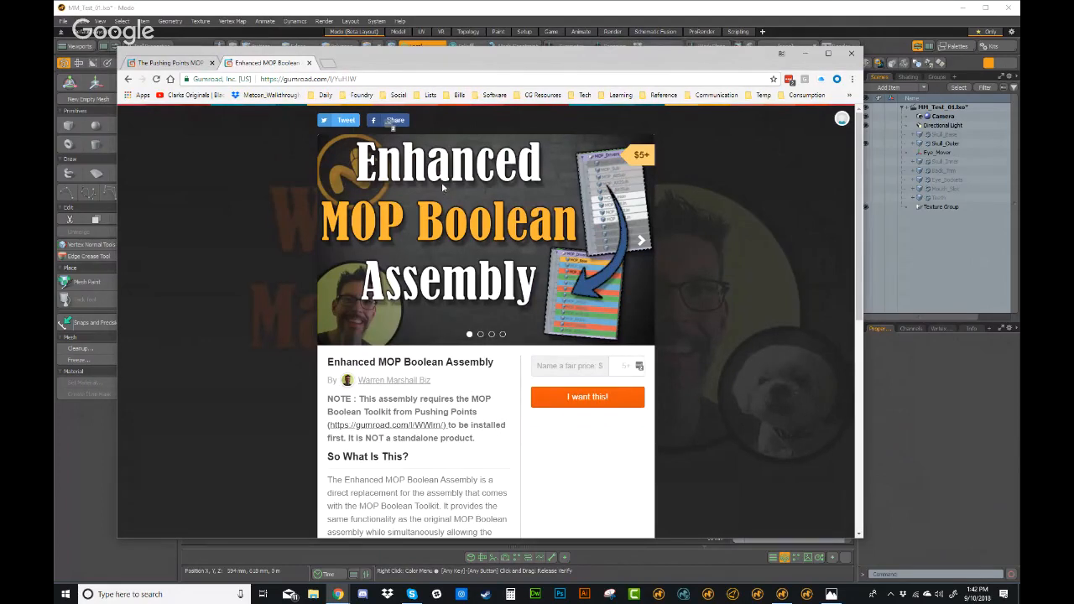
{"action": "left_click", "coordinate": [186, 64]}
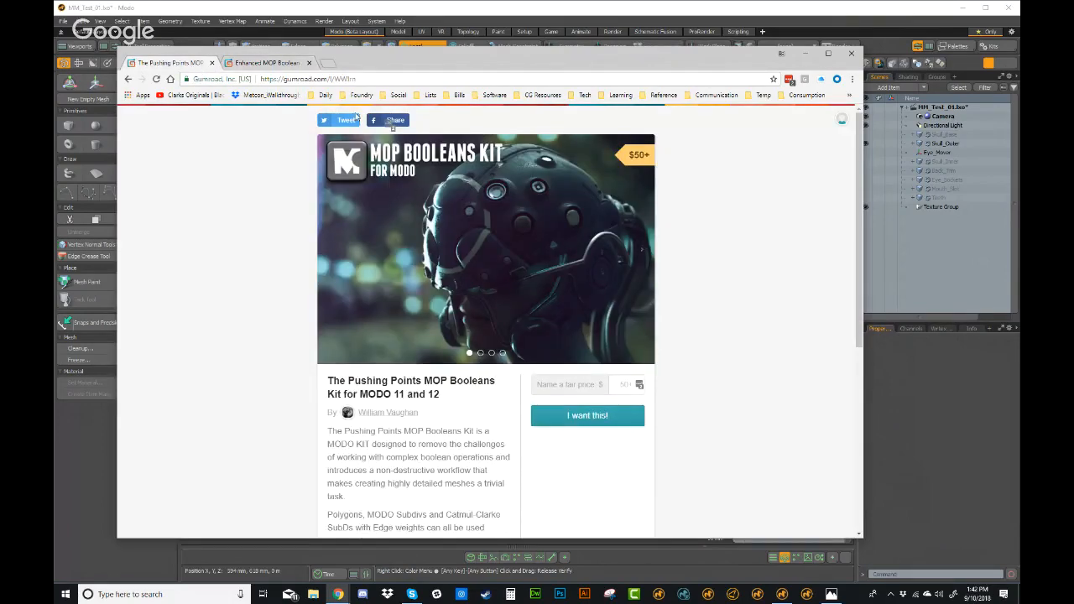
{"action": "left_click", "coordinate": [267, 64]}
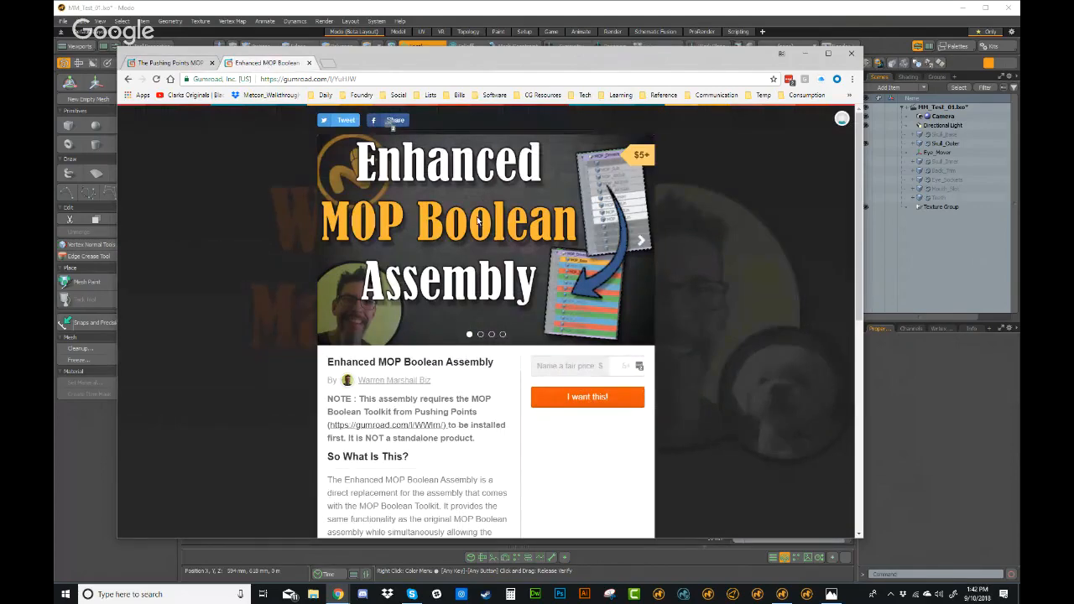
{"action": "left_click", "coordinate": [186, 63]}
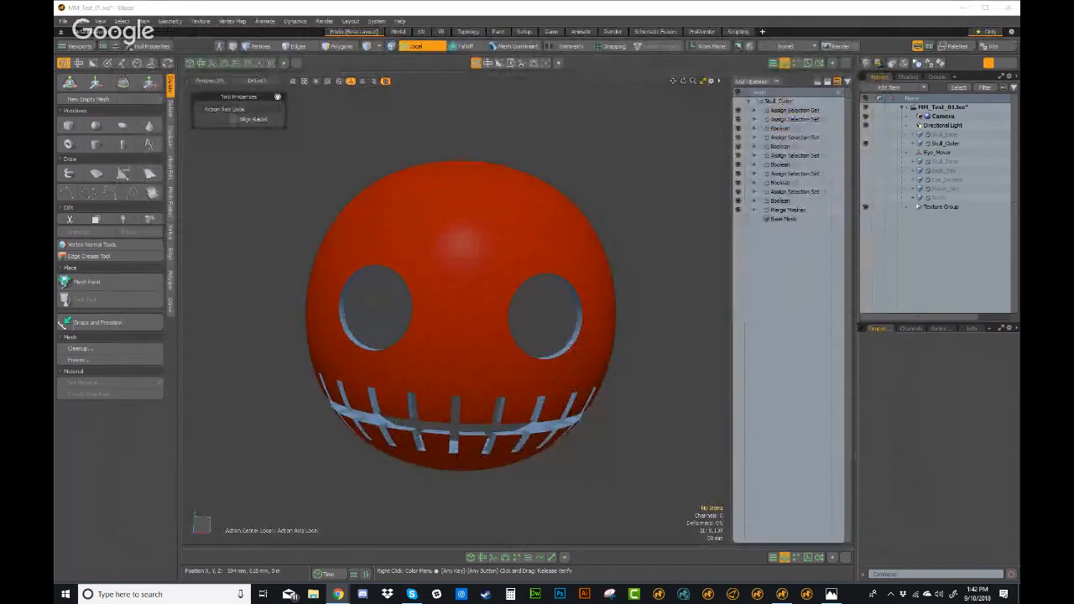
Step: Return to Modo, add a new mesh item to the scene and name it CRV_A
{"action": "left_click_drag", "start_coordinate": [484, 216], "coordinate": [403, 323], "text": "alt"}
{"action": "scroll", "coordinate": [469, 308], "scroll_direction": "down", "scroll_amount": 3, "text": "alt"}
{"action": "scroll", "coordinate": [496, 338], "scroll_direction": "up", "scroll_amount": 3, "text": "alt"}
{"action": "left_click_drag", "start_coordinate": [496, 338], "coordinate": [579, 281], "text": "alt"}
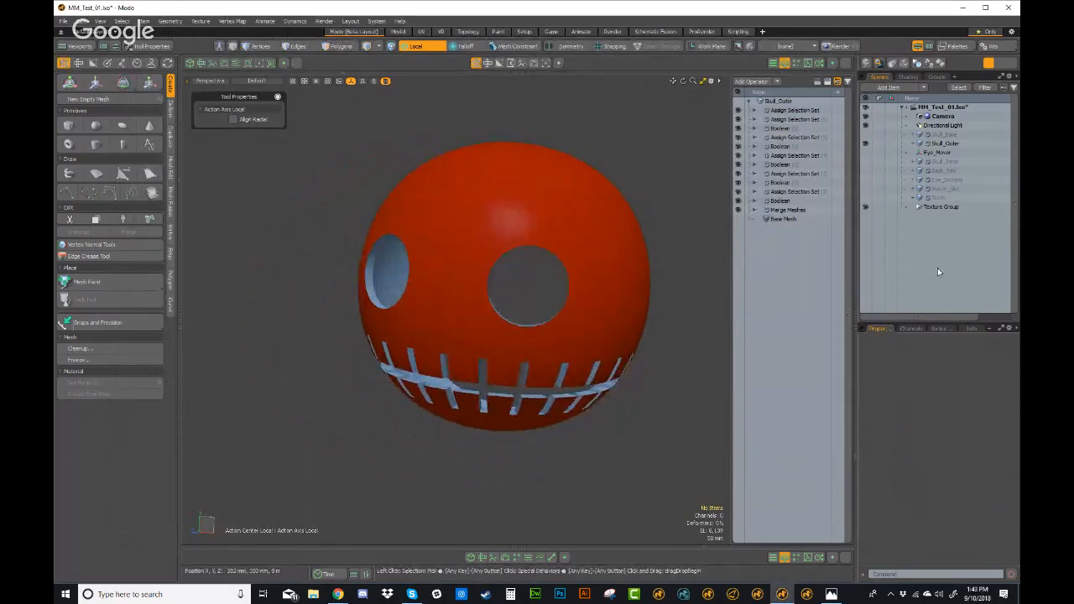
{"action": "key", "text": "n"}
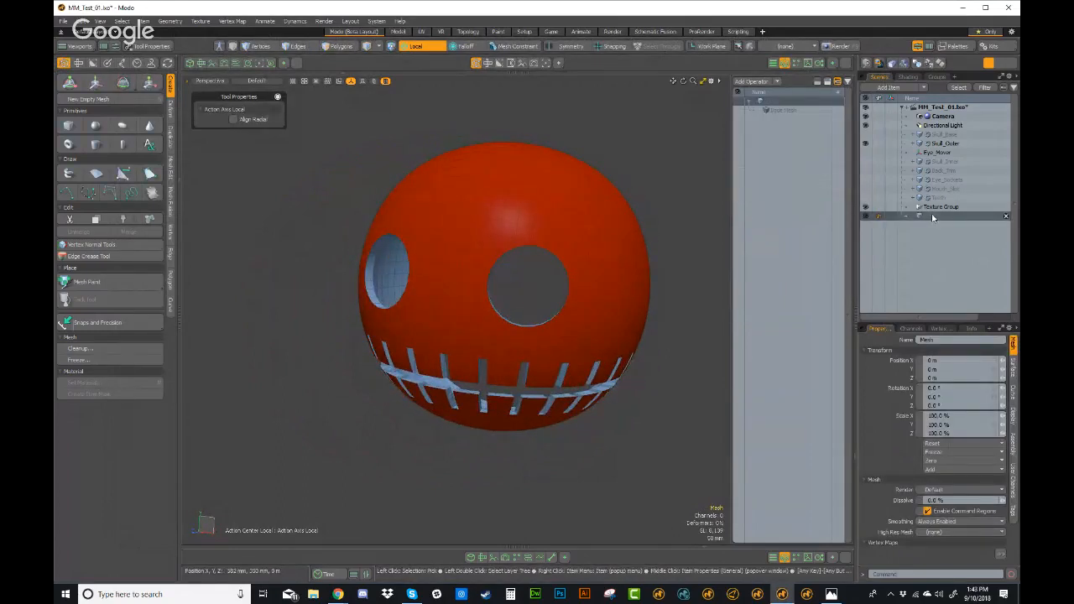
{"action": "double_click", "coordinate": [932, 217]}
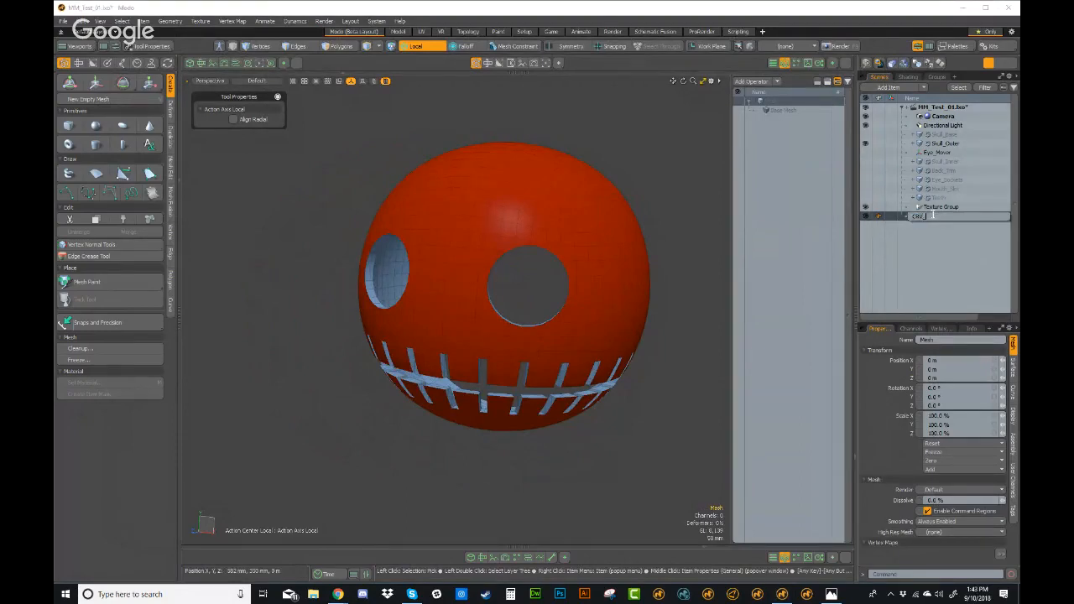
{"action": "type", "text": "CRV_A"}
{"action": "key", "text": "Return"}
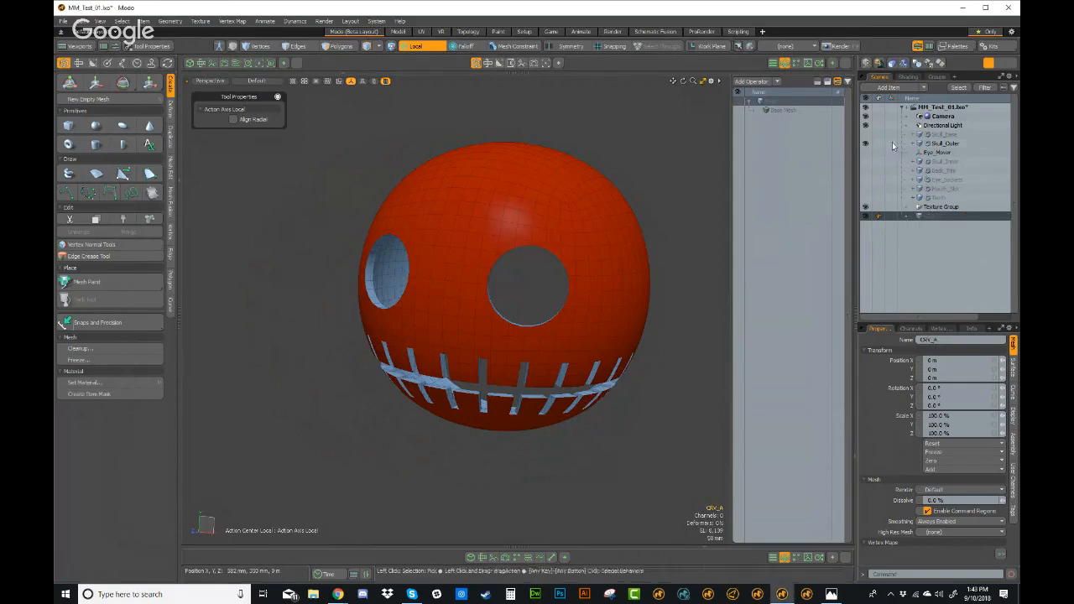
Step: Hide the Skull_Outer mesh, switch the viewport to the Front view and show the work plane grid
{"action": "left_click", "coordinate": [865, 144]}
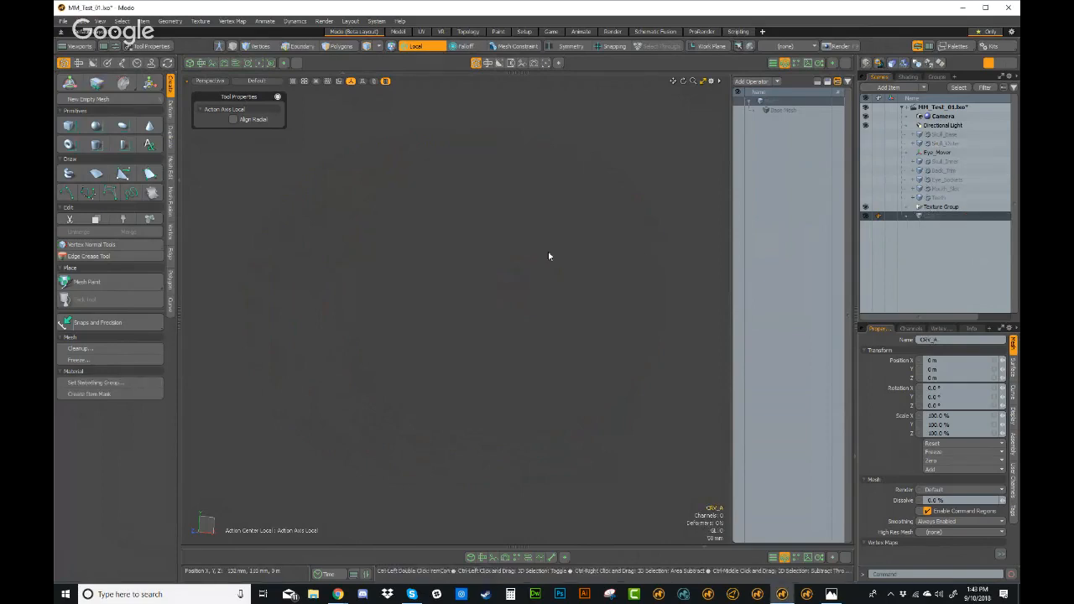
{"action": "key", "text": "ctrl+space"}
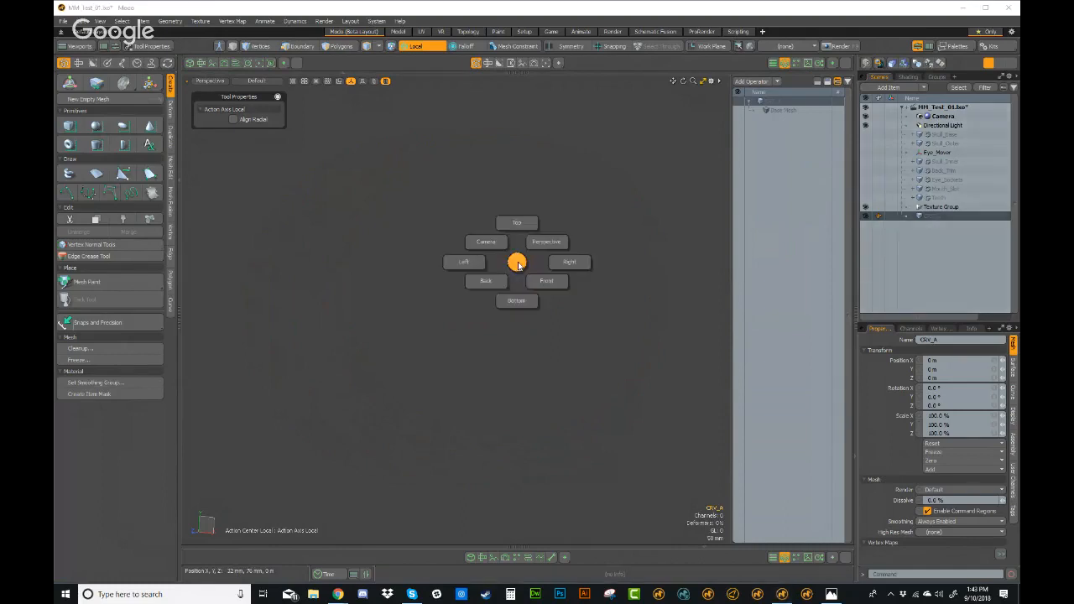
{"action": "left_click", "coordinate": [560, 287]}
{"action": "key", "text": "ctrl+3"}
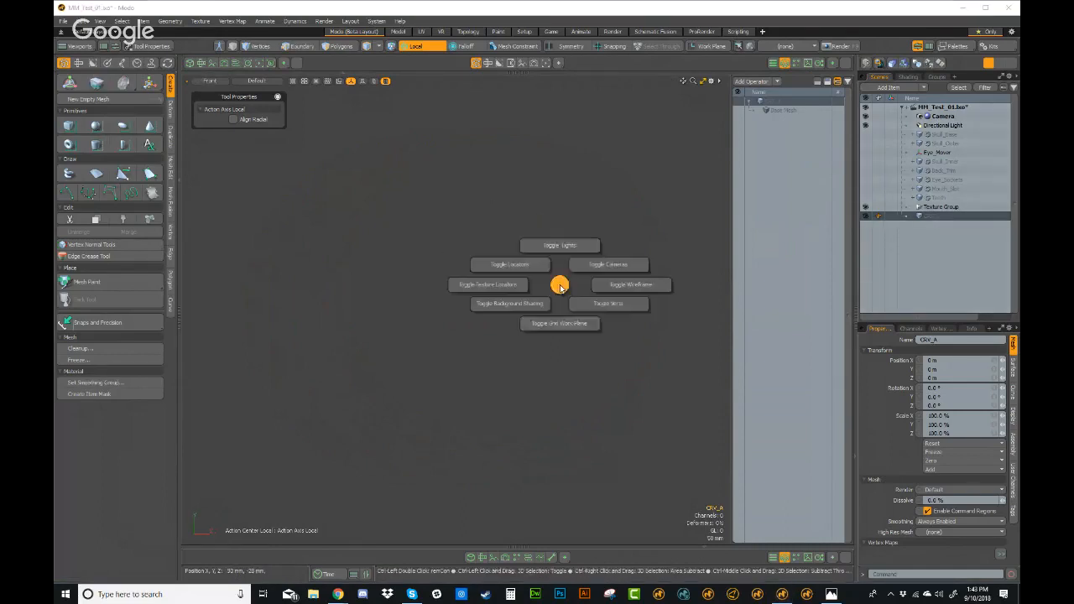
{"action": "left_click", "coordinate": [572, 336]}
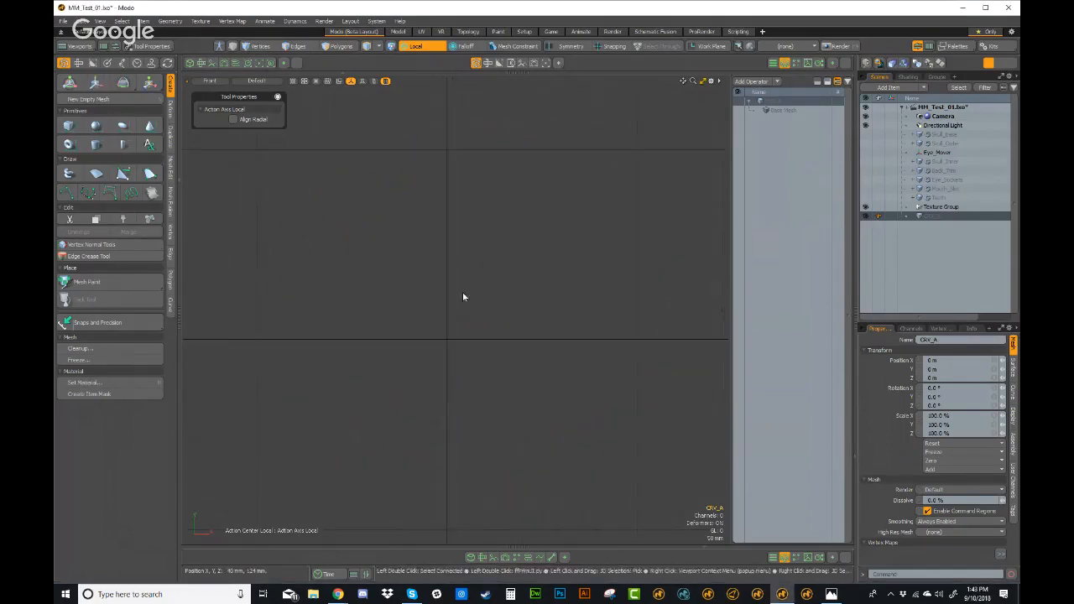
Step: Start a B-Spline curve in CRV_A and place the points outlining the top arm of a slanted block letter F
{"action": "left_click", "coordinate": [112, 193]}
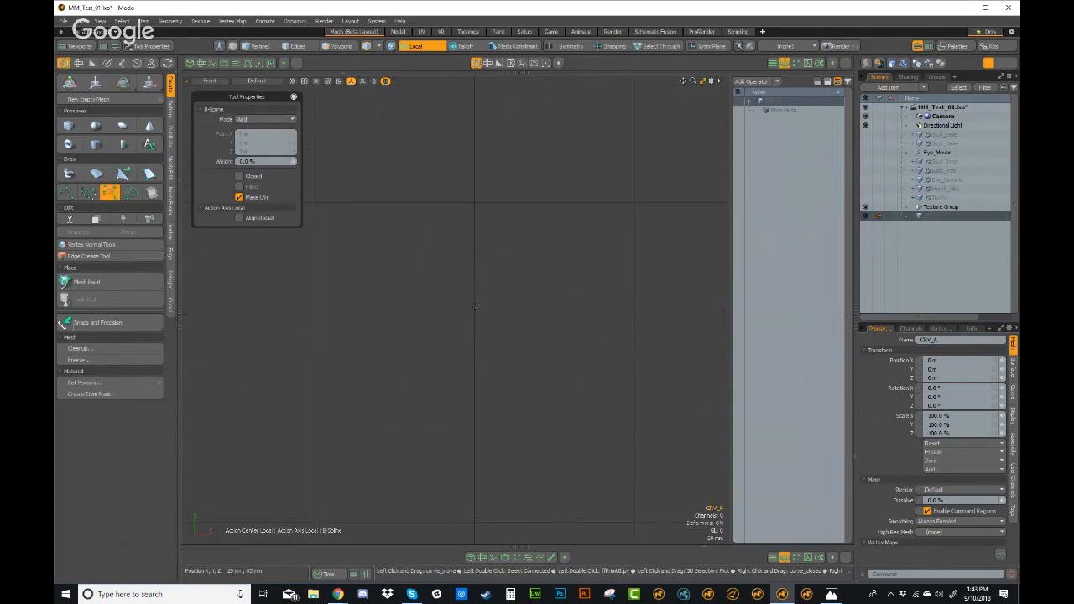
{"action": "left_click", "coordinate": [455, 299]}
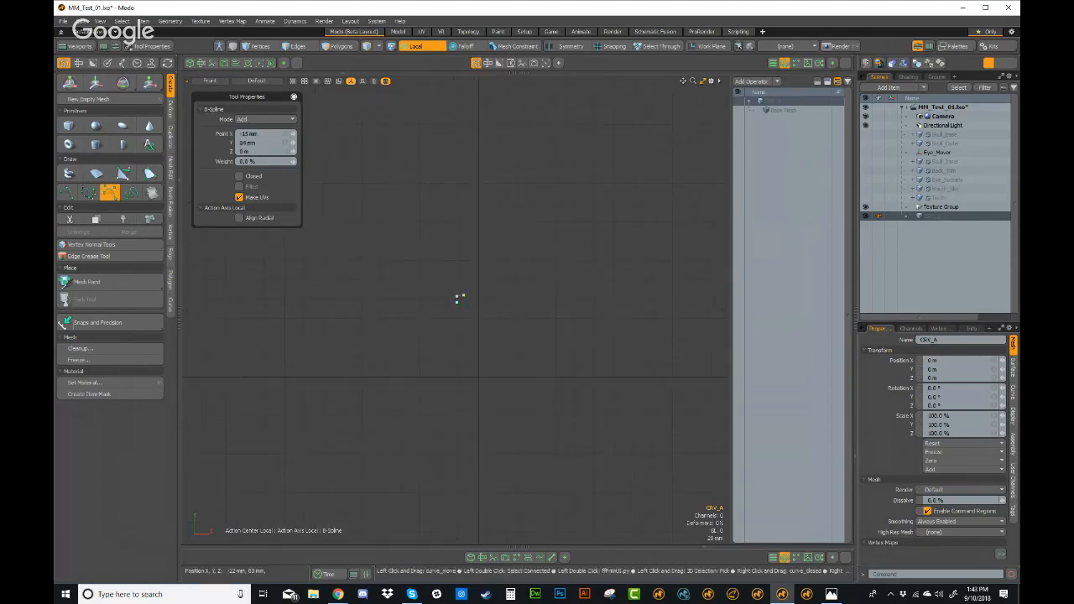
{"action": "left_click", "coordinate": [541, 286]}
{"action": "left_click_drag", "start_coordinate": [541, 287], "coordinate": [538, 288]}
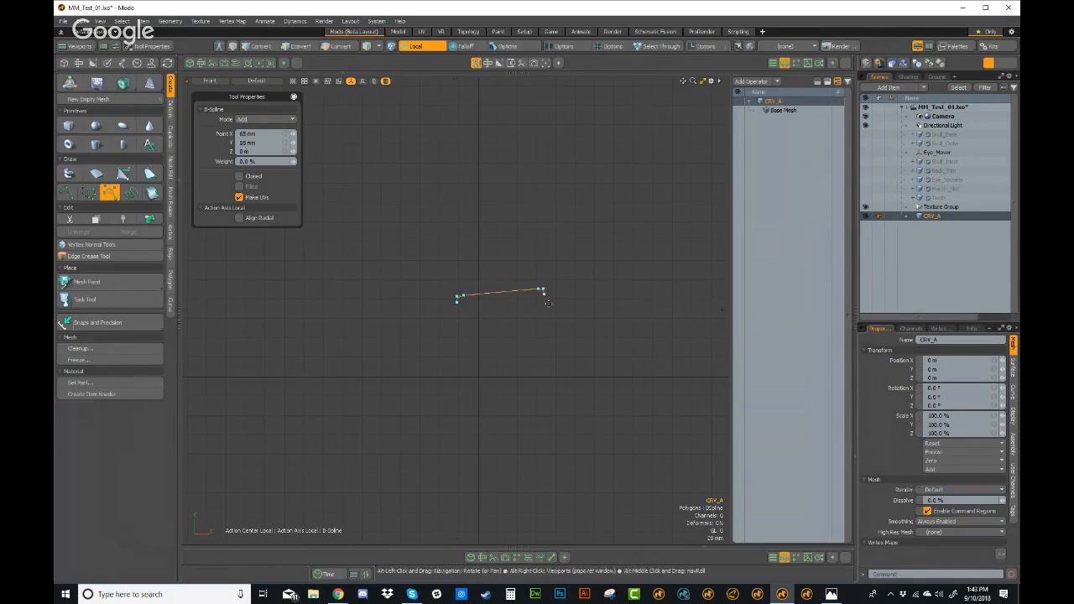
{"action": "scroll", "coordinate": [537, 367], "scroll_direction": "up", "scroll_amount": 2}
{"action": "left_click", "coordinate": [553, 309]}
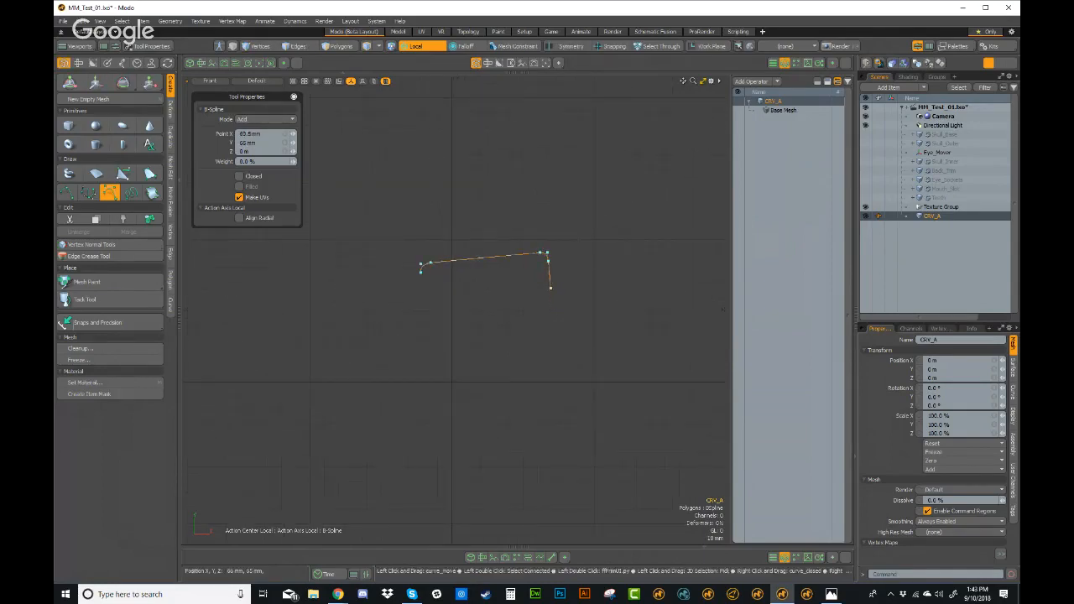
{"action": "left_click_drag", "start_coordinate": [551, 287], "coordinate": [550, 286]}
{"action": "left_click", "coordinate": [496, 299]}
{"action": "left_click_drag", "start_coordinate": [495, 300], "coordinate": [491, 299]}
Step: Continue the B-Spline around the F's middle arm, down the right side of its stem and across the base
{"action": "middle_click_drag", "start_coordinate": [492, 309], "coordinate": [482, 276]}
{"action": "left_click", "coordinate": [486, 292]}
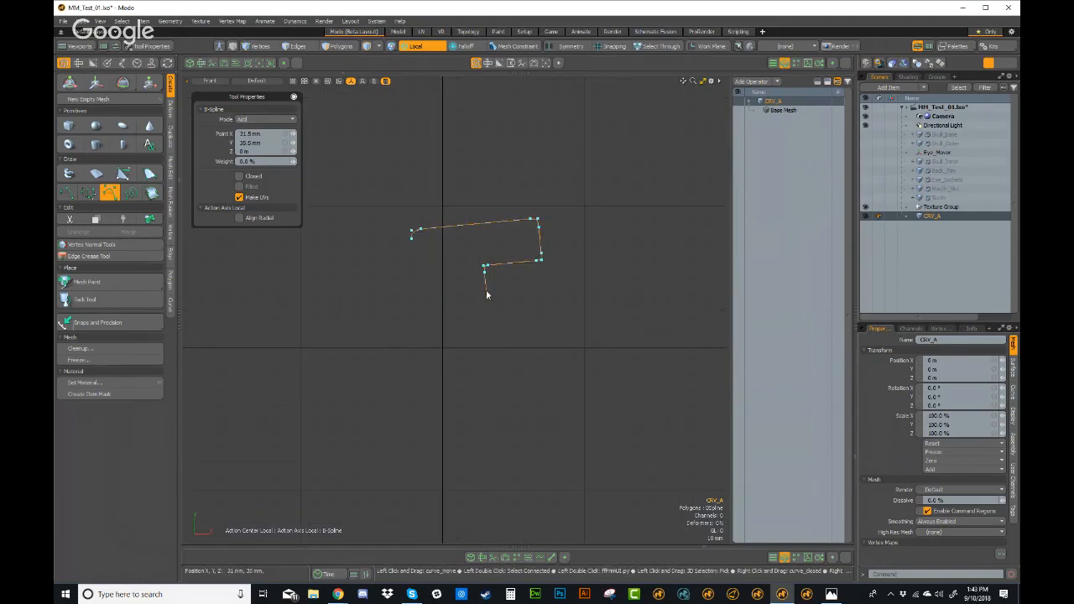
{"action": "left_click_drag", "start_coordinate": [486, 299], "coordinate": [491, 299]}
{"action": "scroll", "coordinate": [494, 301], "scroll_direction": "up", "scroll_amount": 2}
{"action": "left_click", "coordinate": [547, 295]}
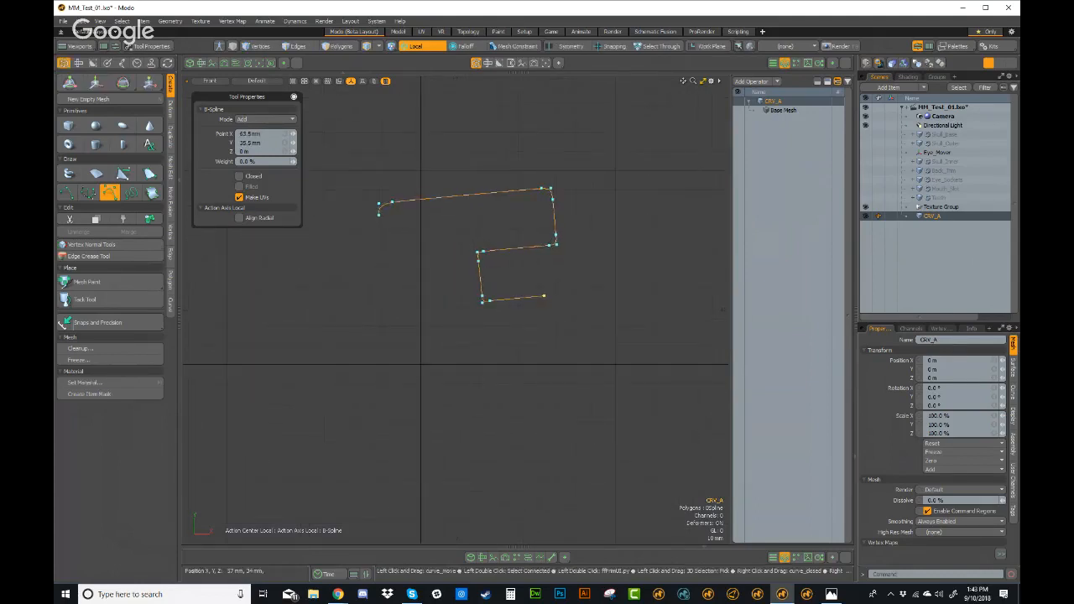
{"action": "left_click_drag", "start_coordinate": [549, 295], "coordinate": [557, 302]}
{"action": "left_click_drag", "start_coordinate": [552, 321], "coordinate": [491, 334]}
{"action": "middle_click_drag", "start_coordinate": [487, 339], "coordinate": [487, 294]}
{"action": "left_click_drag", "start_coordinate": [490, 350], "coordinate": [487, 355]}
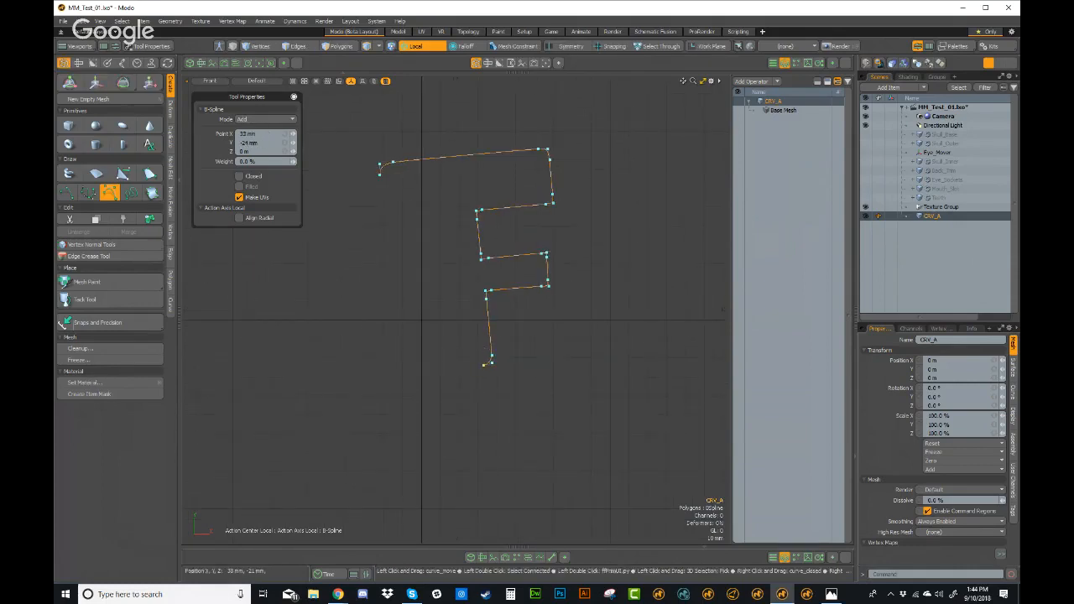
{"action": "left_click", "coordinate": [421, 370]}
{"action": "left_click_drag", "start_coordinate": [410, 372], "coordinate": [410, 371]}
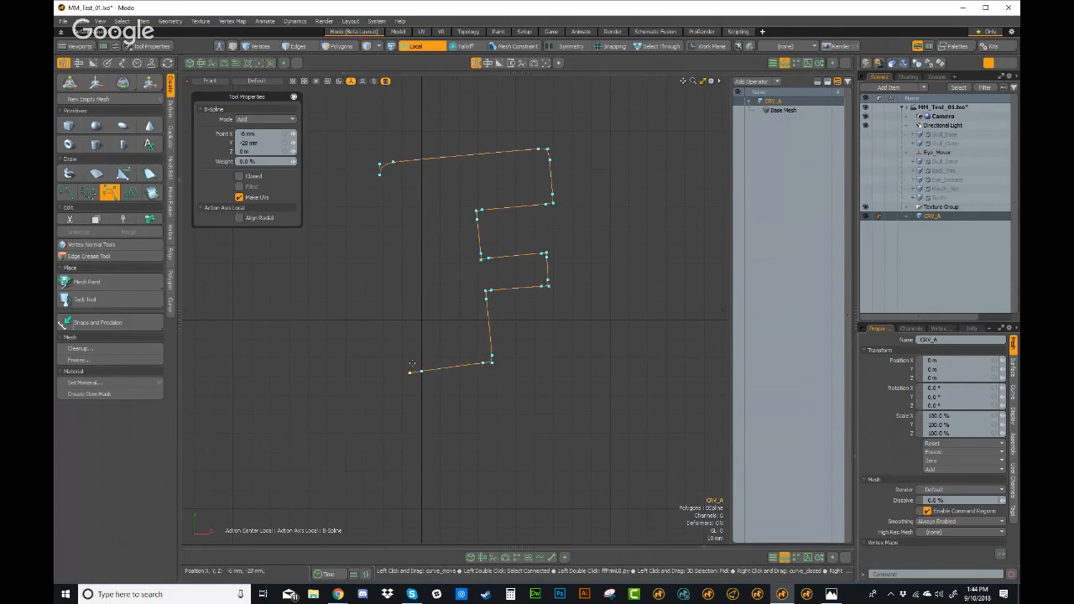
Step: Close the B-Spline into a complete F outline and adjust the corner points of the middle arm
{"action": "left_click", "coordinate": [379, 175]}
{"action": "scroll", "coordinate": [426, 367], "scroll_direction": "up", "scroll_amount": 1}
{"action": "left_click_drag", "start_coordinate": [432, 375], "coordinate": [428, 374]}
{"action": "middle_click_drag", "start_coordinate": [504, 297], "coordinate": [482, 335]}
{"action": "left_click_drag", "start_coordinate": [481, 333], "coordinate": [547, 322]}
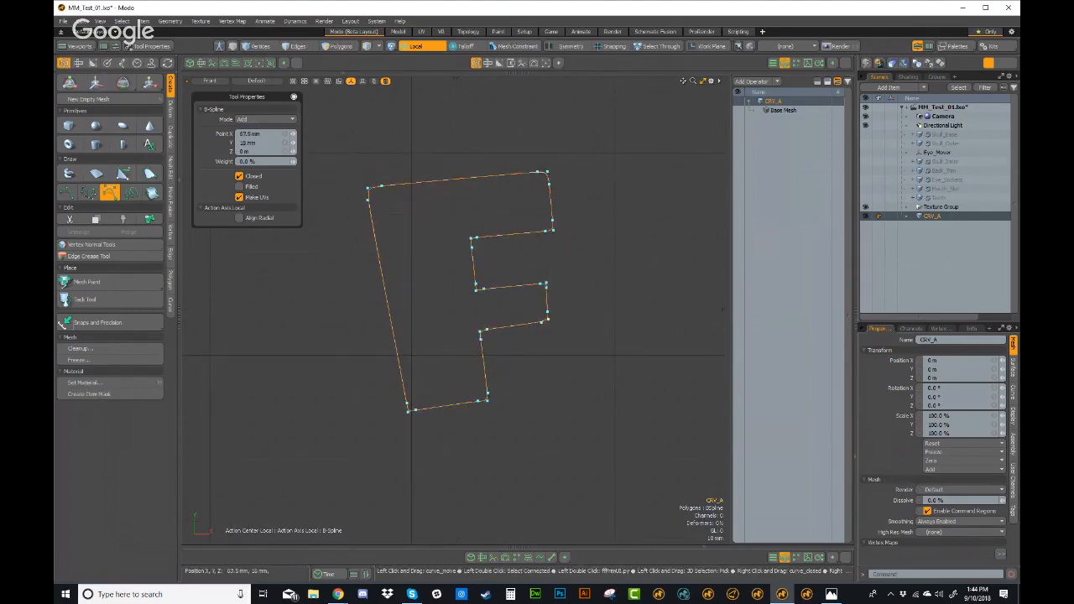
{"action": "left_click", "coordinate": [547, 312]}
{"action": "left_click_drag", "start_coordinate": [546, 283], "coordinate": [538, 281]}
Step: Tighten the F curve's corners by repositioning control points along the top arm and at the inner notch
{"action": "scroll", "coordinate": [547, 278], "scroll_direction": "down", "scroll_amount": 3}
{"action": "left_click_drag", "start_coordinate": [494, 245], "coordinate": [495, 268], "text": "alt"}
{"action": "scroll", "coordinate": [459, 240], "scroll_direction": "up", "scroll_amount": 1}
{"action": "left_click_drag", "start_coordinate": [395, 221], "coordinate": [394, 222]}
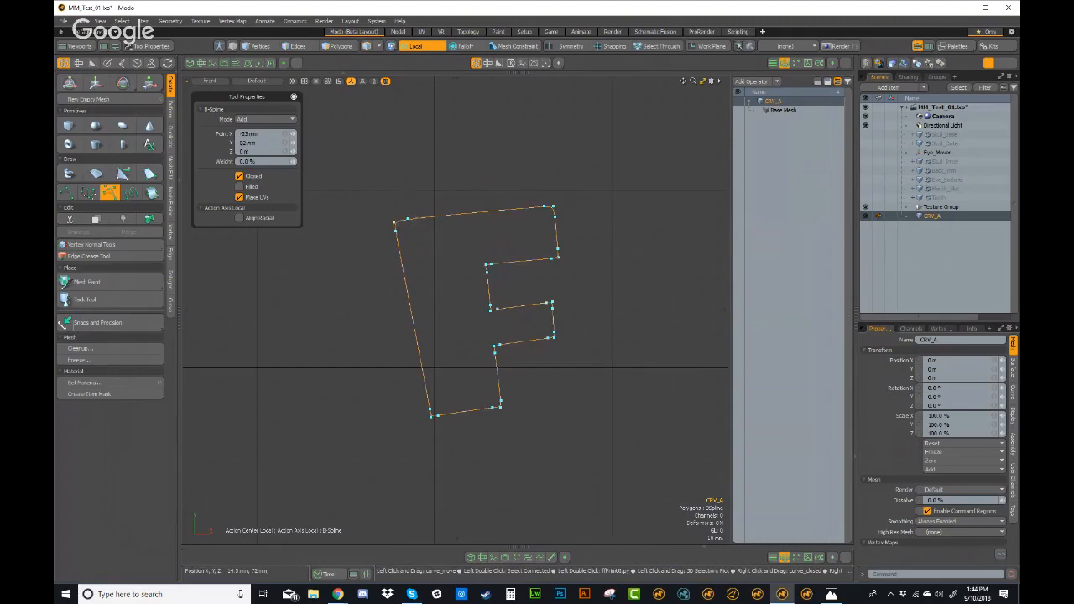
{"action": "left_click", "coordinate": [488, 267]}
{"action": "left_click_drag", "start_coordinate": [491, 264], "coordinate": [491, 265]}
{"action": "left_click_drag", "start_coordinate": [547, 208], "coordinate": [556, 207]}
{"action": "left_click_drag", "start_coordinate": [409, 220], "coordinate": [404, 220]}
{"action": "scroll", "coordinate": [427, 224], "scroll_direction": "down", "scroll_amount": 2}
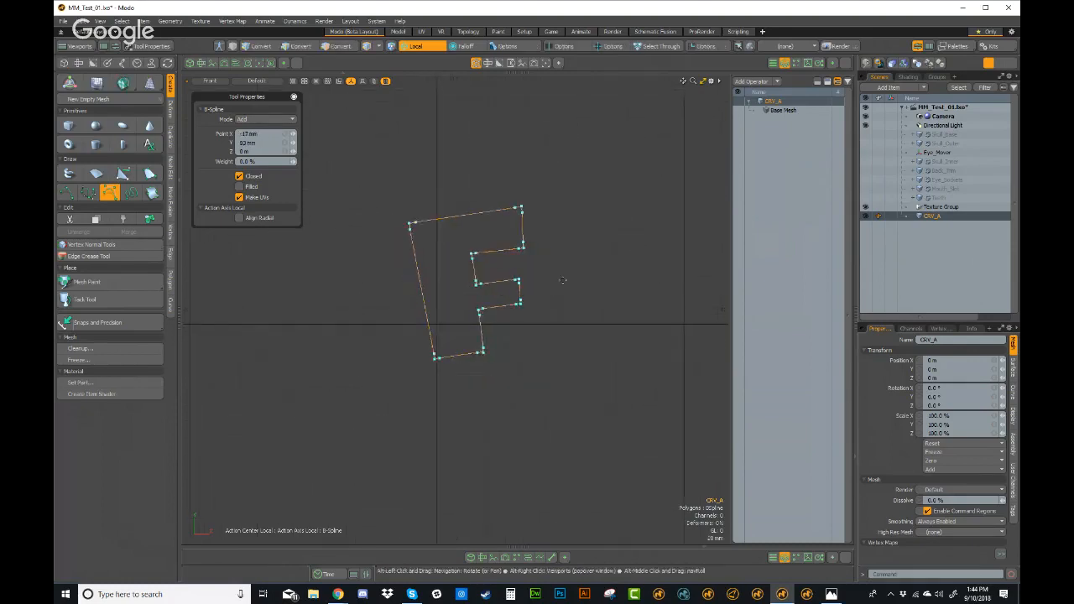
Step: Finish the B-Spline, select the F curve as a polygon and switch the viewport to an angled Perspective view
{"action": "key", "text": "space"}
{"action": "key", "text": "3"}
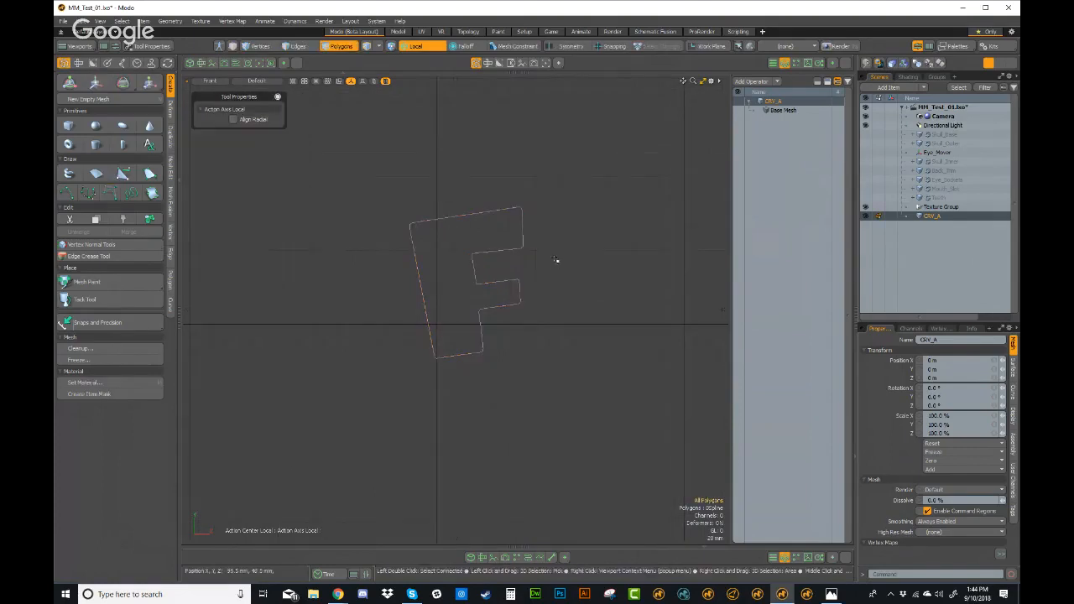
{"action": "left_click", "coordinate": [523, 277]}
{"action": "key", "text": "shift+r"}
{"action": "key", "text": "ctrl+space"}
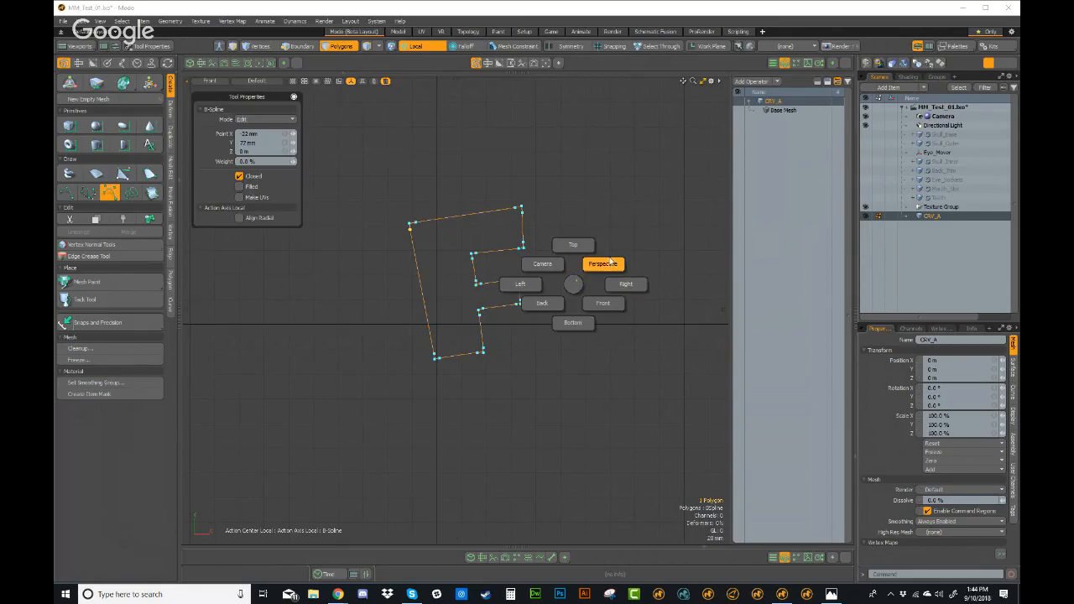
{"action": "left_click", "coordinate": [610, 258]}
{"action": "left_click_drag", "start_coordinate": [609, 271], "coordinate": [429, 370], "text": "alt"}
Step: Turn off the Local action center and scale the F curve to 0% in Z to flatten it
{"action": "key", "text": "r"}
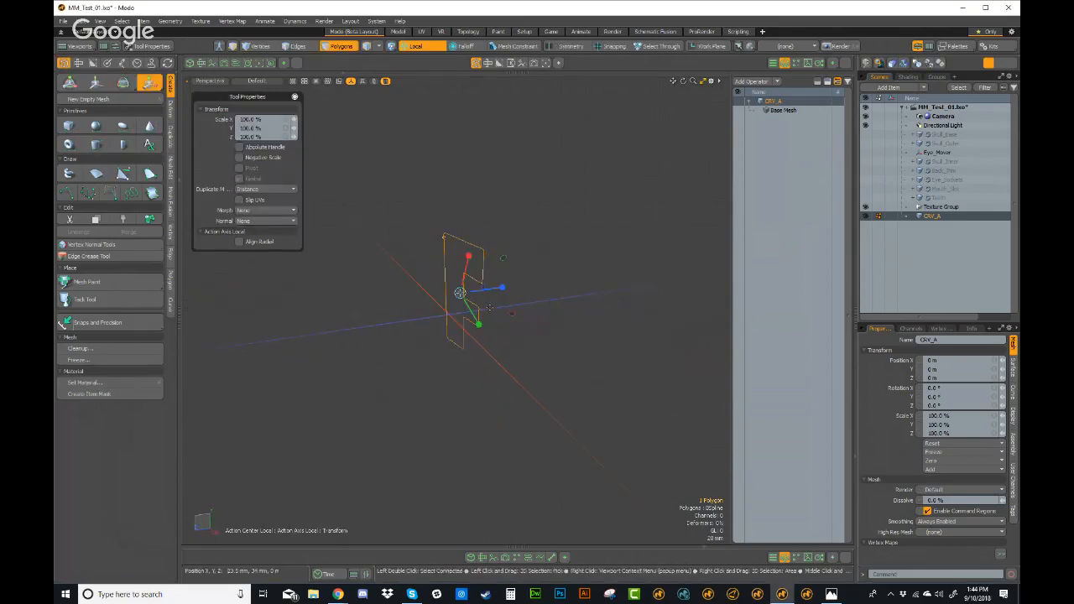
{"action": "key", "text": "alt"}
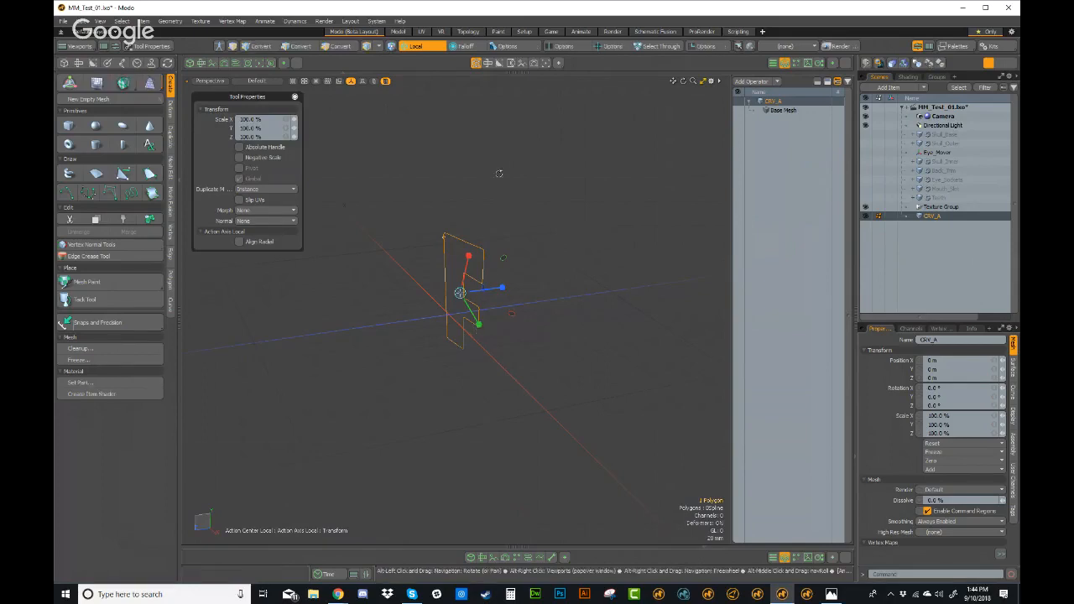
{"action": "left_click", "coordinate": [418, 45]}
{"action": "left_click_drag", "start_coordinate": [503, 313], "coordinate": [542, 314], "text": "alt"}
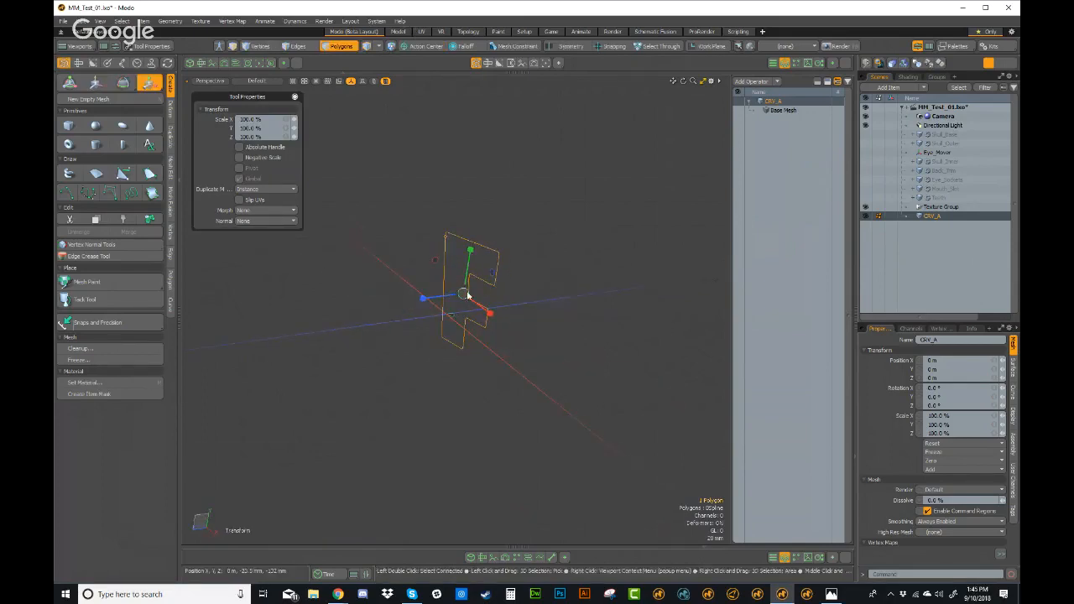
{"action": "left_click_drag", "start_coordinate": [550, 303], "coordinate": [502, 253], "text": "alt"}
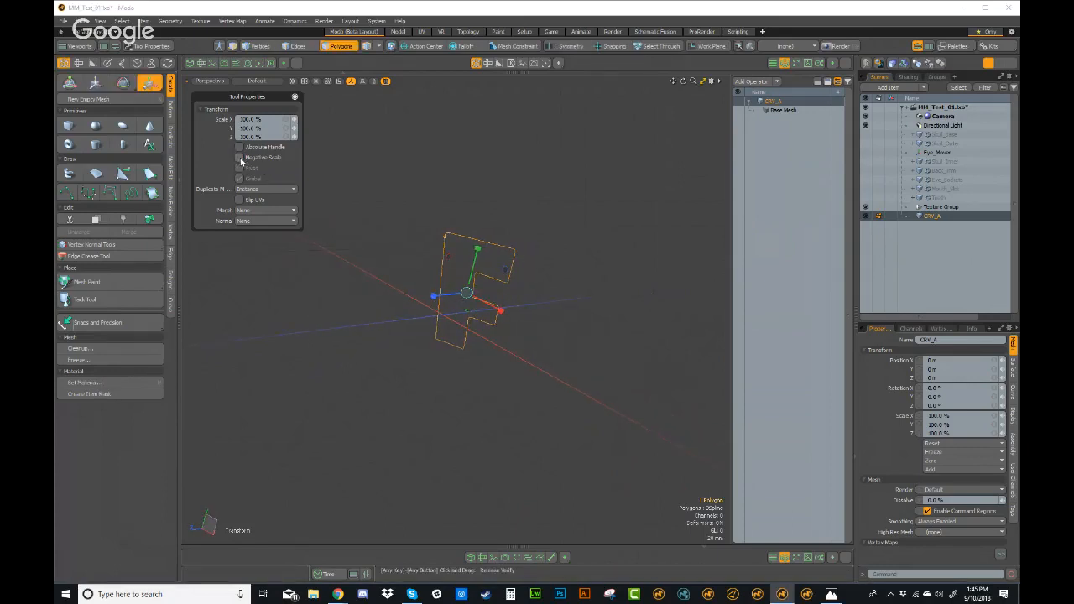
{"action": "left_click_drag", "start_coordinate": [575, 303], "coordinate": [544, 304], "text": "alt"}
{"action": "left_click_drag", "start_coordinate": [422, 298], "coordinate": [566, 268]}
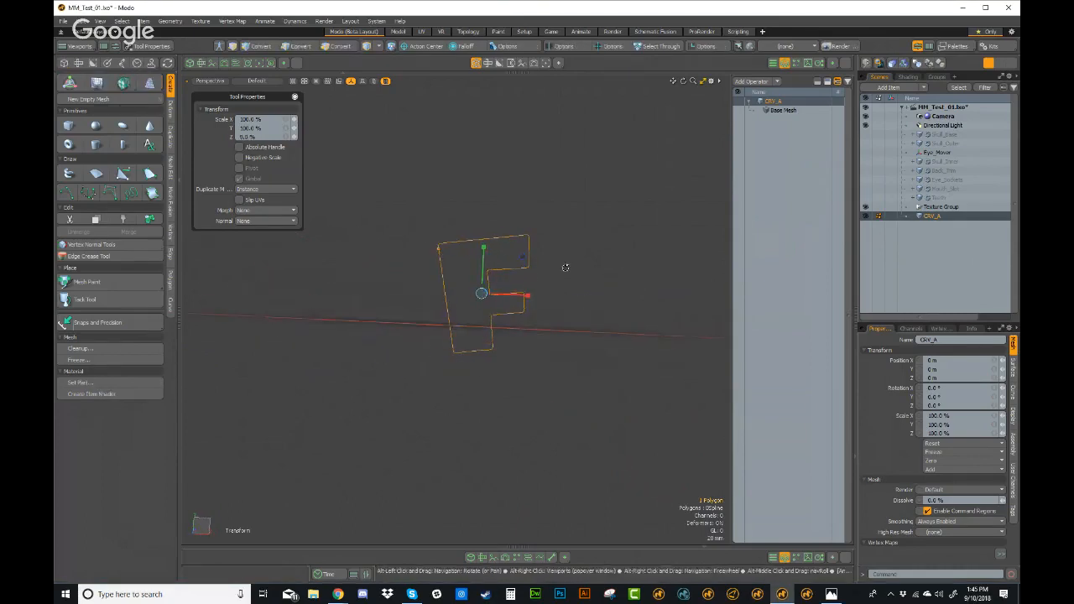
Step: Center the F curve on the origin along all axes
{"action": "left_click", "coordinate": [170, 238]}
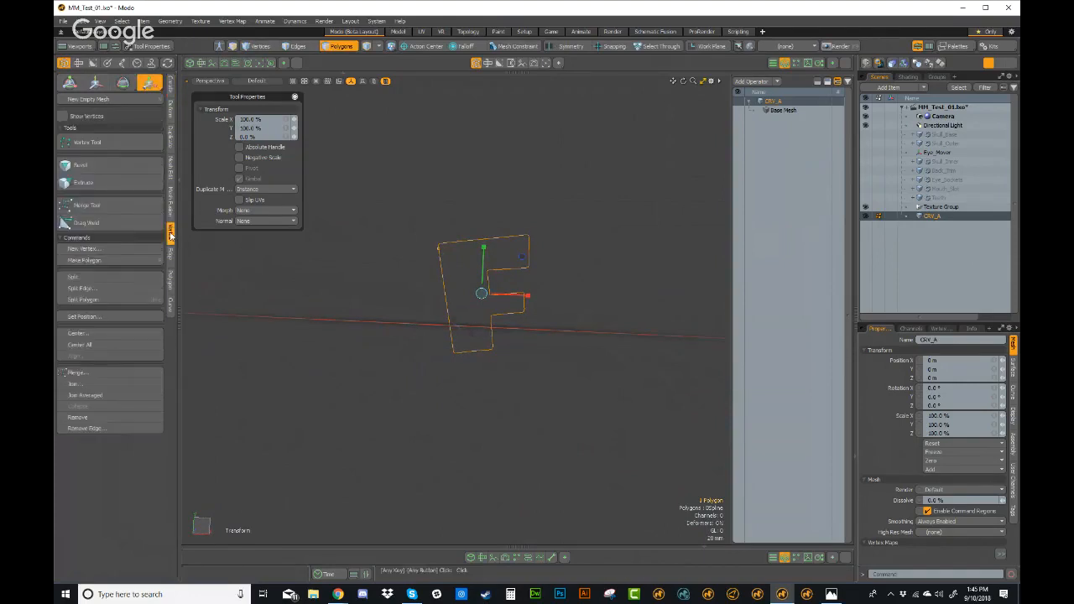
{"action": "left_click", "coordinate": [94, 347]}
{"action": "left_click_drag", "start_coordinate": [529, 384], "coordinate": [585, 355], "text": "alt"}
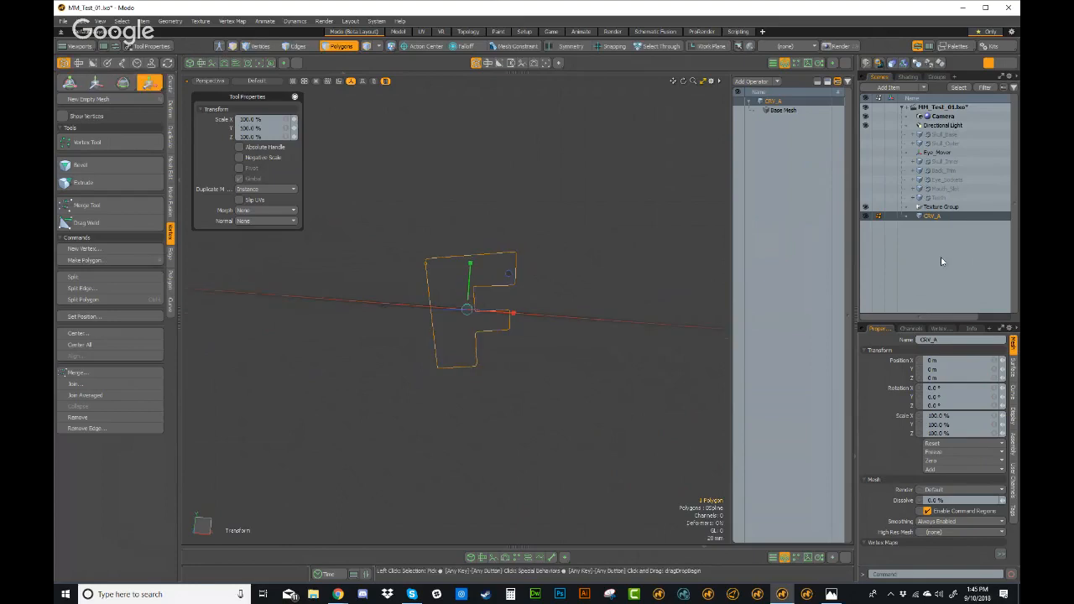
{"action": "left_click_drag", "start_coordinate": [500, 353], "coordinate": [597, 328], "text": "alt"}
Step: Add a new mesh item to the scene and name it Fill_A
{"action": "key", "text": "3"}
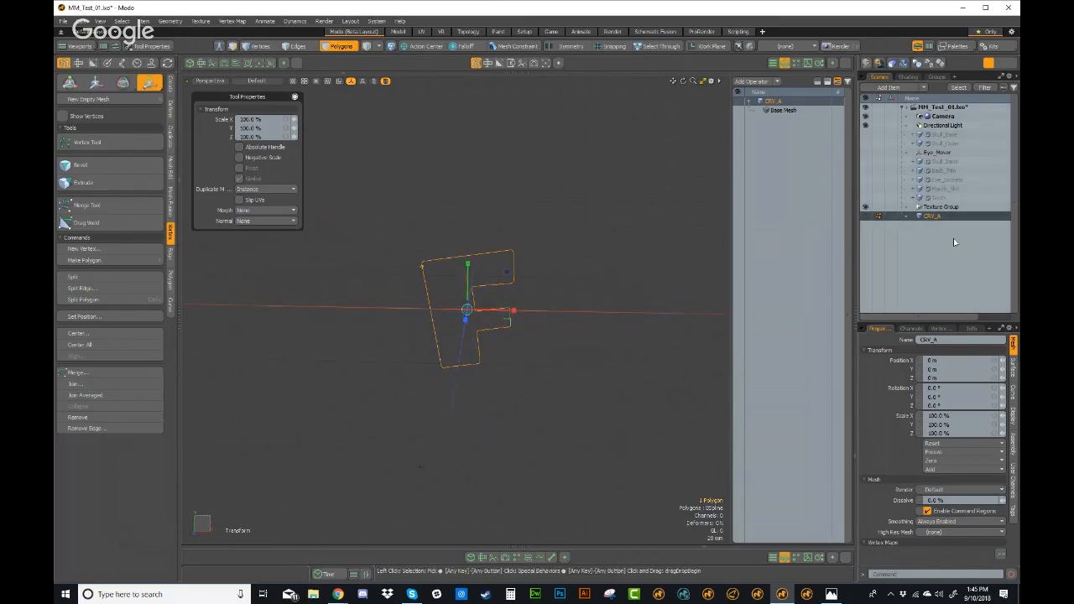
{"action": "key", "text": "n"}
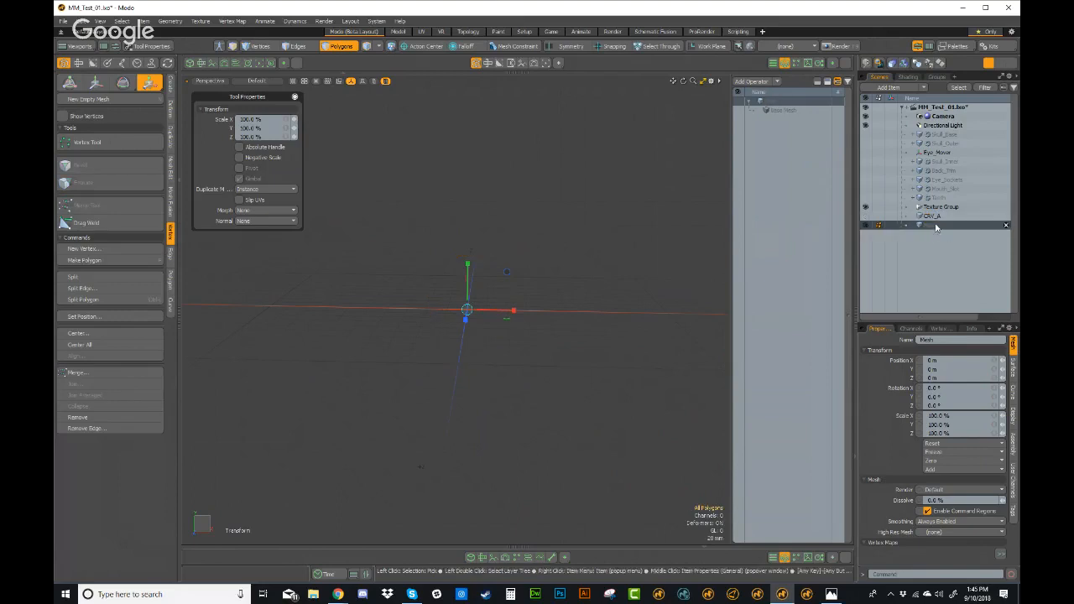
{"action": "double_click", "coordinate": [936, 227]}
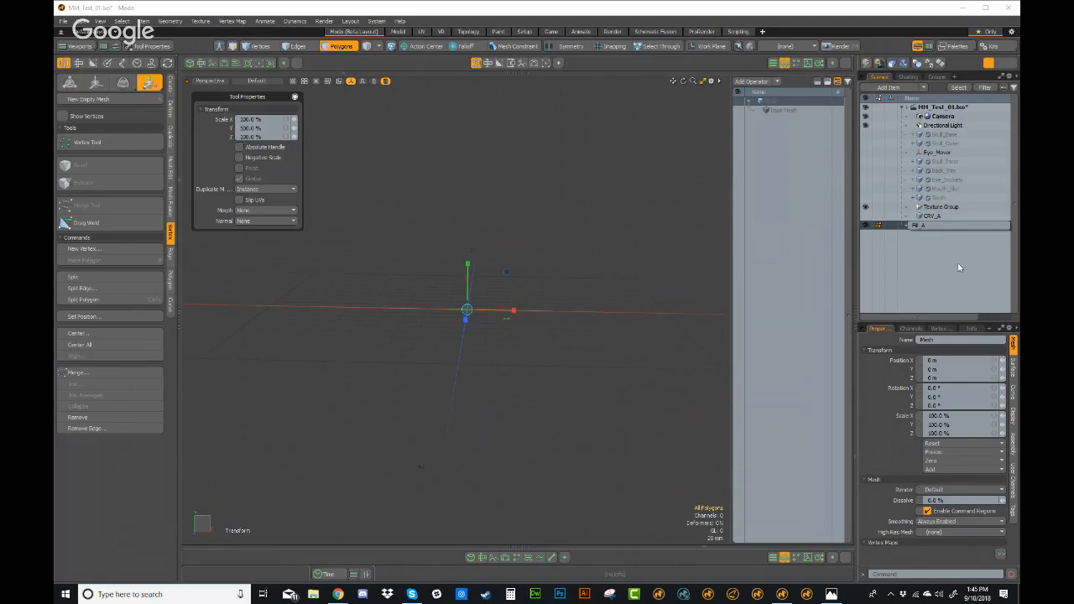
{"action": "key", "text": "Return"}
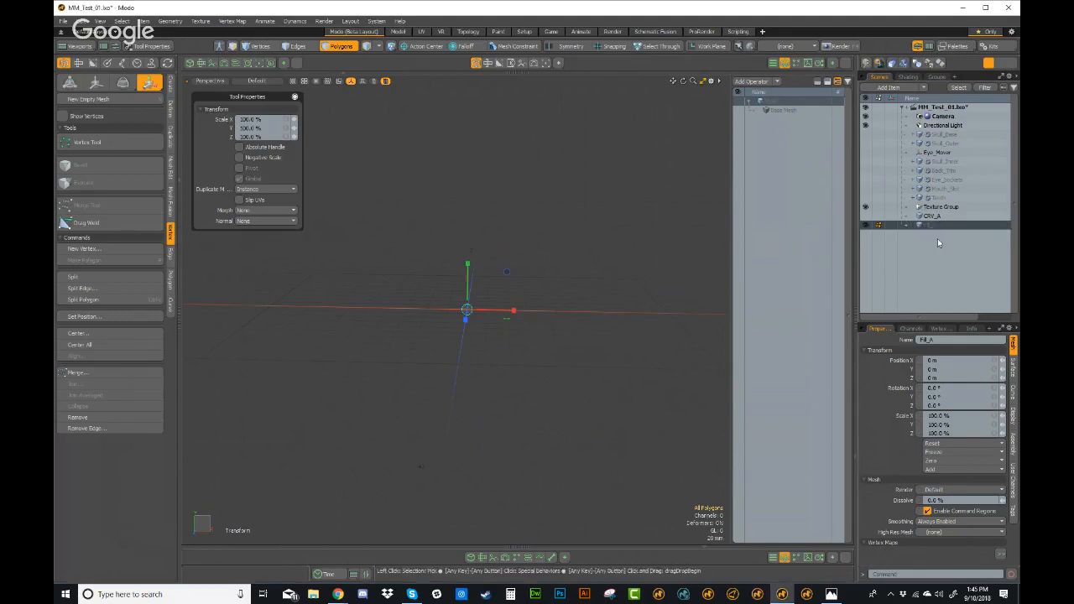
Step: Find the Curve Fill mesh operator and add it to Fill_A
{"action": "left_click", "coordinate": [753, 81]}
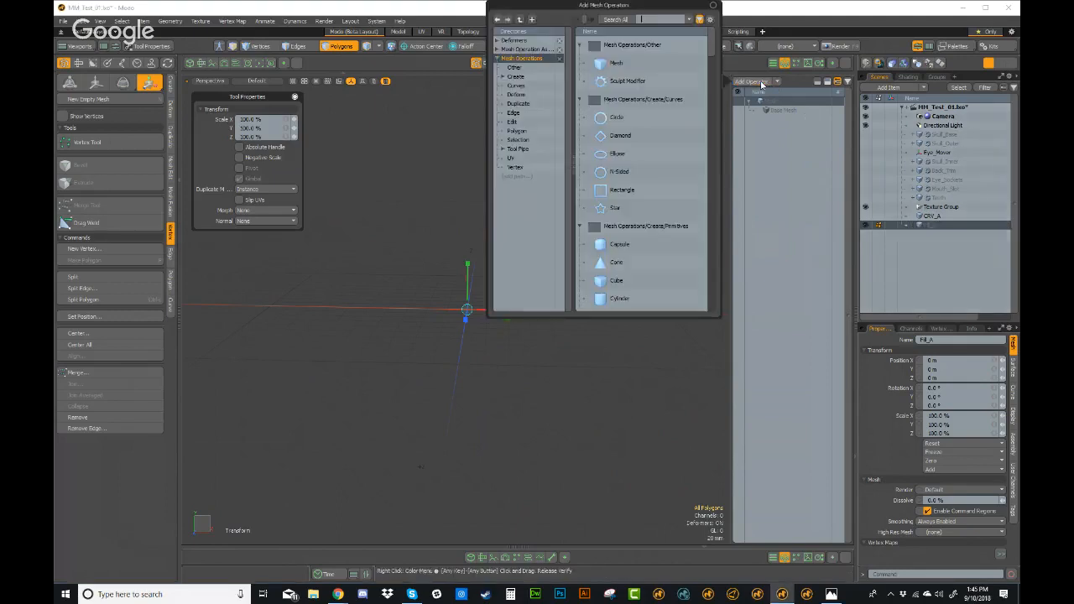
{"action": "type", "text": "cirve"}
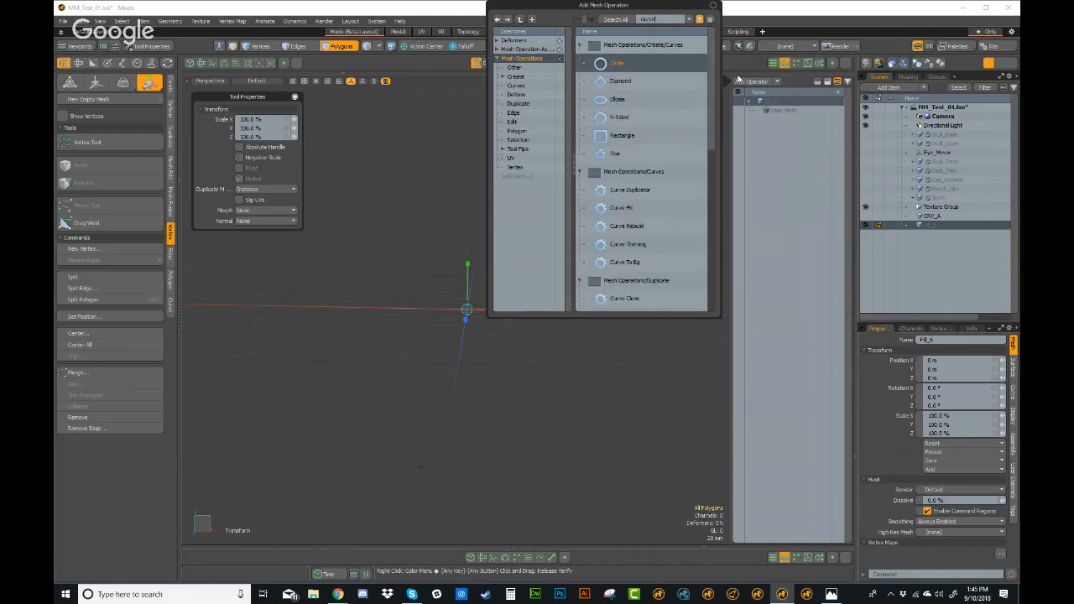
{"action": "type", "text": " fil"}
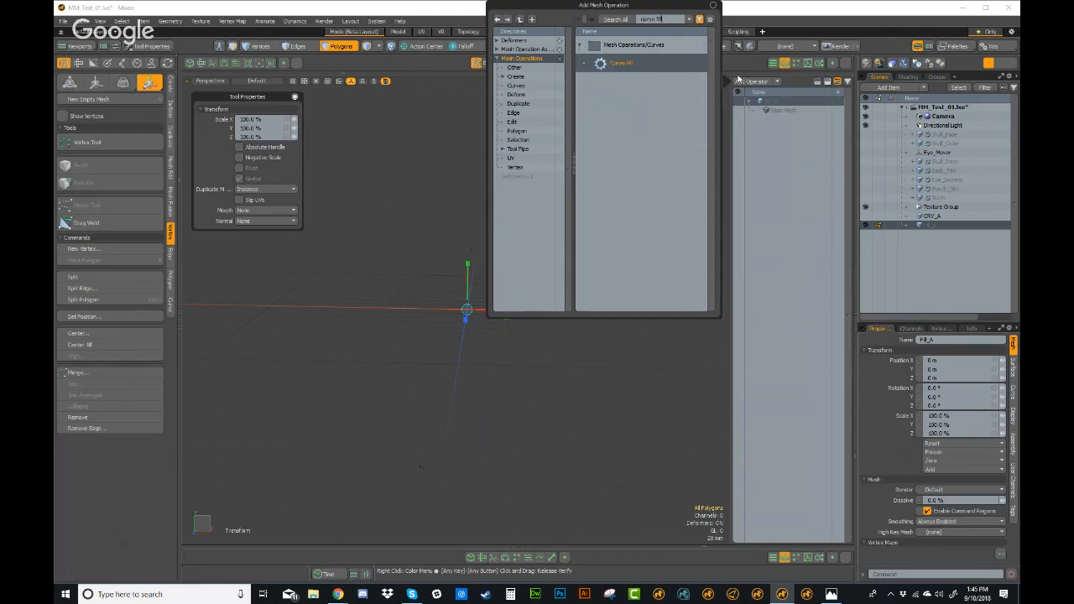
{"action": "double_click", "coordinate": [632, 65]}
Step: Assign the existing CRV_A mesh as the source curve of the Curve Fill operator
{"action": "left_click", "coordinate": [756, 112]}
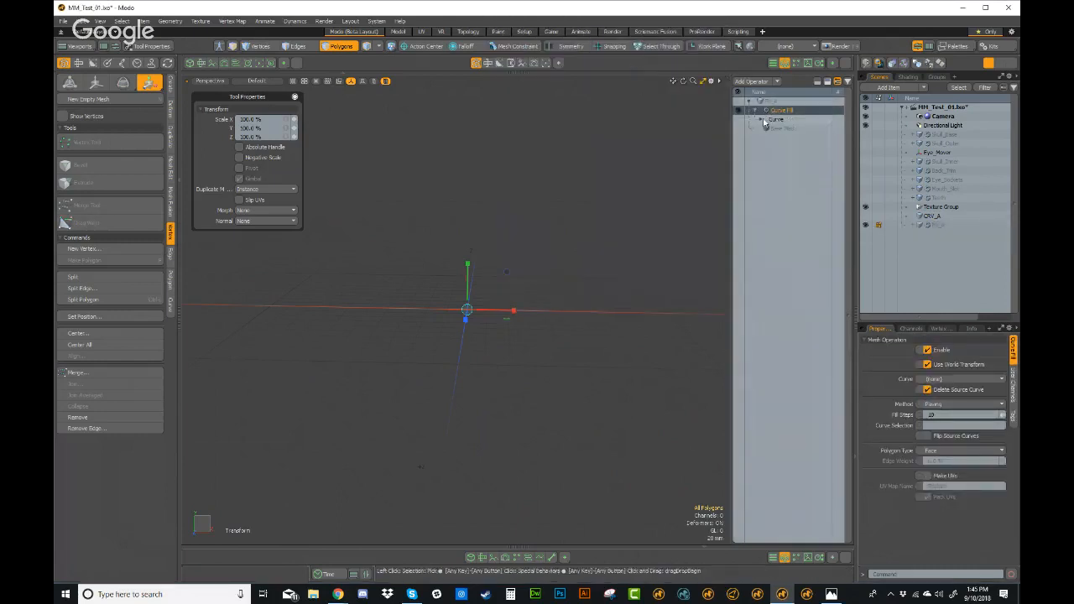
{"action": "left_click", "coordinate": [760, 119]}
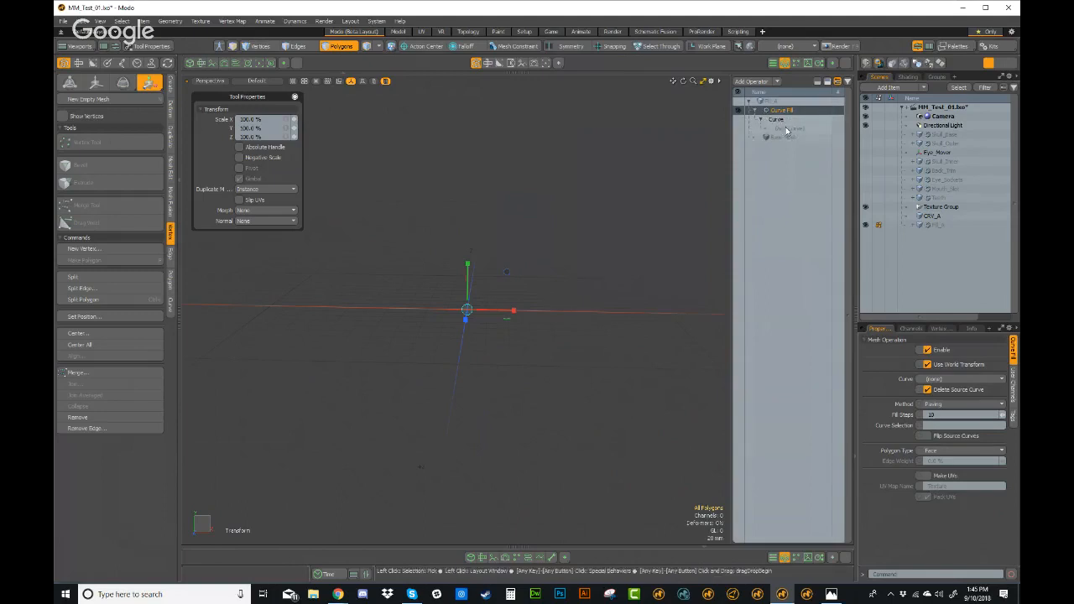
{"action": "left_click", "coordinate": [788, 130]}
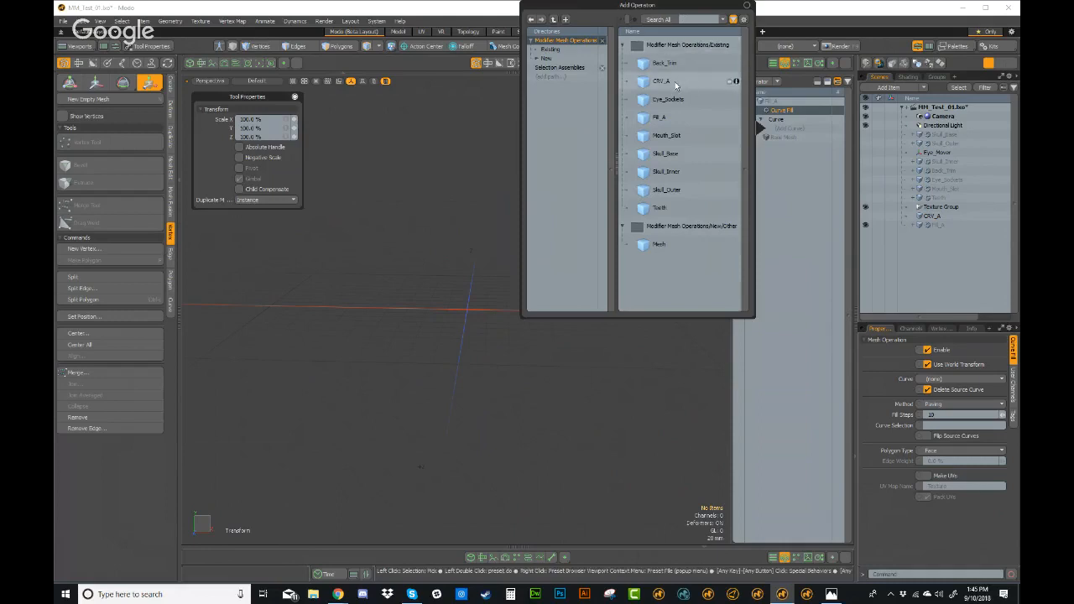
{"action": "double_click", "coordinate": [665, 82]}
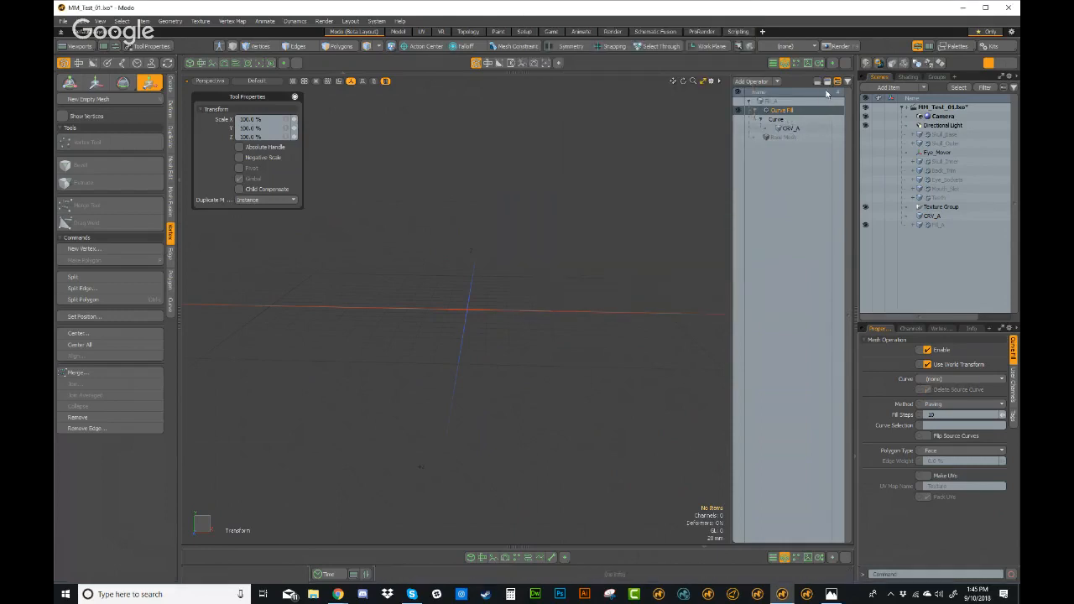
{"action": "left_click", "coordinate": [932, 217]}
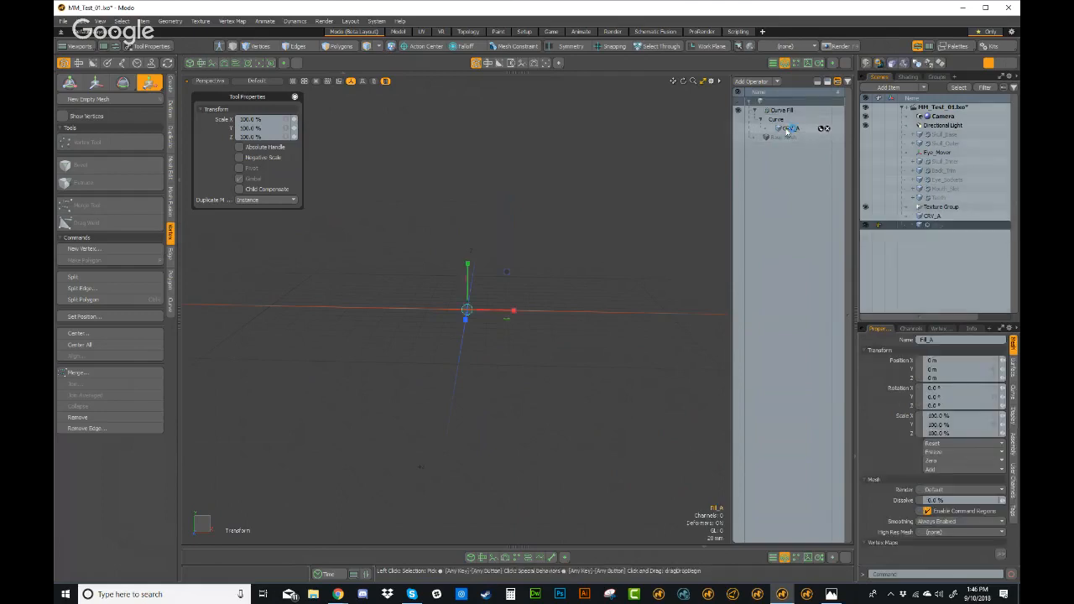
{"action": "left_click", "coordinate": [787, 110]}
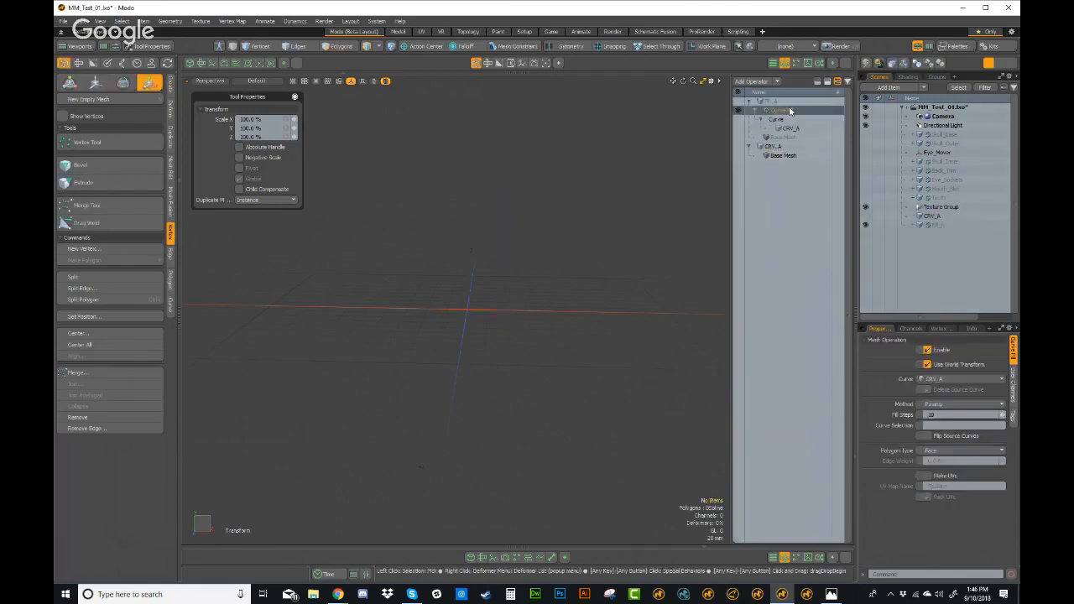
Step: Move the Texture Group directly below Directional Light in the item hierarchy and select Fill_A
{"action": "left_click", "coordinate": [936, 225]}
{"action": "left_click_drag", "start_coordinate": [550, 380], "coordinate": [542, 333], "text": "alt"}
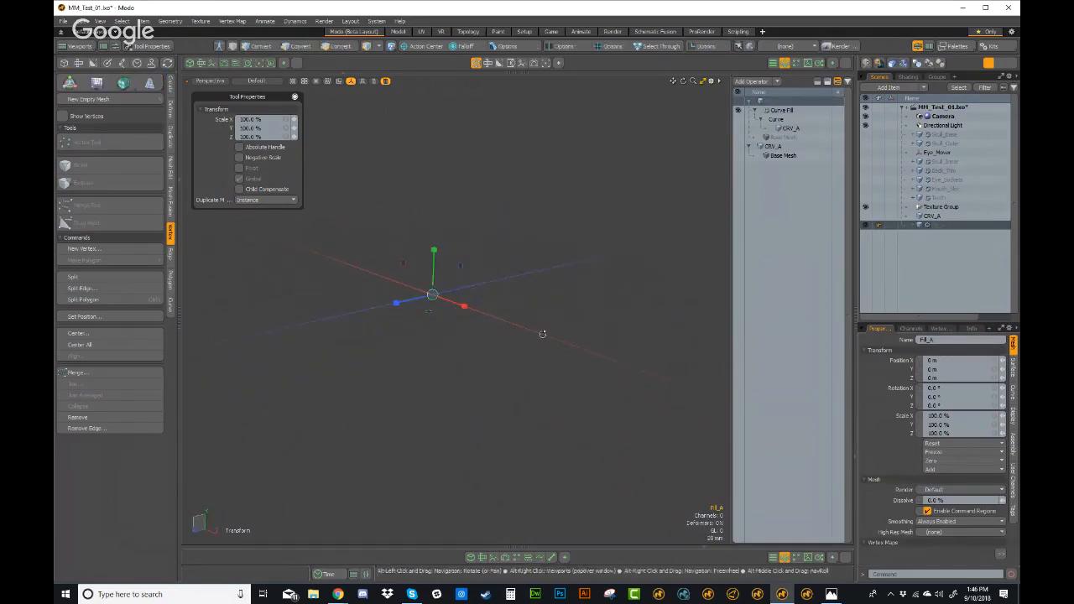
{"action": "left_click_drag", "start_coordinate": [947, 208], "coordinate": [938, 151]}
{"action": "left_click", "coordinate": [936, 226]}
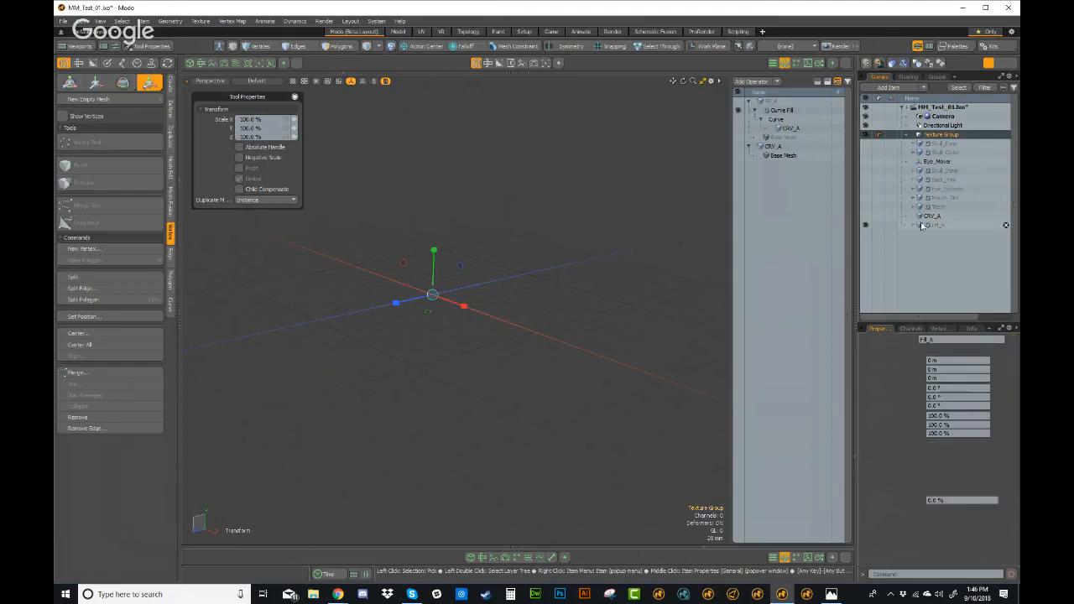
Step: Inspect the filled F in Fill_A and its source curve in CRV_A, checking the density of the generated mesh
{"action": "left_click_drag", "start_coordinate": [428, 286], "coordinate": [416, 297], "text": "alt"}
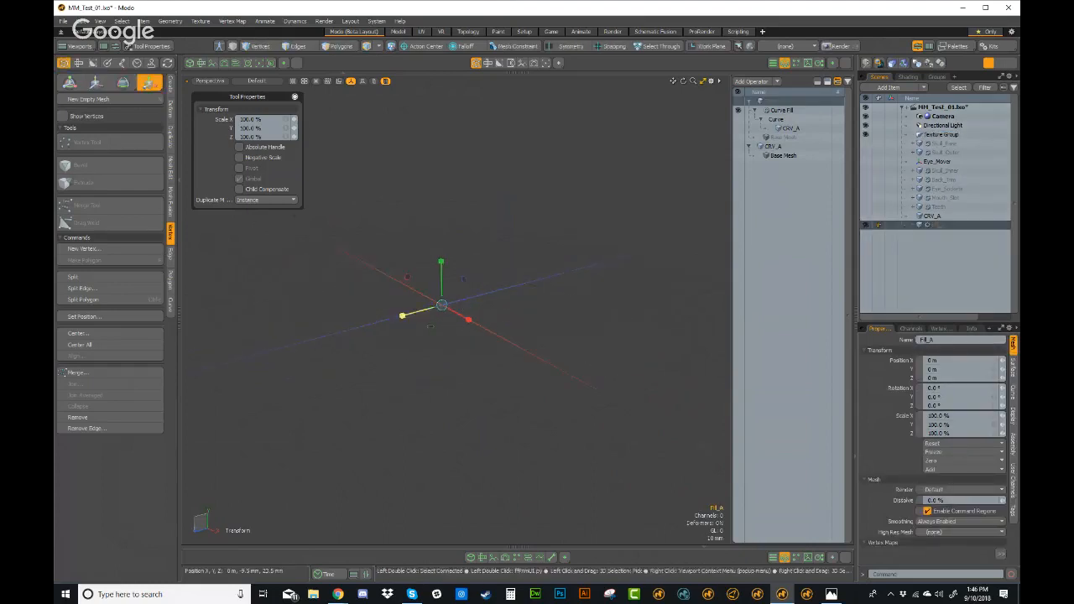
{"action": "left_click", "coordinate": [402, 318], "text": "ctrl"}
{"action": "key", "text": "space"}
{"action": "left_click", "coordinate": [934, 216]}
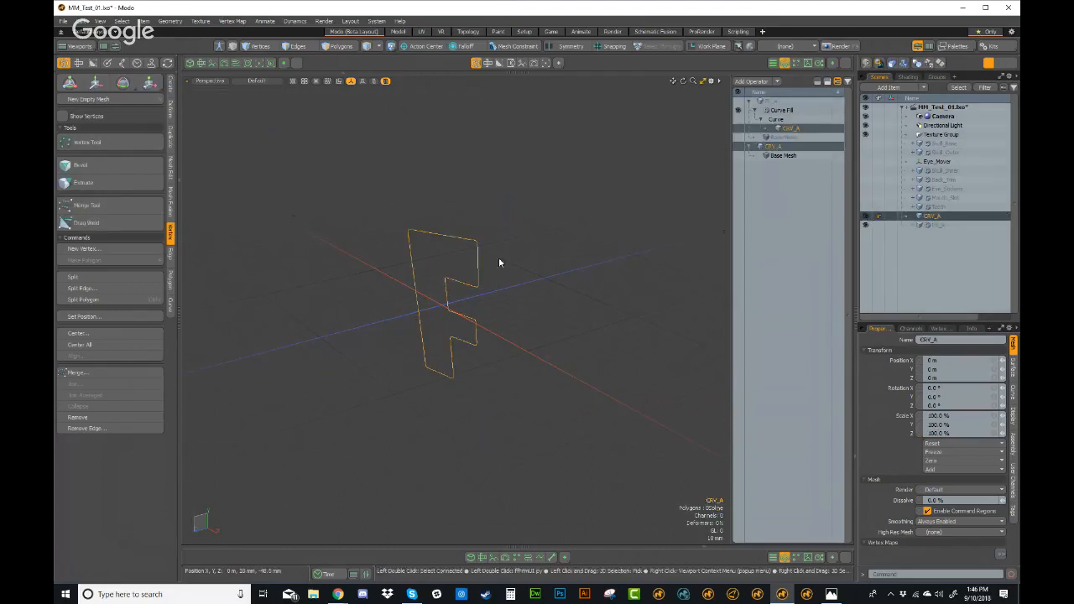
{"action": "double_click", "coordinate": [470, 245]}
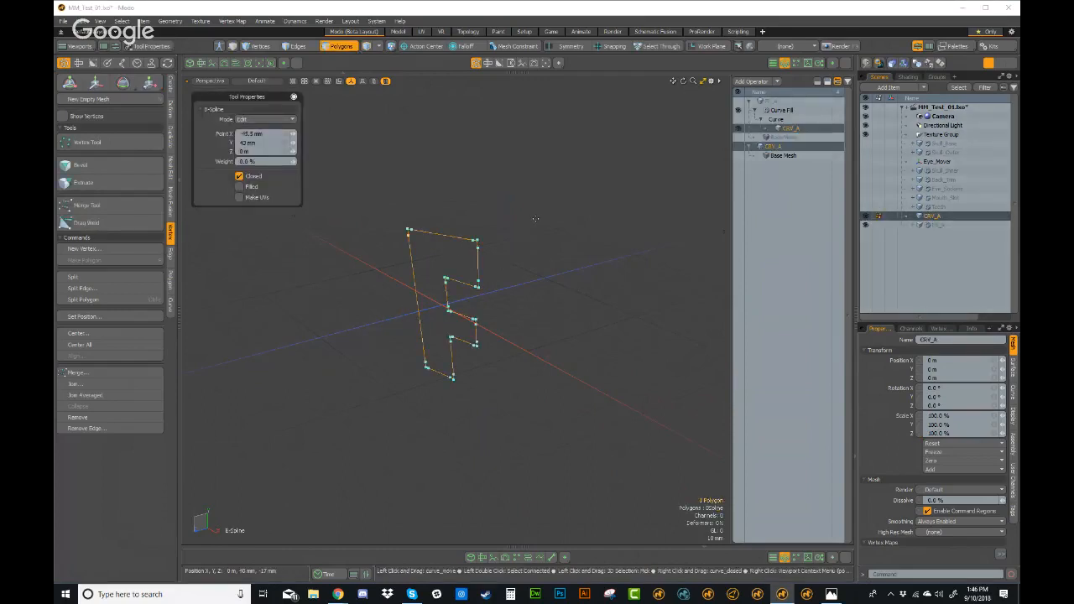
{"action": "left_click", "coordinate": [944, 227]}
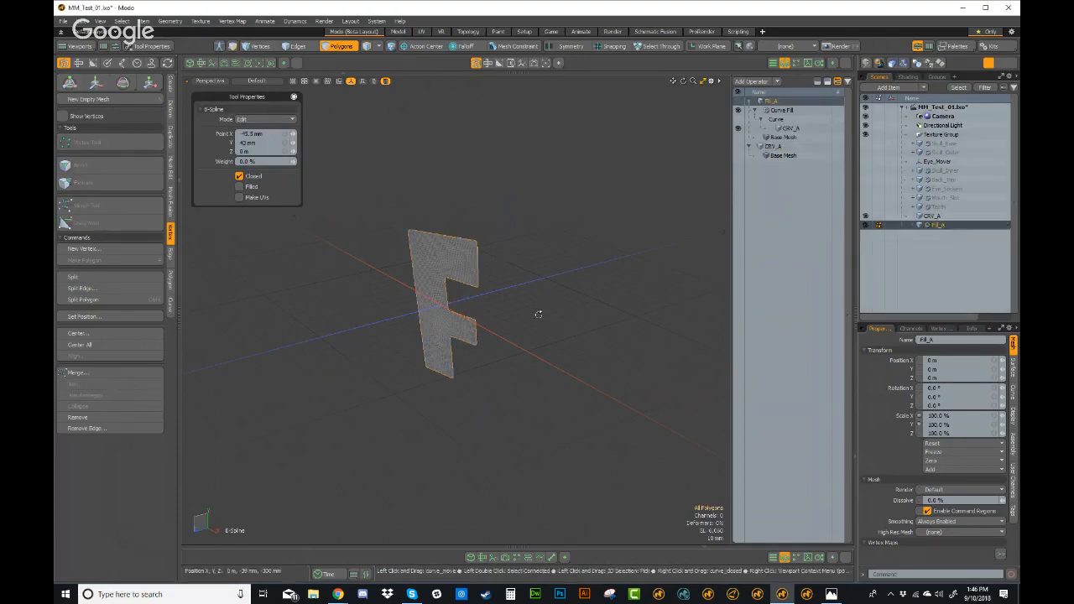
{"action": "left_click_drag", "start_coordinate": [538, 315], "coordinate": [542, 283], "text": "alt"}
{"action": "scroll", "coordinate": [467, 302], "scroll_direction": "up", "scroll_amount": 5}
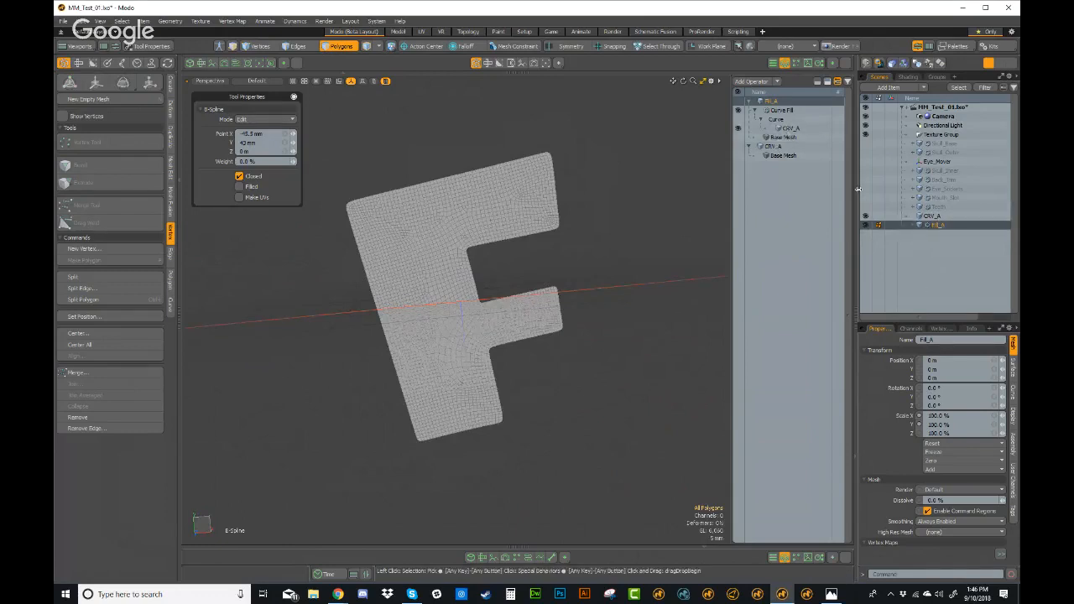
Step: Set the Fill Steps of Fill_A's Curve Fill operator to 5 and check the resulting polygon layout
{"action": "left_click", "coordinate": [936, 227], "text": "ctrl"}
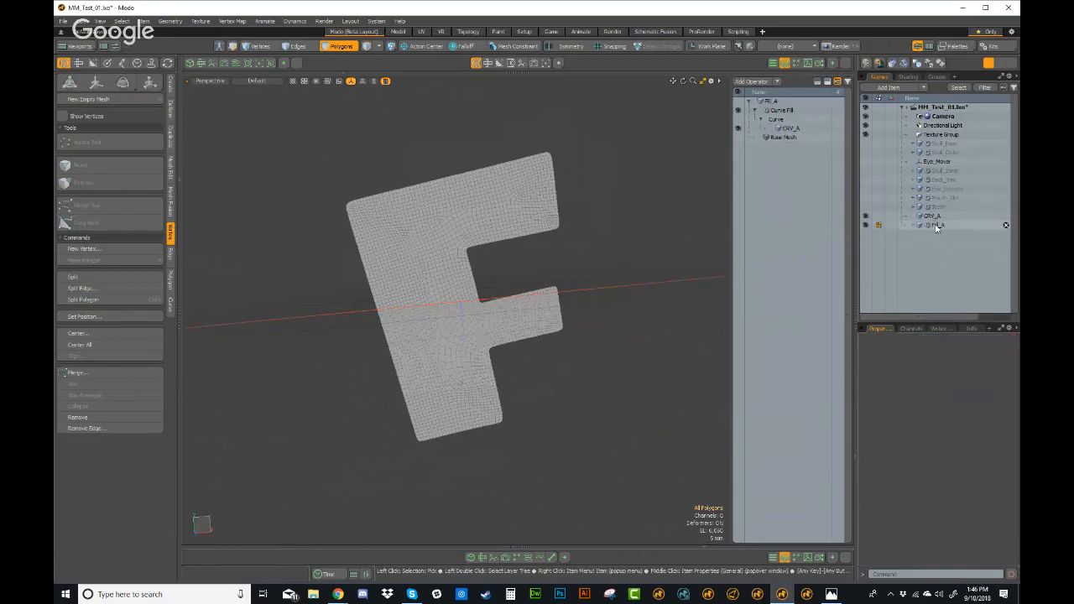
{"action": "left_click", "coordinate": [937, 227]}
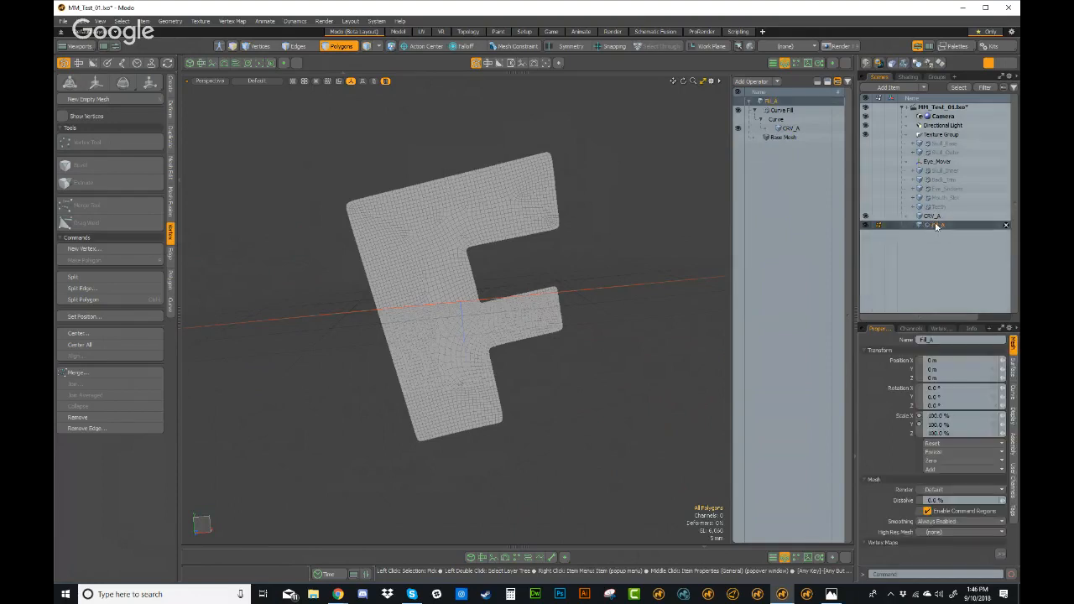
{"action": "left_click", "coordinate": [780, 110]}
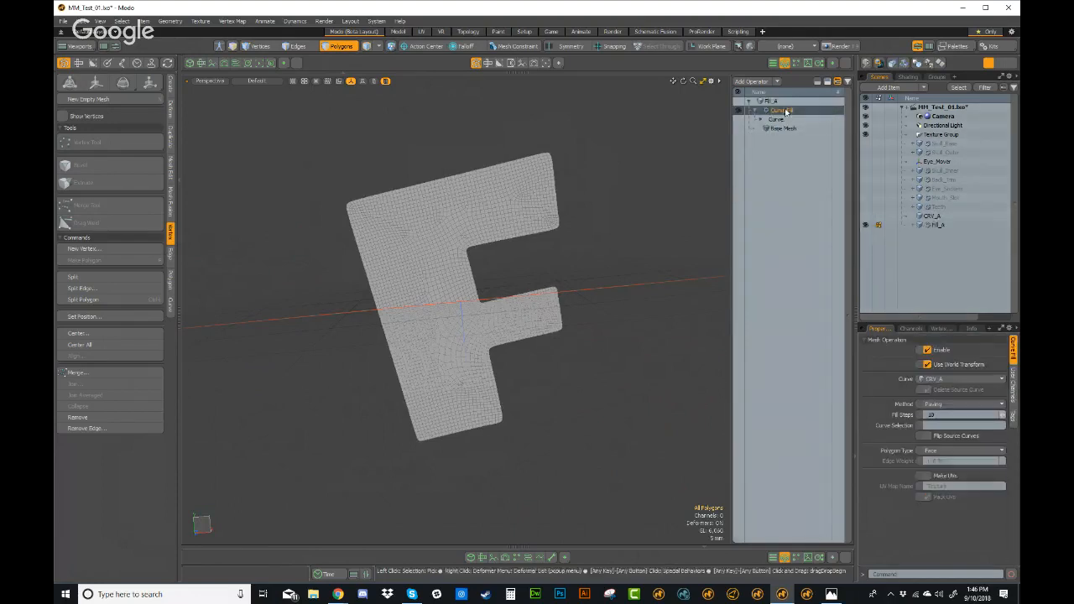
{"action": "left_click_drag", "start_coordinate": [965, 323], "coordinate": [965, 198]}
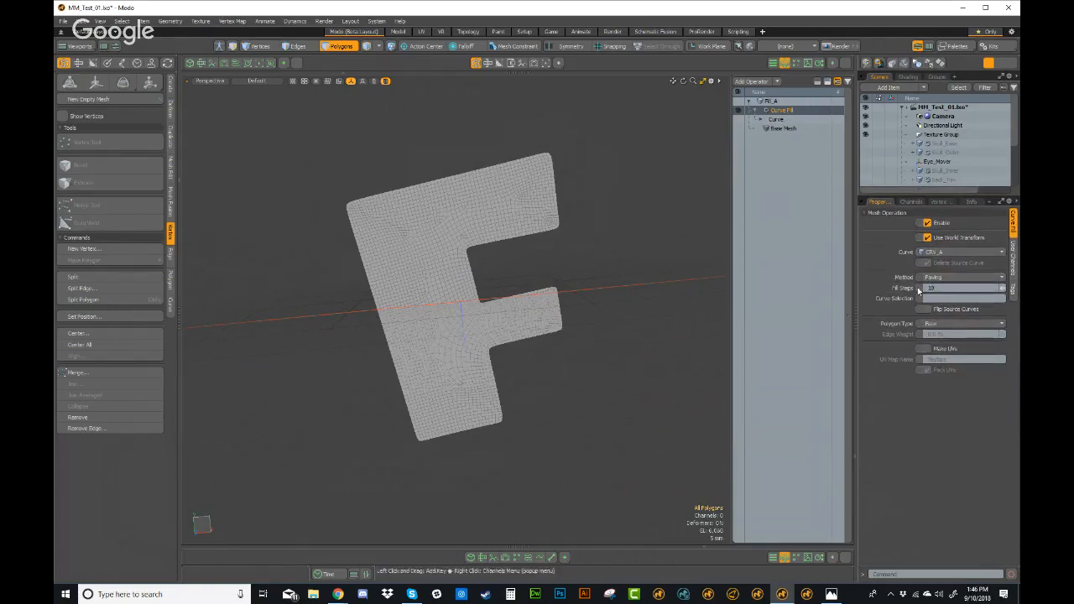
{"action": "scroll", "coordinate": [456, 259], "scroll_direction": "up", "scroll_amount": 4}
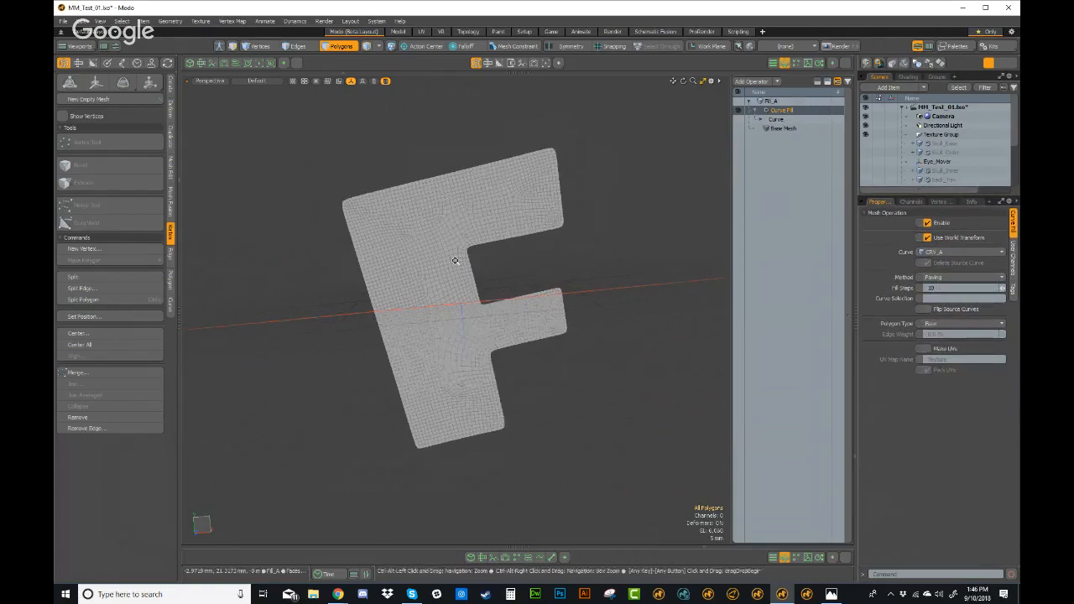
{"action": "left_click_drag", "start_coordinate": [456, 259], "coordinate": [483, 290], "text": "alt"}
{"action": "left_click_drag", "start_coordinate": [946, 288], "coordinate": [865, 287]}
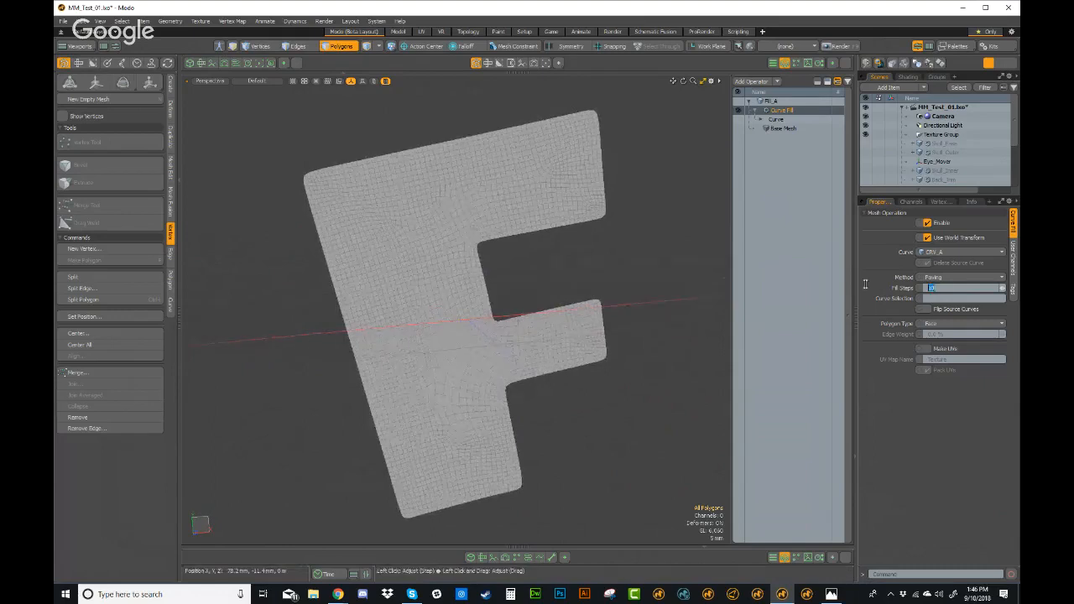
{"action": "type", "text": "5"}
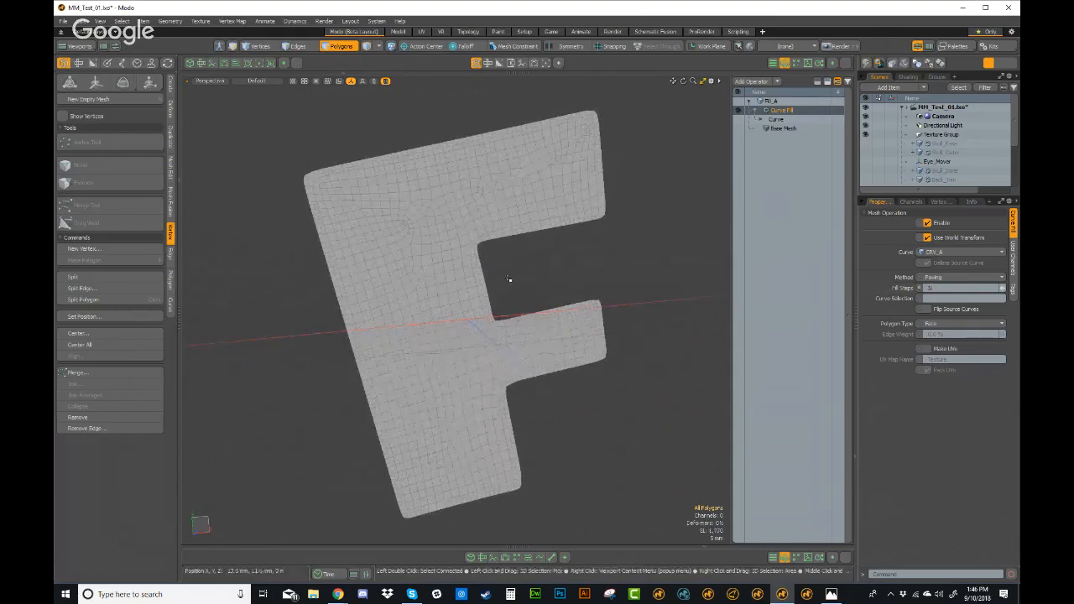
{"action": "left_click_drag", "start_coordinate": [508, 280], "coordinate": [566, 325], "text": "alt"}
{"action": "scroll", "coordinate": [561, 341], "scroll_direction": "down", "scroll_amount": 3}
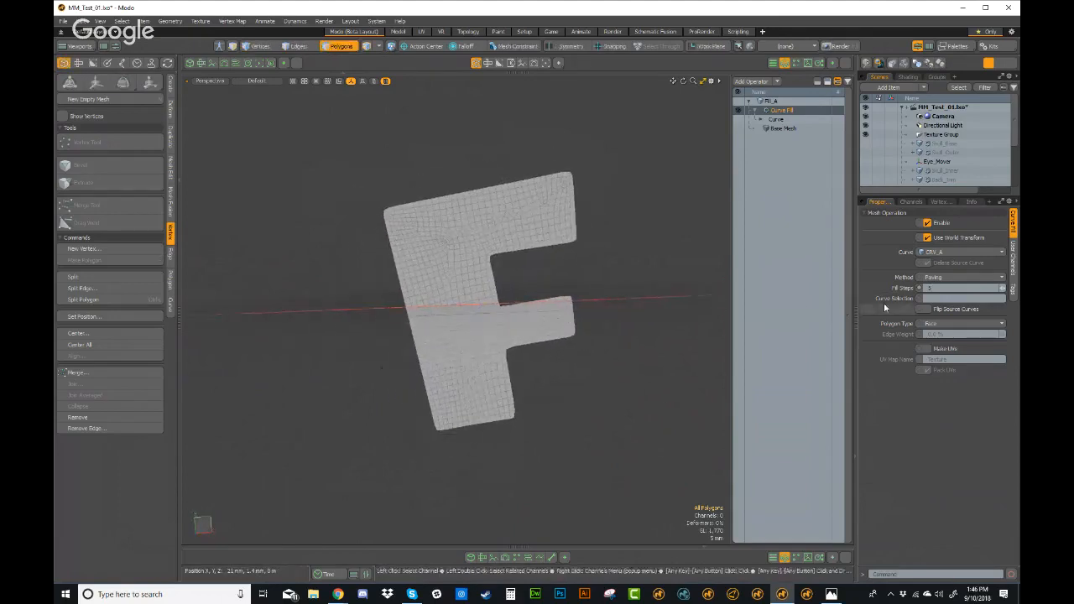
Step: Set the Curve Fill operator's Fill Steps to 6
{"action": "left_click_drag", "start_coordinate": [935, 288], "coordinate": [879, 291]}
{"action": "key", "text": "Return"}
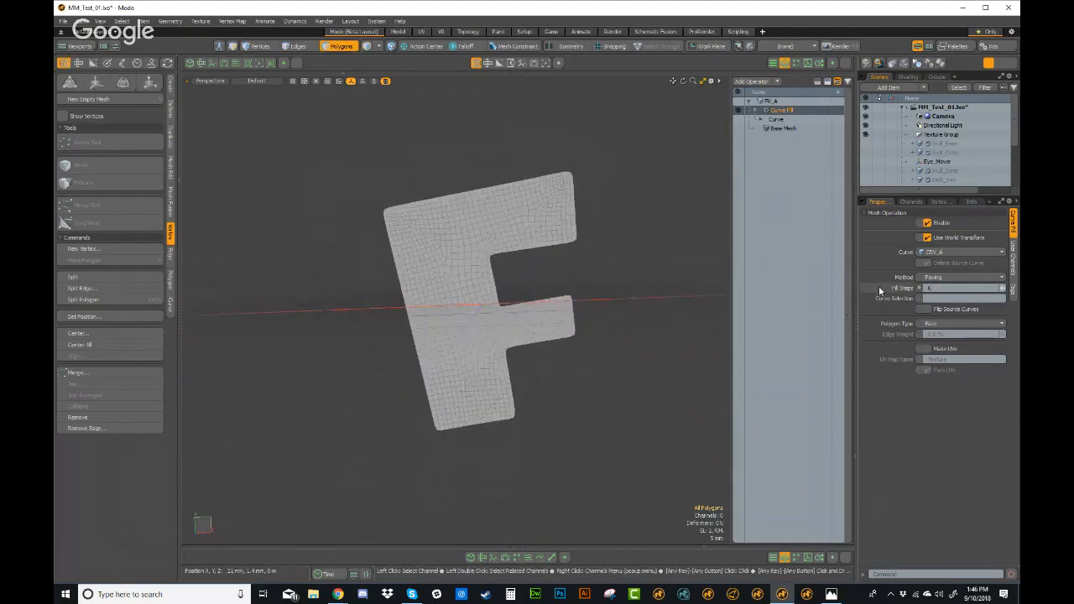
{"action": "left_click_drag", "start_coordinate": [908, 194], "coordinate": [909, 284]}
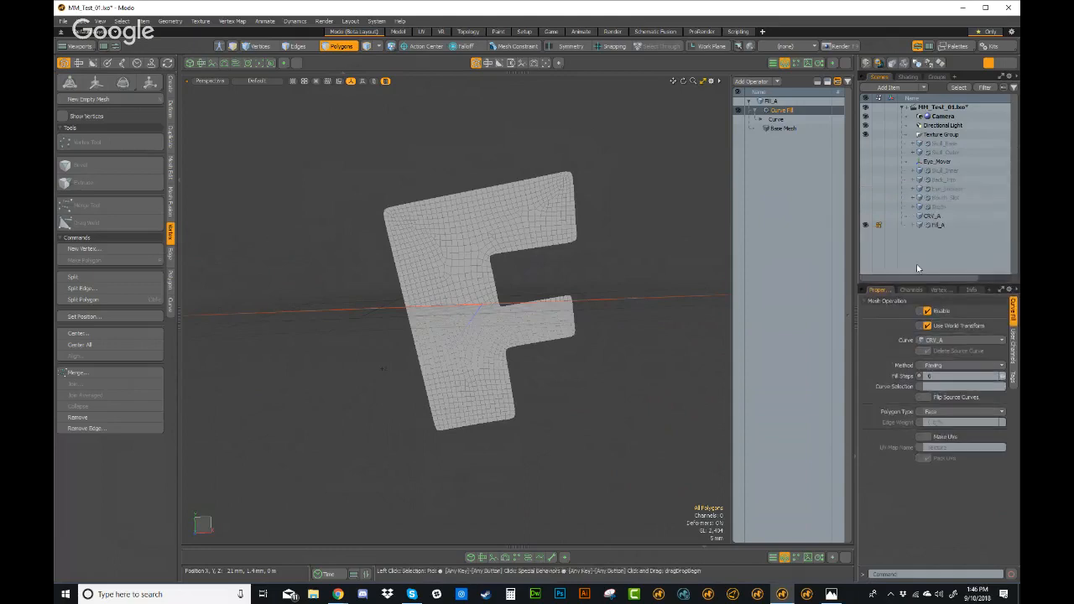
Step: Rotate the F-shaped curve in CRV_A upright in the front view and shift it slightly near the origin
{"action": "left_click", "coordinate": [938, 216]}
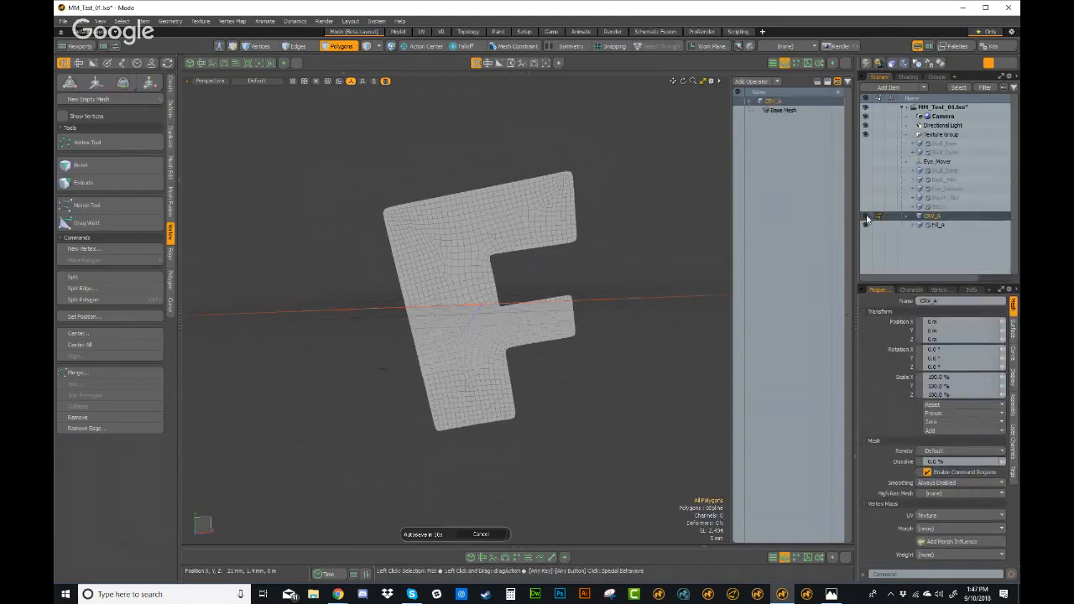
{"action": "key", "text": "e"}
{"action": "left_click_drag", "start_coordinate": [614, 240], "coordinate": [593, 261], "text": "alt"}
{"action": "key", "text": "ctrl+space"}
{"action": "left_click", "coordinate": [619, 295]}
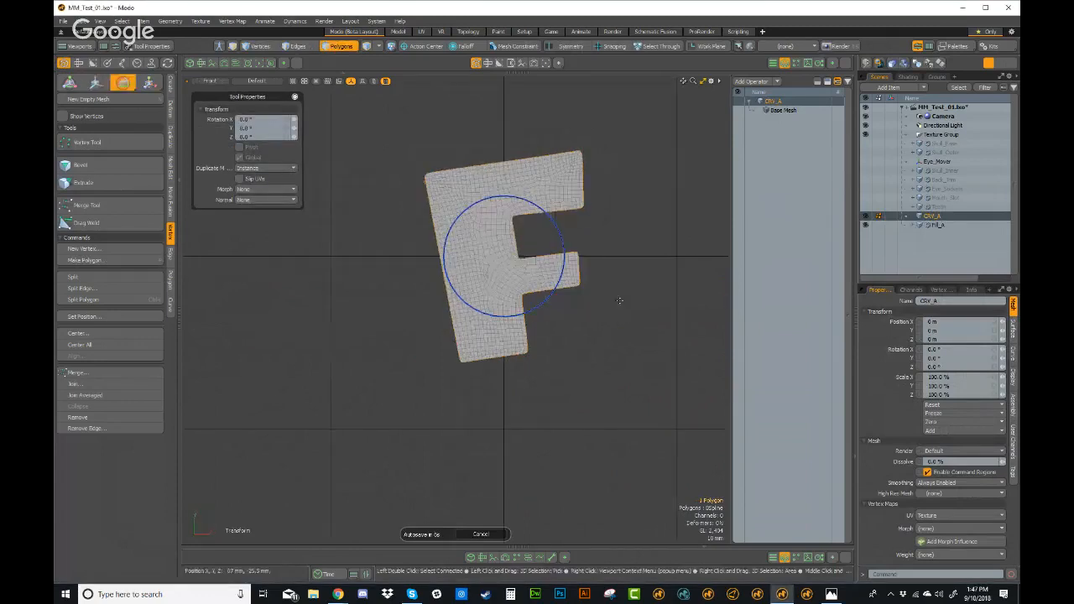
{"action": "left_click_drag", "start_coordinate": [532, 278], "coordinate": [542, 254]}
{"action": "key", "text": "w"}
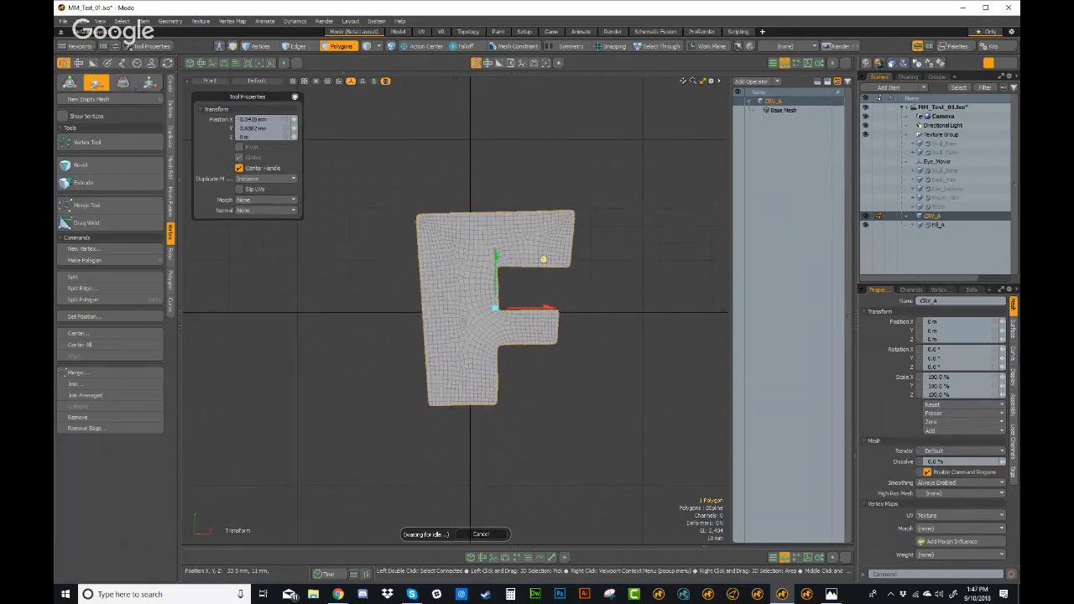
{"action": "key", "text": "space"}
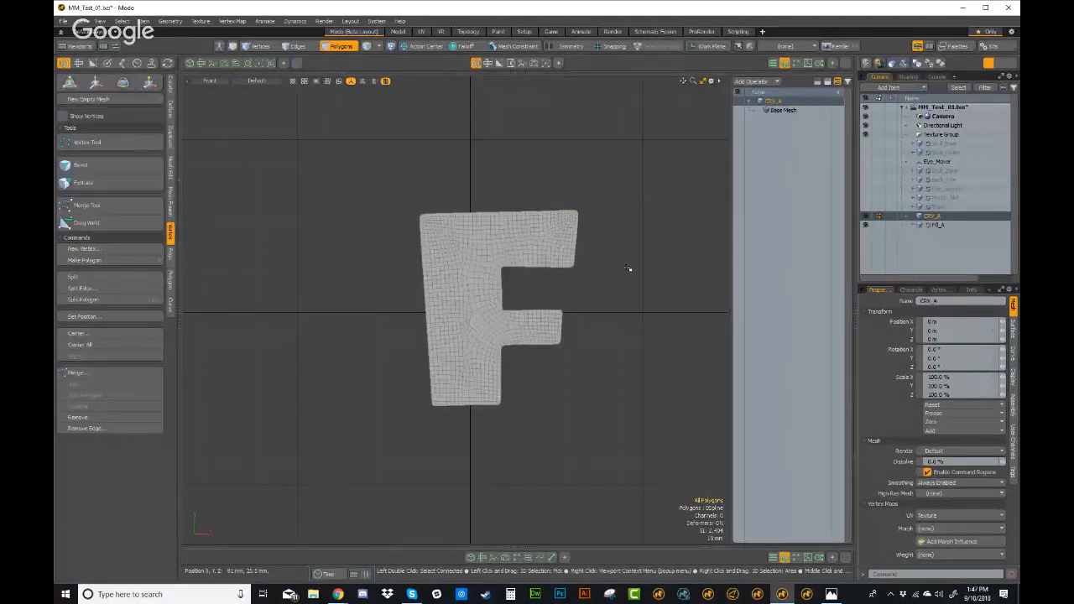
Step: Make Skull_Outer visible to compare the size and position of the F with the skull
{"action": "left_click_drag", "start_coordinate": [630, 269], "coordinate": [602, 314], "text": "alt"}
{"action": "right_click_drag", "start_coordinate": [602, 314], "coordinate": [635, 290], "text": "alt"}
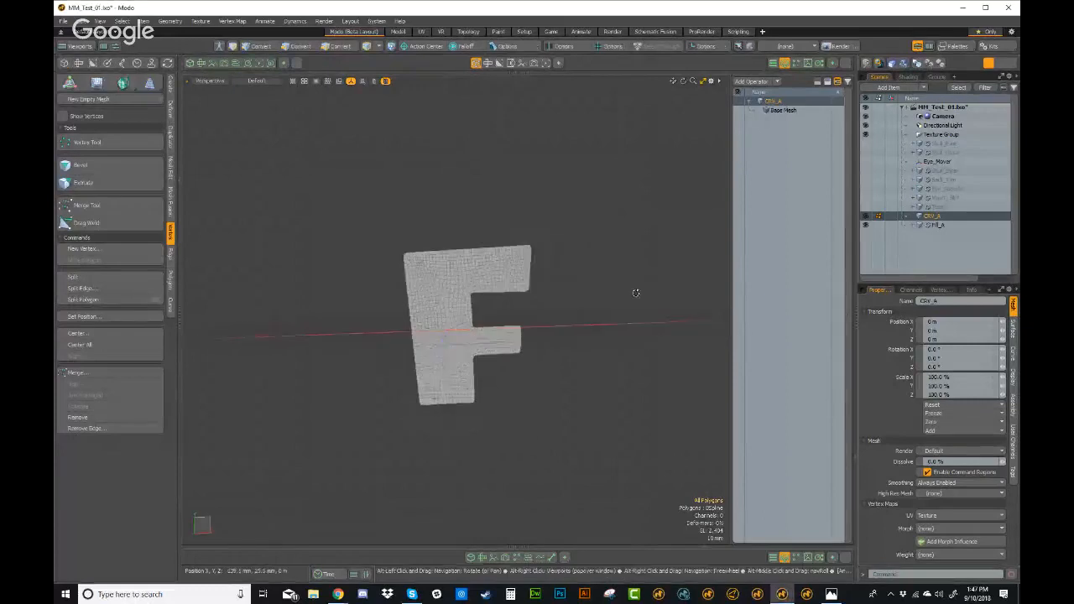
{"action": "left_click_drag", "start_coordinate": [635, 290], "coordinate": [682, 262], "text": "alt"}
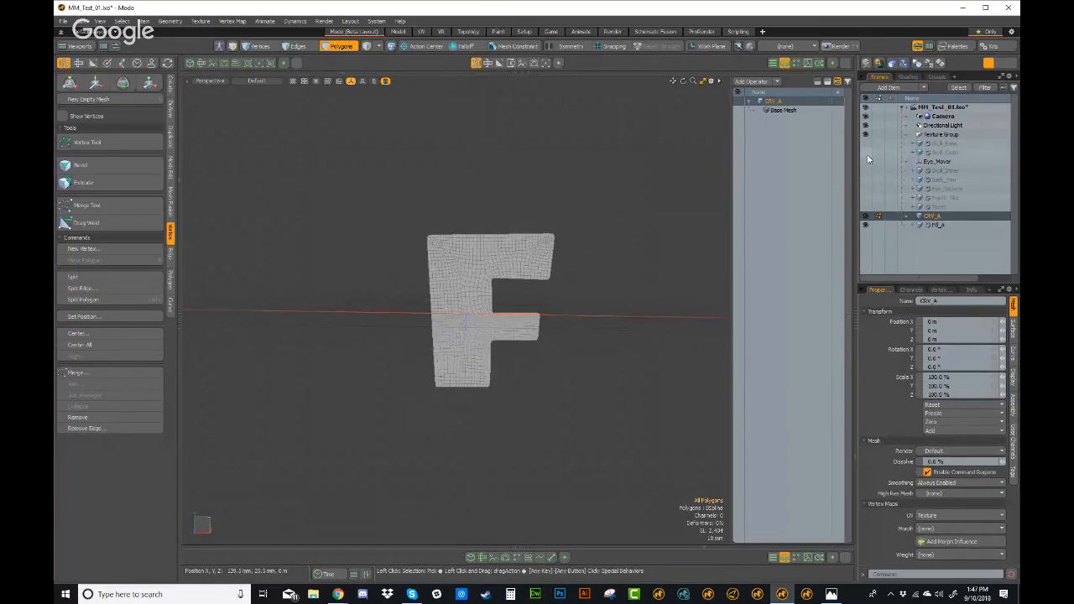
{"action": "left_click", "coordinate": [866, 152]}
{"action": "left_click_drag", "start_coordinate": [520, 277], "coordinate": [362, 327], "text": "ctrl+alt"}
{"action": "left_click_drag", "start_coordinate": [362, 327], "coordinate": [537, 356], "text": "alt"}
{"action": "left_click_drag", "start_coordinate": [357, 362], "coordinate": [621, 369], "text": "alt"}
{"action": "left_click_drag", "start_coordinate": [475, 347], "coordinate": [579, 352], "text": "ctrl+alt"}
{"action": "left_click_drag", "start_coordinate": [428, 360], "coordinate": [646, 322], "text": "alt"}
{"action": "left_click_drag", "start_coordinate": [496, 280], "coordinate": [428, 280], "text": "ctrl+alt"}
{"action": "left_click_drag", "start_coordinate": [445, 281], "coordinate": [490, 279], "text": "alt"}
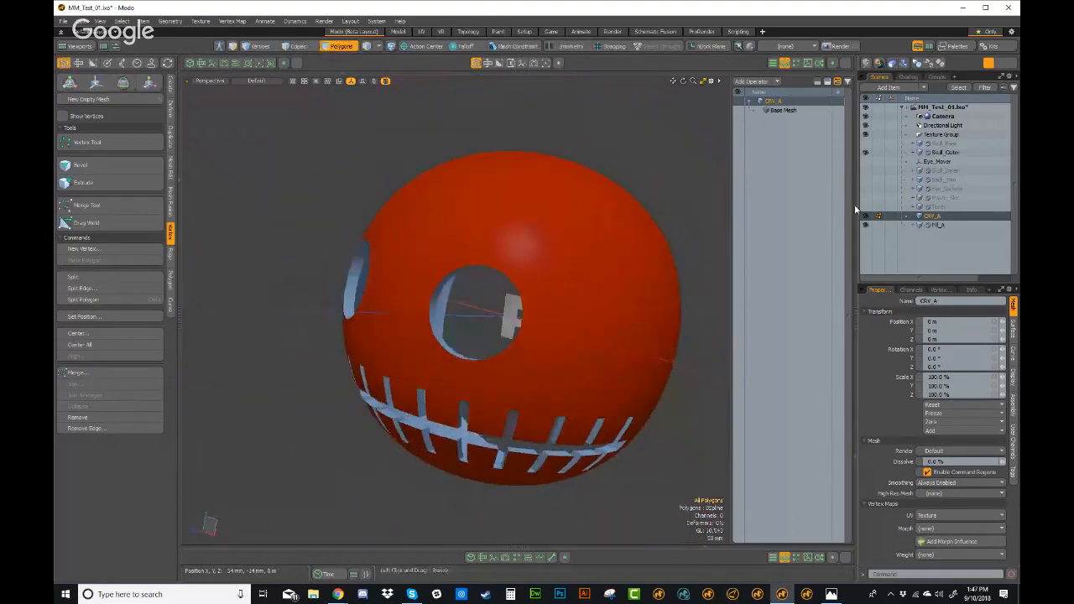
Step: Find the Transform Effector deformer and add it to Fill_A above the Curve Fill operator
{"action": "left_click", "coordinate": [933, 225]}
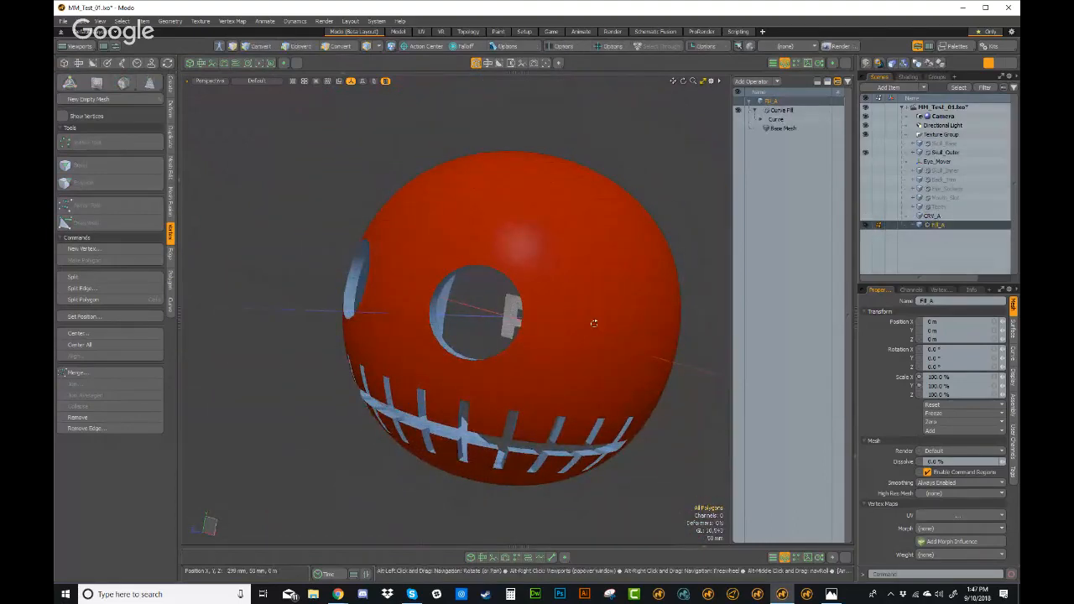
{"action": "mouse_move", "coordinate": [594, 323]}
{"action": "left_mouse_down", "text": "alt"}
{"action": "mouse_move", "coordinate": [647, 299]}
{"action": "mouse_move", "coordinate": [618, 300]}
{"action": "mouse_move", "coordinate": [590, 319]}
{"action": "mouse_move", "coordinate": [609, 316]}
{"action": "left_mouse_up", "text": "alt"}
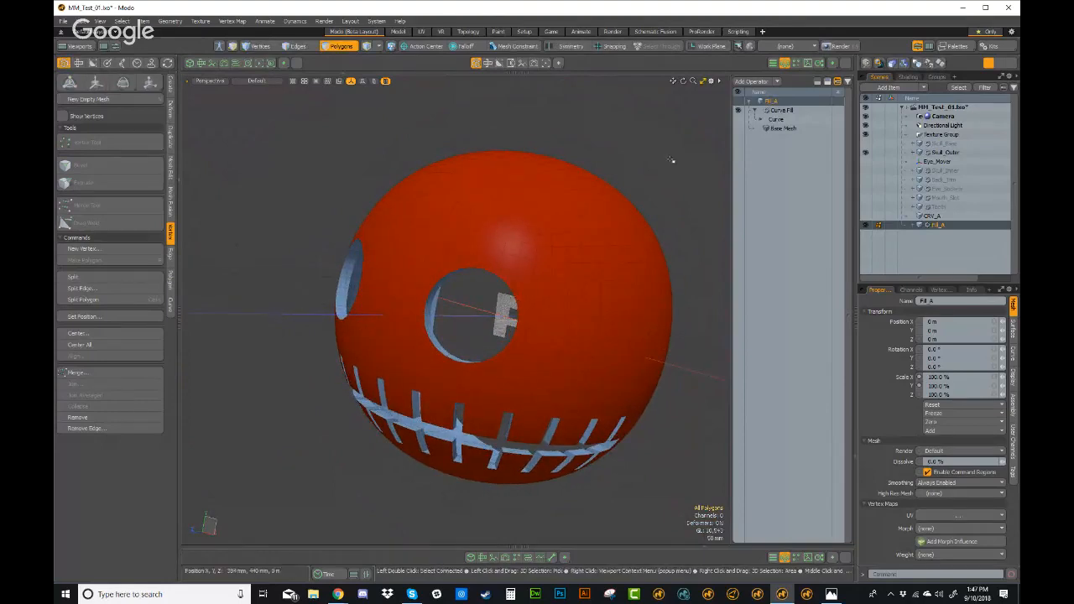
{"action": "left_click", "coordinate": [754, 111]}
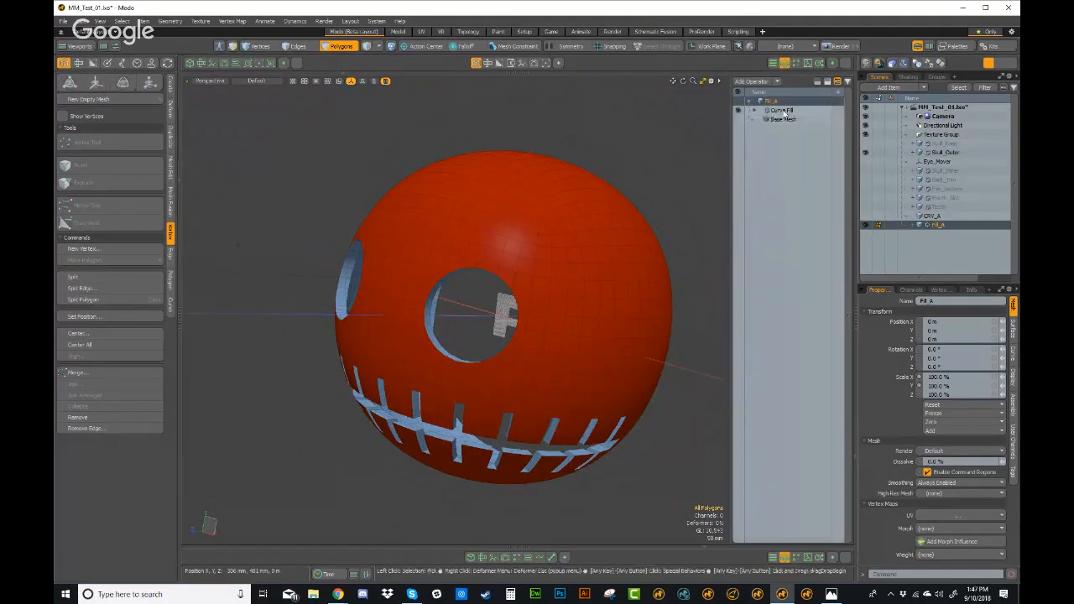
{"action": "left_click", "coordinate": [755, 82]}
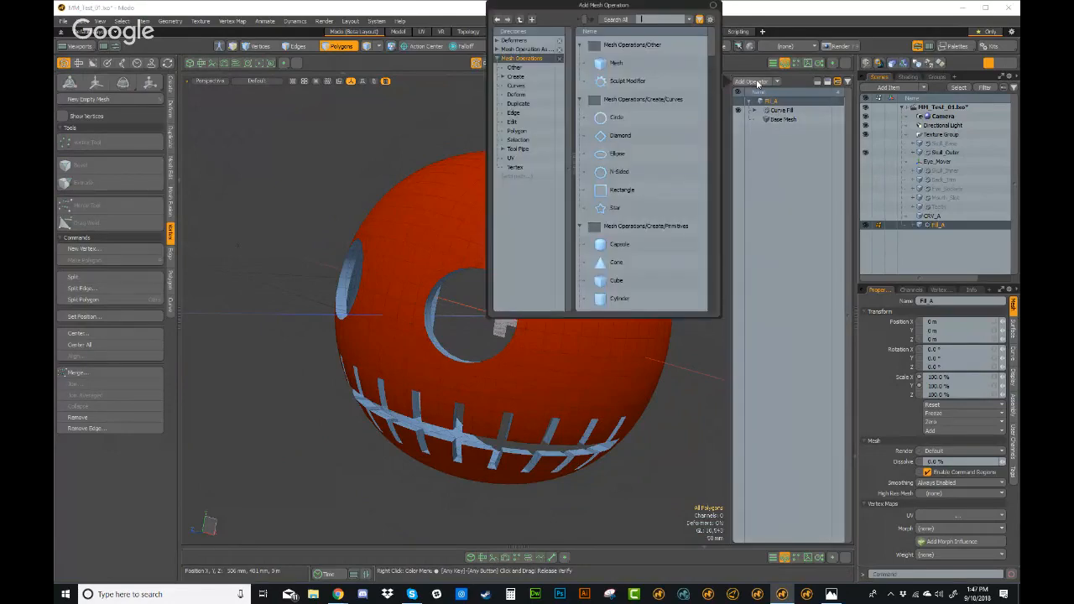
{"action": "type", "text": "for"}
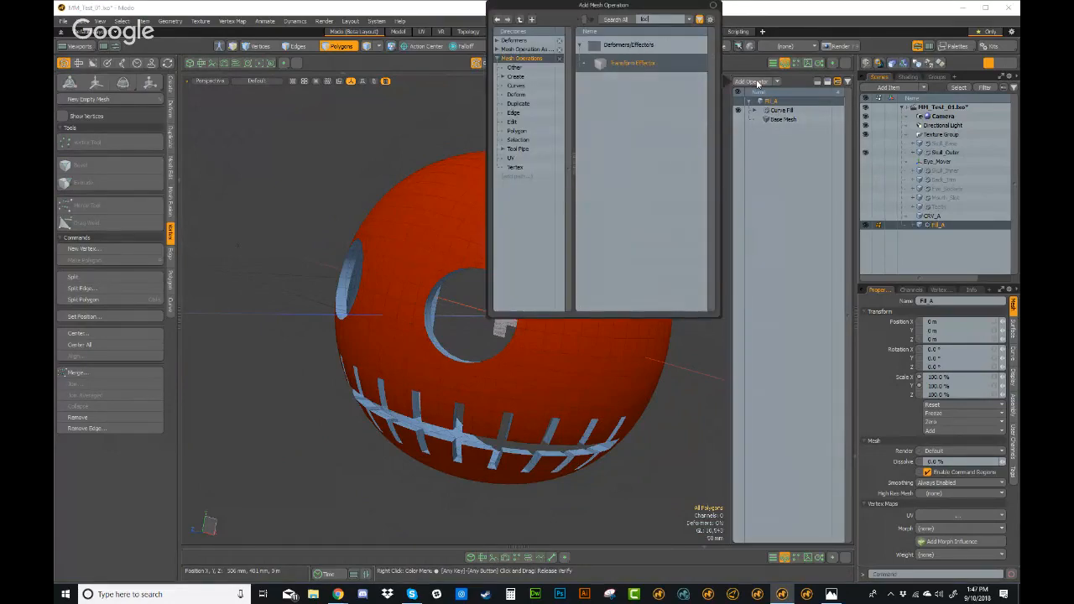
{"action": "double_click", "coordinate": [621, 64]}
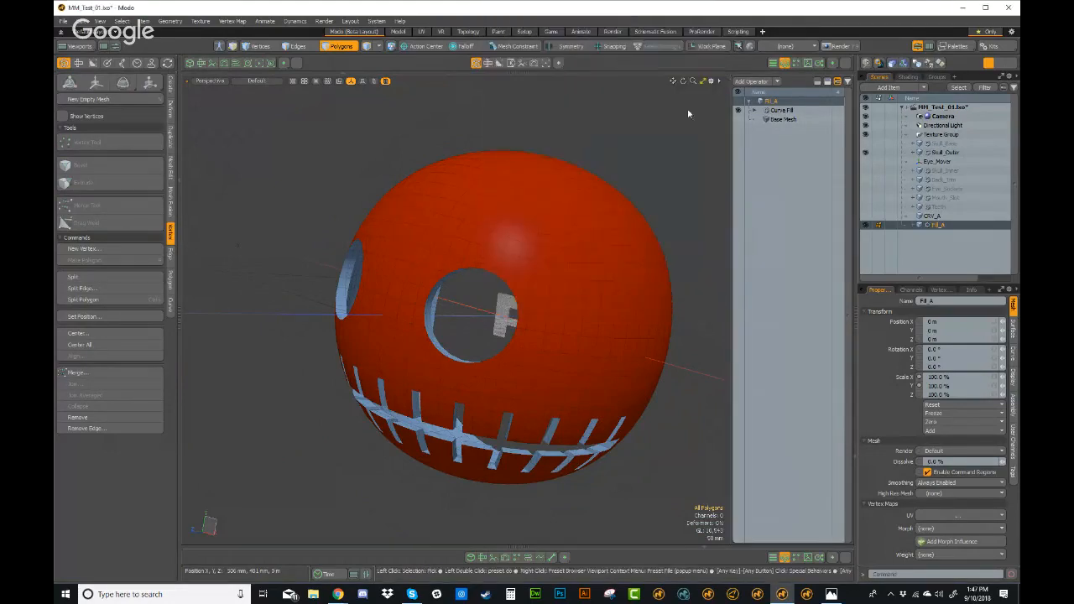
Step: Move the Transform Effector so the F sits at the skull's forehead, at about Y 282 mm and Z 460 mm
{"action": "left_click_drag", "start_coordinate": [566, 312], "coordinate": [368, 171], "text": "alt"}
{"action": "key", "text": "w"}
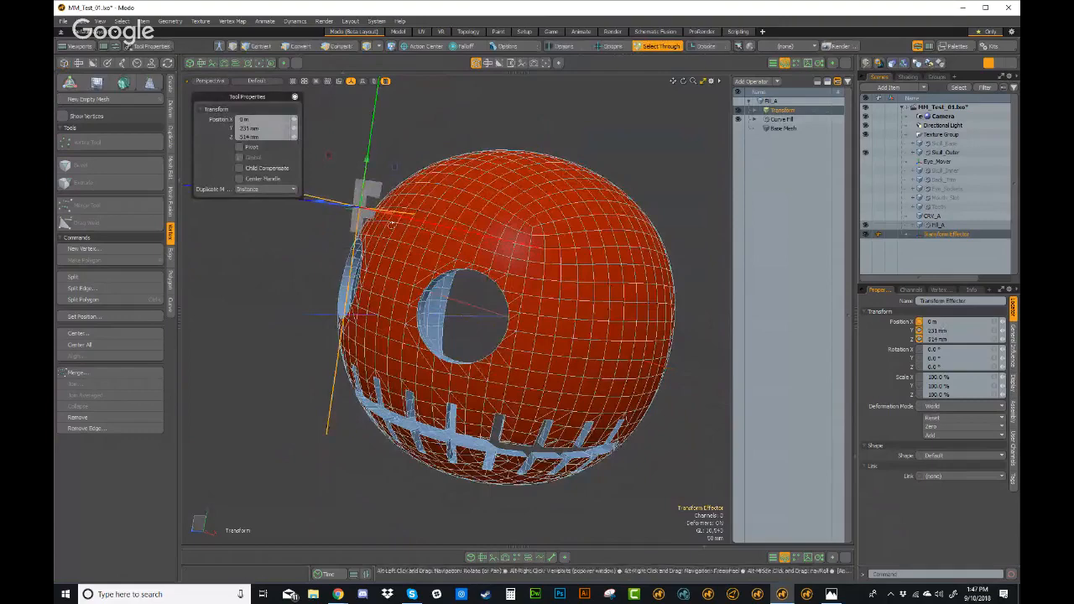
{"action": "left_click_drag", "start_coordinate": [470, 327], "coordinate": [458, 362], "text": "alt"}
{"action": "left_click_drag", "start_coordinate": [369, 327], "coordinate": [401, 326]}
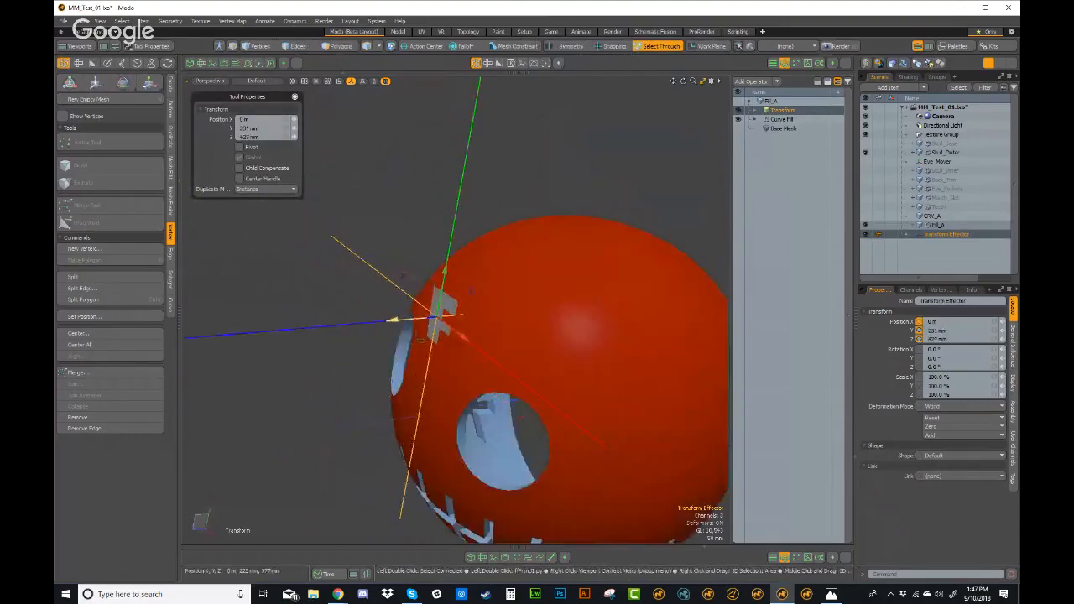
{"action": "left_click_drag", "start_coordinate": [474, 331], "coordinate": [432, 331], "text": "alt"}
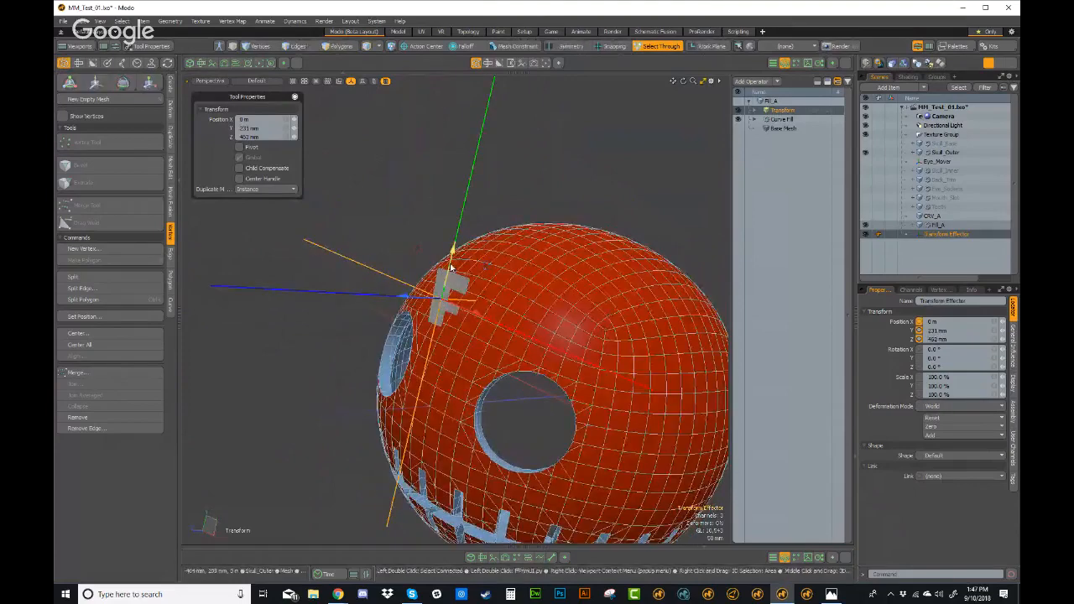
{"action": "left_click_drag", "start_coordinate": [451, 251], "coordinate": [456, 229]}
{"action": "left_click_drag", "start_coordinate": [457, 311], "coordinate": [385, 296], "text": "alt"}
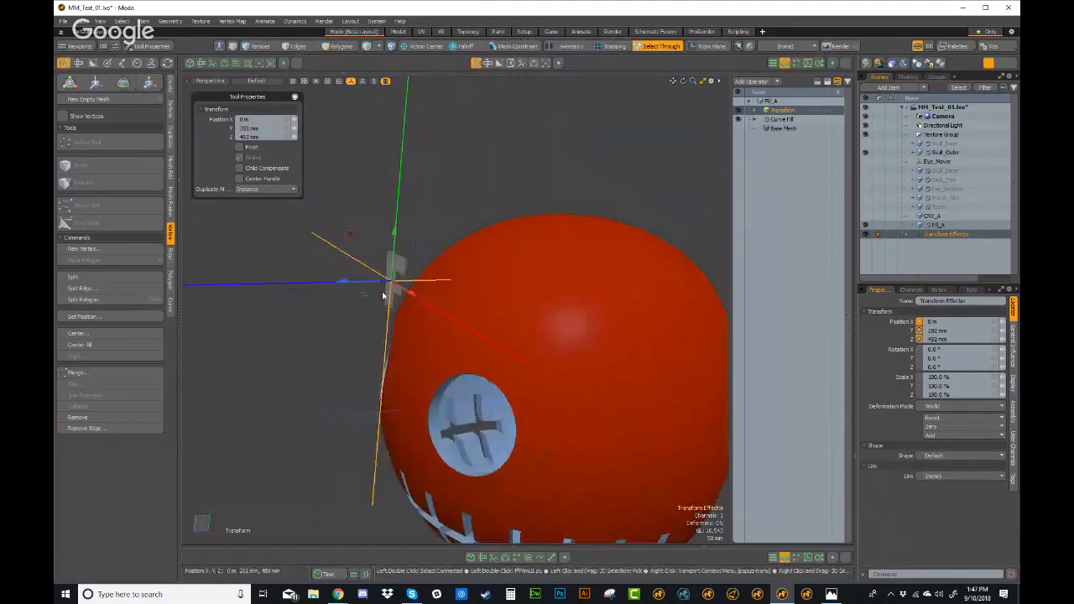
Step: Rotate the Transform Effector about -15° around X to tilt the F along the forehead
{"action": "key", "text": "e"}
{"action": "left_click_drag", "start_coordinate": [373, 229], "coordinate": [511, 363]}
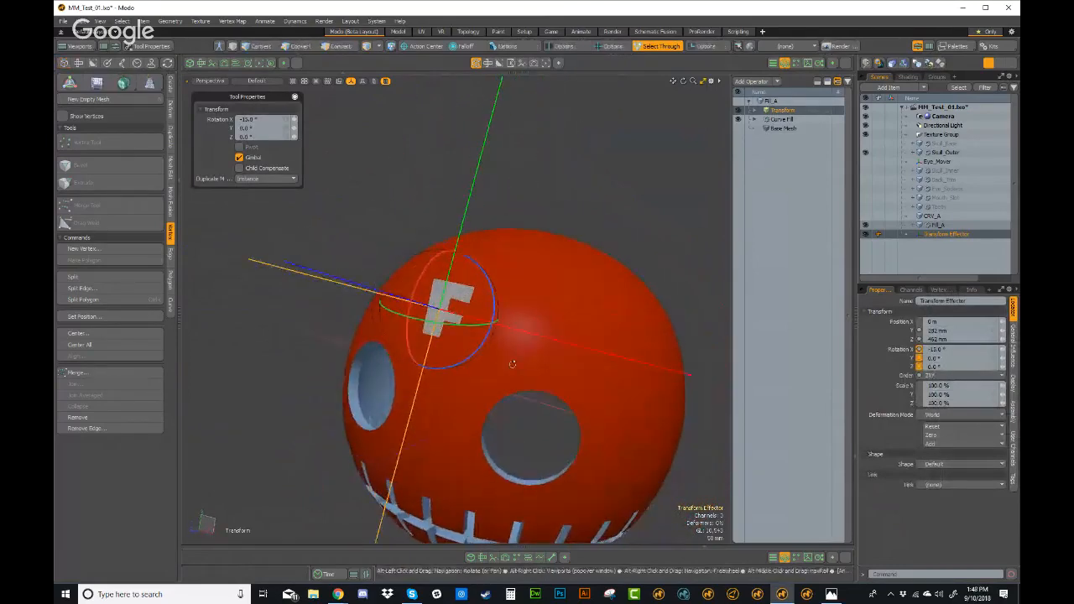
Step: Try to enlarge the F uniformly by scaling the Transform Effector with the action center set to Local
{"action": "key", "text": "r"}
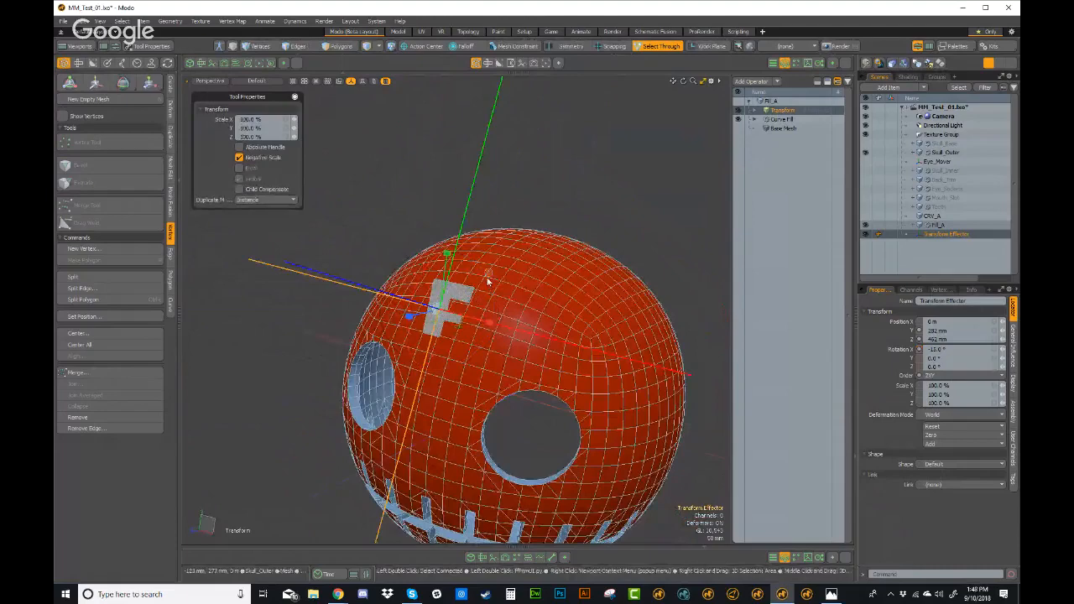
{"action": "key", "text": "alt"}
{"action": "key", "text": "alt+l"}
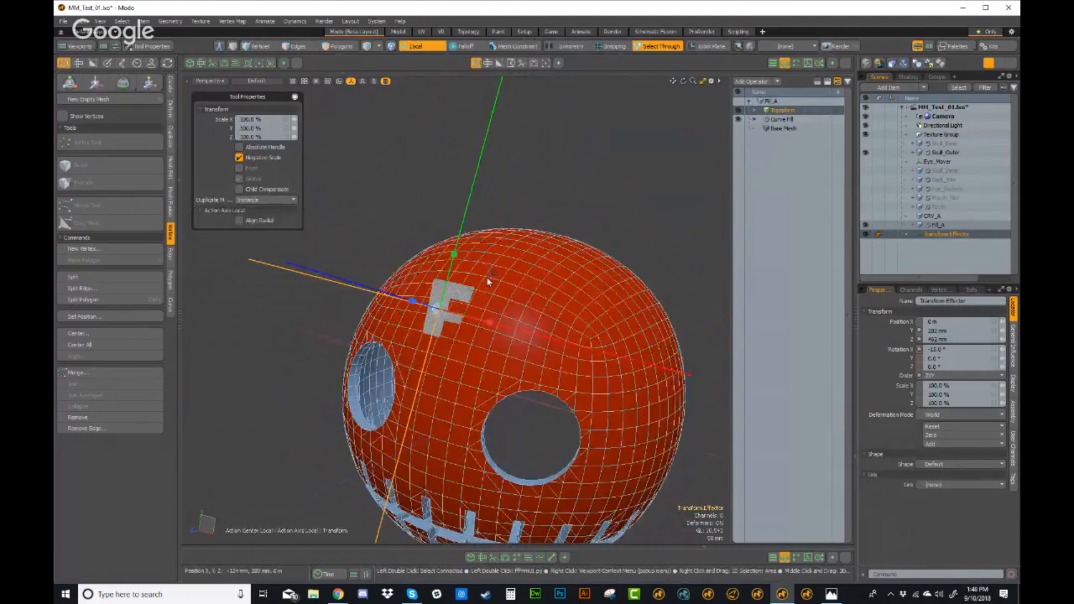
{"action": "left_click_drag", "start_coordinate": [493, 272], "coordinate": [596, 267]}
{"action": "left_click_drag", "start_coordinate": [532, 377], "coordinate": [620, 388], "text": "alt"}
{"action": "key", "text": "ctrl+z"}
{"action": "key", "text": "ctrl+z"}
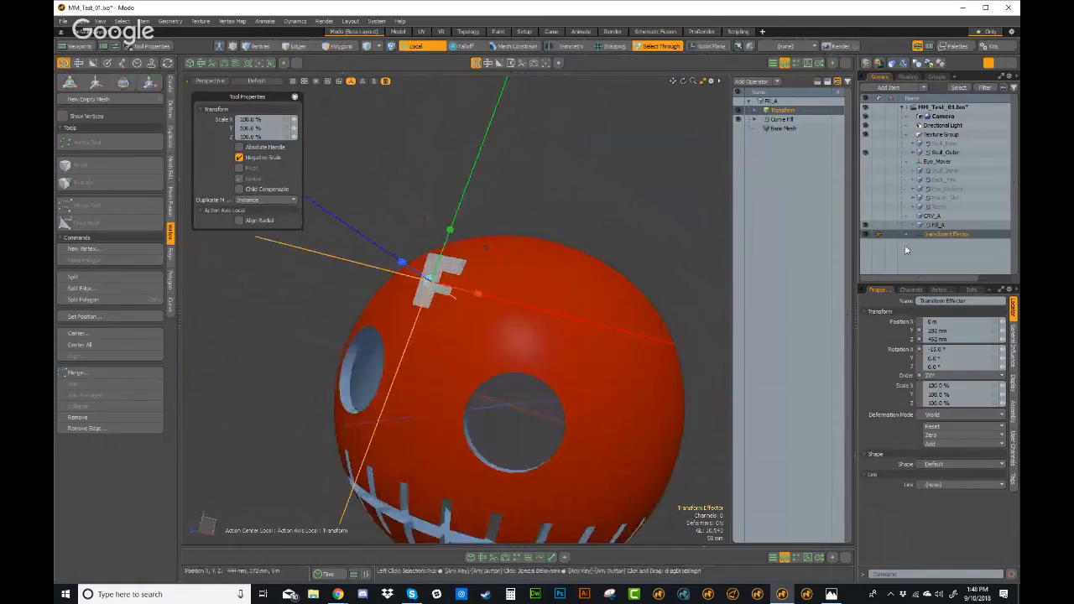
{"action": "left_click", "coordinate": [940, 215]}
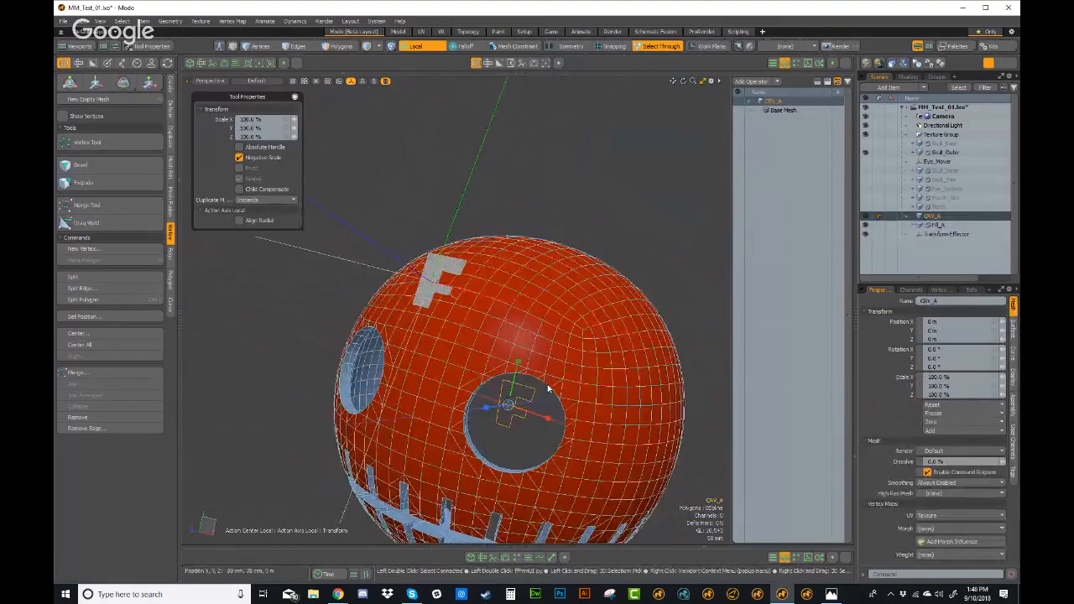
{"action": "key", "text": "Escape"}
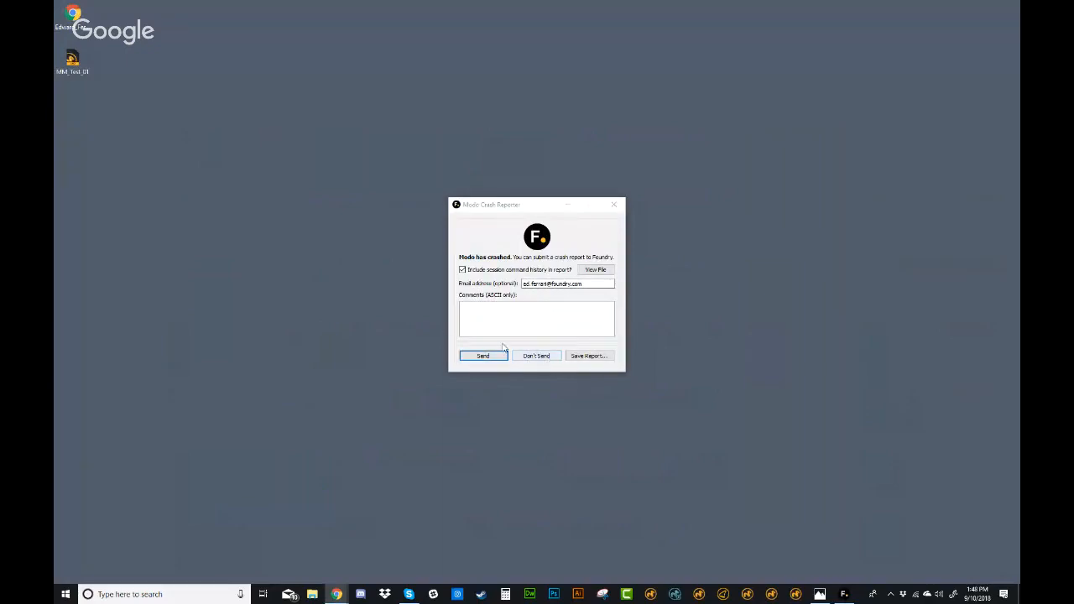
Step: Dismiss the crash report, reload the most recent auto-saved scene in Modo and close the welcome window
{"action": "left_click", "coordinate": [515, 359]}
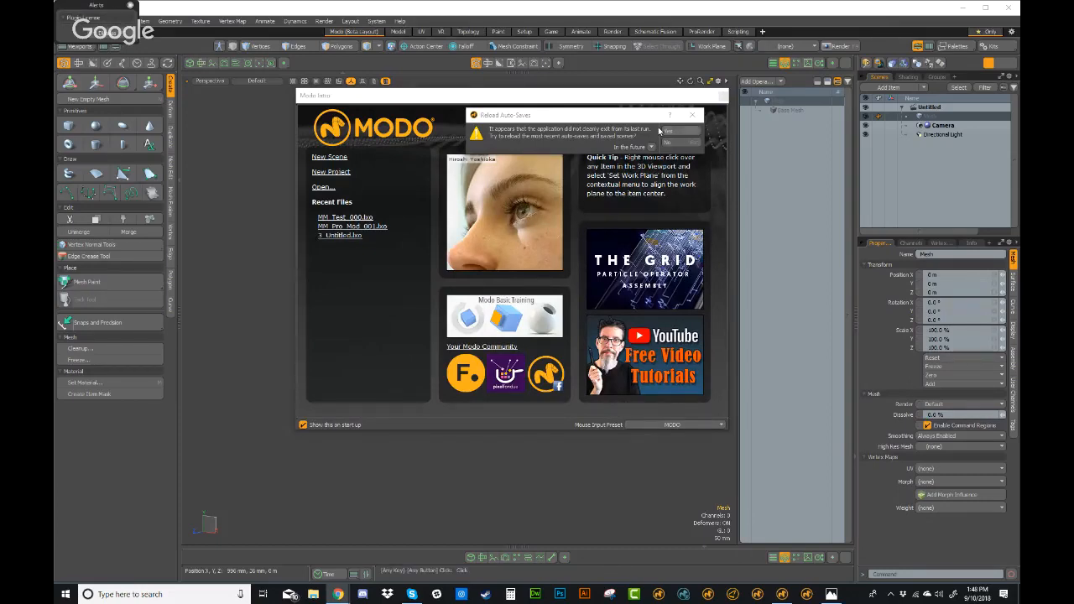
{"action": "left_click_drag", "start_coordinate": [570, 115], "coordinate": [380, 183]}
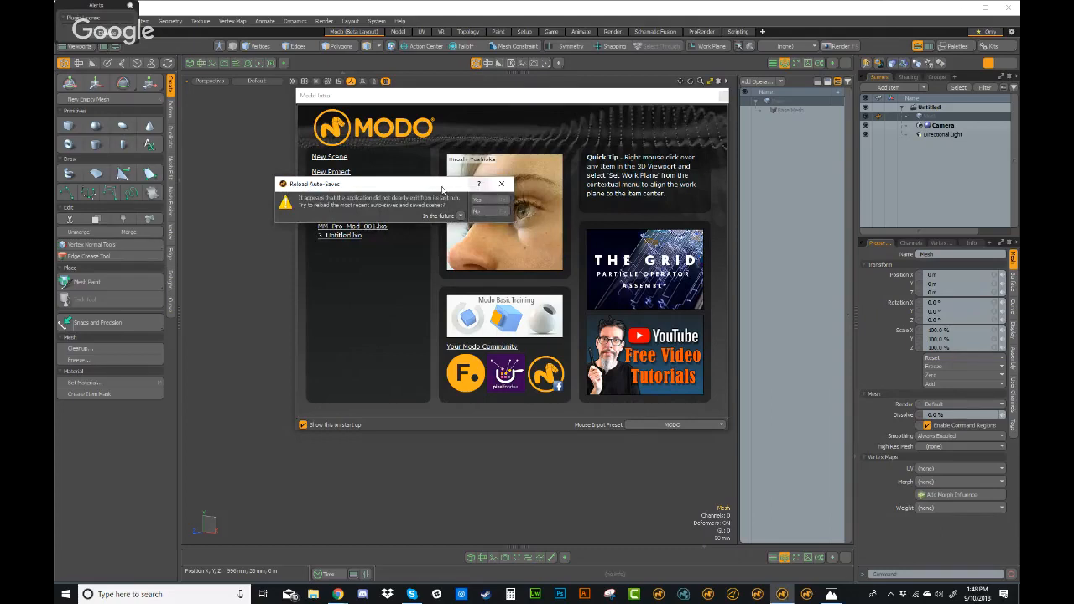
{"action": "left_click_drag", "start_coordinate": [439, 190], "coordinate": [436, 197]}
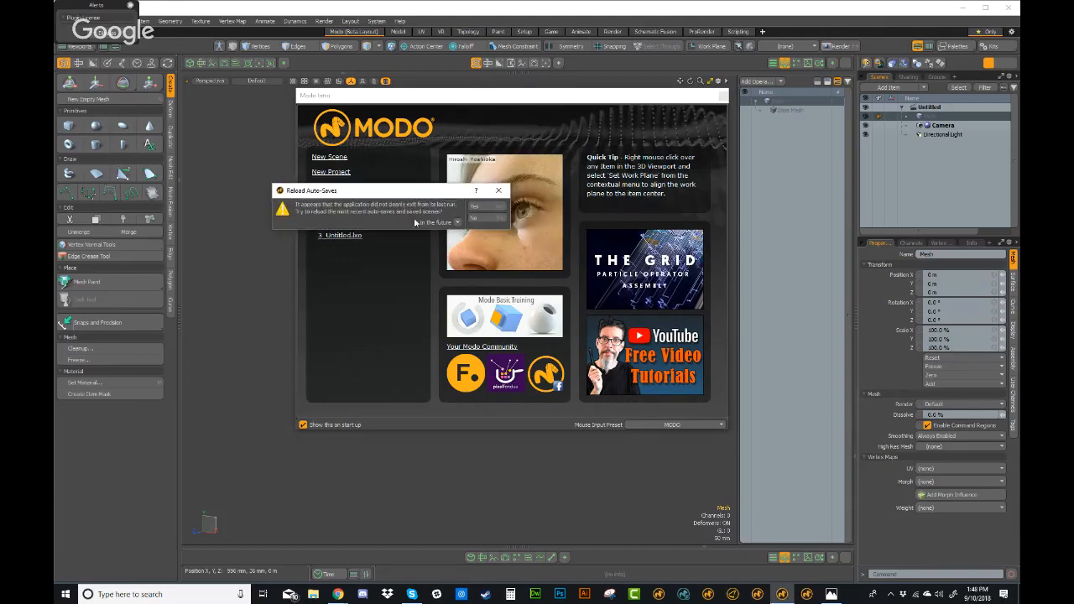
{"action": "left_click", "coordinate": [484, 207]}
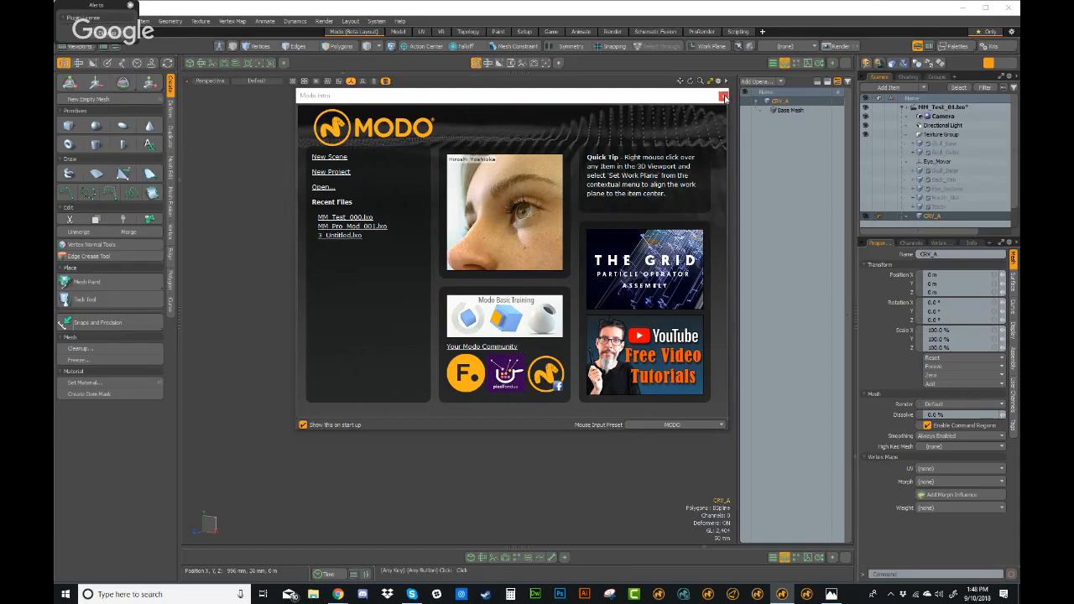
{"action": "left_click", "coordinate": [724, 97]}
Step: Enlarge the item list and select the Curve Fill operator of Fill_A in the recovered scene
{"action": "left_click_drag", "start_coordinate": [478, 278], "coordinate": [590, 213], "text": "alt"}
{"action": "left_click_drag", "start_coordinate": [516, 282], "coordinate": [618, 327], "text": "ctrl+alt"}
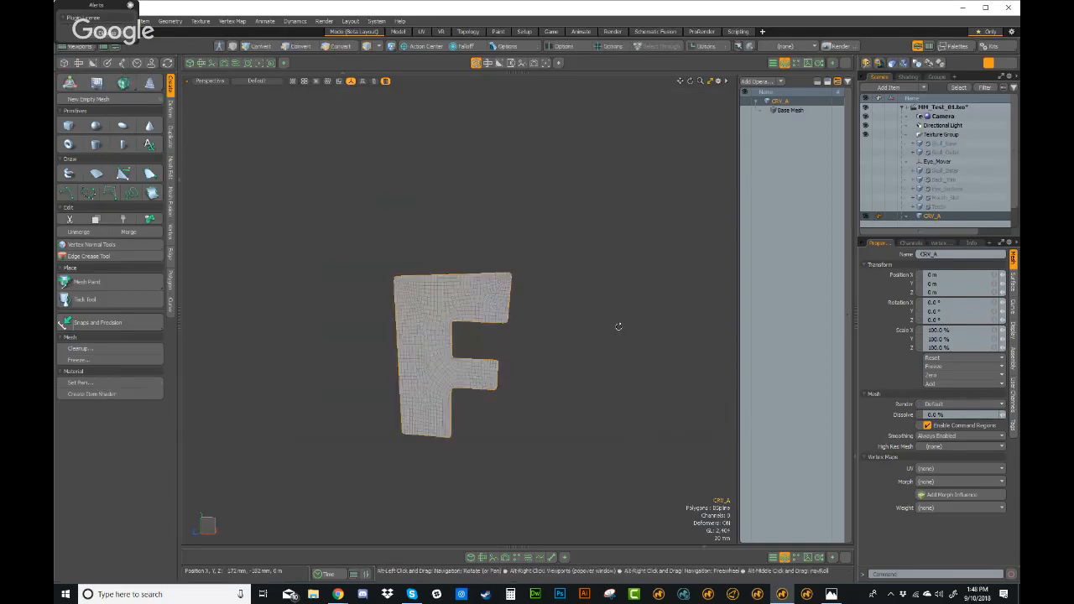
{"action": "left_click_drag", "start_coordinate": [927, 236], "coordinate": [927, 296]}
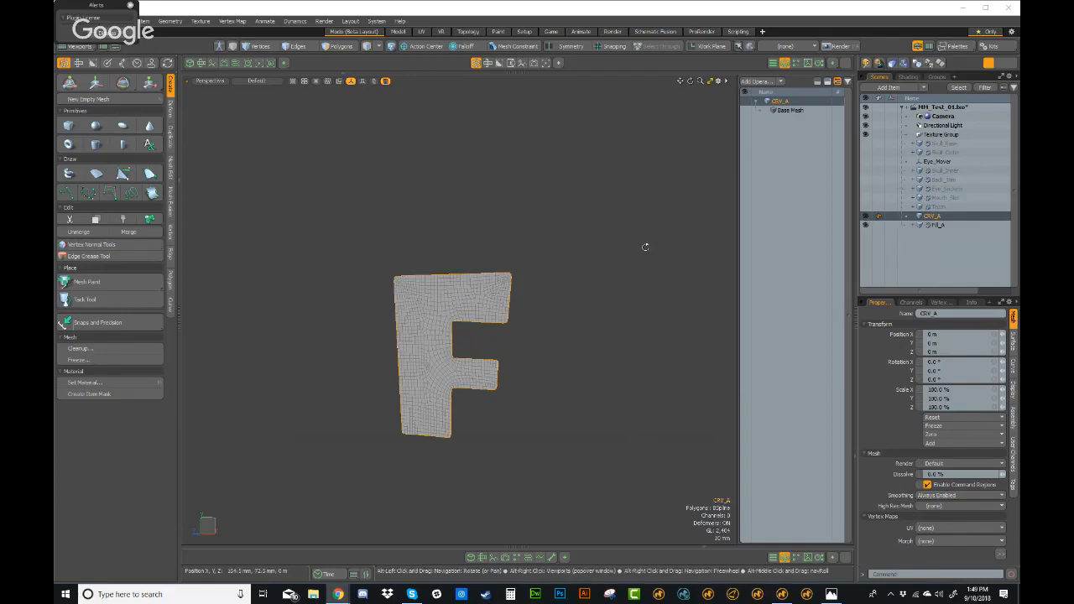
{"action": "left_click_drag", "start_coordinate": [642, 243], "coordinate": [616, 288], "text": "alt"}
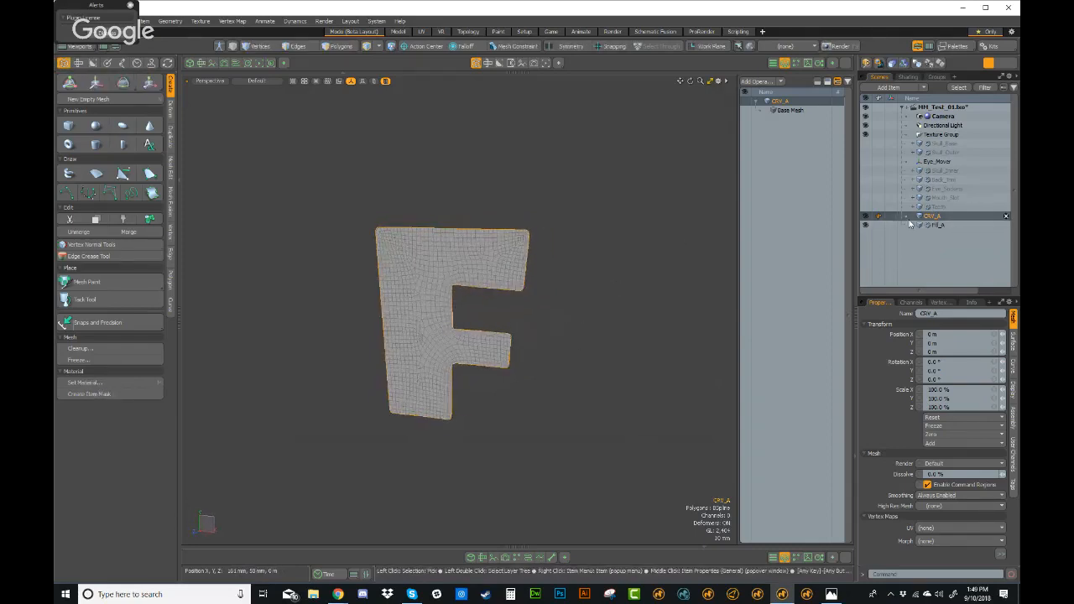
{"action": "left_click_drag", "start_coordinate": [594, 319], "coordinate": [615, 307], "text": "alt"}
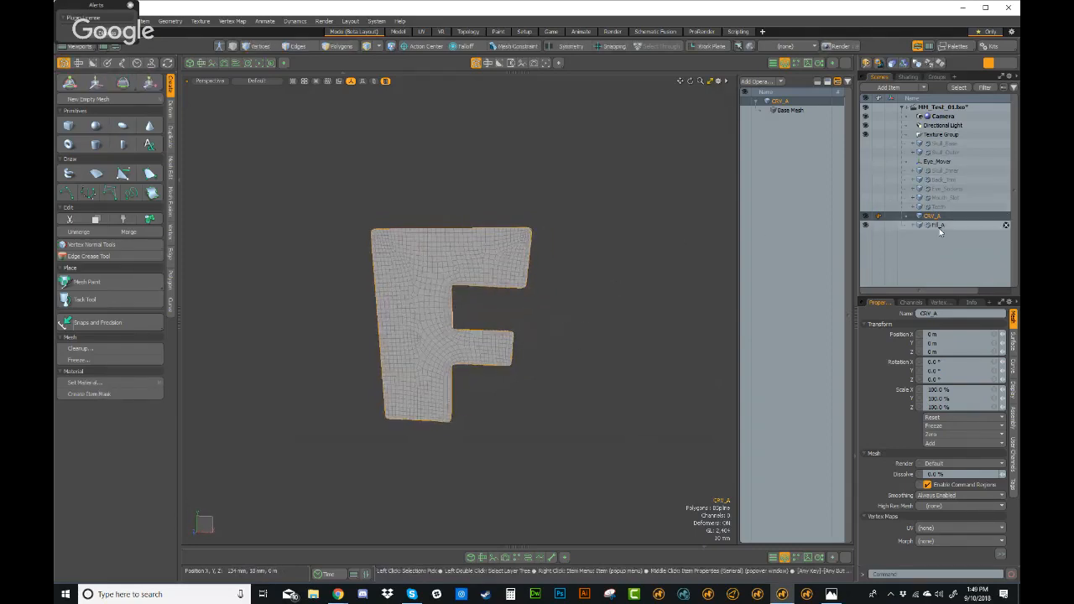
{"action": "left_click", "coordinate": [938, 227]}
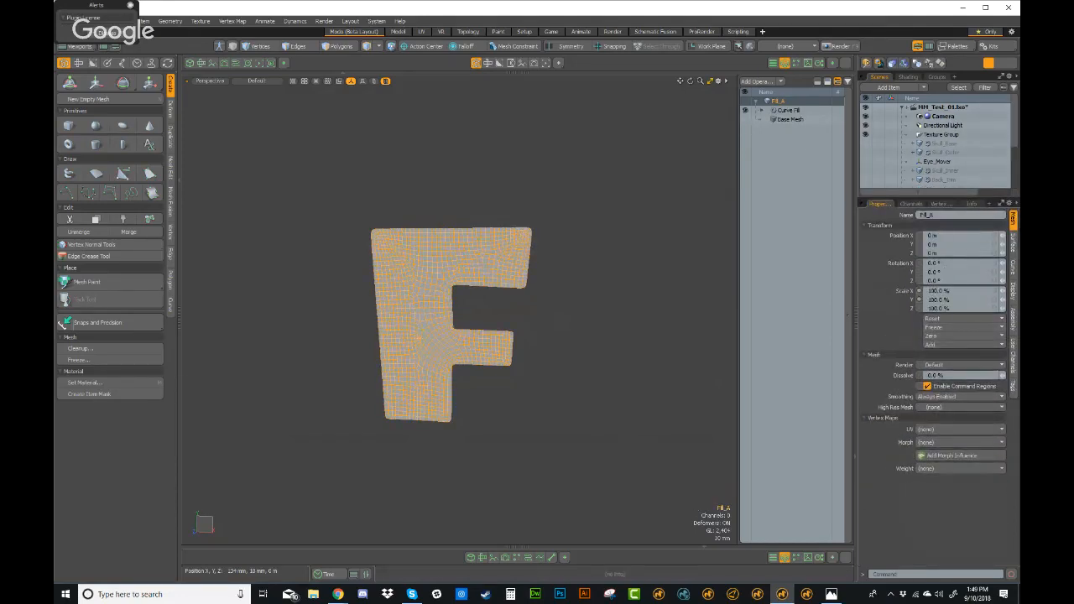
{"action": "left_click", "coordinate": [787, 110]}
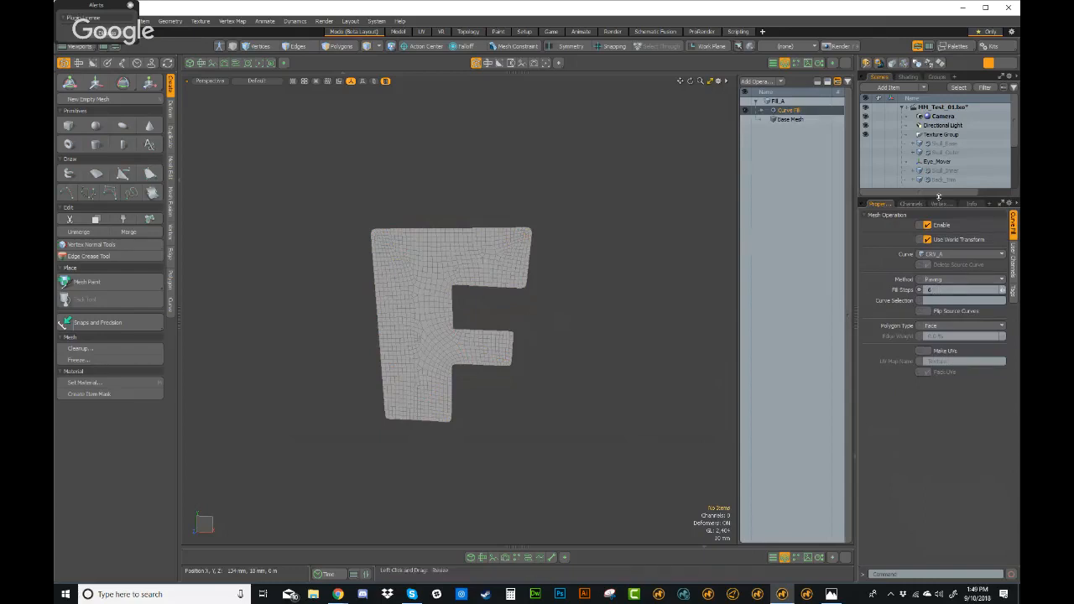
{"action": "left_click_drag", "start_coordinate": [939, 197], "coordinate": [937, 383]}
Step: Make Skull_Outer visible and add a Transform Effector deformer to Fill_A above Curve Fill
{"action": "scroll", "coordinate": [625, 355], "scroll_direction": "down", "scroll_amount": 2}
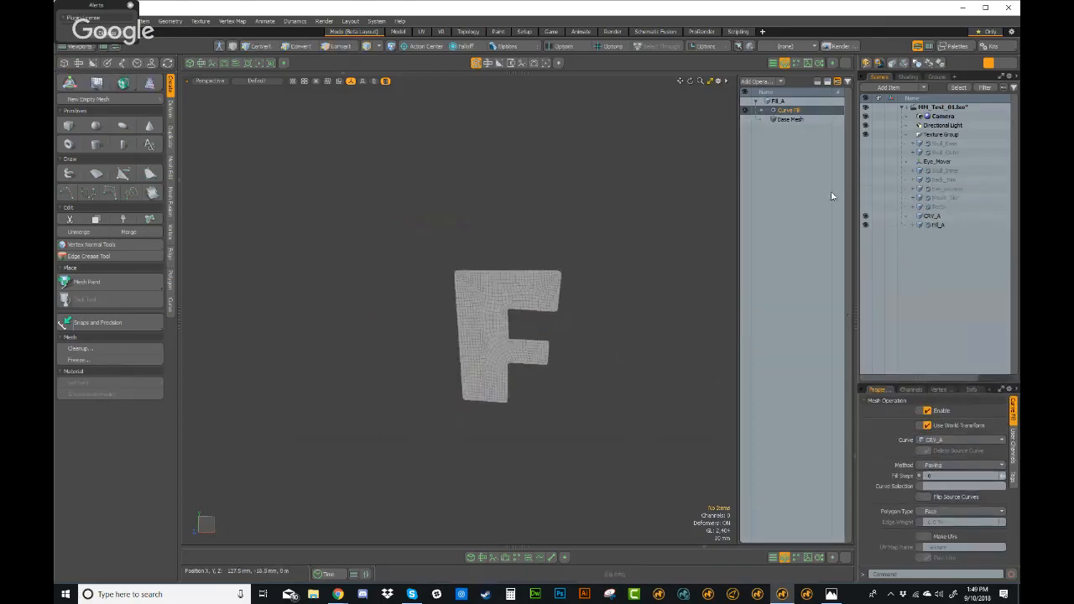
{"action": "left_click", "coordinate": [866, 152]}
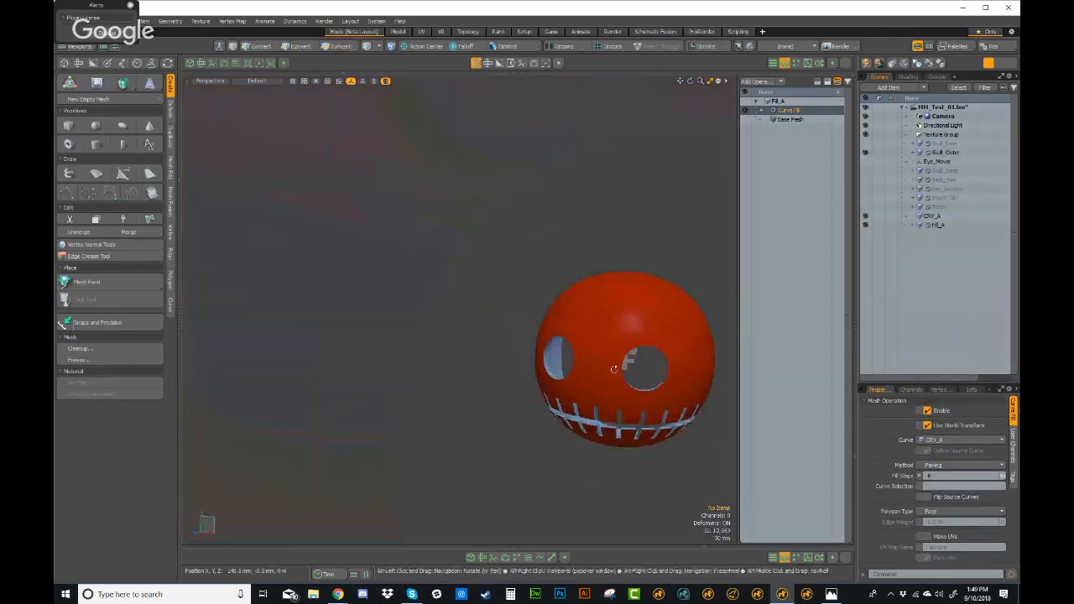
{"action": "left_click_drag", "start_coordinate": [614, 369], "coordinate": [705, 302], "text": "alt"}
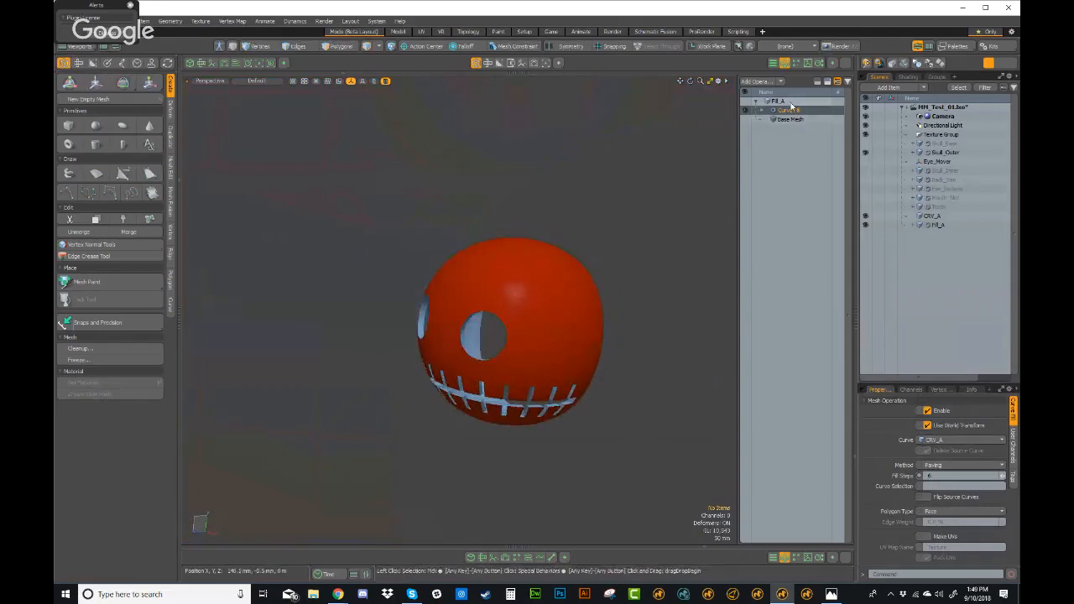
{"action": "left_click", "coordinate": [764, 81]}
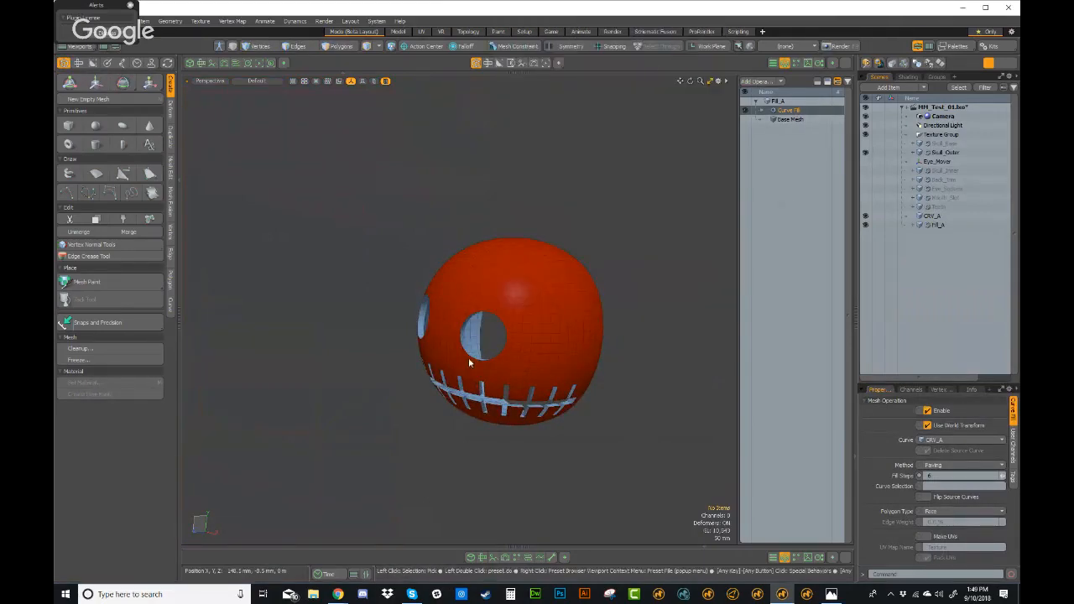
Step: Move the Transform Effector so the F sits in front of the forehead, at about Y 254 mm and Z 530 mm
{"action": "scroll", "coordinate": [470, 364], "scroll_direction": "up", "scroll_amount": 2}
{"action": "left_click_drag", "start_coordinate": [469, 363], "coordinate": [437, 253], "text": "alt"}
{"action": "key", "text": "w"}
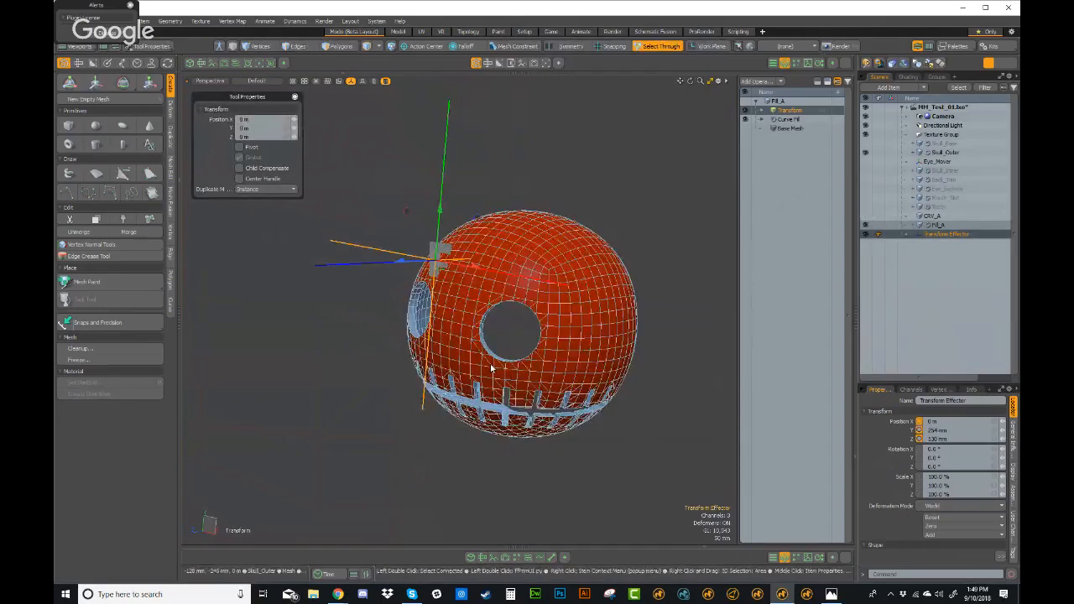
Step: Scale the Transform Effector to about 183% in X and Y, and rotate it about -14.5° around X
{"action": "left_click_drag", "start_coordinate": [492, 367], "coordinate": [538, 357], "text": "alt"}
{"action": "key", "text": "r"}
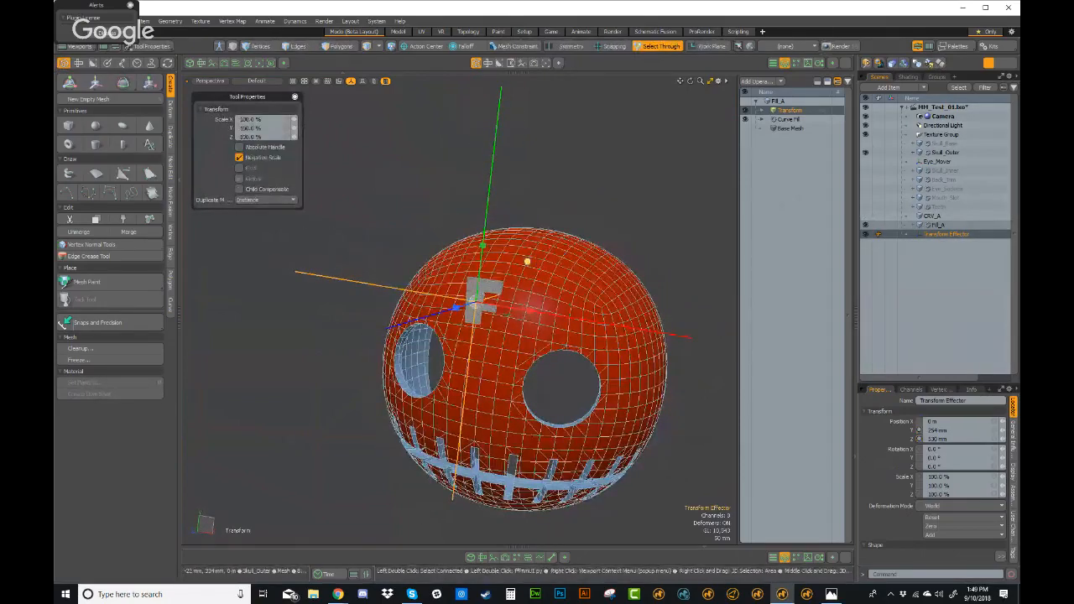
{"action": "left_click_drag", "start_coordinate": [528, 261], "coordinate": [563, 260]}
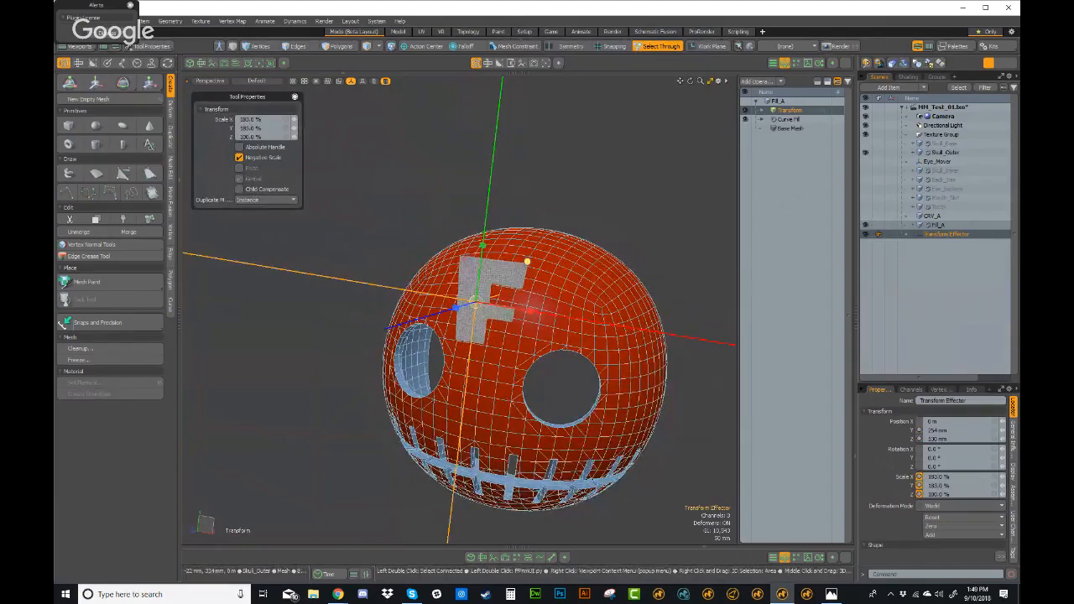
{"action": "left_click_drag", "start_coordinate": [534, 321], "coordinate": [480, 327], "text": "alt"}
{"action": "left_click_drag", "start_coordinate": [480, 327], "coordinate": [436, 366], "text": "alt"}
{"action": "key", "text": "e"}
{"action": "left_click_drag", "start_coordinate": [365, 255], "coordinate": [383, 249]}
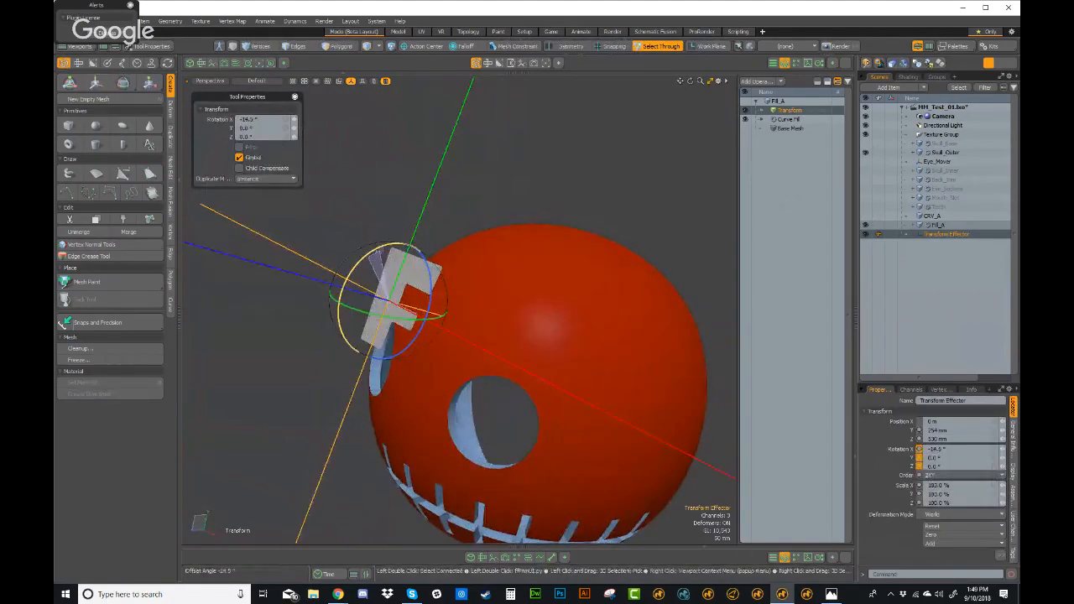
Step: Move the Transform Effector along its local axes to about Y 245 mm and Z 456 mm, and hide it
{"action": "key", "text": "w"}
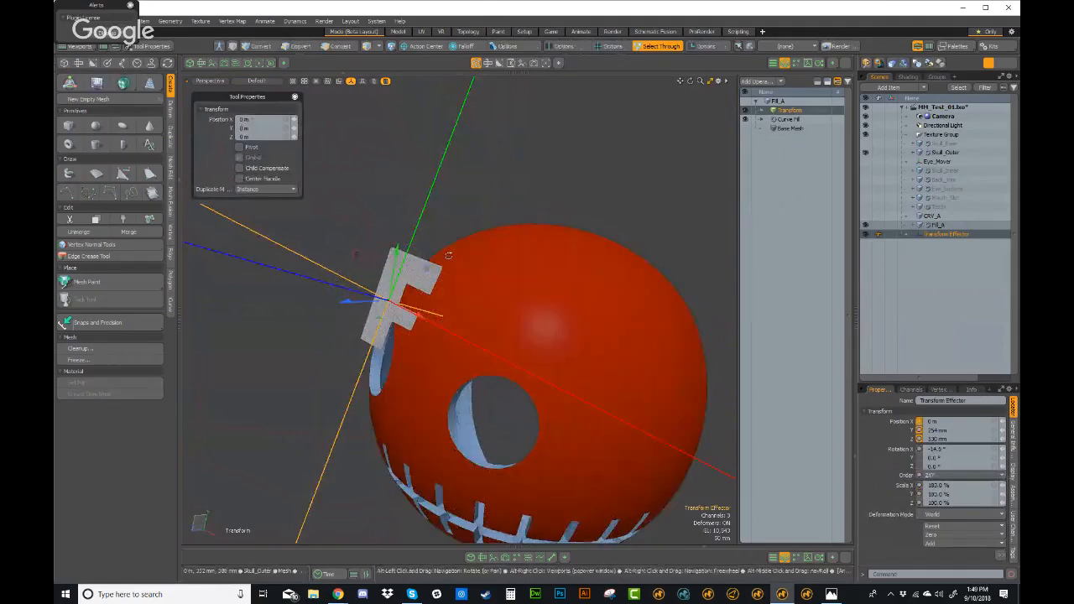
{"action": "key", "text": "alt+l"}
{"action": "left_click_drag", "start_coordinate": [448, 256], "coordinate": [432, 275], "text": "alt"}
{"action": "left_click_drag", "start_coordinate": [308, 292], "coordinate": [345, 293]}
{"action": "left_click_drag", "start_coordinate": [405, 257], "coordinate": [409, 248]}
{"action": "left_click_drag", "start_coordinate": [403, 272], "coordinate": [520, 438], "text": "alt"}
{"action": "left_click", "coordinate": [866, 234]}
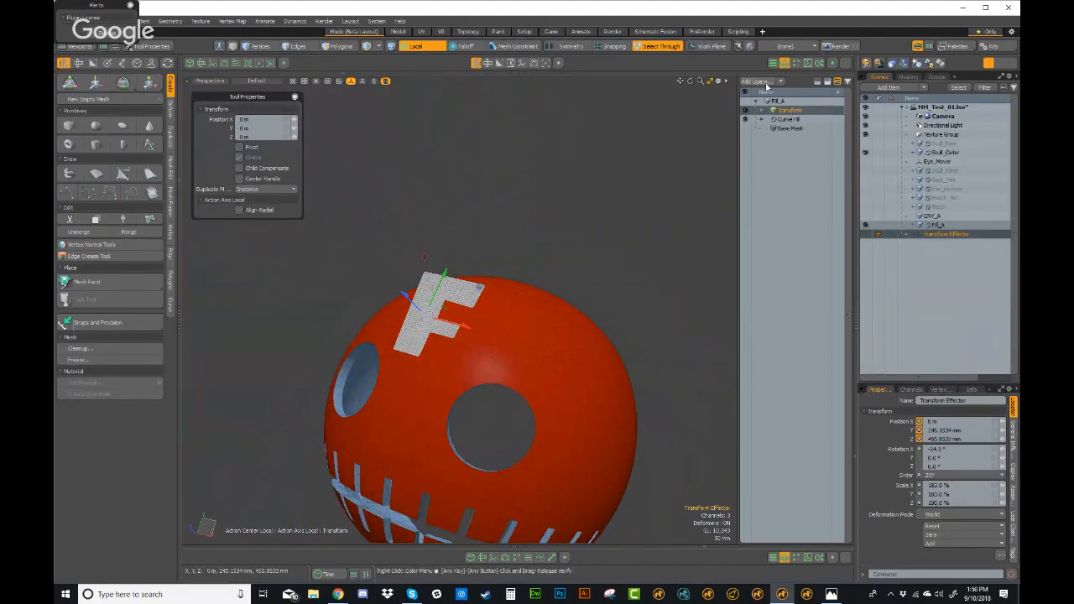
Step: Find the Surface Constraint mesh operator and add it to Fill_A above the Transform deformer
{"action": "left_click", "coordinate": [763, 82]}
{"action": "type", "text": "constrain"}
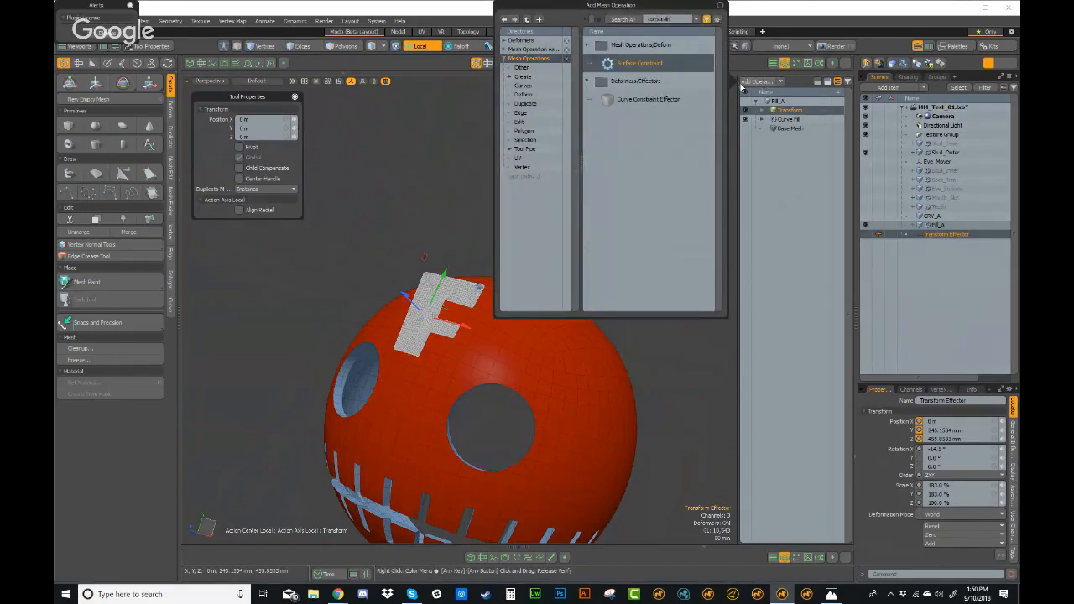
{"action": "double_click", "coordinate": [636, 64]}
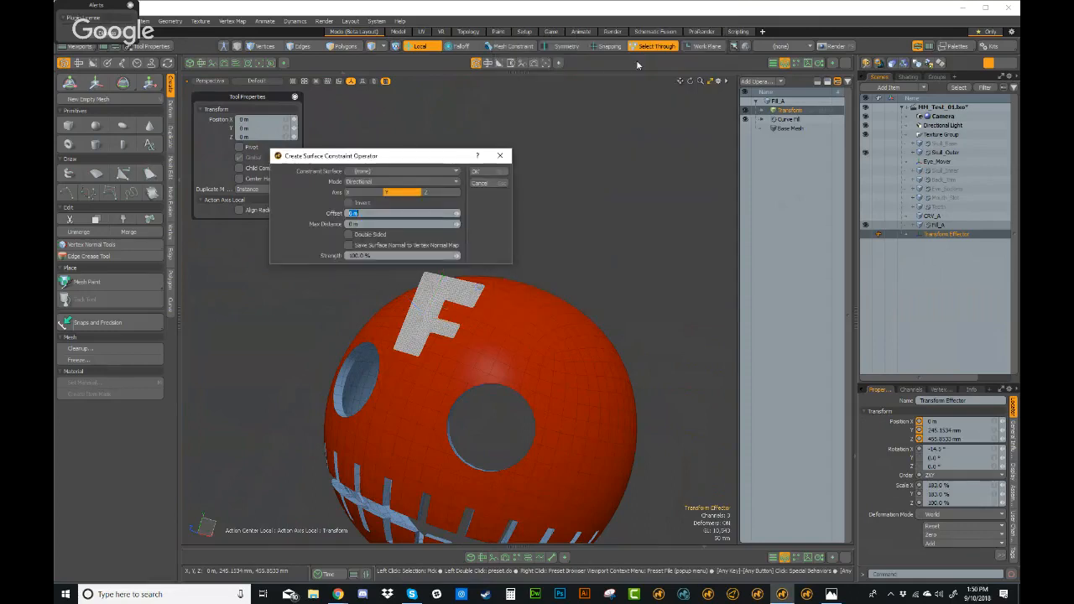
Step: Create the Surface Constraint with Skull_Outer as constraint surface, Directional mode and the Z axis
{"action": "left_click_drag", "start_coordinate": [428, 152], "coordinate": [611, 117]}
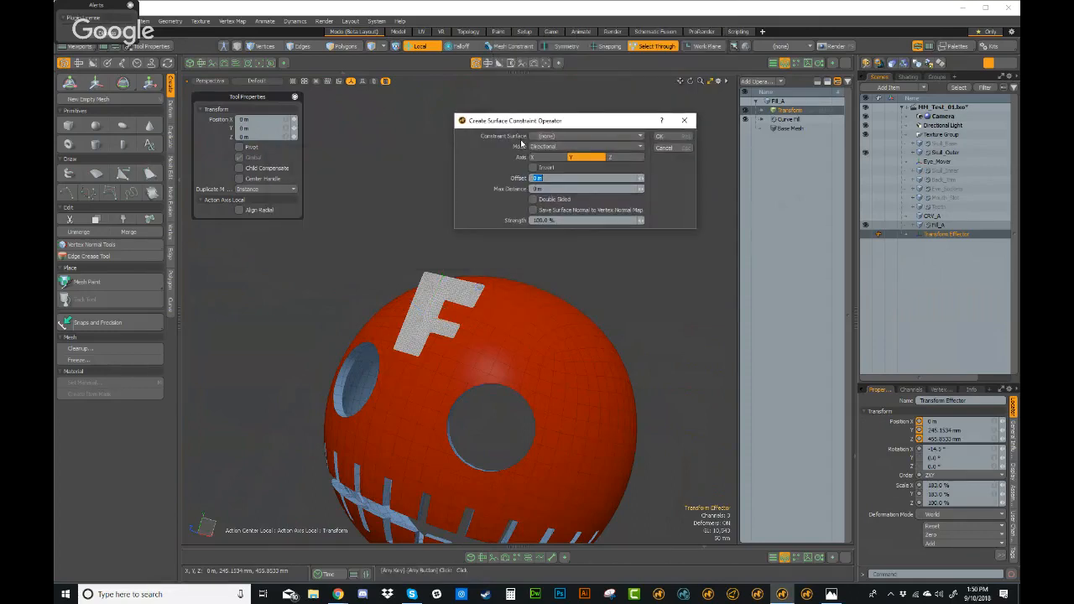
{"action": "left_click", "coordinate": [545, 136]}
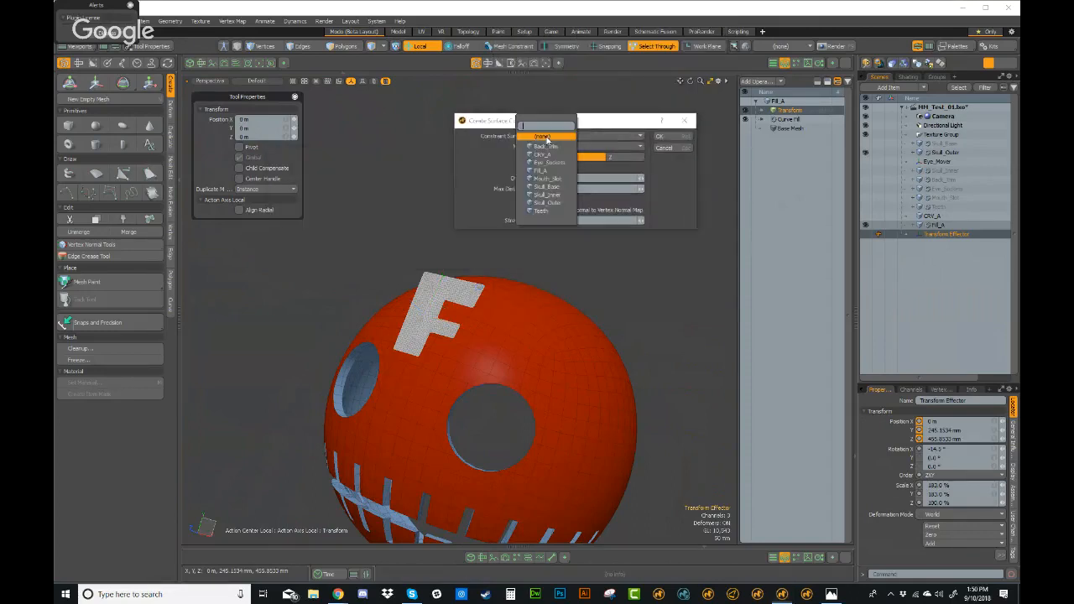
{"action": "left_click", "coordinate": [550, 203]}
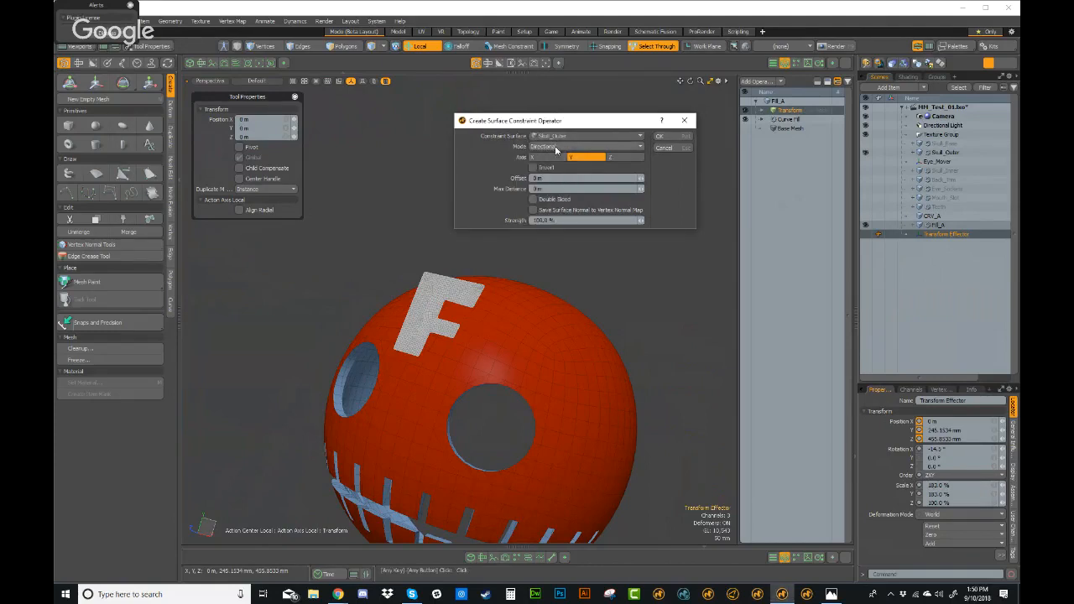
{"action": "left_click", "coordinate": [556, 147]}
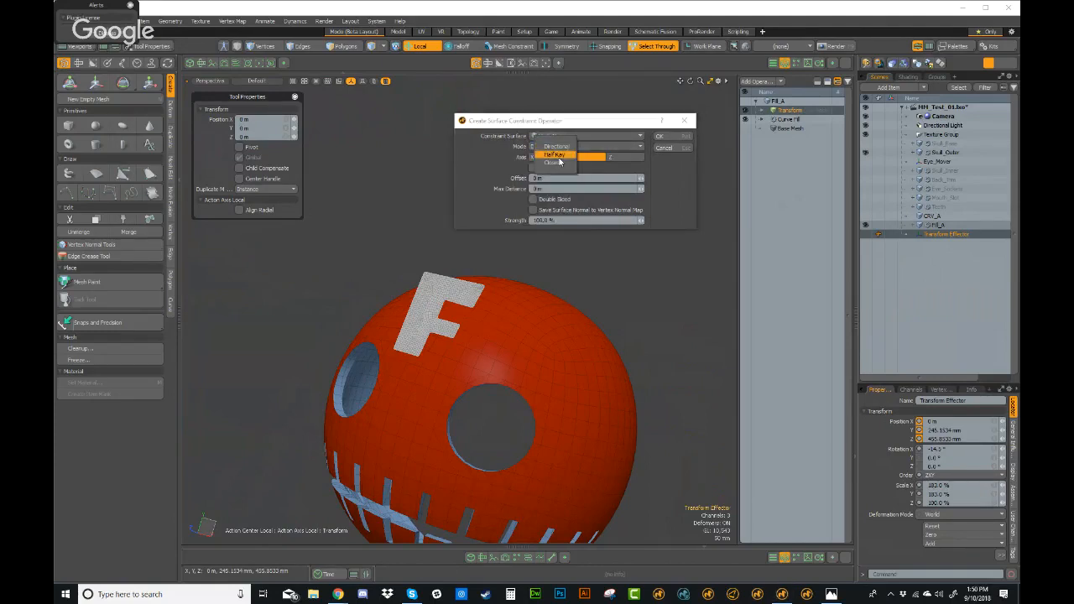
{"action": "left_click", "coordinate": [556, 147]}
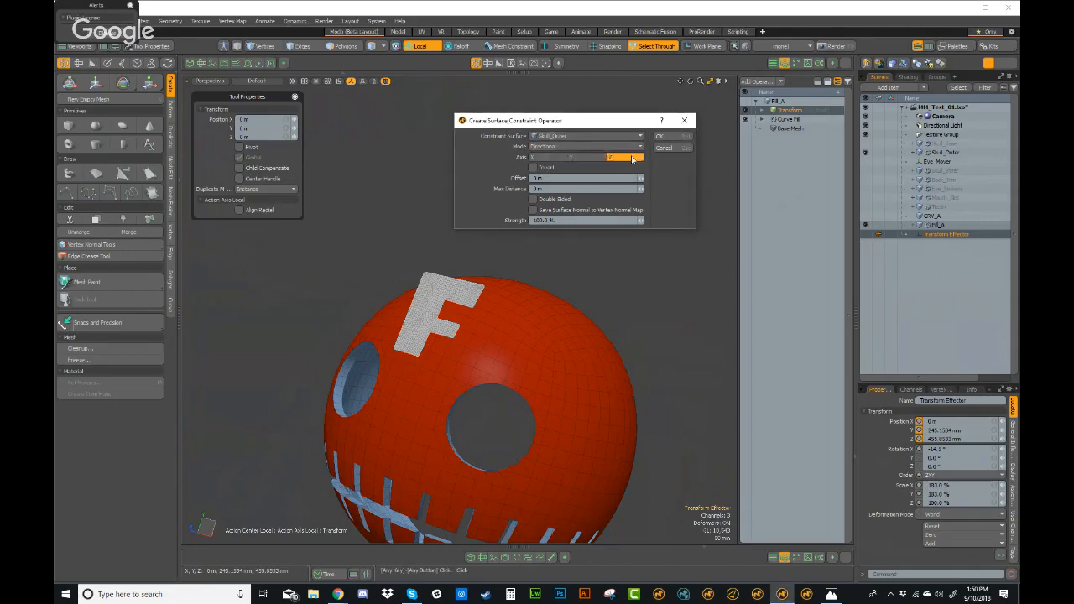
{"action": "key", "text": "Return"}
Step: Select all polygons of the F in polygon mode and inspect its projection from inside and outside the skull
{"action": "mouse_move", "coordinate": [630, 372]}
{"action": "left_mouse_down", "text": "alt"}
{"action": "mouse_move", "coordinate": [294, 193]}
{"action": "mouse_move", "coordinate": [693, 450]}
{"action": "mouse_move", "coordinate": [437, 278]}
{"action": "mouse_move", "coordinate": [393, 283]}
{"action": "left_mouse_up", "text": "alt"}
{"action": "key", "text": "space"}
{"action": "key", "text": "3"}
{"action": "mouse_move", "coordinate": [539, 259]}
{"action": "right_mouse_down"}
{"action": "mouse_move", "coordinate": [297, 388]}
{"action": "mouse_move", "coordinate": [374, 391]}
{"action": "right_mouse_up"}
{"action": "mouse_move", "coordinate": [394, 344]}
{"action": "left_mouse_down", "text": "alt"}
{"action": "mouse_move", "coordinate": [409, 333]}
{"action": "mouse_move", "coordinate": [429, 225]}
{"action": "mouse_move", "coordinate": [503, 336]}
{"action": "mouse_move", "coordinate": [479, 311]}
{"action": "mouse_move", "coordinate": [600, 179]}
{"action": "left_mouse_up", "text": "alt"}
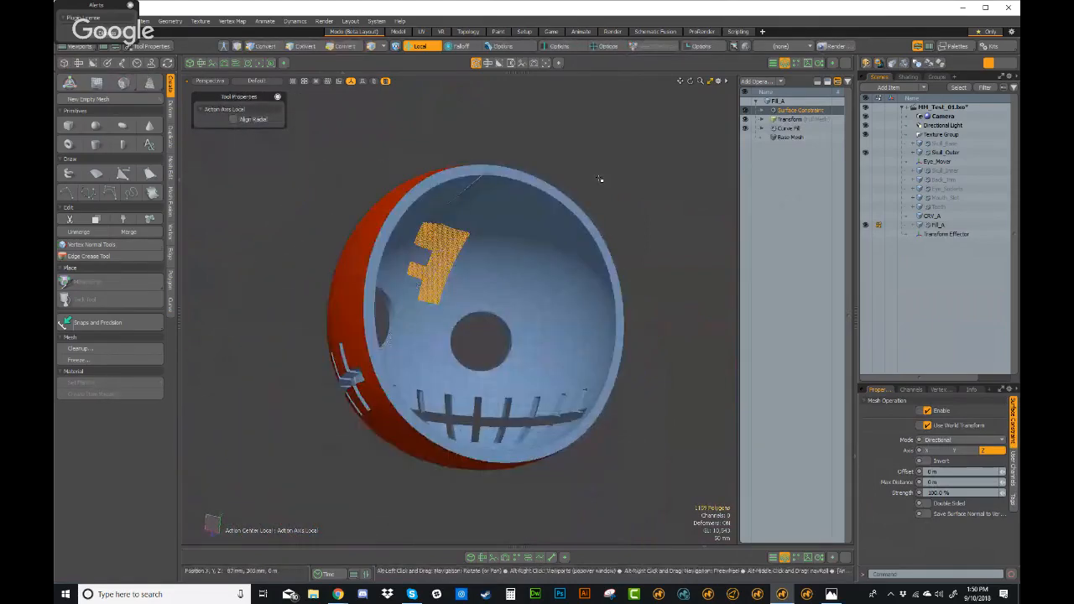
Step: Expand the Transform deformer in Fill_A's operator stack and select the Transform Effector item
{"action": "left_click", "coordinate": [780, 120]}
{"action": "left_click", "coordinate": [762, 119]}
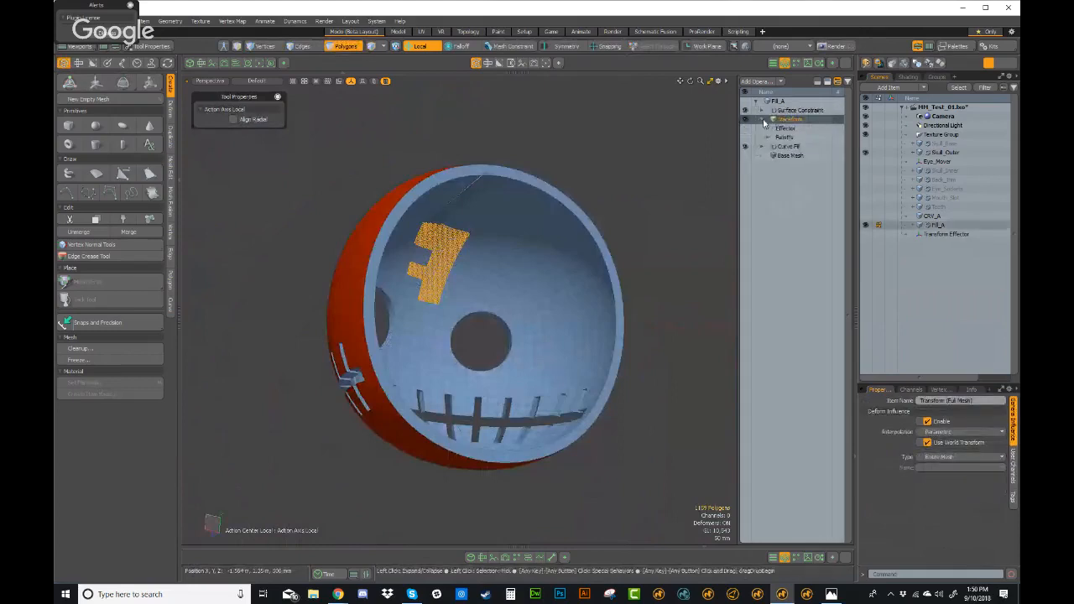
{"action": "left_click", "coordinate": [937, 238]}
{"action": "left_click_drag", "start_coordinate": [504, 309], "coordinate": [608, 313], "text": "alt"}
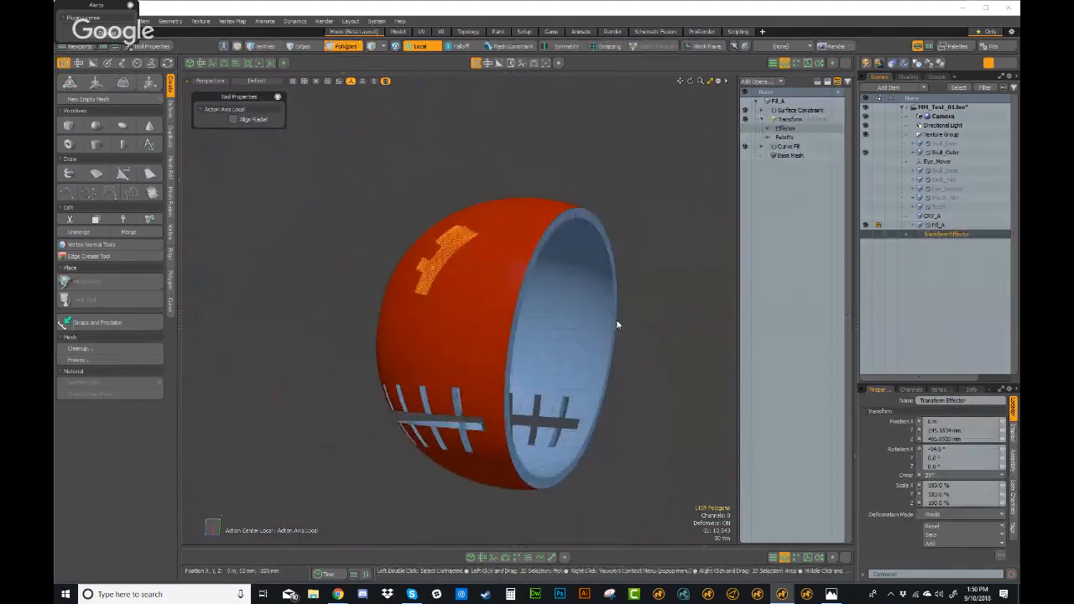
Step: Move the Transform Effector about 24 mm down along its local Y axis so the F slides lower on the skull
{"action": "key", "text": "w"}
{"action": "left_click", "coordinate": [655, 156]}
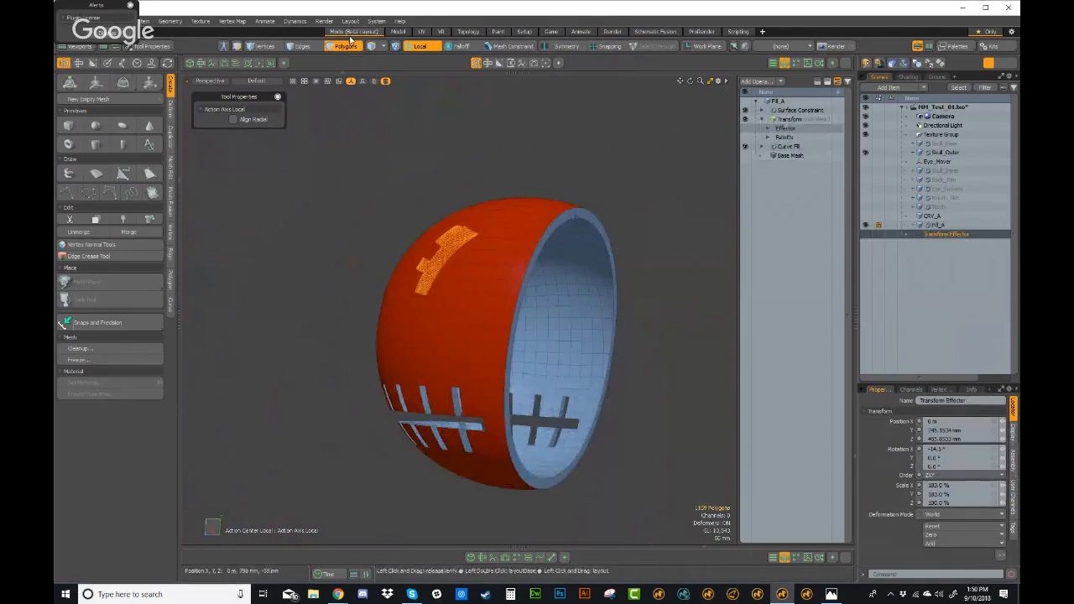
{"action": "left_click", "coordinate": [348, 47]}
{"action": "key", "text": "w"}
{"action": "left_click_drag", "start_coordinate": [593, 344], "coordinate": [448, 219], "text": "alt"}
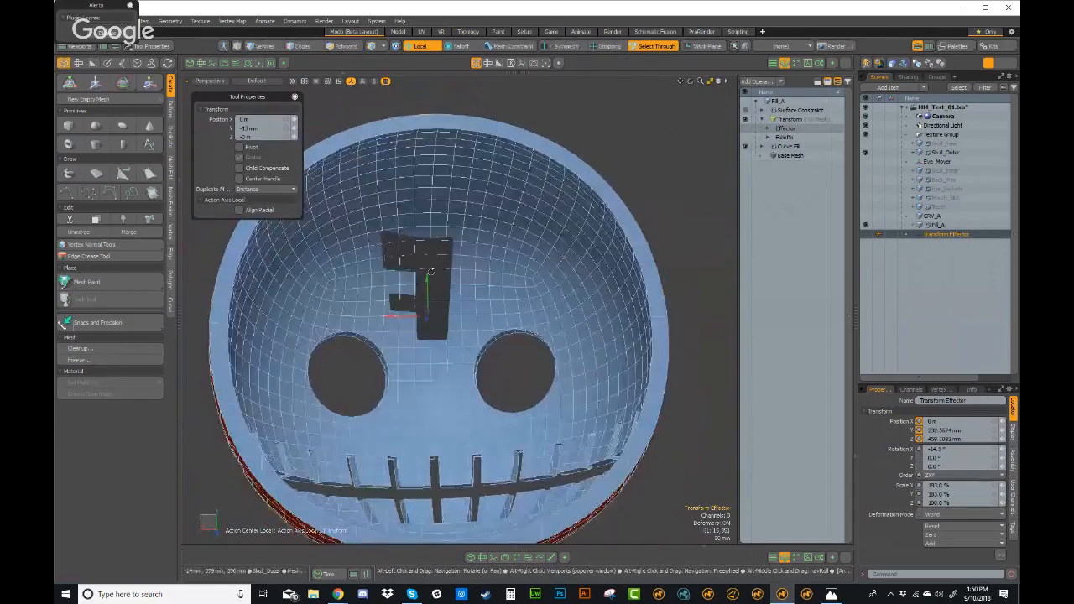
{"action": "left_click_drag", "start_coordinate": [427, 278], "coordinate": [730, 226]}
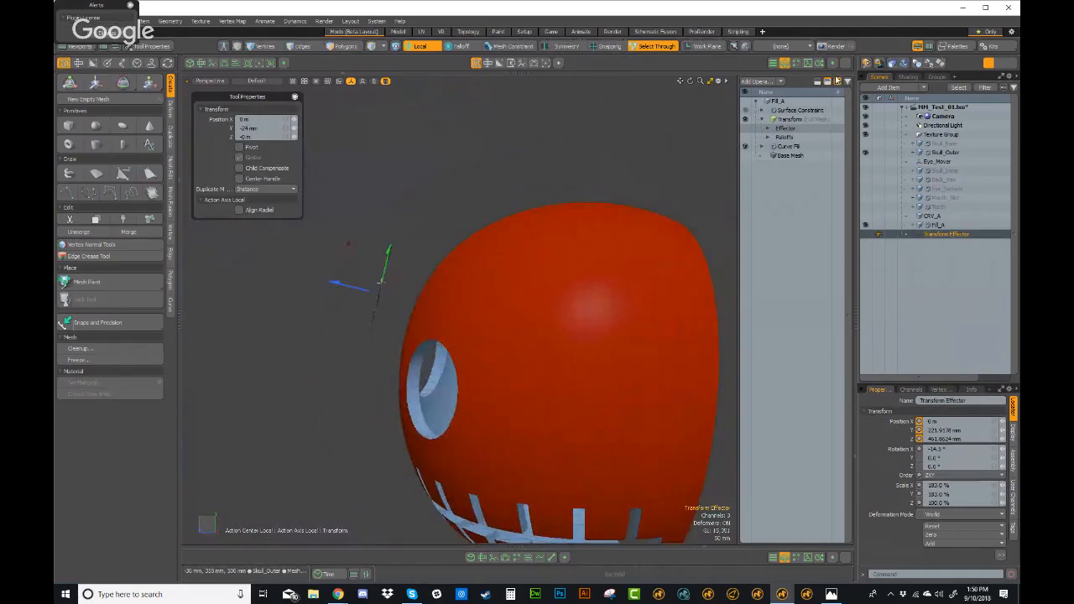
Step: Enable Invert on Fill_A's Surface Constraint and inspect the F projected on the outside of the skull
{"action": "left_click", "coordinate": [799, 110]}
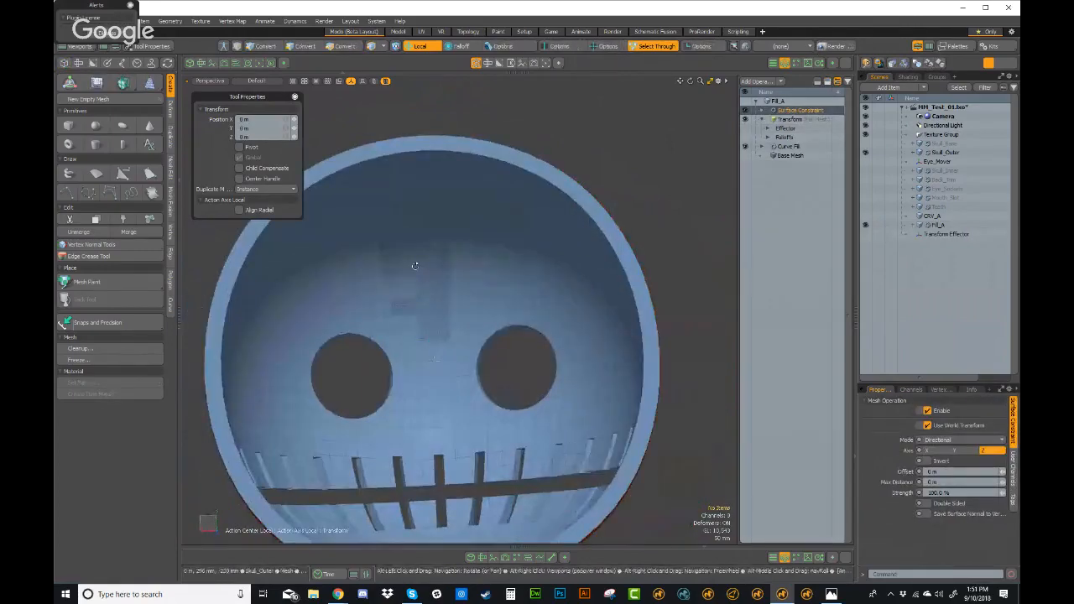
{"action": "scroll", "coordinate": [475, 287], "scroll_direction": "up", "scroll_amount": 3}
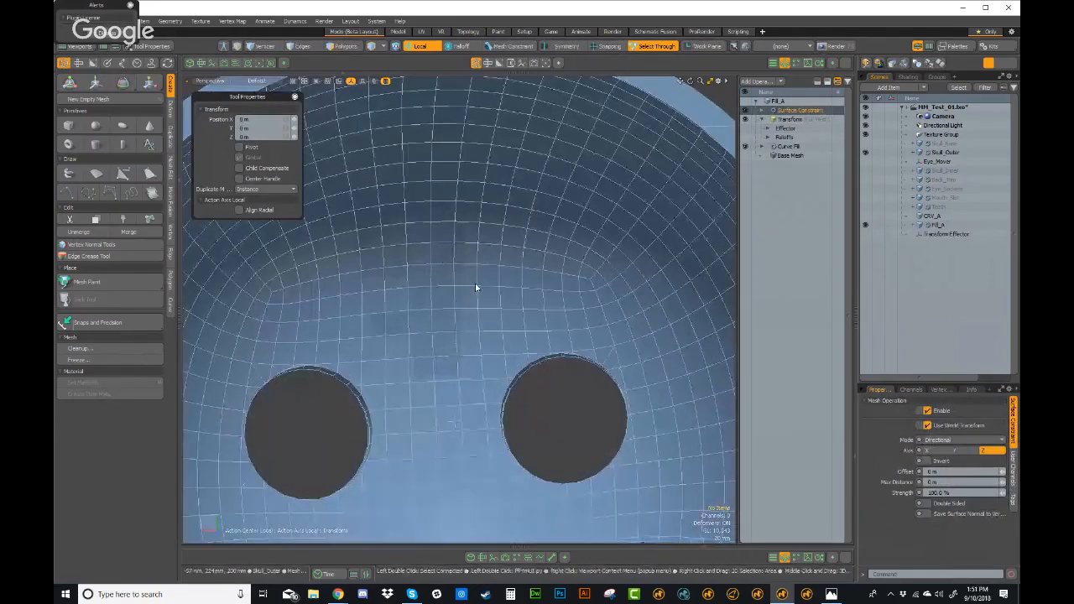
{"action": "left_click_drag", "start_coordinate": [485, 506], "coordinate": [524, 277], "text": "alt"}
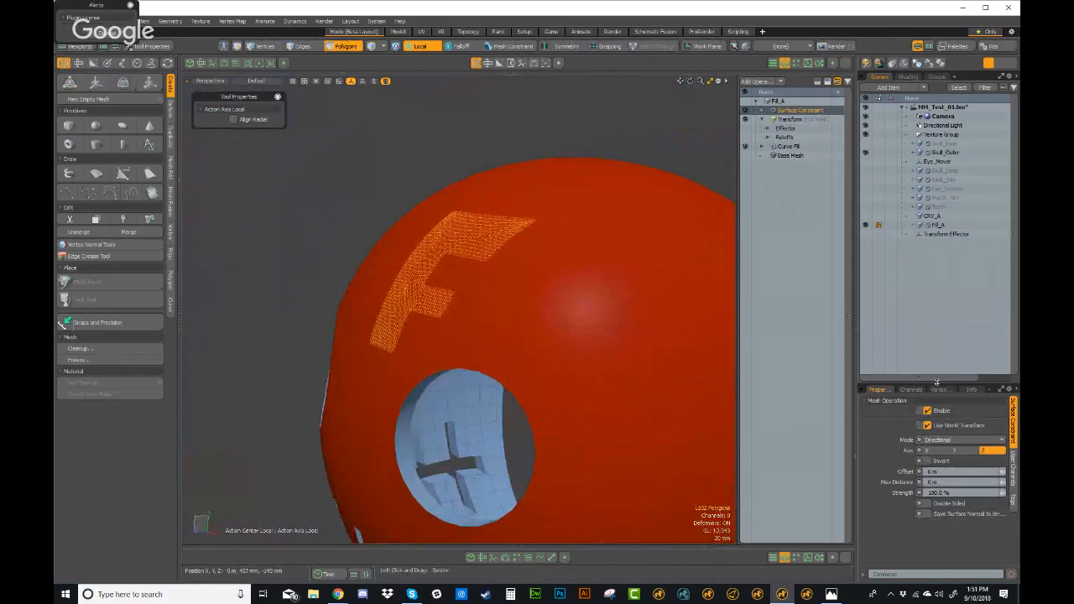
{"action": "left_click_drag", "start_coordinate": [937, 382], "coordinate": [936, 185]}
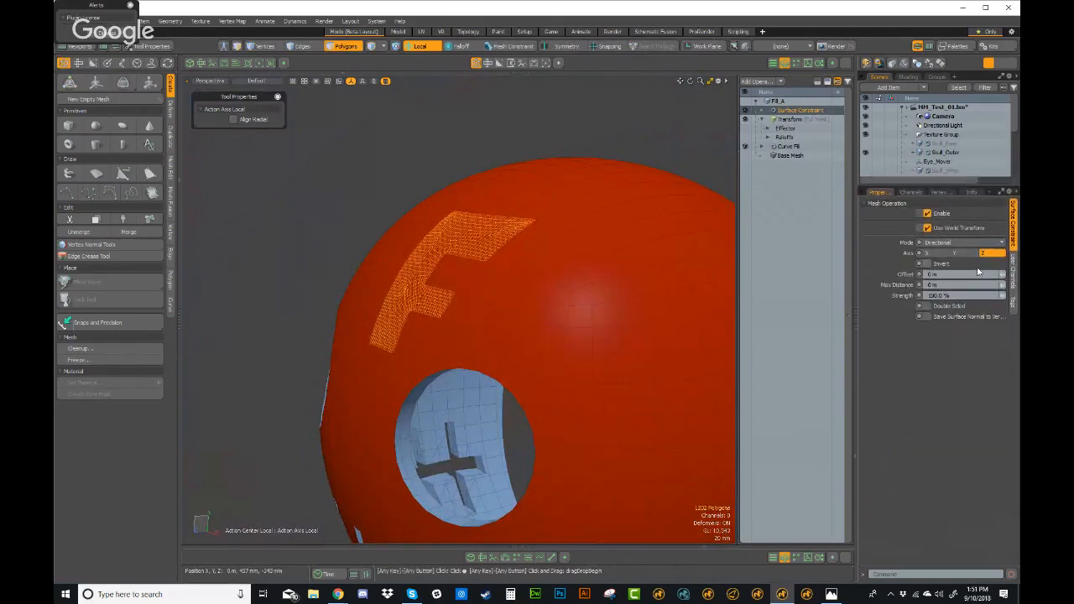
{"action": "left_click", "coordinate": [929, 265]}
{"action": "left_click_drag", "start_coordinate": [296, 329], "coordinate": [473, 334], "text": "alt"}
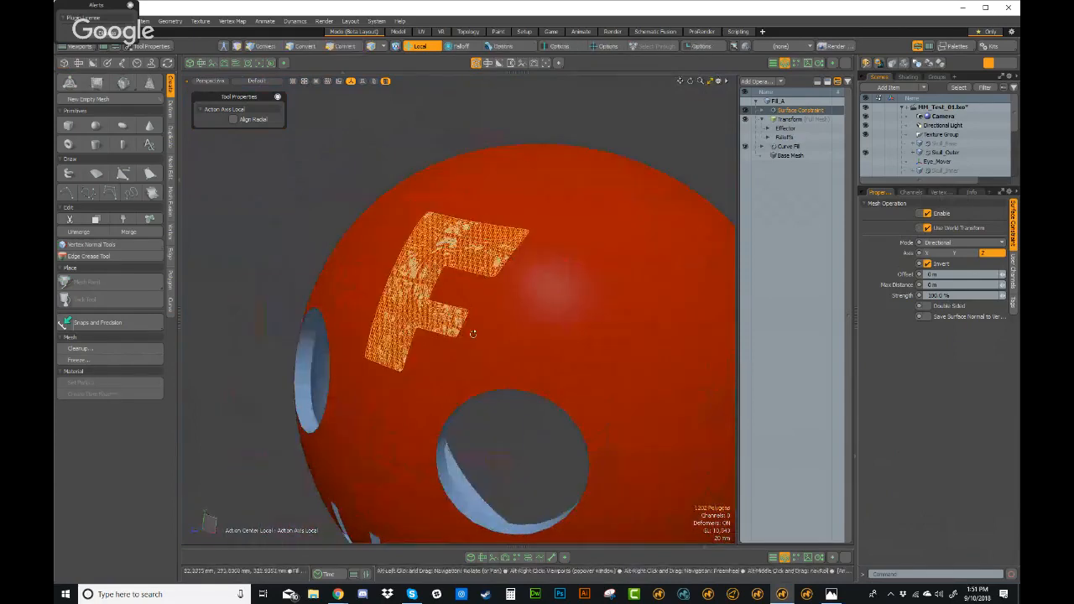
Step: Set the Surface Constraint's offset to 2 mm and inspect the F on the skull's forehead
{"action": "left_click_drag", "start_coordinate": [948, 276], "coordinate": [887, 262]}
{"action": "type", "text": "2mm"}
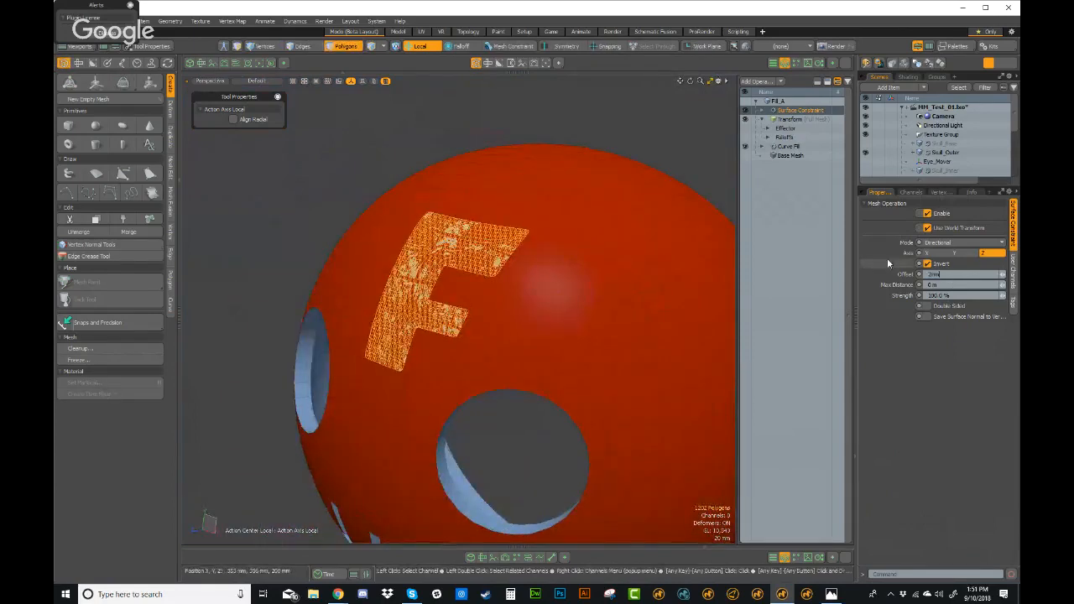
{"action": "key", "text": "Return"}
{"action": "left_click_drag", "start_coordinate": [659, 159], "coordinate": [609, 324], "text": "alt"}
{"action": "left_click_drag", "start_coordinate": [910, 183], "coordinate": [910, 280]}
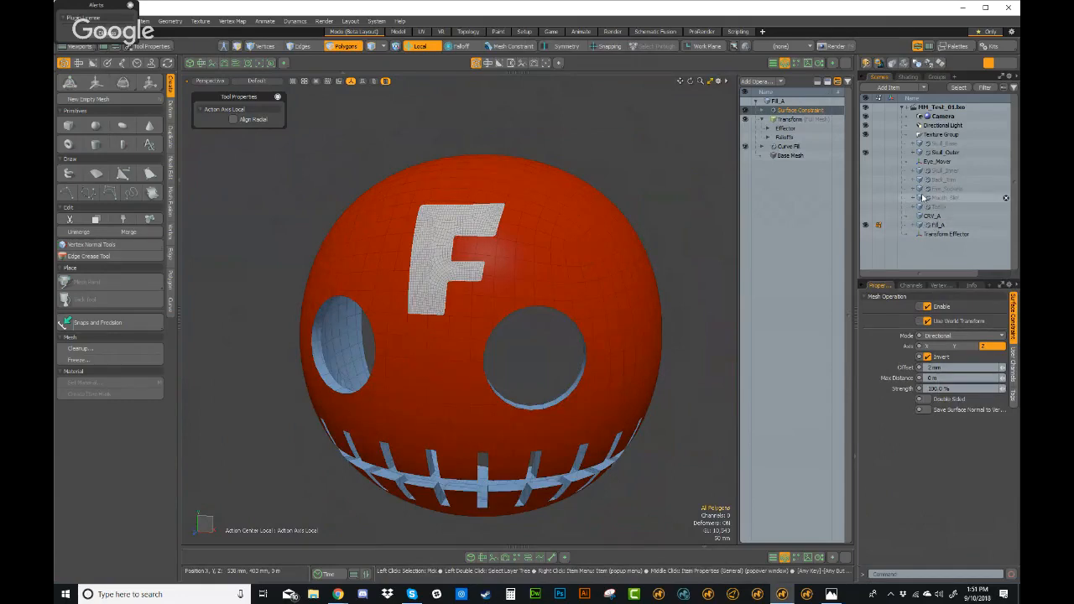
Step: Show CRV_A, hide Fill_A and Skull_Outer, and display the F curve in the front view
{"action": "left_click", "coordinate": [865, 217]}
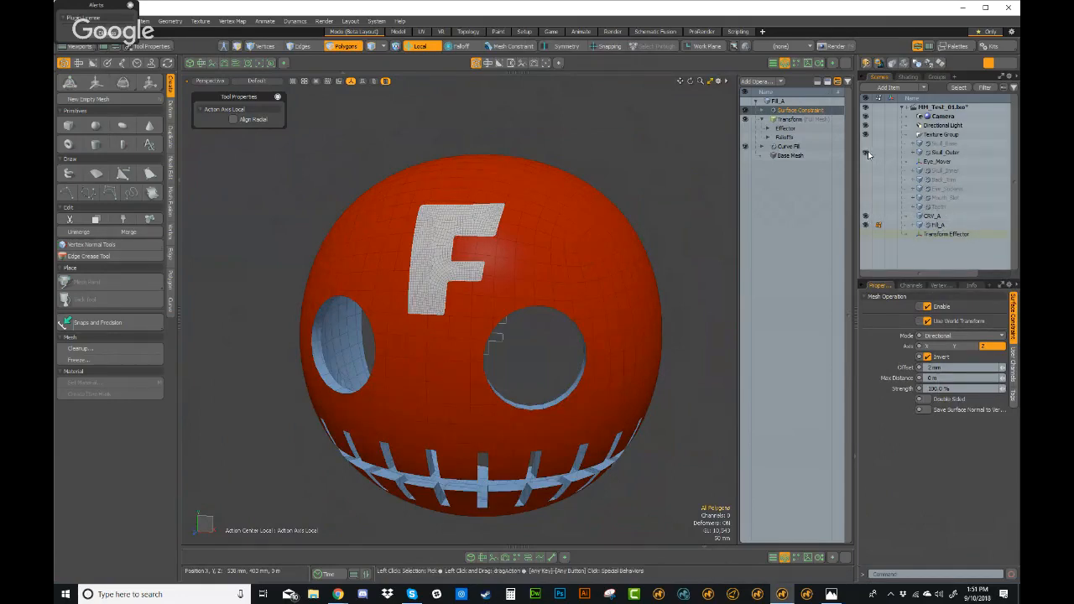
{"action": "left_click", "coordinate": [865, 225]}
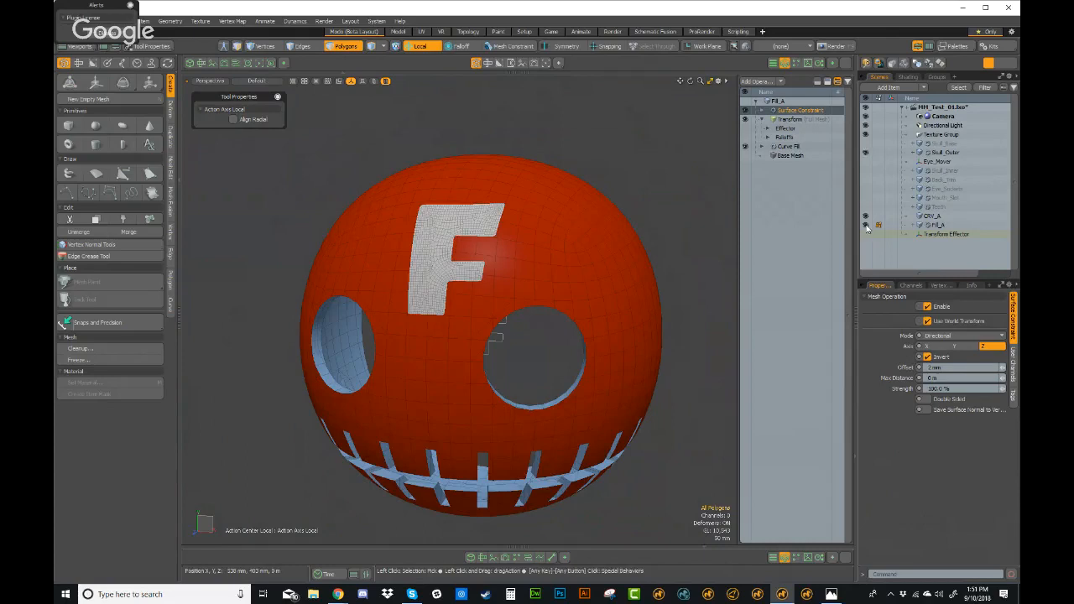
{"action": "left_click", "coordinate": [865, 153]}
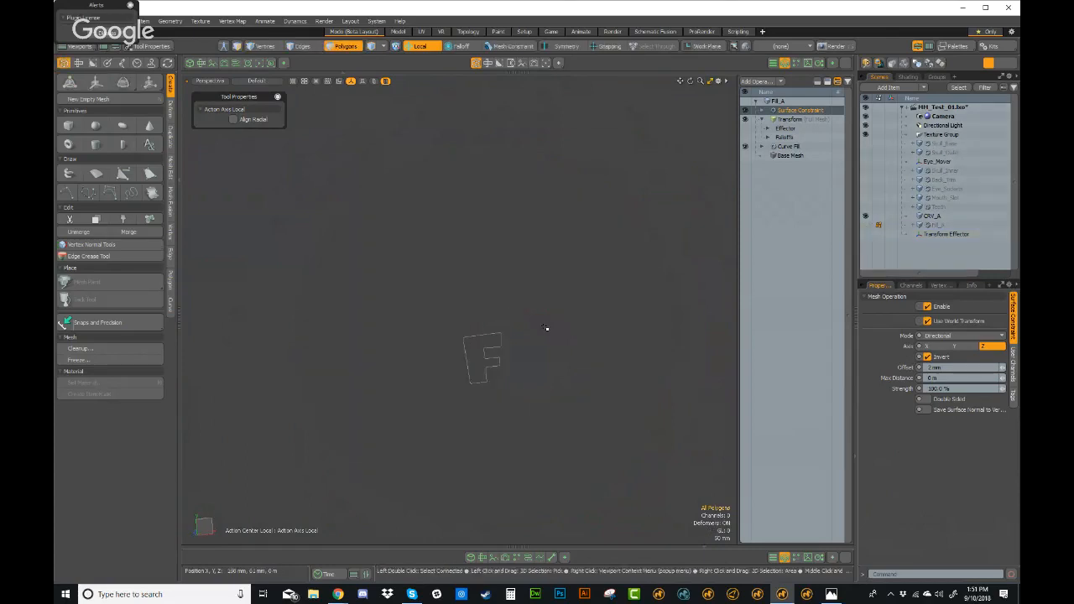
{"action": "key", "text": "ctrl+space"}
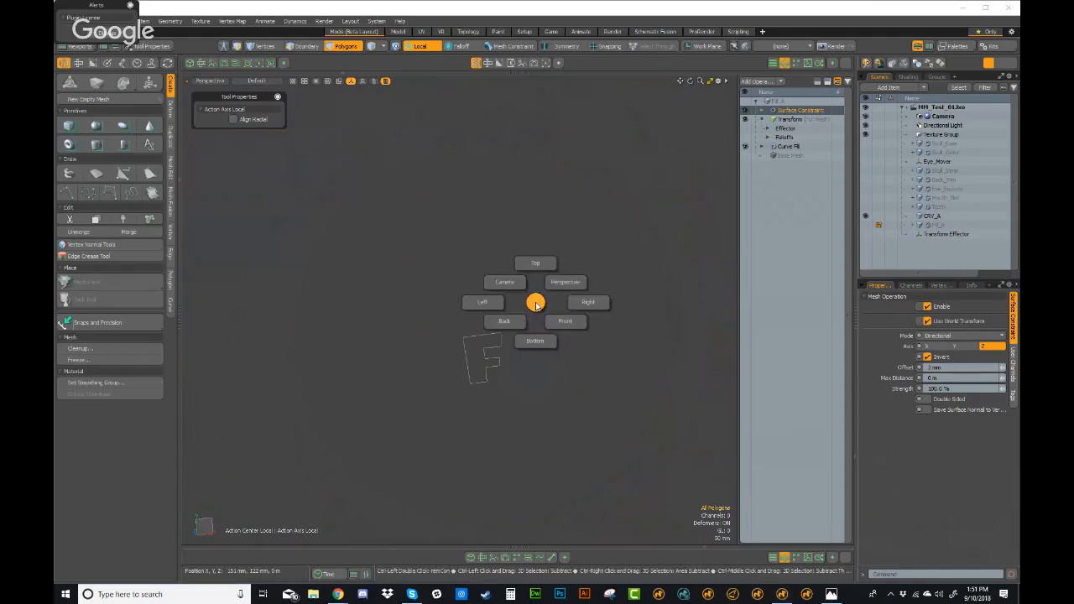
{"action": "left_click", "coordinate": [558, 319]}
Step: Select CRV_A's F-shaped curve and edit it with the B-Spline tool in Add mode
{"action": "key", "text": "3"}
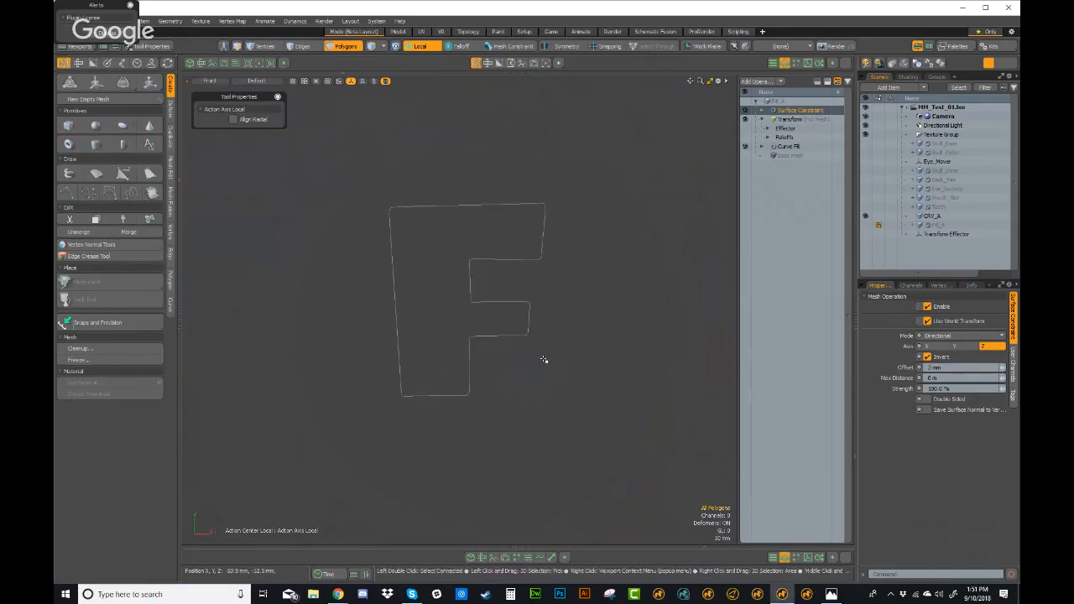
{"action": "left_click", "coordinate": [939, 207]}
{"action": "left_click", "coordinate": [933, 215]}
{"action": "left_click", "coordinate": [530, 319]}
{"action": "scroll", "coordinate": [527, 363], "scroll_direction": "up", "scroll_amount": 4}
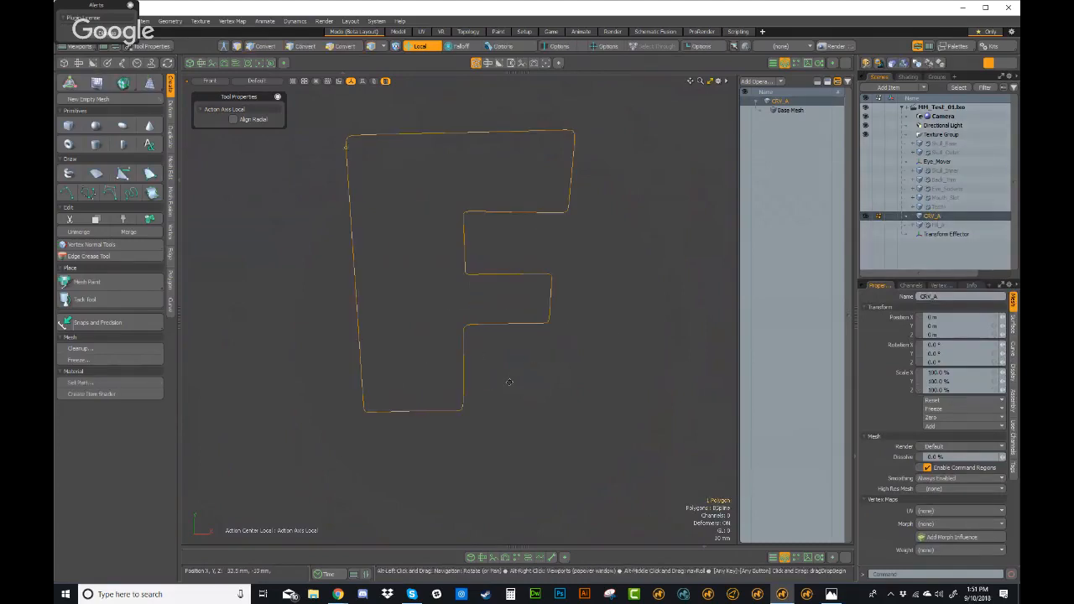
{"action": "left_click_drag", "start_coordinate": [528, 363], "coordinate": [528, 353], "text": "alt+shift"}
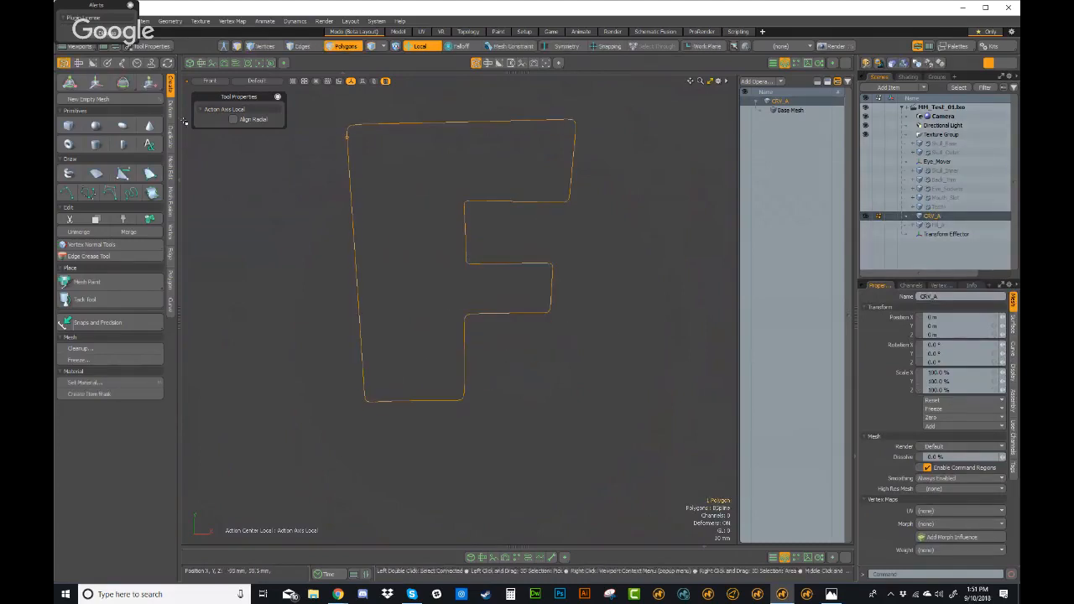
{"action": "left_click", "coordinate": [110, 193]}
{"action": "left_click", "coordinate": [243, 119]}
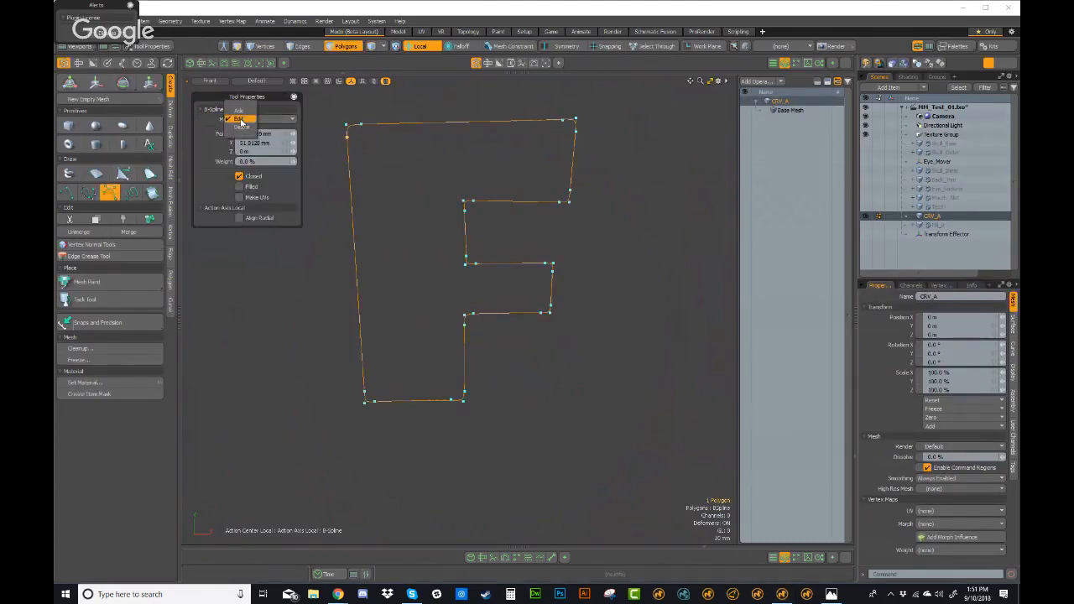
{"action": "left_click", "coordinate": [243, 112]}
Step: Add and position B-spline points at the base of the F to form a third arm, turning it into an E
{"action": "scroll", "coordinate": [463, 377], "scroll_direction": "up", "scroll_amount": 4}
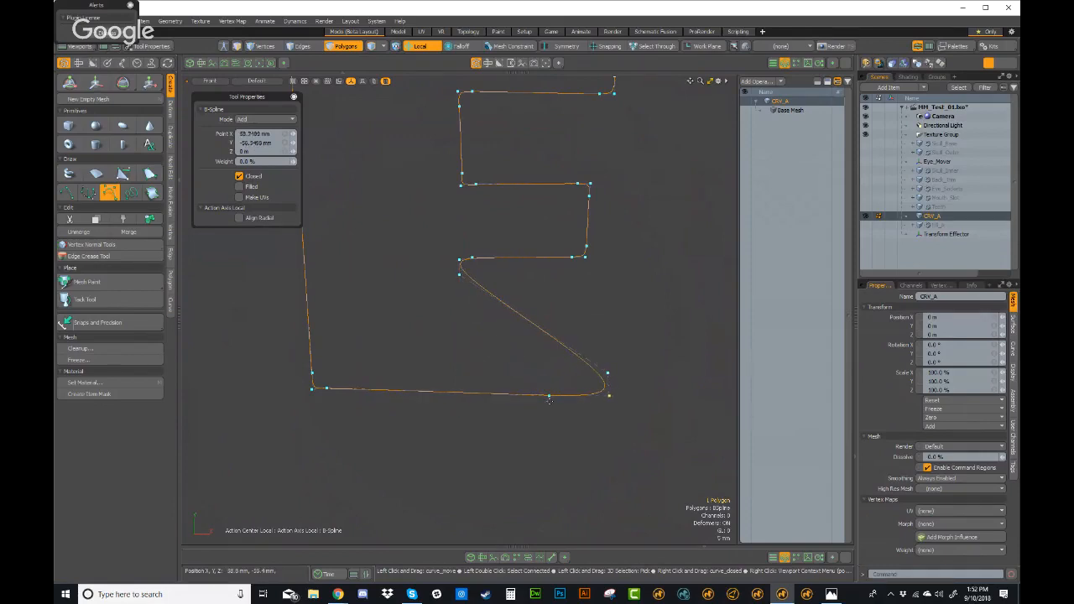
{"action": "left_click_drag", "start_coordinate": [588, 396], "coordinate": [554, 387]}
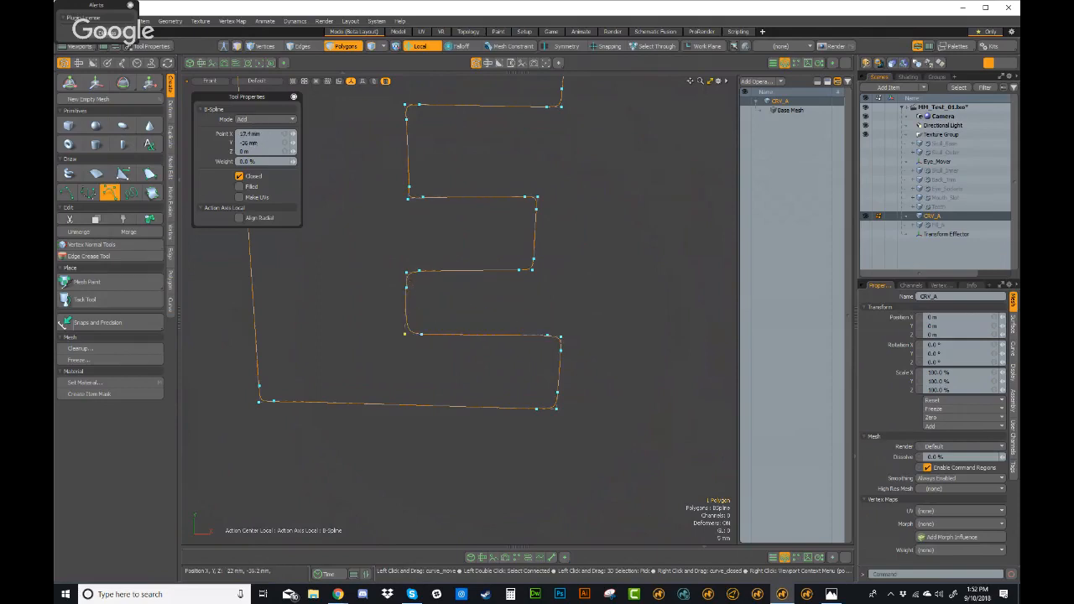
{"action": "left_click", "coordinate": [406, 318]}
{"action": "scroll", "coordinate": [420, 316], "scroll_direction": "down", "scroll_amount": 2}
{"action": "left_click_drag", "start_coordinate": [420, 315], "coordinate": [426, 361], "text": "alt+shift"}
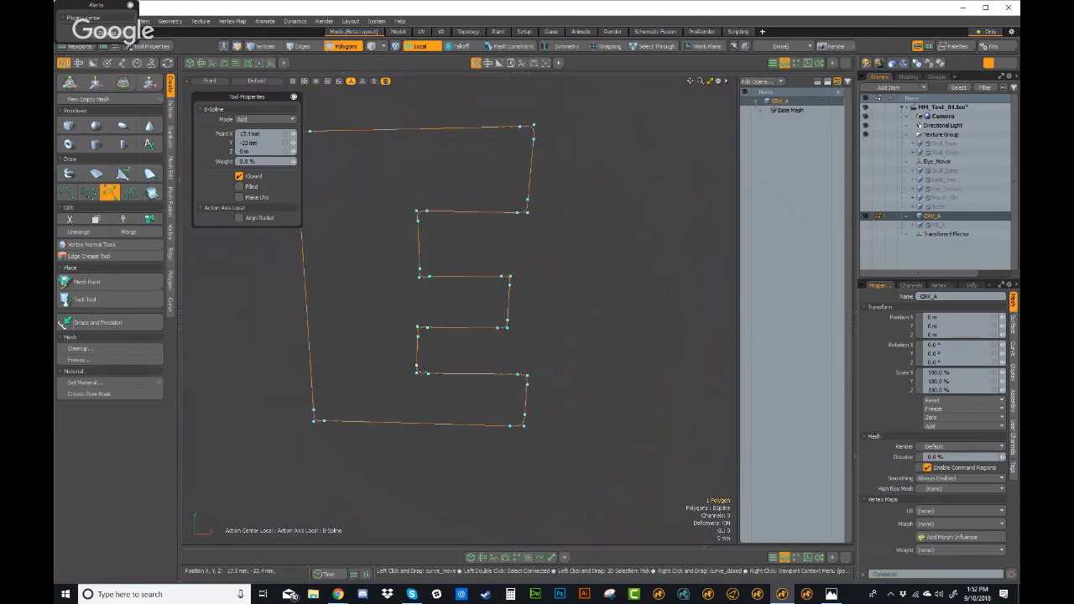
{"action": "left_click_drag", "start_coordinate": [484, 370], "coordinate": [530, 330], "text": "ctrl+alt"}
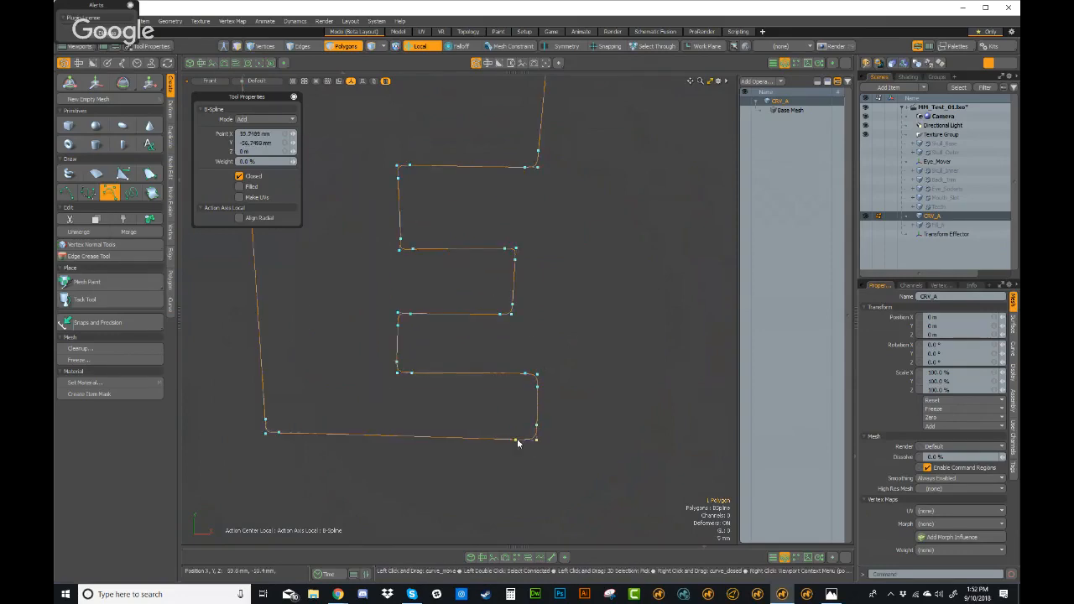
{"action": "left_click_drag", "start_coordinate": [537, 418], "coordinate": [483, 394], "text": "ctrl+alt"}
{"action": "left_click_drag", "start_coordinate": [556, 374], "coordinate": [547, 356], "text": "alt+shift"}
{"action": "key", "text": "Escape"}
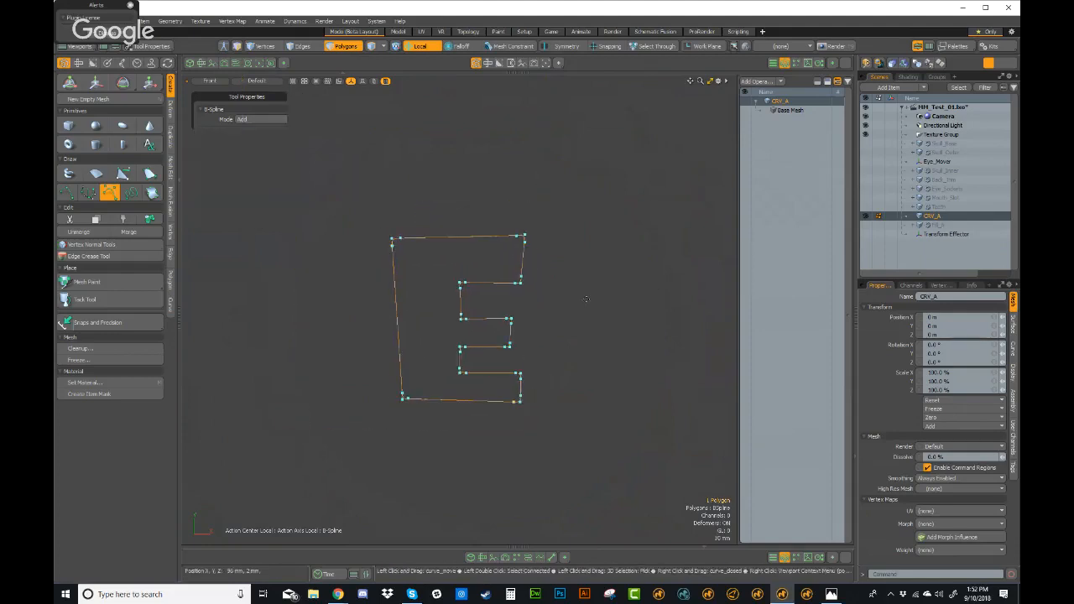
Step: Show Fill_A and Skull_Outer again and inspect the E-shaped fill on the skull in the perspective view
{"action": "left_click", "coordinate": [865, 225]}
{"action": "scroll", "coordinate": [468, 257], "scroll_direction": "down", "scroll_amount": 5}
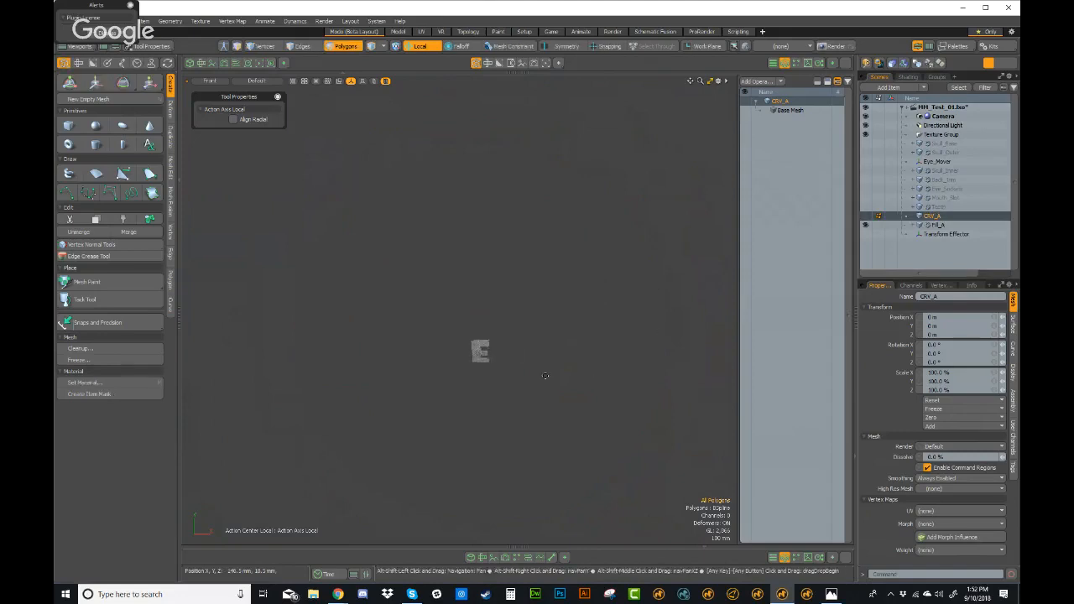
{"action": "left_click", "coordinate": [865, 153]}
{"action": "left_click_drag", "start_coordinate": [496, 292], "coordinate": [489, 323], "text": "alt+shift"}
{"action": "scroll", "coordinate": [363, 329], "scroll_direction": "up", "scroll_amount": 3}
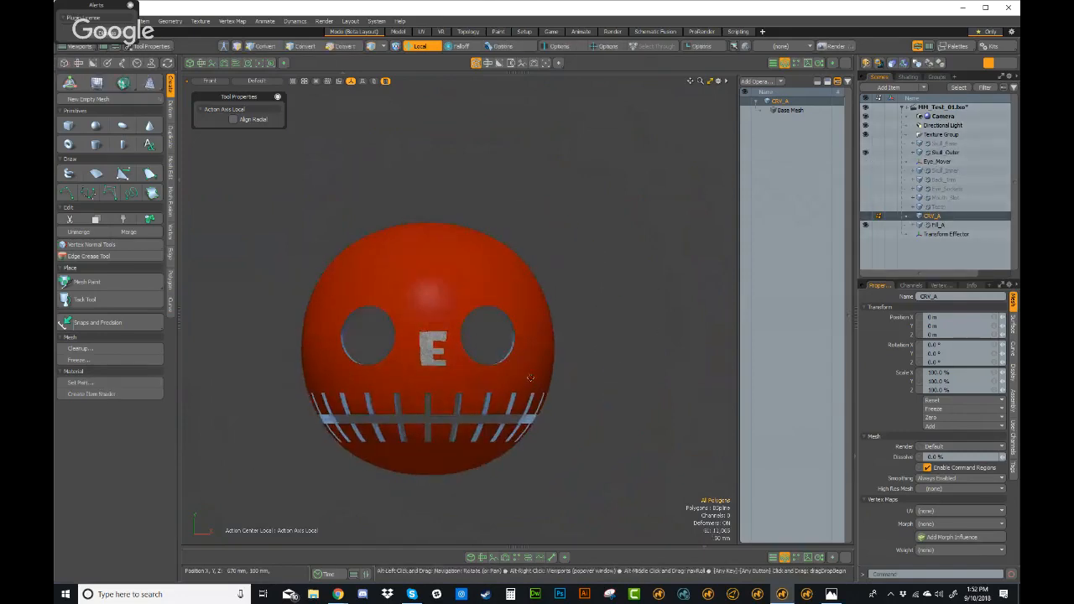
{"action": "key", "text": "ctrl+space"}
{"action": "left_click", "coordinate": [582, 344]}
{"action": "left_click_drag", "start_coordinate": [604, 340], "coordinate": [393, 401], "text": "alt"}
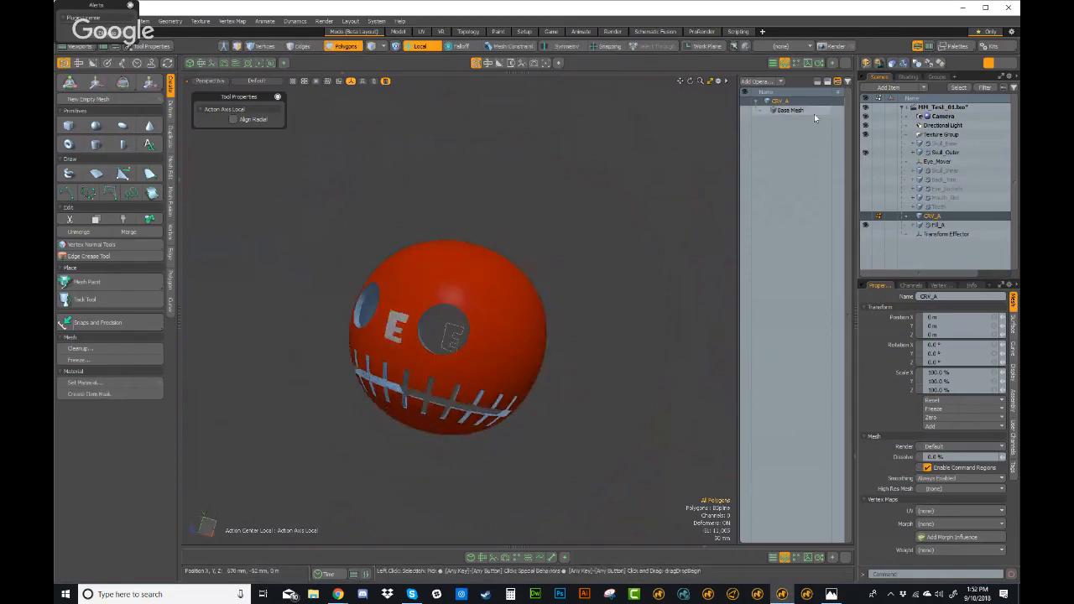
Step: Show the Transform Effector and disable the Surface Constraint in Fill_A's operator stack
{"action": "left_click", "coordinate": [938, 225]}
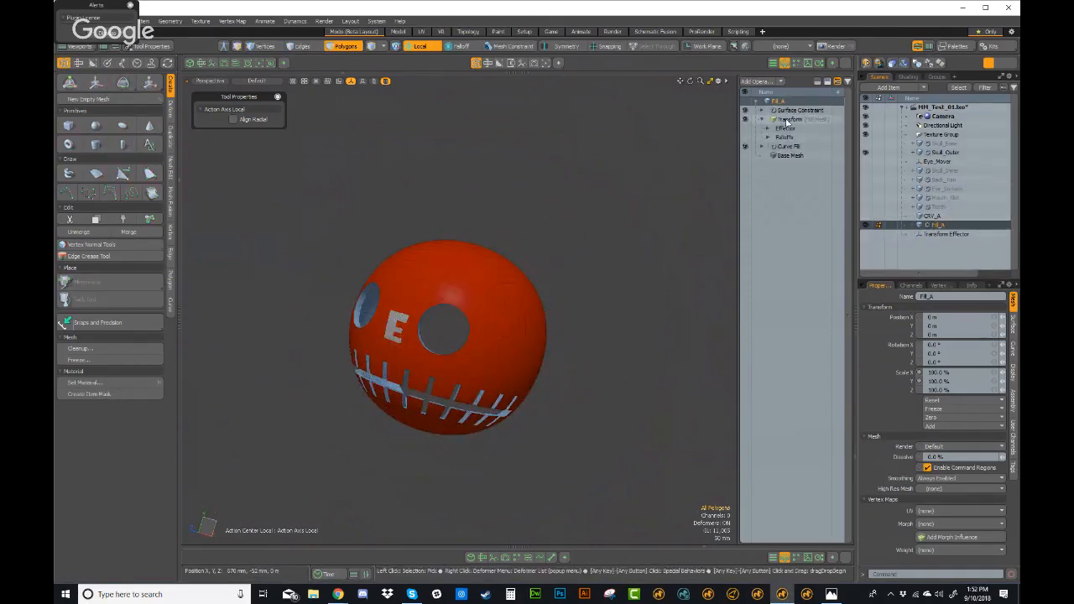
{"action": "left_click", "coordinate": [795, 112]}
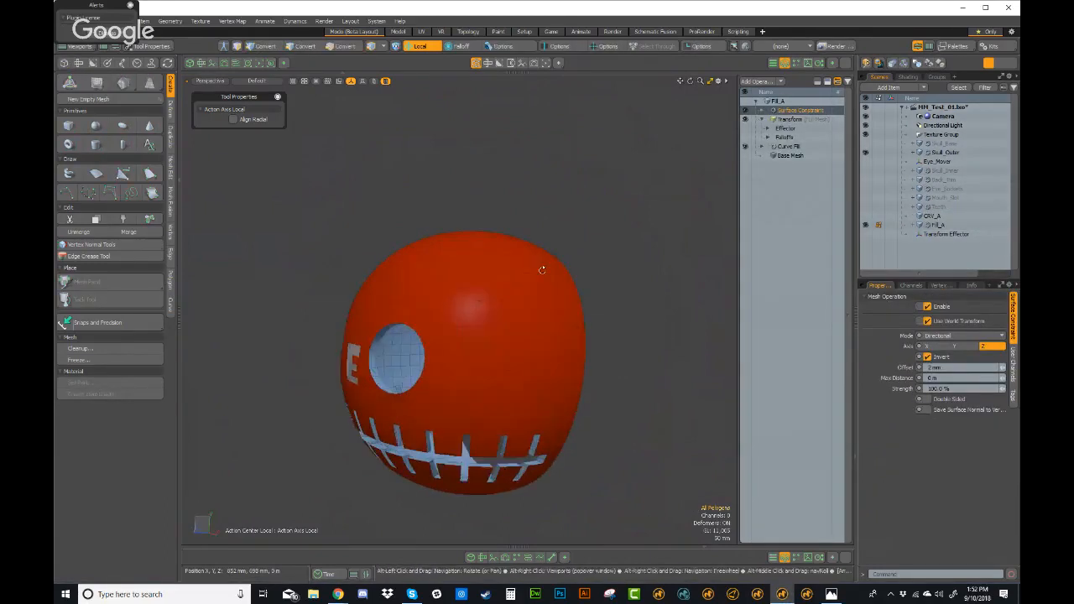
{"action": "left_click", "coordinate": [866, 235]}
{"action": "left_click_drag", "start_coordinate": [396, 418], "coordinate": [378, 243], "text": "alt"}
{"action": "scroll", "coordinate": [491, 341], "scroll_direction": "up", "scroll_amount": 3}
{"action": "left_click", "coordinate": [747, 112]}
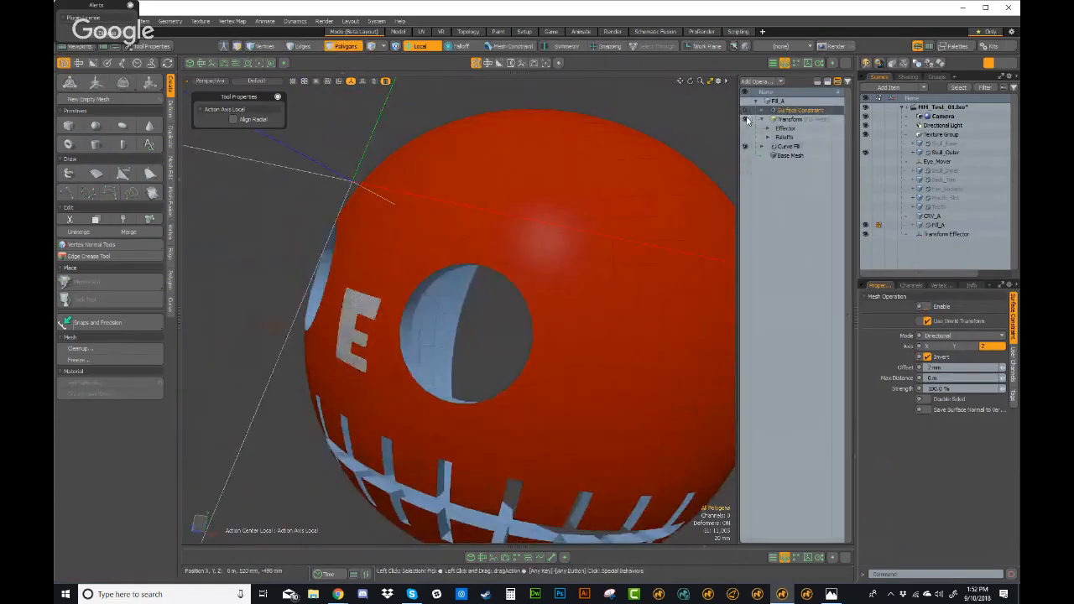
{"action": "left_click_drag", "start_coordinate": [539, 207], "coordinate": [571, 170]}
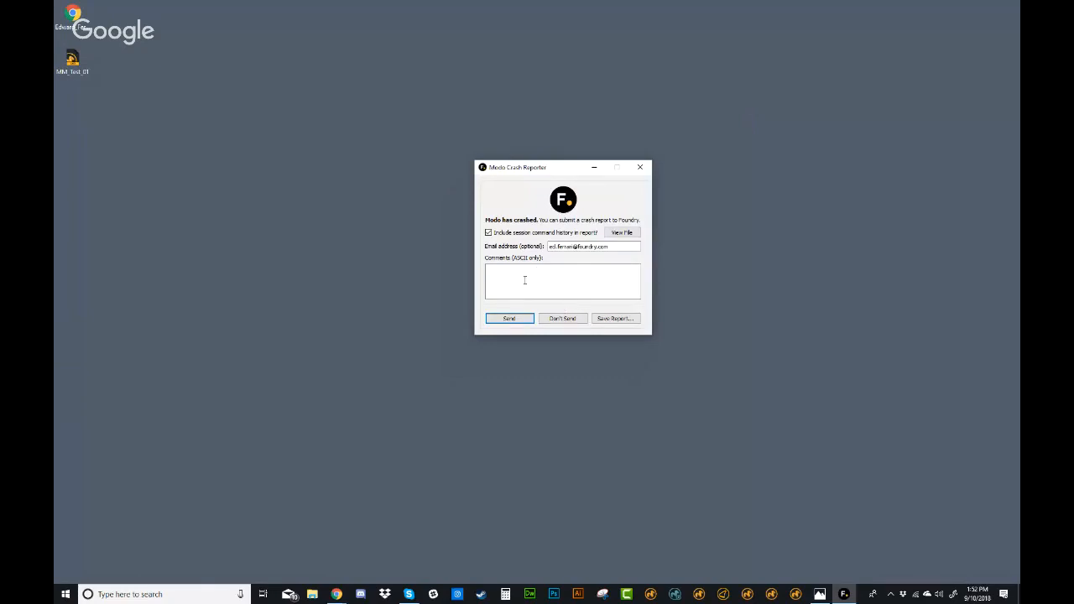
Step: Dismiss the crash reporter without sending a report and close the welcome window over the reopened scene
{"action": "left_click", "coordinate": [569, 318]}
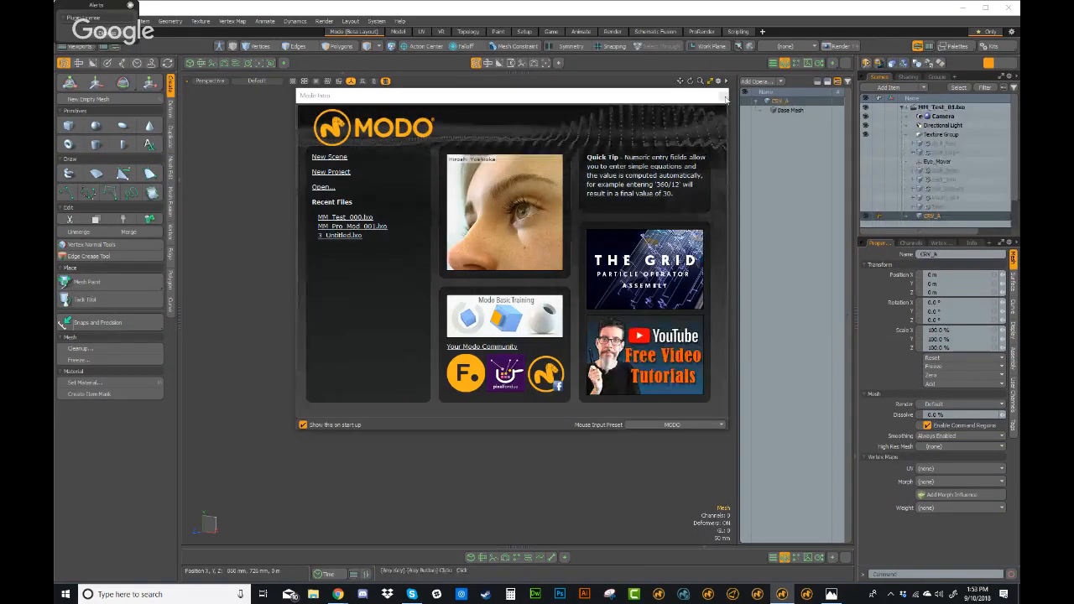
{"action": "left_click", "coordinate": [724, 98]}
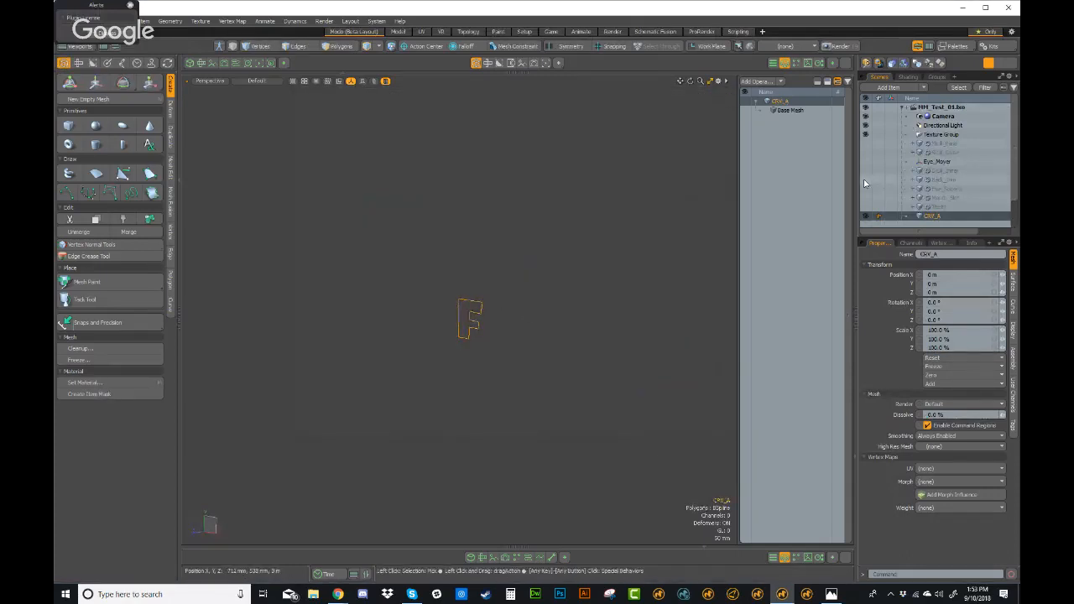
Step: Make Skull_Outer visible and select Fill_A to display its operator stack
{"action": "left_click", "coordinate": [865, 152]}
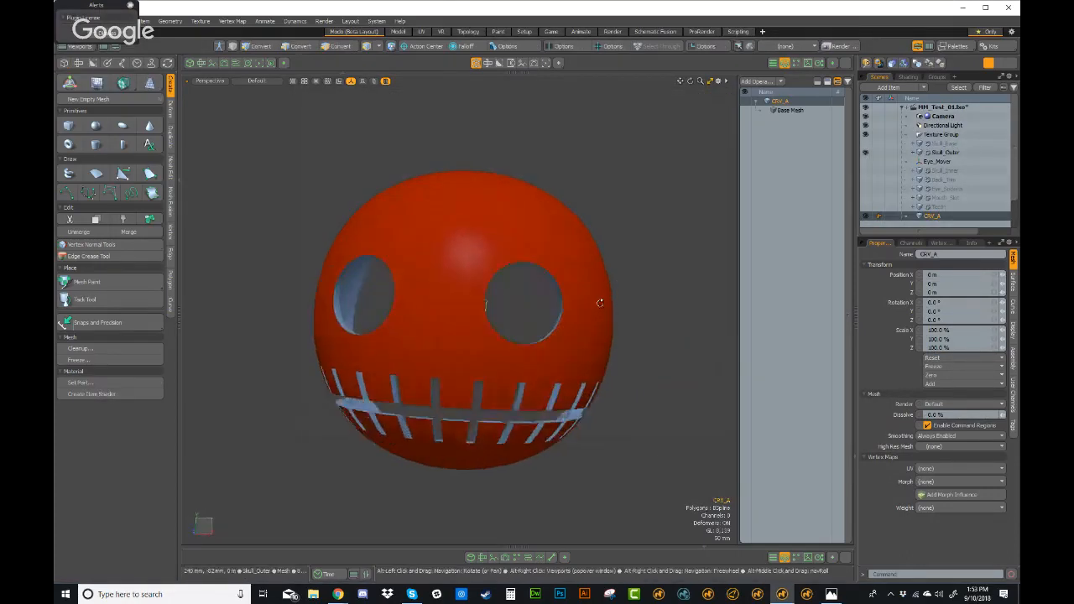
{"action": "left_click", "coordinate": [906, 216]}
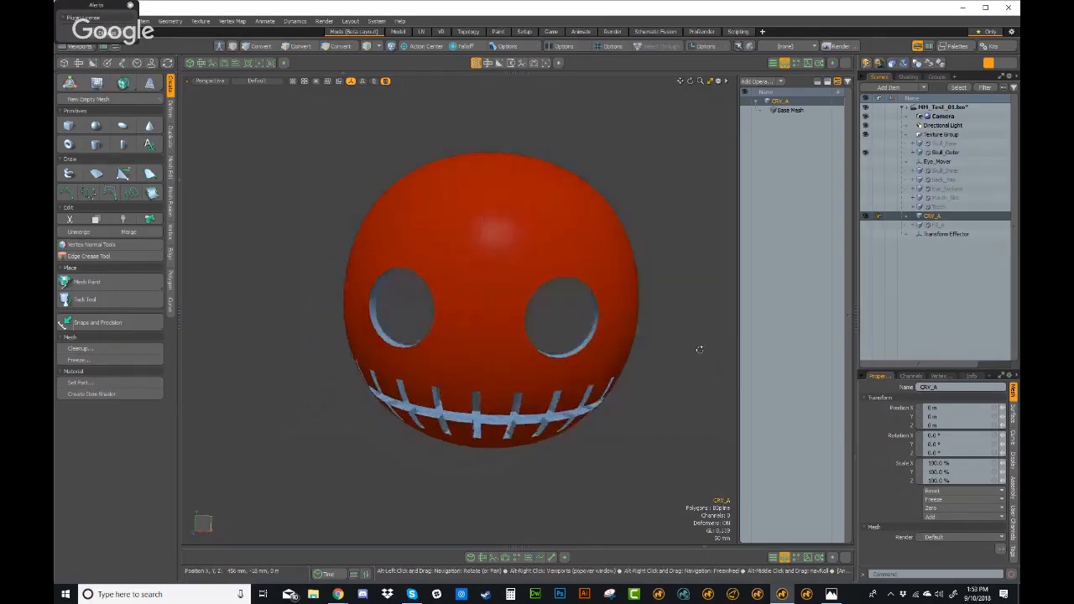
{"action": "left_click", "coordinate": [939, 225]}
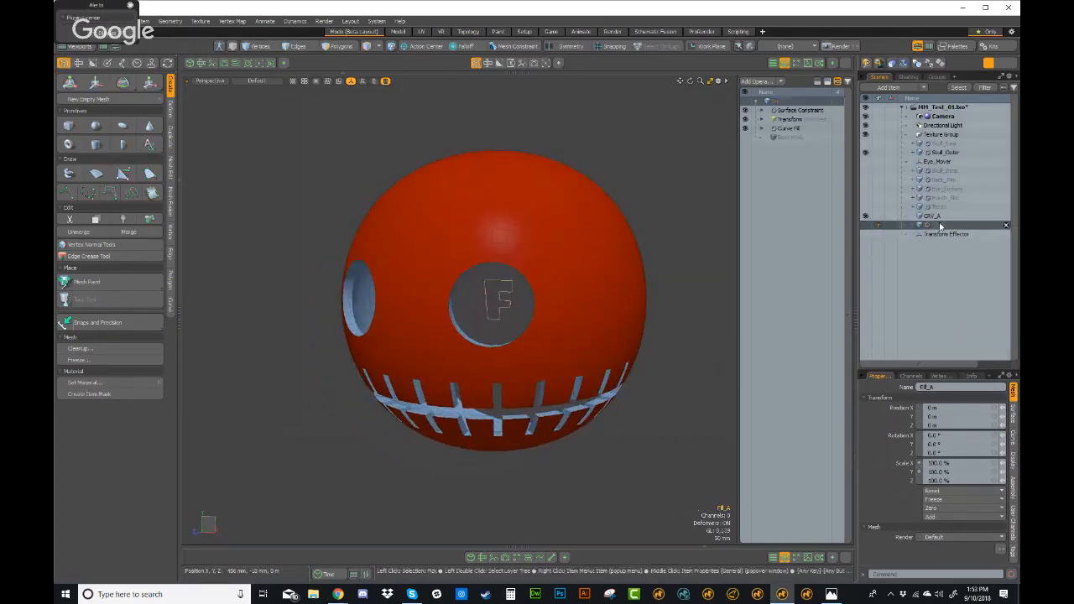
Step: Show Fill_A and examine its F-shaped fill on the skull with the Surface Constraint operation selected
{"action": "left_click", "coordinate": [866, 225]}
{"action": "left_click_drag", "start_coordinate": [619, 312], "coordinate": [420, 234], "text": "alt"}
{"action": "key", "text": "Escape"}
{"action": "scroll", "coordinate": [552, 286], "scroll_direction": "up", "scroll_amount": 3}
{"action": "scroll", "coordinate": [470, 268], "scroll_direction": "up", "scroll_amount": 3}
{"action": "left_click", "coordinate": [462, 230]}
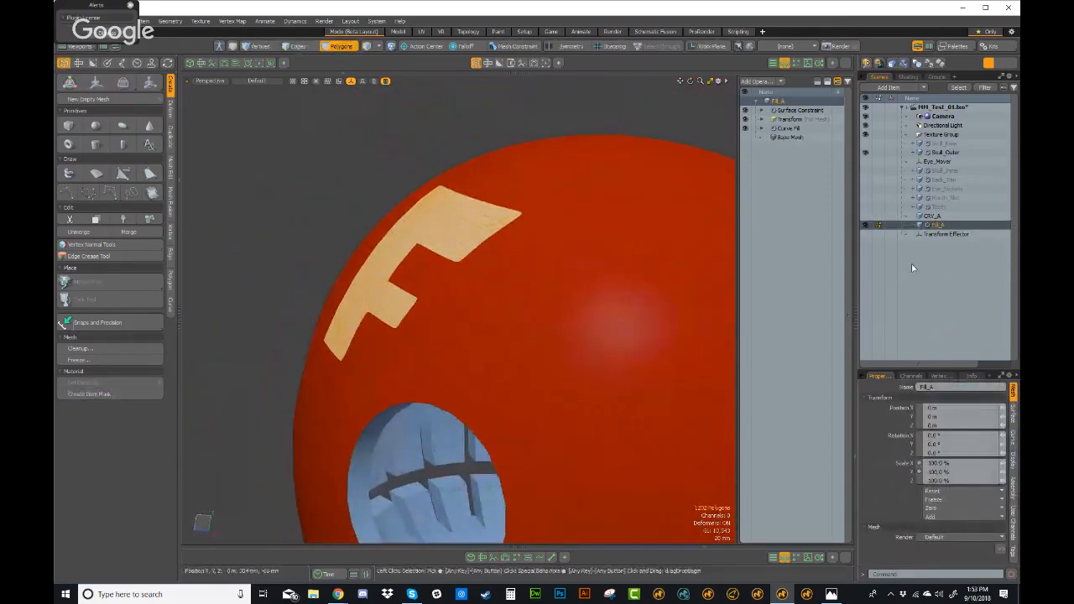
{"action": "left_click", "coordinate": [797, 110]}
{"action": "left_click", "coordinate": [944, 457]}
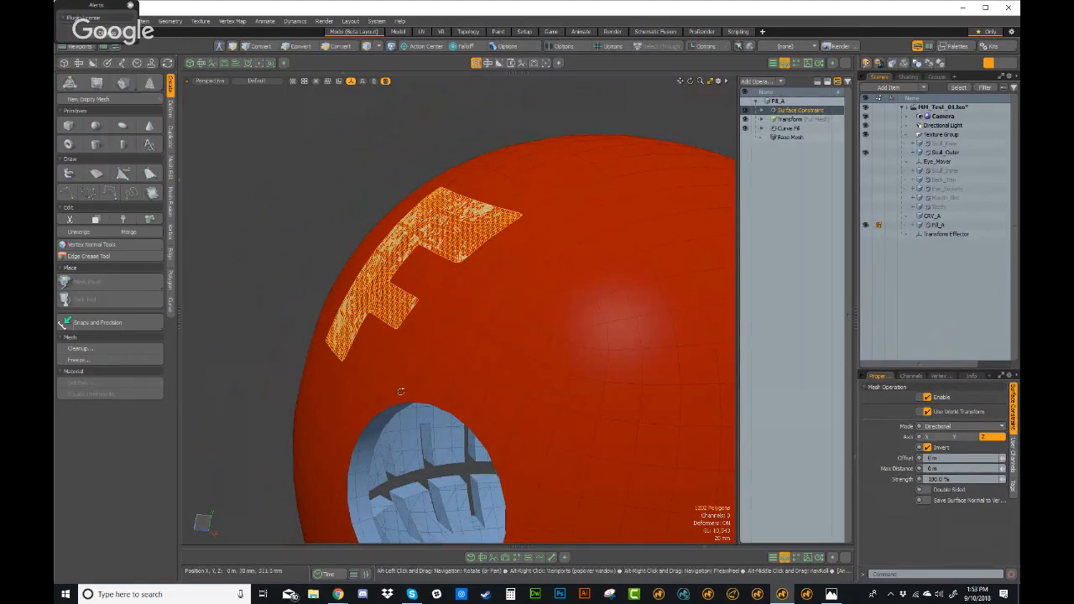
{"action": "left_click_drag", "start_coordinate": [397, 321], "coordinate": [578, 403], "text": "alt"}
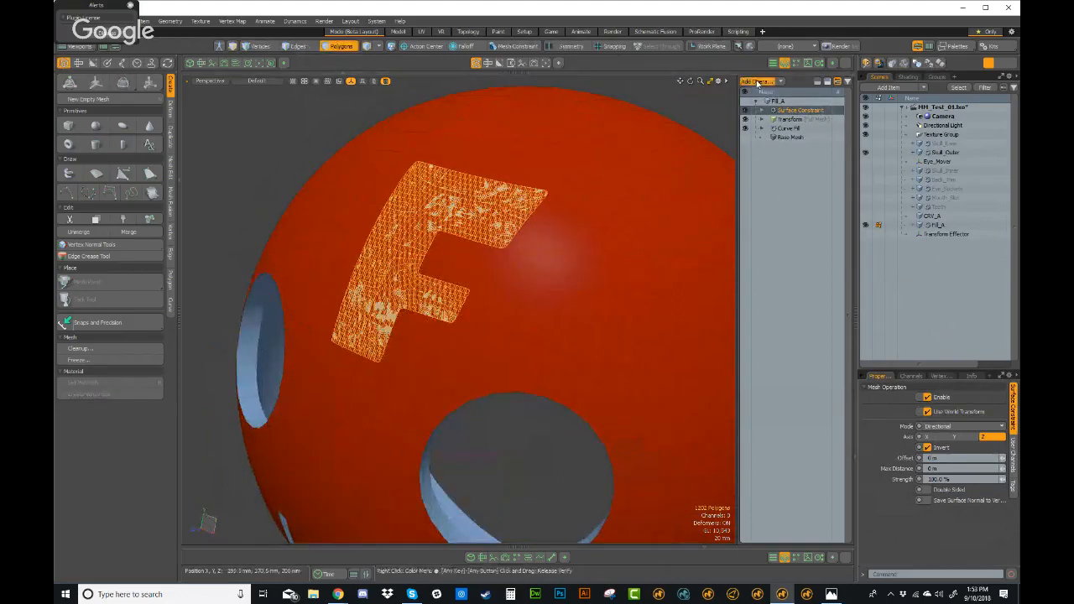
Step: Add a Polygon Bevel operation to Fill_A and extrude the F outward from the skull with a shift of about 79 mm
{"action": "left_click", "coordinate": [756, 81]}
{"action": "type", "text": "bevel"}
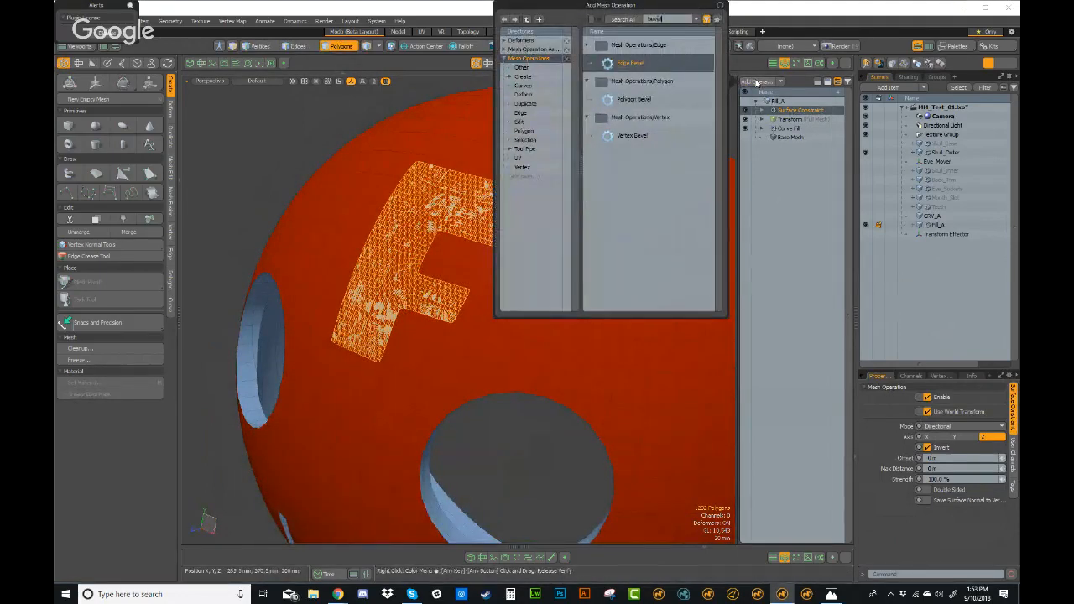
{"action": "double_click", "coordinate": [634, 100]}
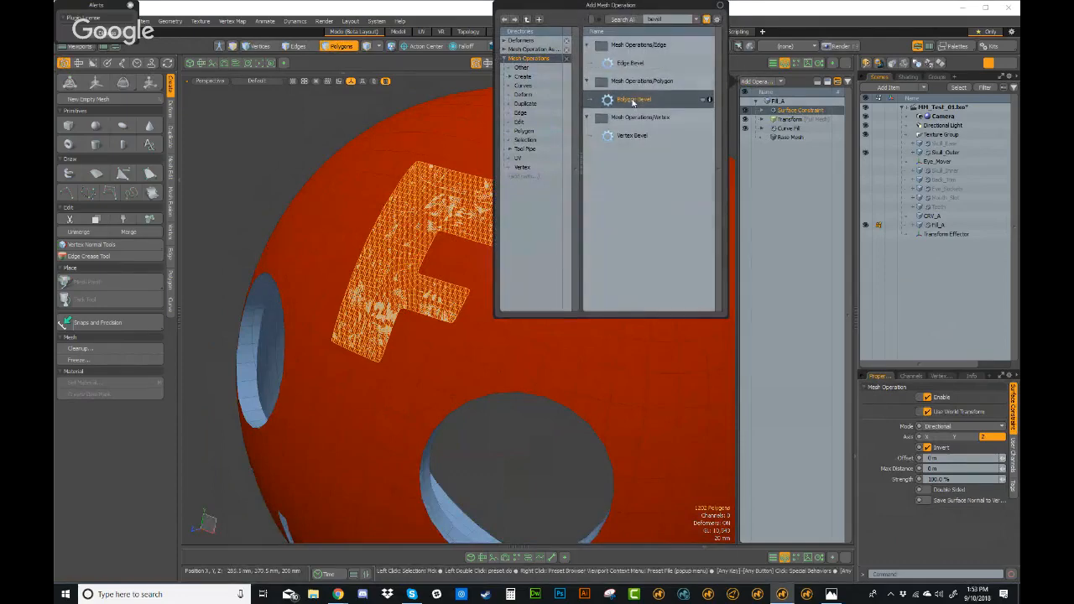
{"action": "left_click_drag", "start_coordinate": [538, 183], "coordinate": [457, 201], "text": "alt"}
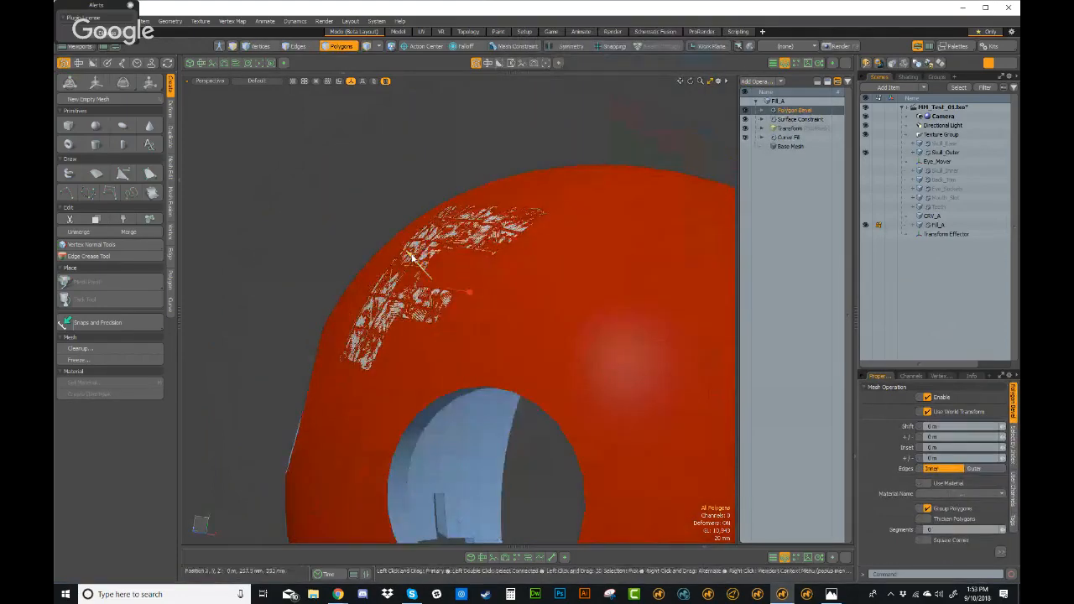
{"action": "left_click_drag", "start_coordinate": [410, 255], "coordinate": [363, 199]}
{"action": "left_click_drag", "start_coordinate": [465, 261], "coordinate": [485, 294], "text": "alt"}
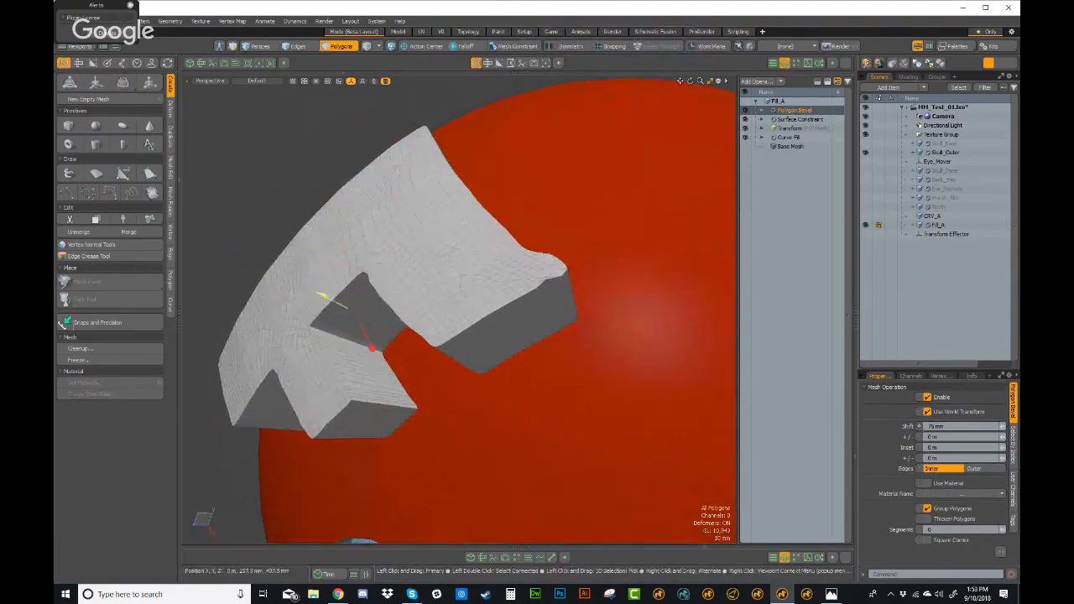
{"action": "mouse_move", "coordinate": [327, 296]}
{"action": "left_mouse_down"}
{"action": "mouse_move", "coordinate": [376, 321]}
{"action": "mouse_move", "coordinate": [323, 294]}
{"action": "left_mouse_up"}
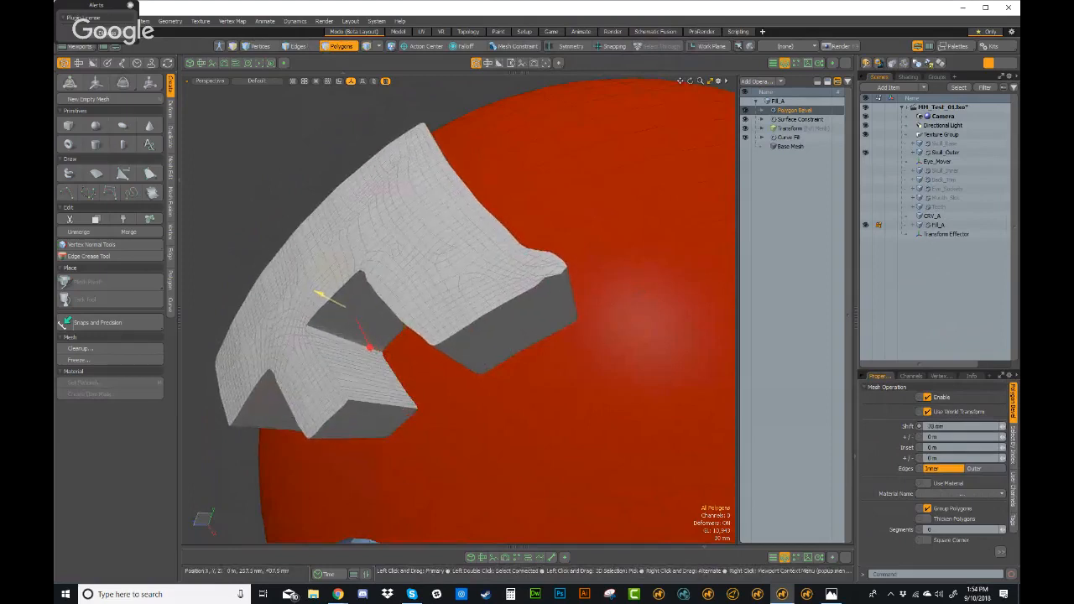
{"action": "left_click_drag", "start_coordinate": [466, 361], "coordinate": [369, 392], "text": "alt"}
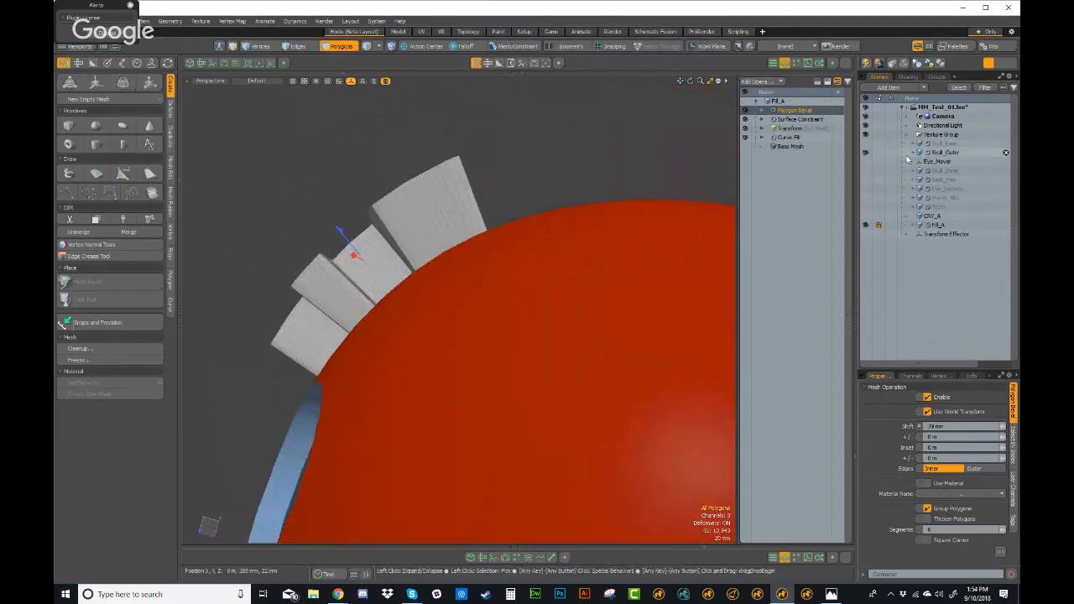
Step: Hide Skull_Outer, then enable Thicken Polygons and set 12 segments for Fill_A's Polygon Bevel
{"action": "left_click", "coordinate": [865, 153]}
{"action": "left_click_drag", "start_coordinate": [498, 297], "coordinate": [509, 219], "text": "alt"}
{"action": "left_click_drag", "start_coordinate": [571, 319], "coordinate": [583, 259], "text": "alt"}
{"action": "left_click_drag", "start_coordinate": [909, 370], "coordinate": [911, 246]}
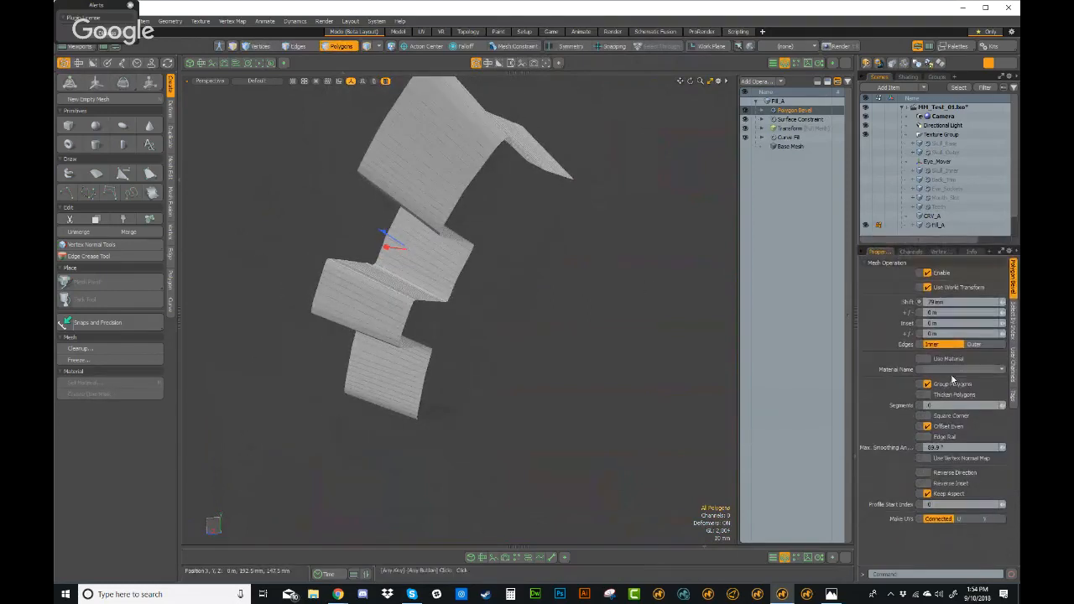
{"action": "left_click", "coordinate": [927, 394]}
{"action": "left_click_drag", "start_coordinate": [560, 316], "coordinate": [607, 290], "text": "alt"}
{"action": "left_click", "coordinate": [1004, 406]}
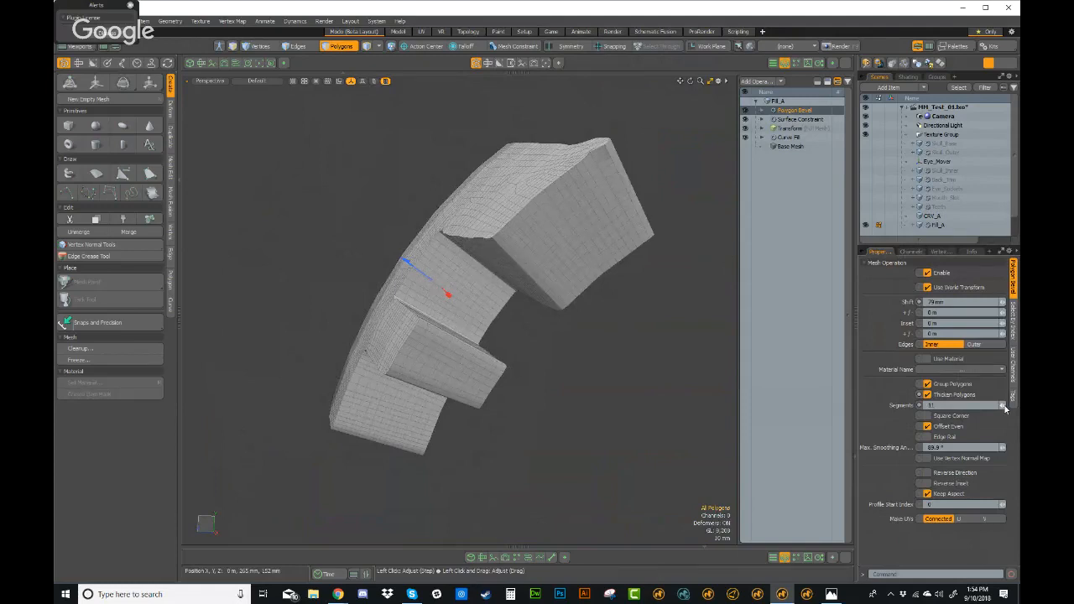
{"action": "left_click", "coordinate": [1003, 407]}
{"action": "left_click_drag", "start_coordinate": [630, 400], "coordinate": [528, 355], "text": "alt"}
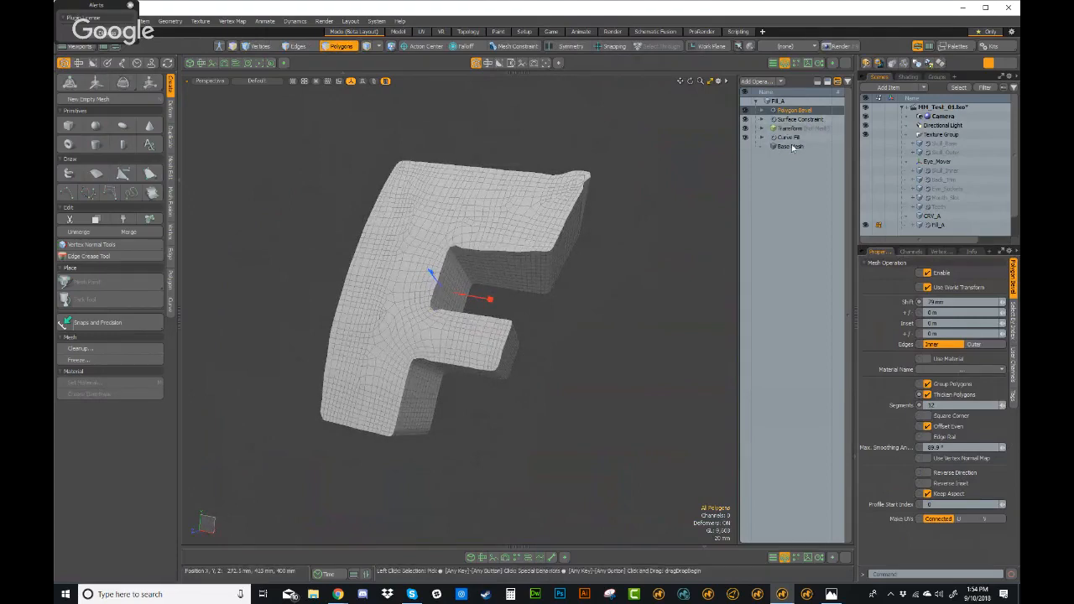
Step: Freeze Fill_A's mesh operations into its base mesh and show Skull_Outer again
{"action": "right_click", "coordinate": [789, 113]}
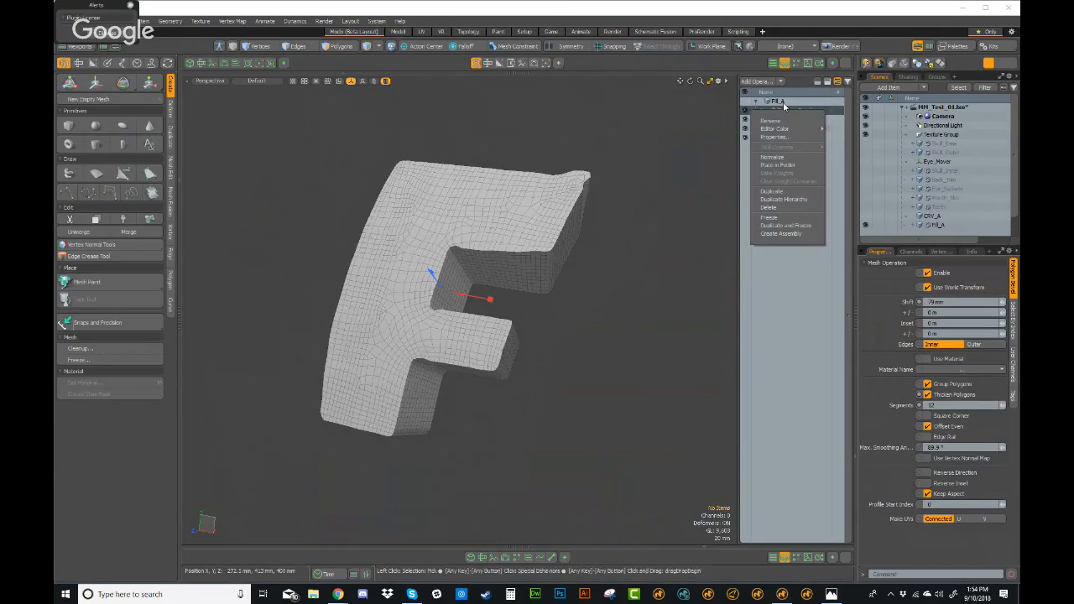
{"action": "left_click", "coordinate": [775, 219]}
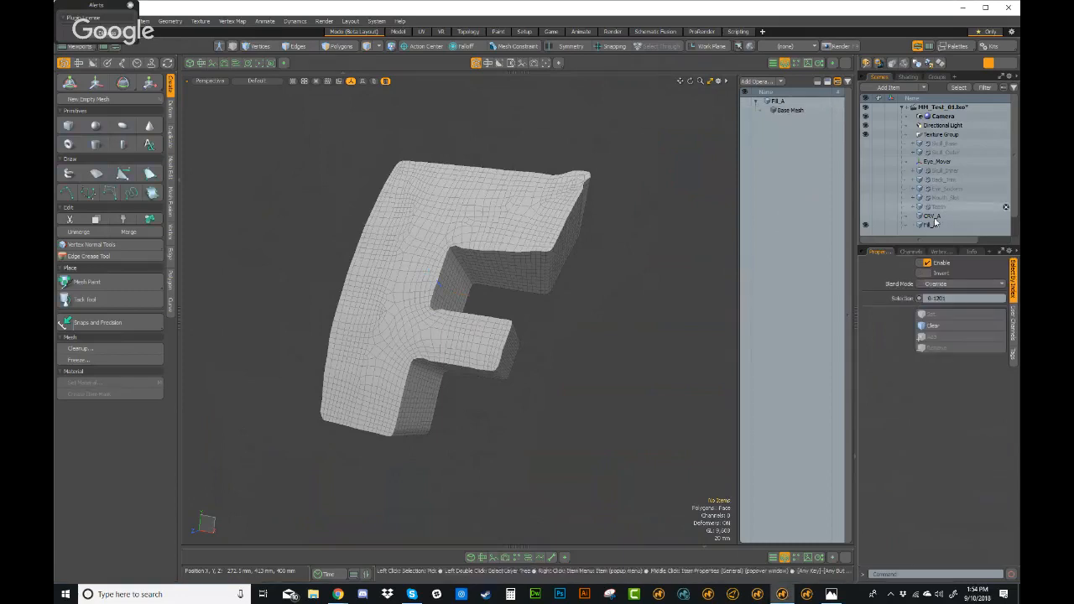
{"action": "left_click_drag", "start_coordinate": [935, 251], "coordinate": [941, 362]}
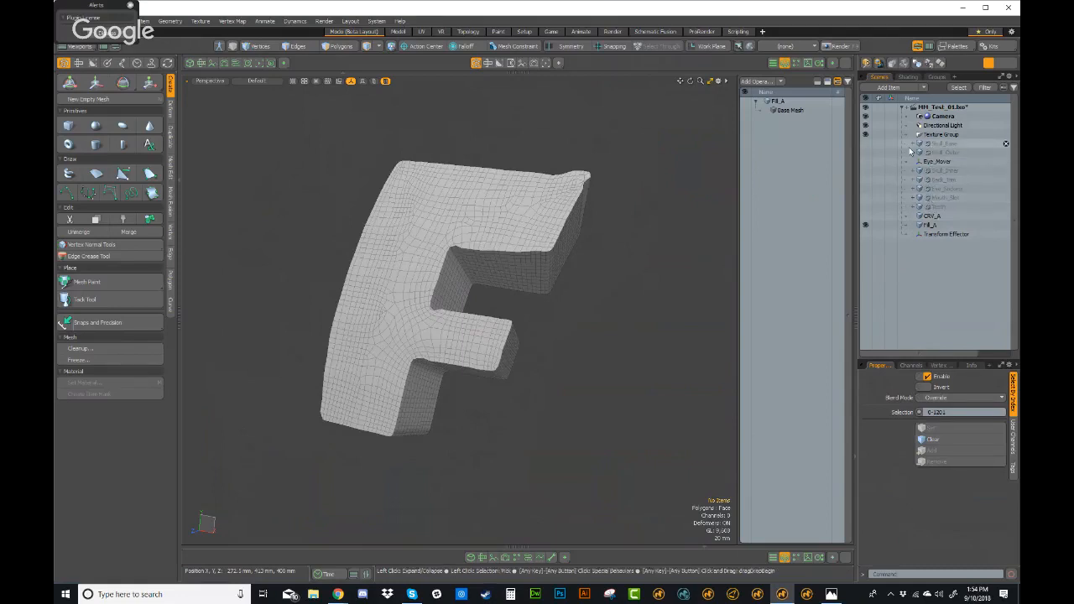
{"action": "key", "text": "ctrl+z"}
{"action": "scroll", "coordinate": [610, 214], "scroll_direction": "down", "scroll_amount": 5}
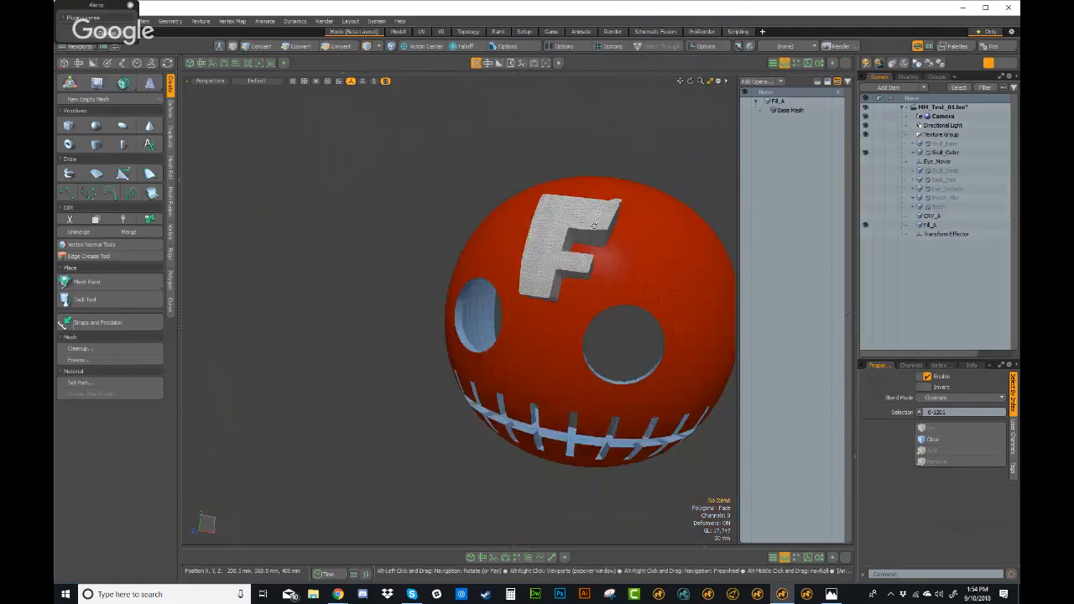
{"action": "left_click_drag", "start_coordinate": [614, 302], "coordinate": [625, 328], "text": "alt"}
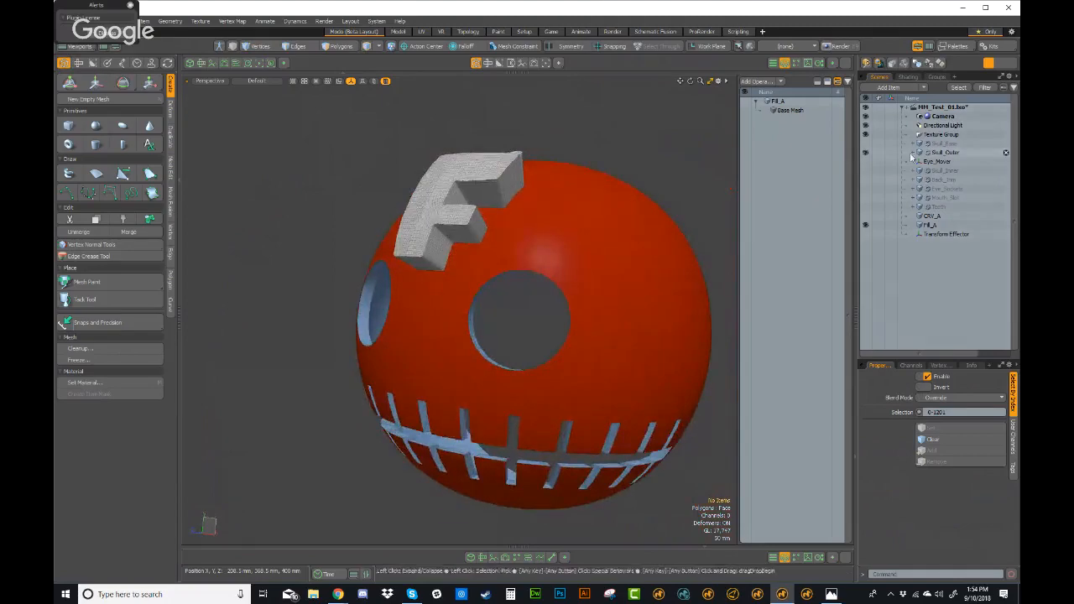
Step: Select all polygons of the F-shaped mesh and move them along the local action axis so the letter sinks into the skull
{"action": "left_click_drag", "start_coordinate": [537, 280], "coordinate": [403, 297], "text": "alt"}
{"action": "left_click", "coordinate": [475, 198]}
{"action": "left_click_drag", "start_coordinate": [529, 204], "coordinate": [411, 206], "text": "alt"}
{"action": "left_click_drag", "start_coordinate": [411, 206], "coordinate": [492, 181], "text": "ctrl+alt"}
{"action": "key", "text": "w"}
{"action": "key", "text": "3"}
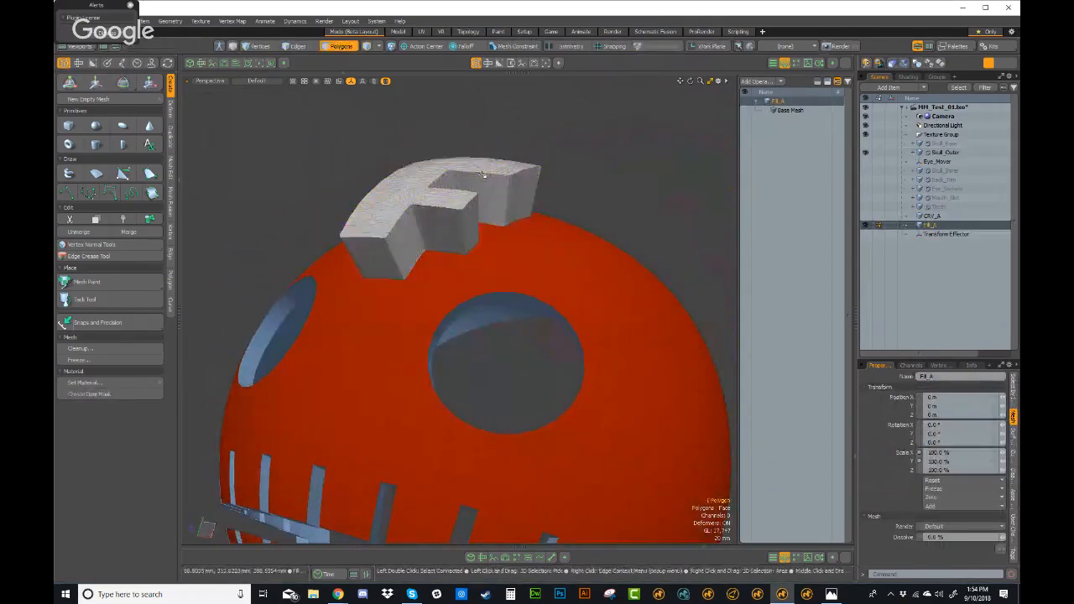
{"action": "double_click", "coordinate": [486, 179]}
{"action": "key", "text": "w"}
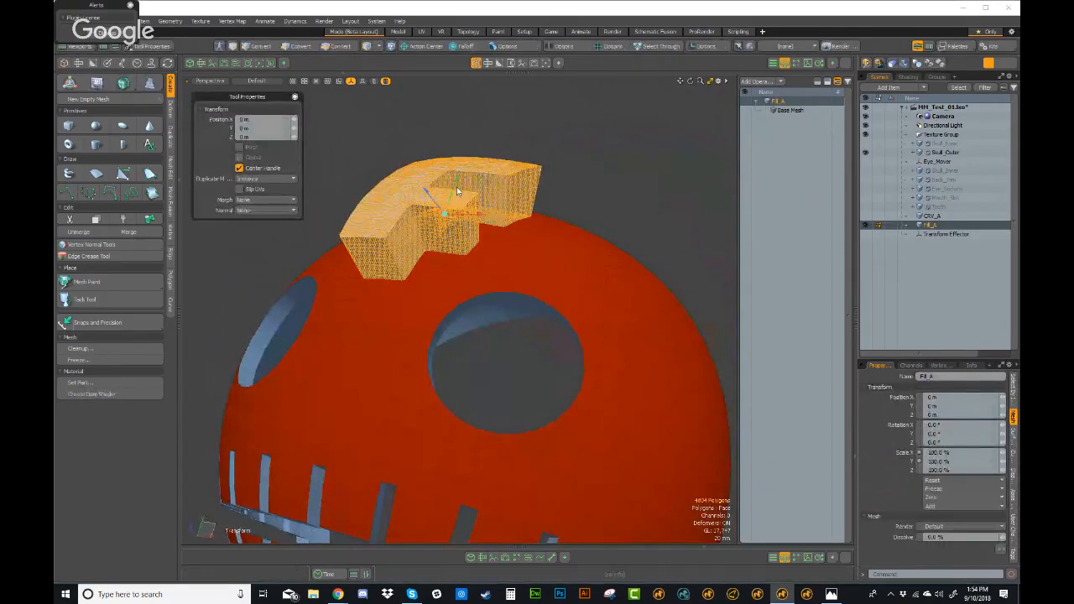
{"action": "key", "text": "alt+a"}
{"action": "left_click_drag", "start_coordinate": [477, 239], "coordinate": [565, 279], "text": "alt"}
{"action": "scroll", "coordinate": [651, 264], "scroll_direction": "down", "scroll_amount": 3}
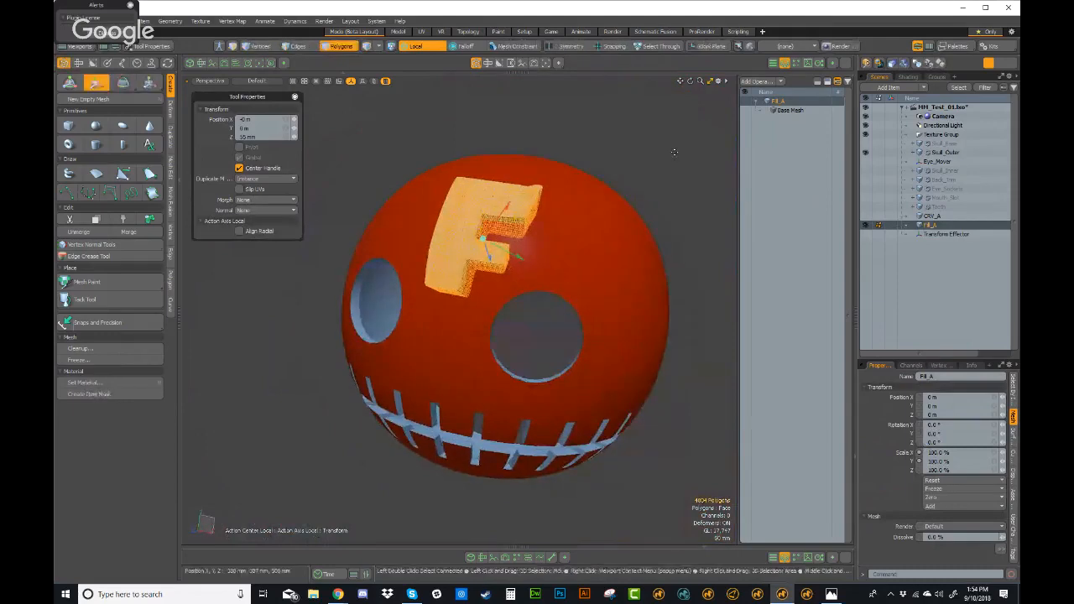
{"action": "key", "text": "q"}
{"action": "key", "text": "5"}
{"action": "left_click", "coordinate": [683, 134]}
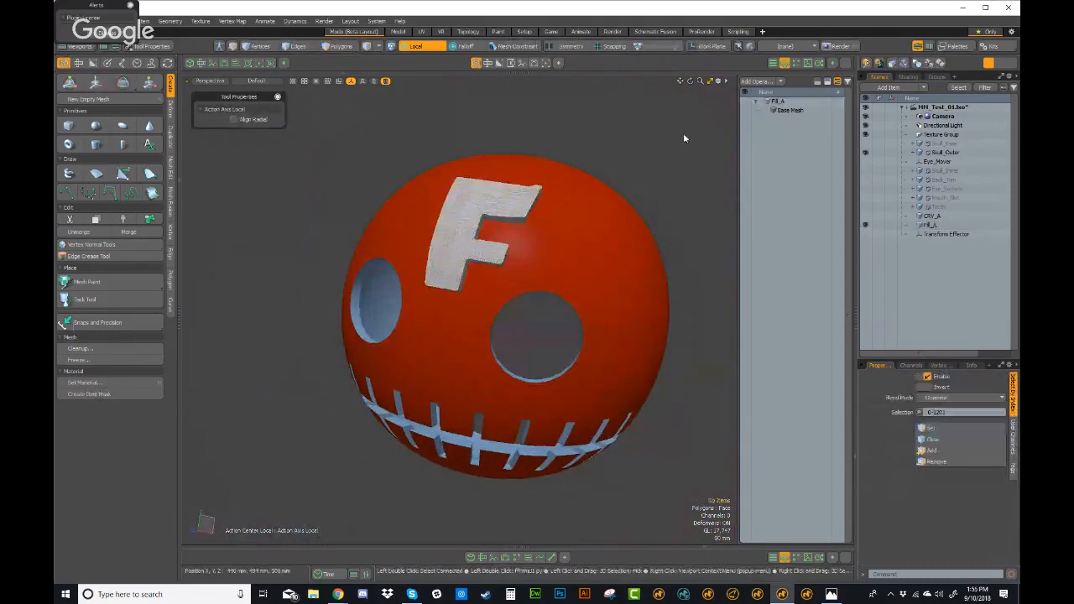
Step: Hide Fill_A and add a Subtract Boolean driven by Fill_A to Skull_Outer, directly above the Teeth selection set operation
{"action": "left_click", "coordinate": [866, 225]}
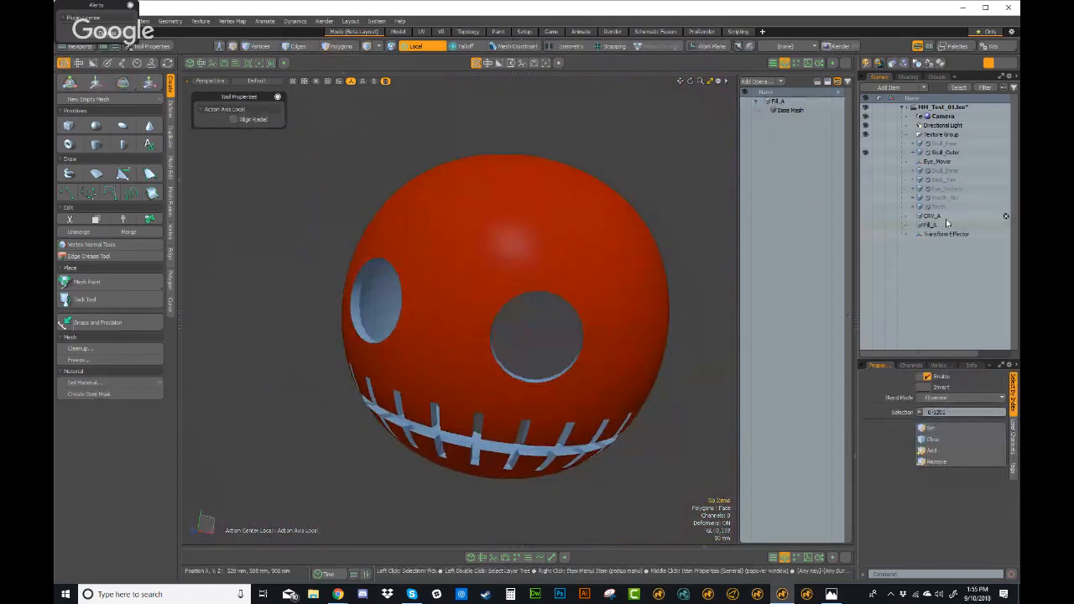
{"action": "left_click", "coordinate": [944, 152]}
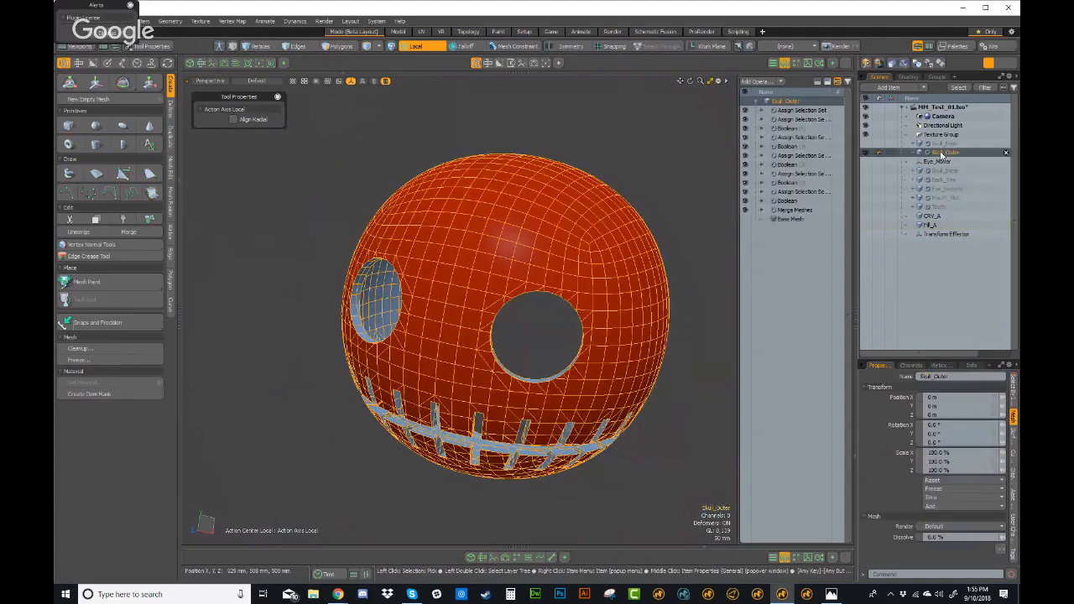
{"action": "left_click", "coordinate": [790, 122]}
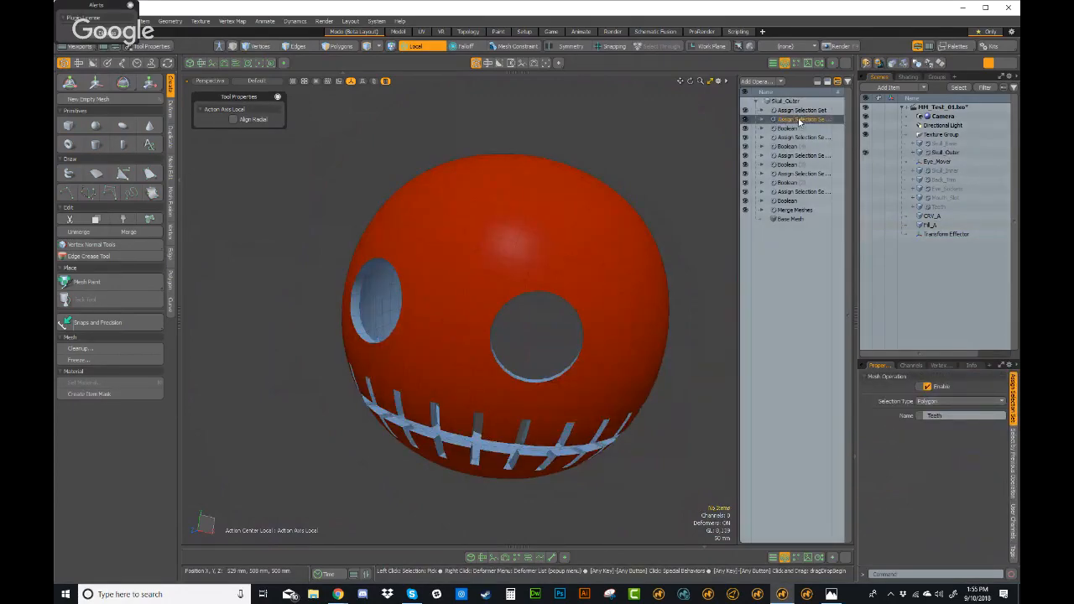
{"action": "left_click", "coordinate": [756, 82]}
{"action": "type", "text": "boole"}
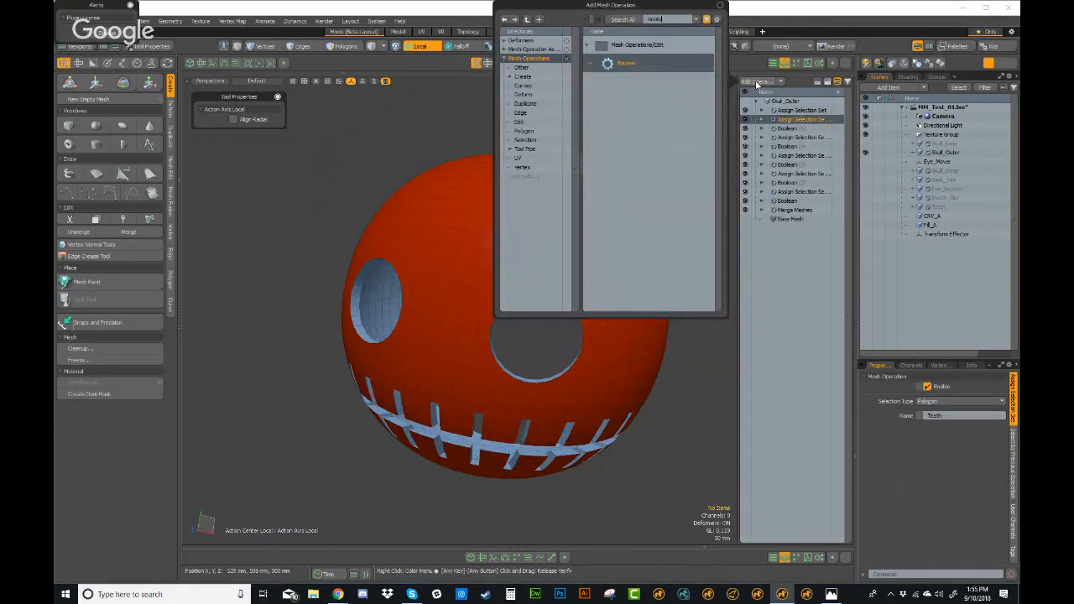
{"action": "double_click", "coordinate": [633, 63]}
{"action": "left_click", "coordinate": [588, 131]}
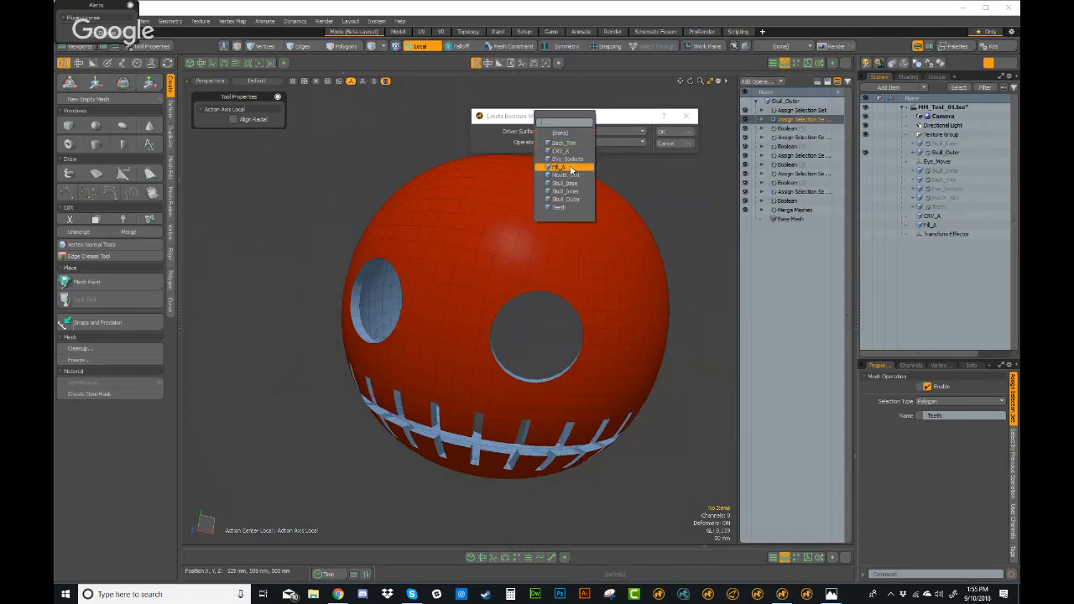
{"action": "left_click", "coordinate": [571, 168]}
{"action": "left_click", "coordinate": [658, 143]}
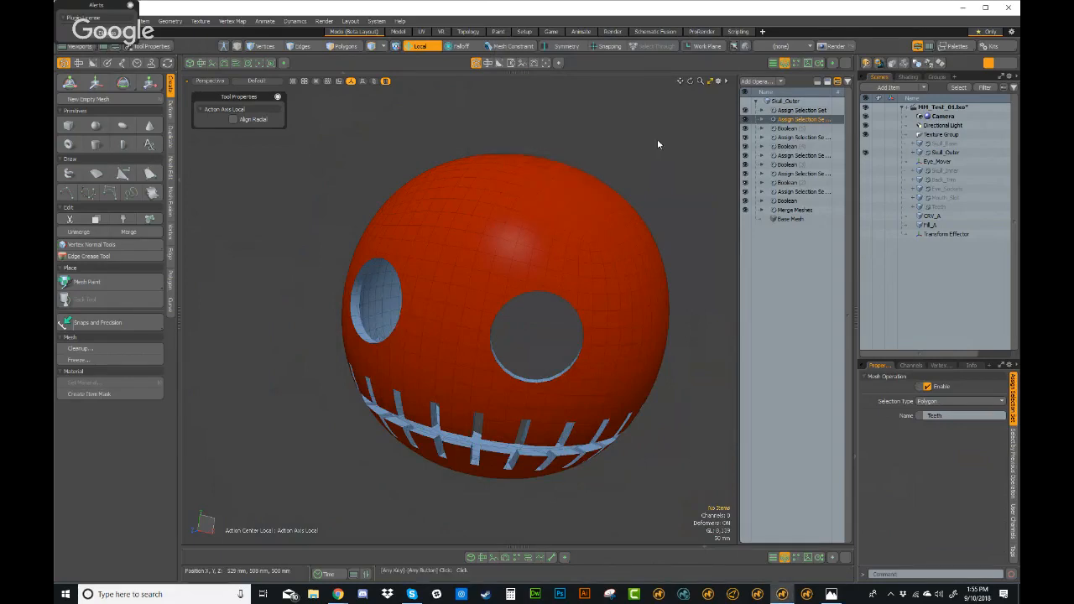
Step: Inspect the F-shaped cutout in Skull_Outer from several angles
{"action": "left_click_drag", "start_coordinate": [453, 269], "coordinate": [370, 267], "text": "alt"}
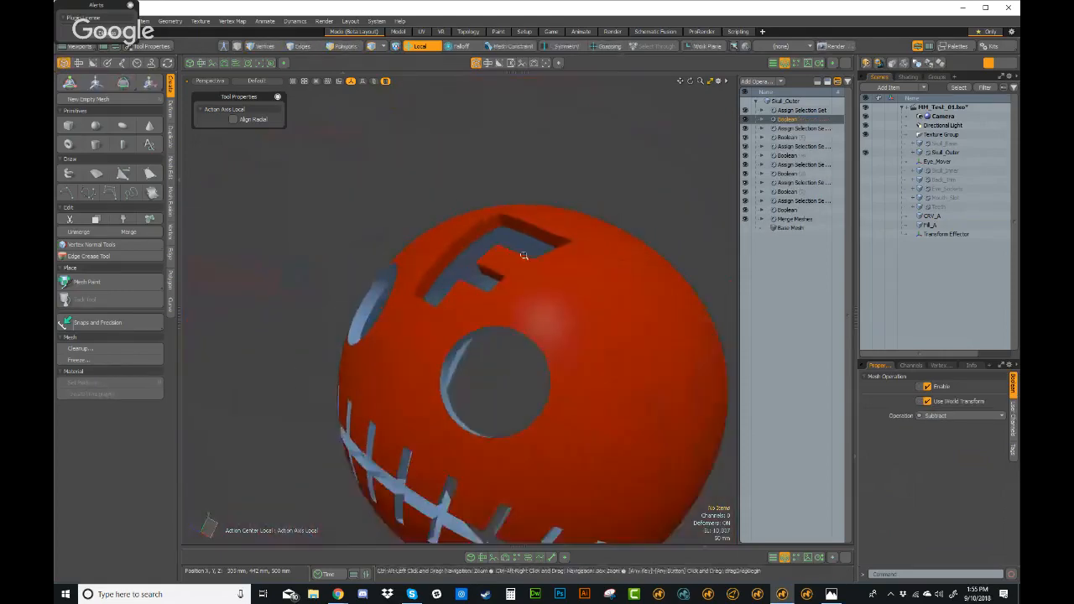
{"action": "left_click_drag", "start_coordinate": [616, 315], "coordinate": [453, 257], "text": "alt"}
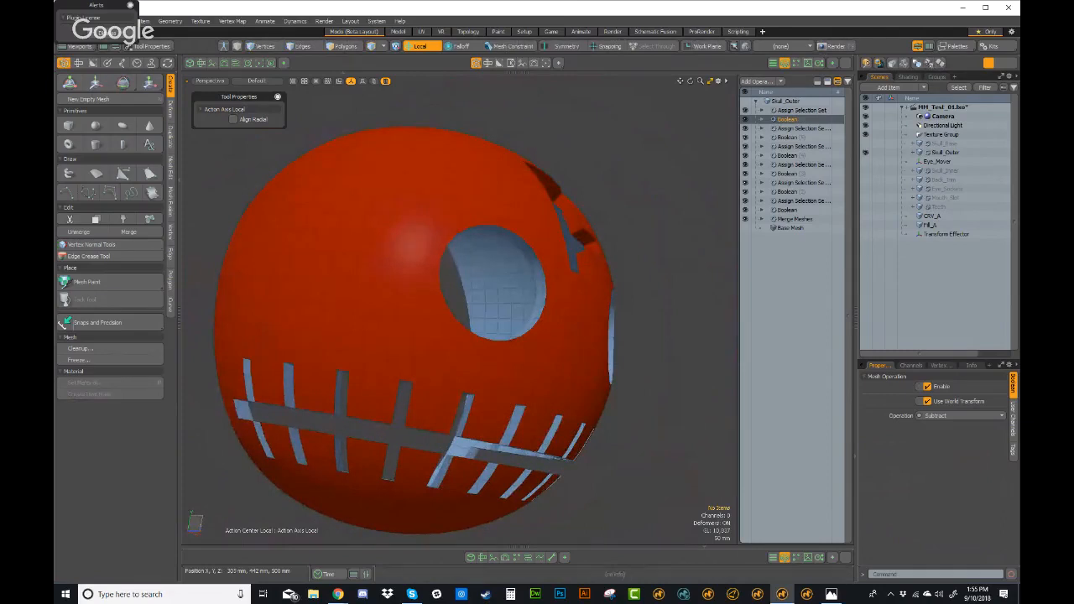
{"action": "key", "text": "alt+Tab"}
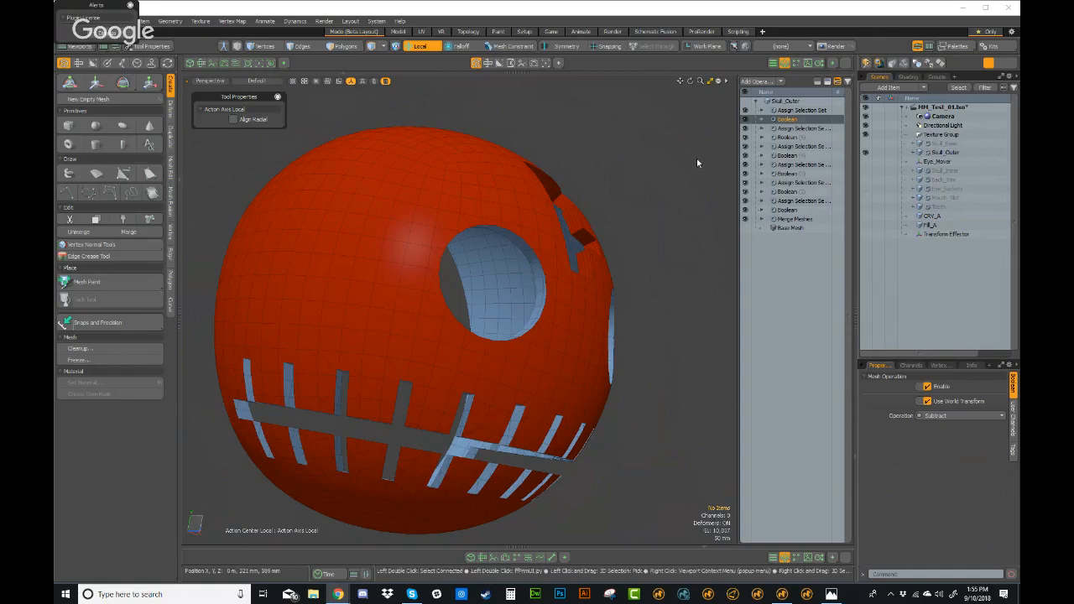
{"action": "left_click_drag", "start_coordinate": [710, 154], "coordinate": [578, 263], "text": "alt"}
{"action": "left_click_drag", "start_coordinate": [597, 330], "coordinate": [520, 317], "text": "alt"}
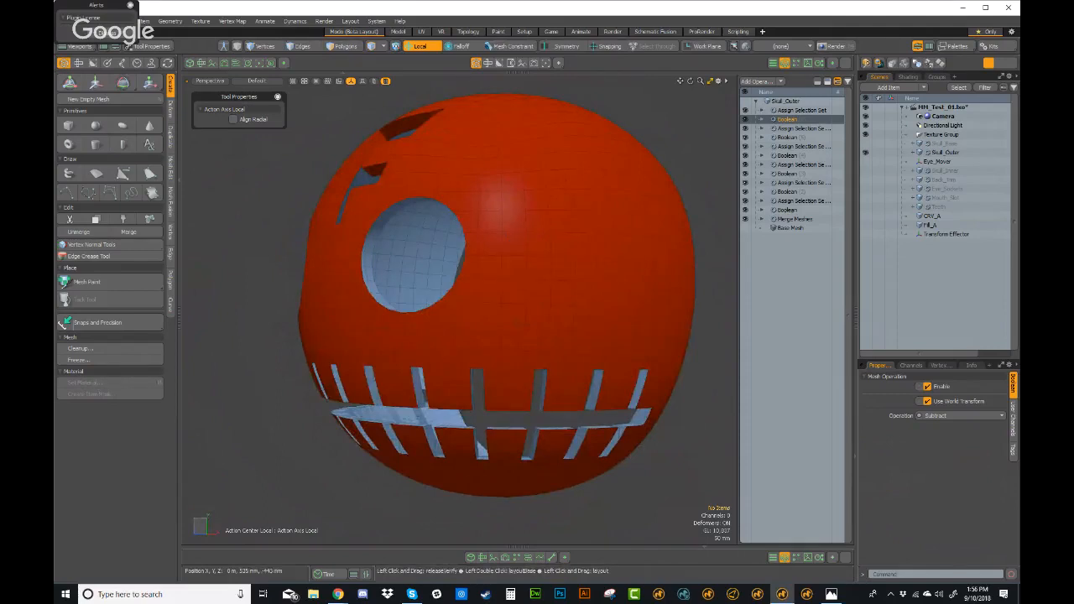
{"action": "left_click_drag", "start_coordinate": [551, 257], "coordinate": [545, 310], "text": "ctrl+alt"}
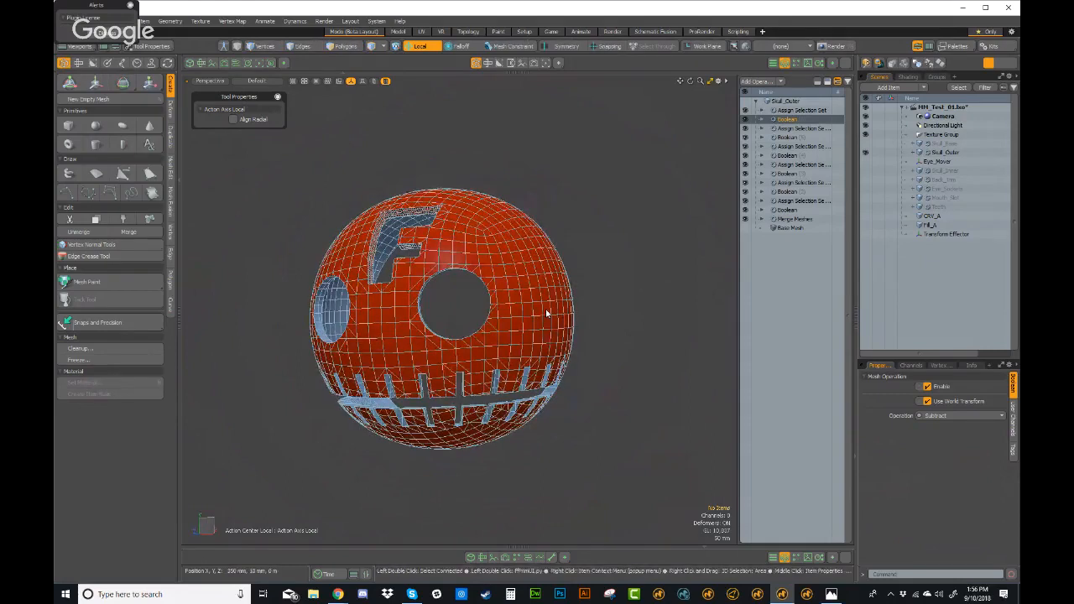
{"action": "left_click_drag", "start_coordinate": [546, 310], "coordinate": [599, 302], "text": "alt"}
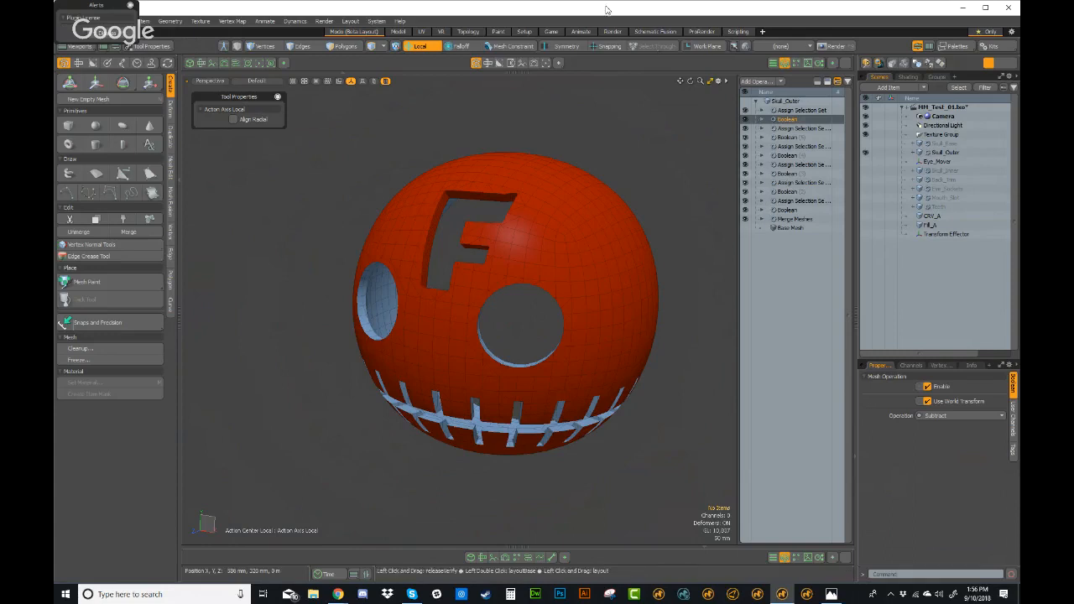
Step: Switch to the Photos window with the social channel info image and reposition it over the scene
{"action": "key", "text": "alt+Tab"}
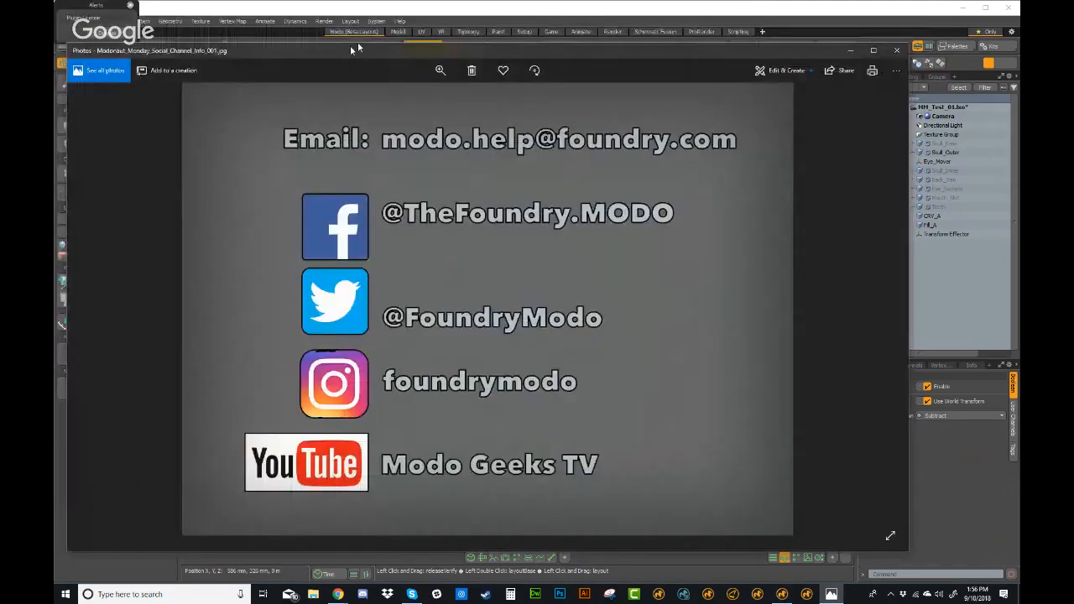
{"action": "left_click_drag", "start_coordinate": [351, 48], "coordinate": [372, 39]}
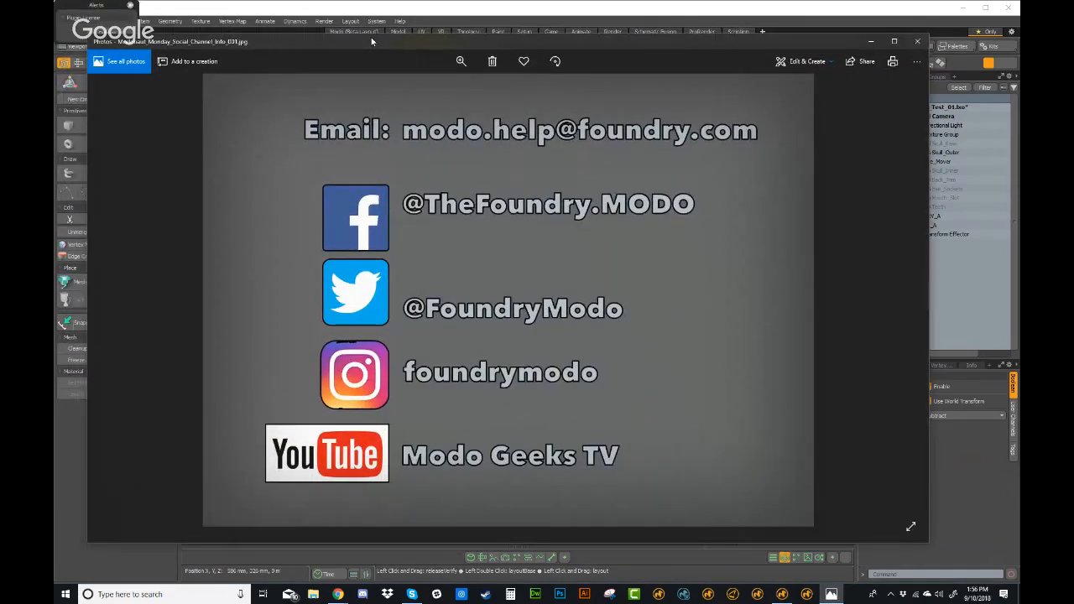